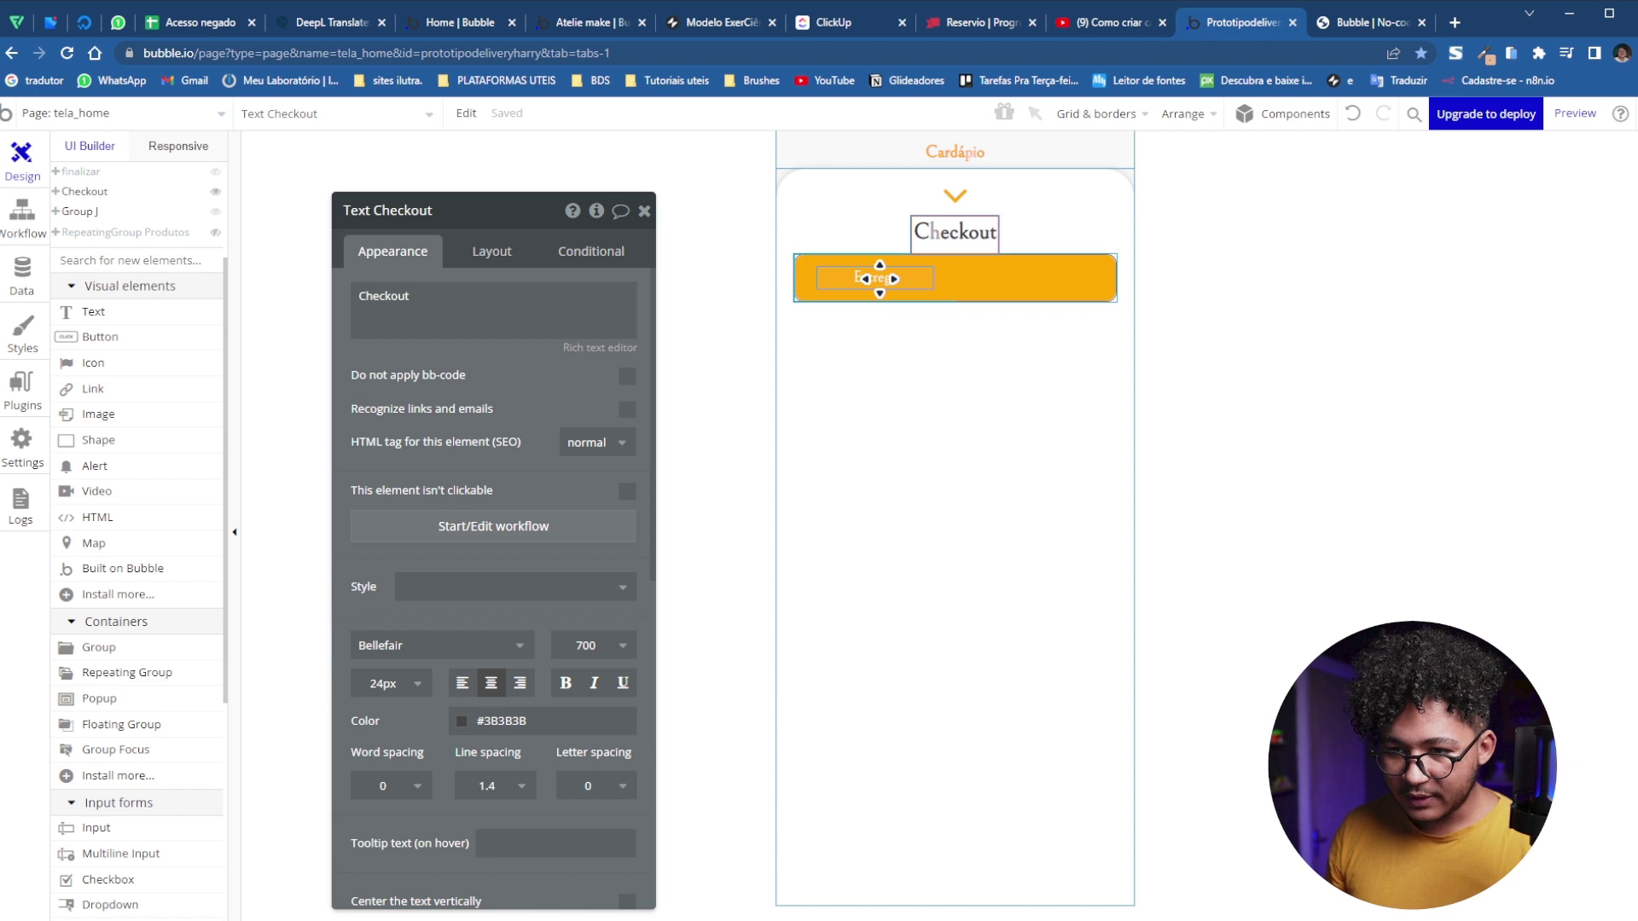
Format the "Entrega" text with font weight 700, a size of 20px and letter spacing of 1
left_click(878, 277)
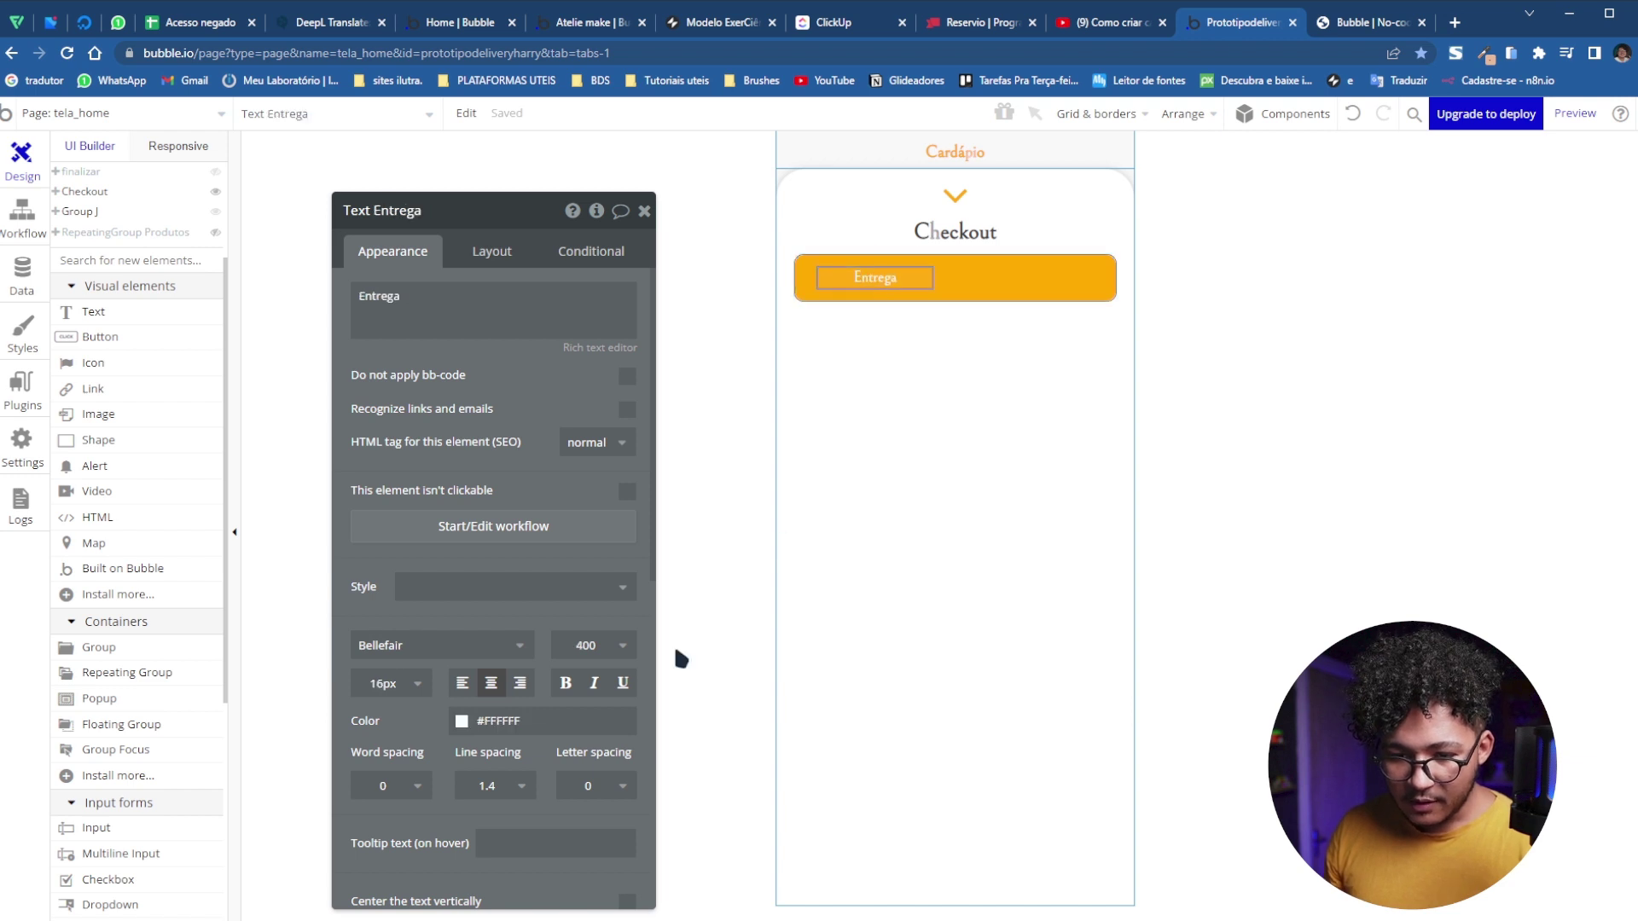
left_click(624, 645)
left_click(580, 847)
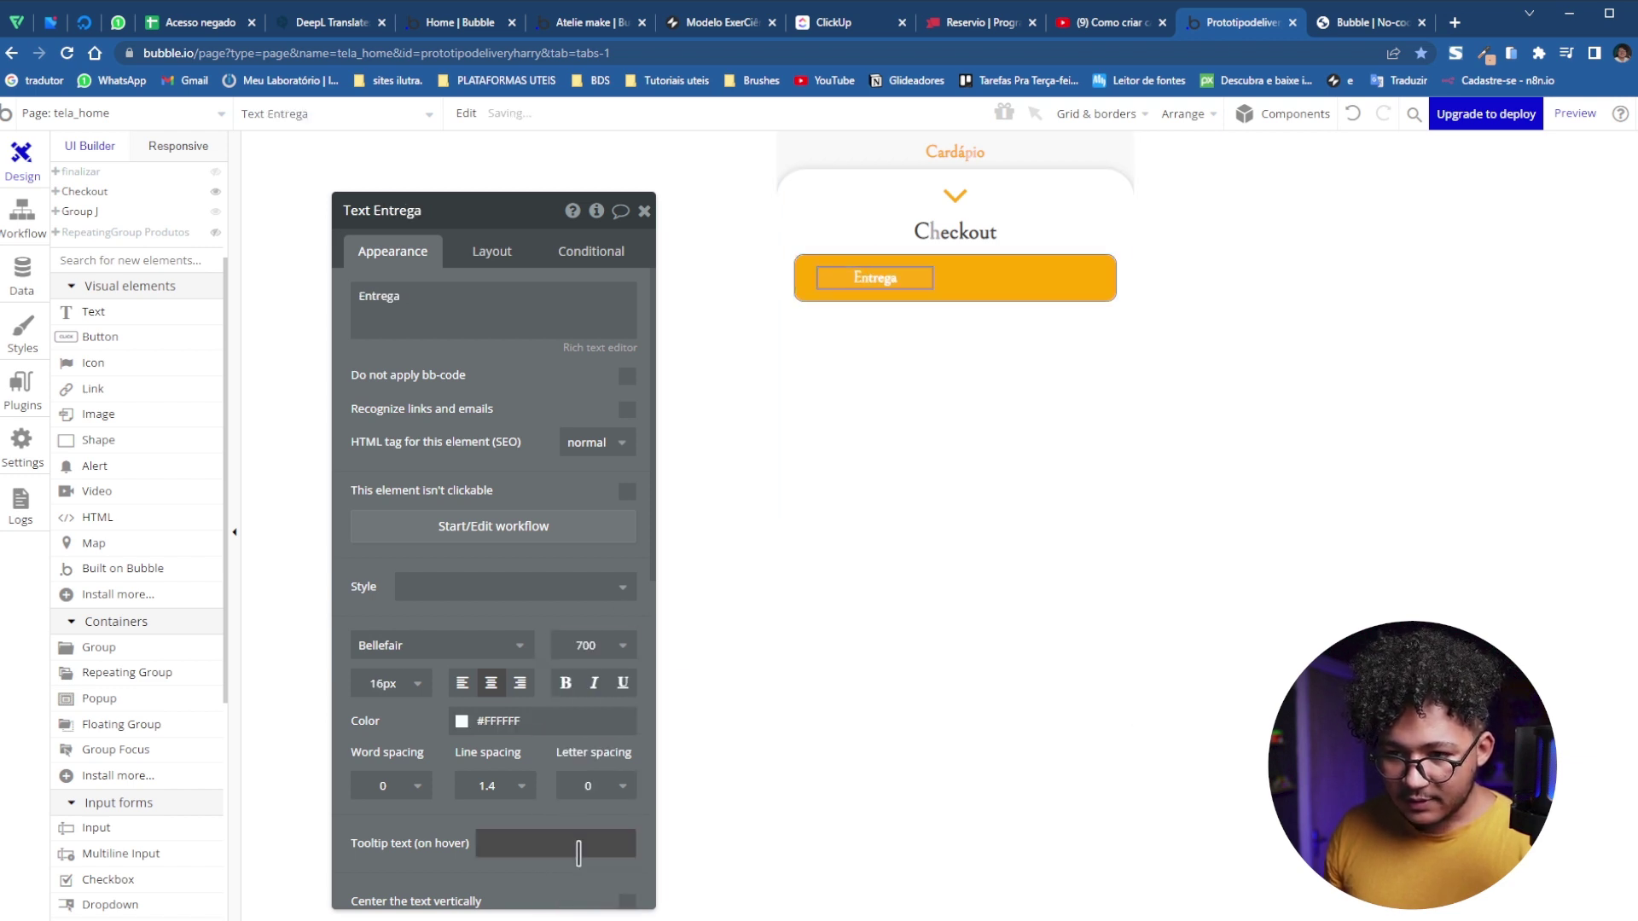
left_click(399, 681)
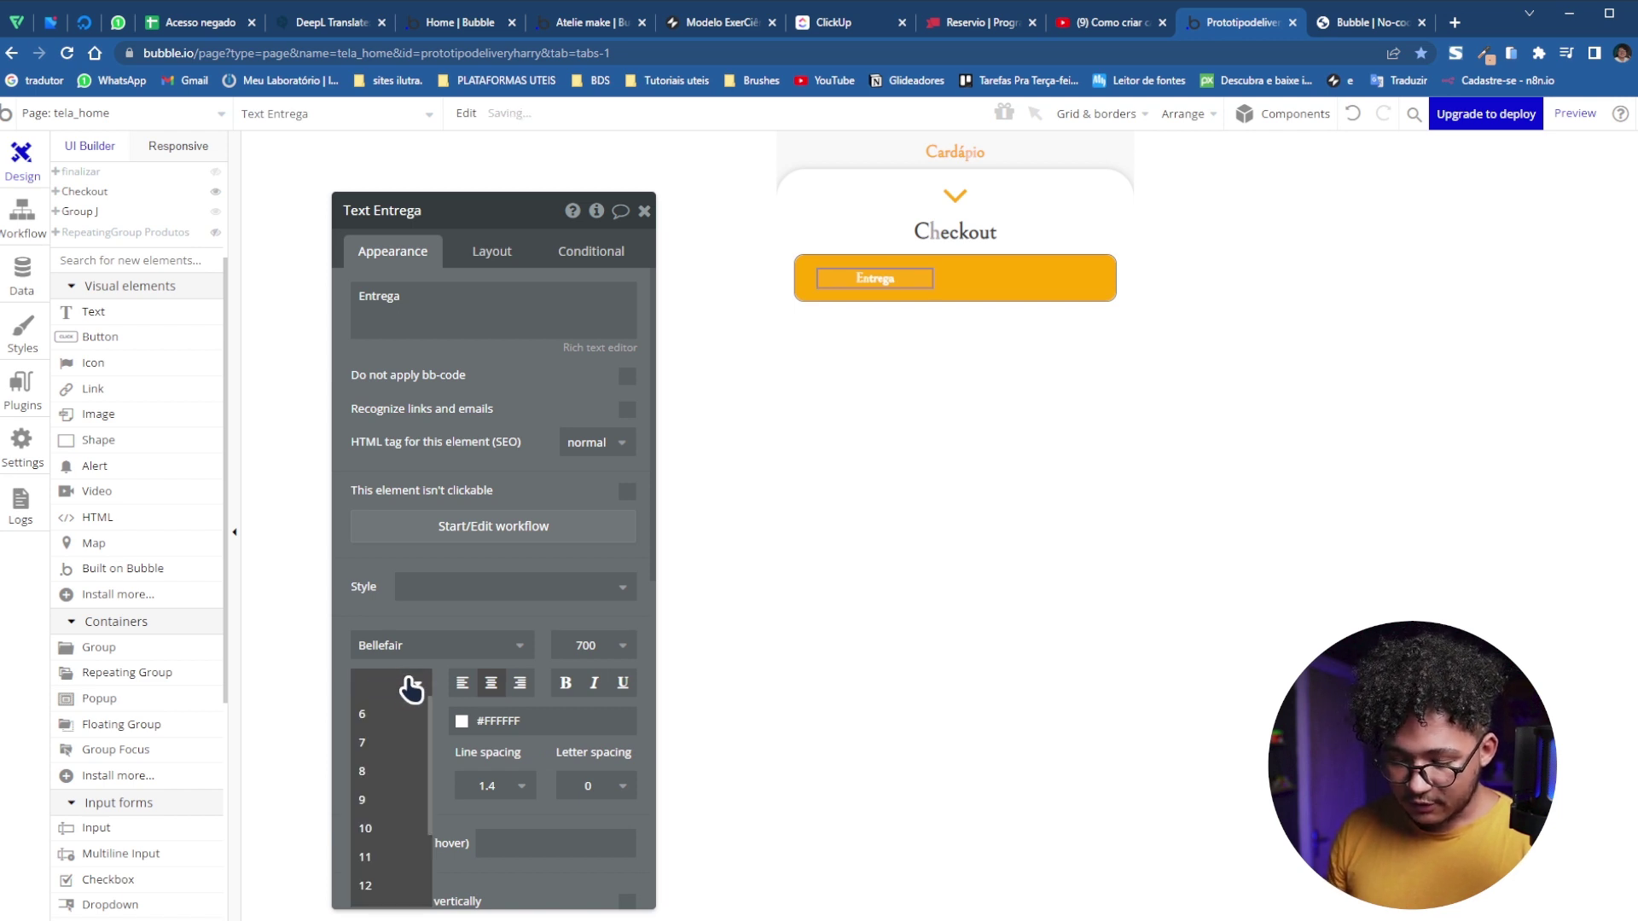
type("20")
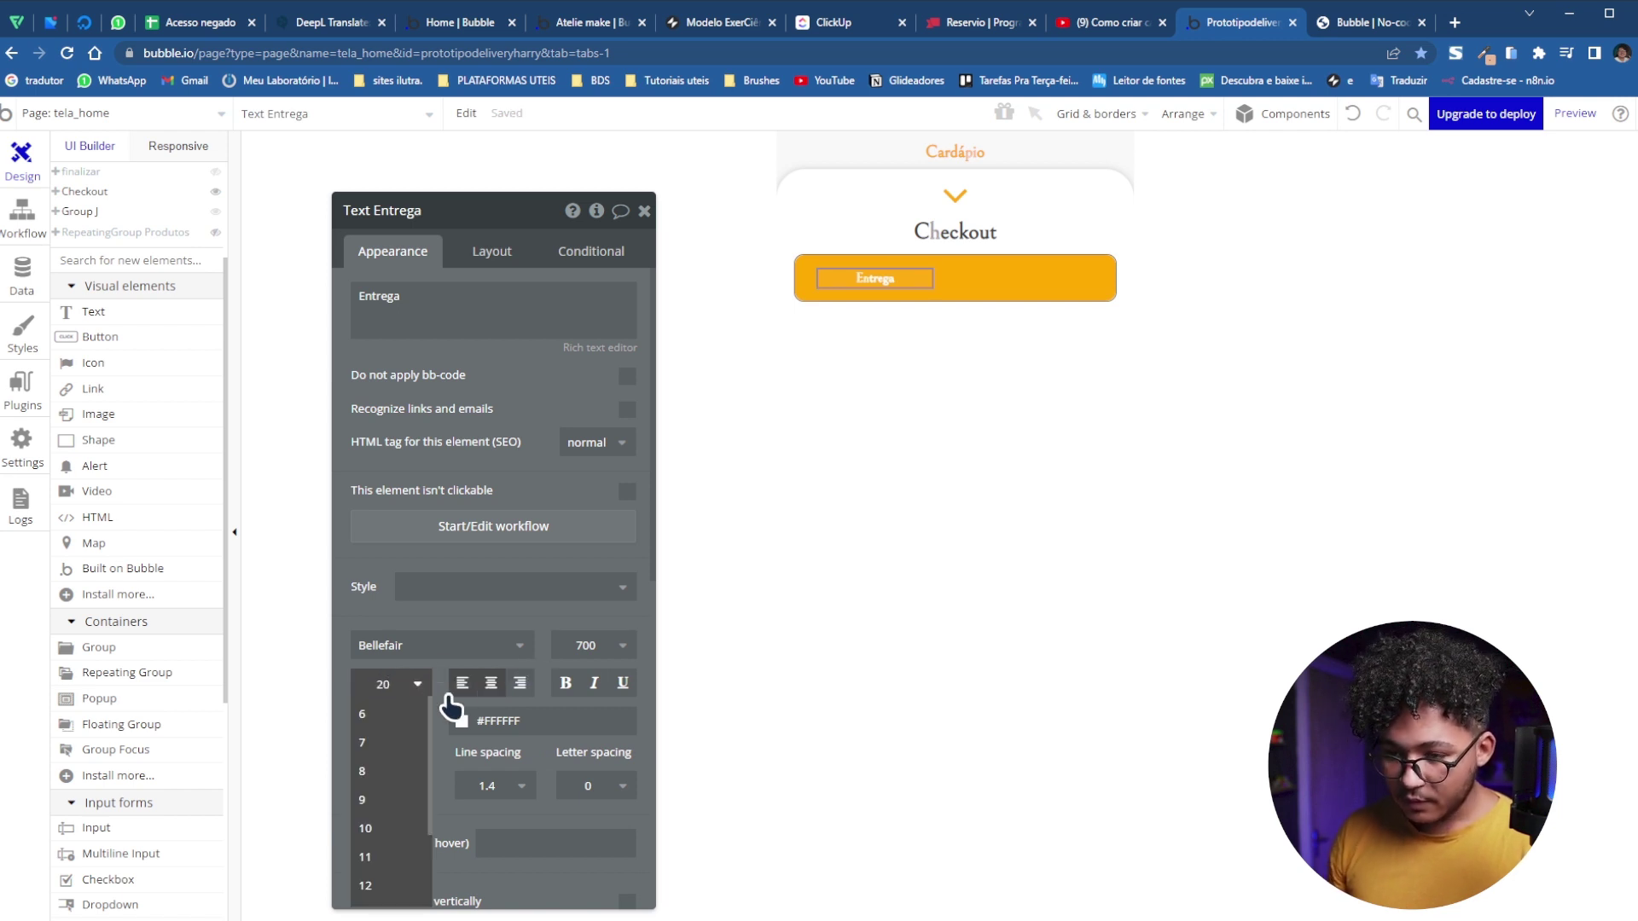
key("Return")
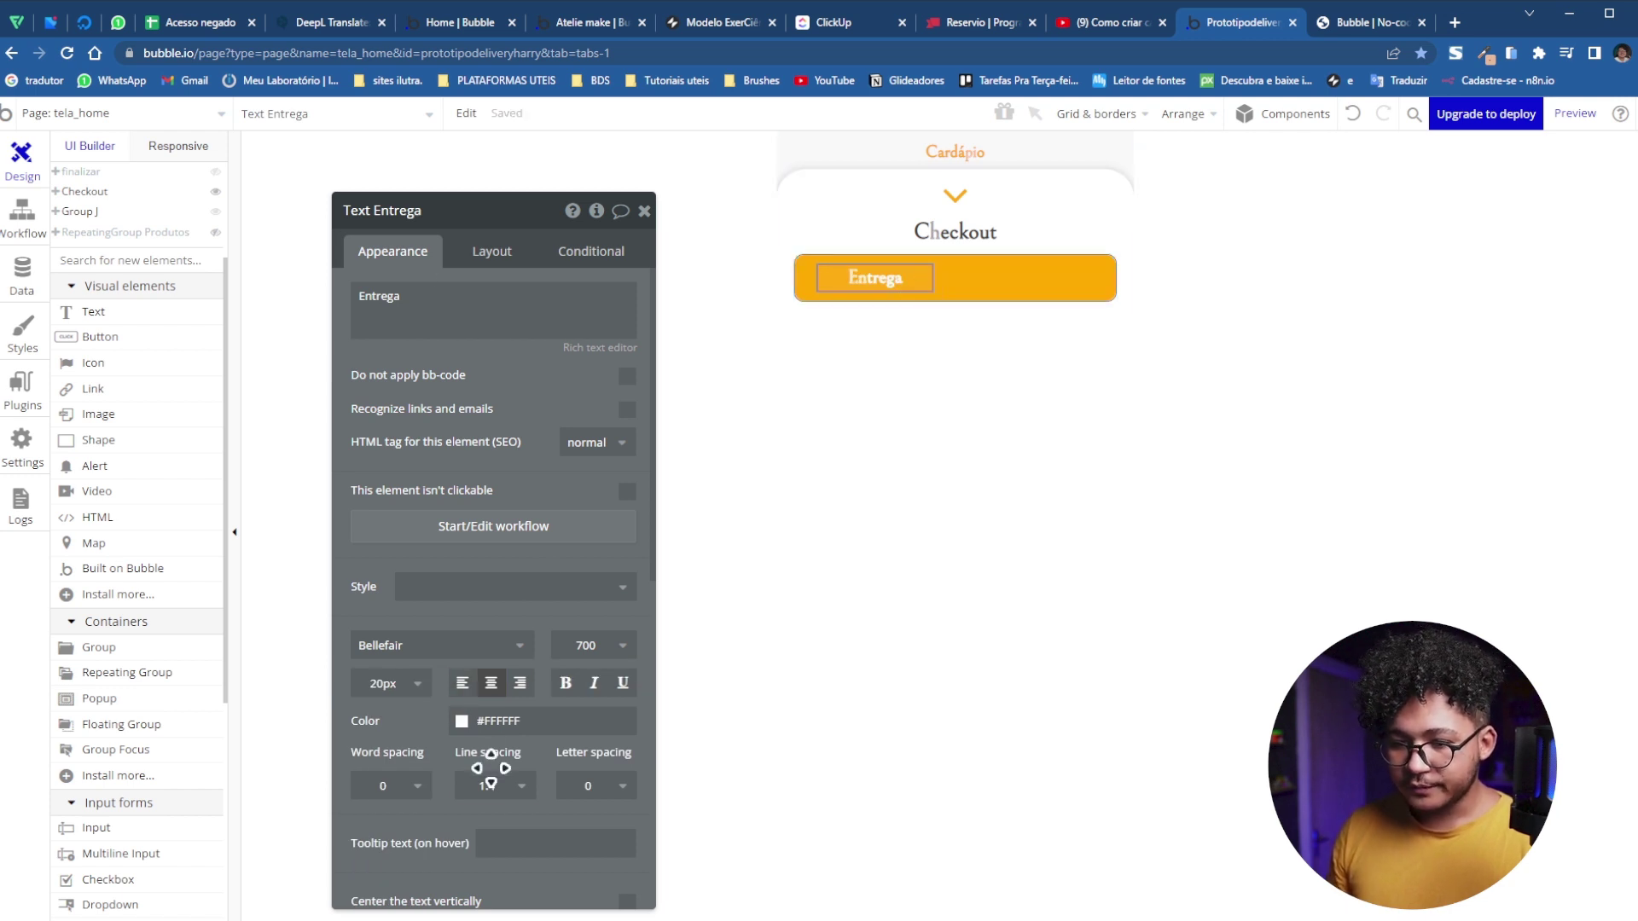
left_click(601, 788)
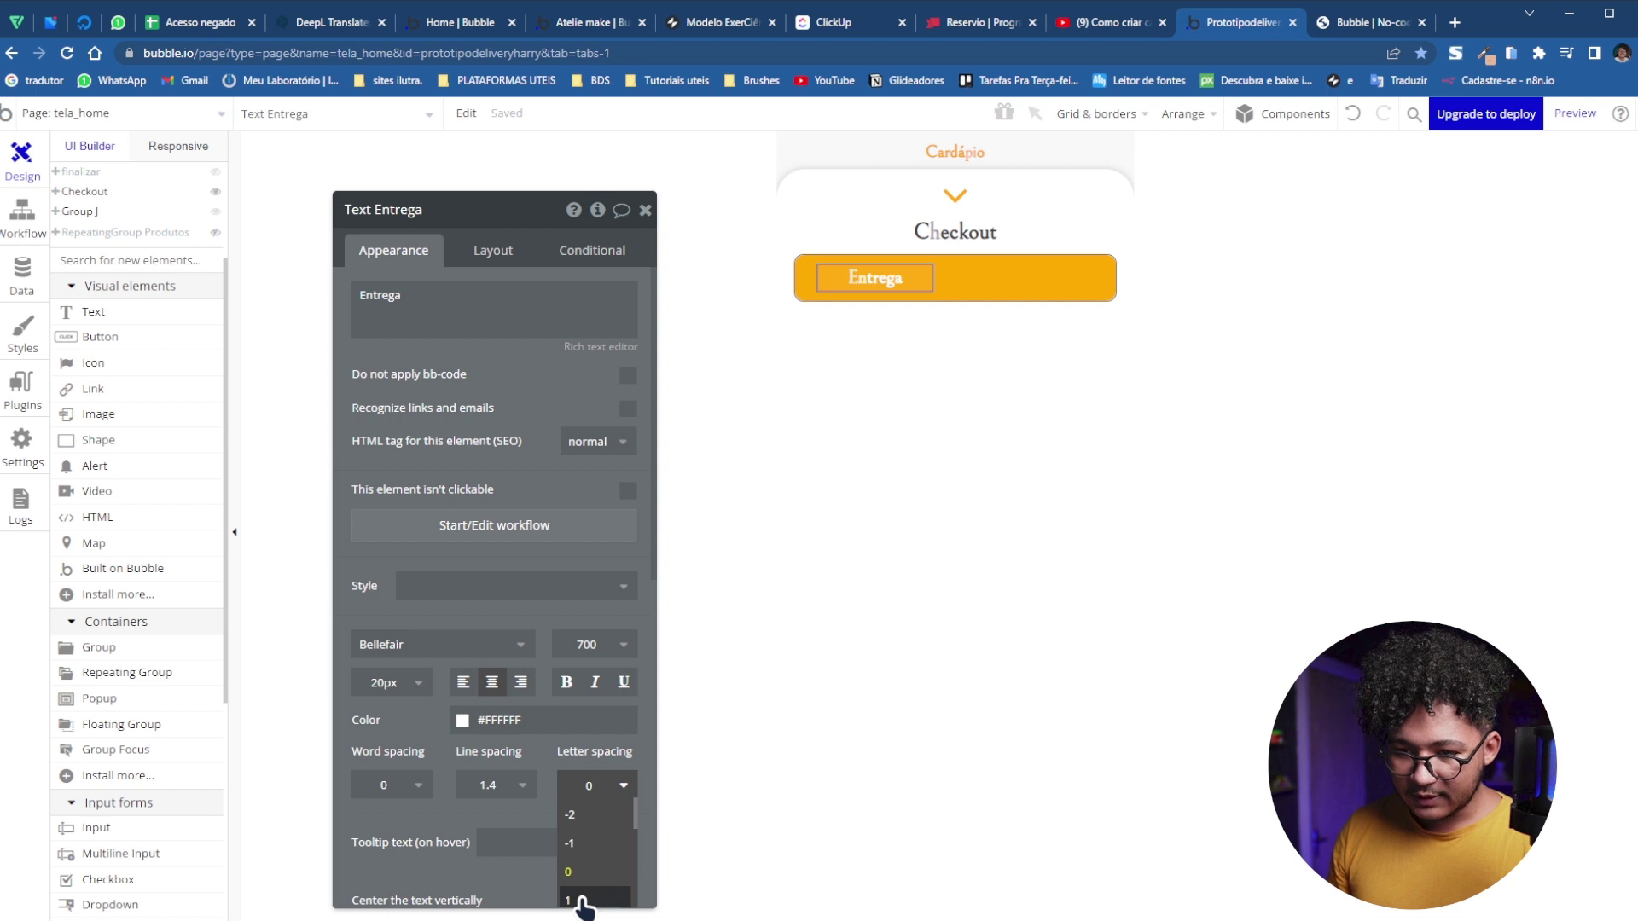
left_click(586, 900)
Copy the "Entrega" text into the empty right half of the orange bar and centre that group's content vertically
left_click(866, 282)
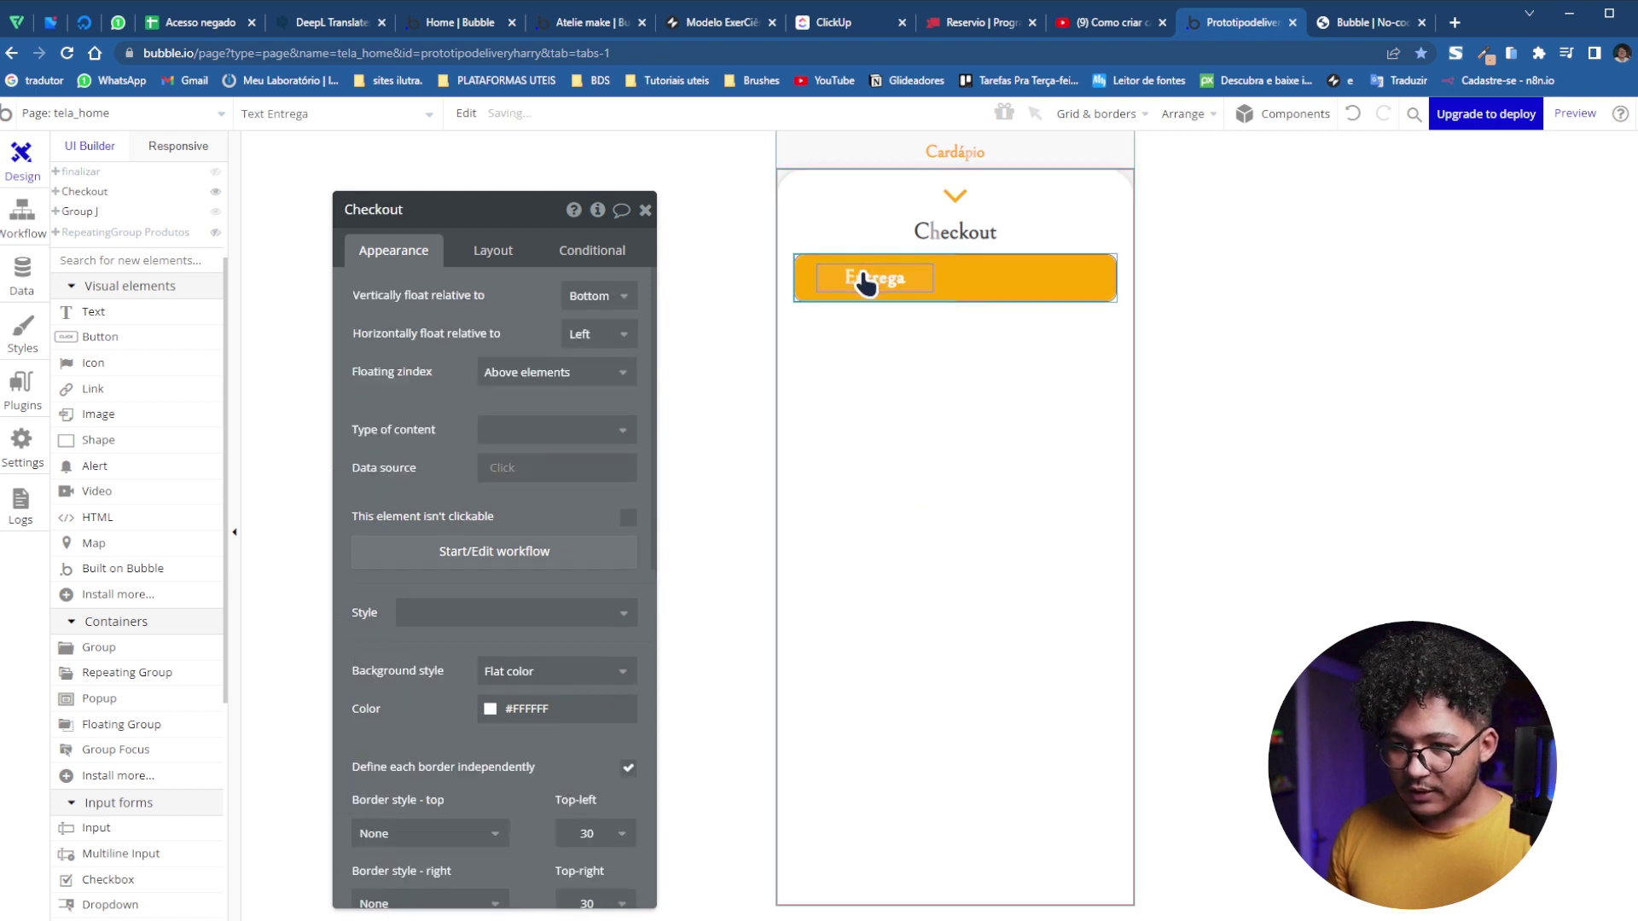
left_click(864, 279)
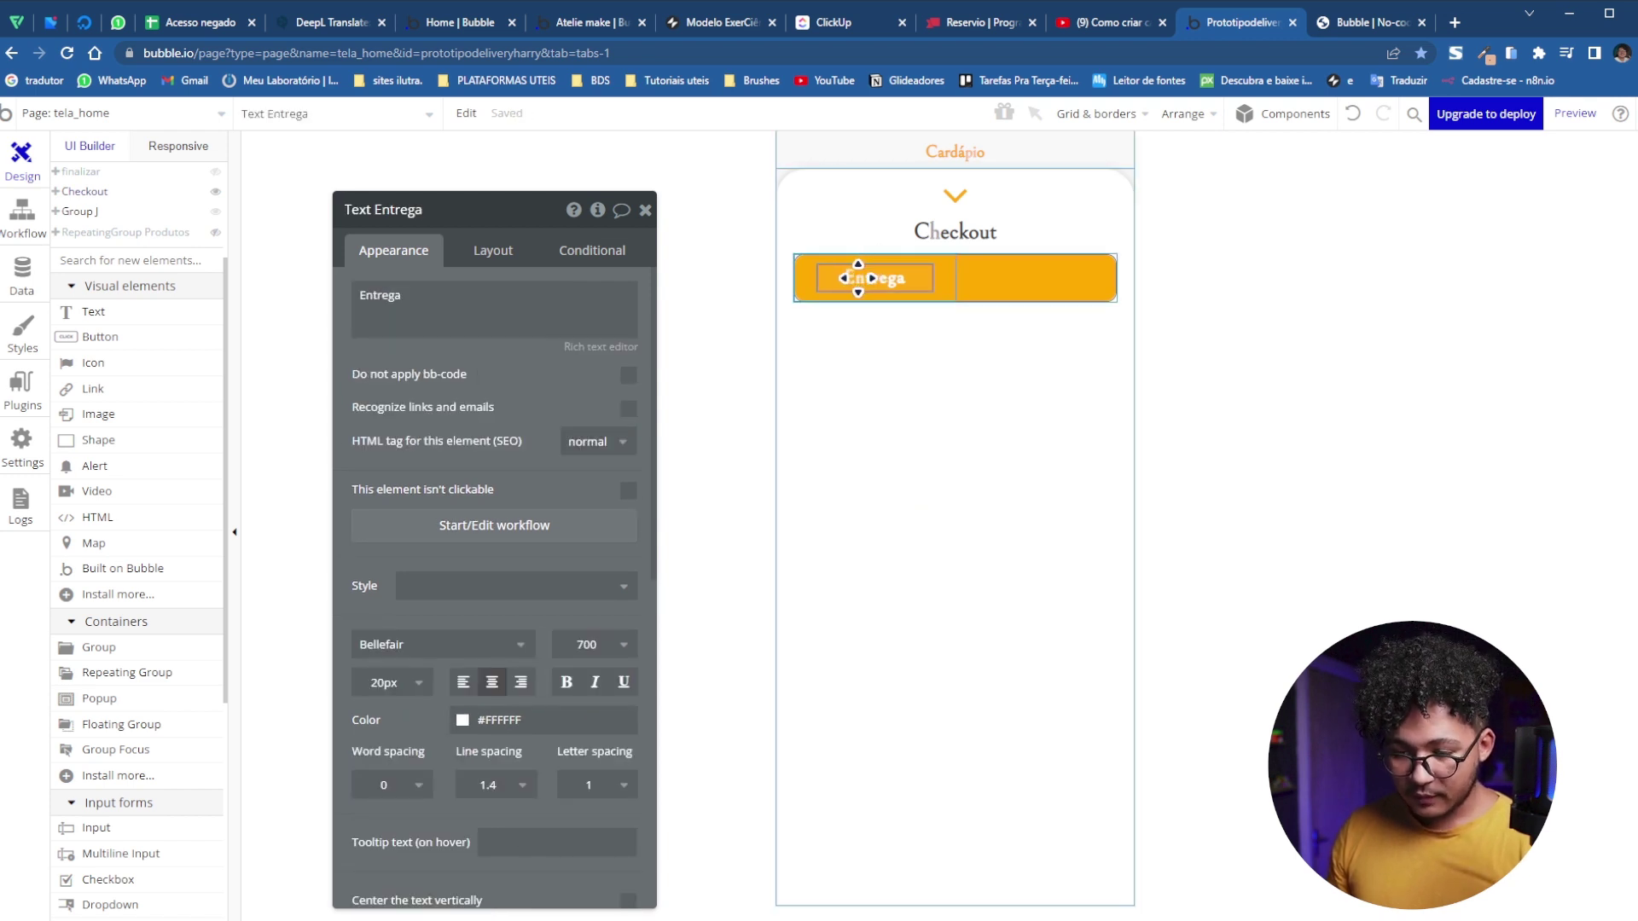
right_click(870, 278)
left_click(899, 490)
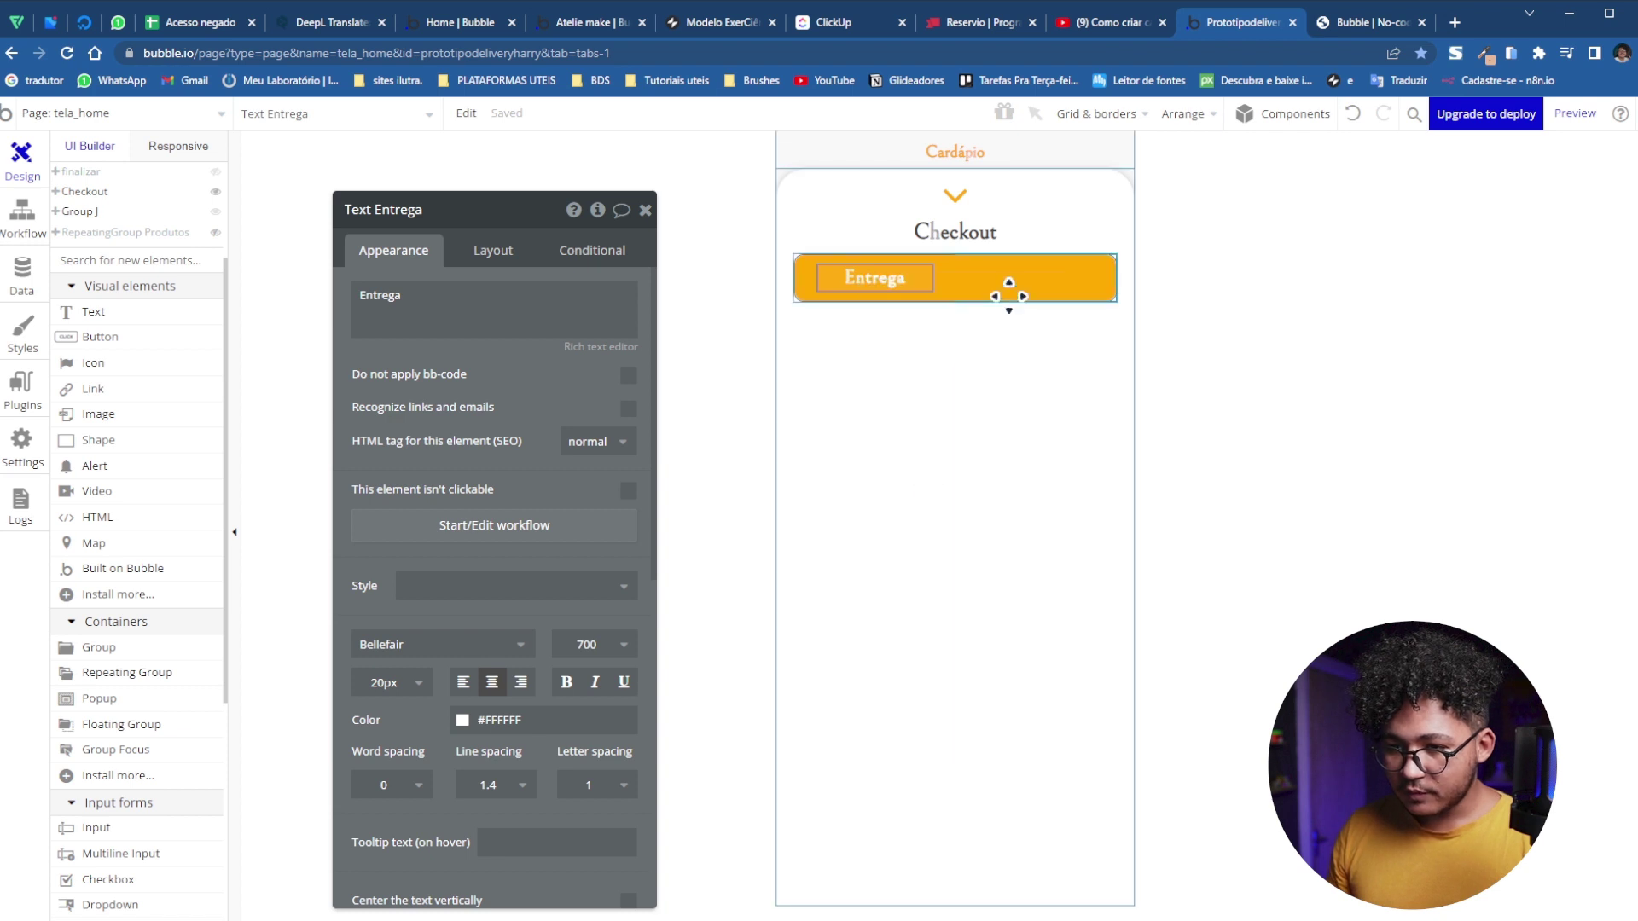
left_click(1014, 286)
right_click(1020, 282)
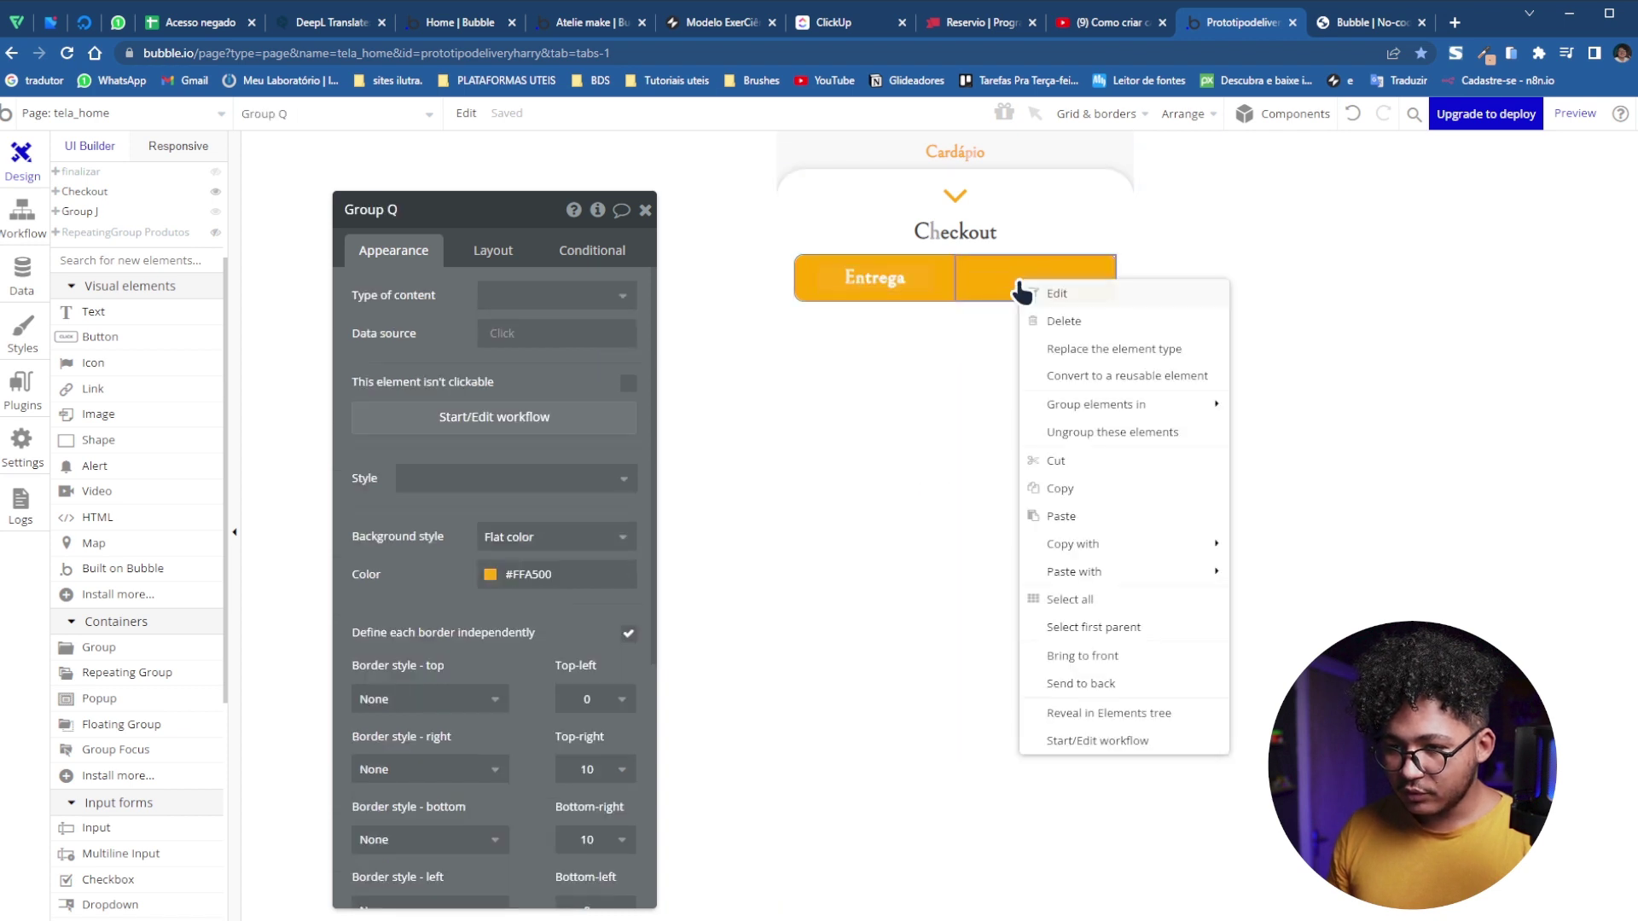
left_click(1071, 517)
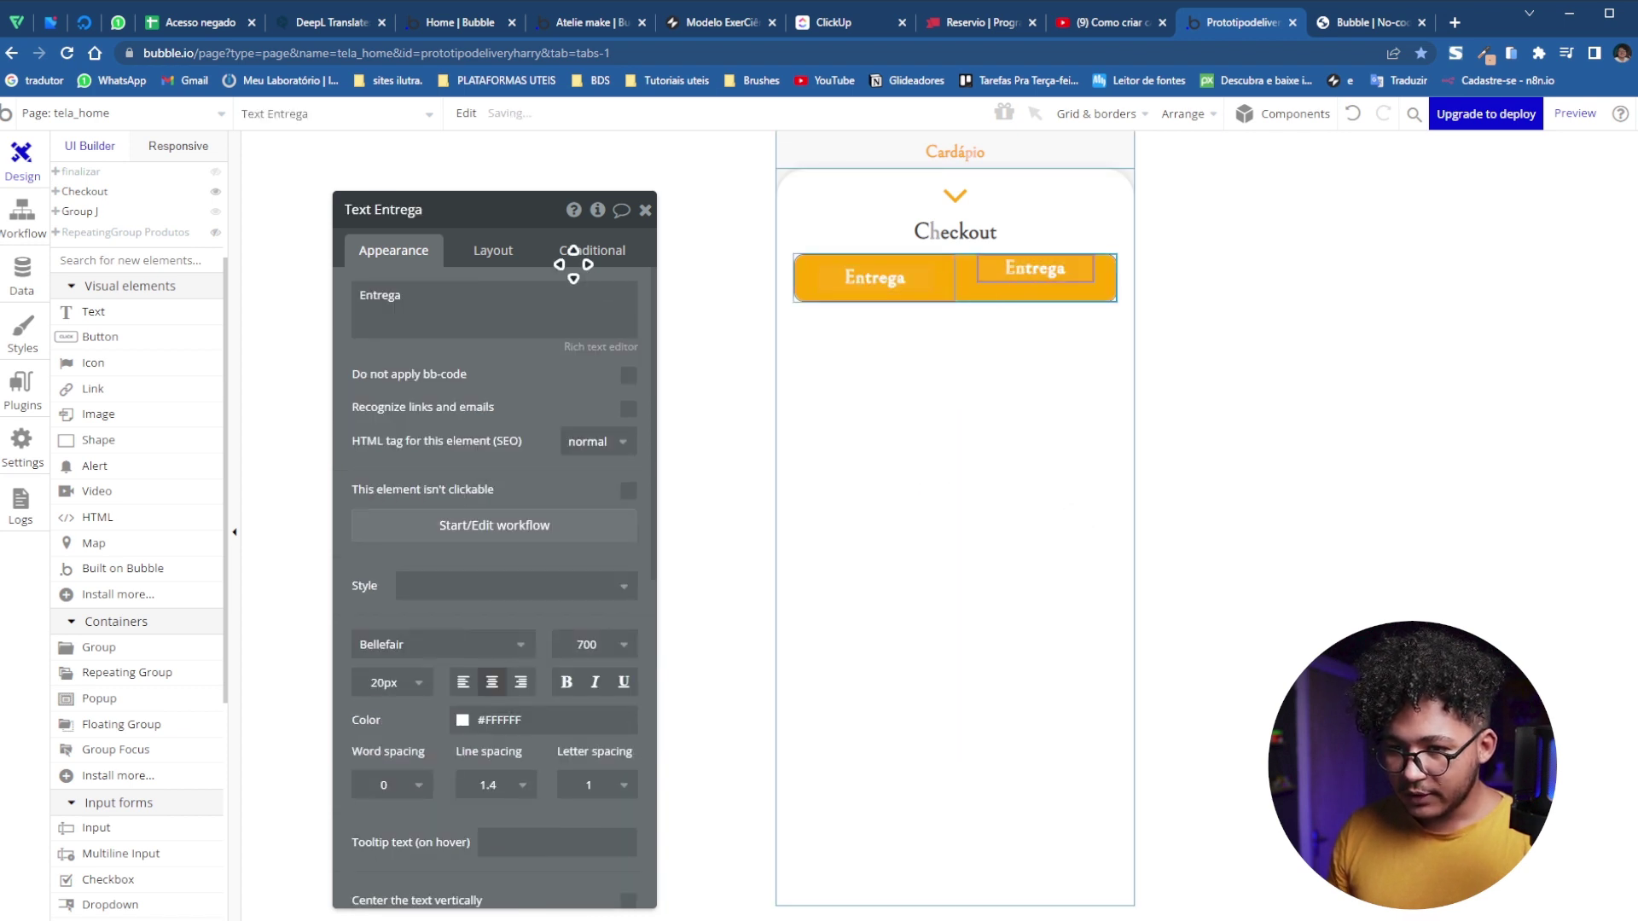
left_click(499, 257)
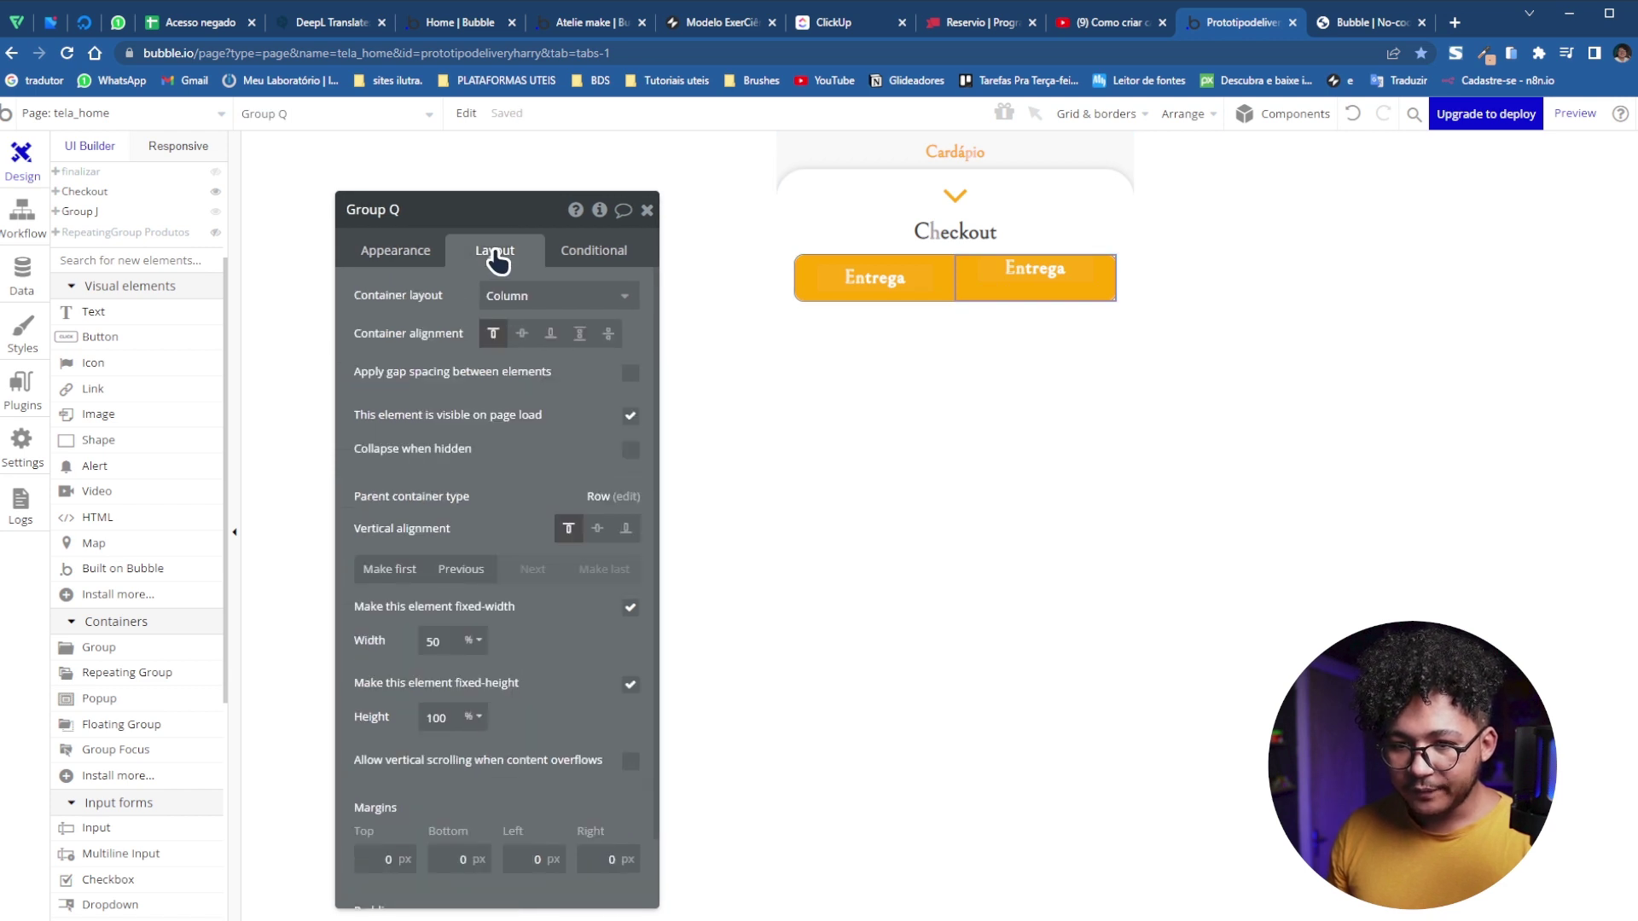
left_click(522, 335)
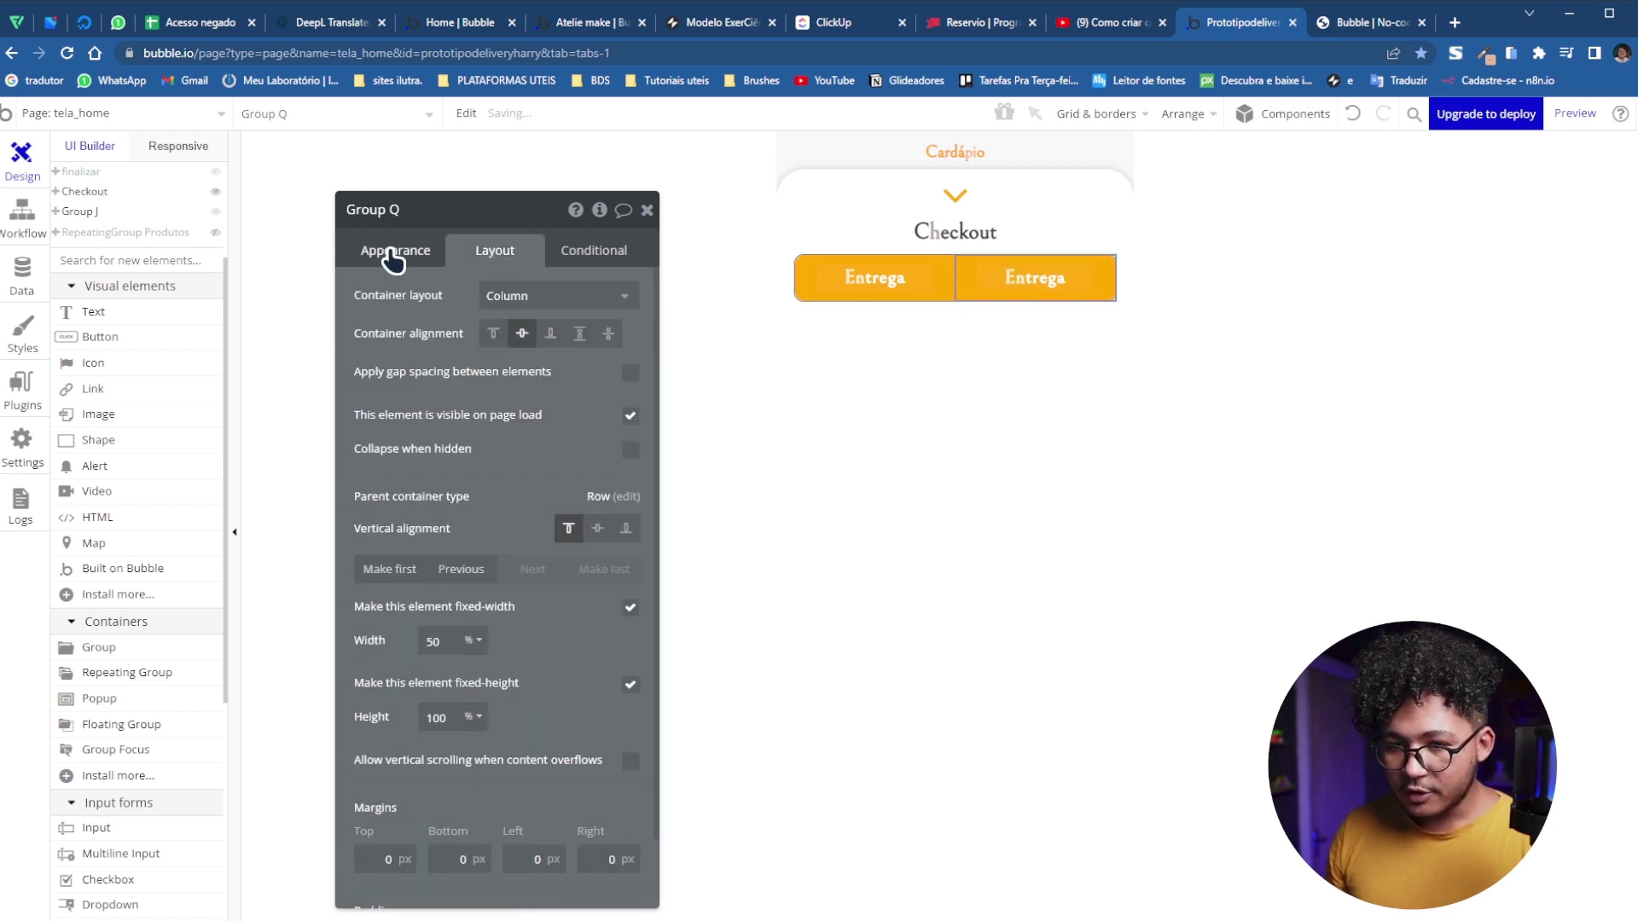
Change the copied text in the right half of the orange bar to "Retirada"
left_click(1015, 292)
left_click(1016, 282)
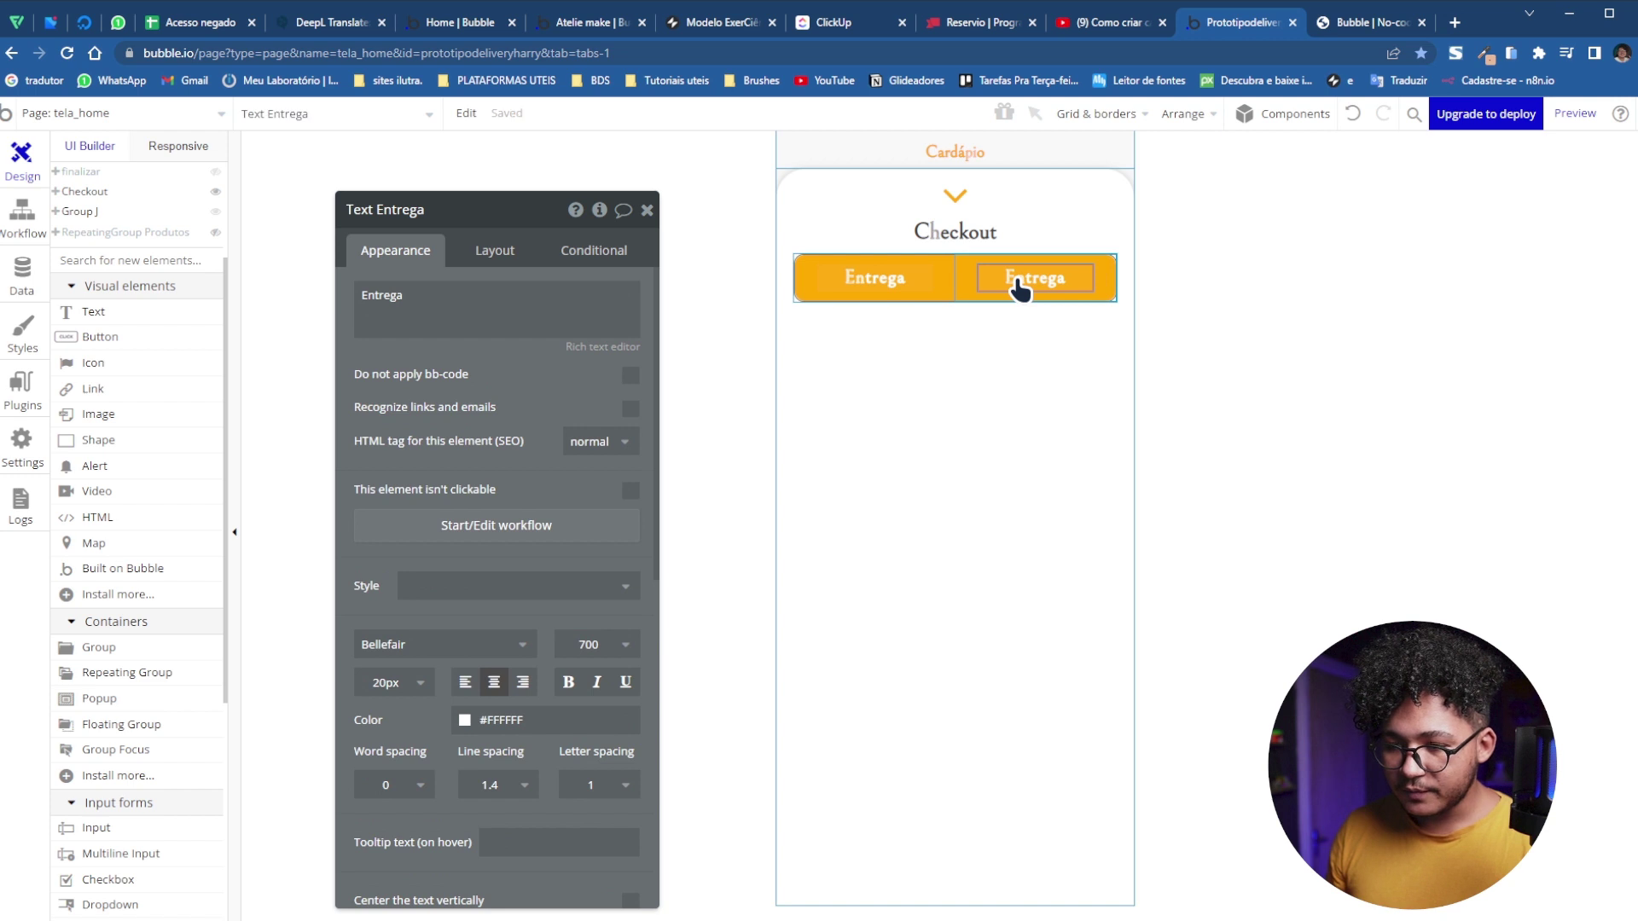
triple_click(489, 307)
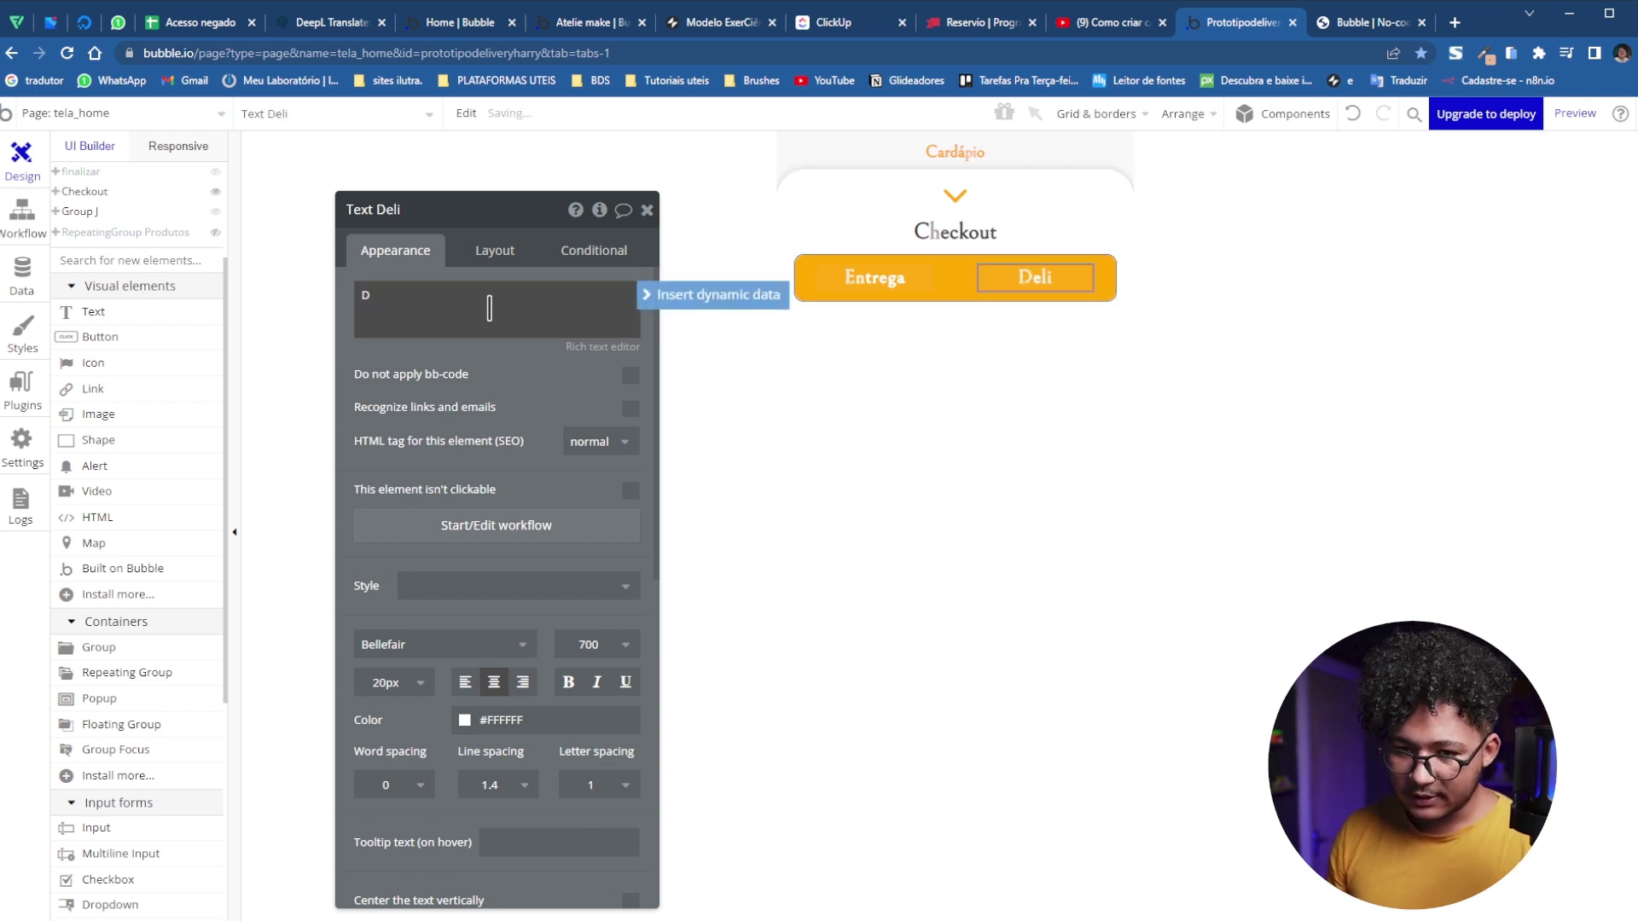
type("Retira")
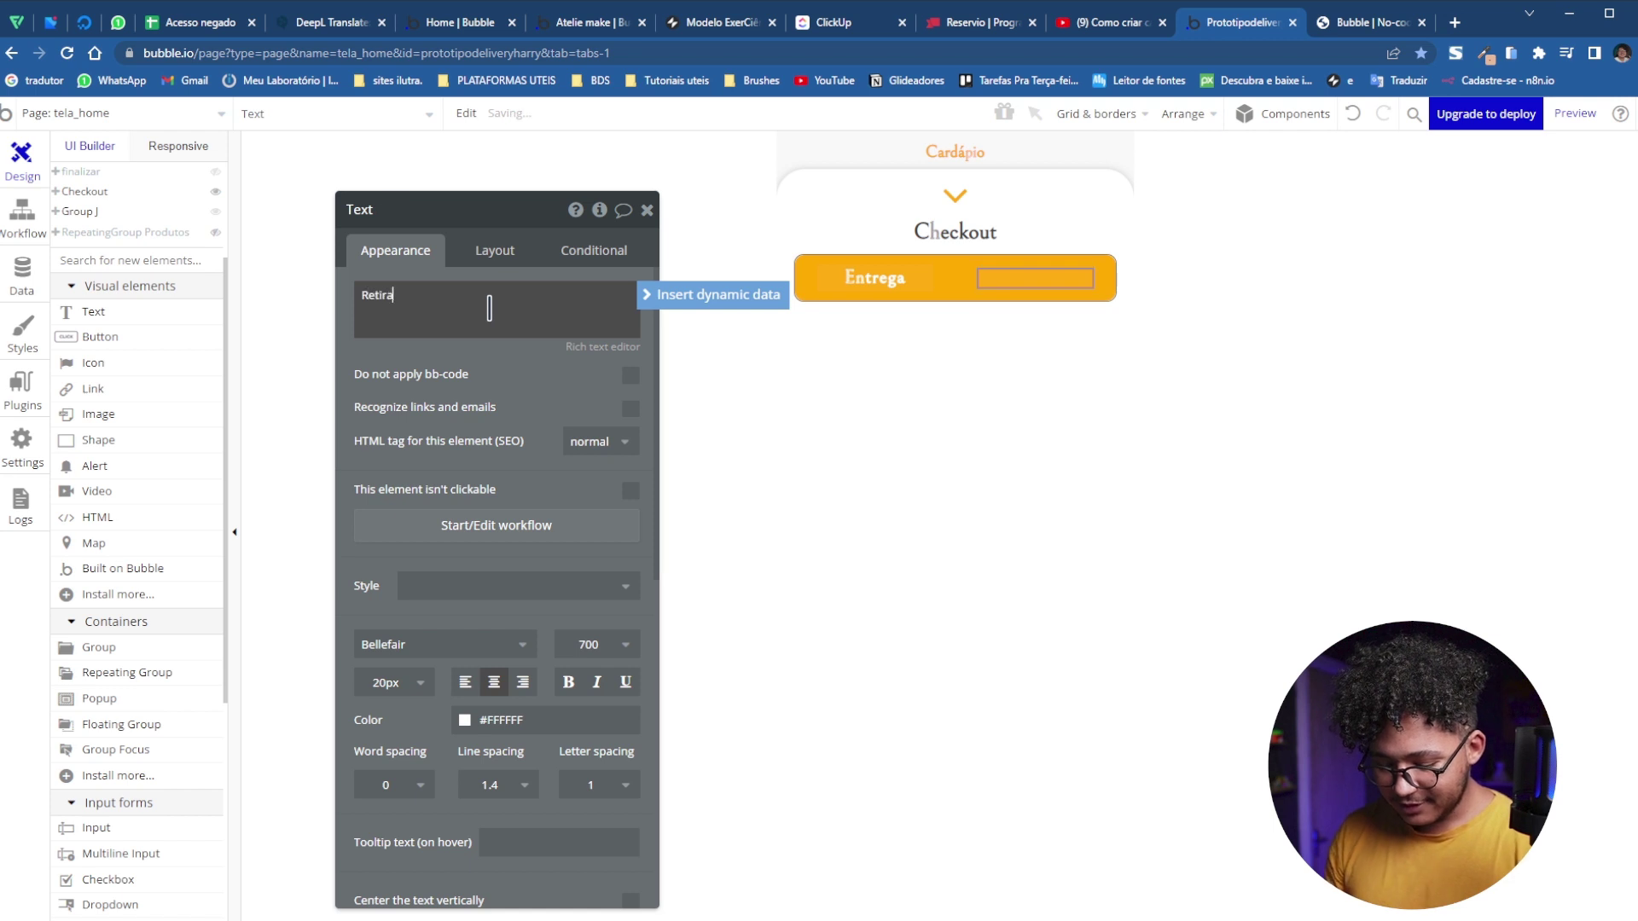
type("da")
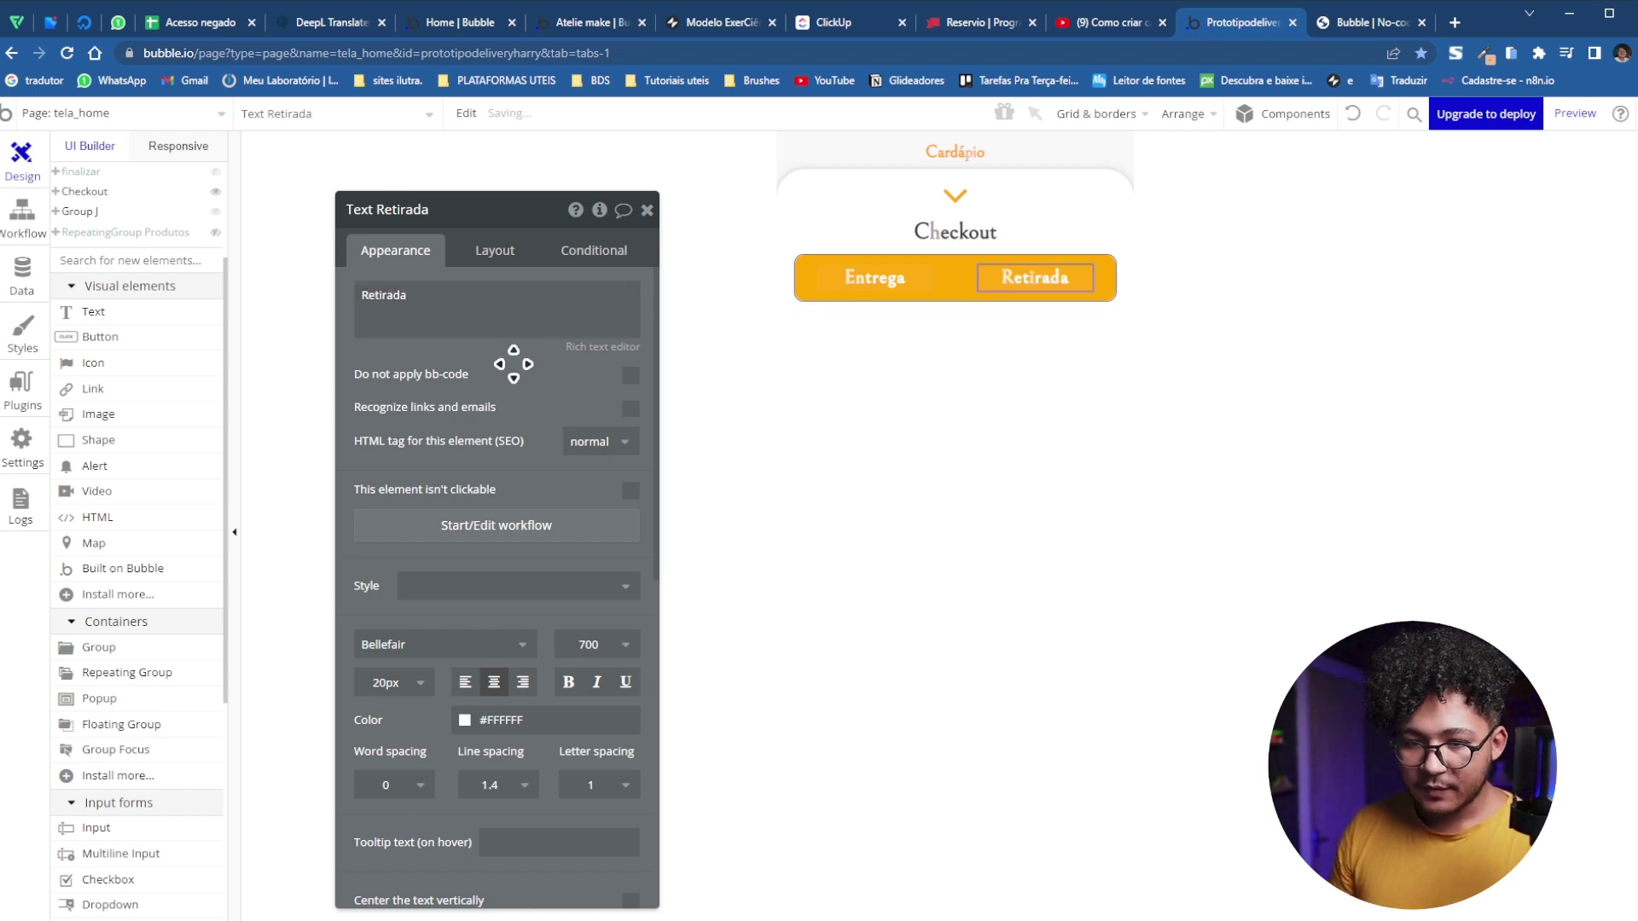
left_click(987, 290)
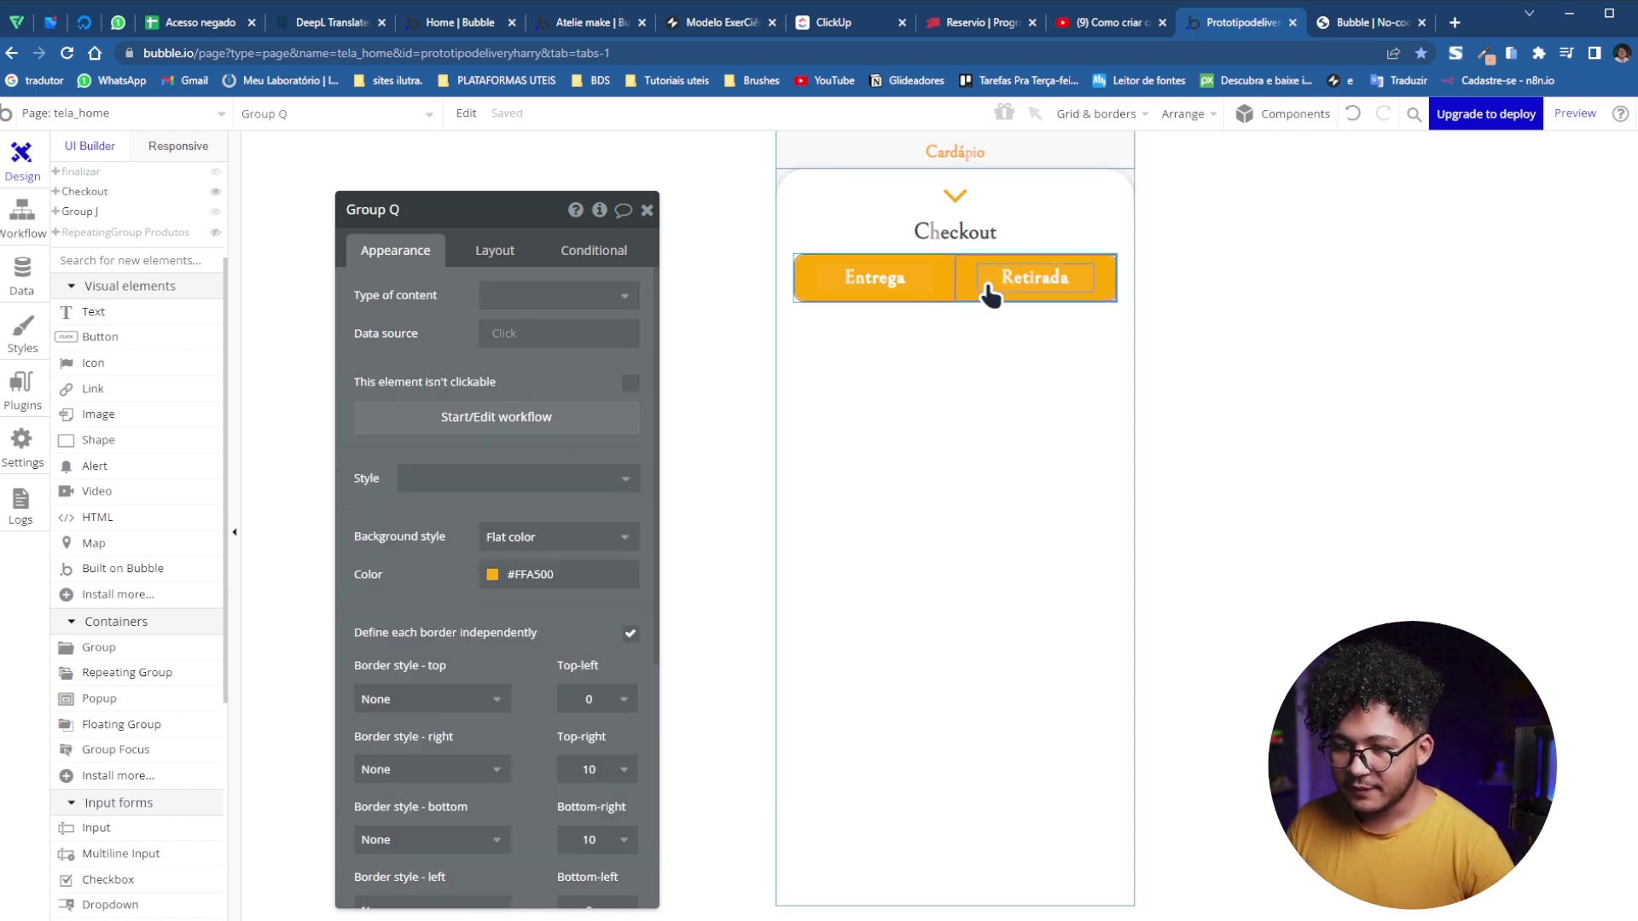
Create a yes / no custom state named "Forma de entrega" on the Checkout floating group
left_click(1049, 422)
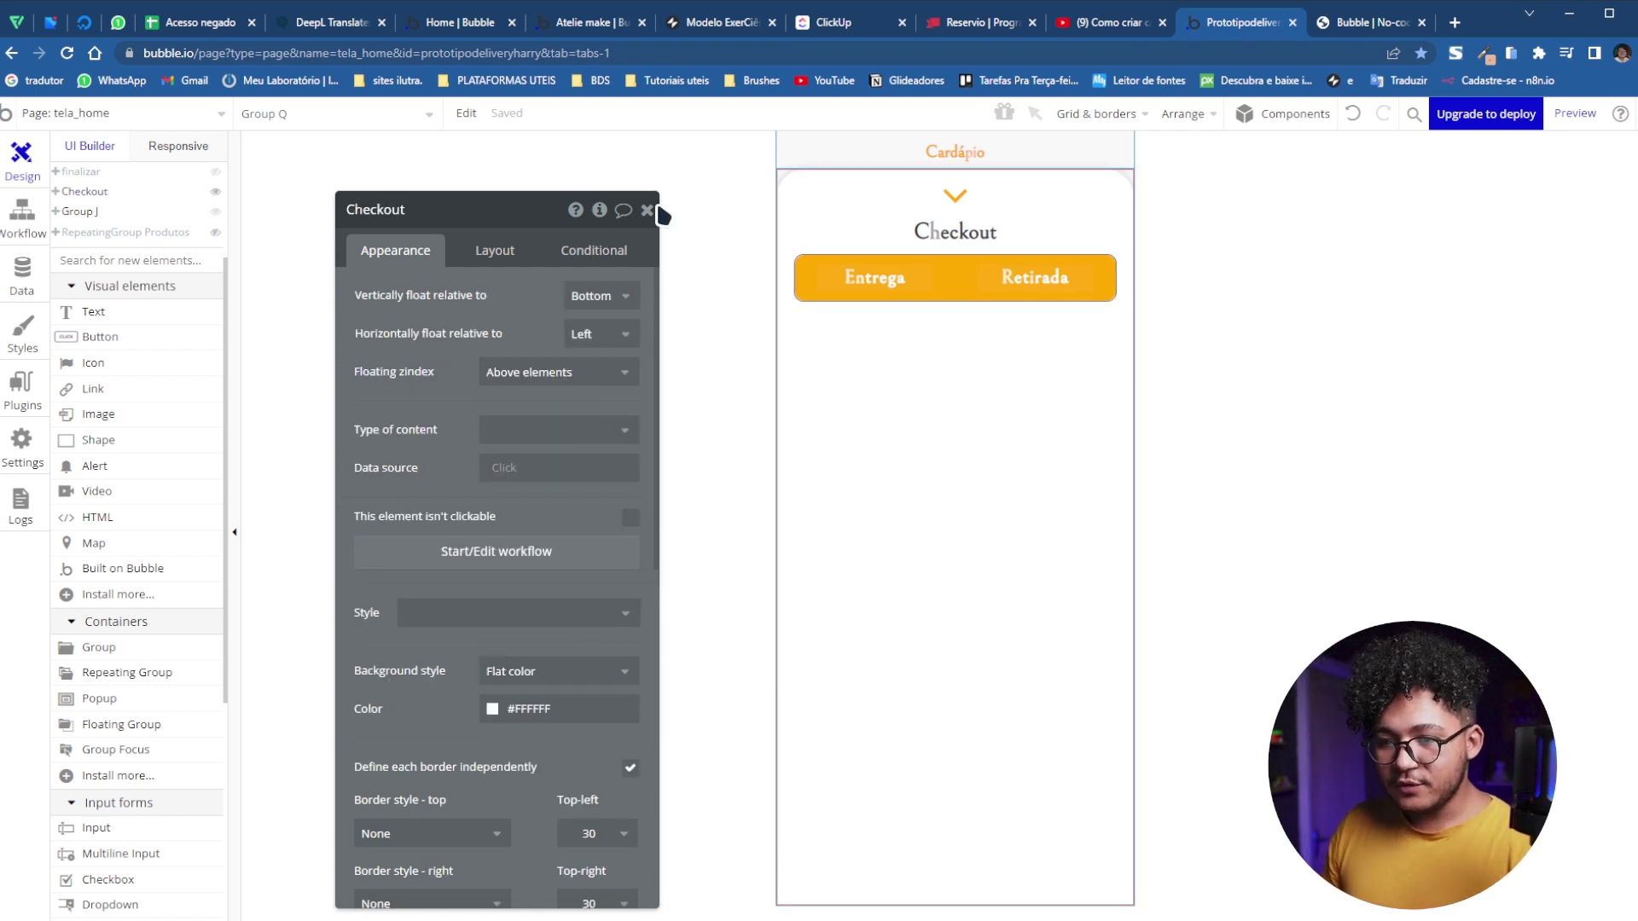
left_click(599, 210)
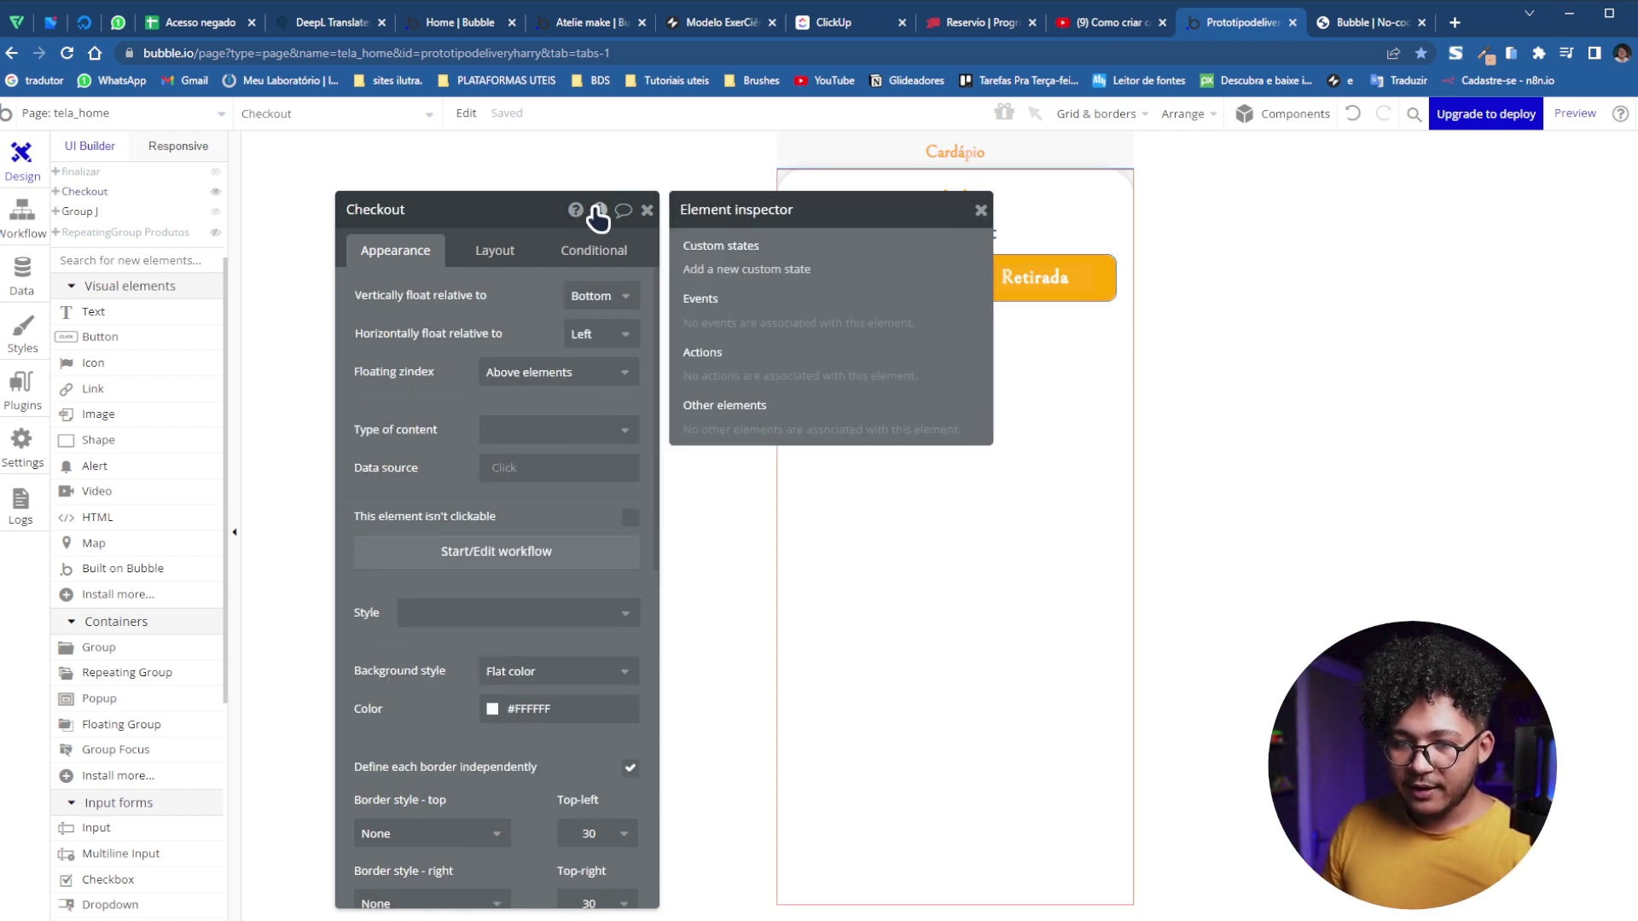
left_click(734, 271)
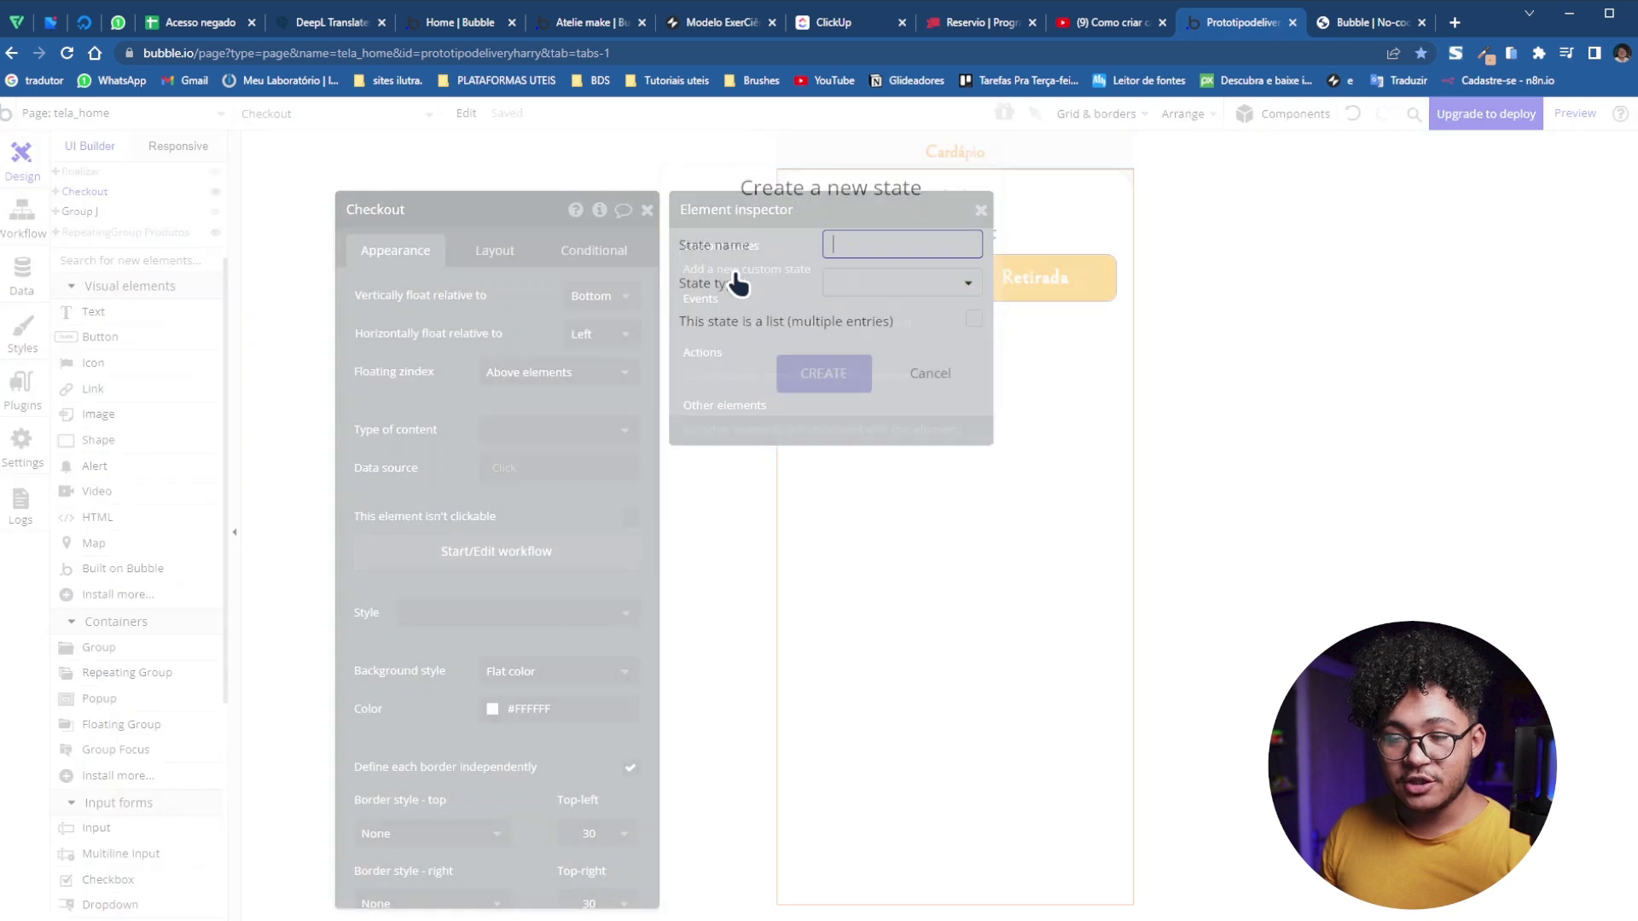
type("Forma de entrega")
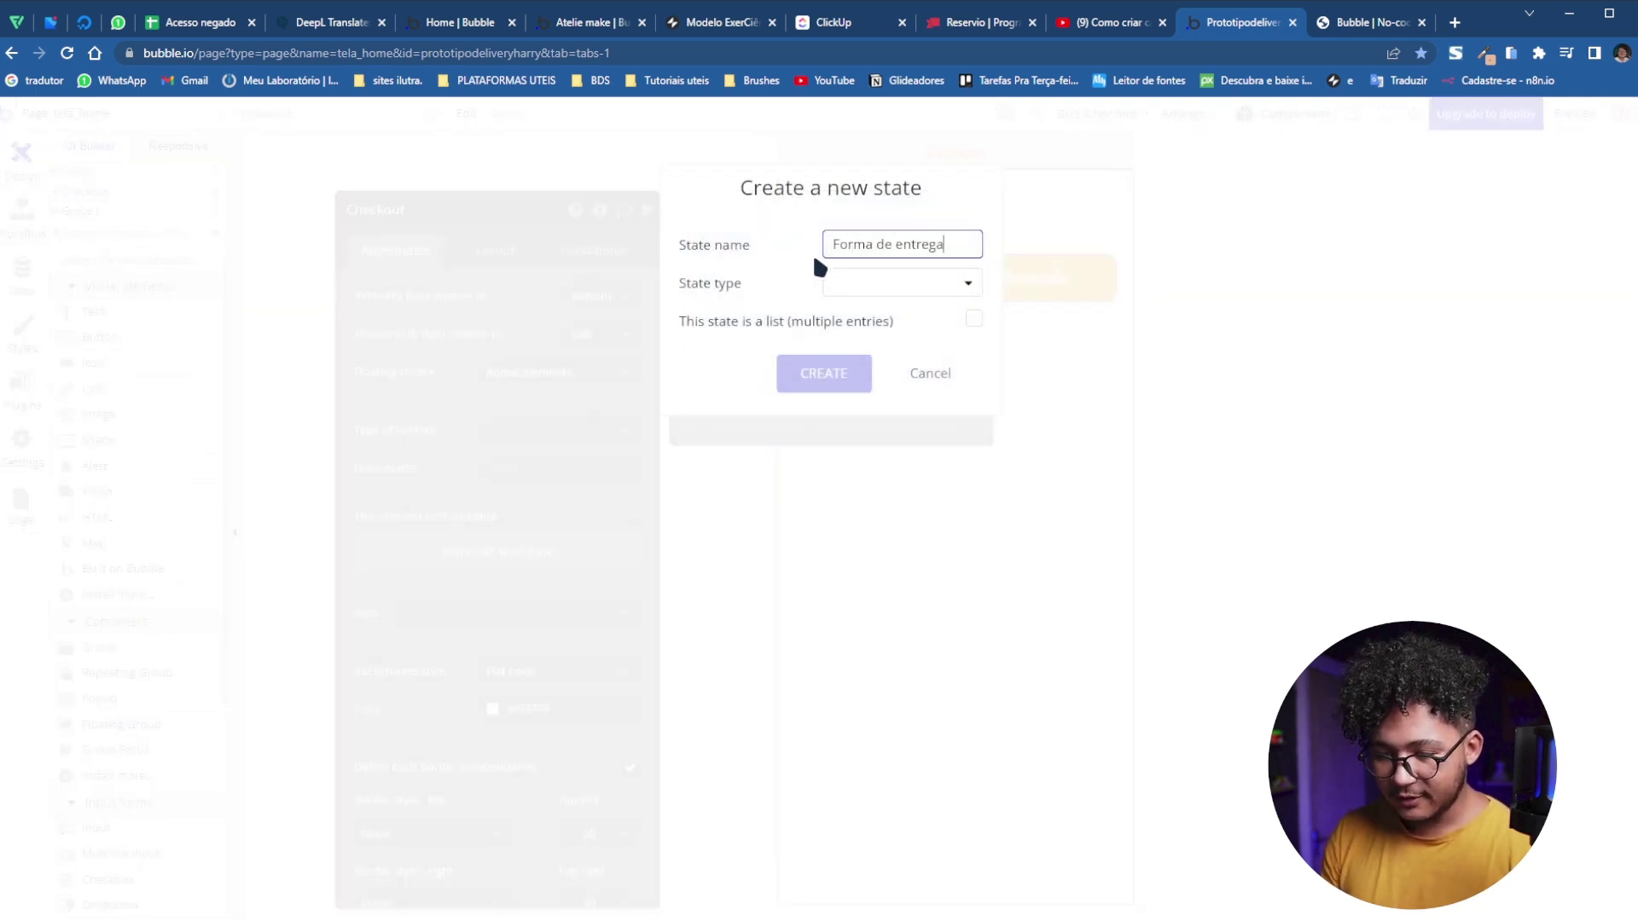
left_click(852, 284)
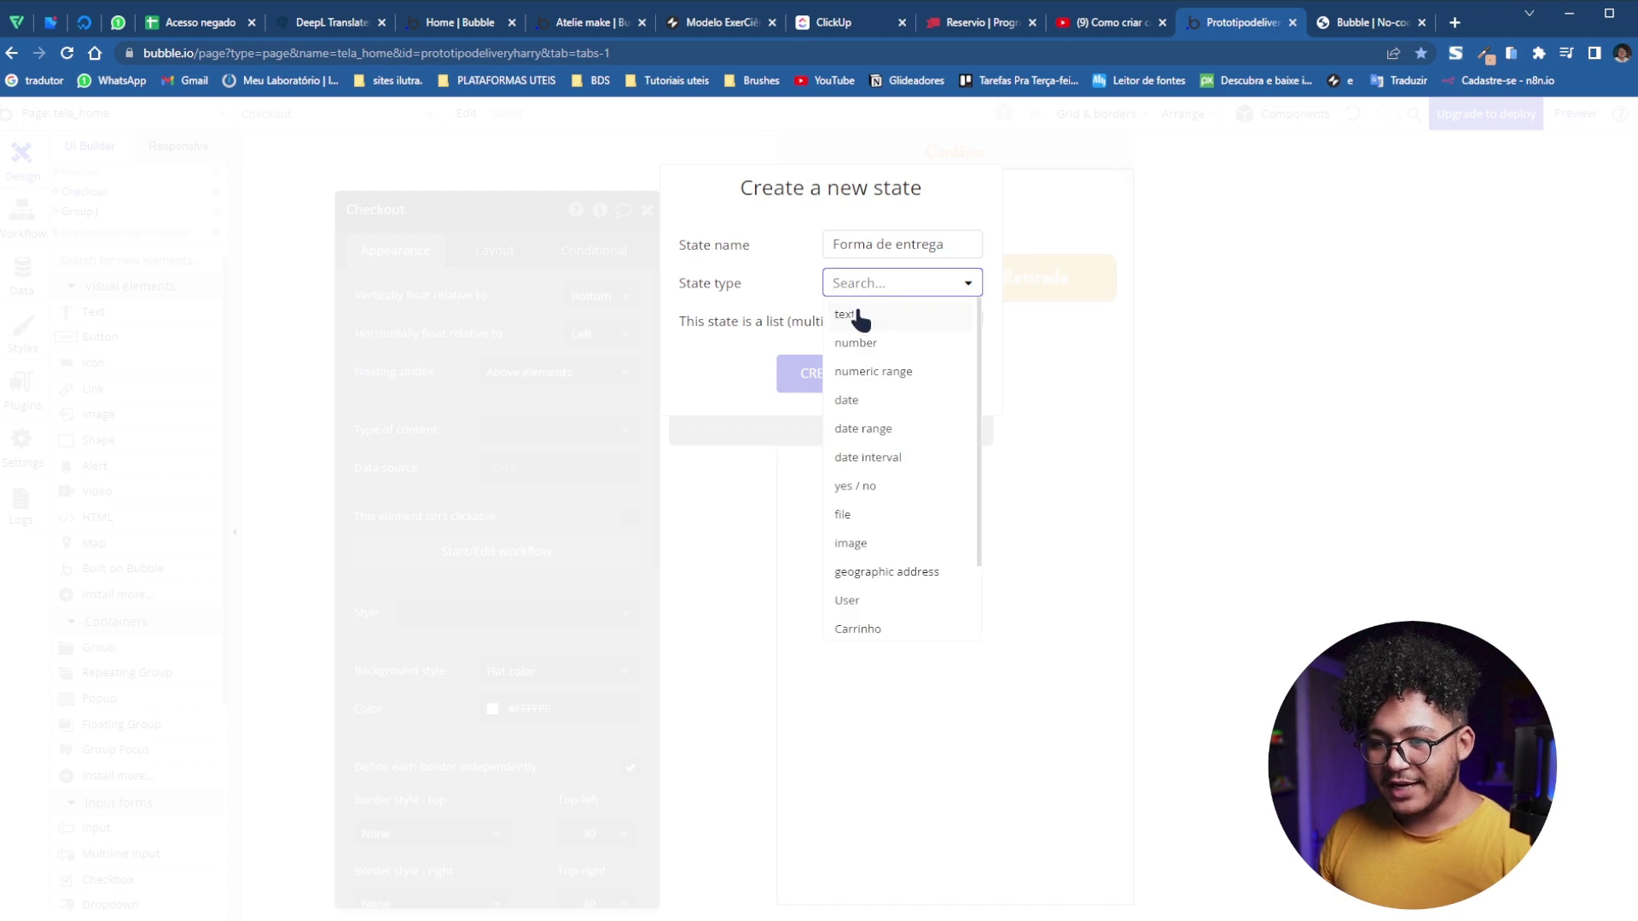
left_click(856, 486)
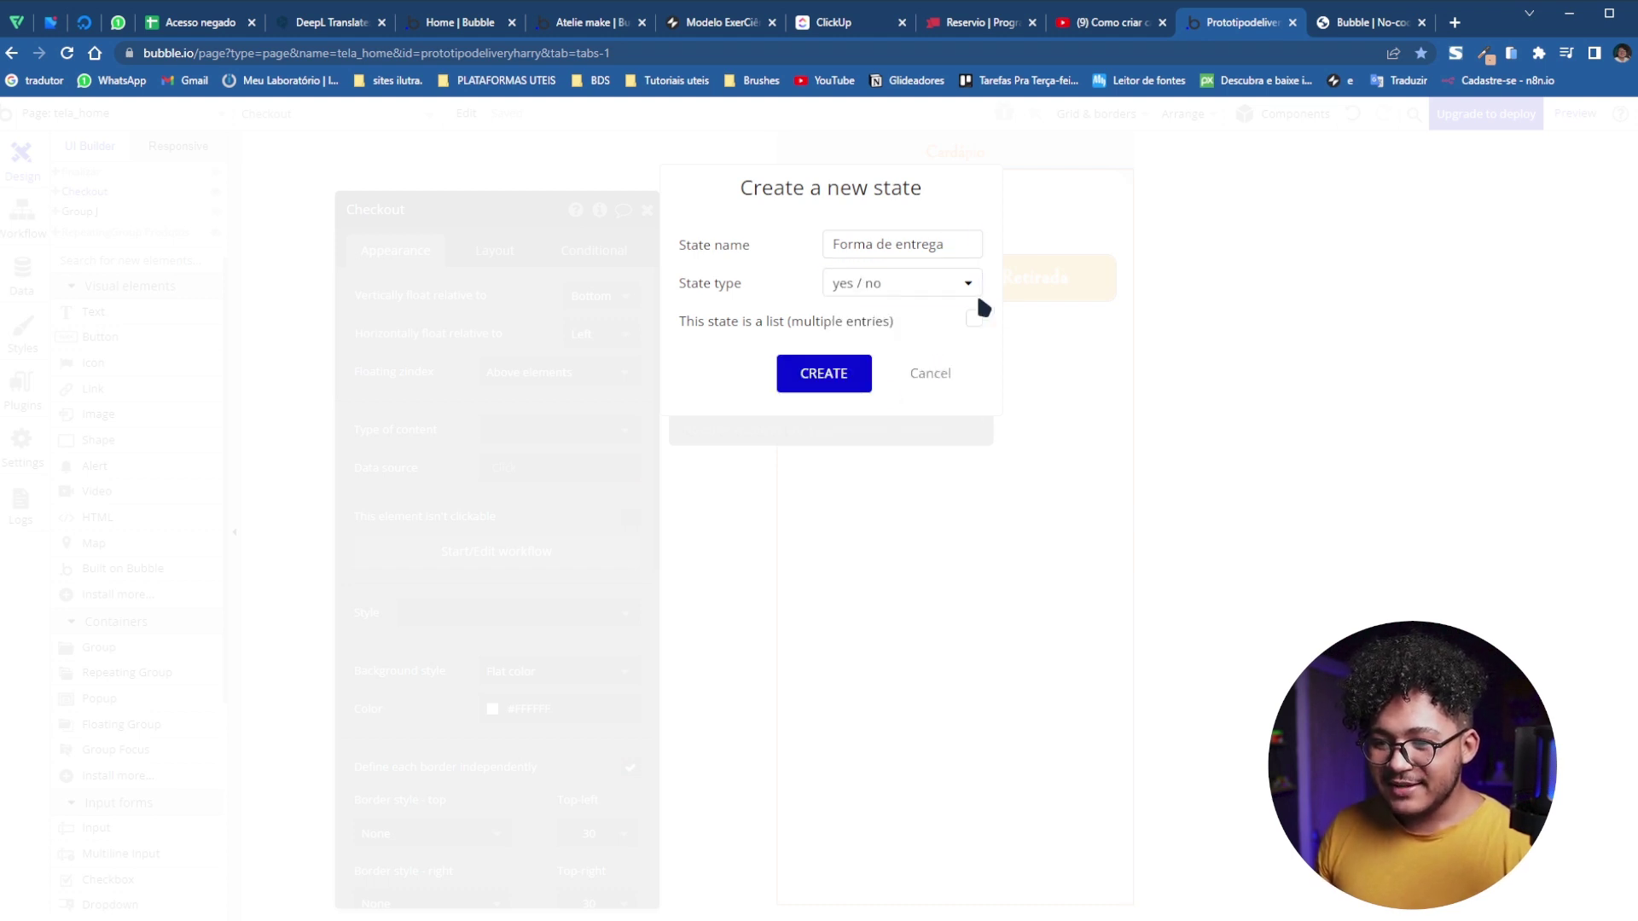
left_click(824, 375)
Set the default value of the "Forma de entrega" state to no and close the Checkout properties
left_click(688, 314)
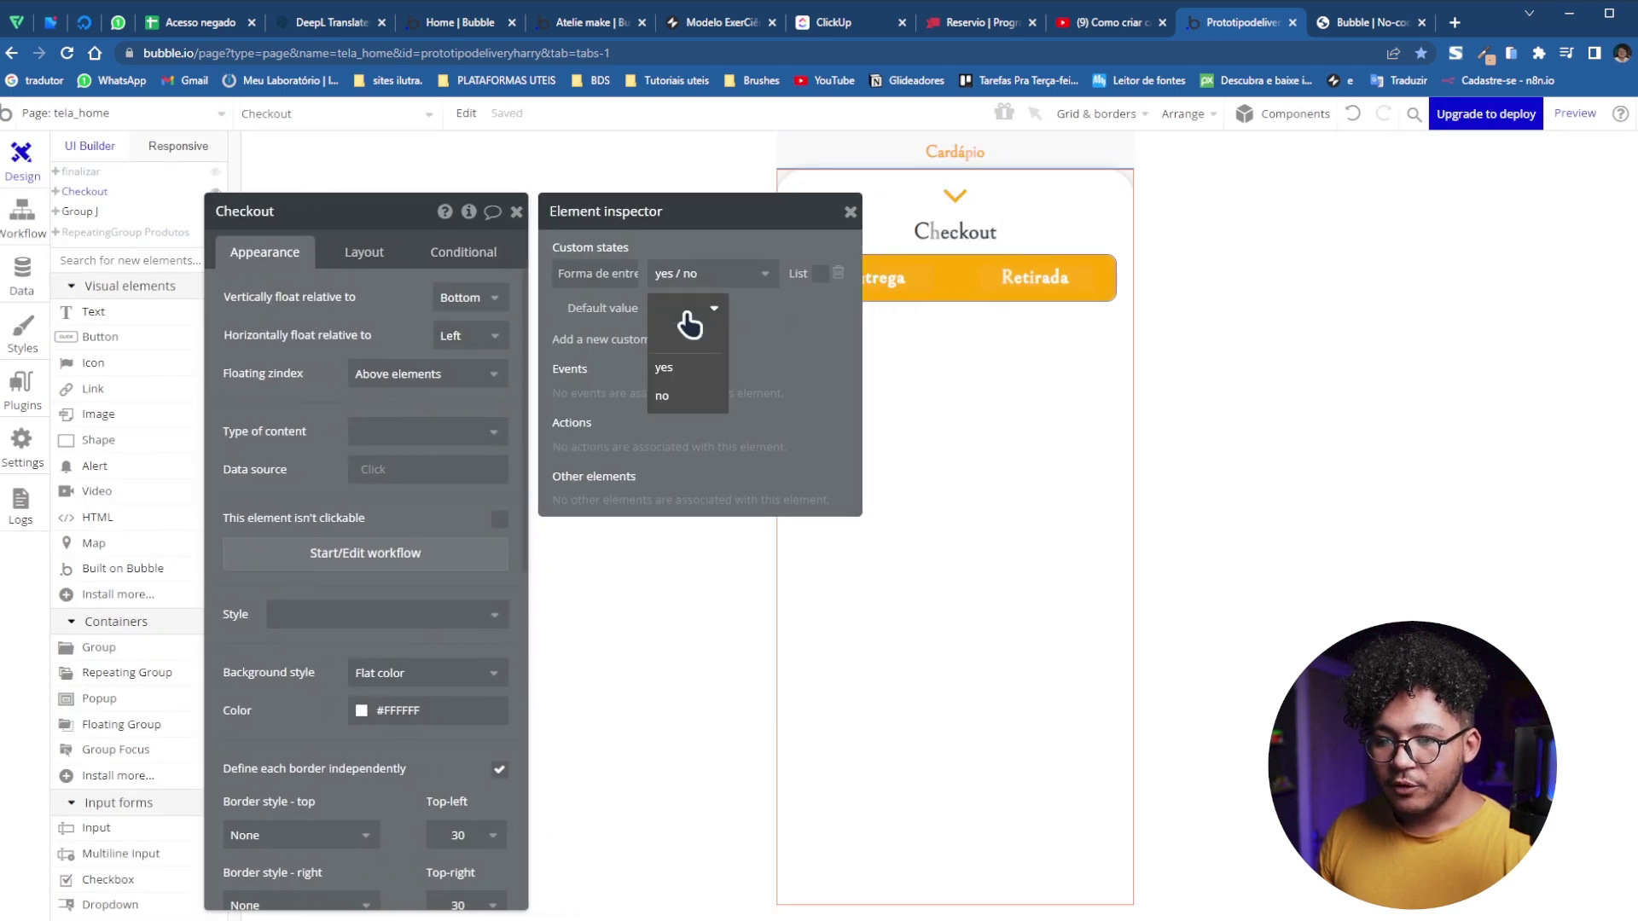
left_click(683, 396)
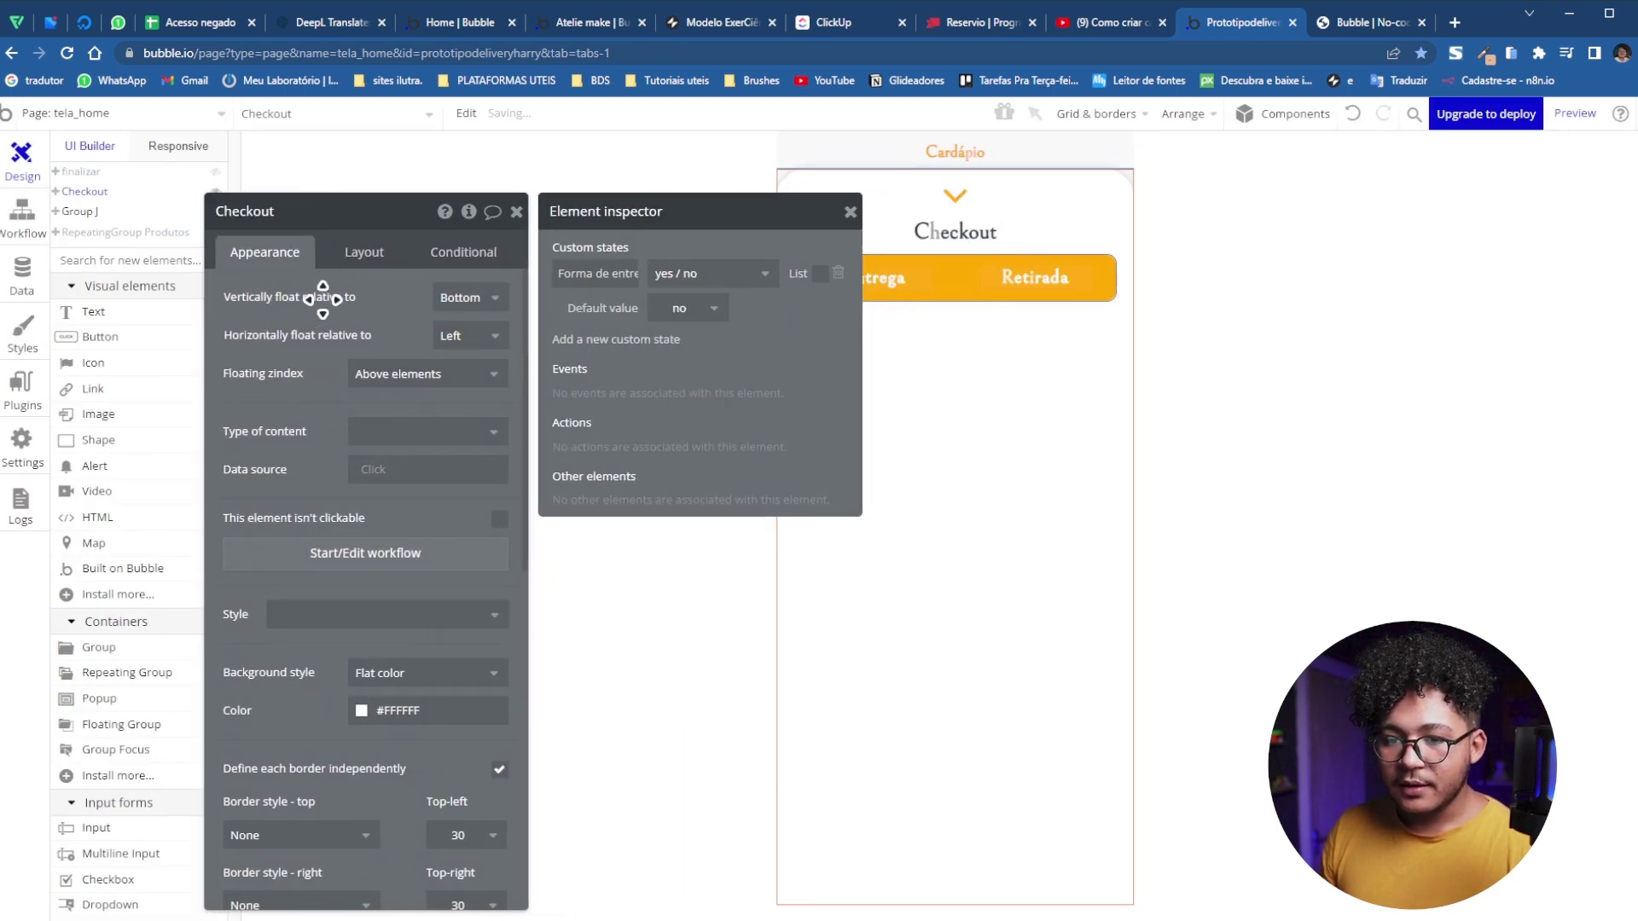
left_click(516, 212)
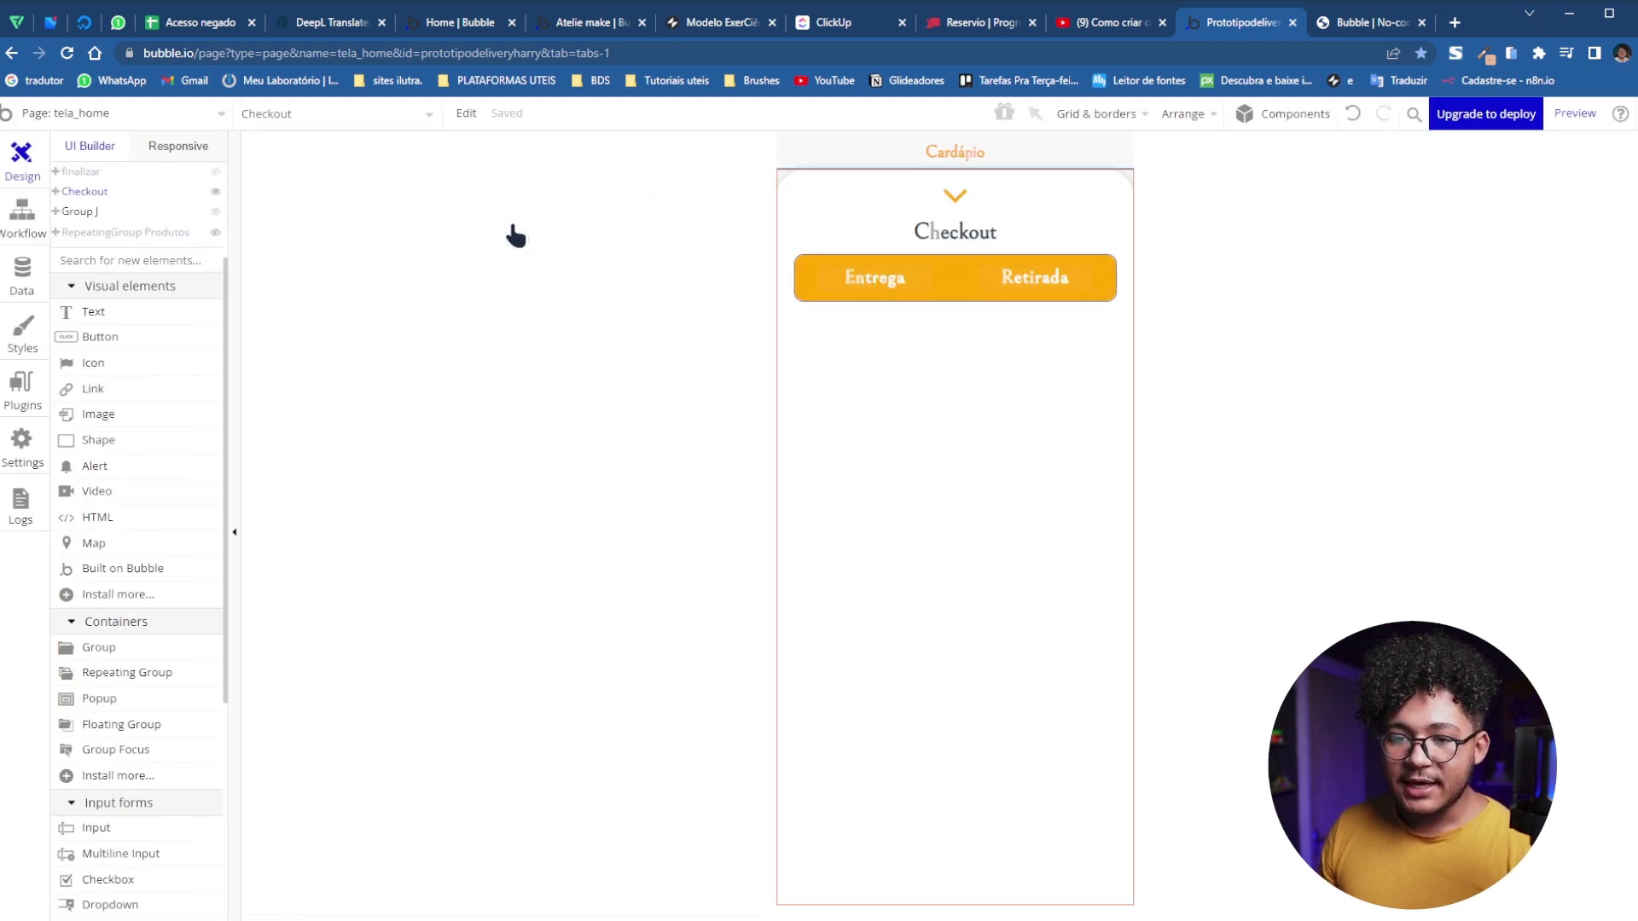
Add a condition to the group holding "Entrega", based on Checkout's Forma de entrega
double_click(934, 286)
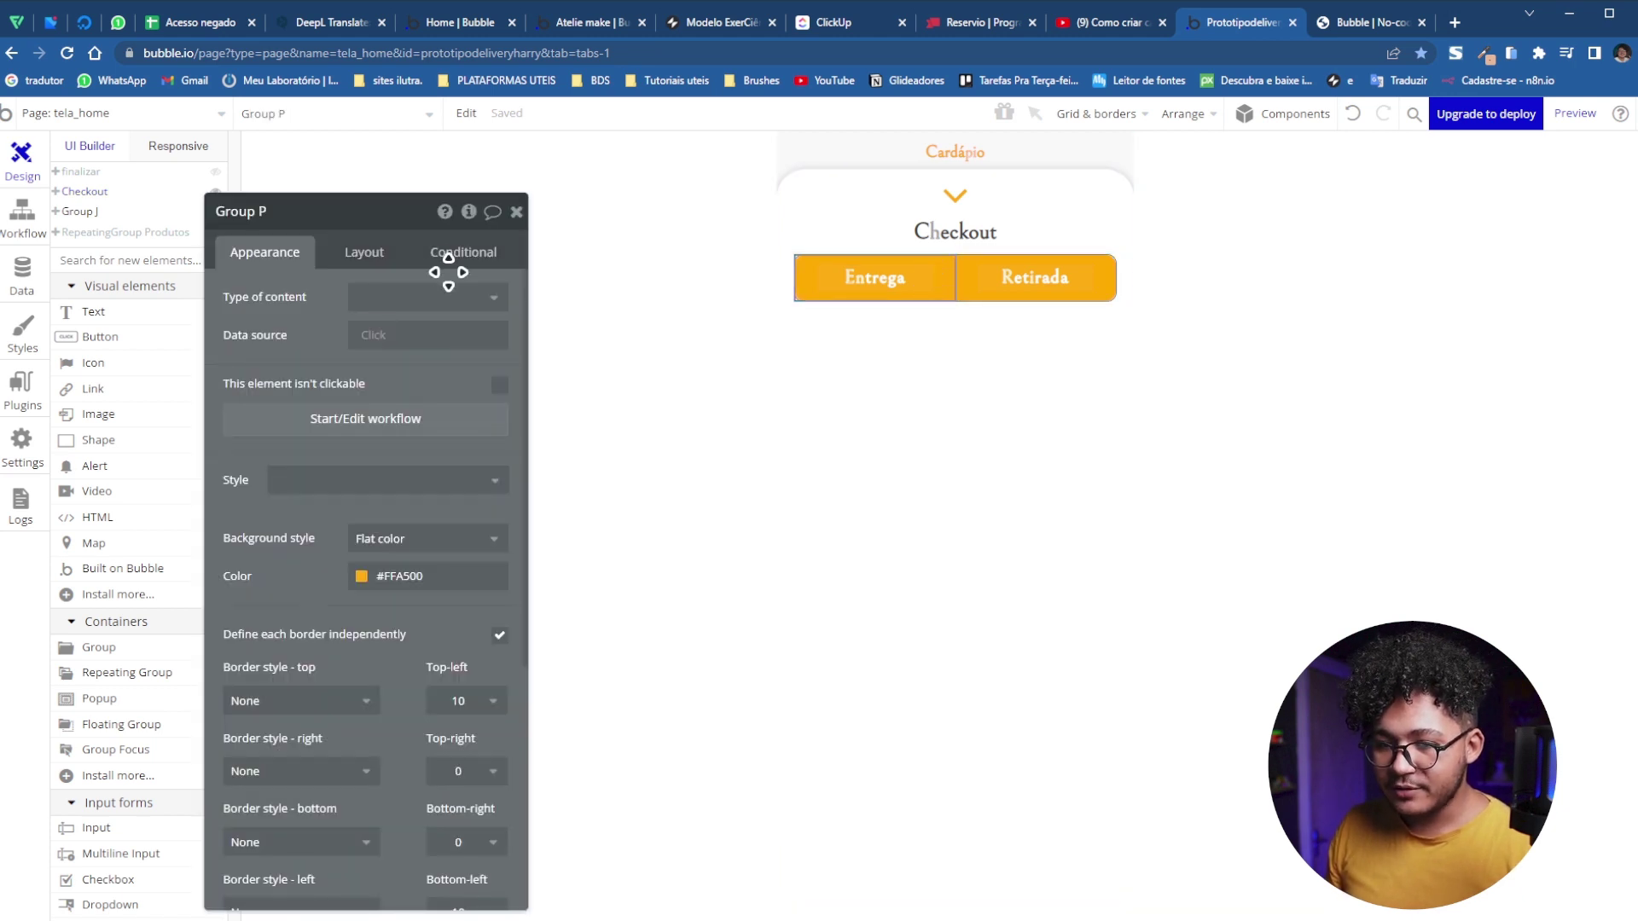
left_click(448, 264)
left_click_drag(446, 261, 511, 317)
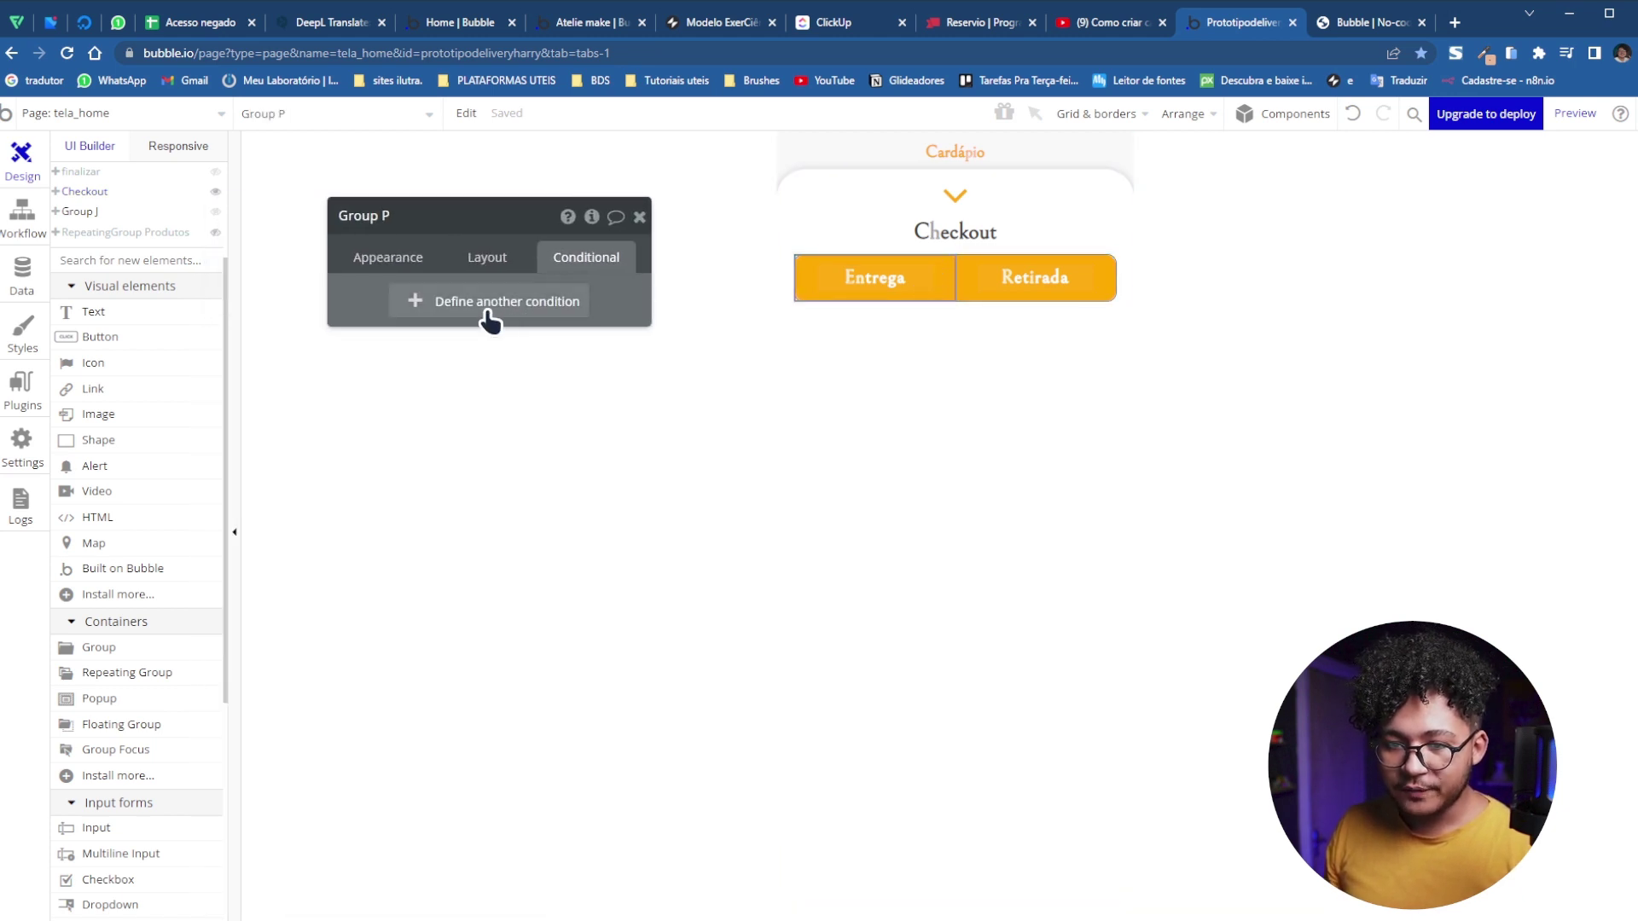
left_click(491, 321)
left_click(418, 312)
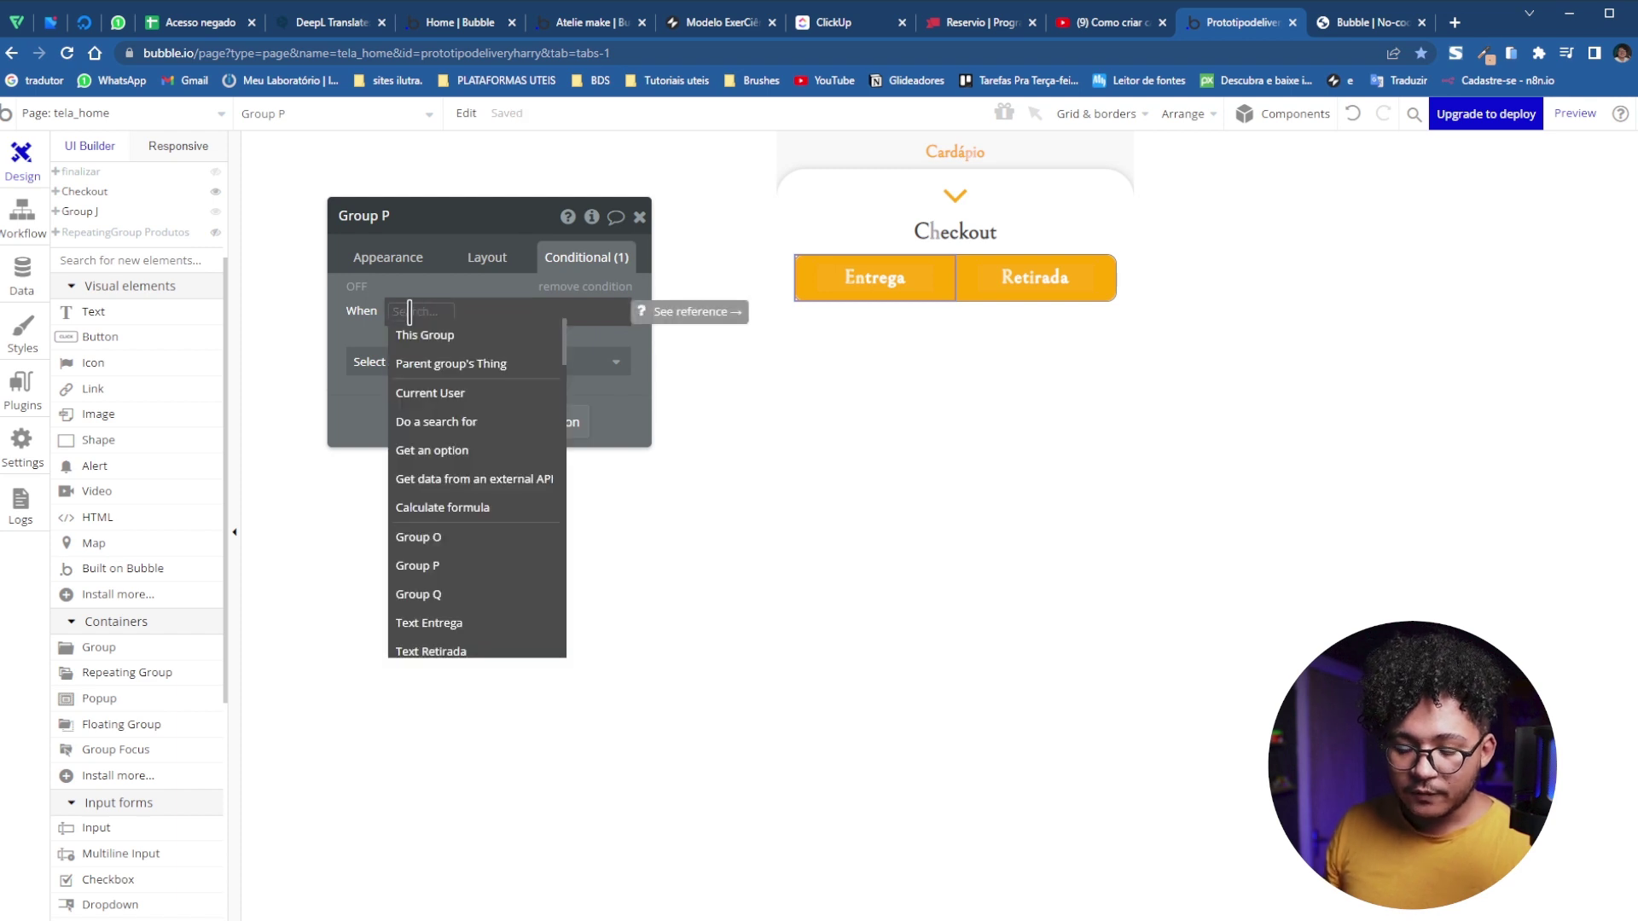
type("check")
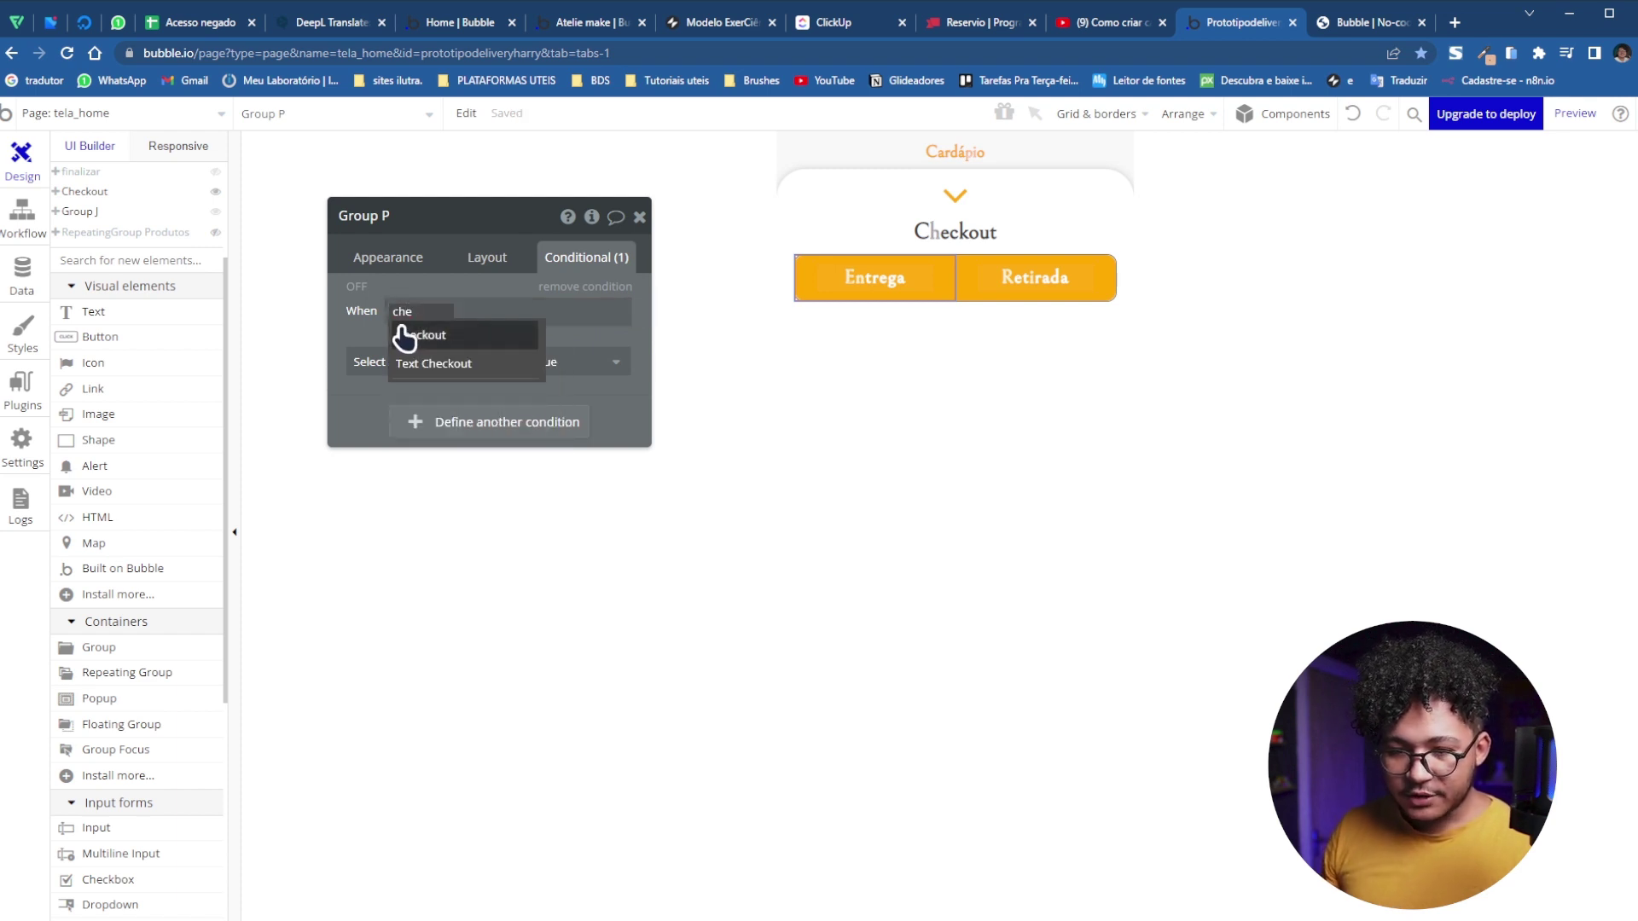
left_click(406, 335)
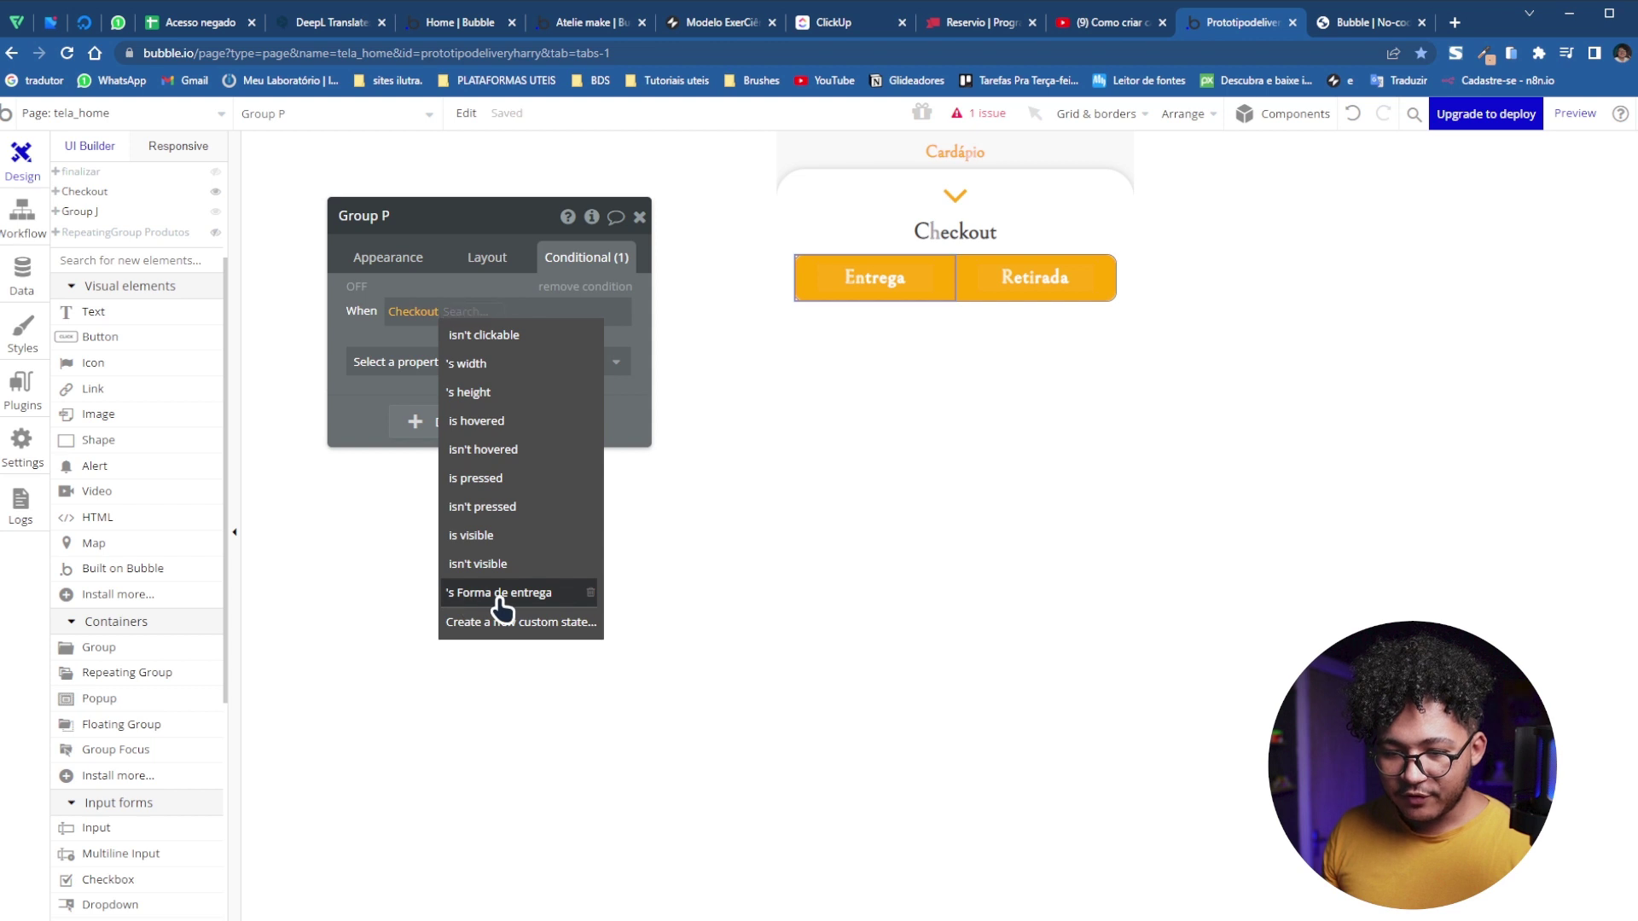
left_click(505, 594)
Complete the Entrega group's condition so that it applies when the delivery state is "yes"
left_click(567, 311)
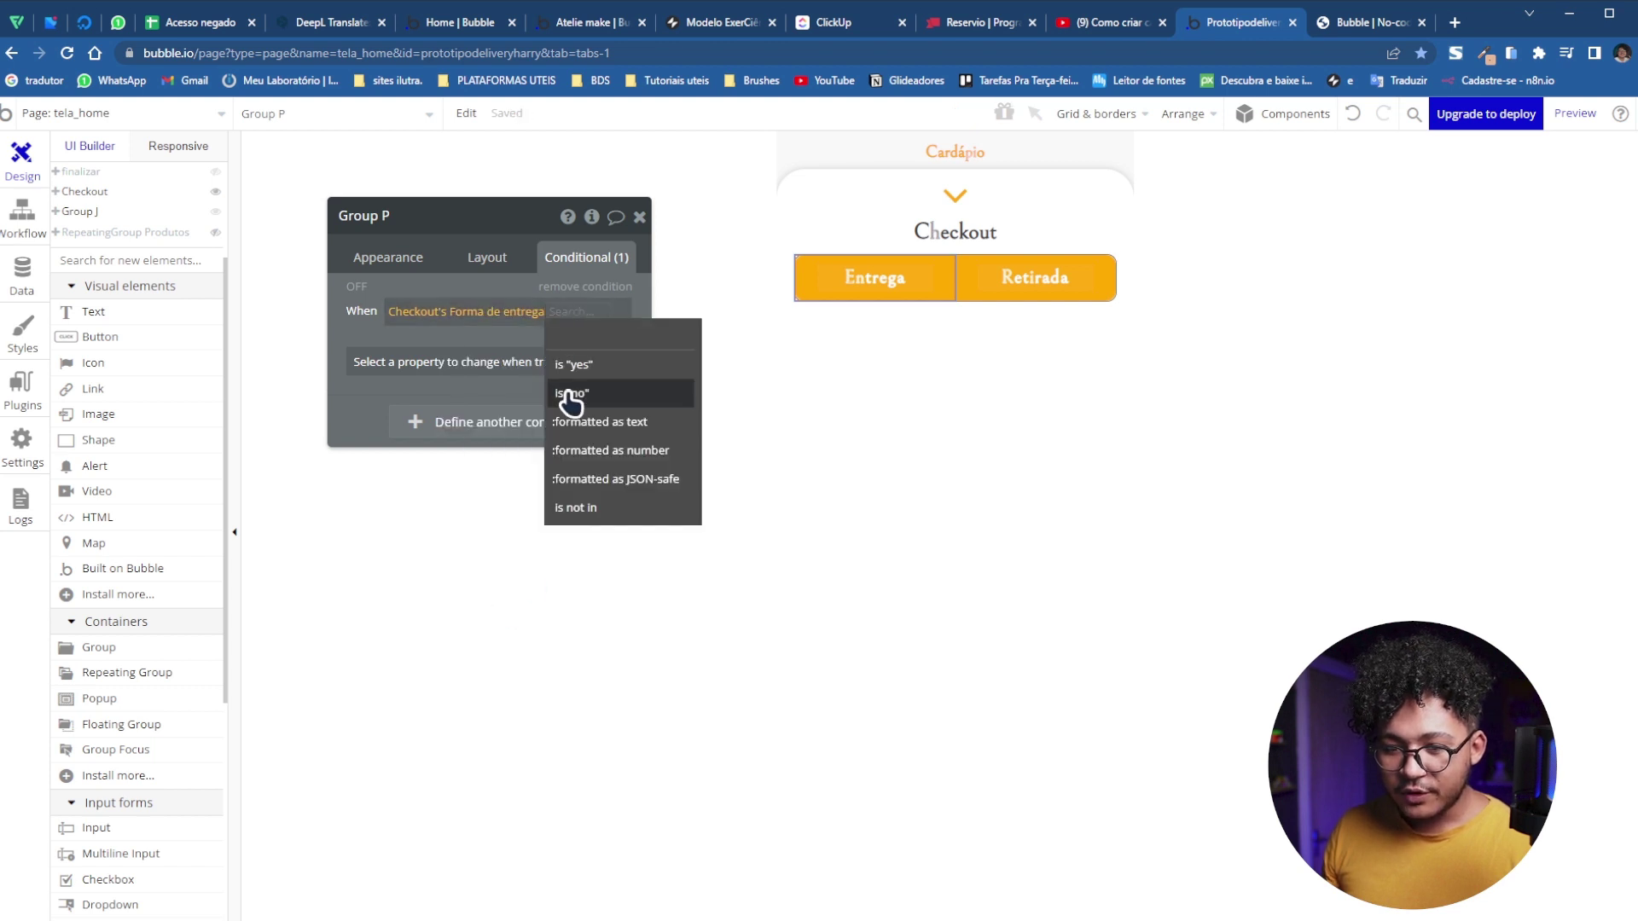
left_click(565, 394)
left_click(522, 357)
left_click(523, 358)
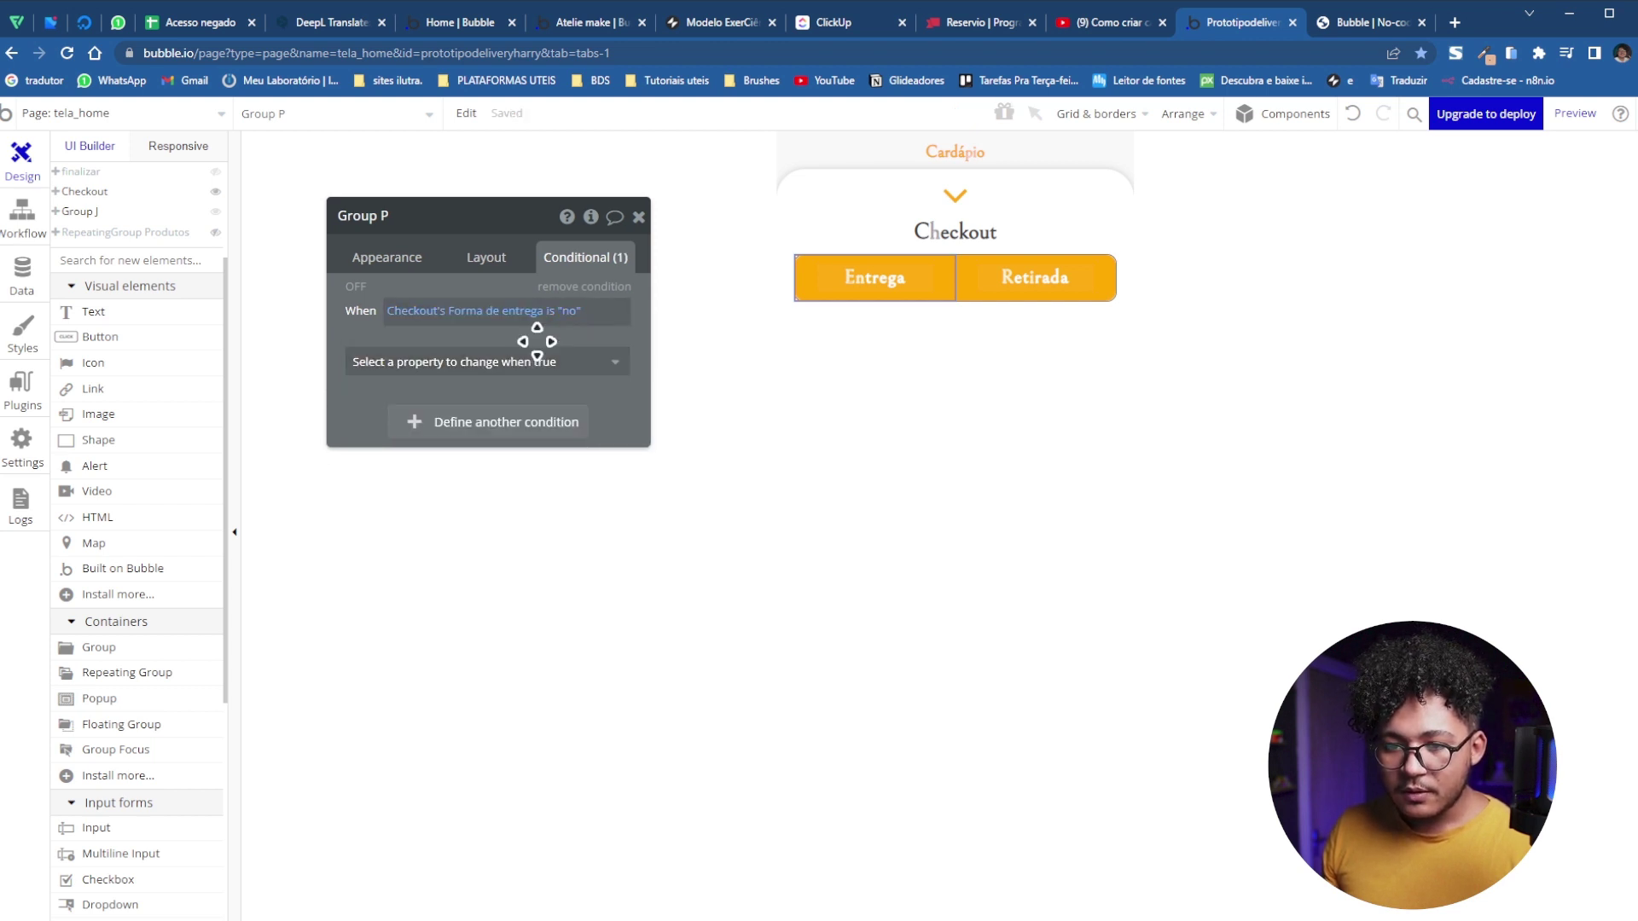
left_click(568, 314)
left_click(524, 339)
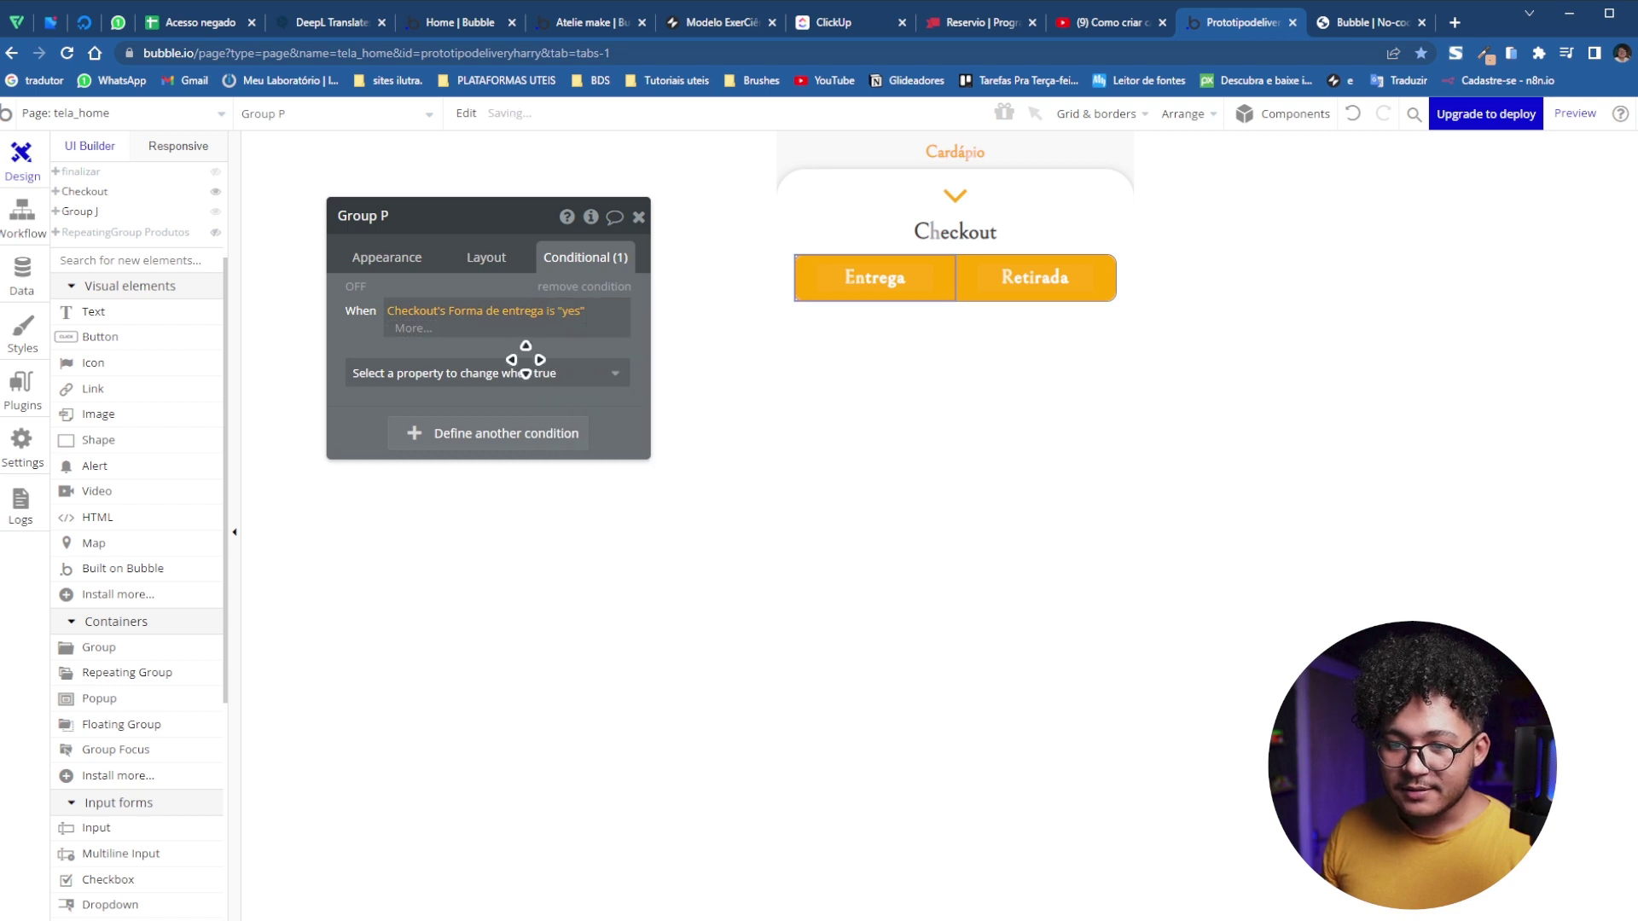
Make the Entrega group's condition change the background color to #FFFFFF and preview the condition on and off
left_click(526, 365)
type("back")
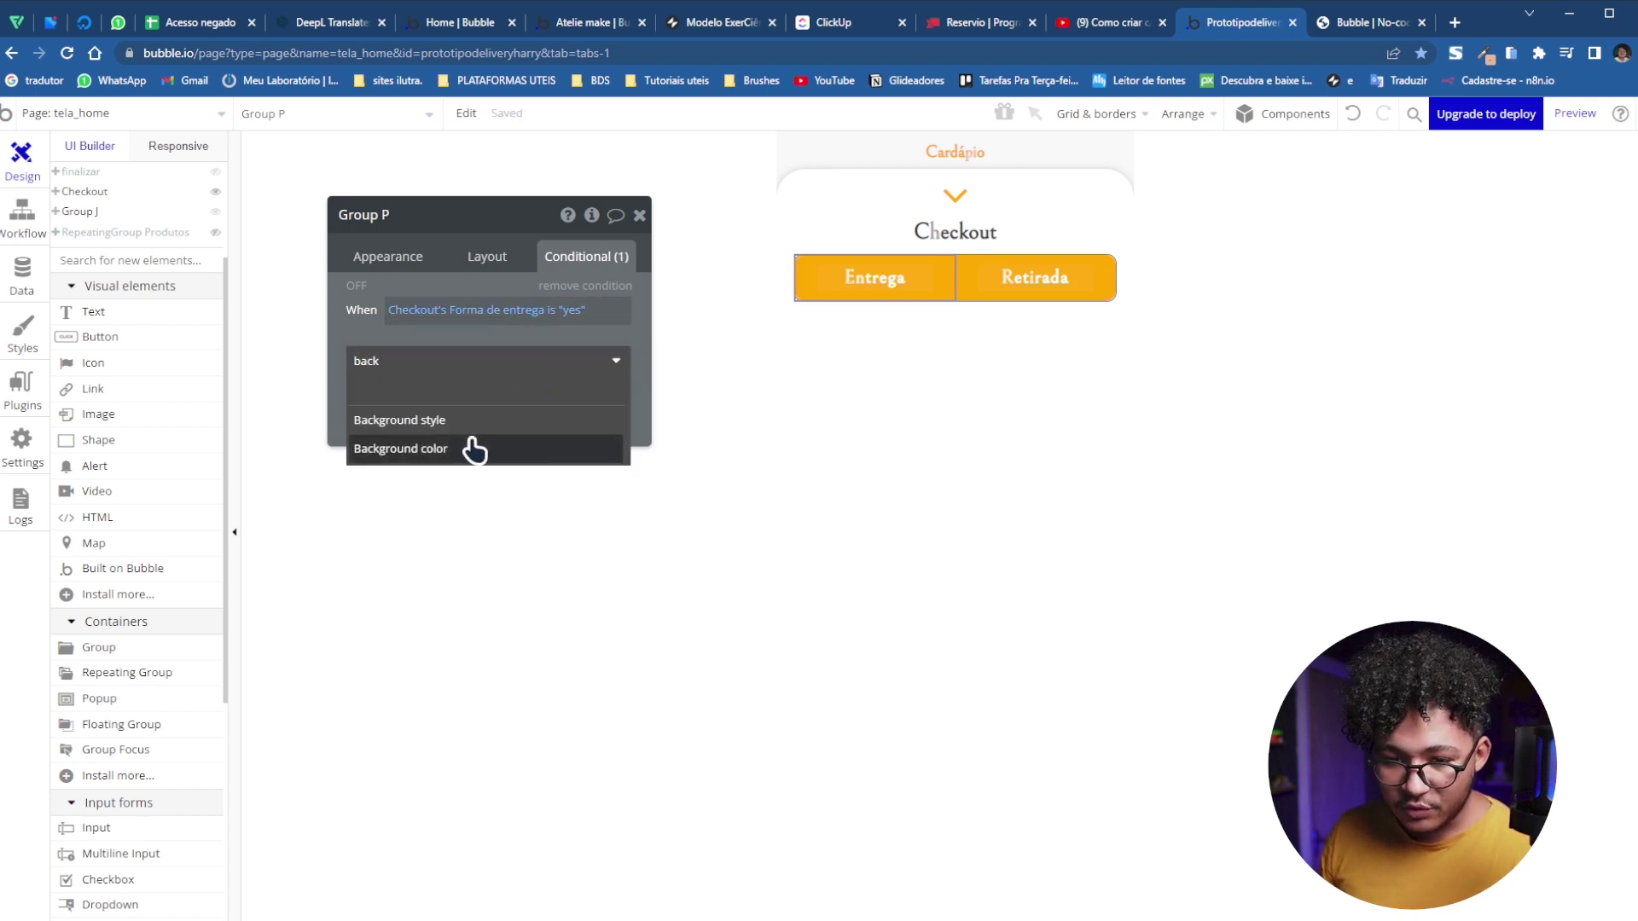
left_click(475, 449)
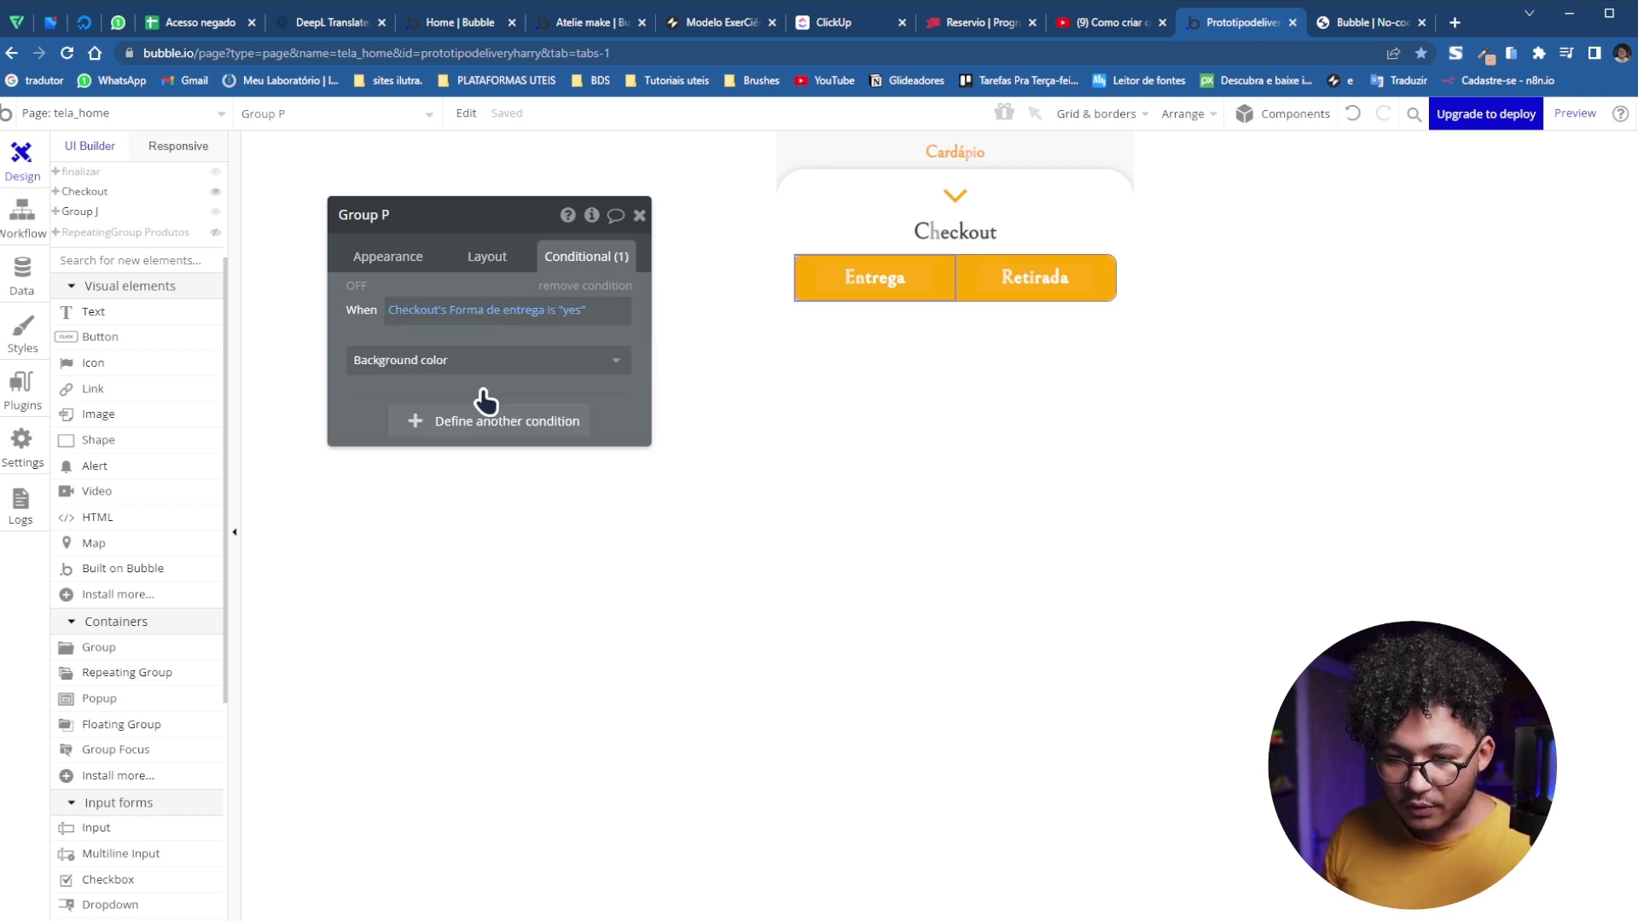
left_click(499, 357)
left_click(453, 372)
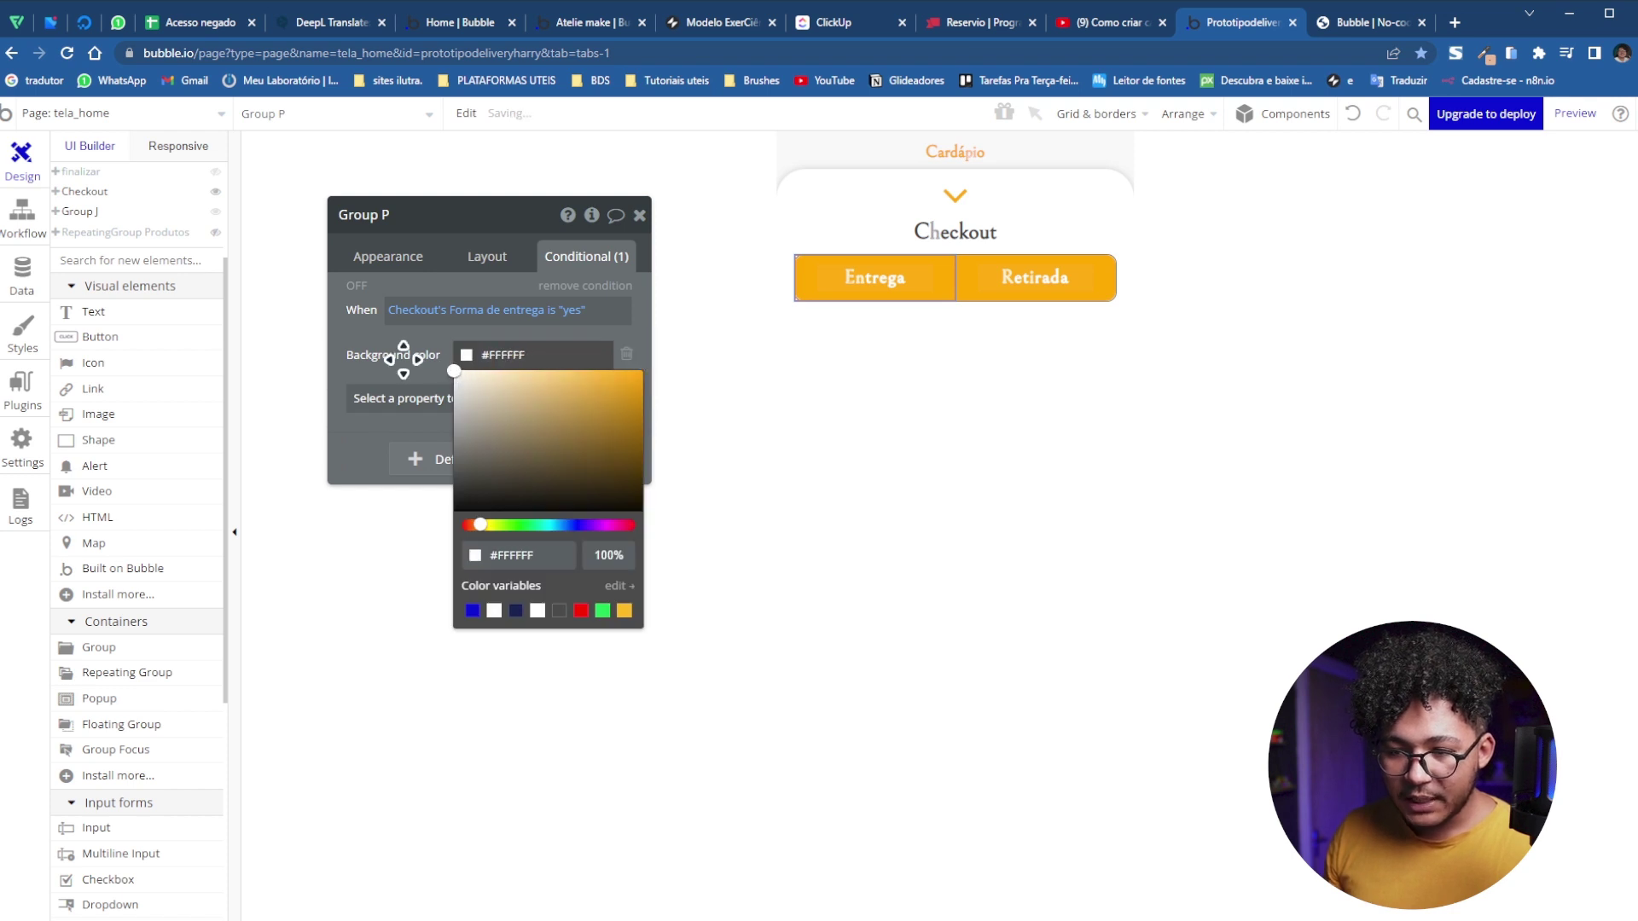
left_click(397, 356)
left_click(354, 287)
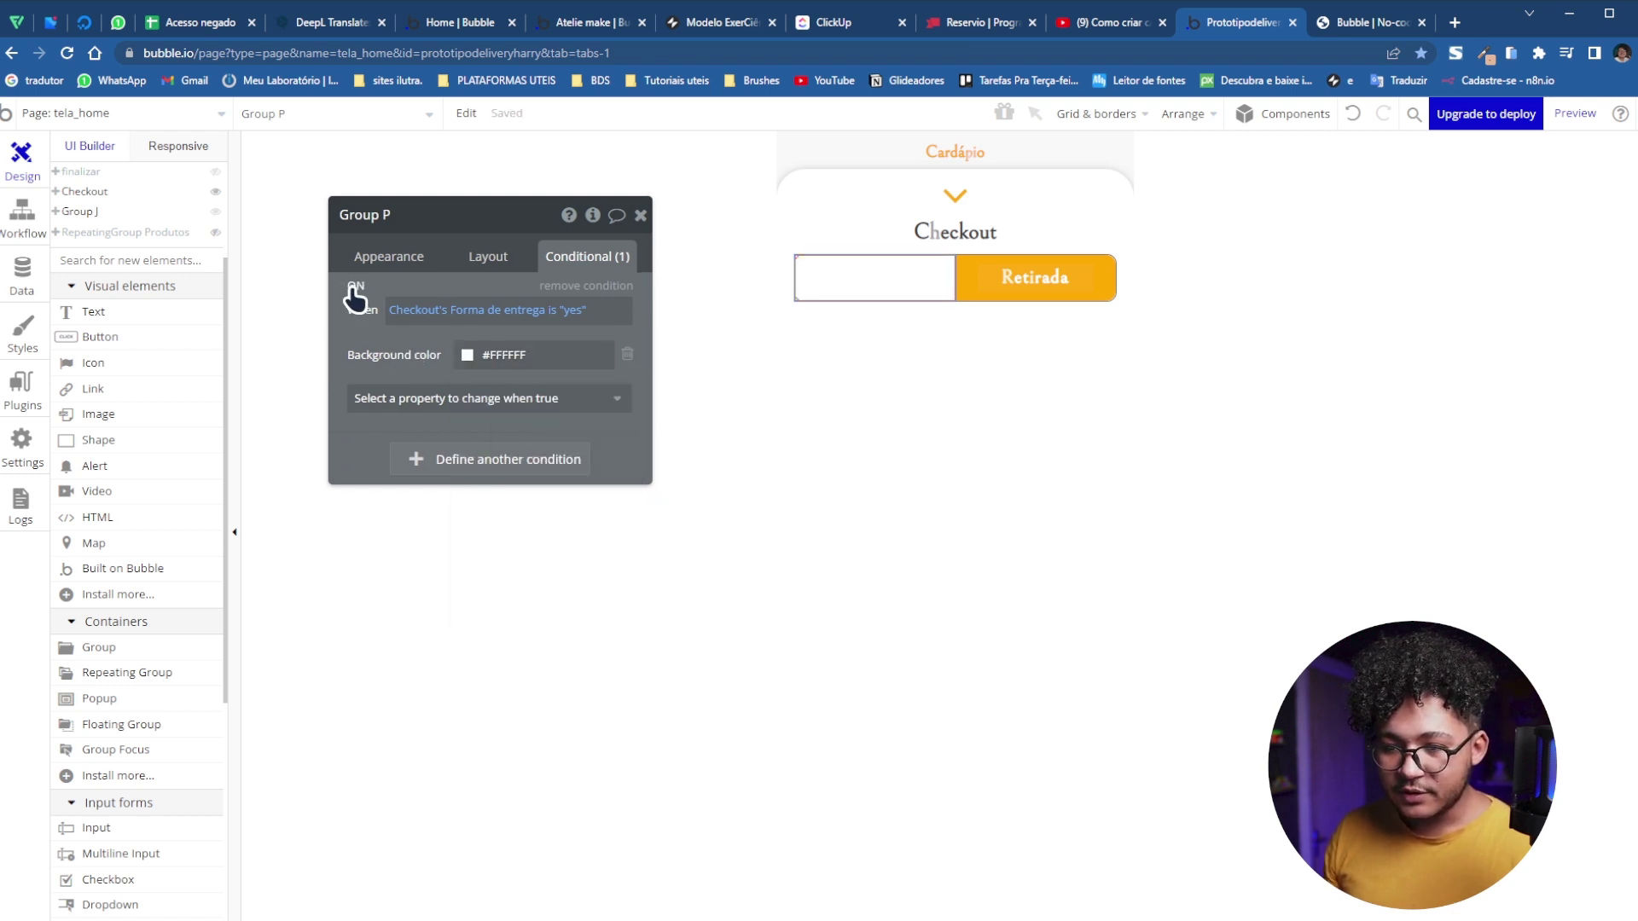
left_click(355, 286)
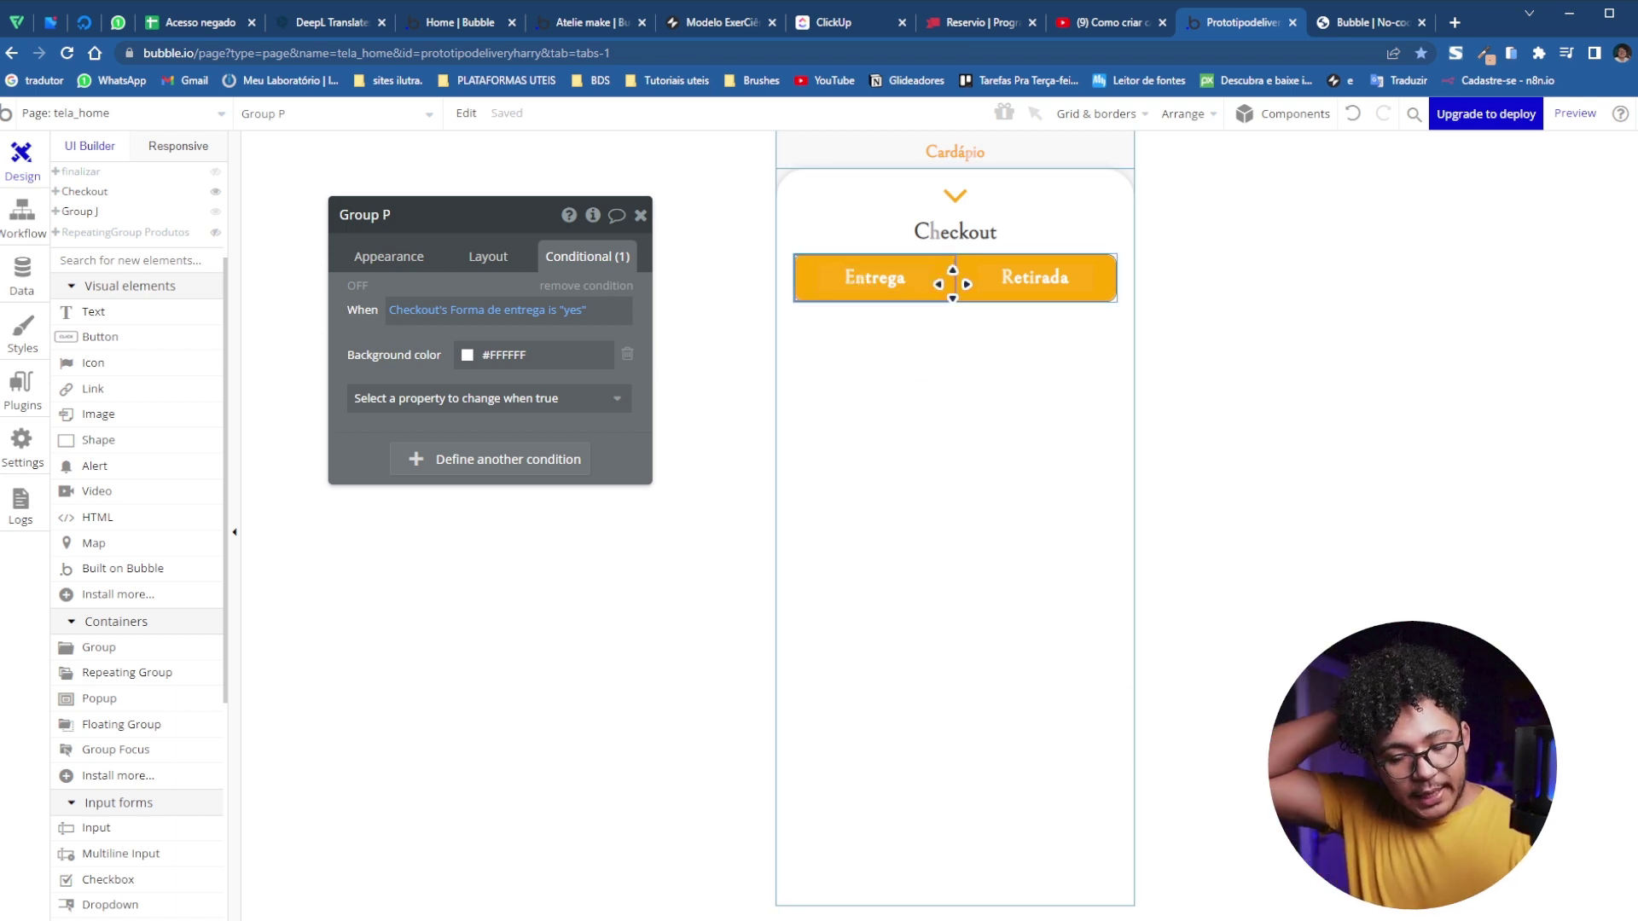
Add a top border style of Solid to the Entrega group's condition
left_click(506, 398)
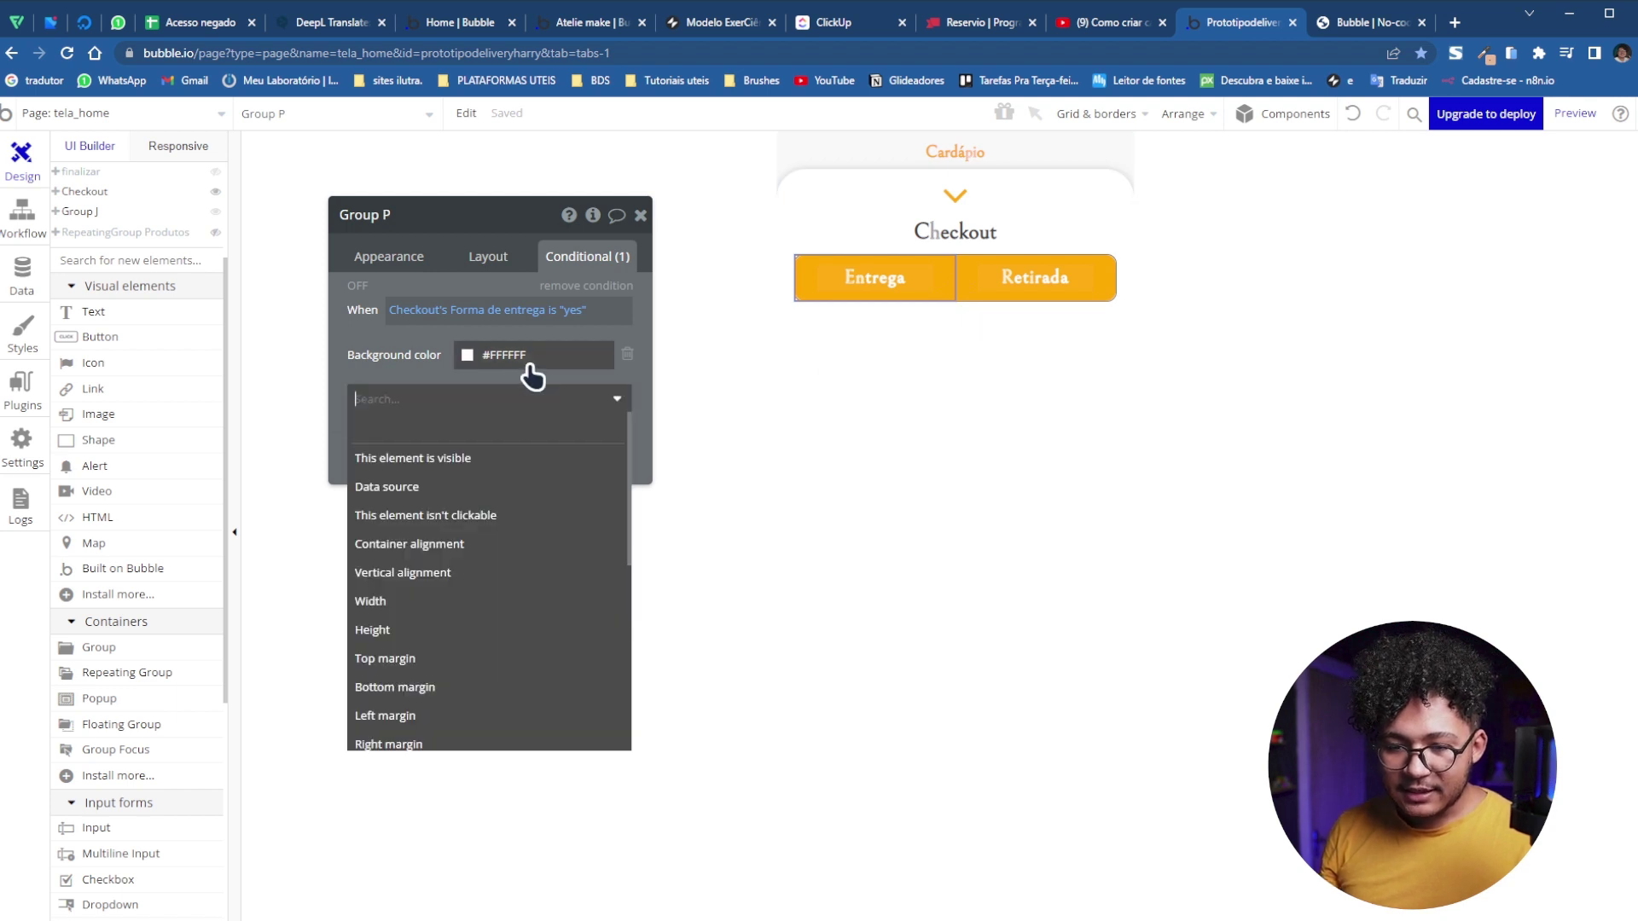
scroll(521, 597, "down", 3)
scroll(539, 673, "down", 2)
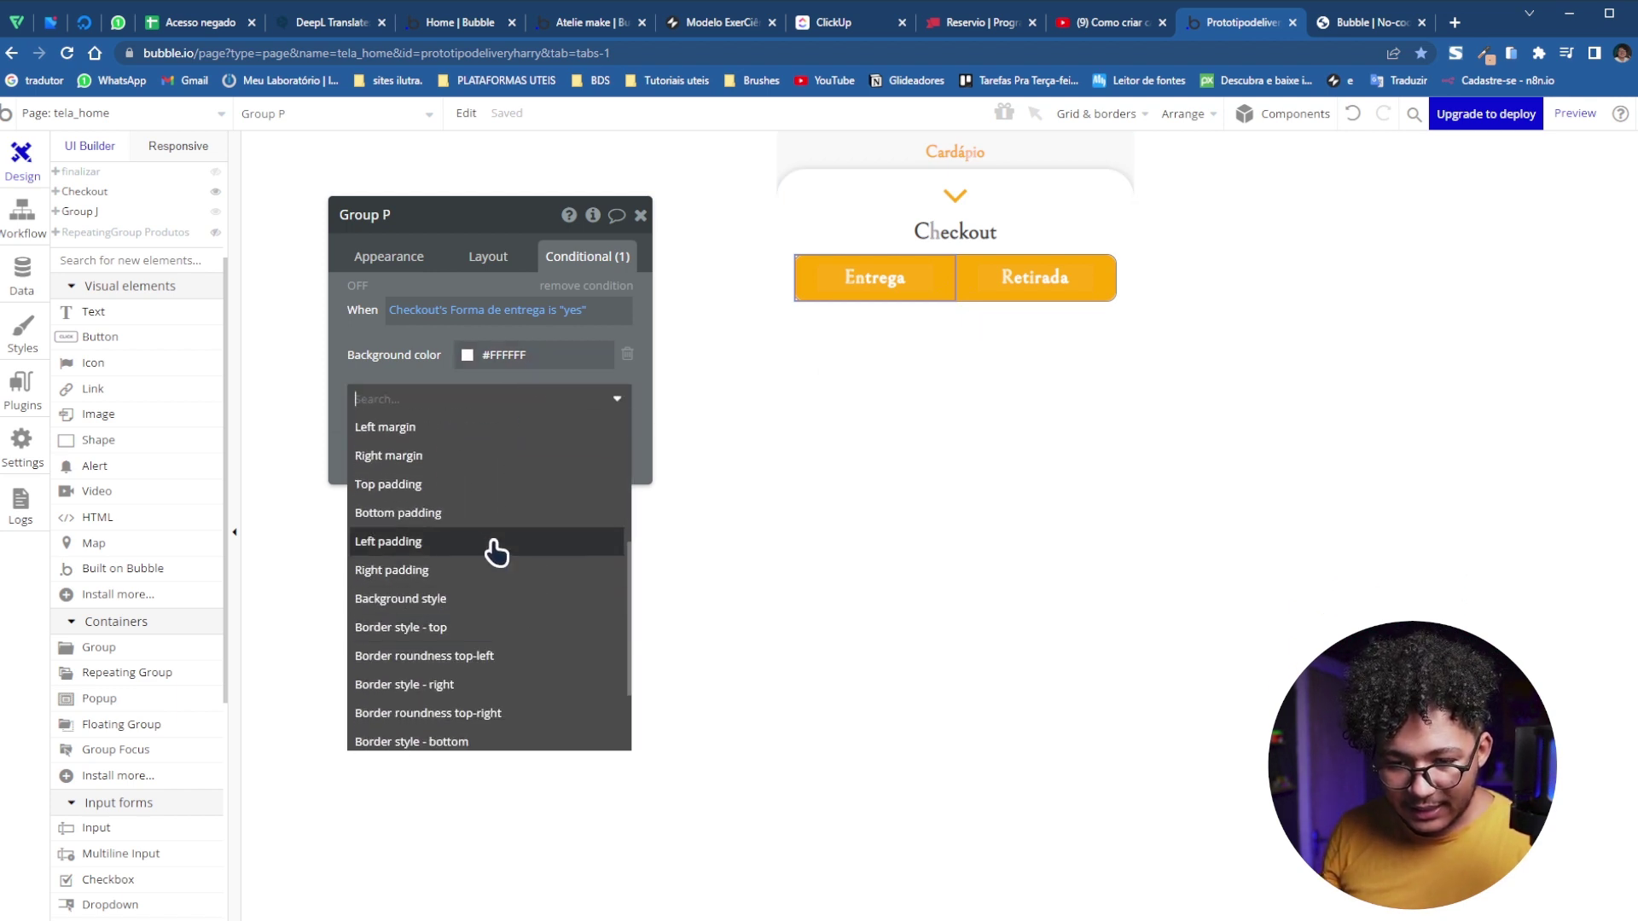
scroll(506, 653, "down", 2)
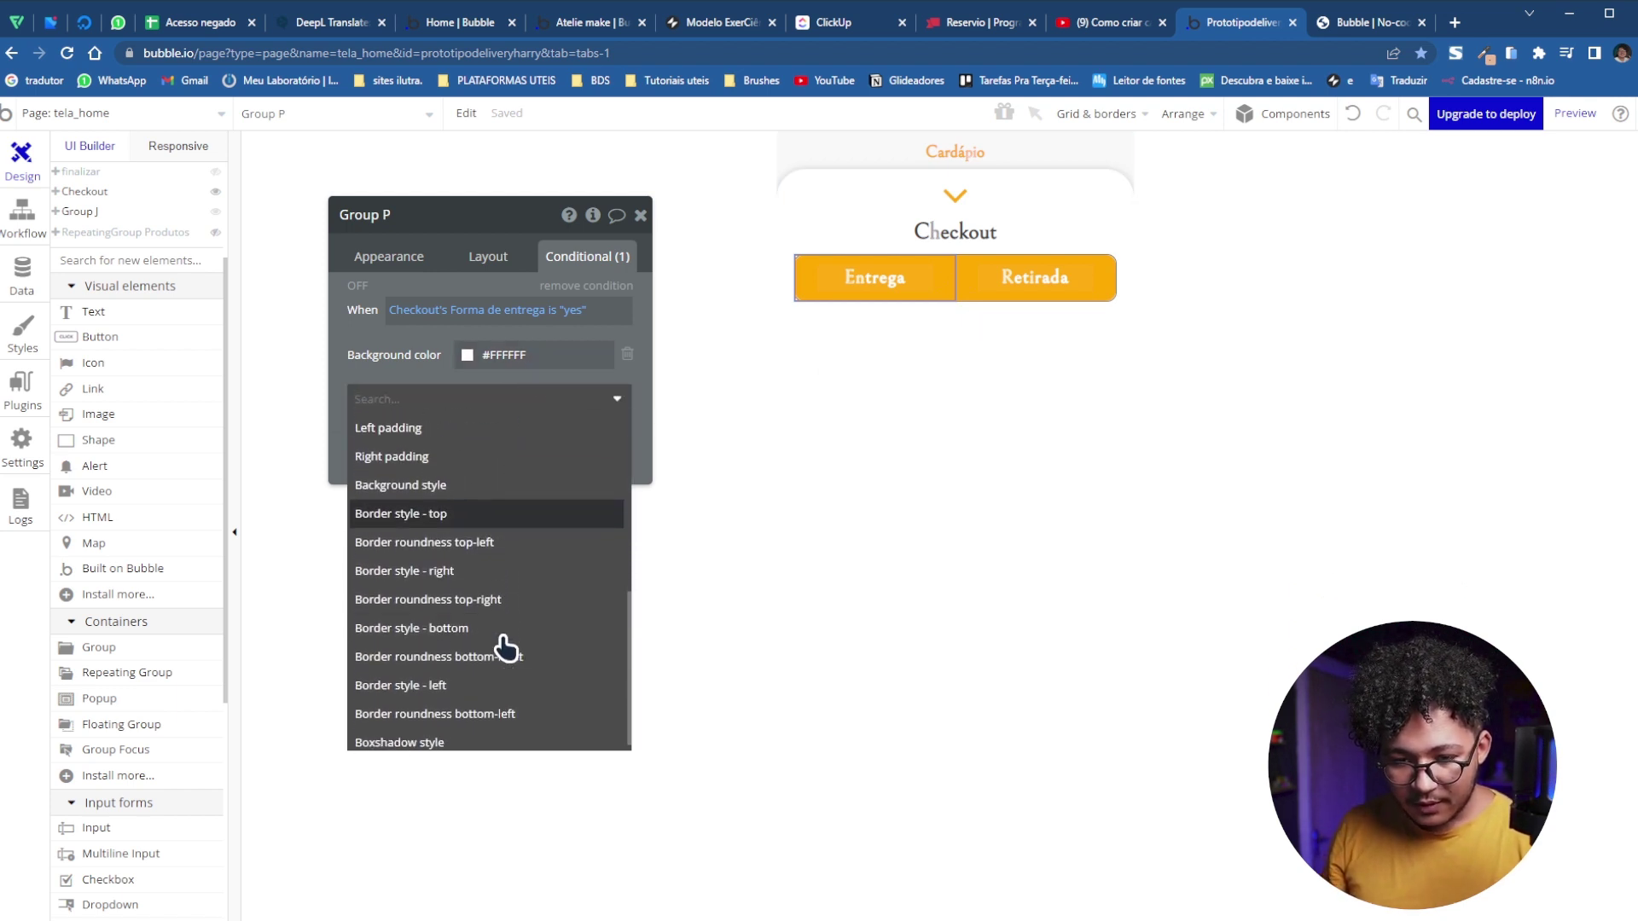
left_click(511, 510)
left_click(566, 401)
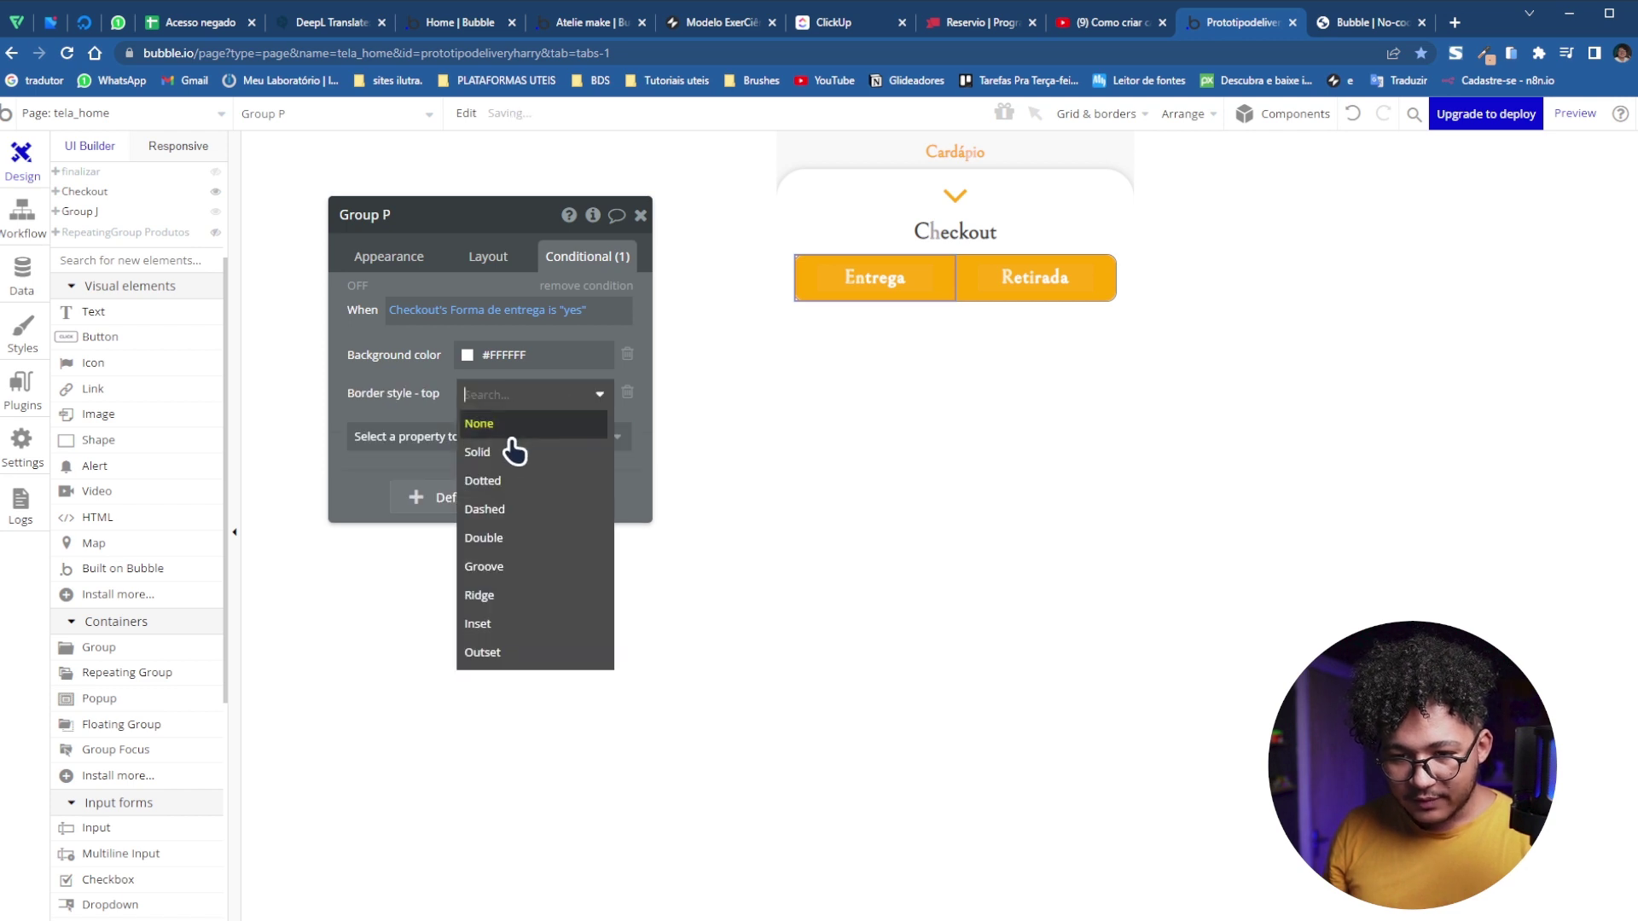
left_click(516, 449)
Add a top border color of #6B6B6B at 30% opacity to the Entrega group's condition
left_click(514, 442)
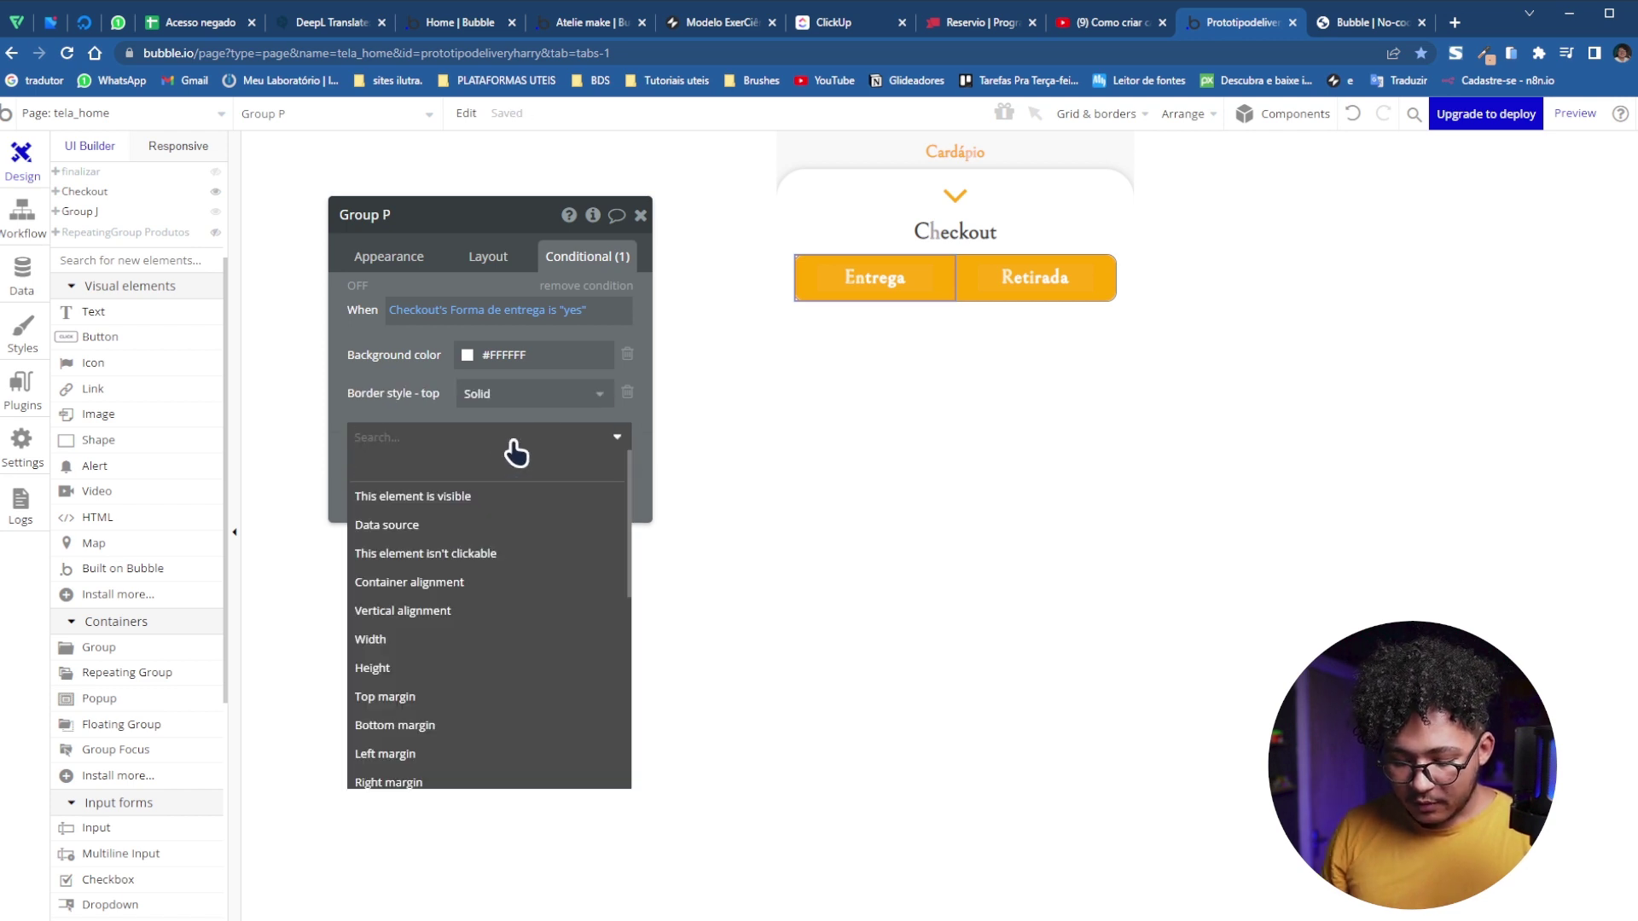
type("co")
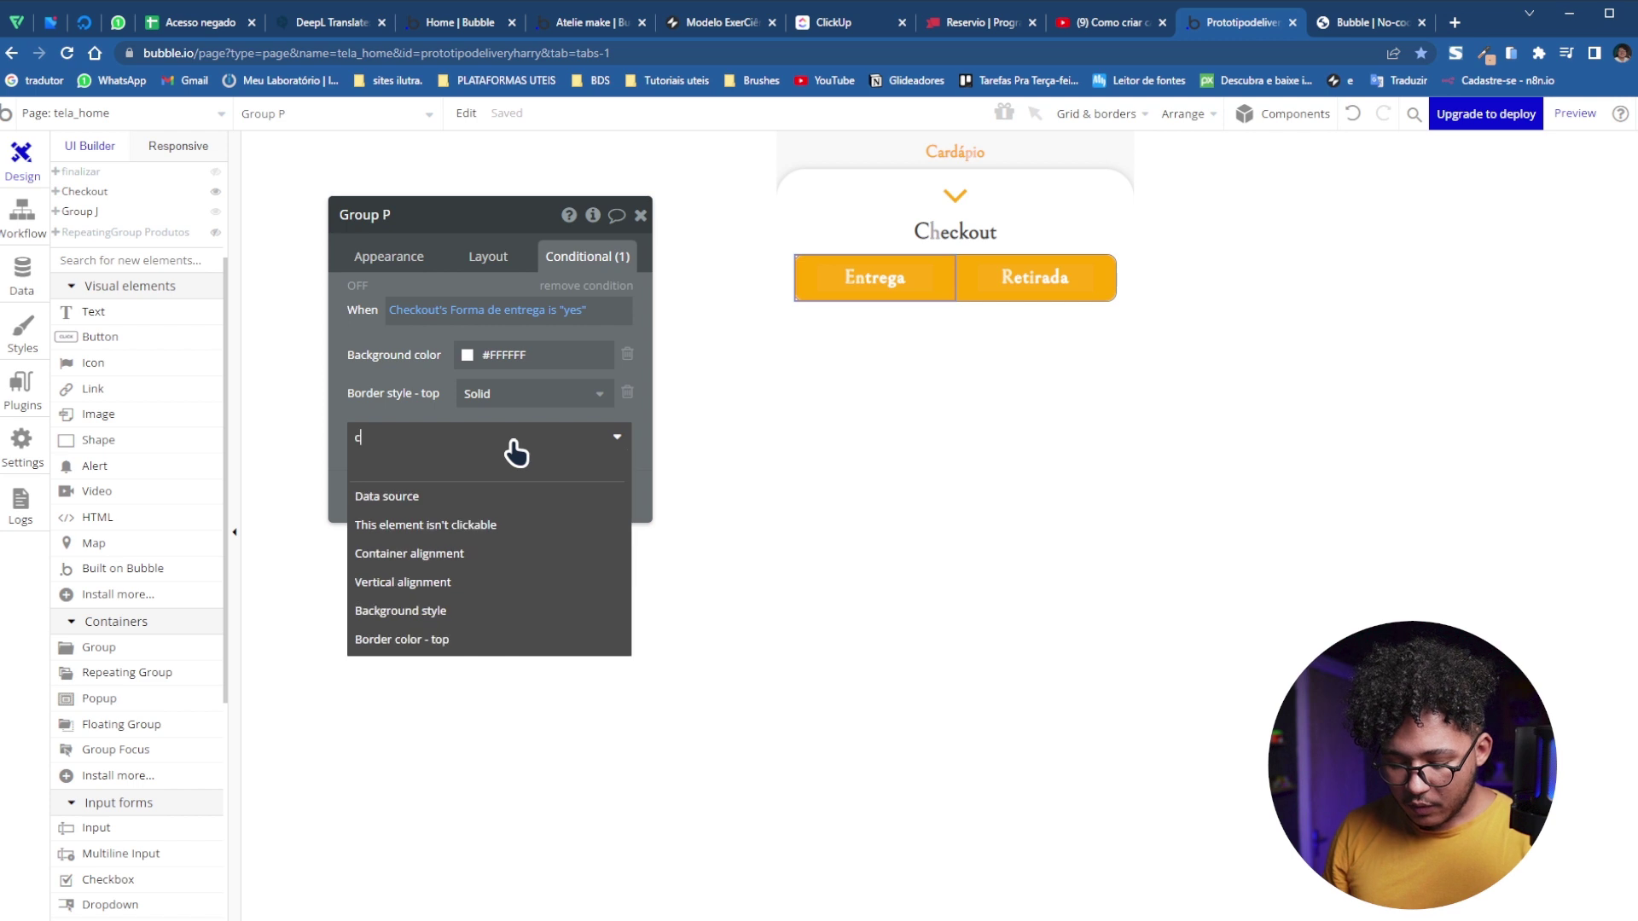
left_click(476, 524)
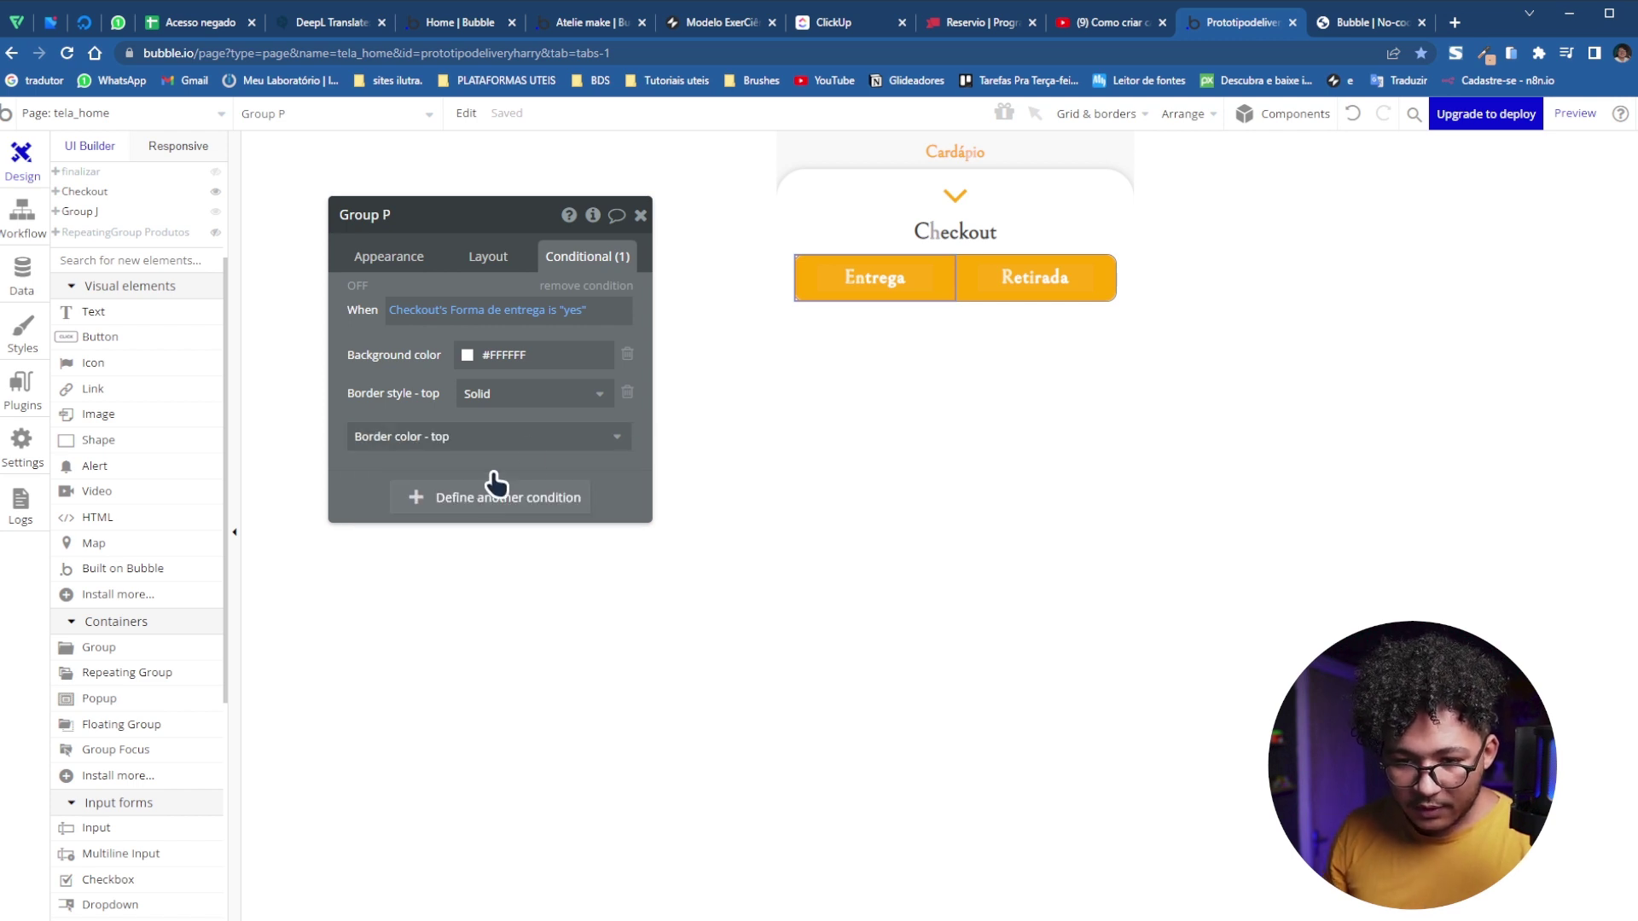
left_click(538, 432)
left_click(532, 394)
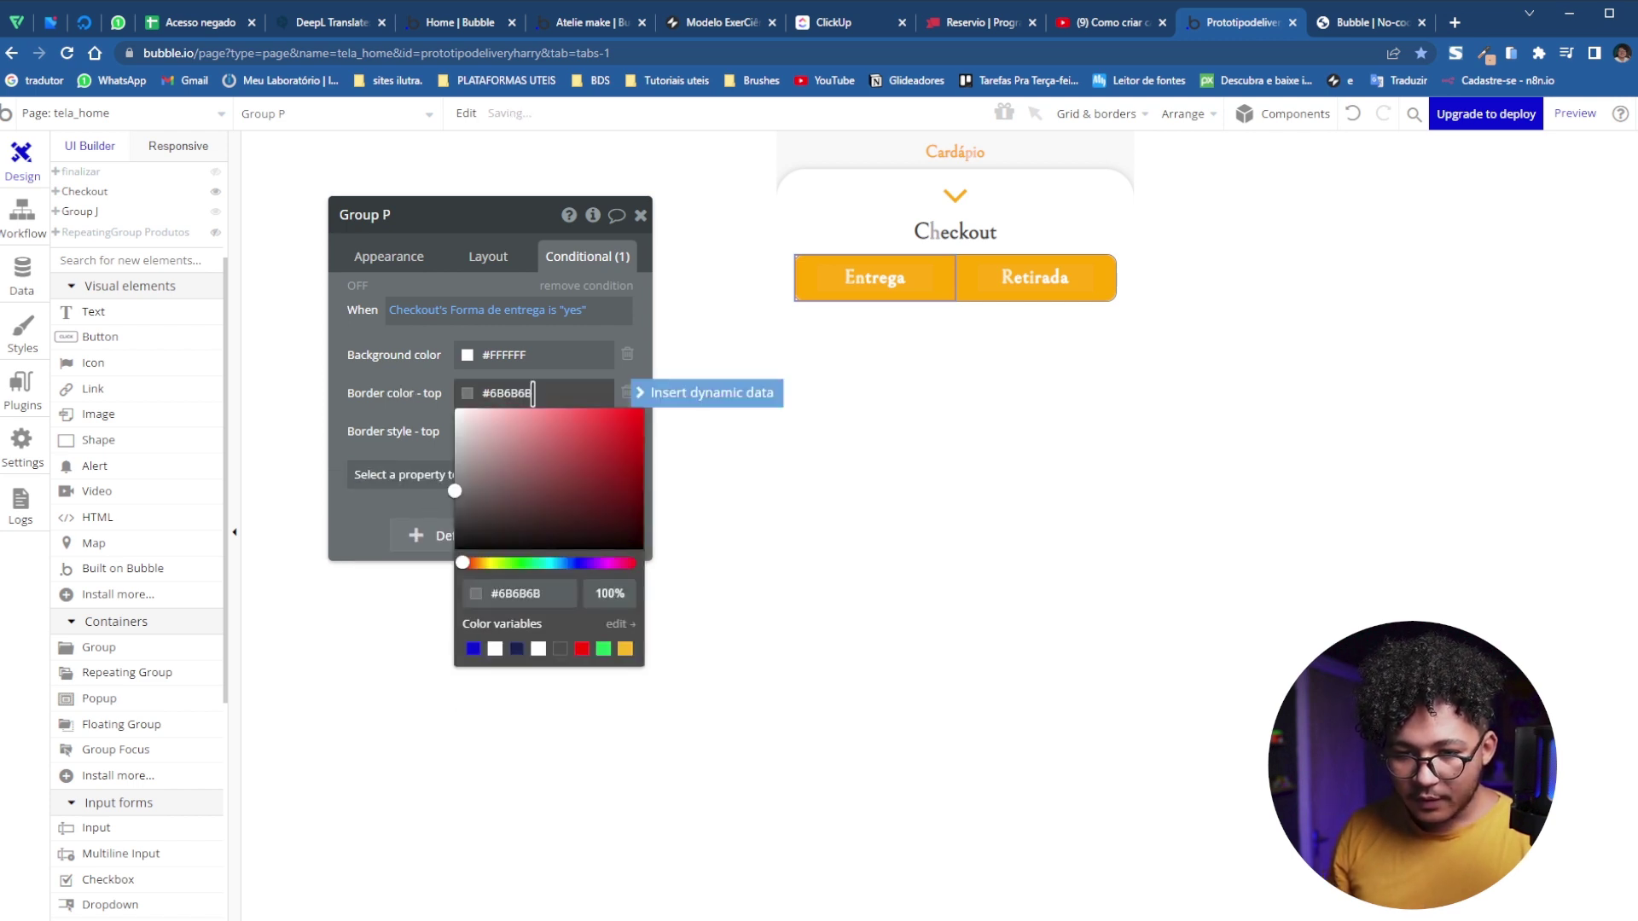
left_click(588, 592)
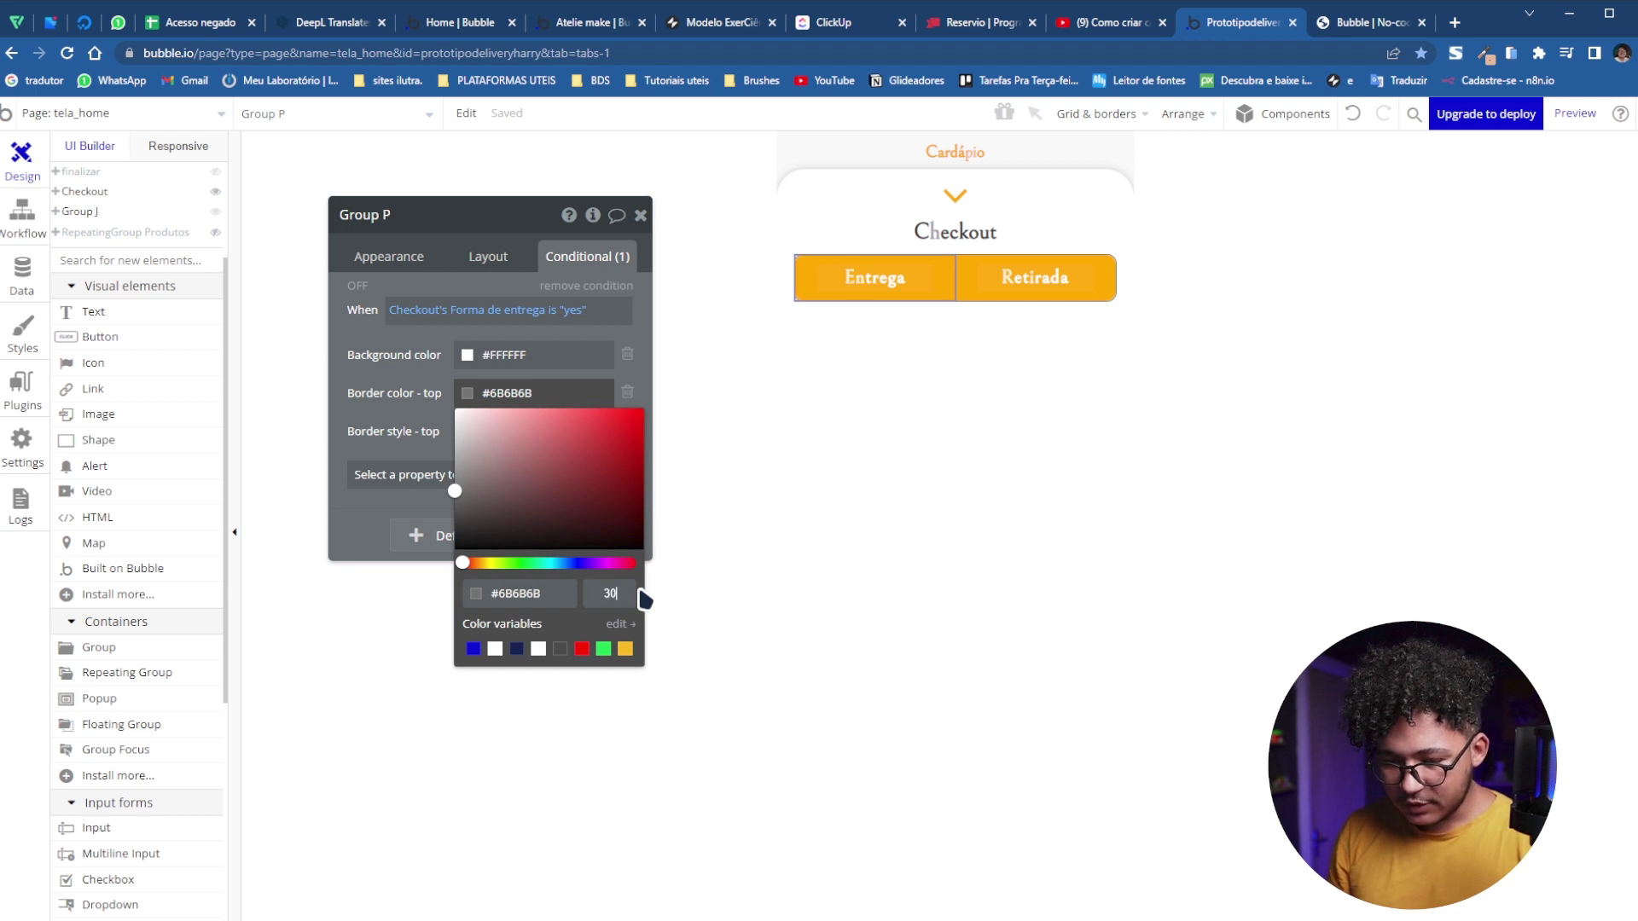
left_click(422, 435)
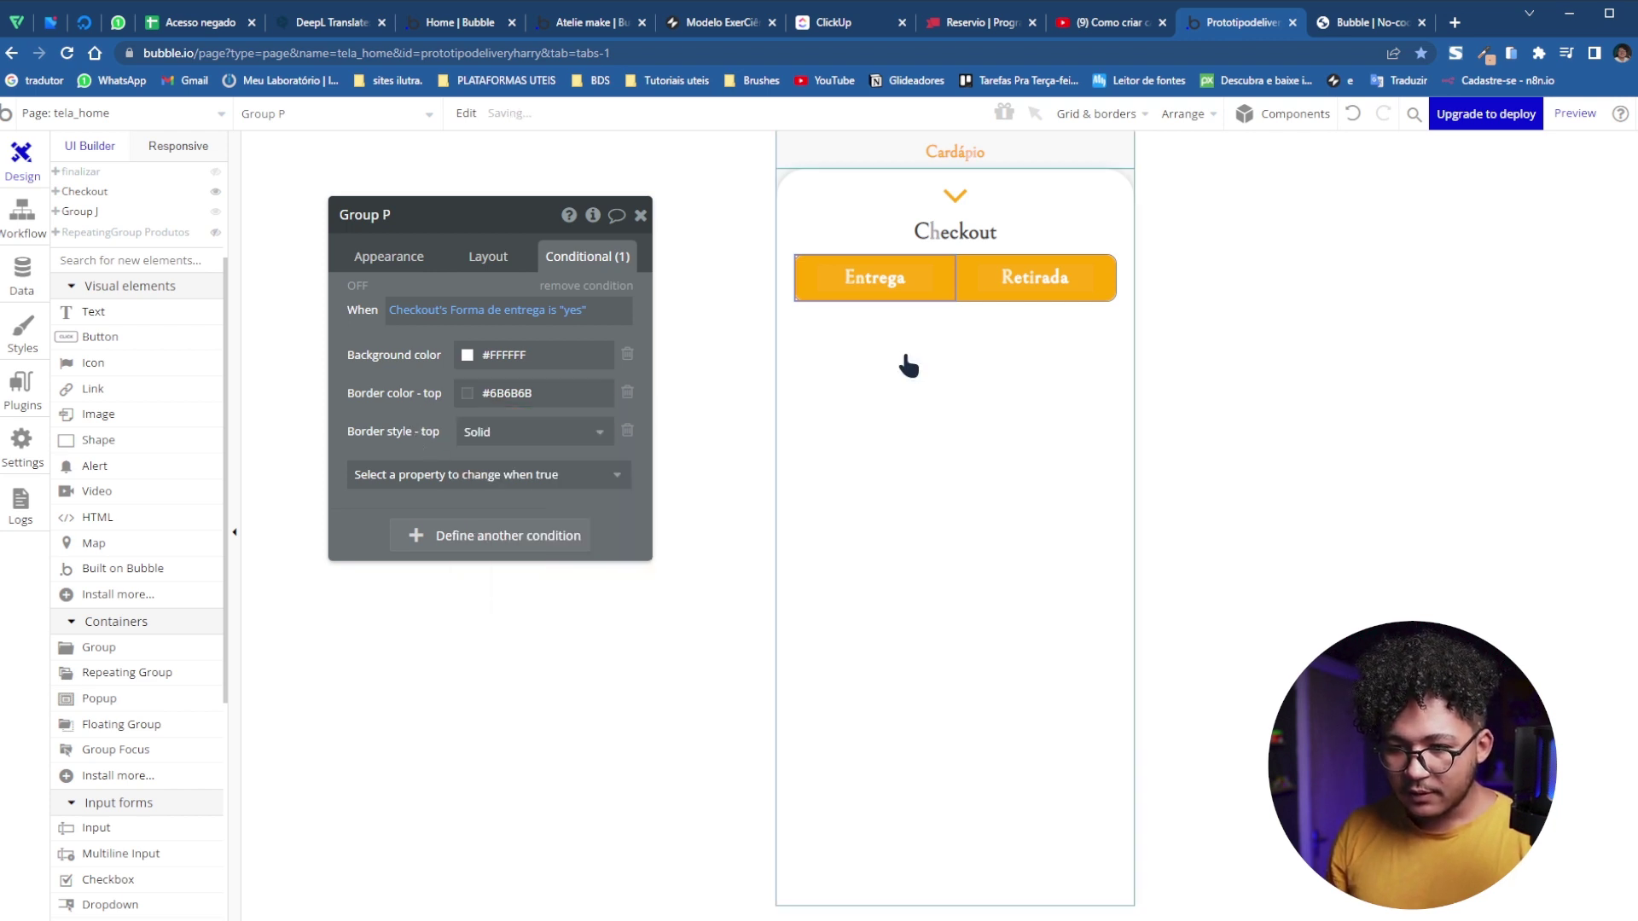
Set the border style of the outer group holding both Entrega and Retirada to None
left_click(494, 278)
left_click(613, 503)
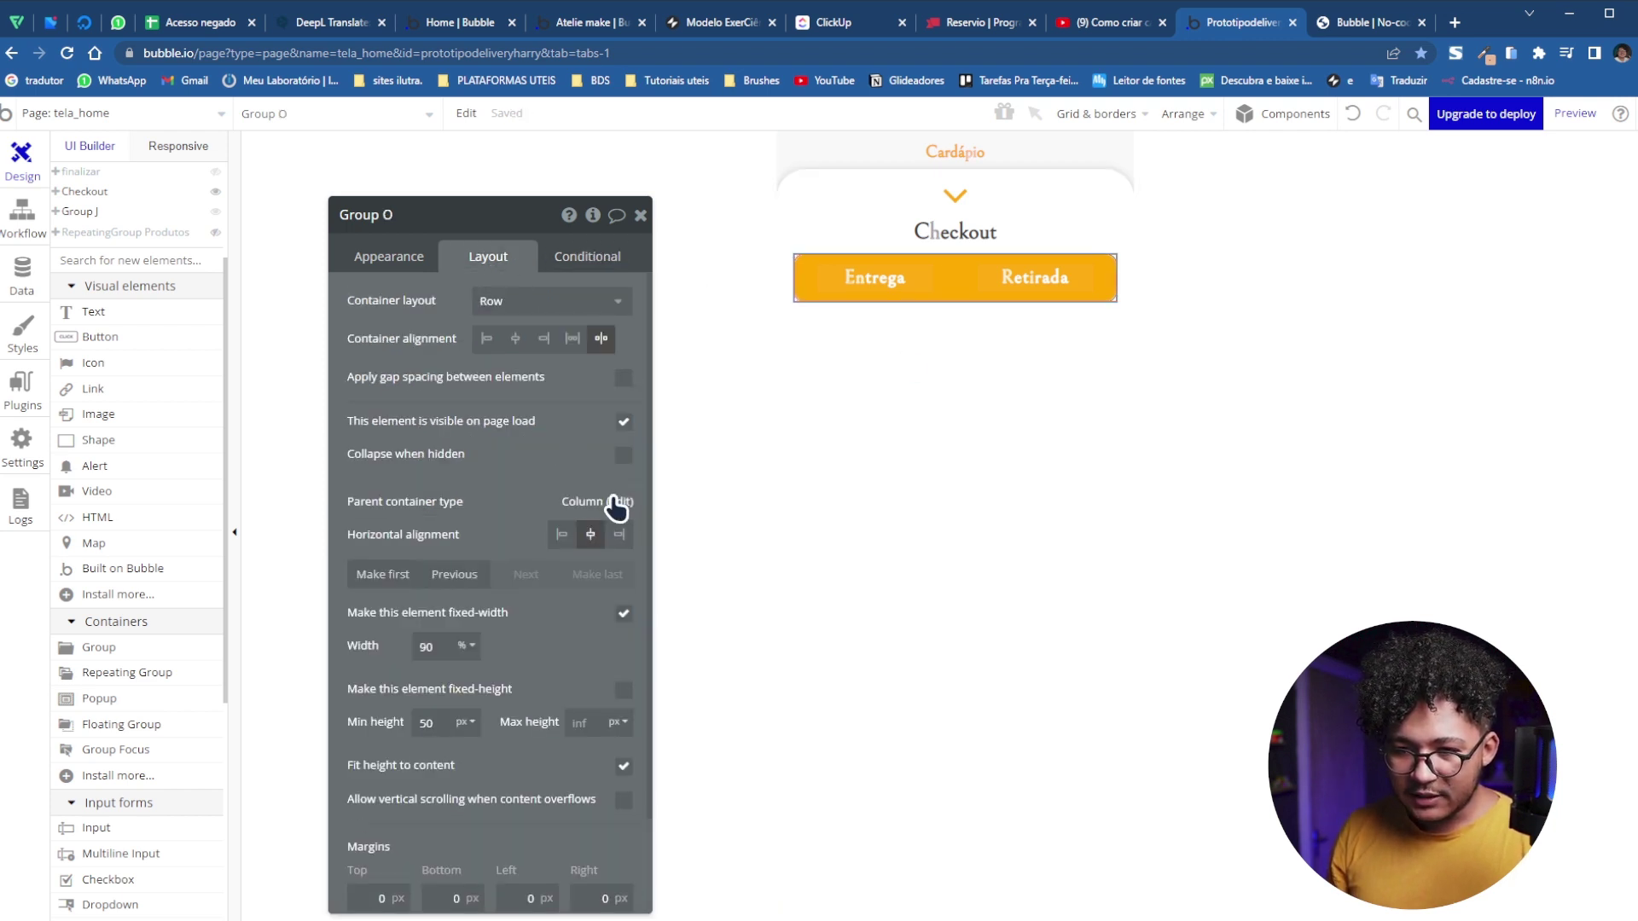
left_click(373, 267)
scroll(365, 688, "down", 3)
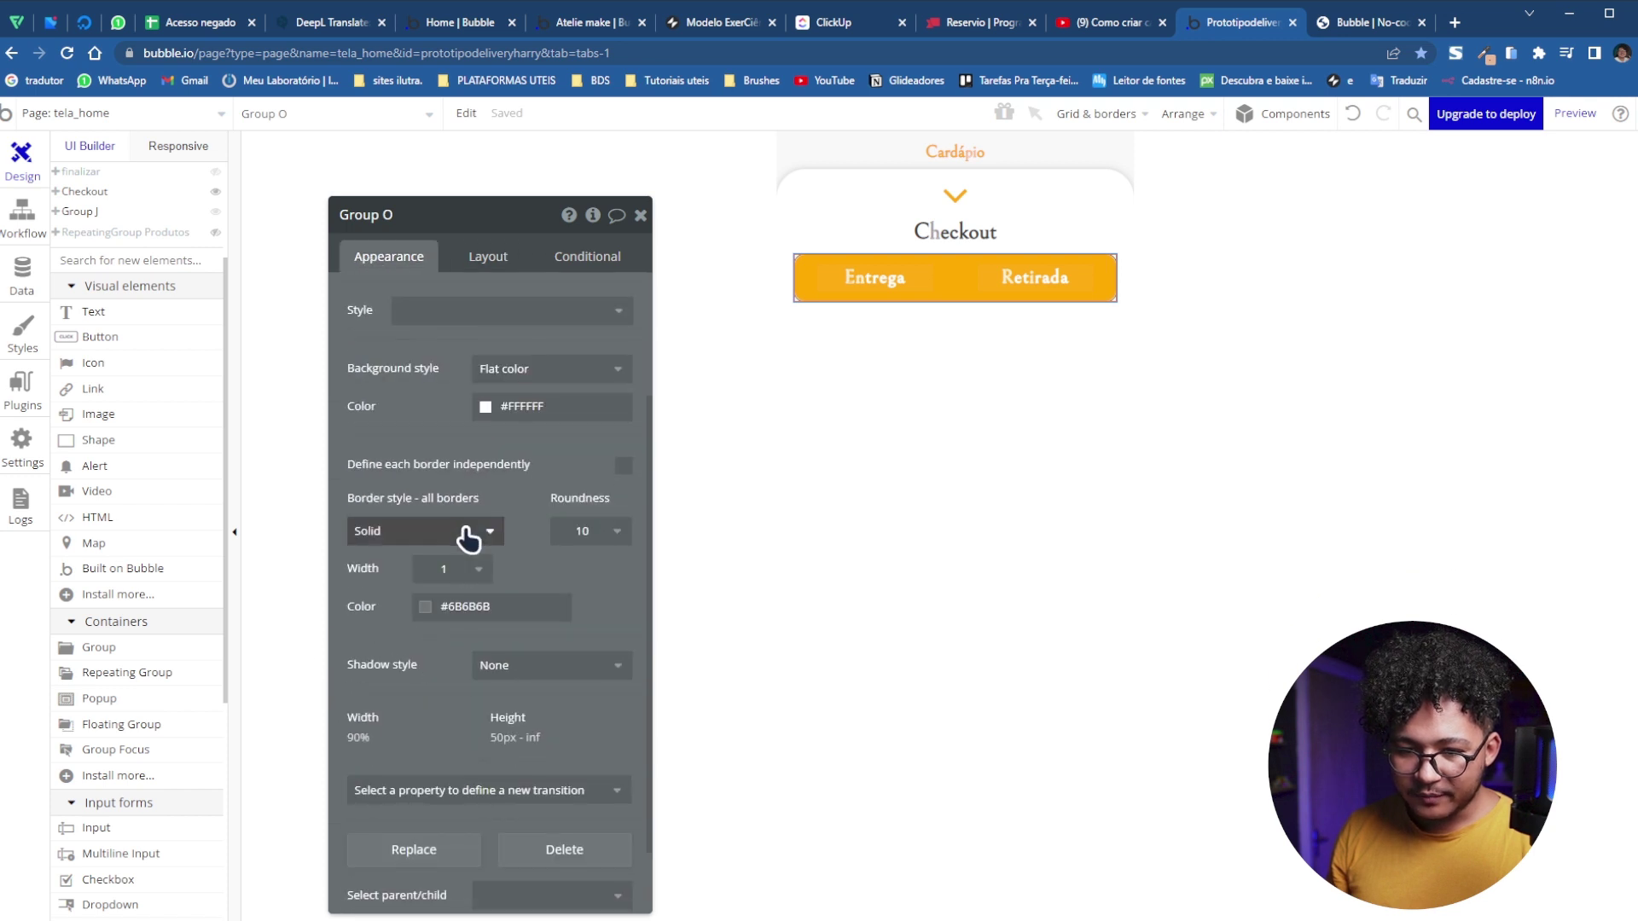
left_click(464, 533)
left_click(437, 556)
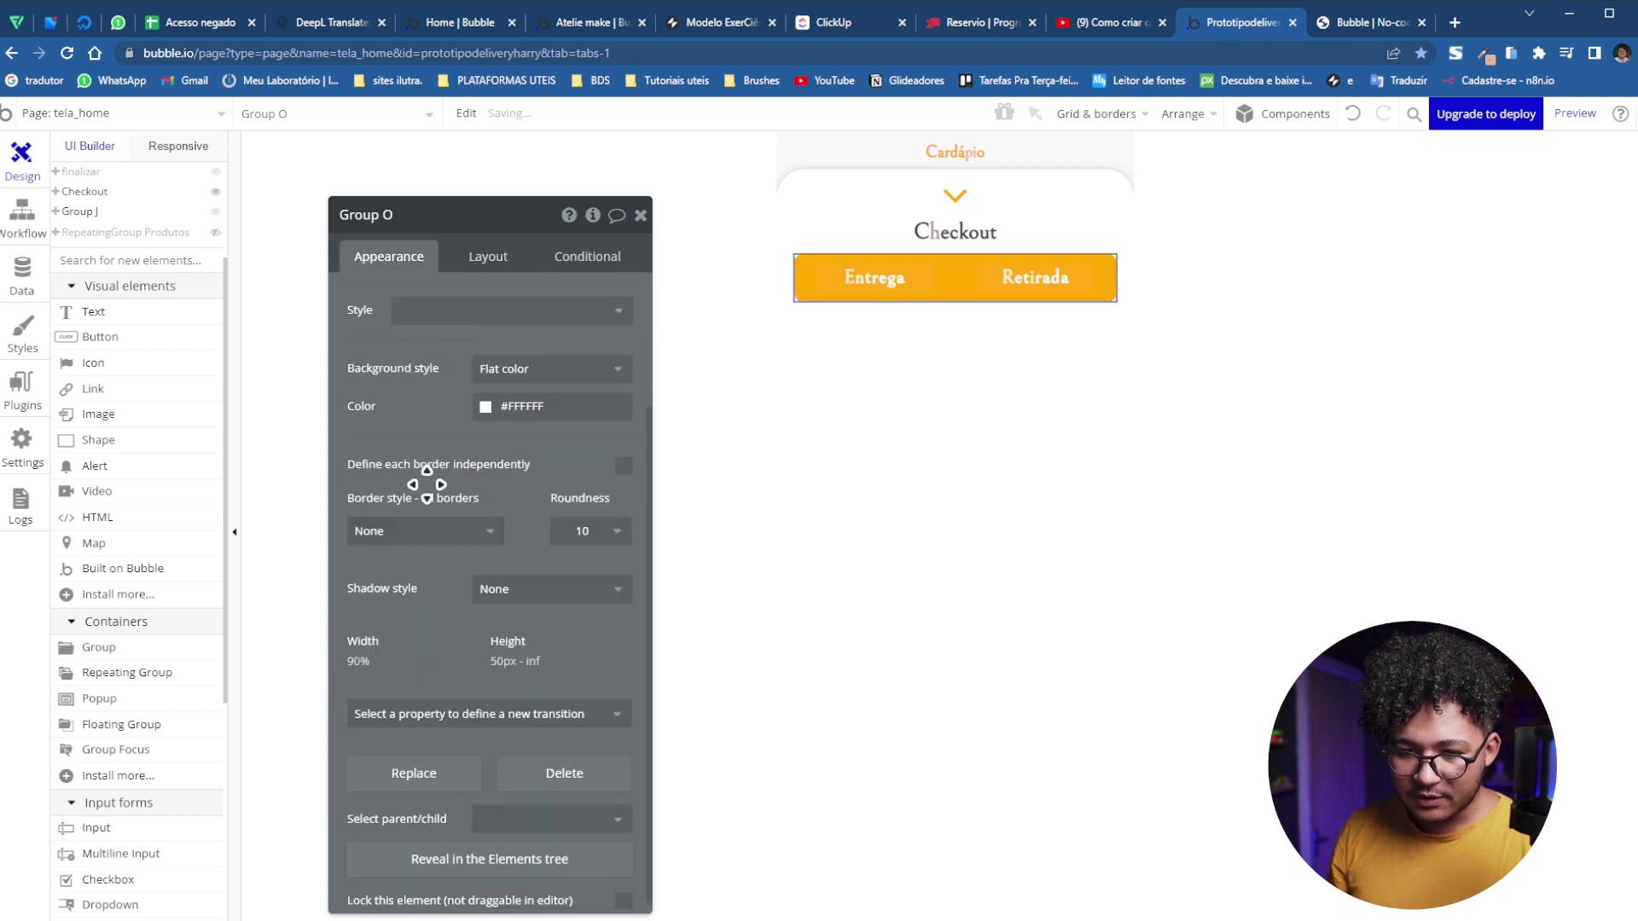
Preview the Entrega group with its condition switched on to examine the border and background
left_click(954, 287)
left_click(587, 257)
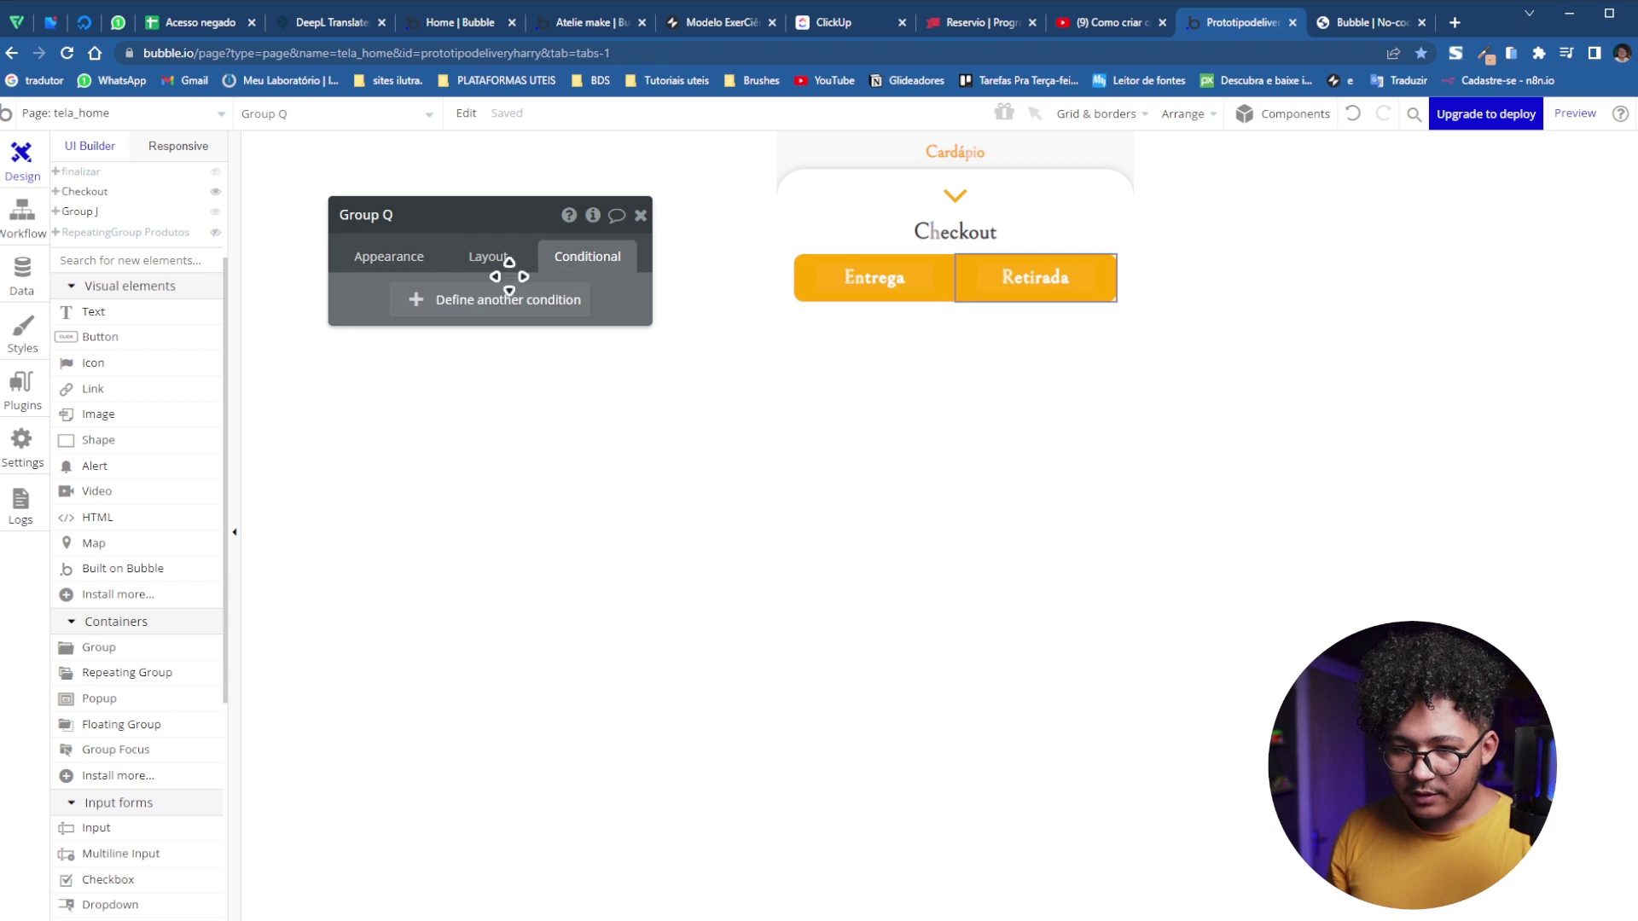
left_click(934, 281)
left_click(939, 274)
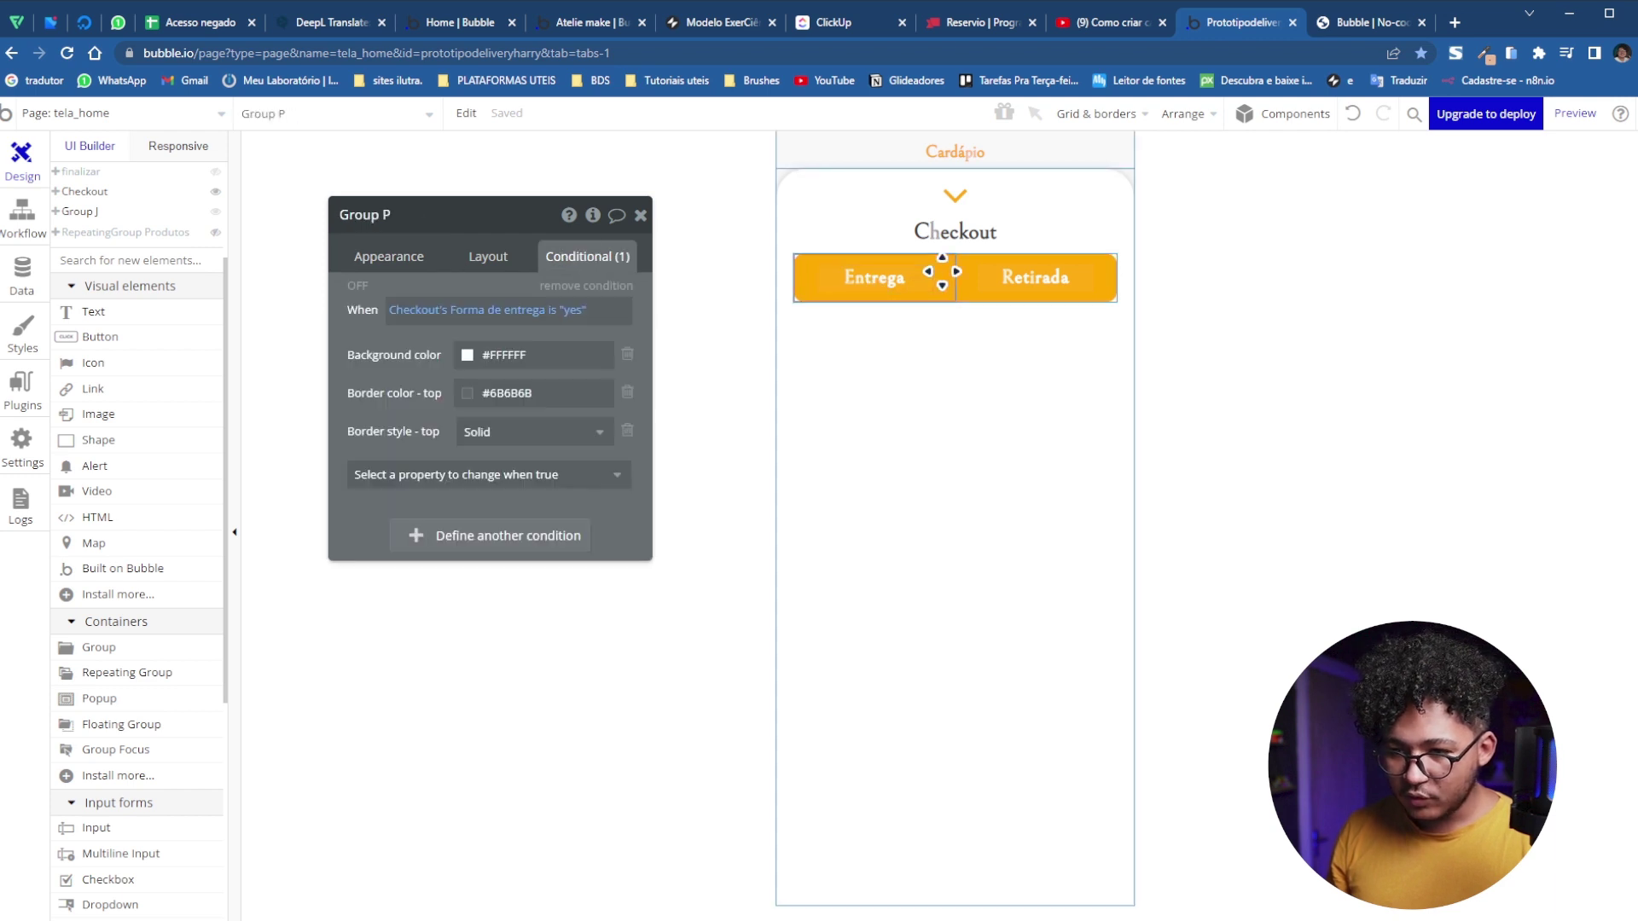
left_click(358, 289)
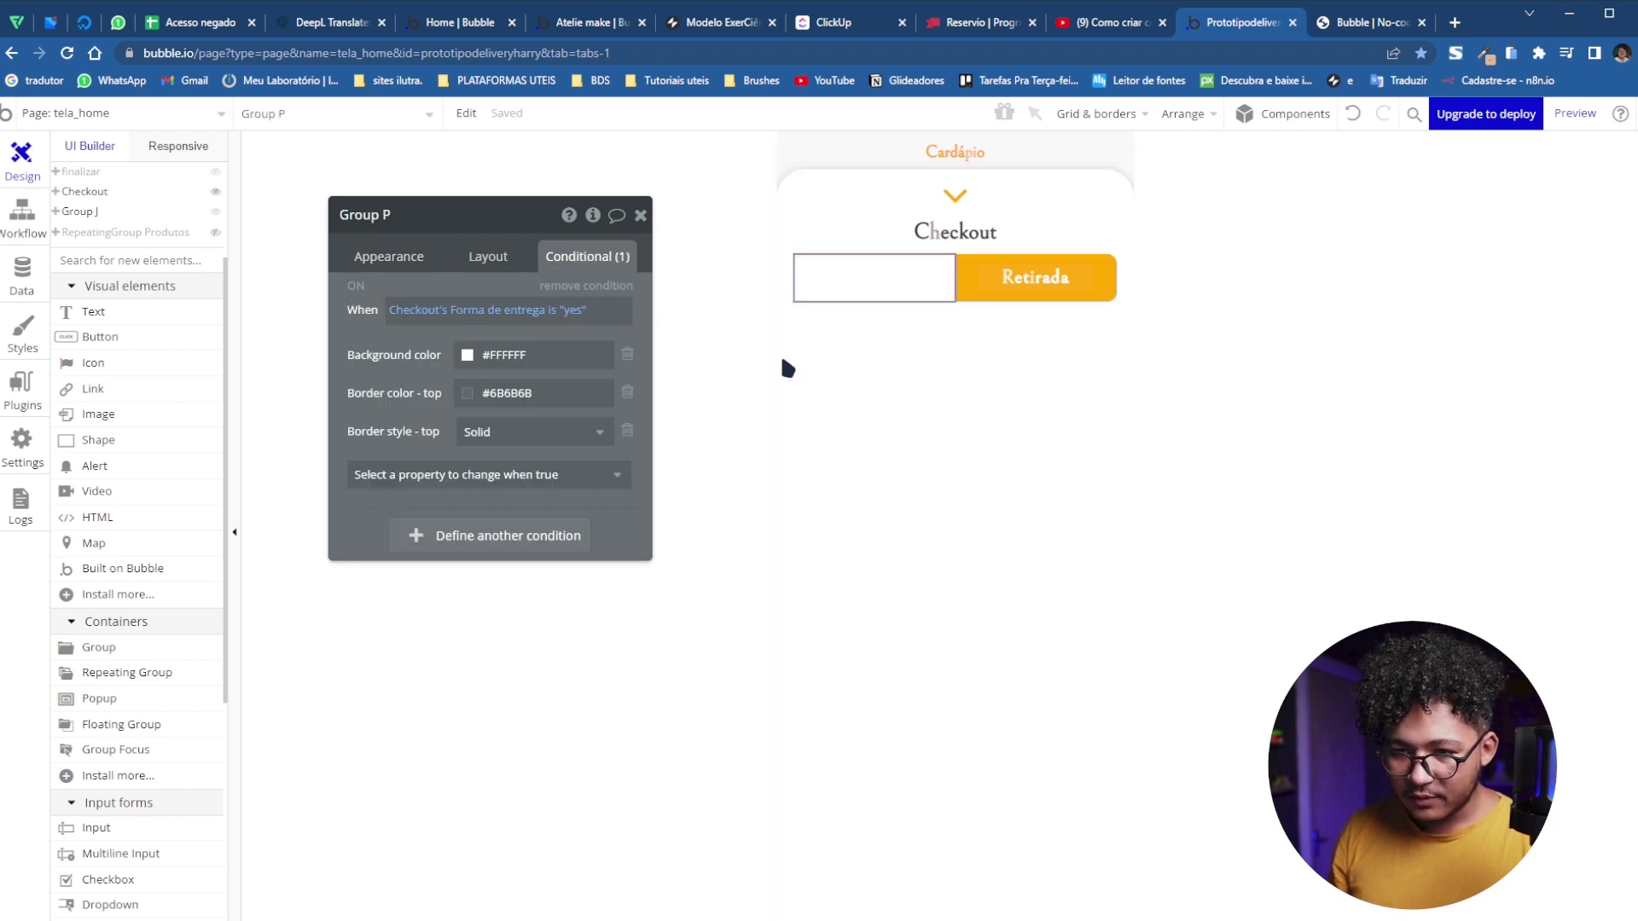
left_click(906, 393)
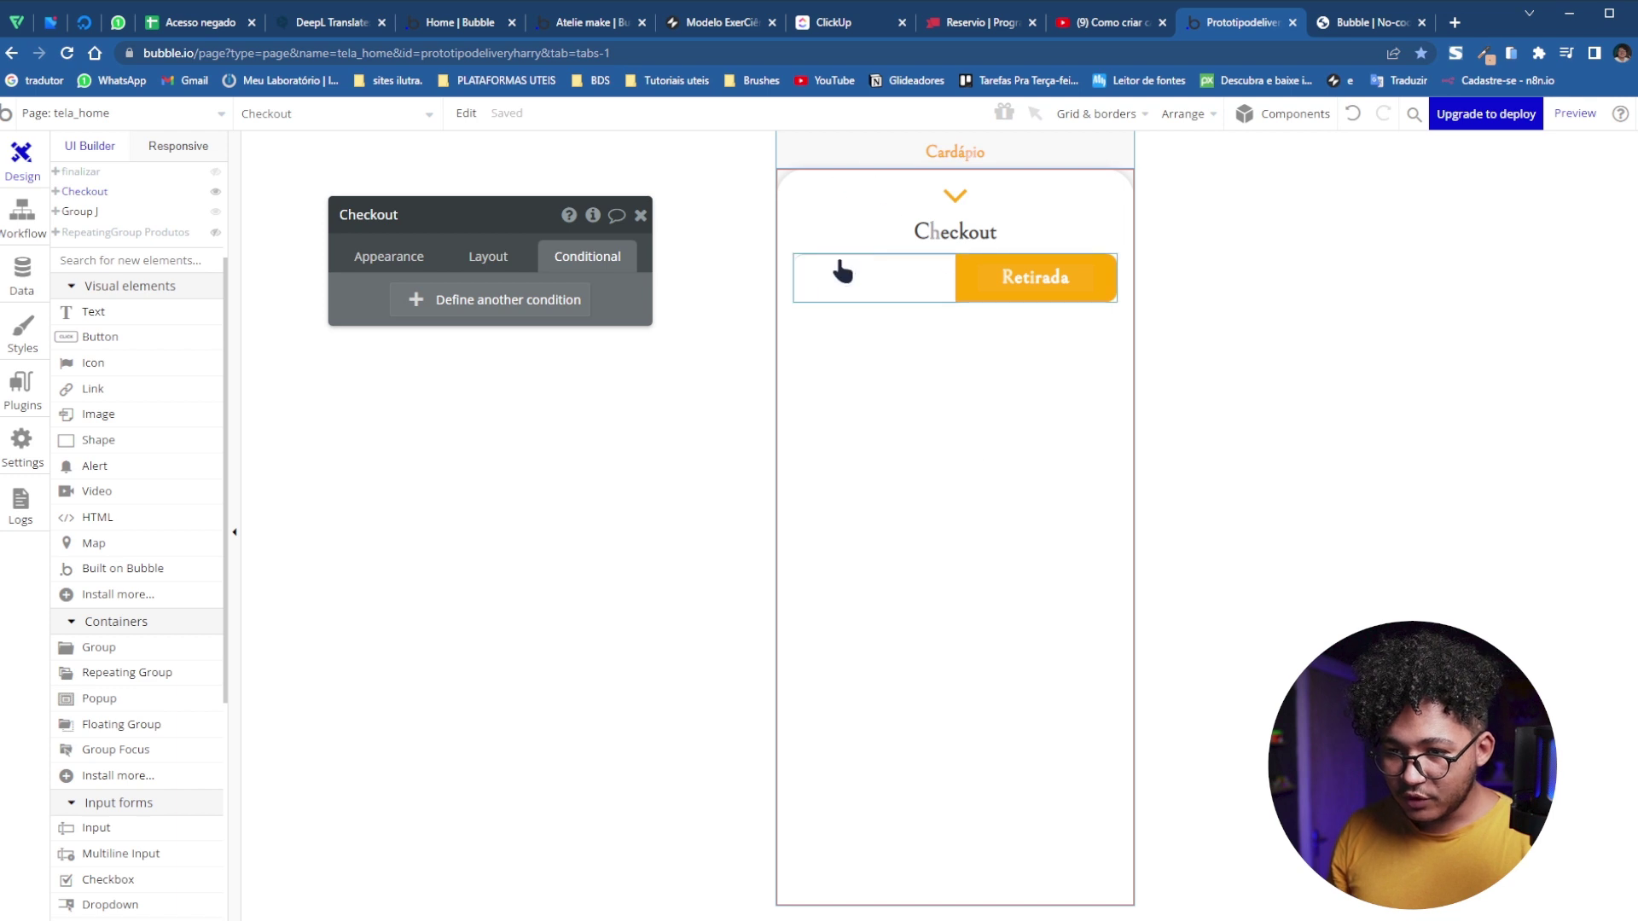
left_click(954, 271)
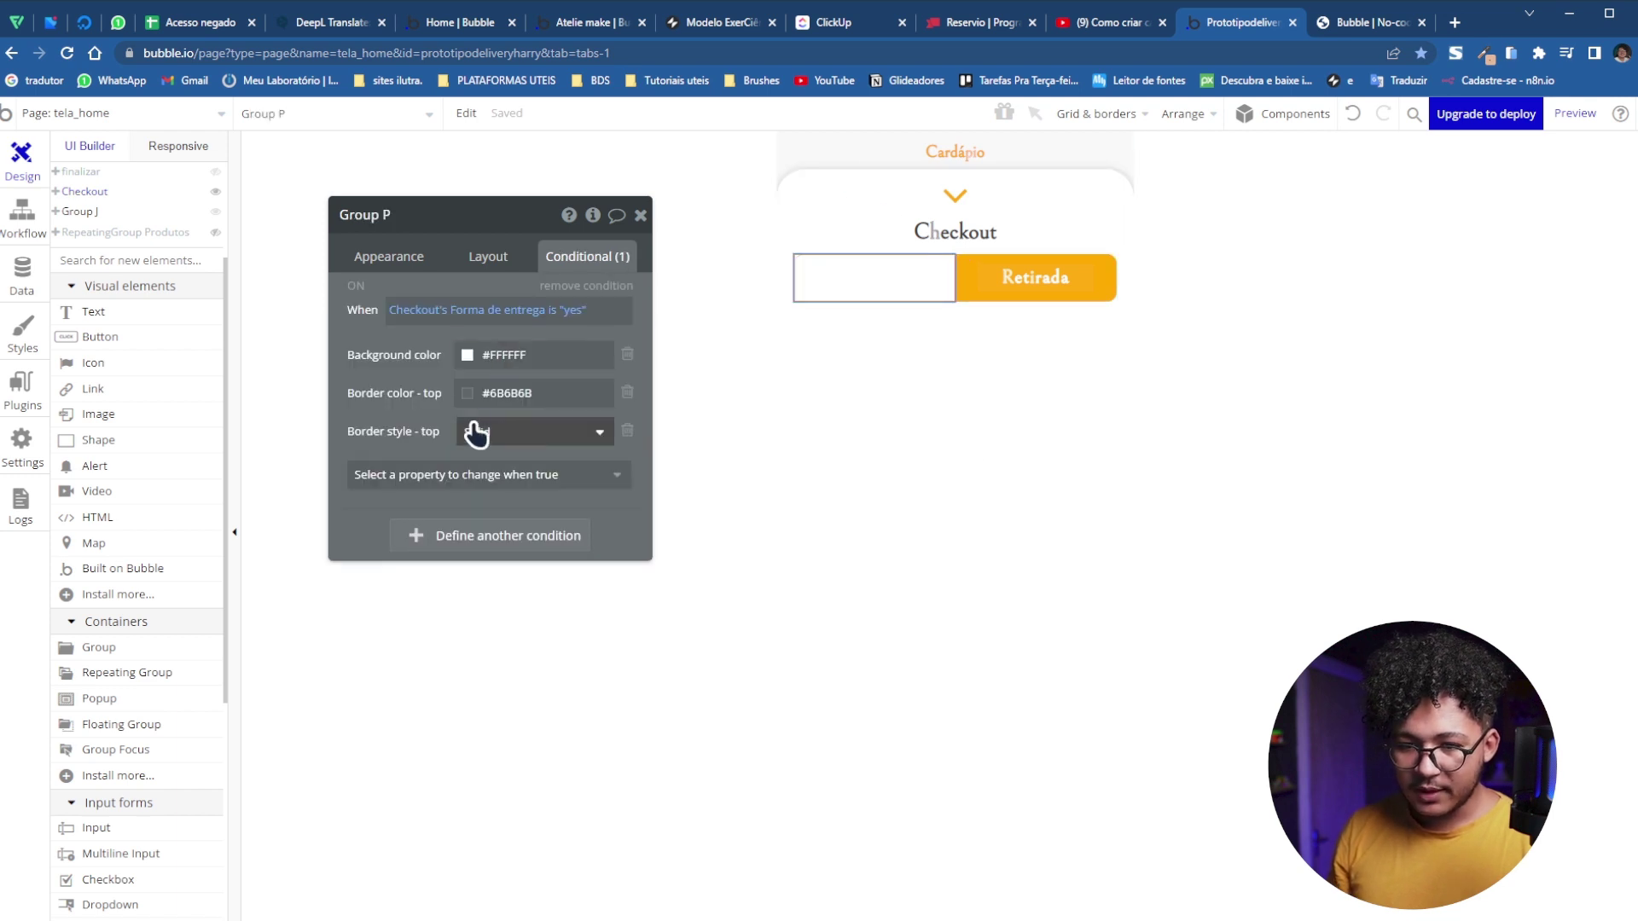
Remove the top border color from the Entrega group's condition and undo the removal after checking the group's base borders
left_click(628, 394)
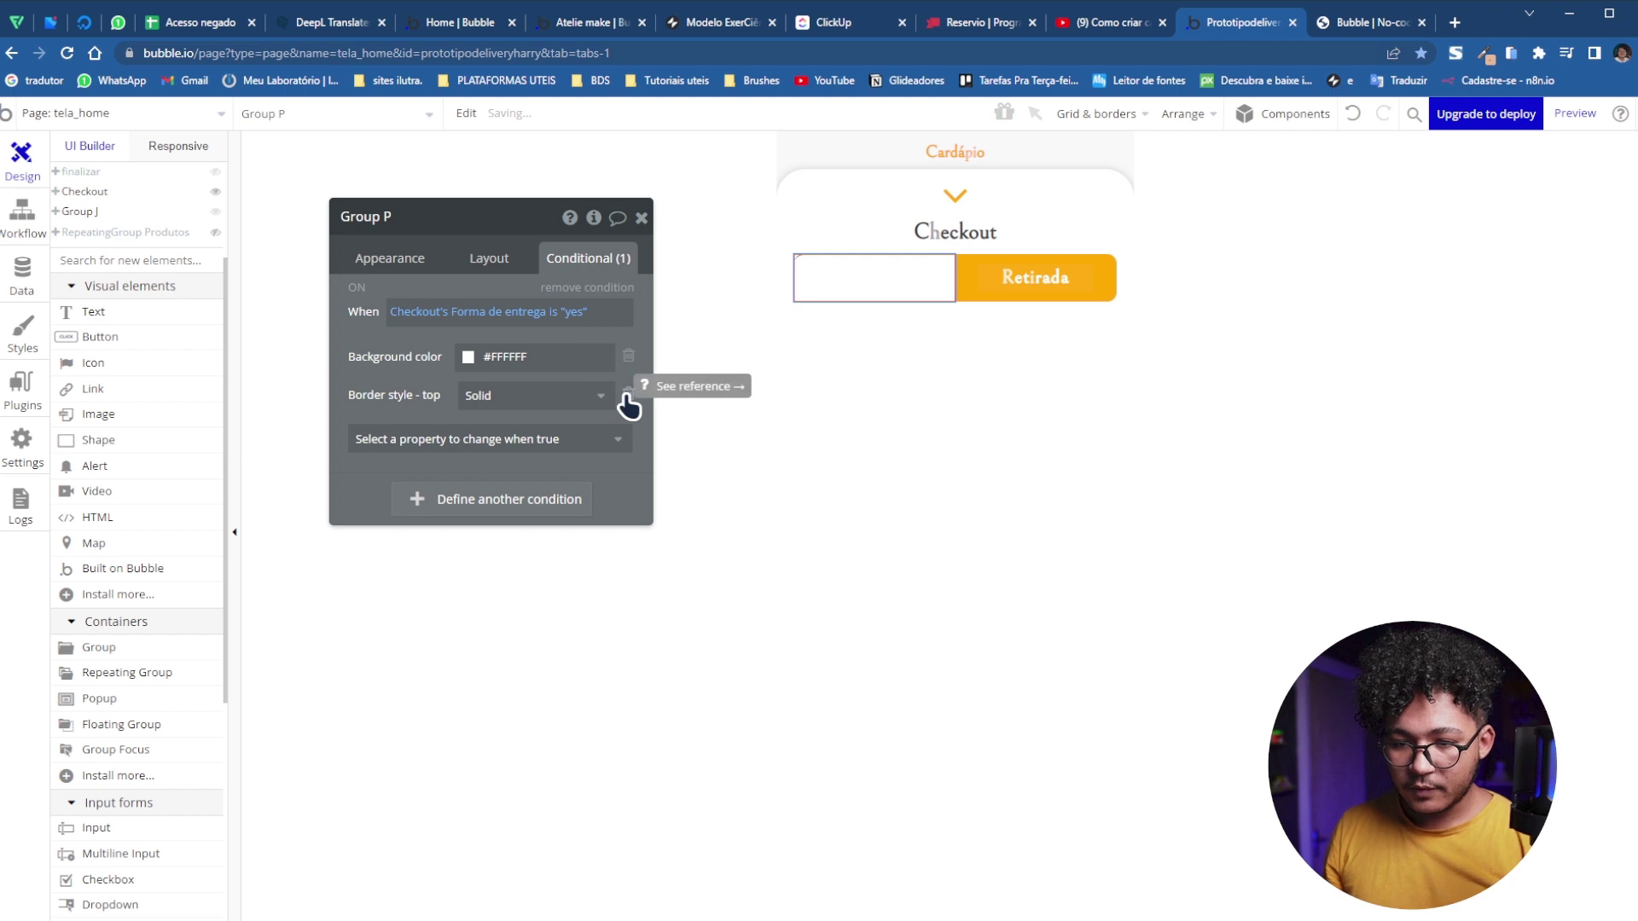
left_click(405, 265)
scroll(468, 730, "down", 3)
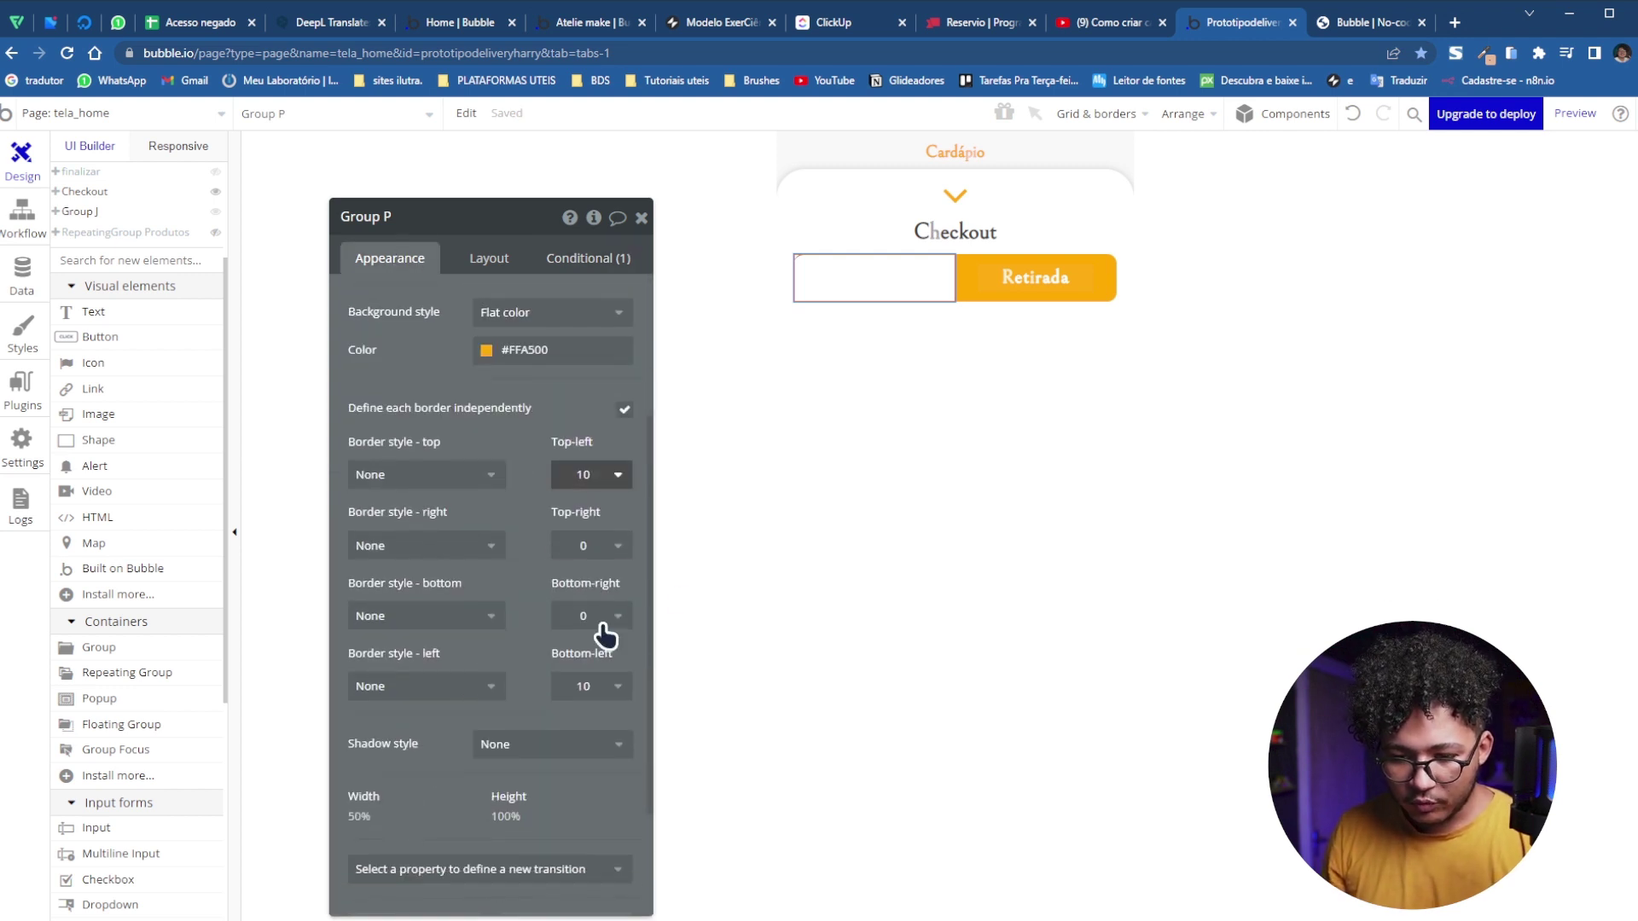
left_click(622, 247)
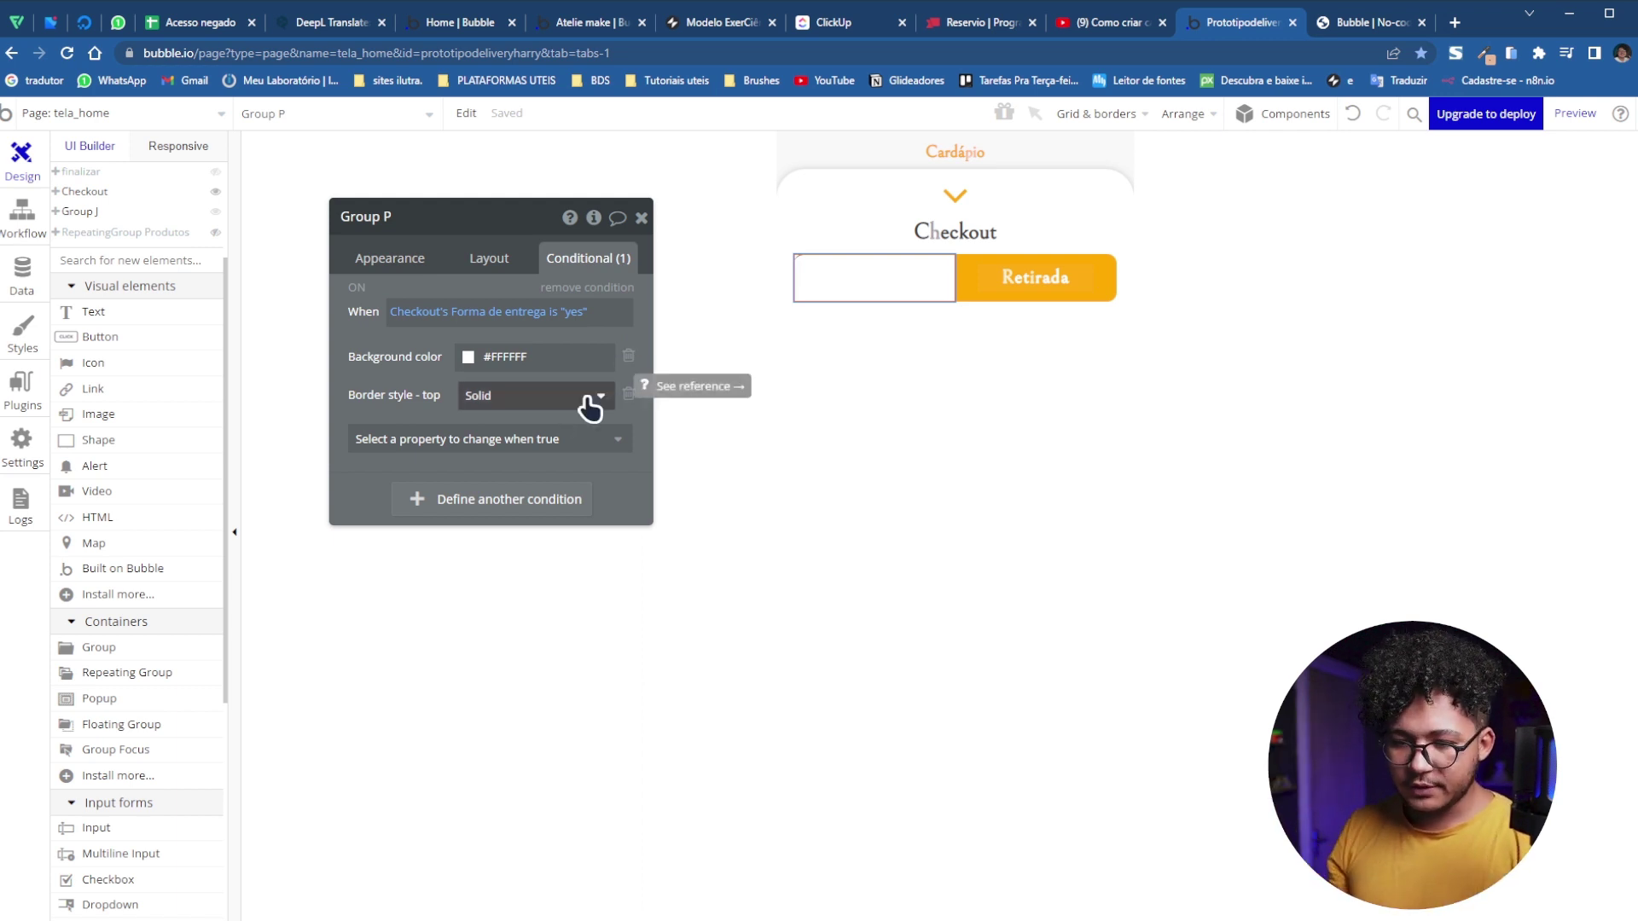
left_click(1353, 121)
Add a bottom border style of Solid to the Entrega group's condition
left_click(502, 483)
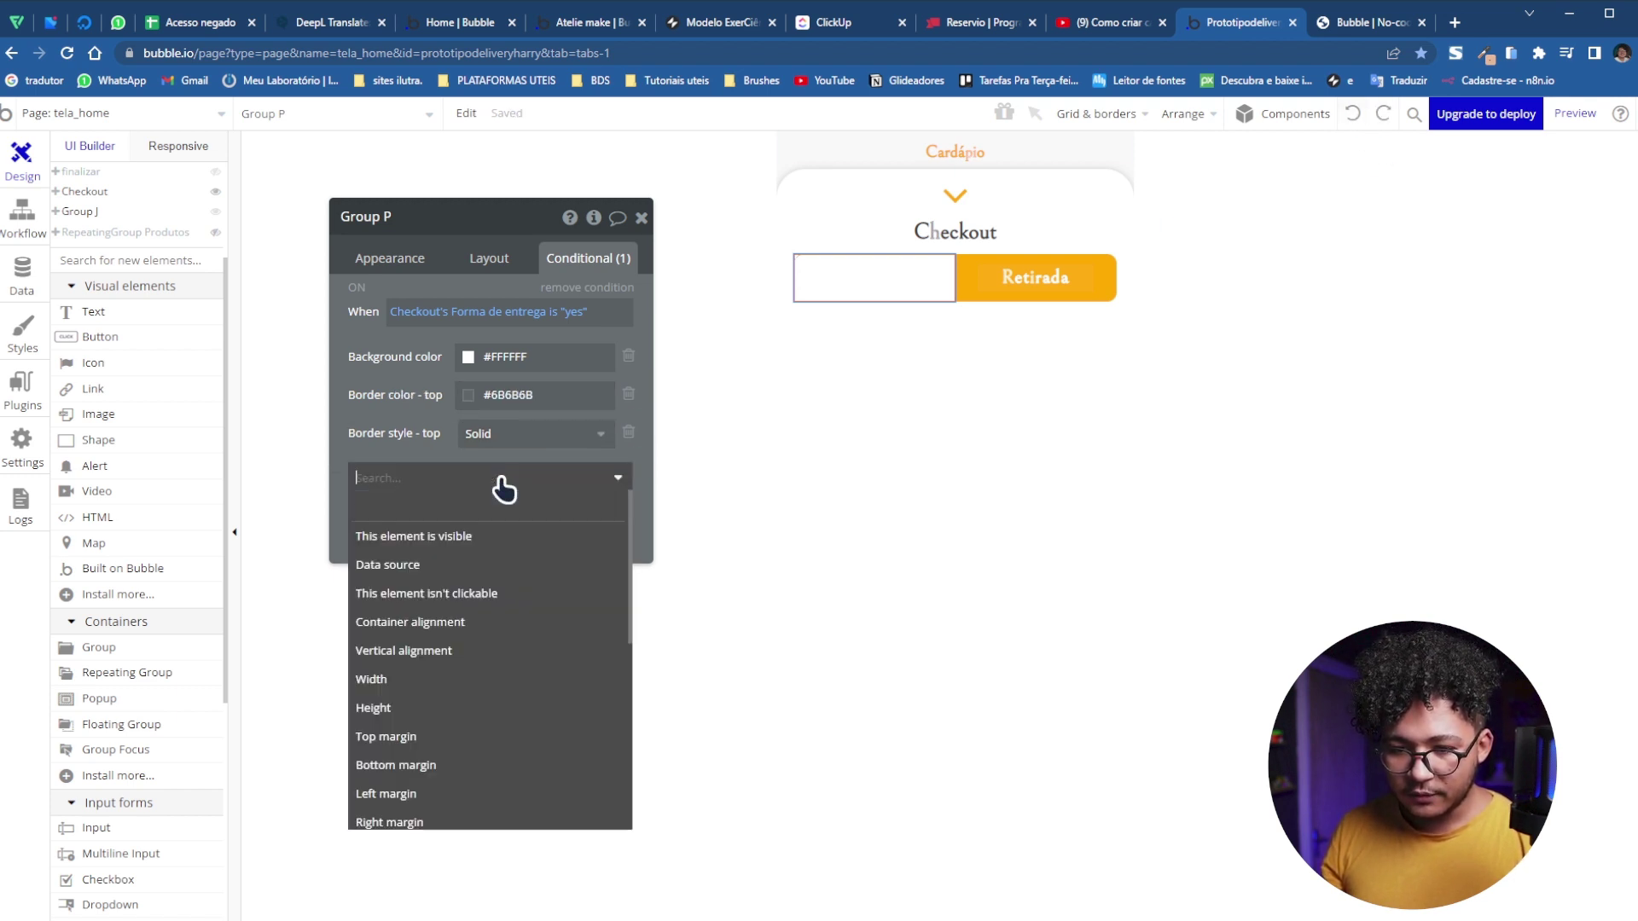
scroll(479, 637, "down", 2)
scroll(478, 638, "down", 1)
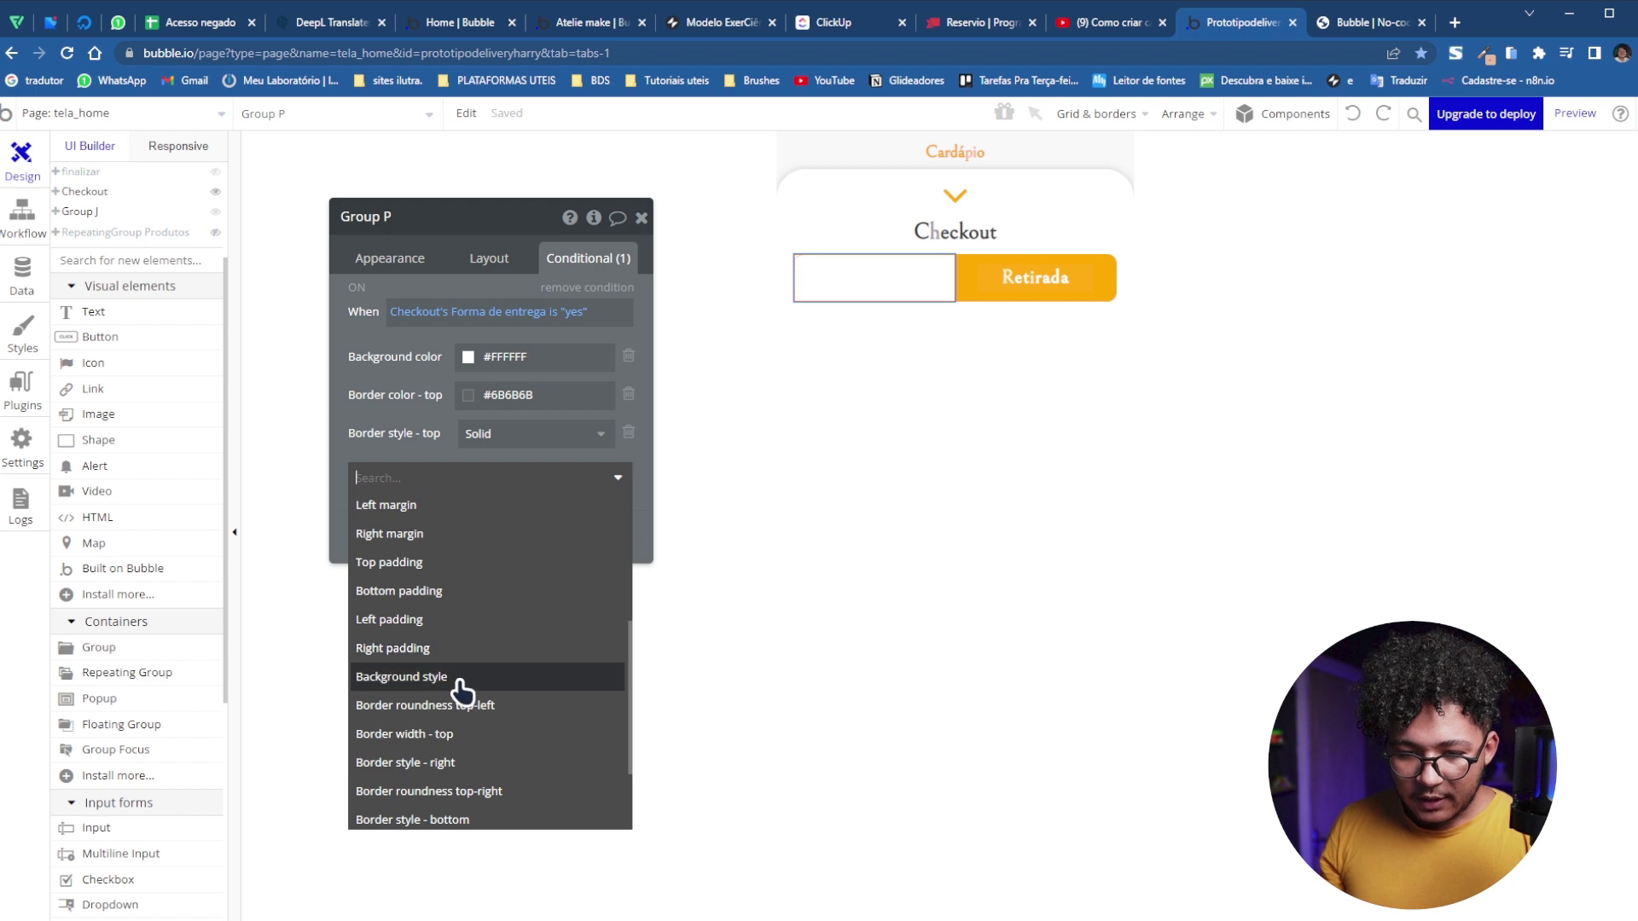
scroll(463, 695, "down", 1)
scroll(452, 700, "down", 1)
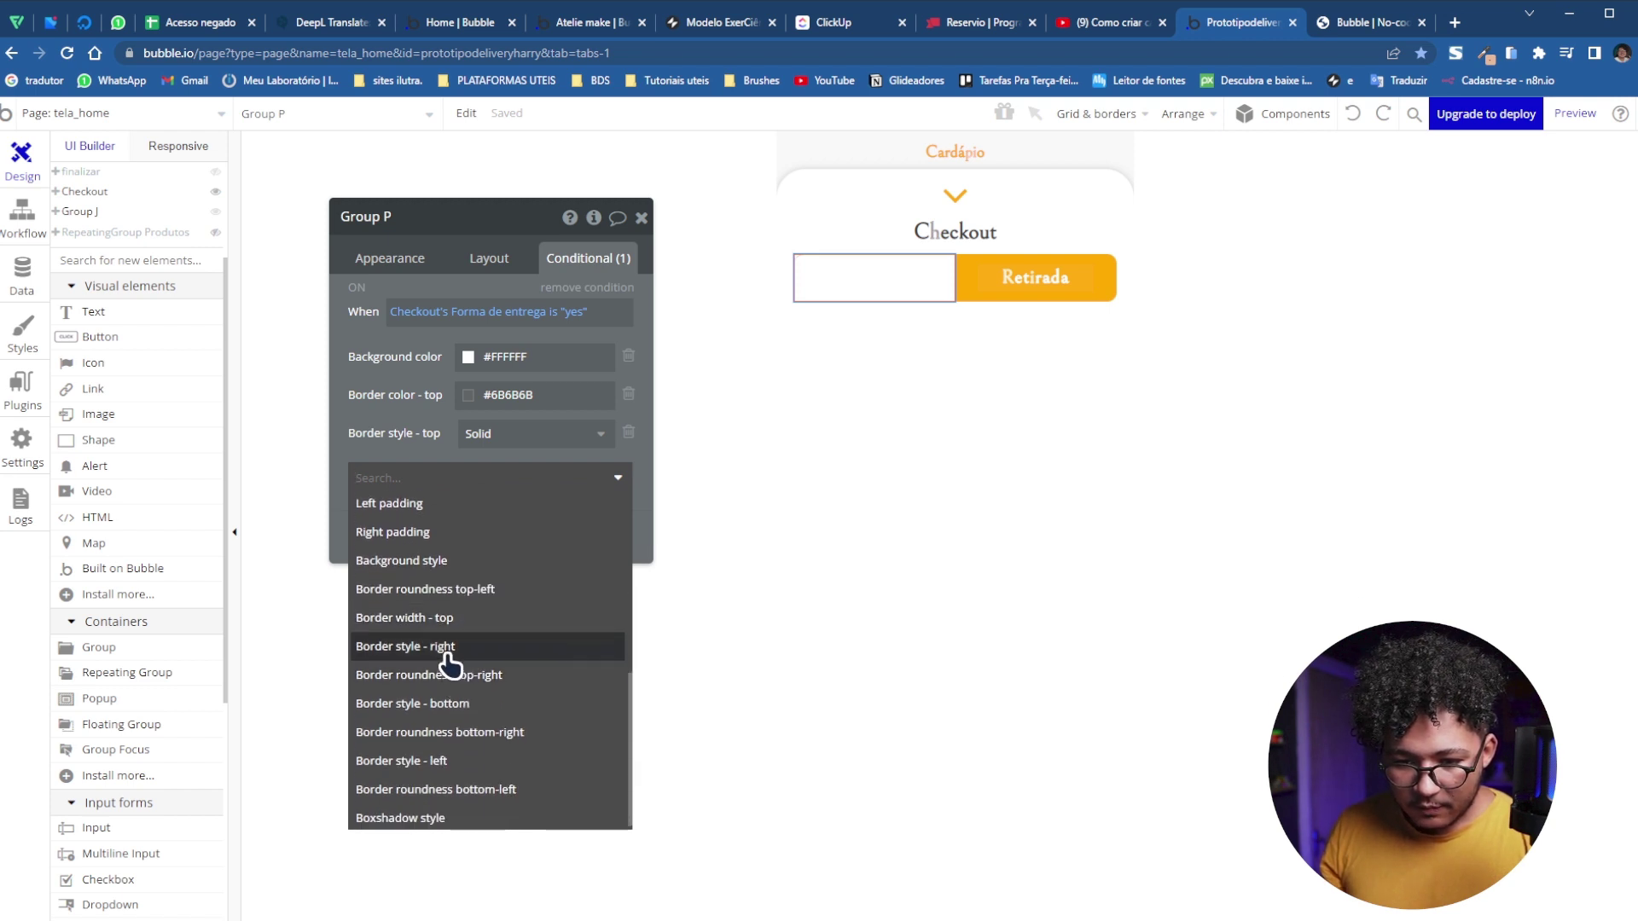
scroll(469, 725, "down", 1)
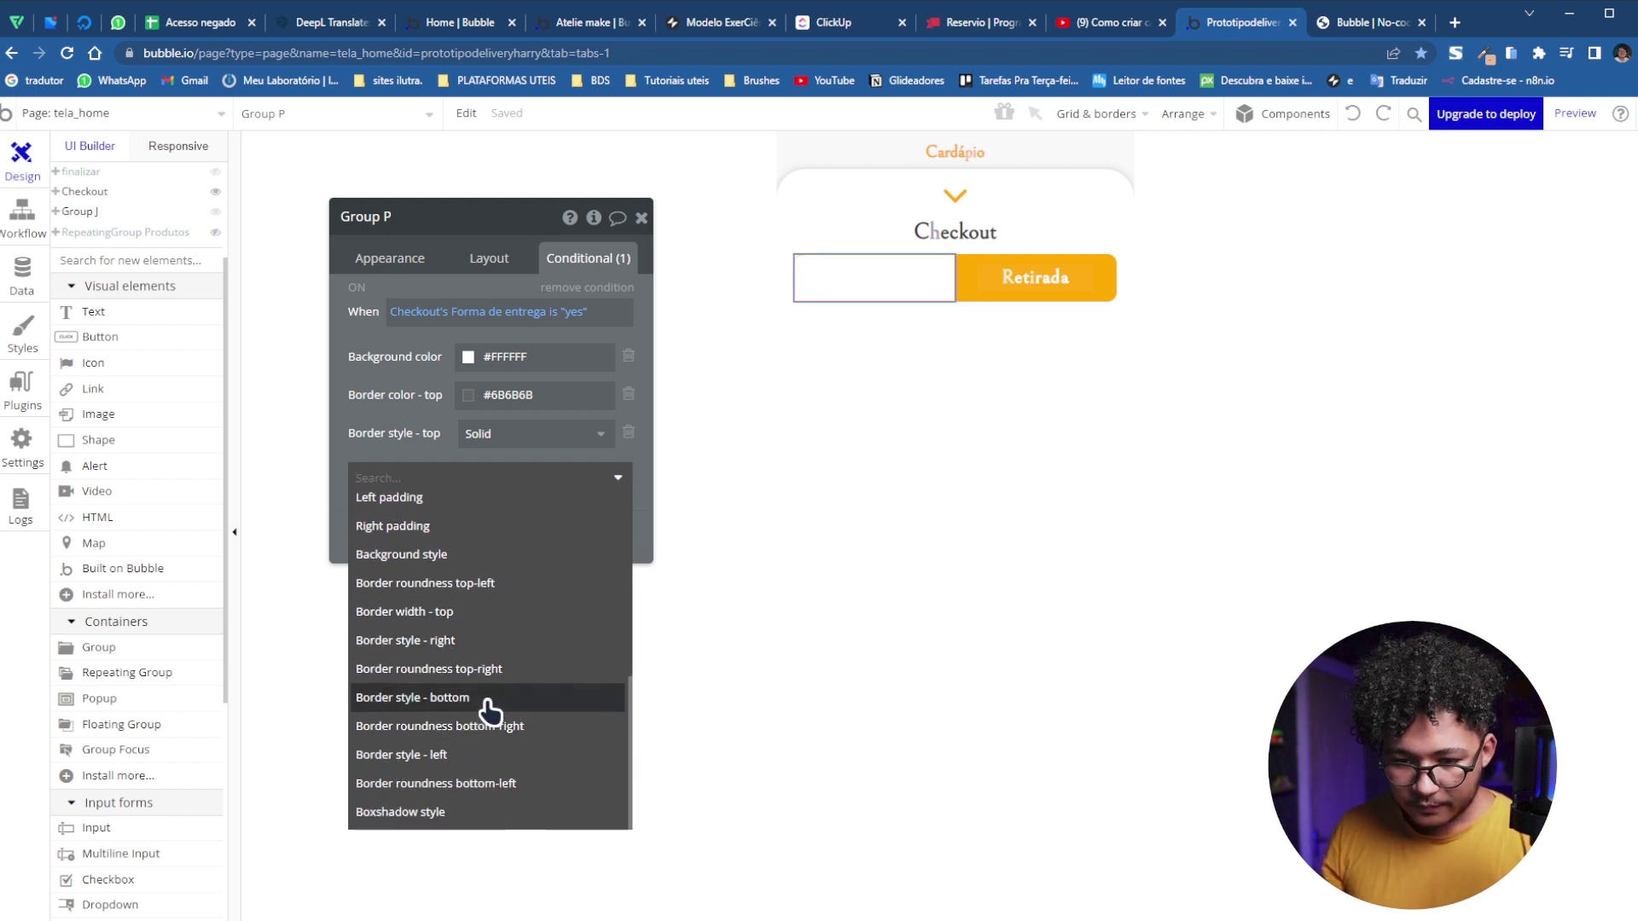
left_click(481, 697)
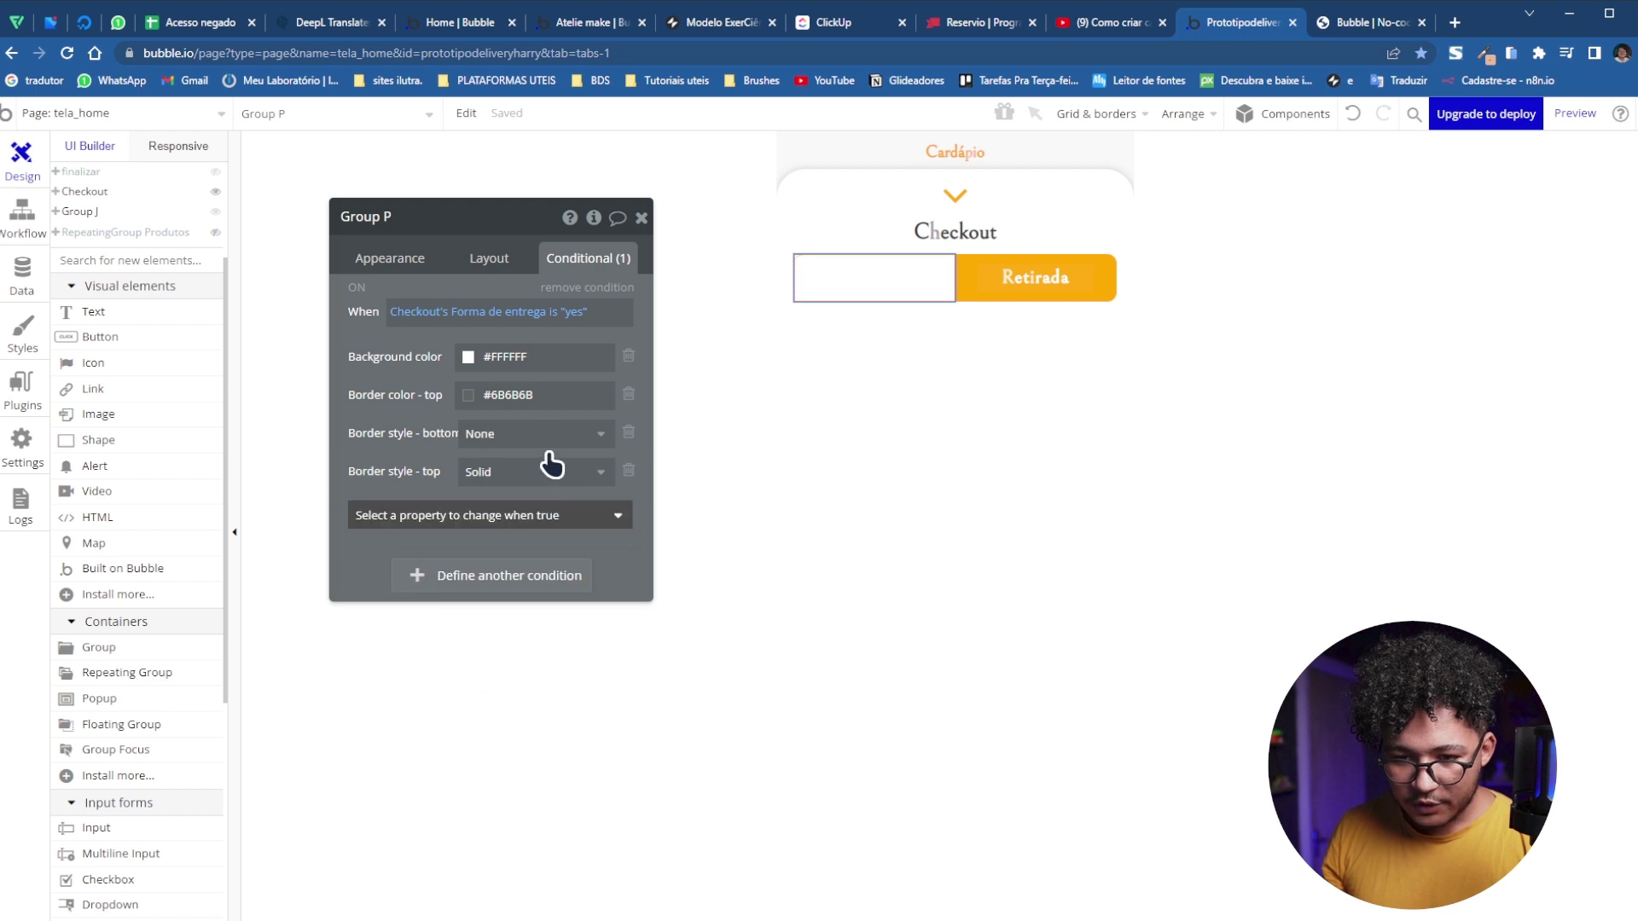
left_click(550, 433)
left_click(529, 486)
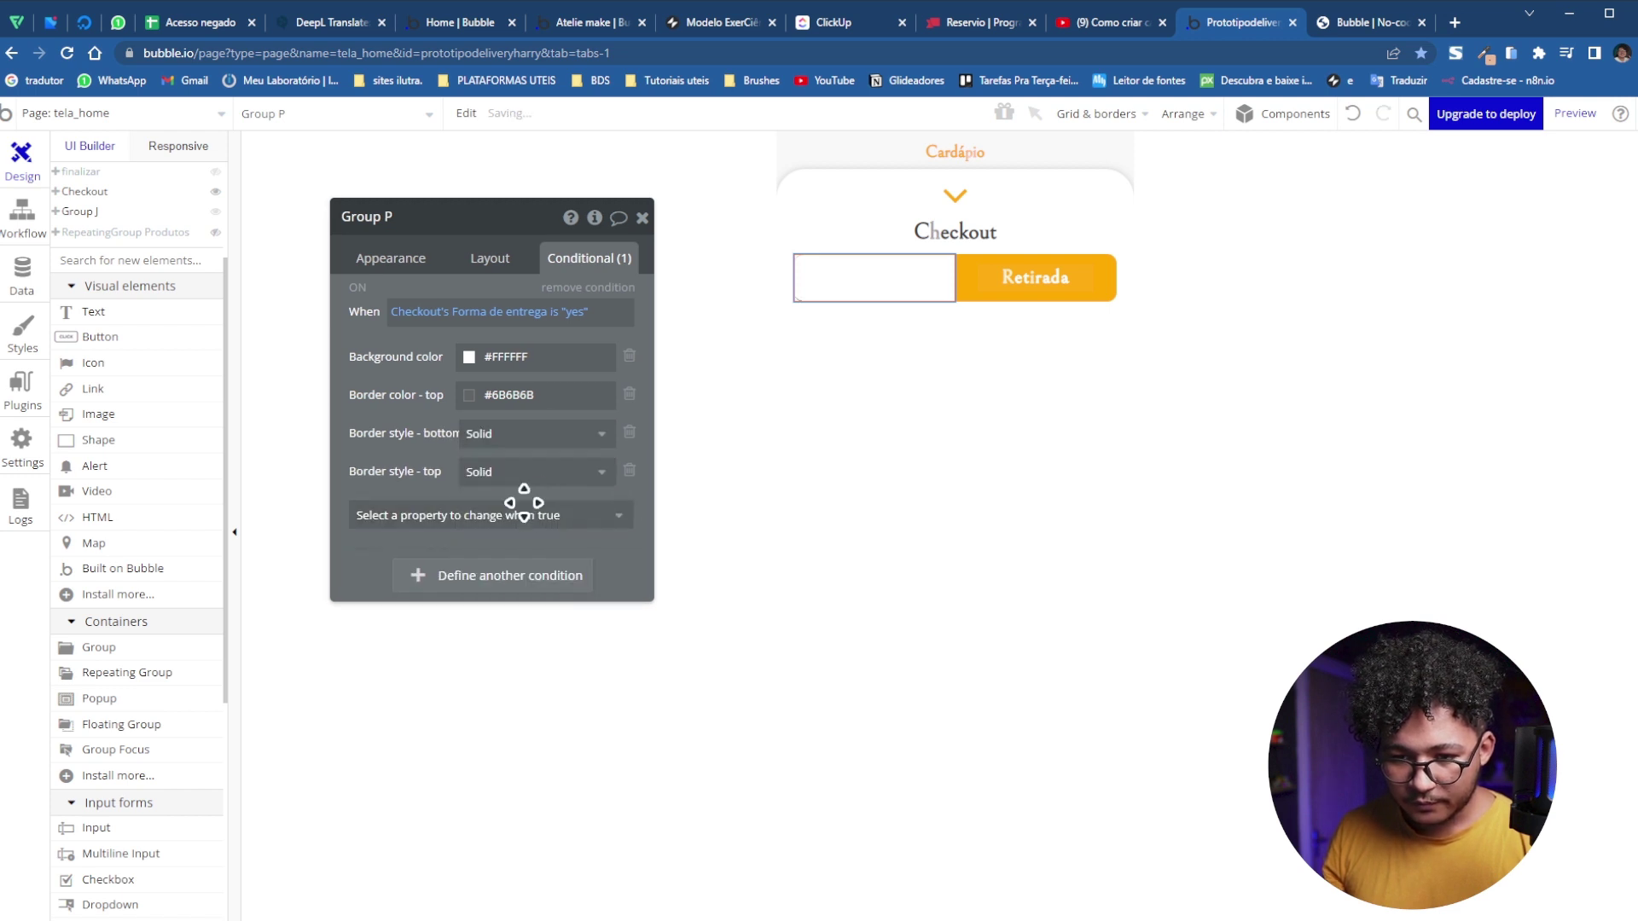
Add a bottom border color of #6B6B6B at 30% opacity to the Entrega group's condition
left_click(519, 515)
scroll(518, 666, "down", 5)
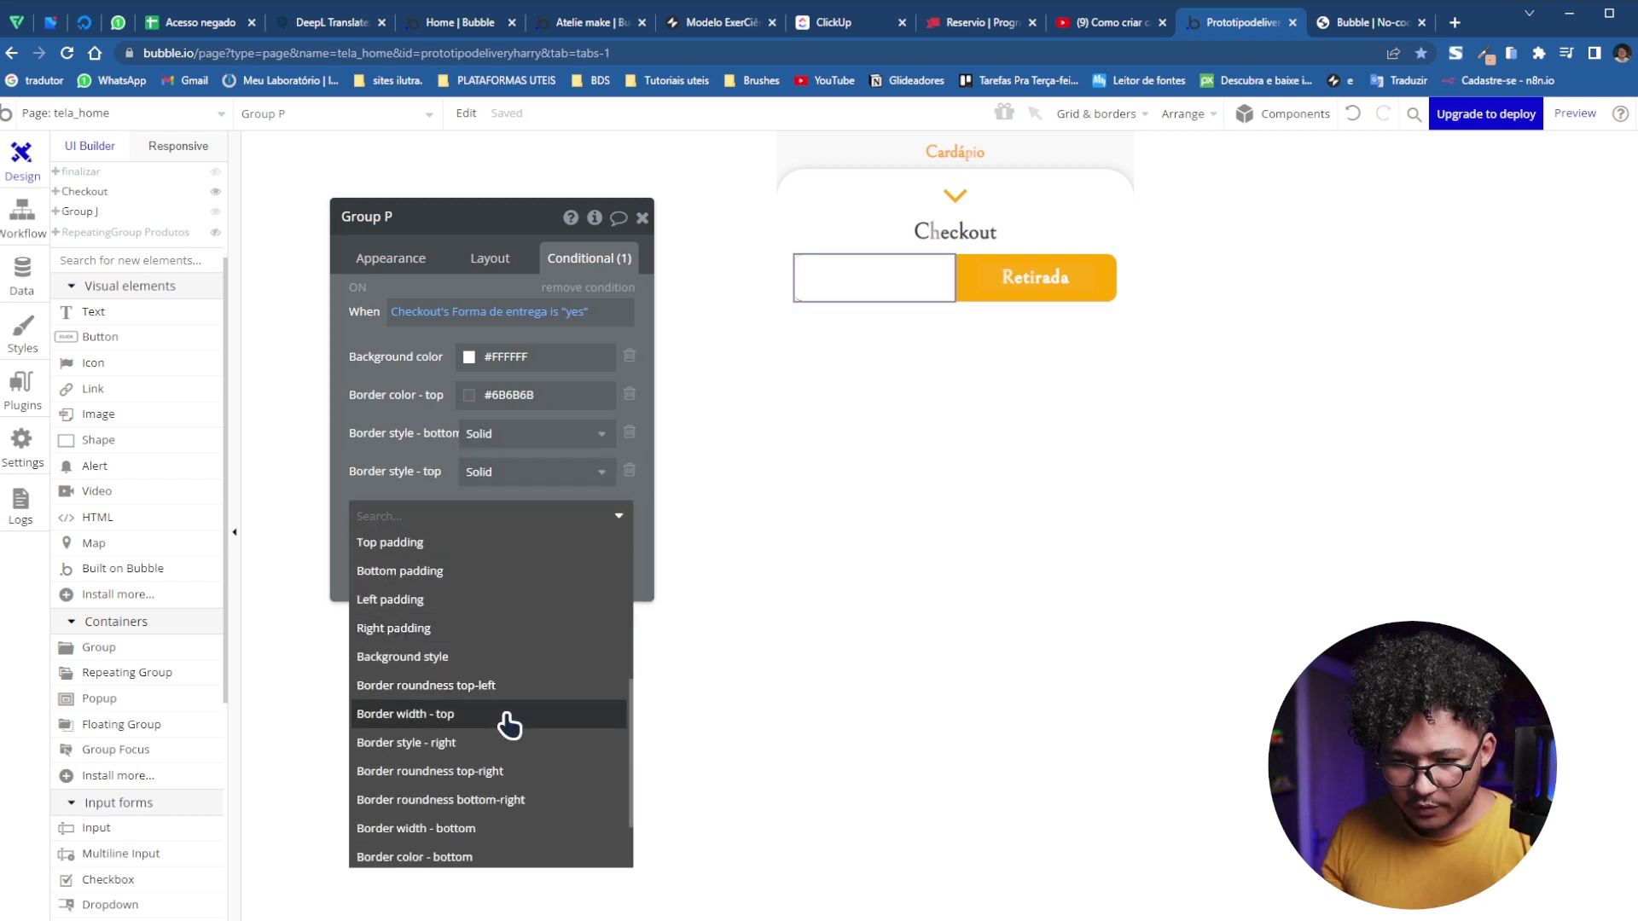
scroll(535, 684, "down", 1)
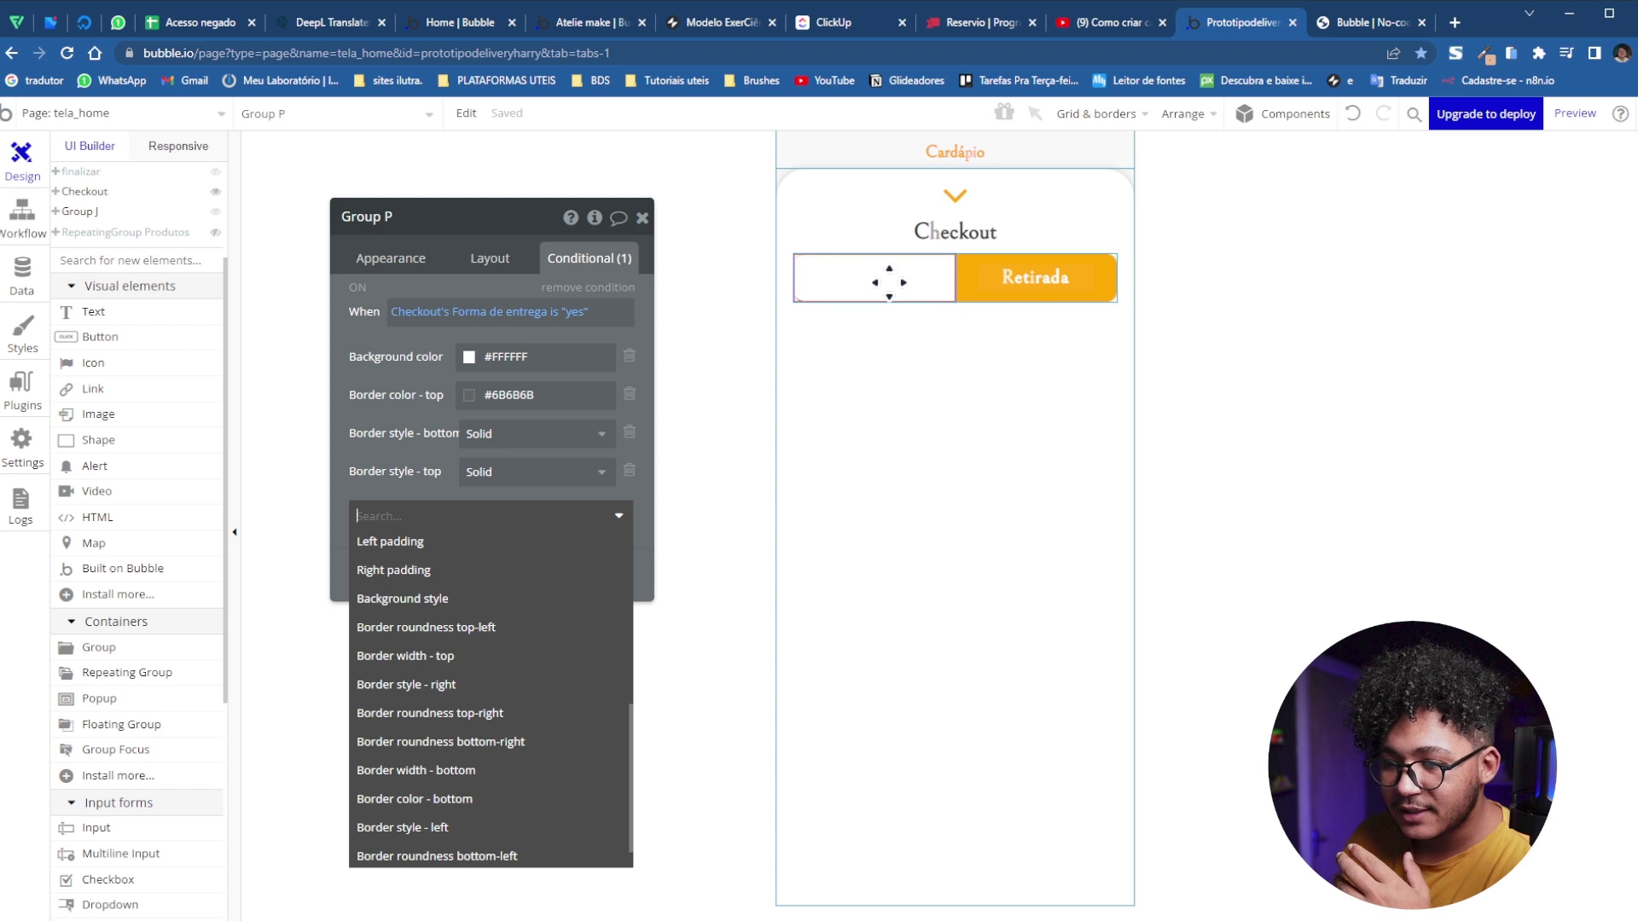
scroll(546, 700, "down", 1)
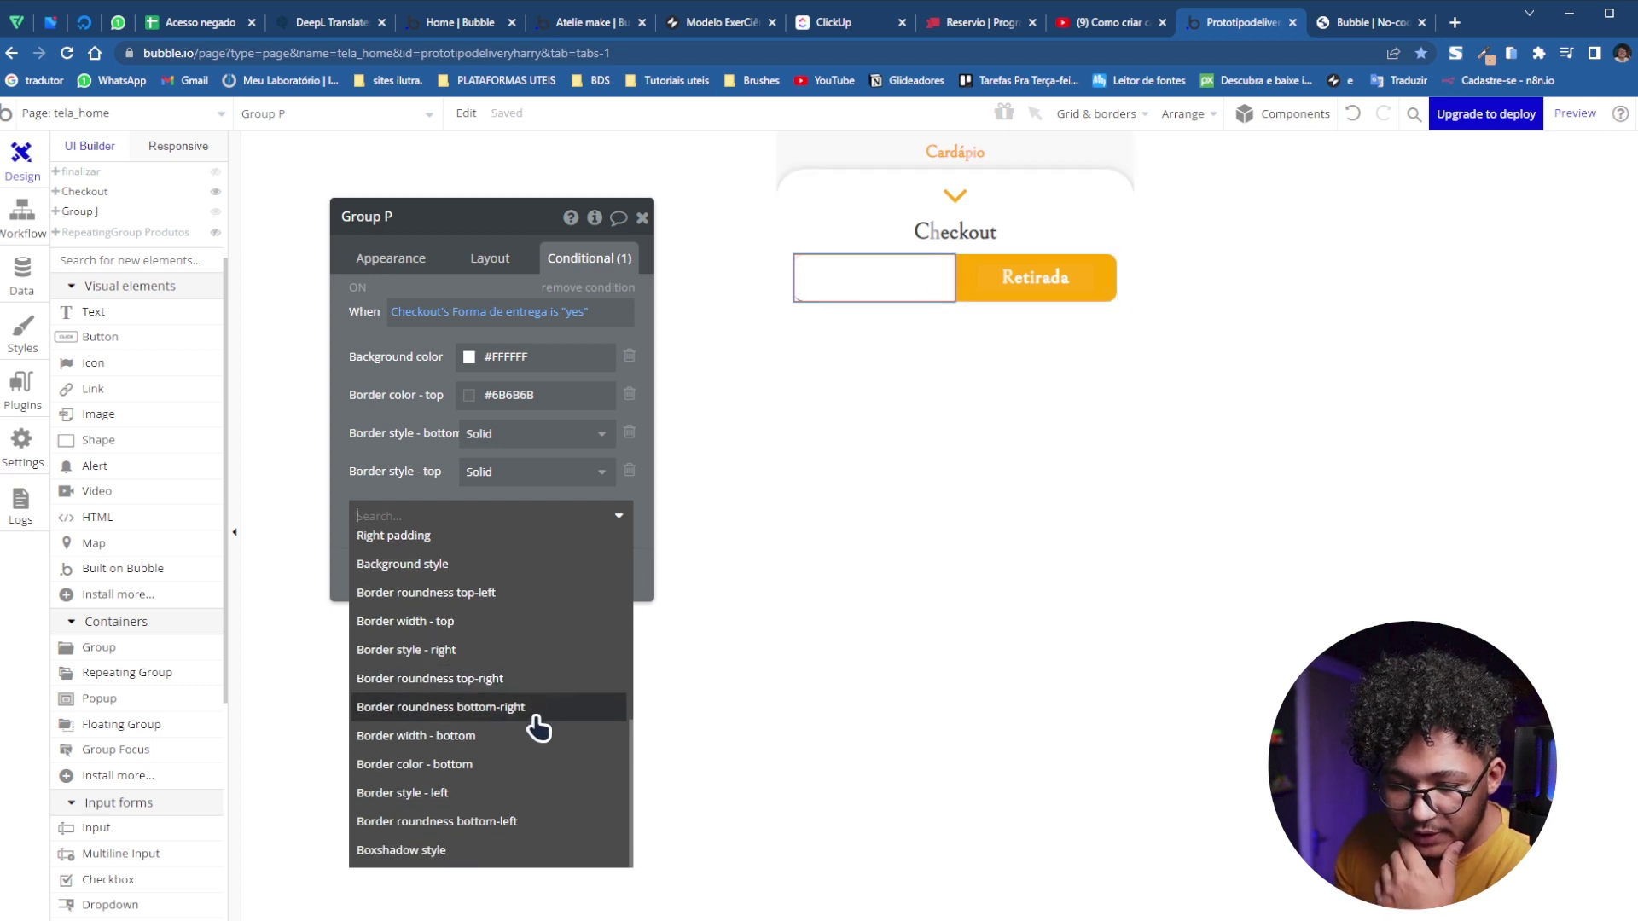
left_click(542, 765)
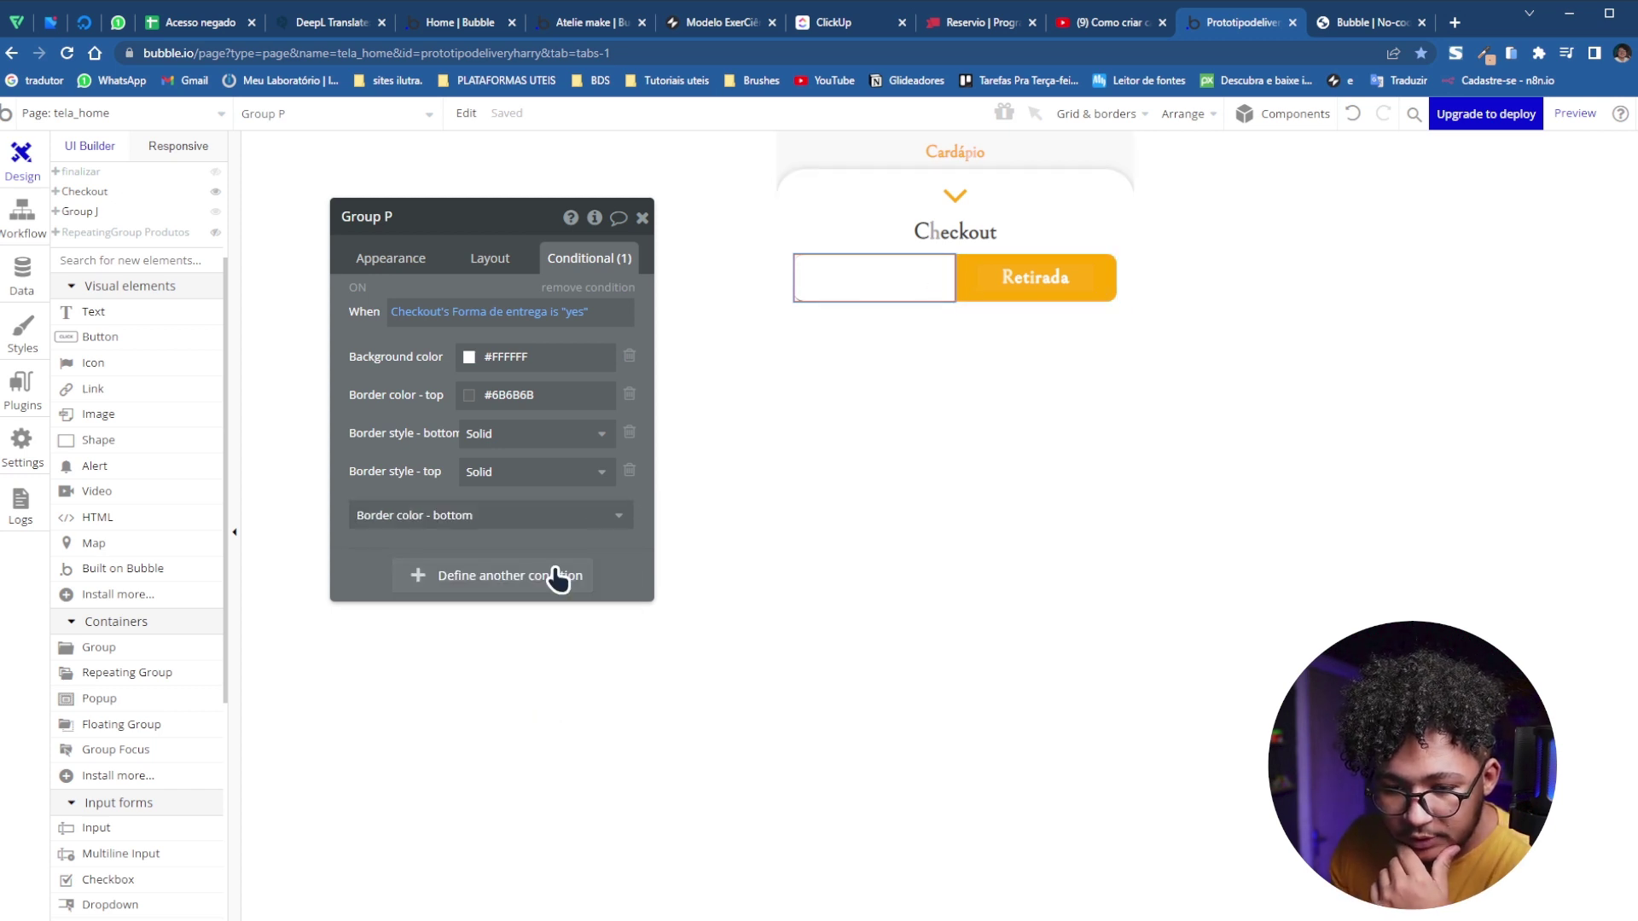
left_click(563, 395)
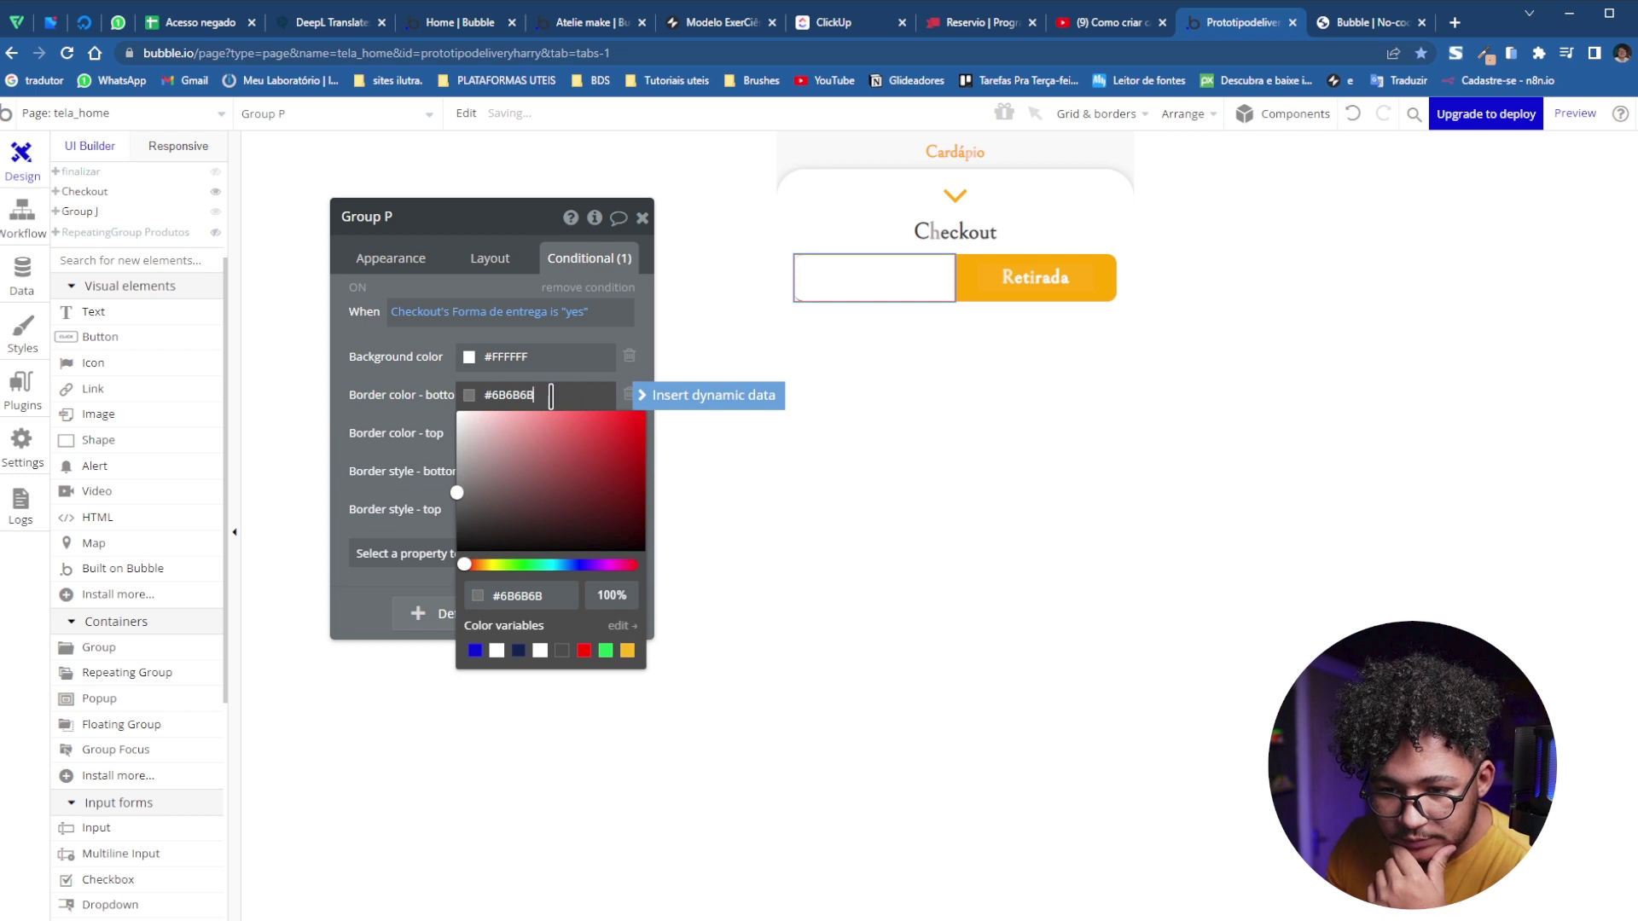
left_click(540, 433)
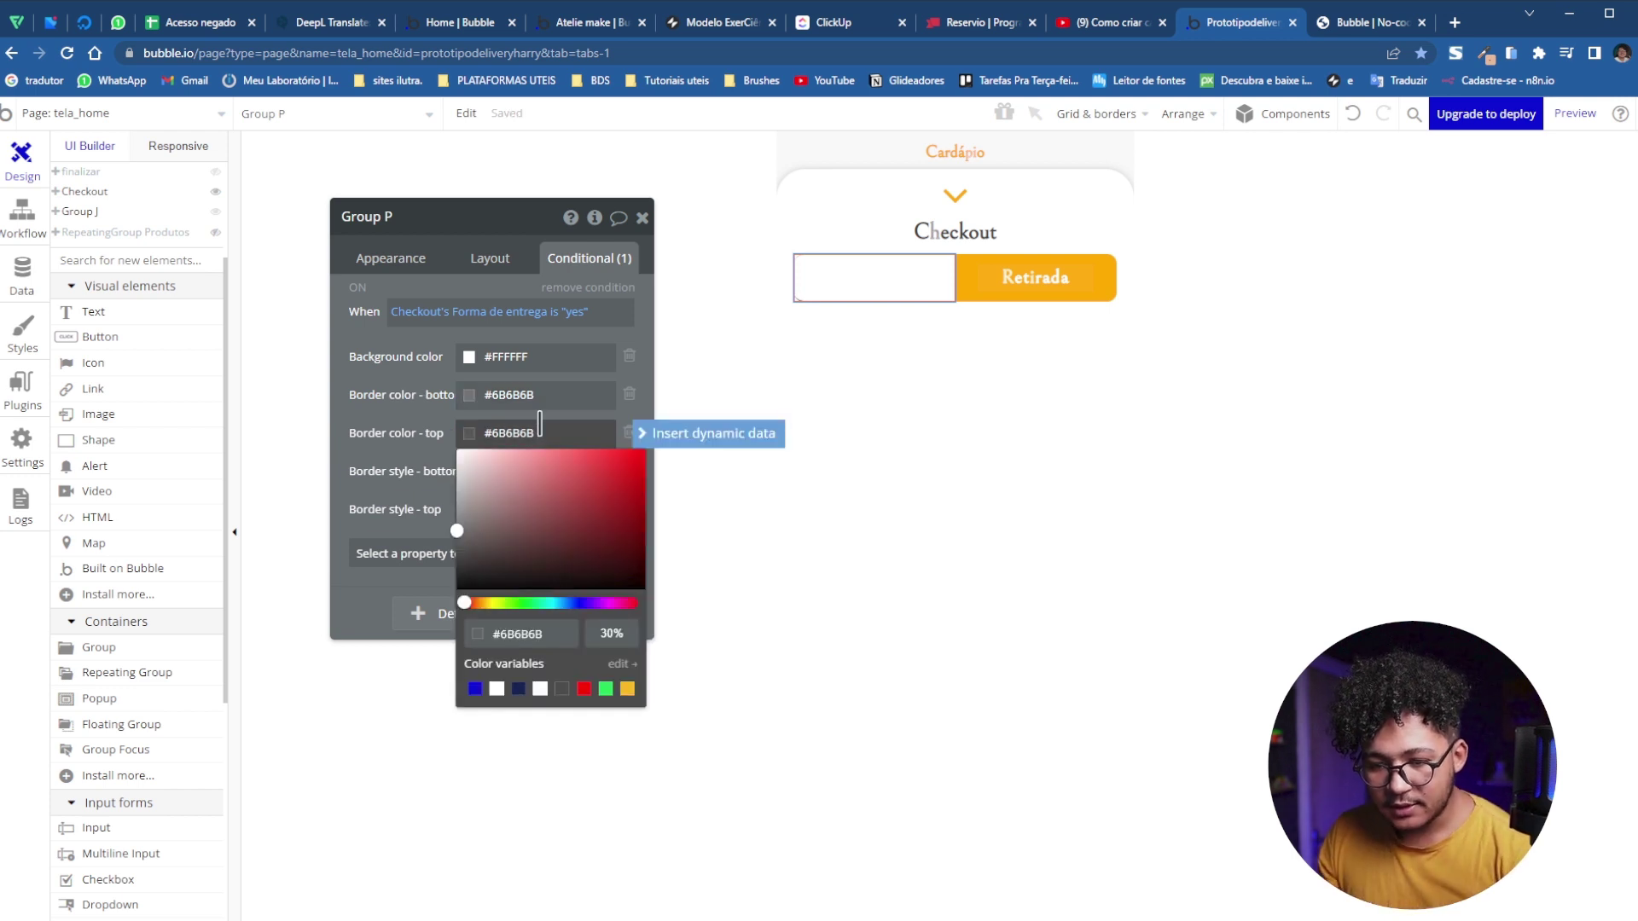
left_click_drag(540, 433, 375, 419)
left_click(376, 420)
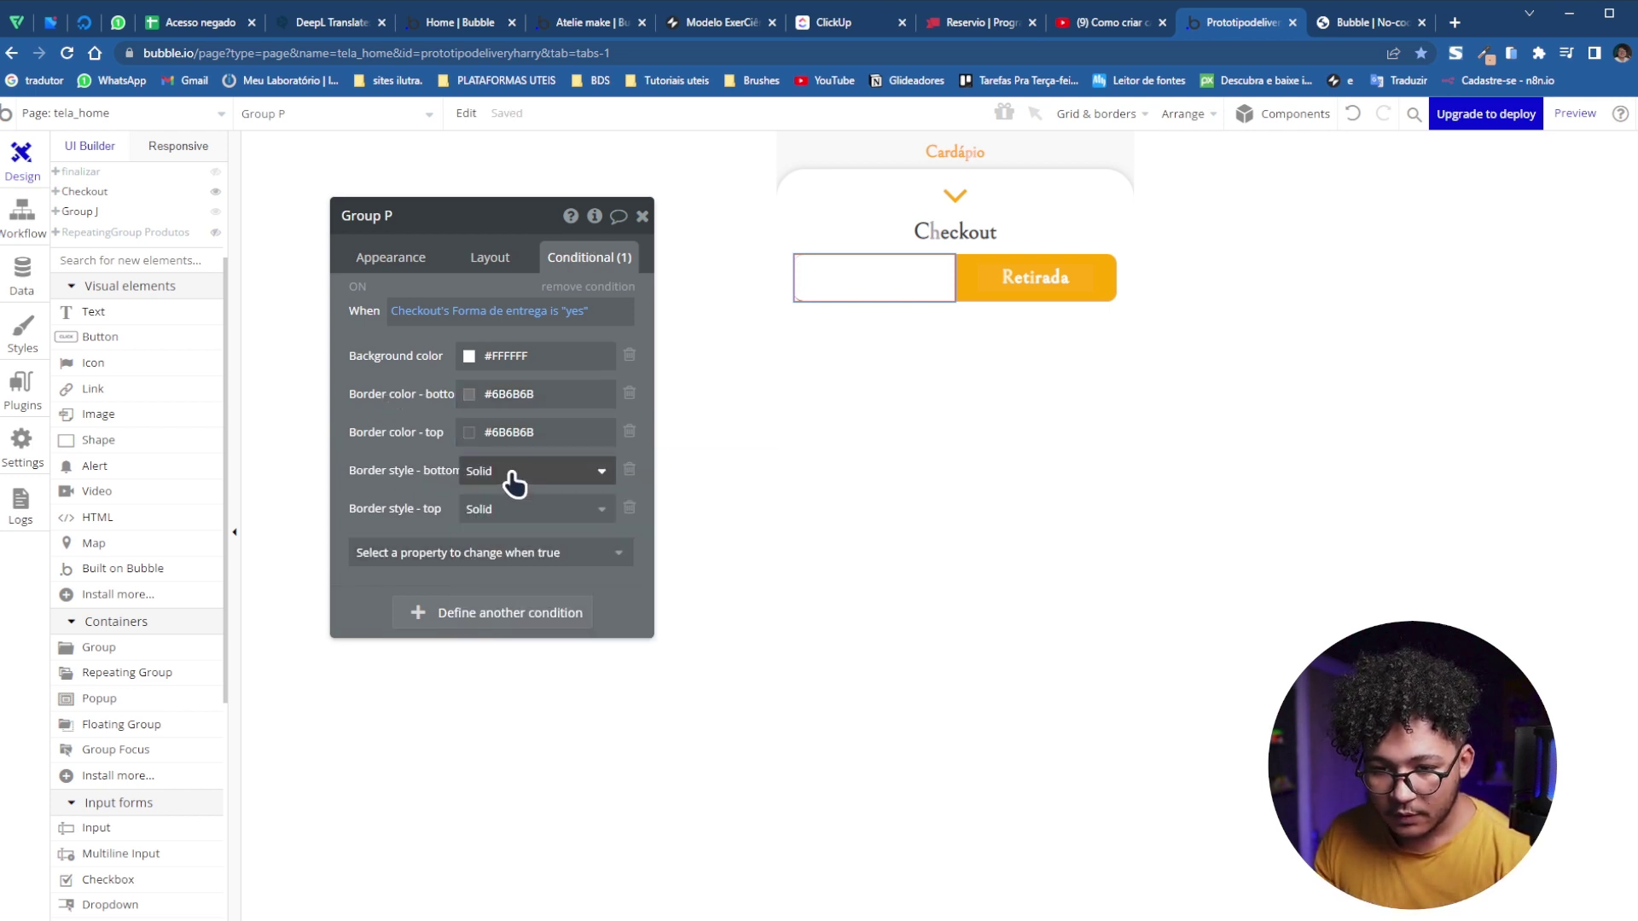
left_click(531, 396)
double_click(546, 594)
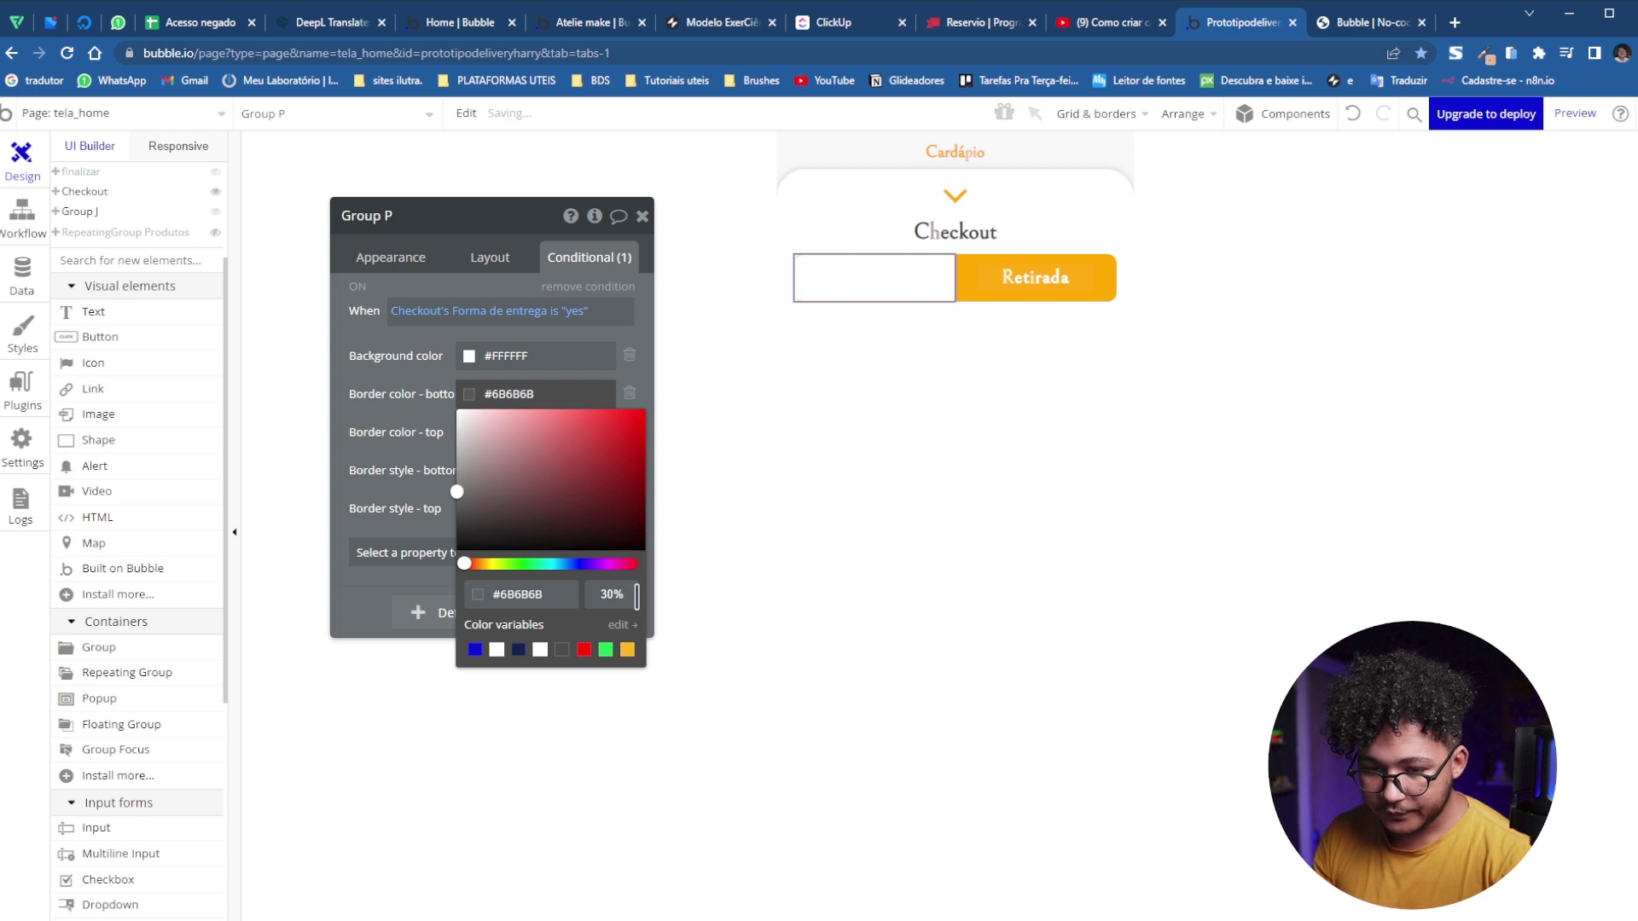
left_click(401, 384)
Add a left border style of Solid to the Entrega group's condition
left_click(500, 563)
scroll(514, 707, "down", 3)
scroll(517, 731, "up", 1)
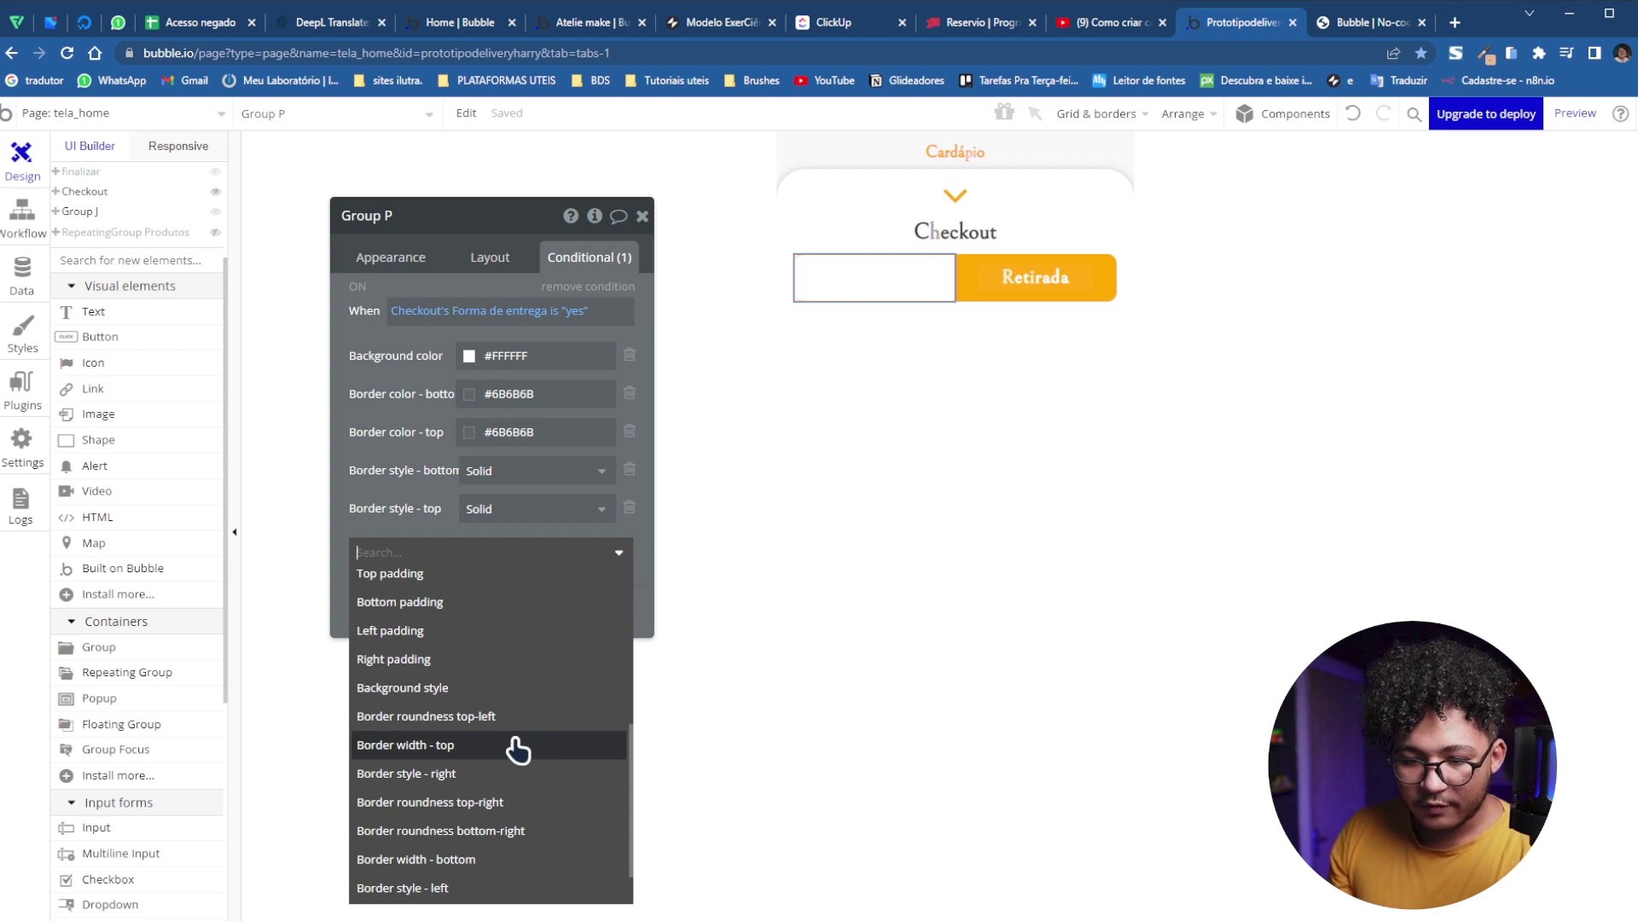
scroll(516, 750, "down", 1)
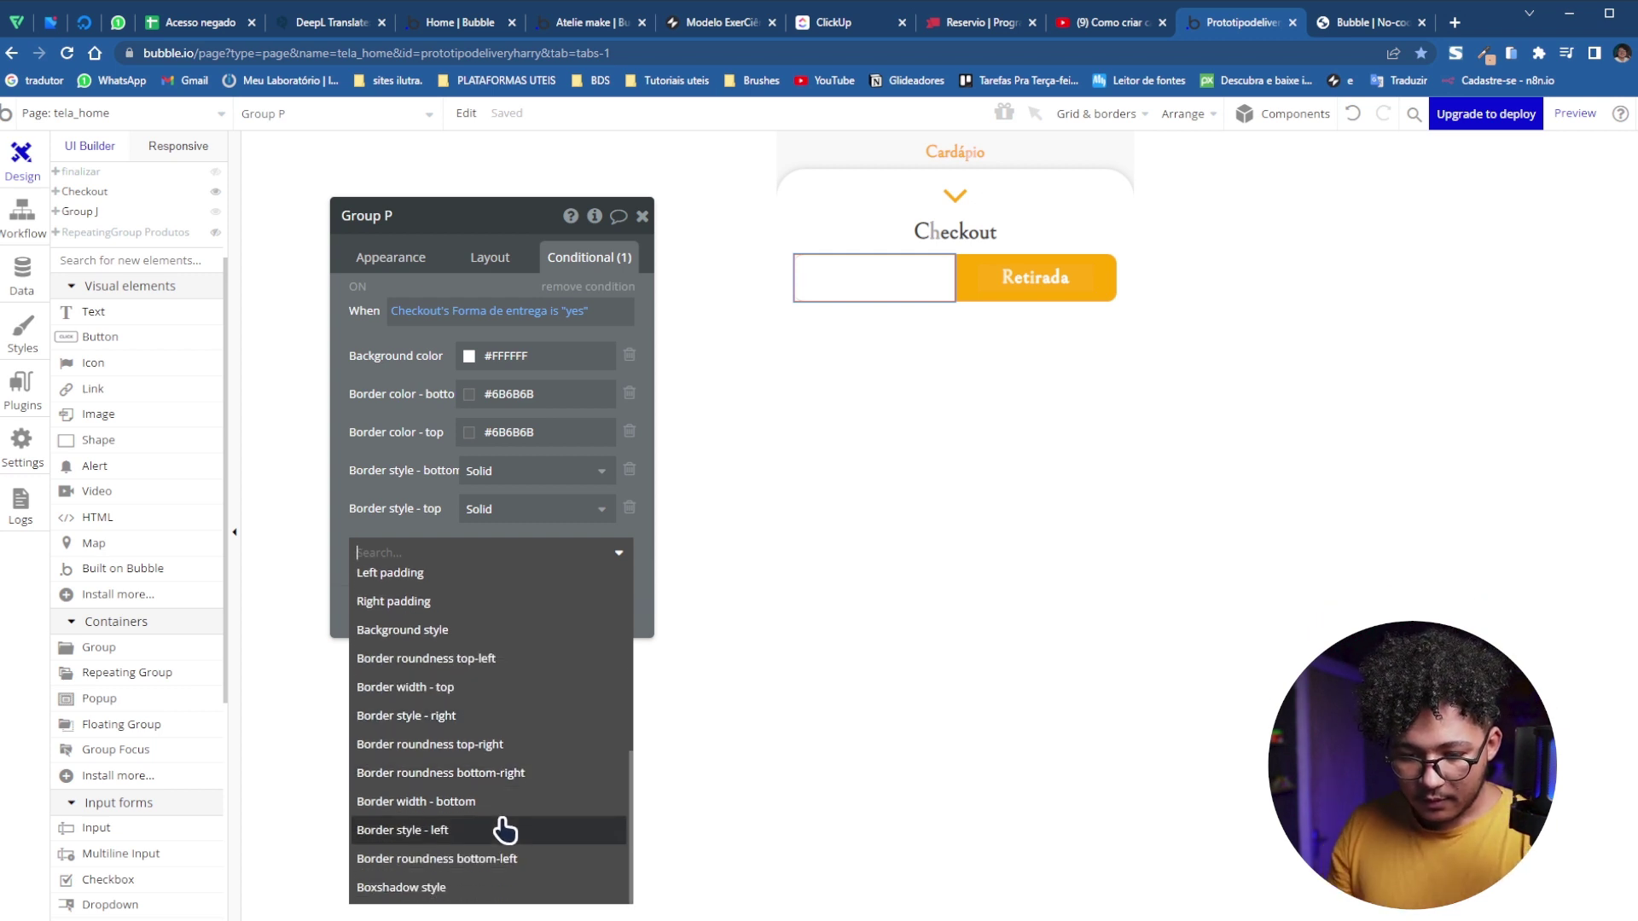
left_click(505, 829)
left_click(540, 512)
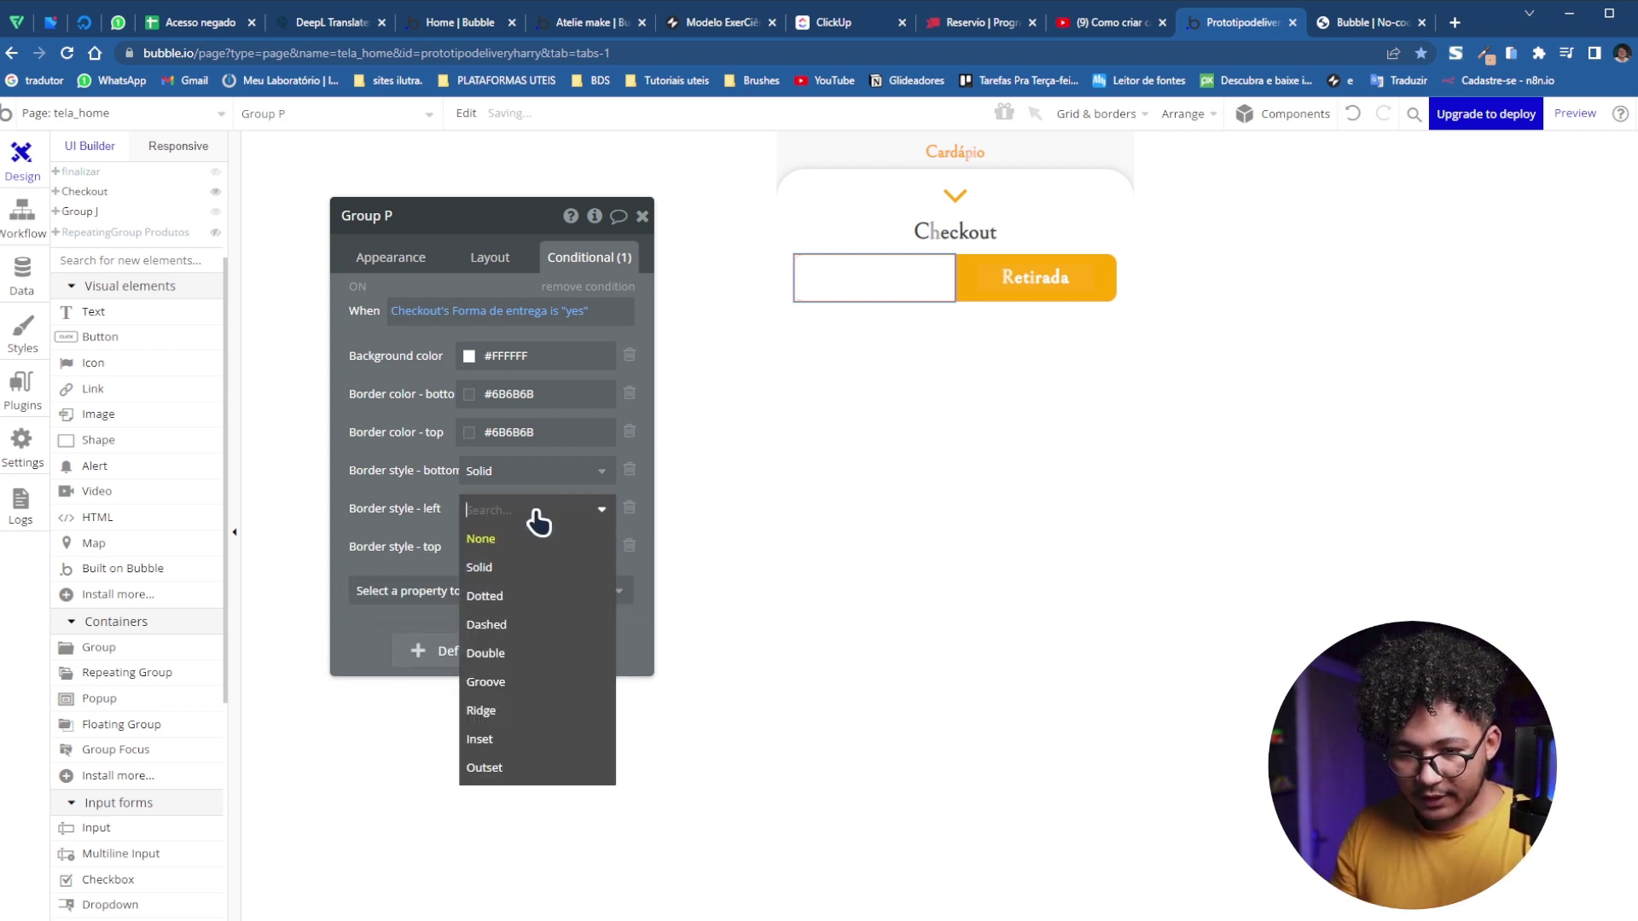
left_click(523, 567)
Add a left border color of #6B6B6B at 30% opacity to the Entrega group's condition
left_click(493, 597)
scroll(477, 849, "down", 5)
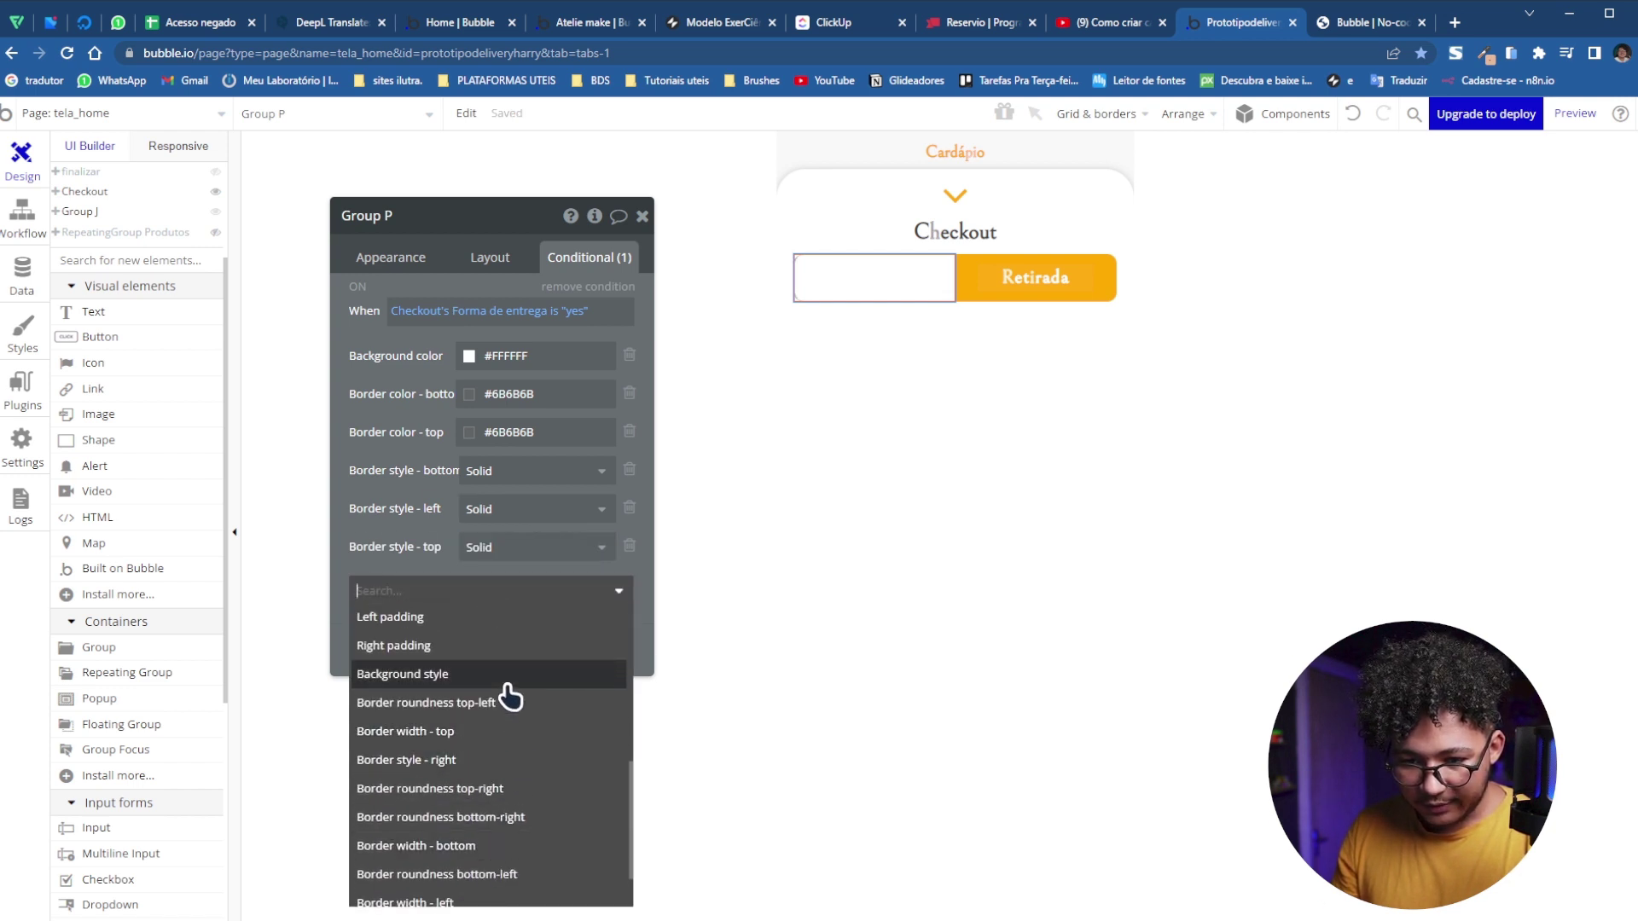
scroll(510, 697, "down", 2)
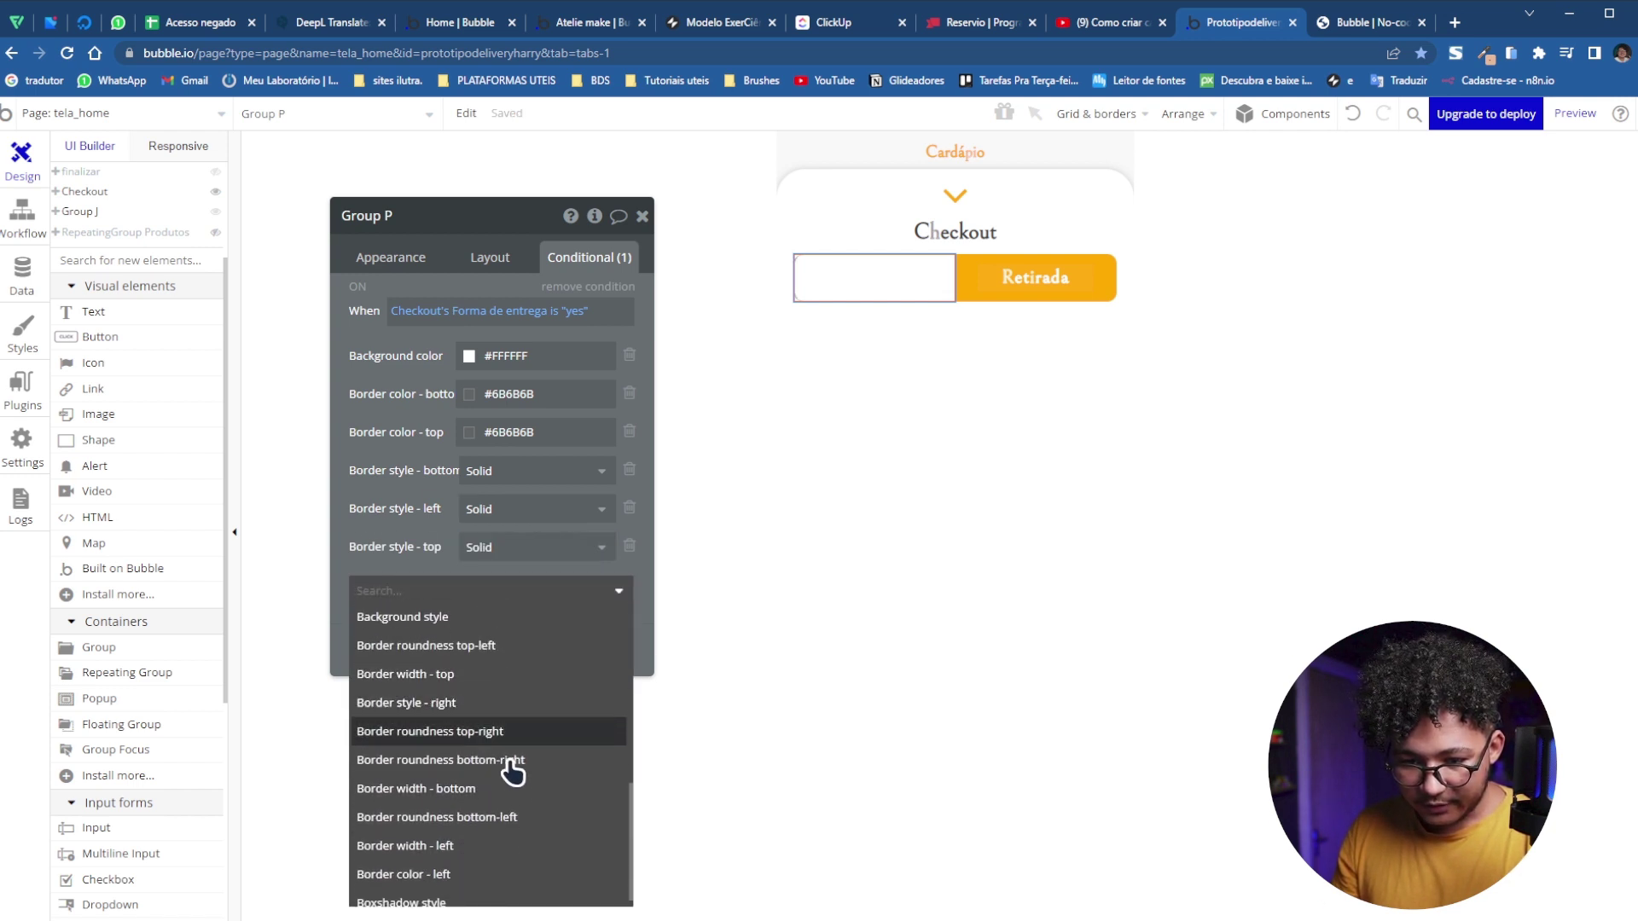
left_click(503, 863)
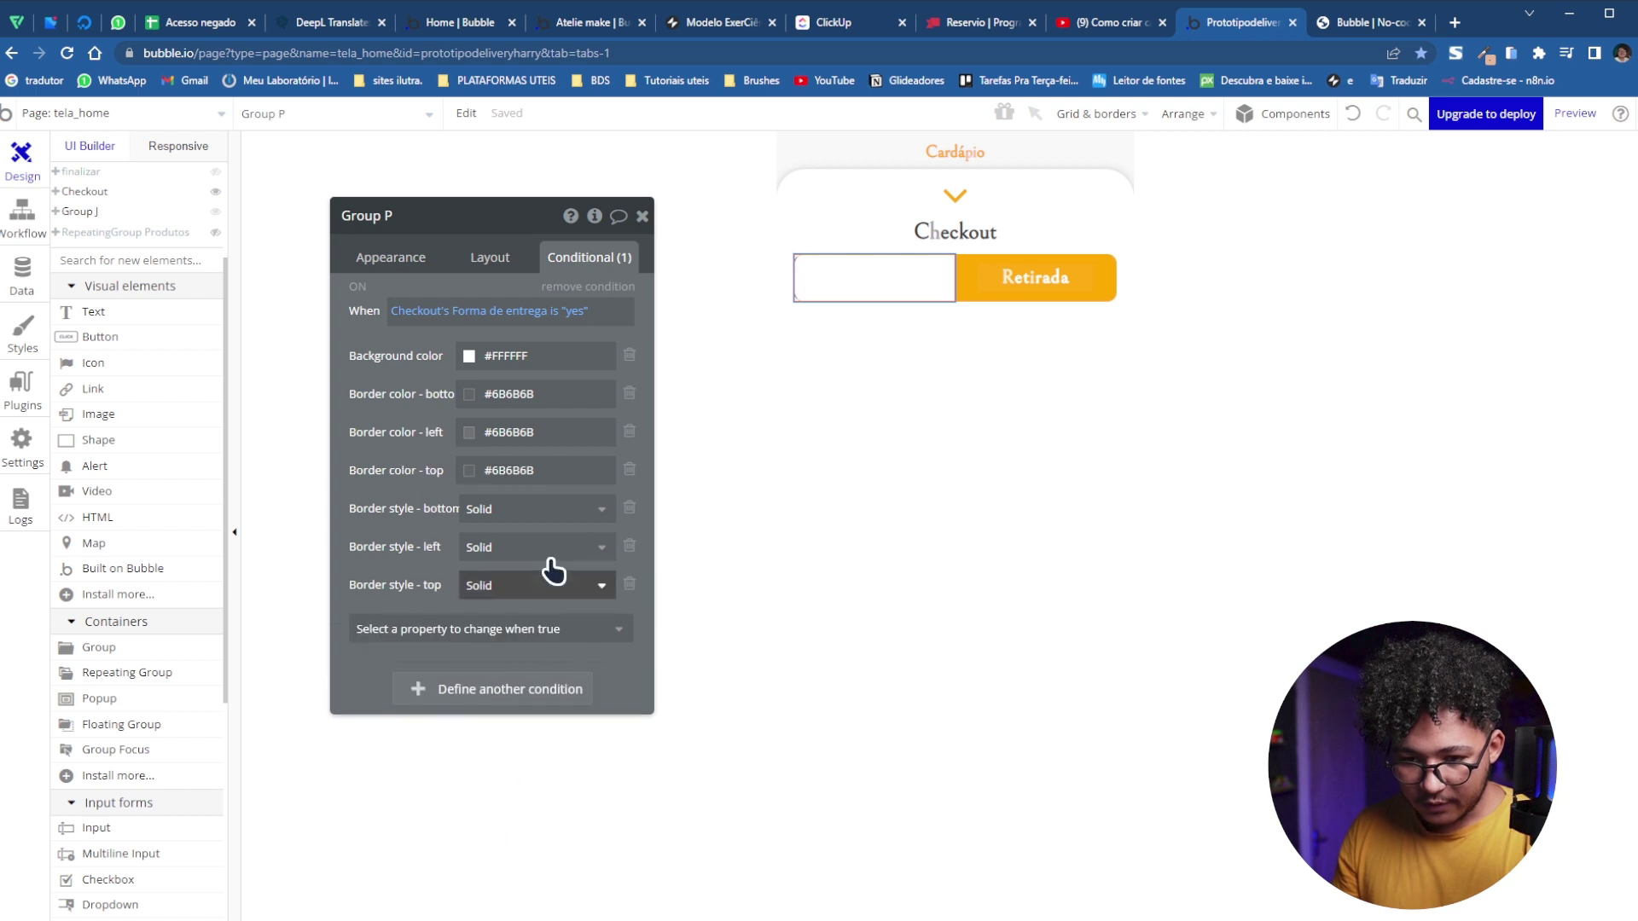
left_click(550, 468)
left_click(548, 431)
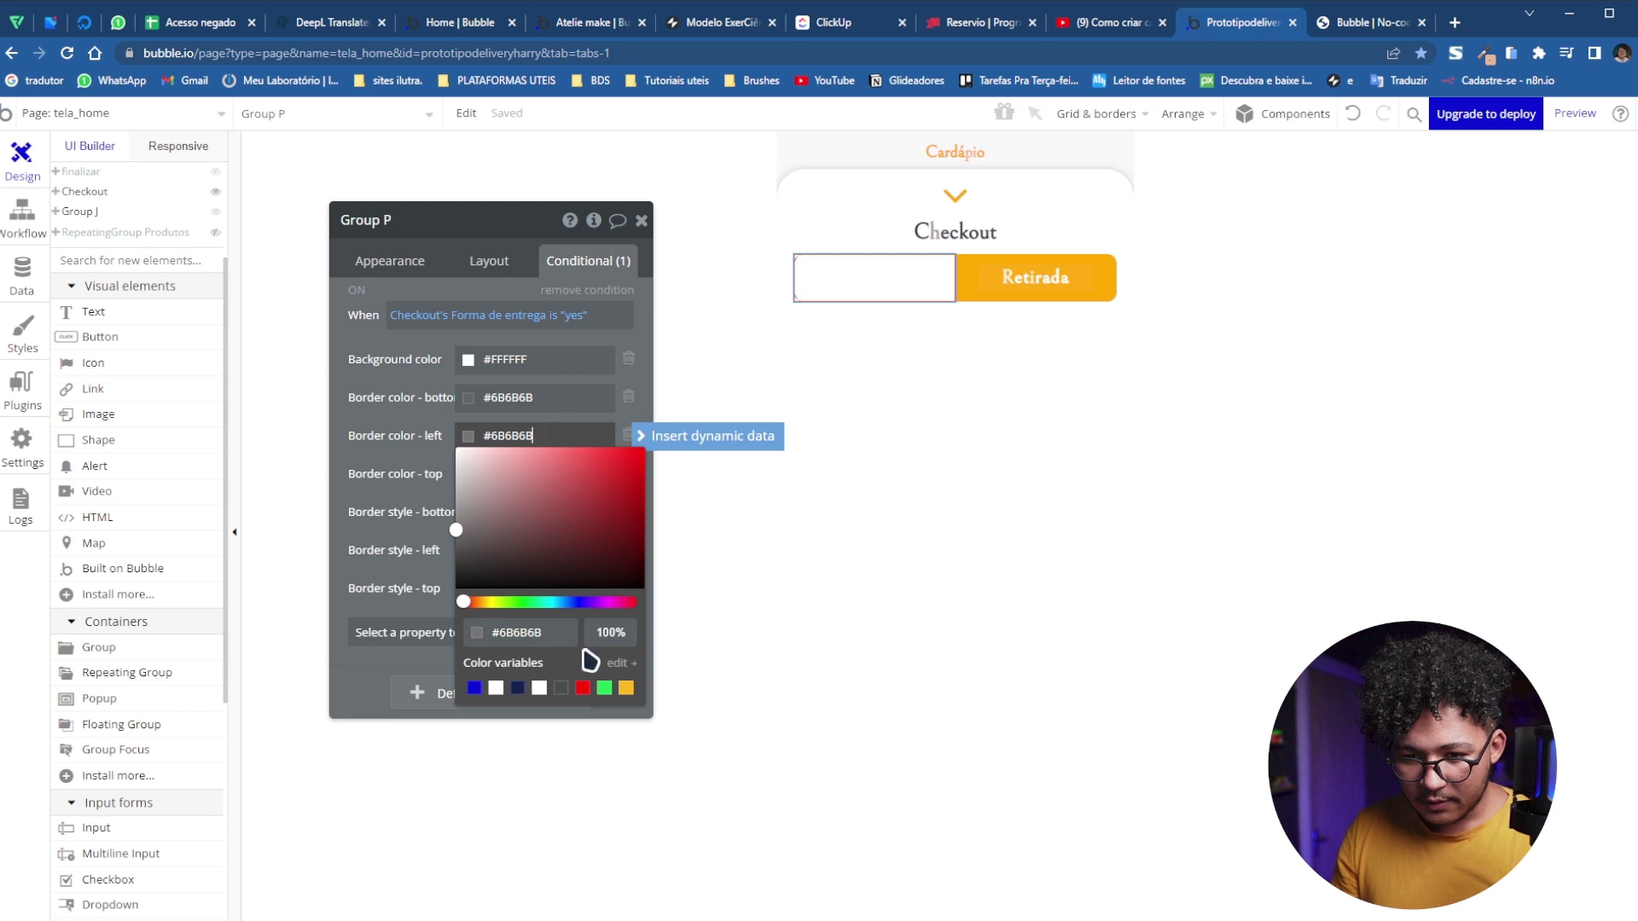
left_click(616, 634)
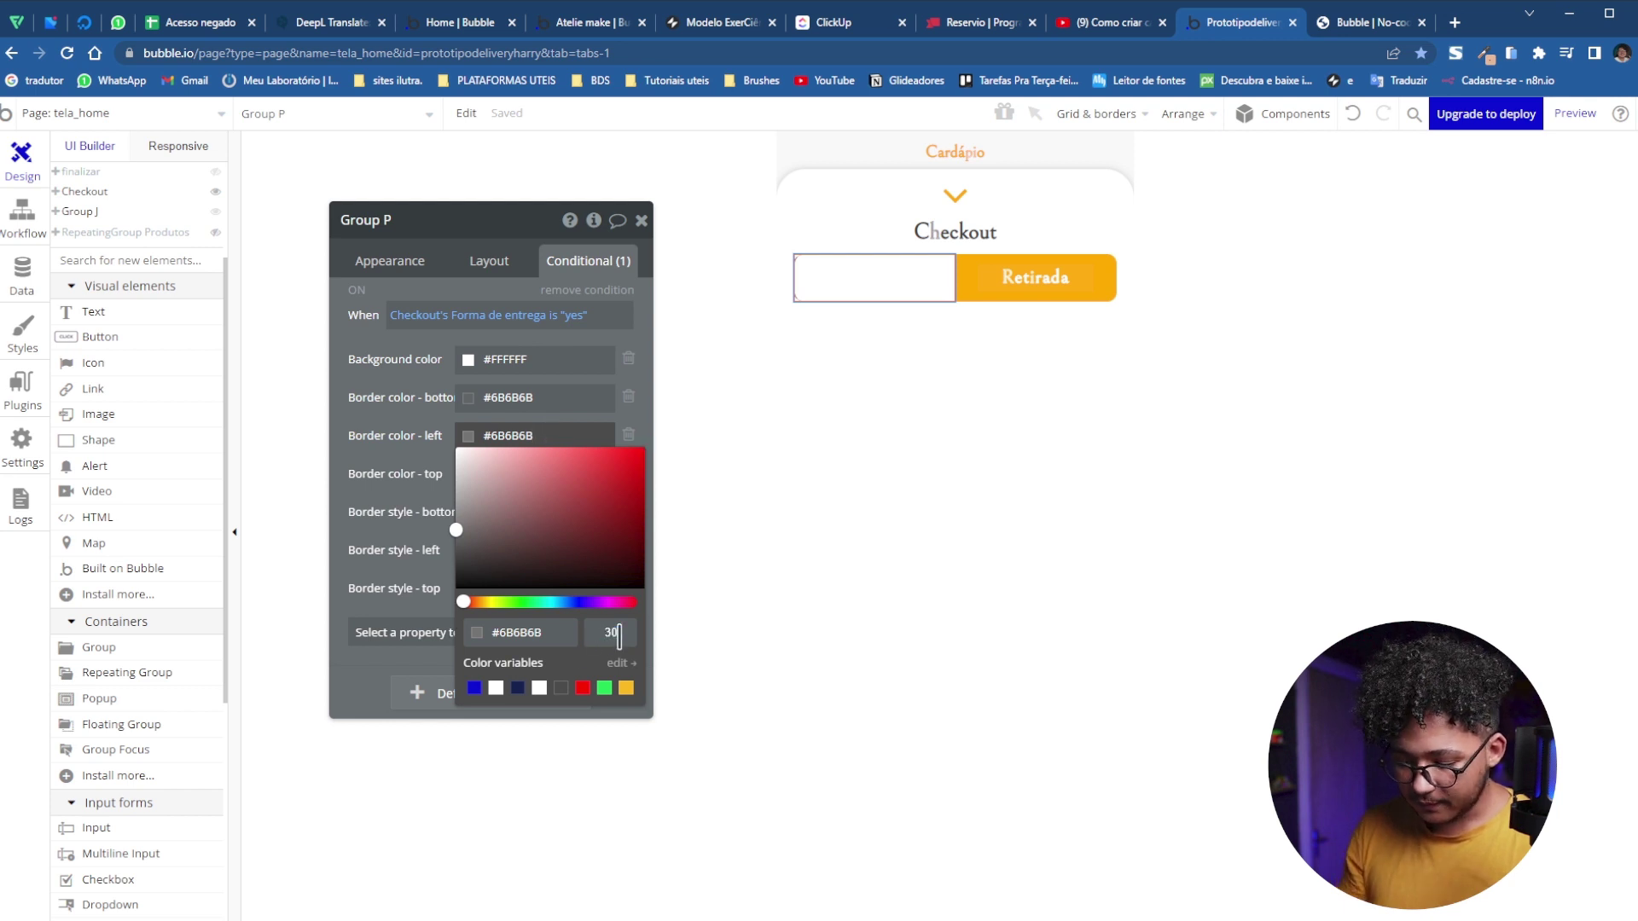
left_click(440, 415)
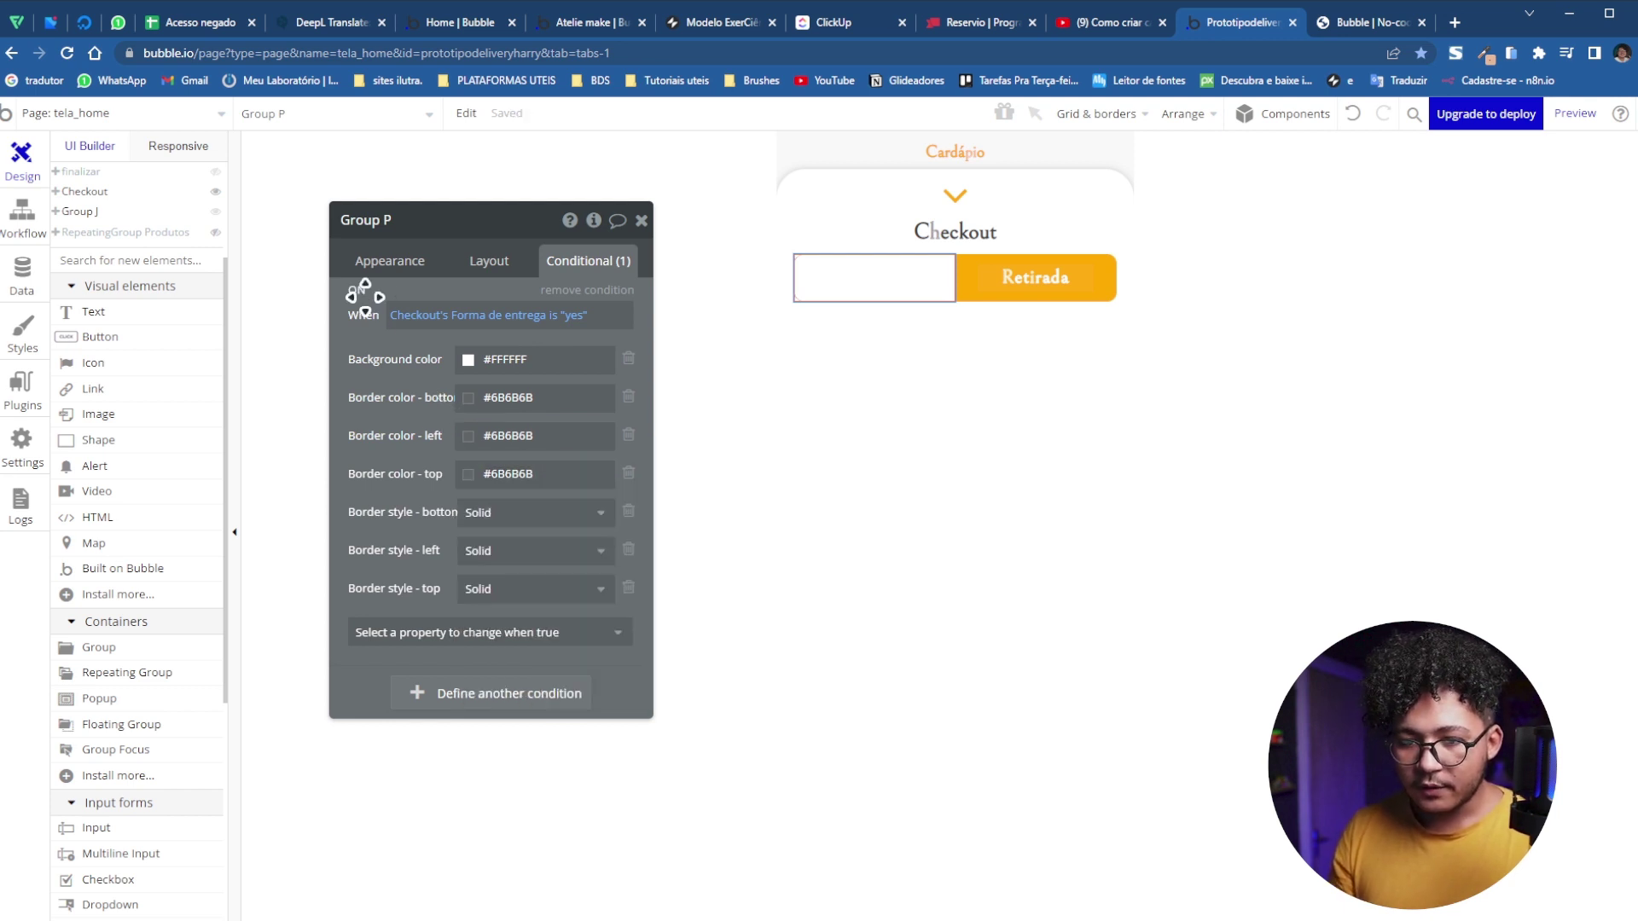
left_click(932, 376)
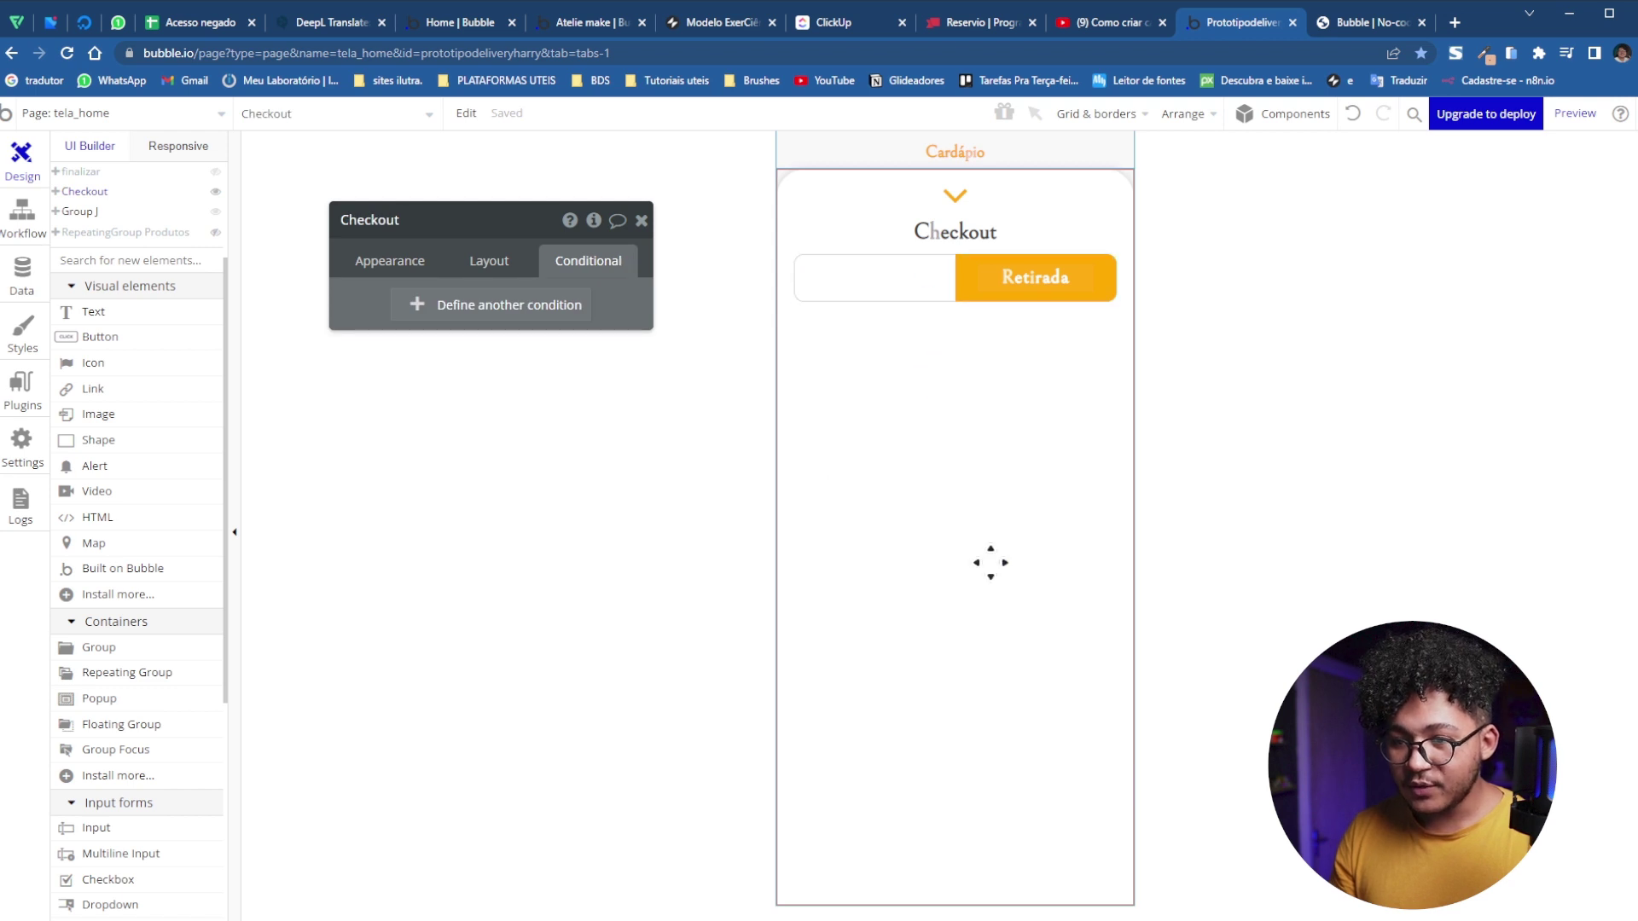
Copy the Entrega group's condition and paste it onto the Entrega text
left_click(941, 303)
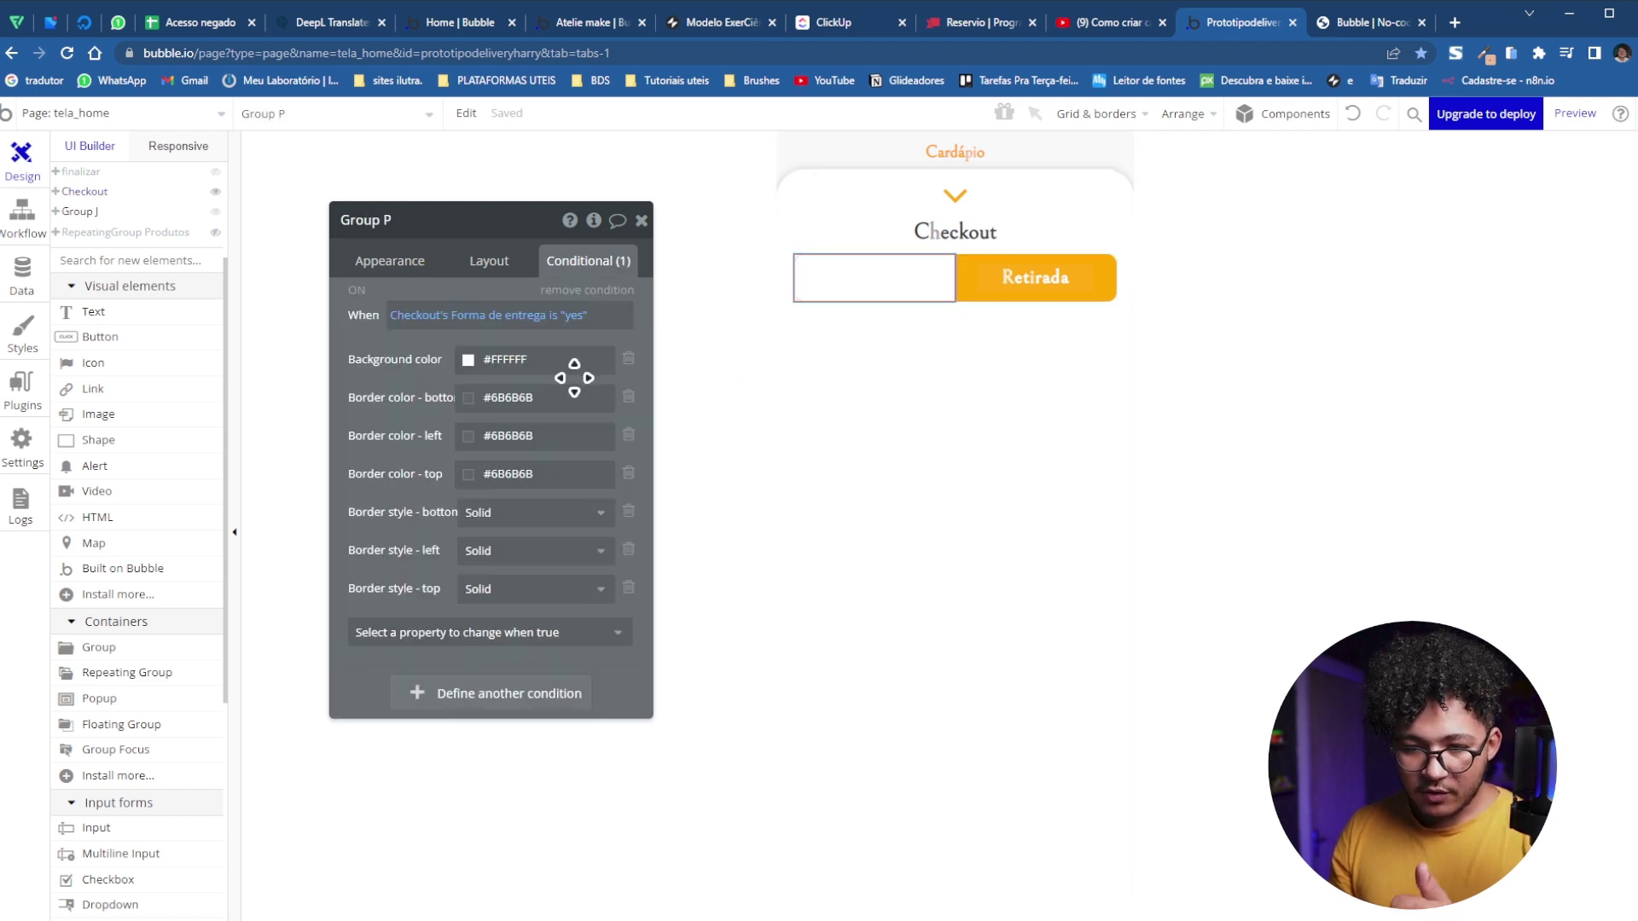
right_click(479, 289)
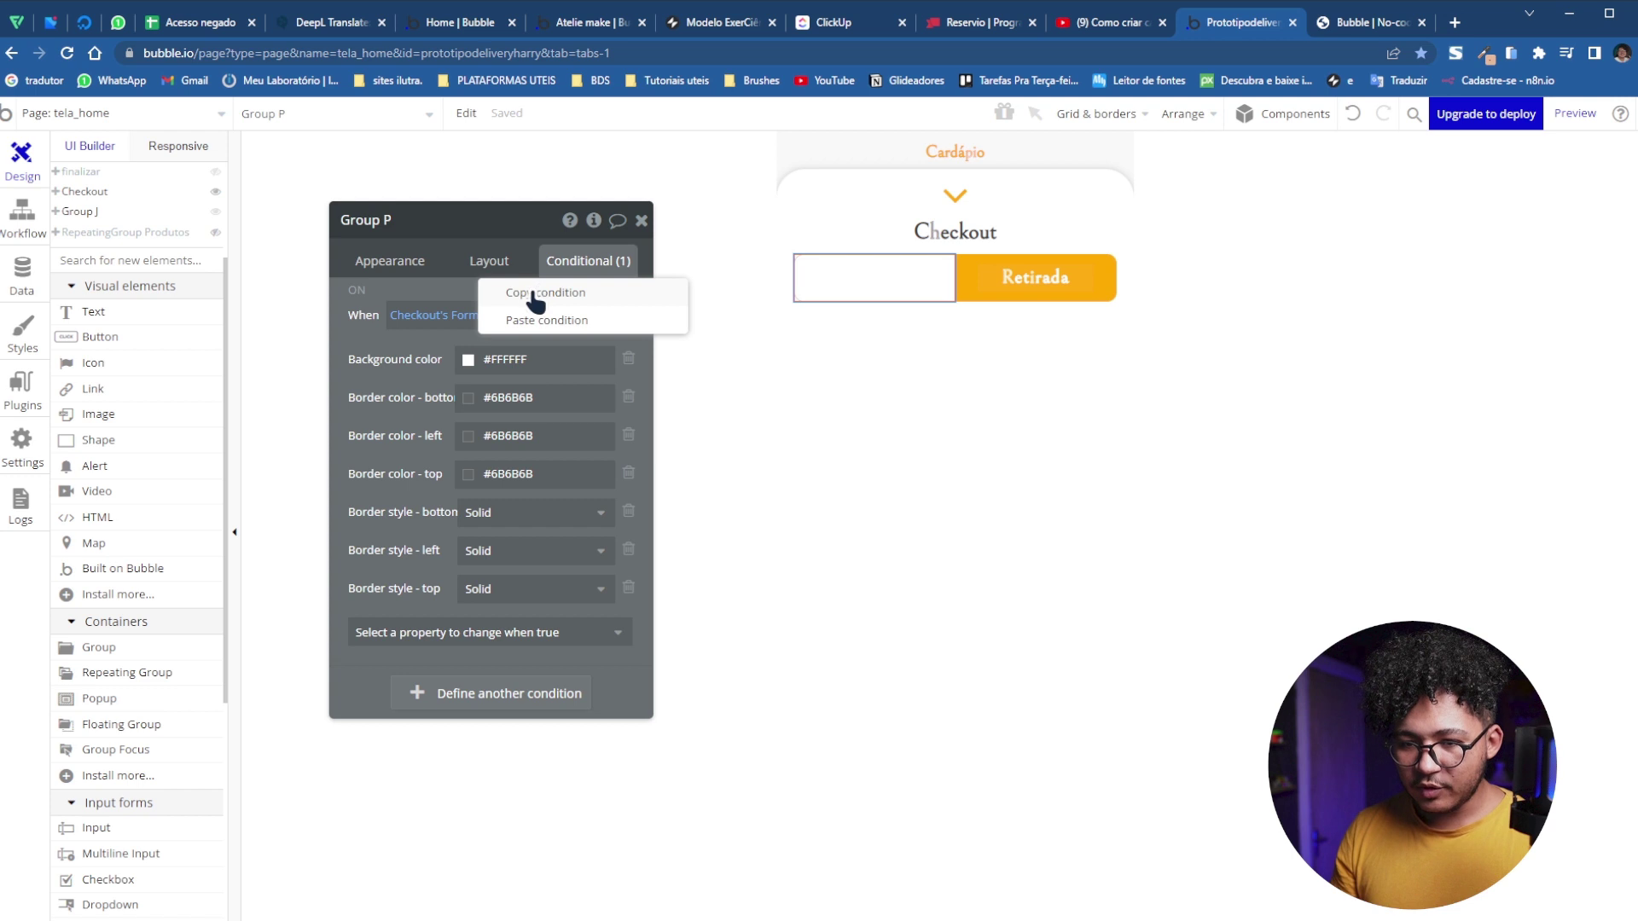
left_click(533, 292)
left_click(852, 289)
right_click(622, 303)
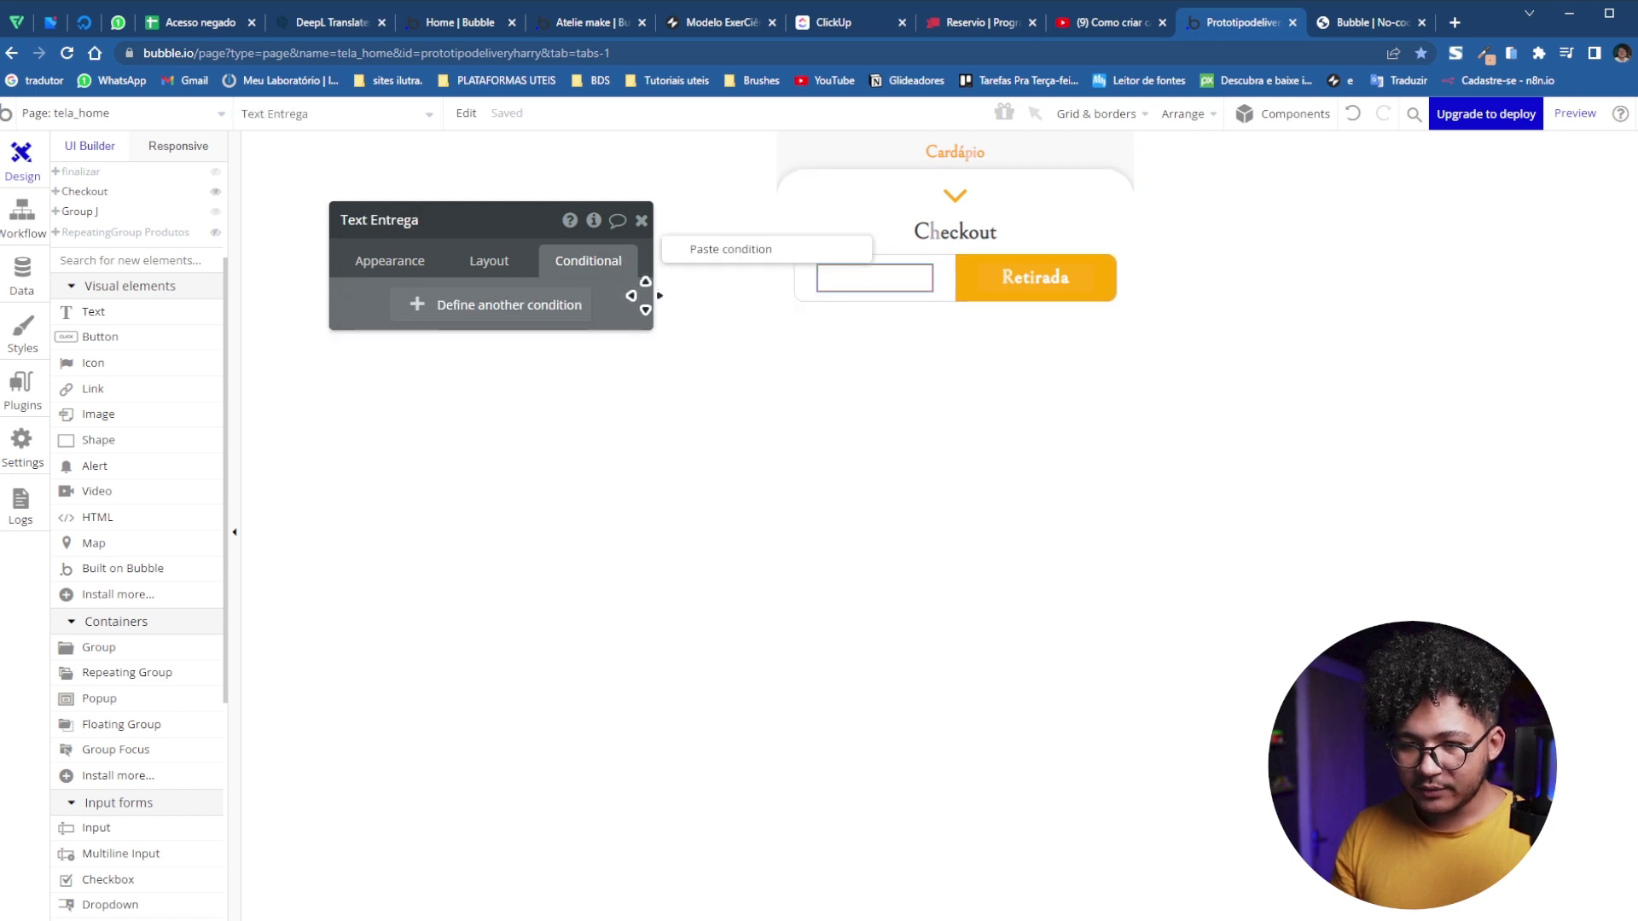
left_click(688, 256)
Add a font color of #6B6B6B to the Entrega text's condition and preview it switched on
left_click(555, 368)
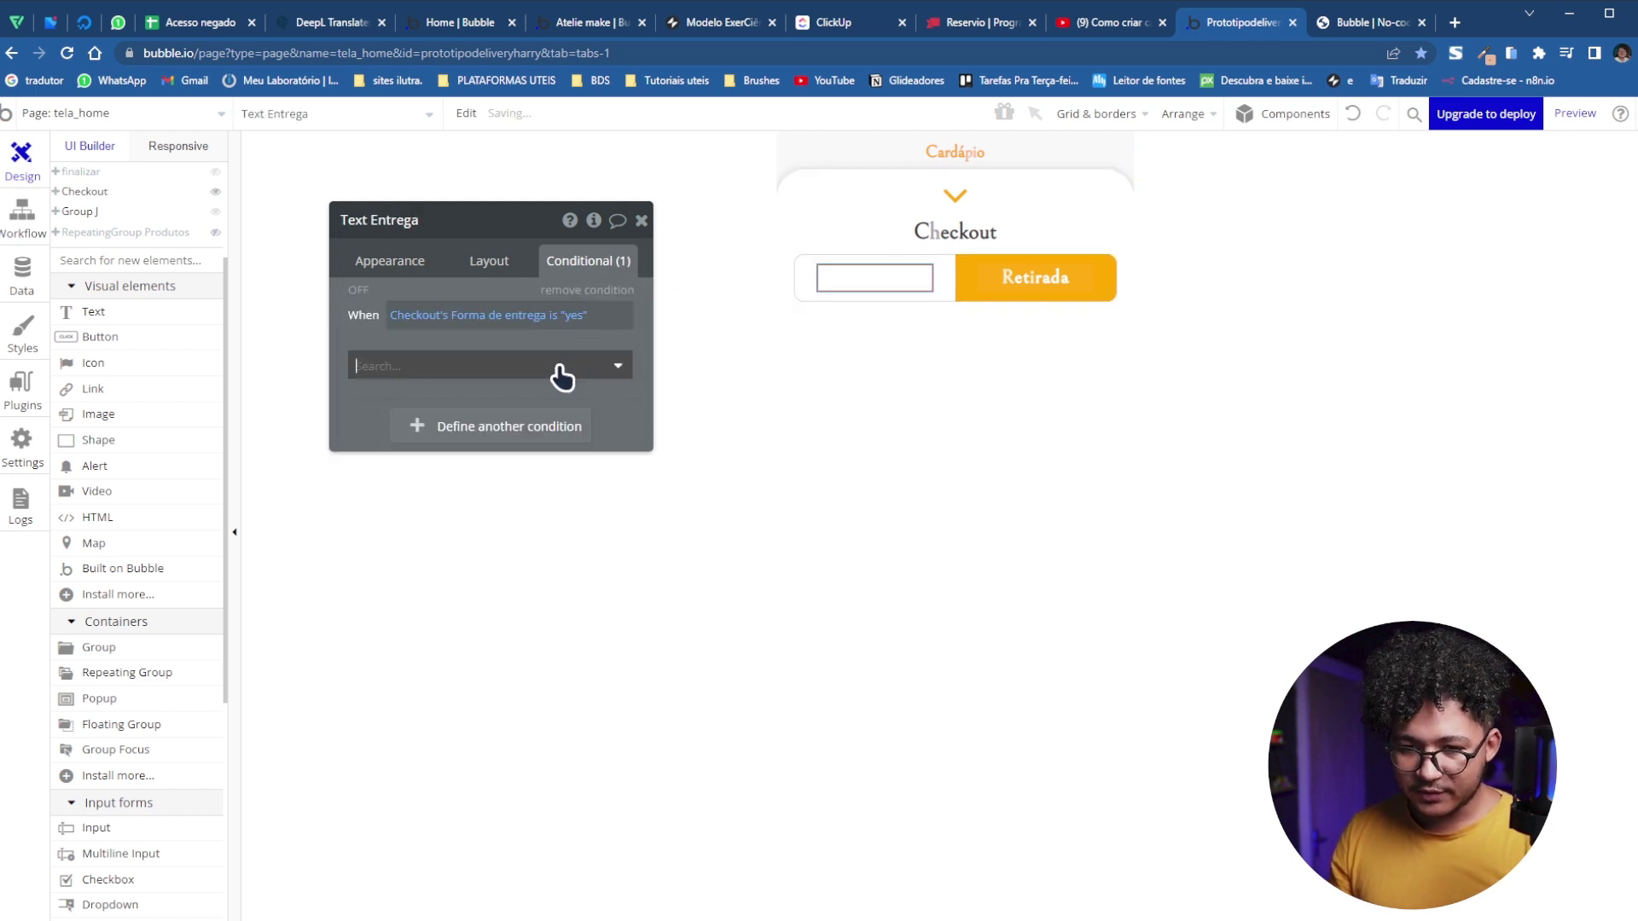
scroll(518, 621, "down", 5)
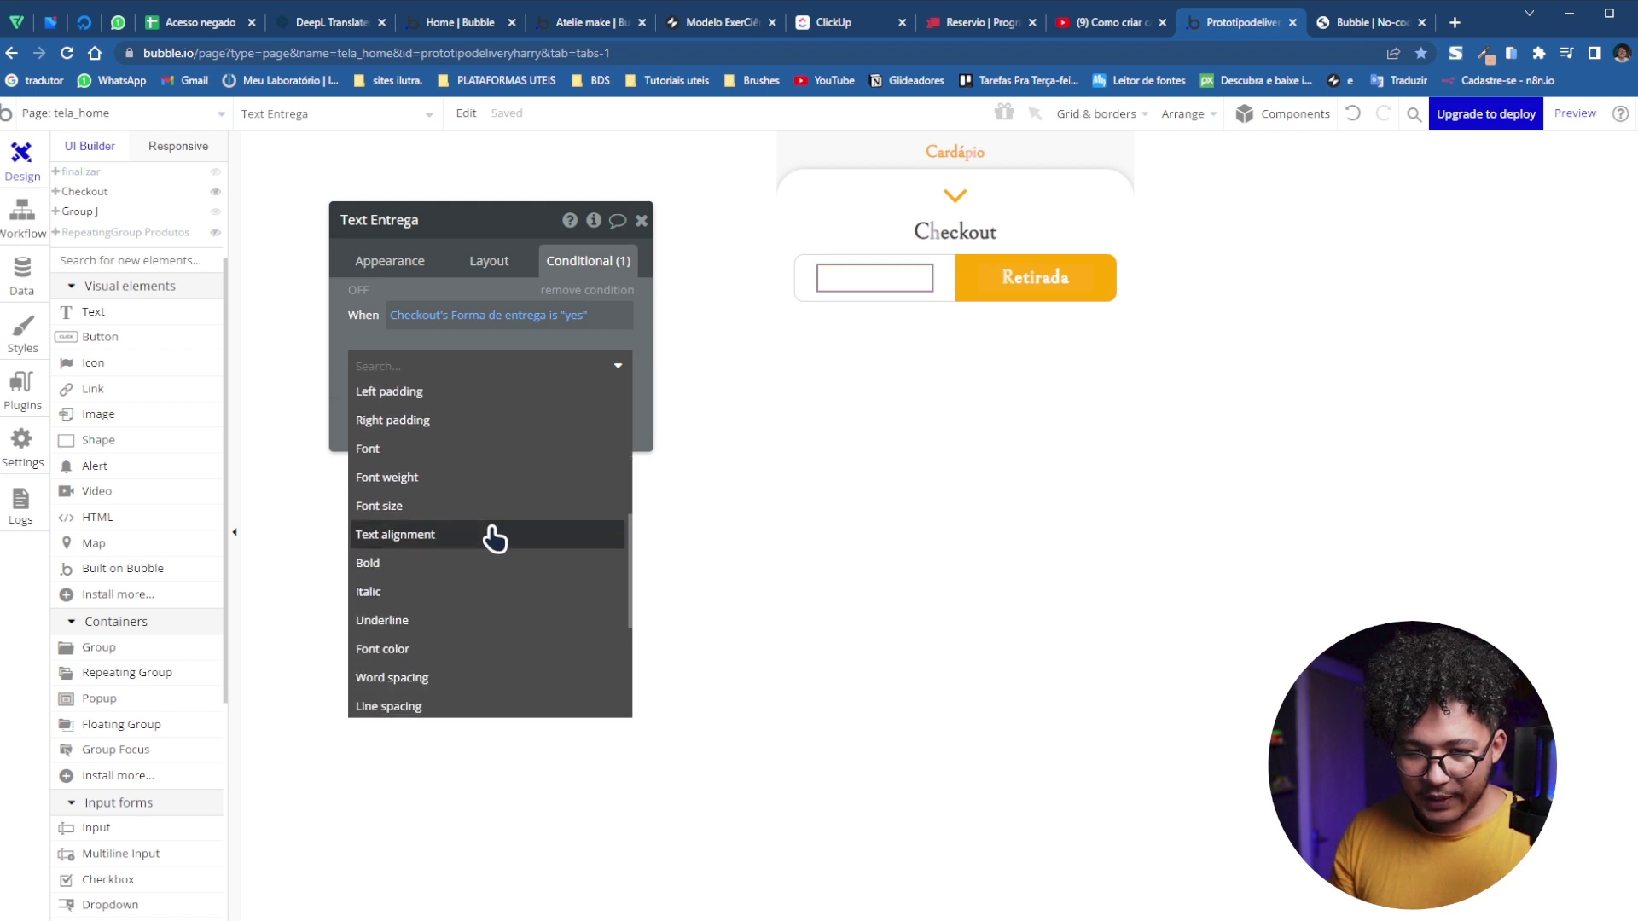
left_click(430, 647)
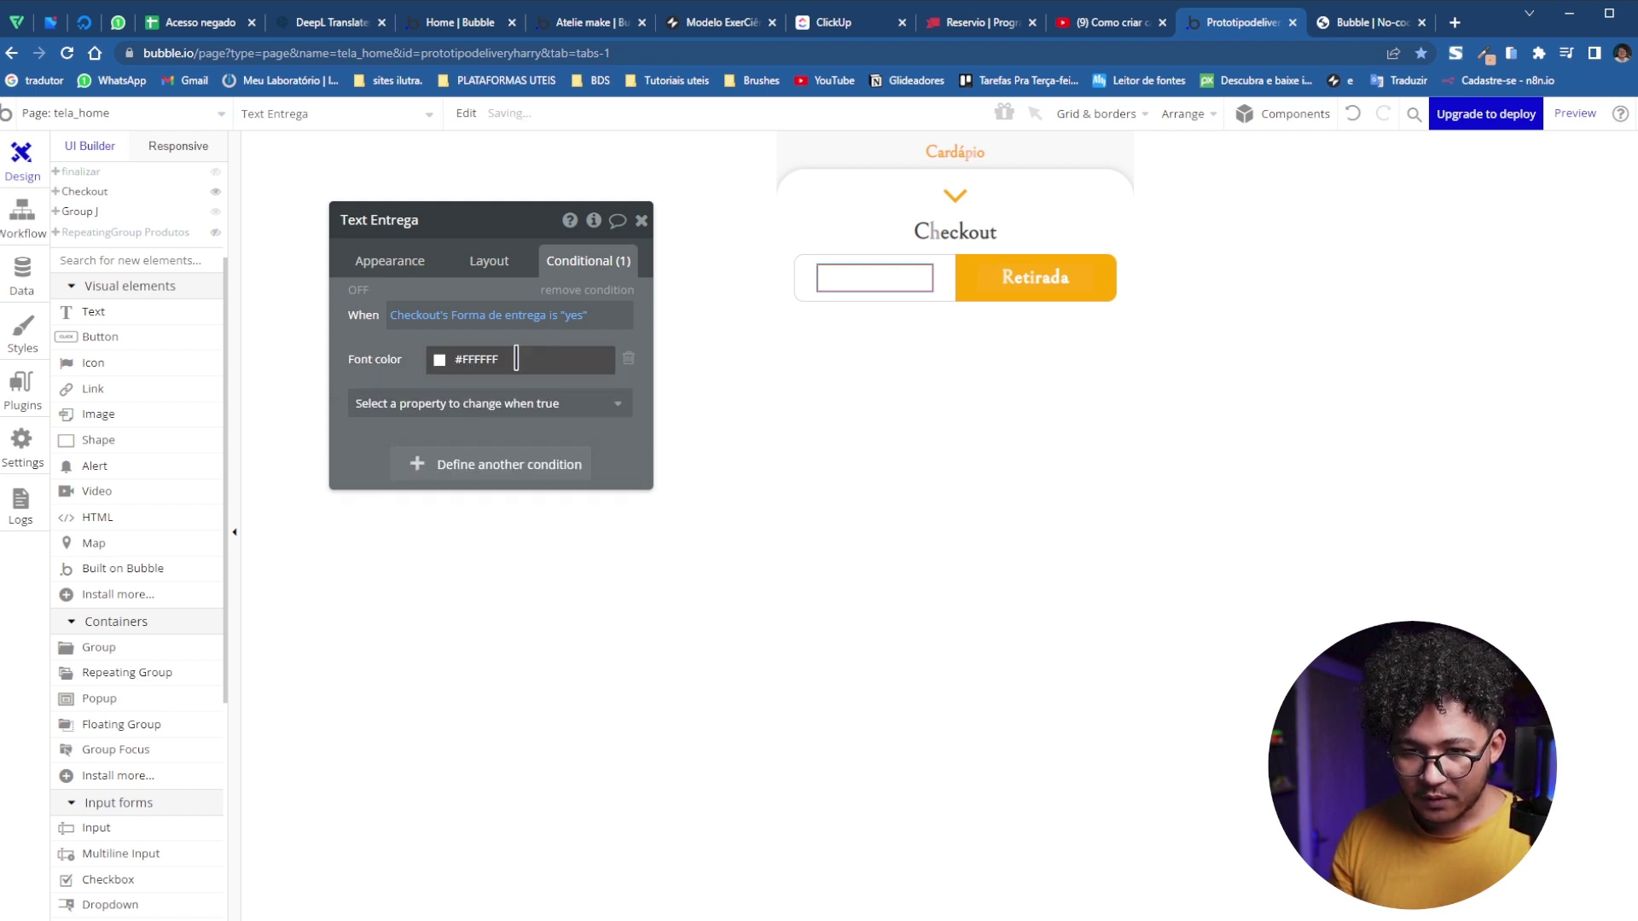
left_click(529, 359)
left_click_drag(436, 418, 418, 455)
left_click(488, 560)
type("#6B6B6B")
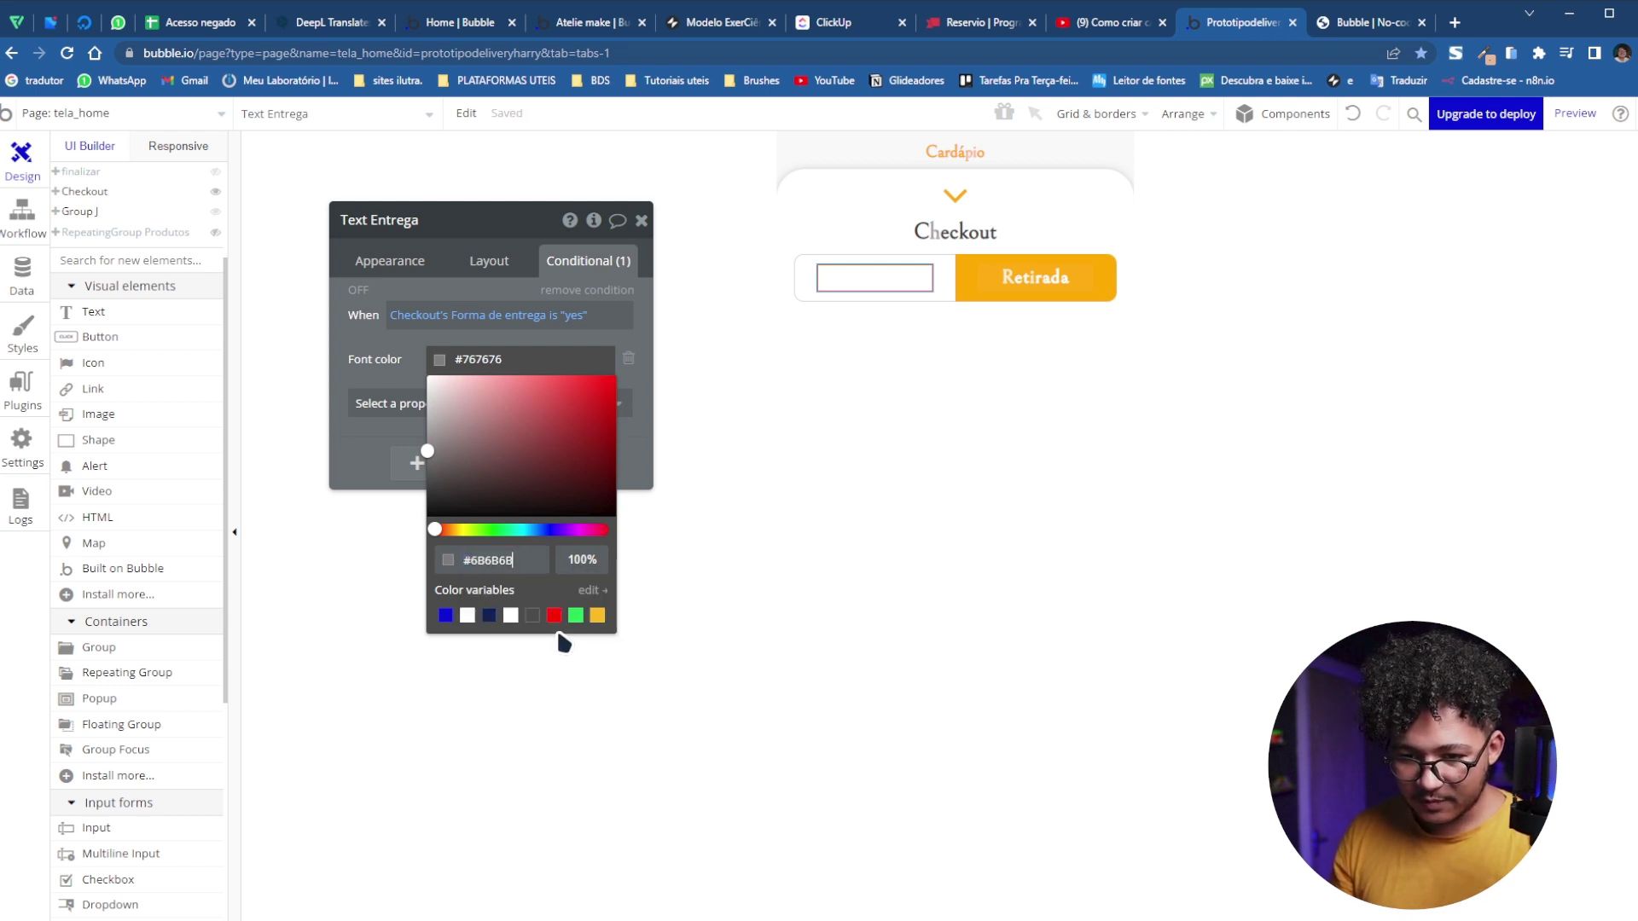
left_click(393, 368)
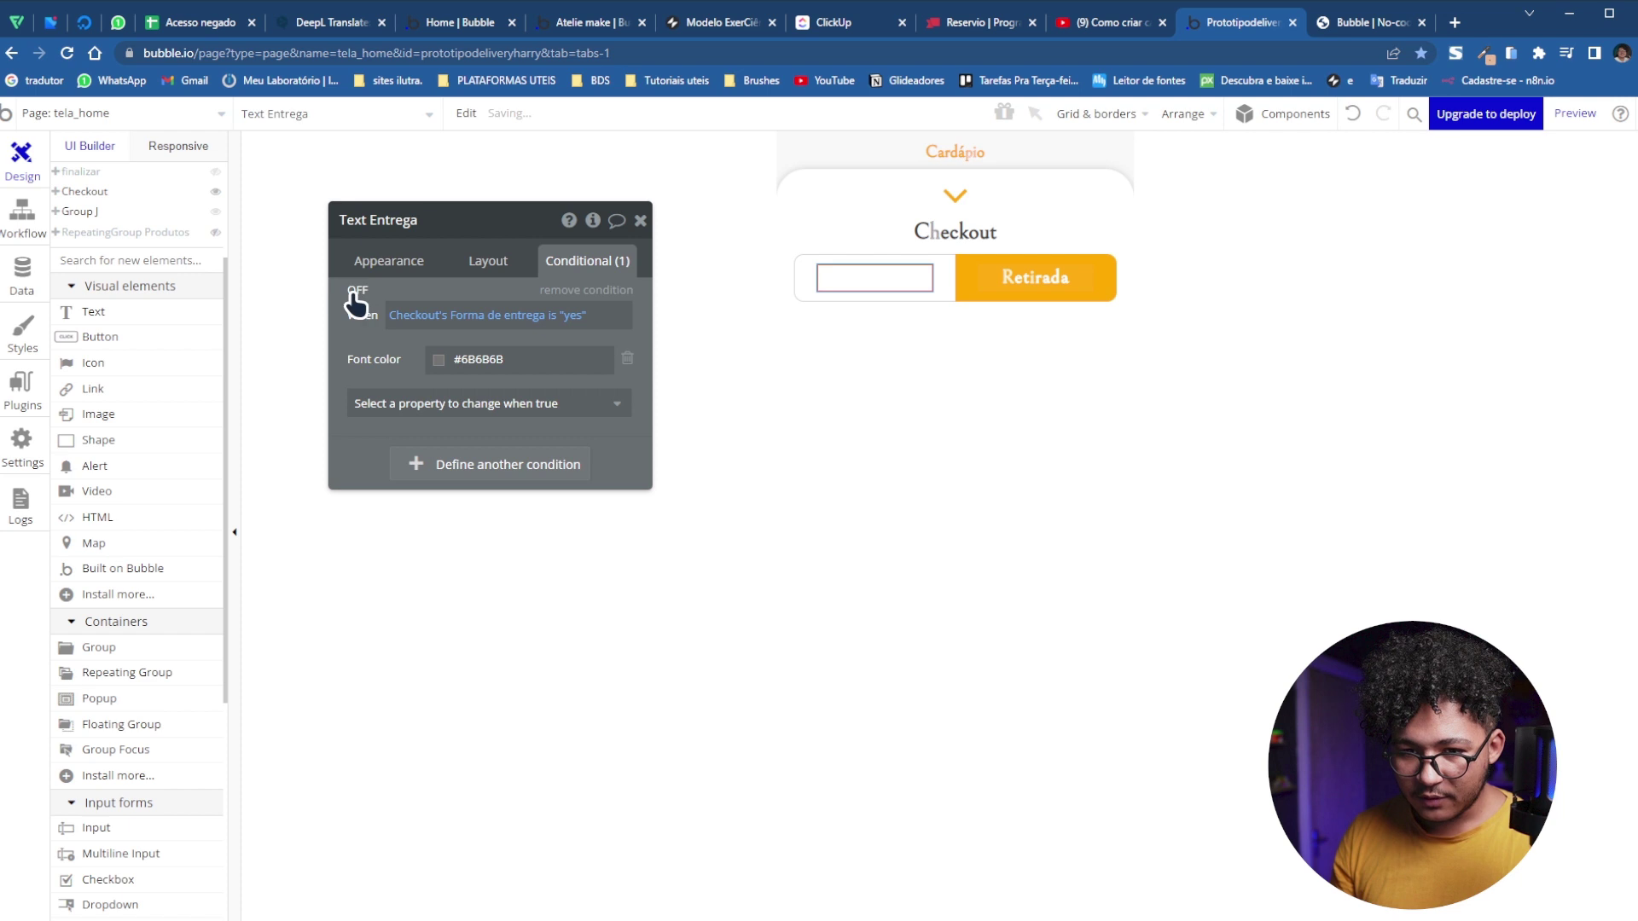
left_click(958, 417)
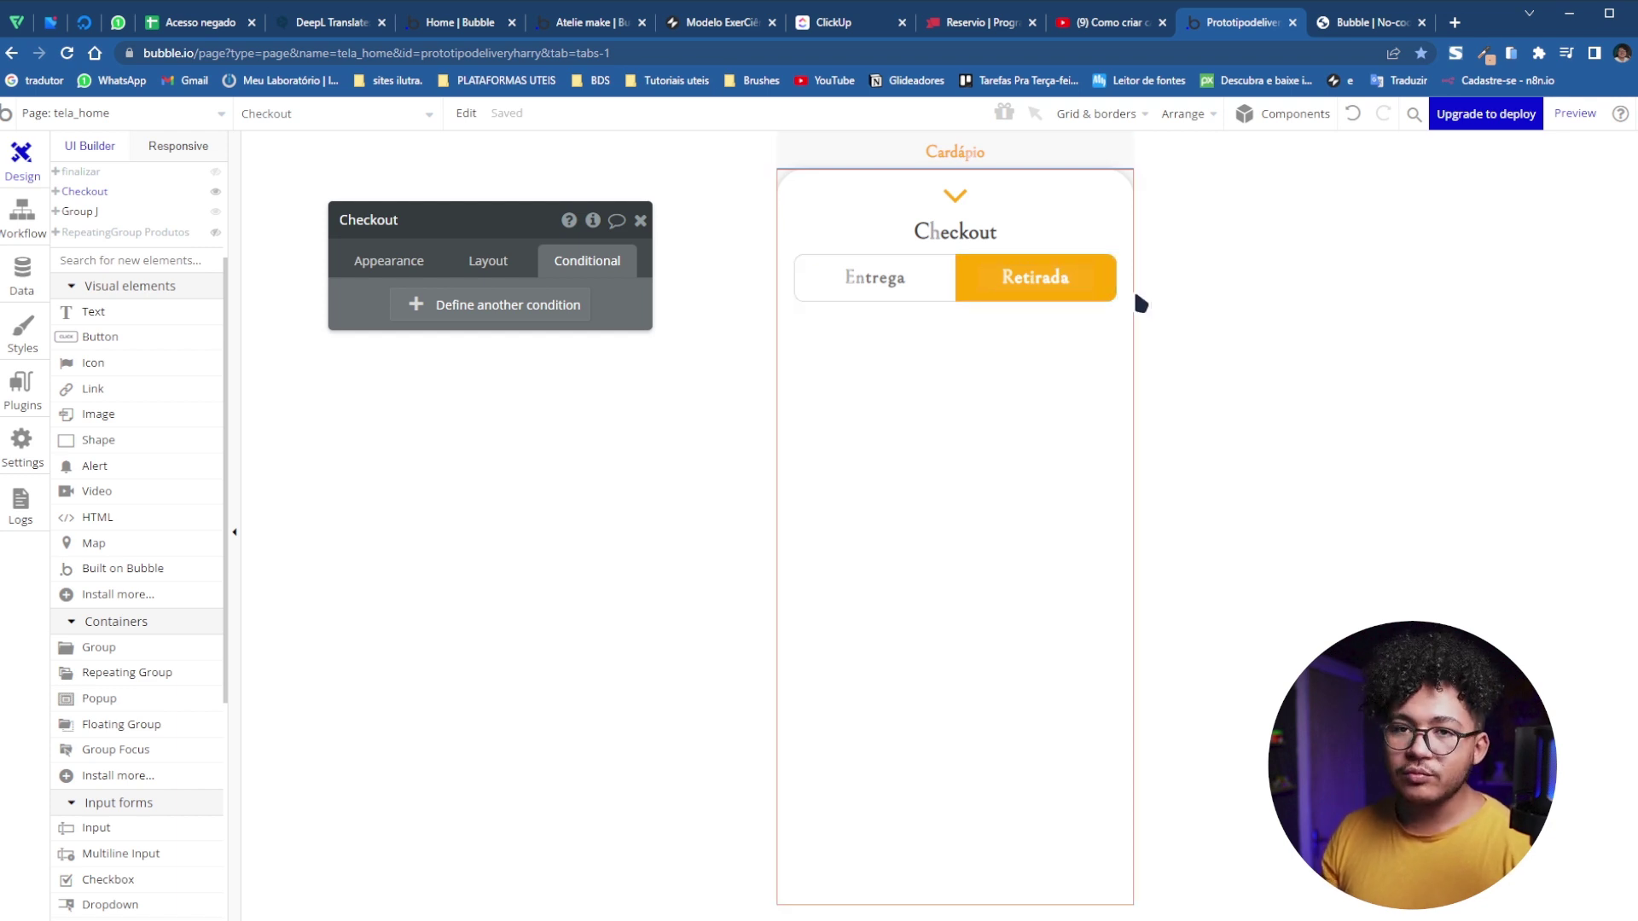
Change the Entrega group's condition so it applies when Checkout's Forma de entrega is "no"
left_click(938, 285)
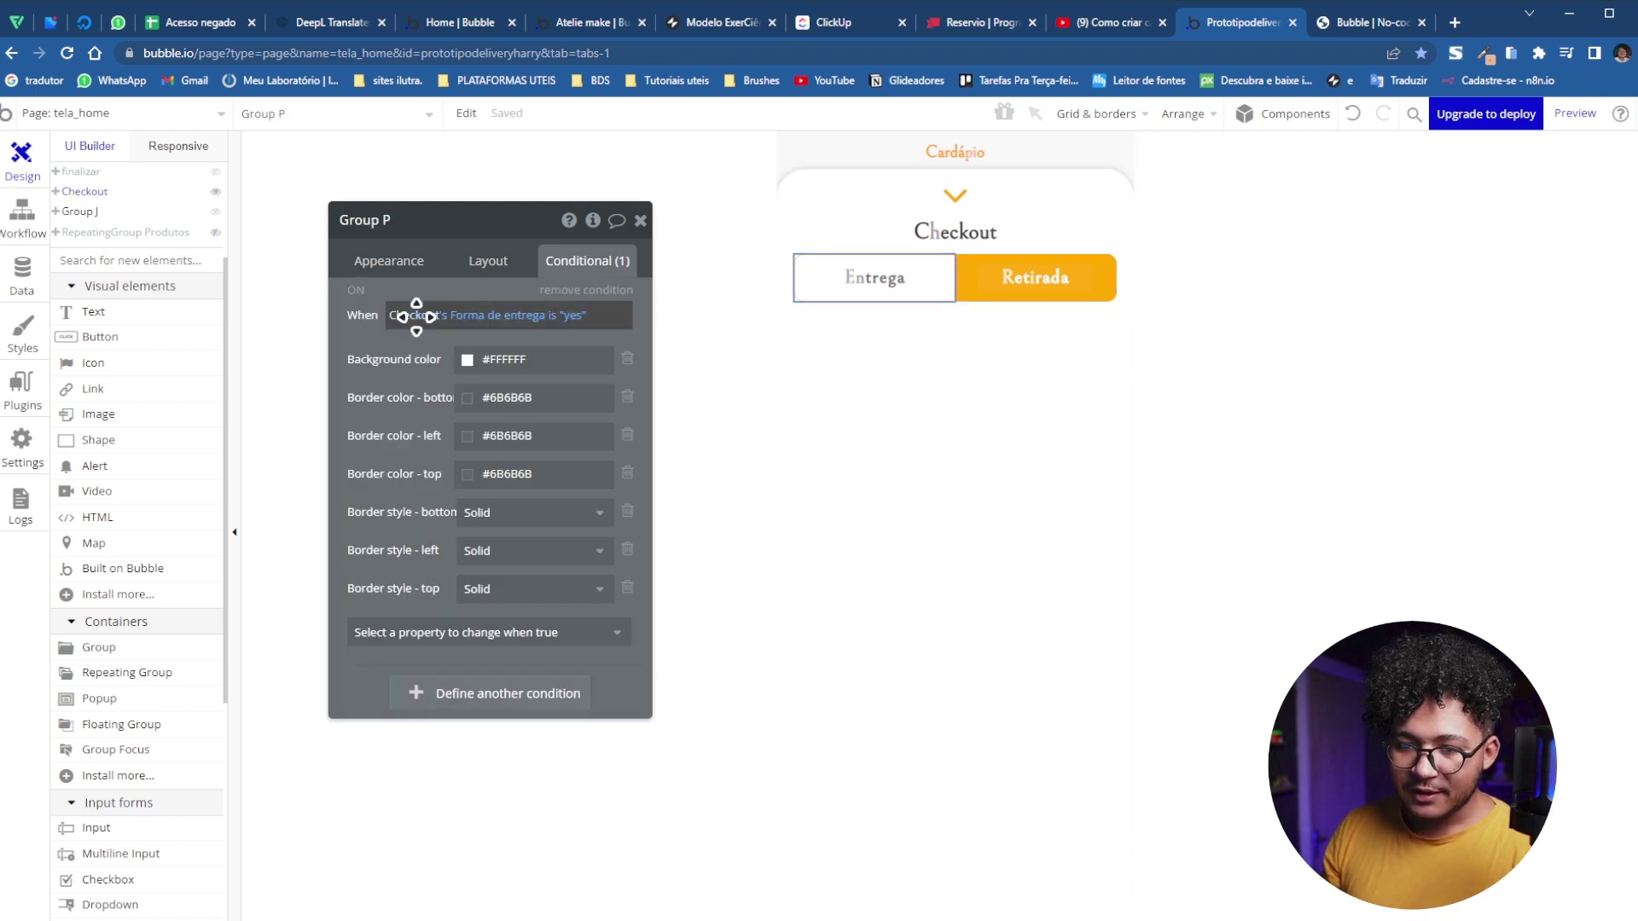
left_click(931, 306)
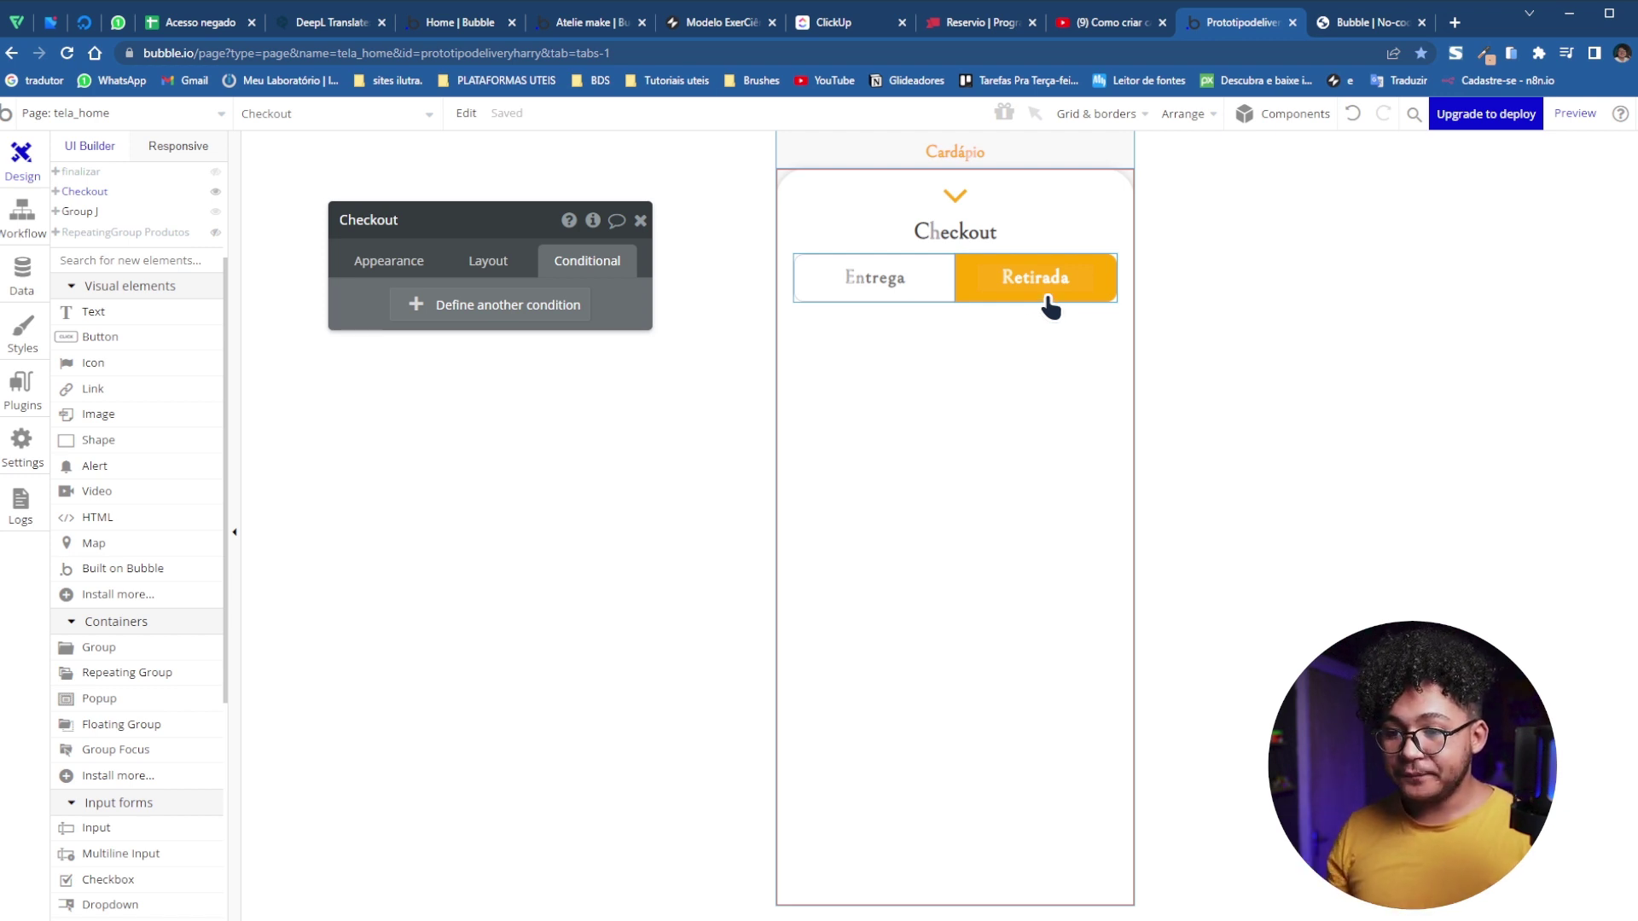
left_click(924, 302)
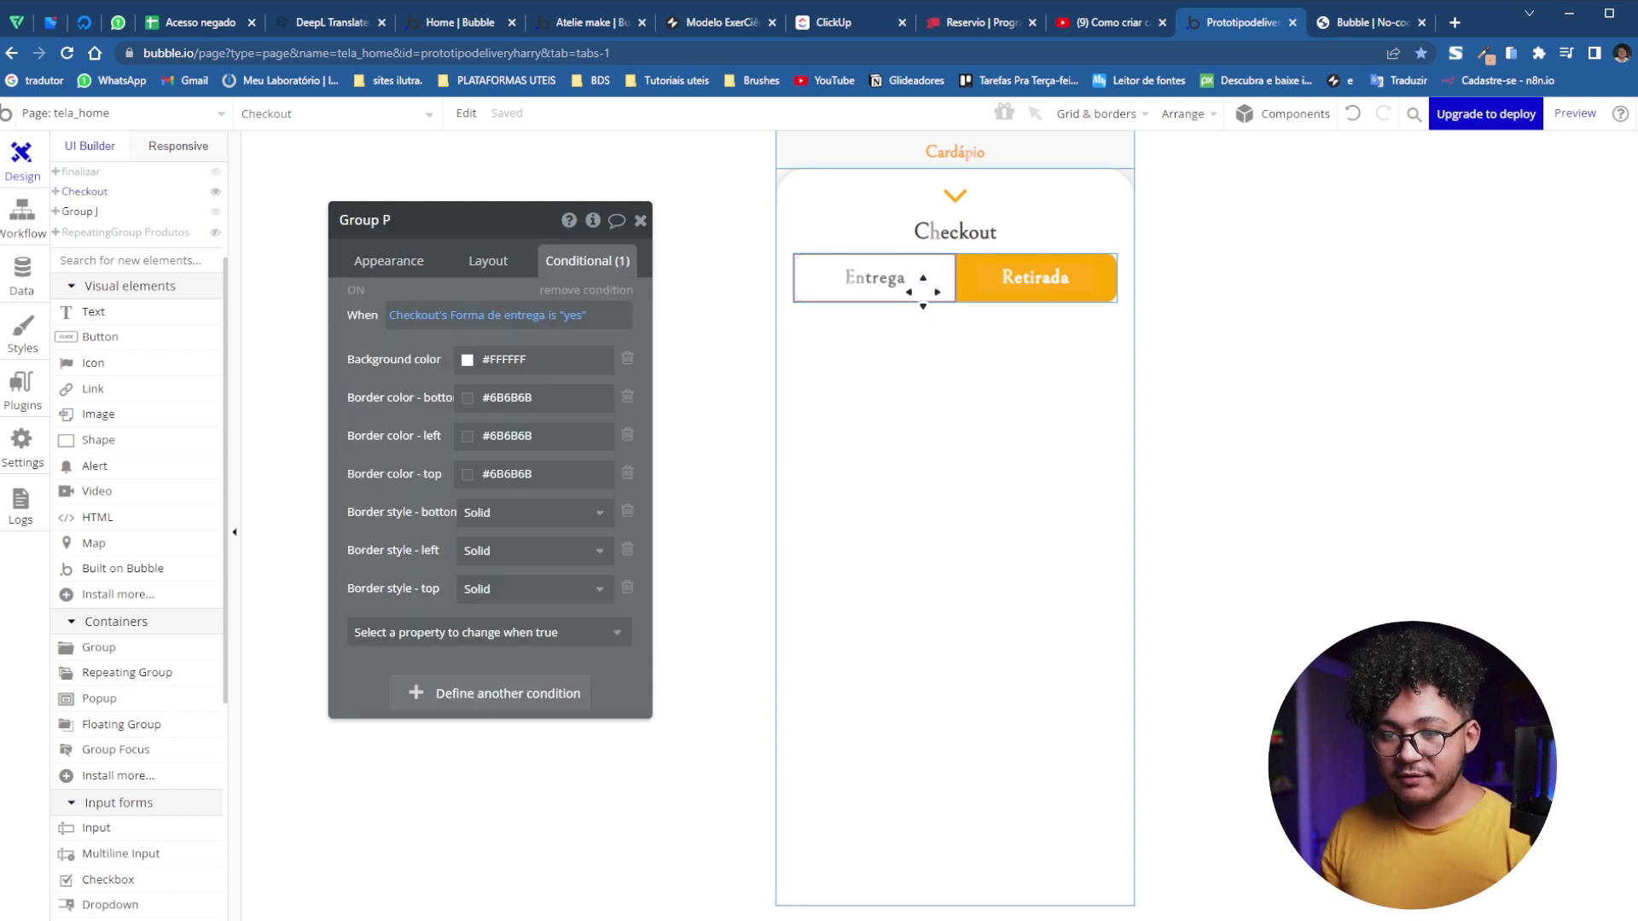
left_click(574, 317)
left_click(578, 339)
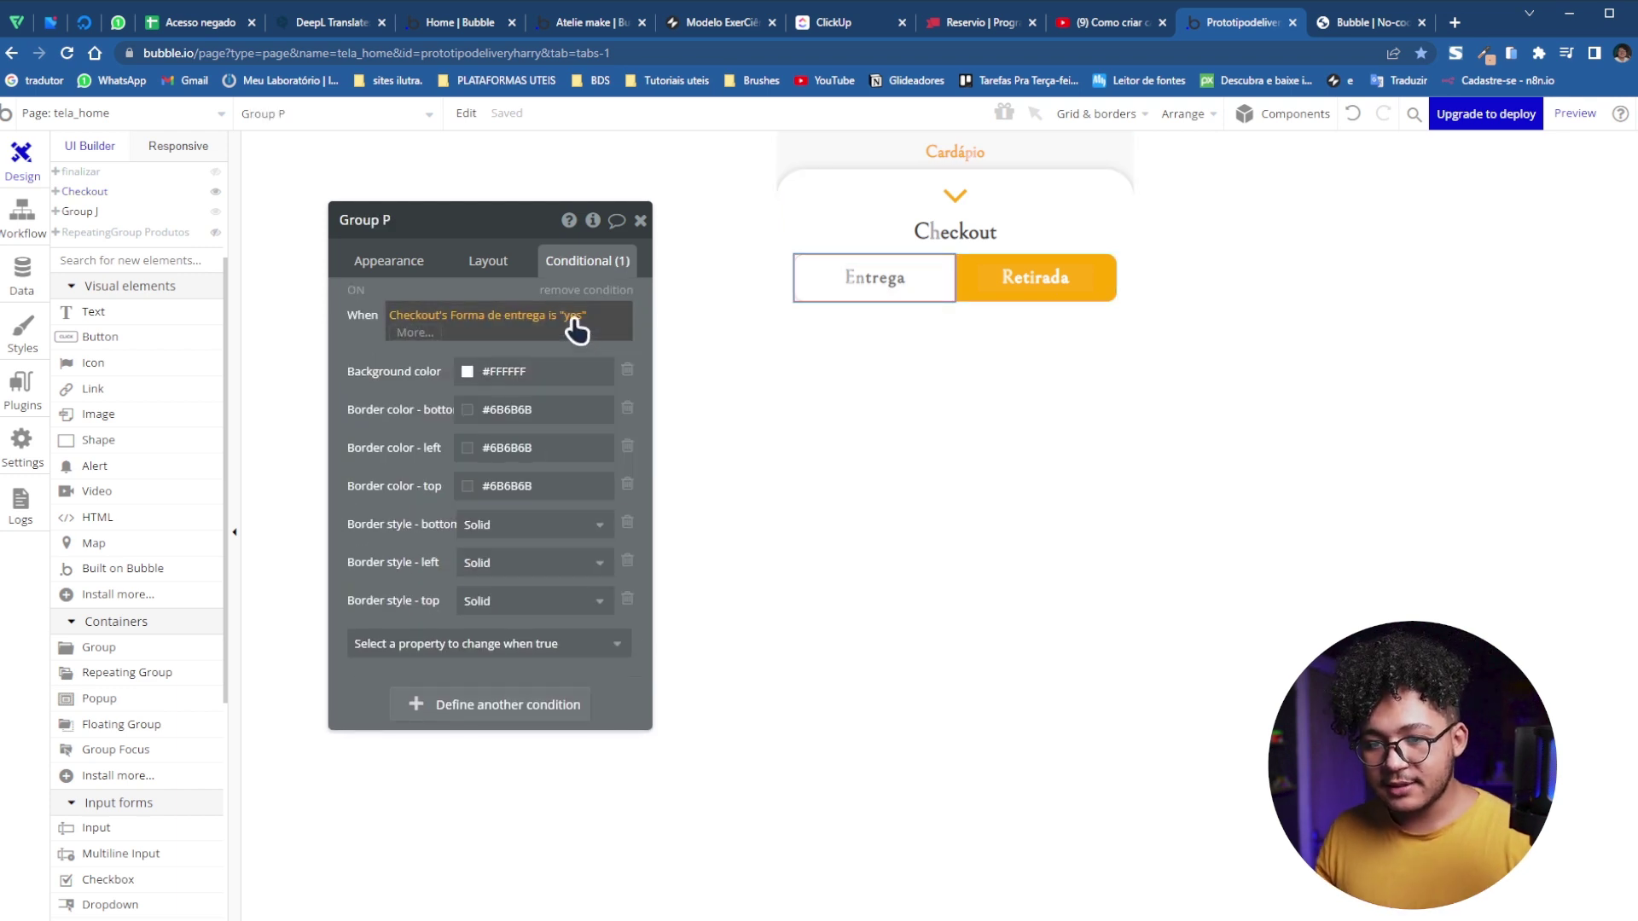
left_click(573, 323)
left_click(579, 369)
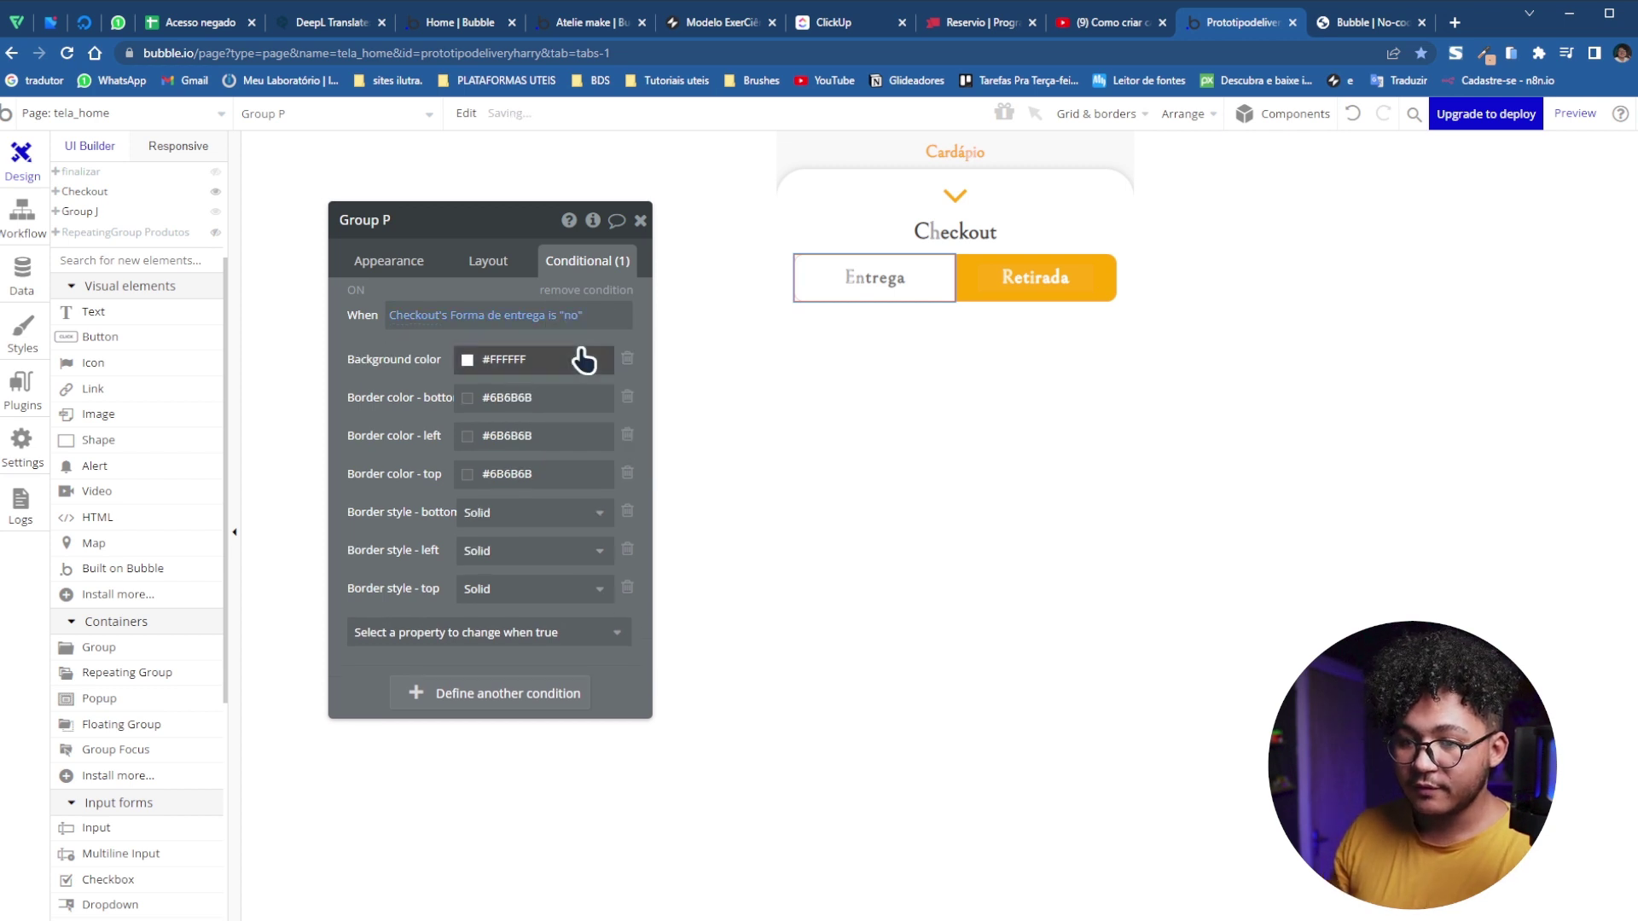
Change the Entrega text's condition so it applies when Checkout's Forma de entrega is "no"
left_click(821, 289)
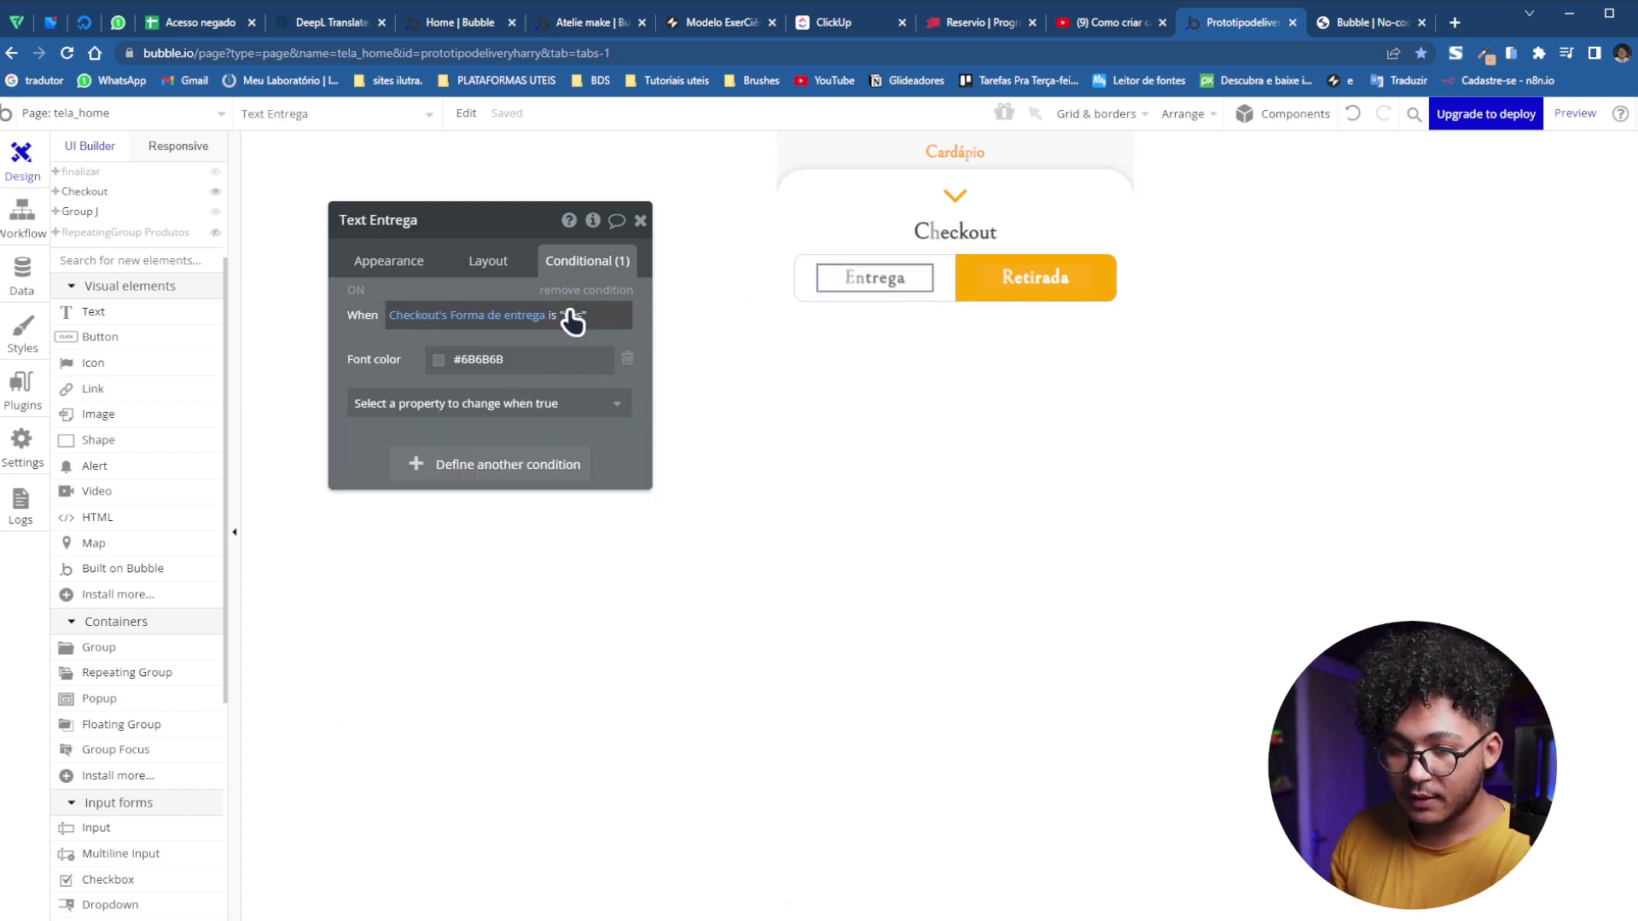
left_click(567, 318)
left_click(569, 372)
left_click(481, 351)
left_click(410, 334)
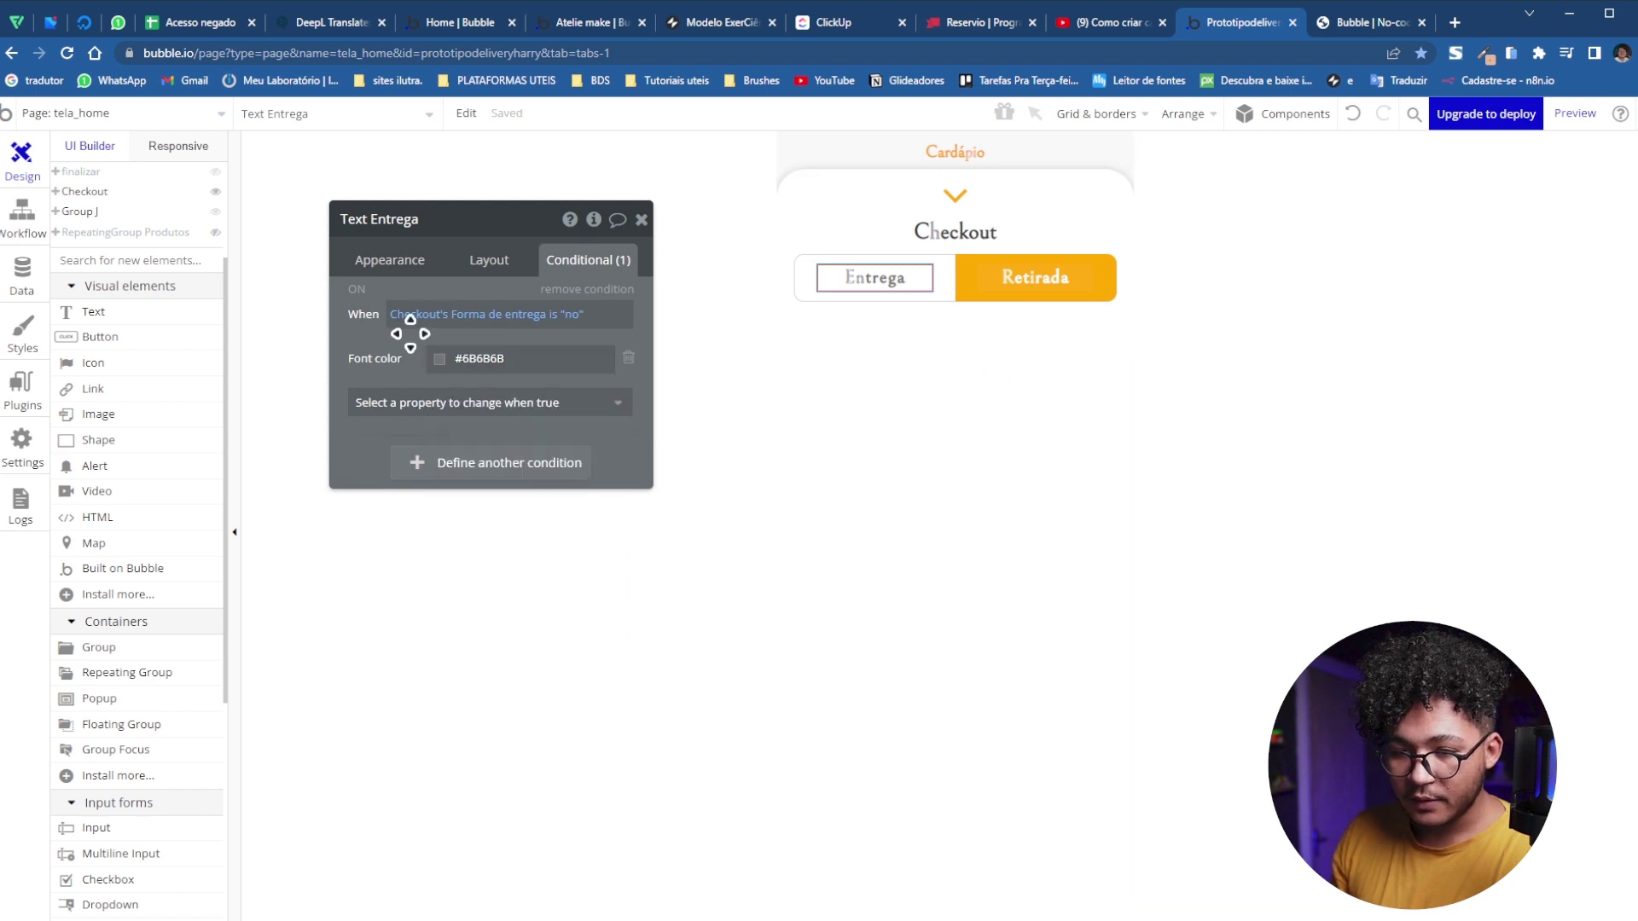
Paste the copied background and border condition onto the Retirada group
left_click(1034, 288)
right_click(653, 280)
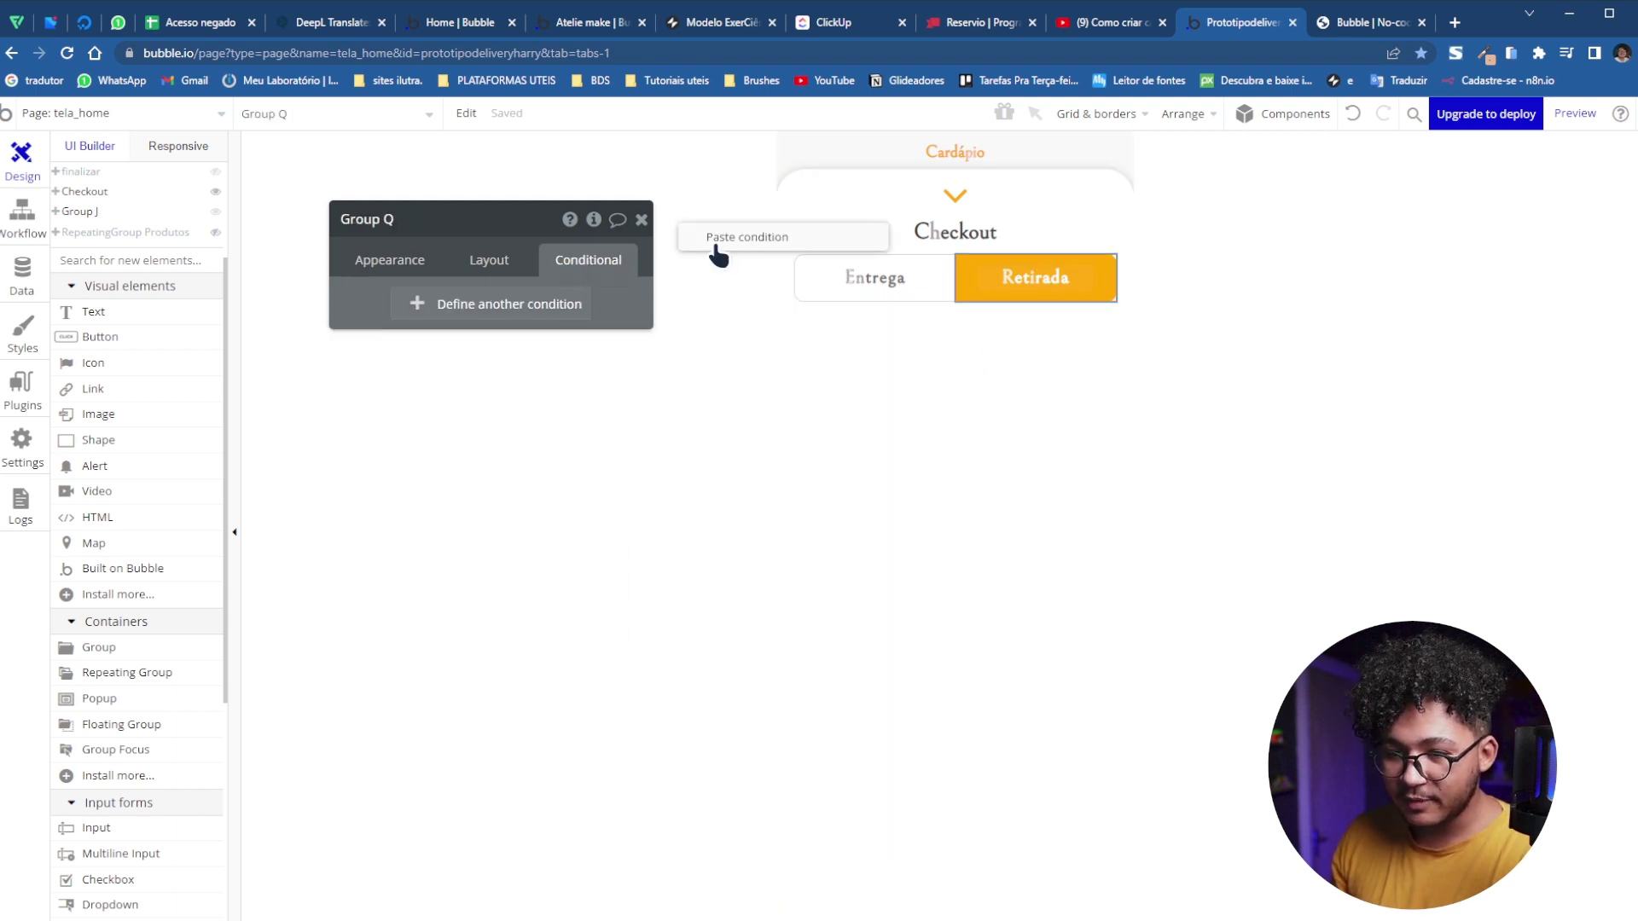
left_click(746, 236)
left_click_drag(585, 329, 614, 323)
left_click_drag(369, 443, 367, 422)
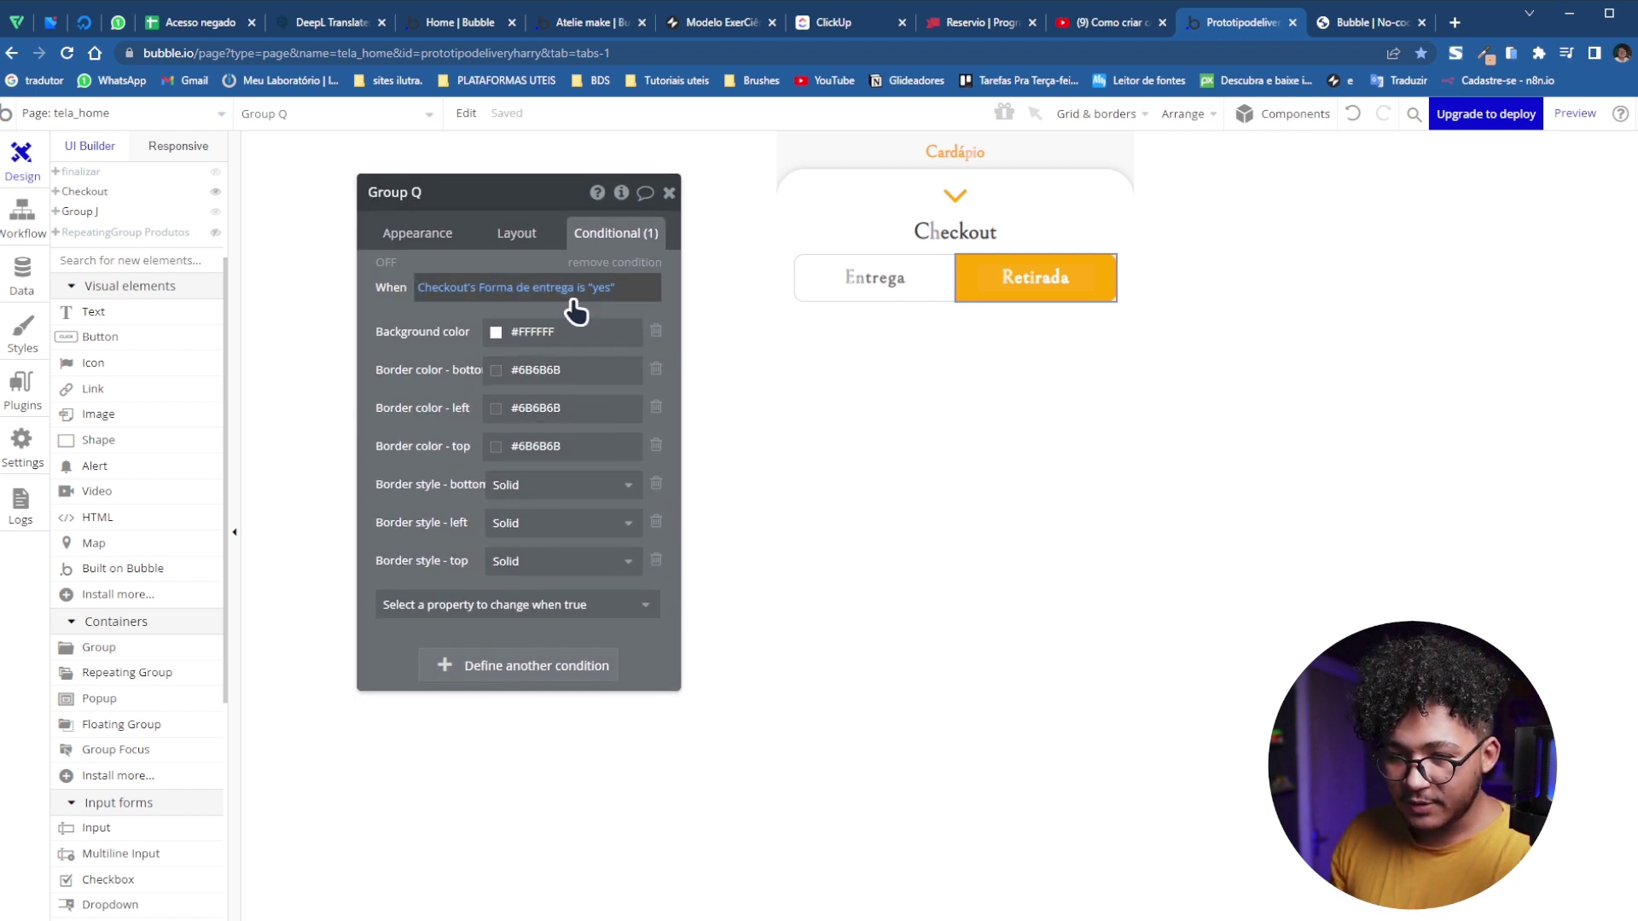
Copy the Entrega text's condition and paste it onto the Retirada text
left_click(874, 281)
right_click(494, 247)
left_click(546, 253)
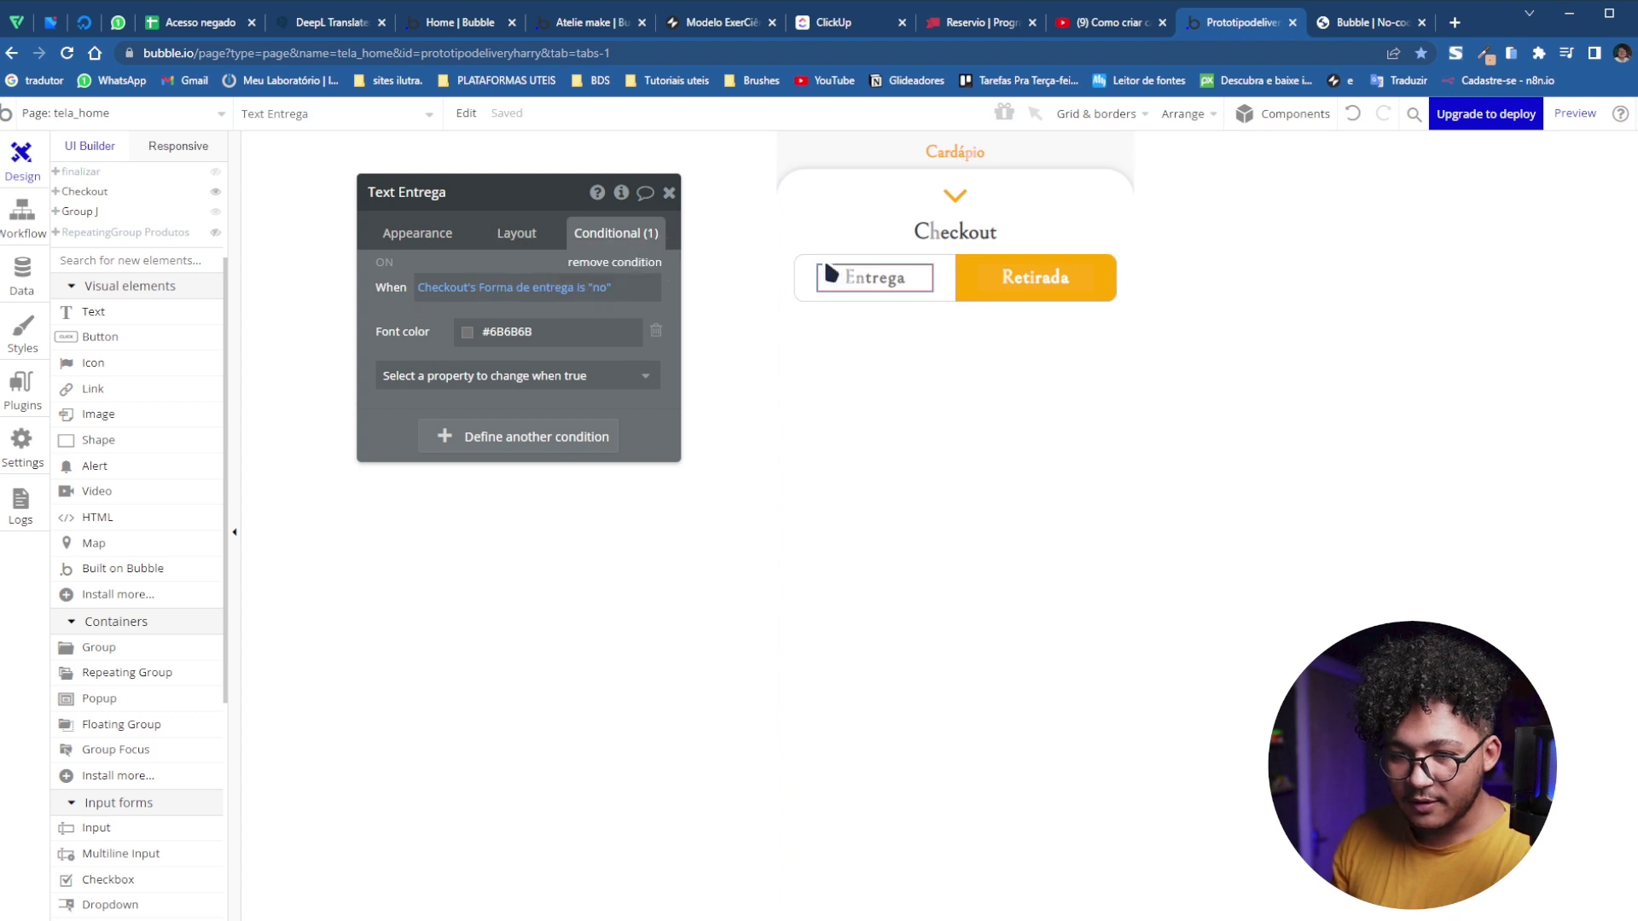
left_click(1011, 294)
right_click(669, 256)
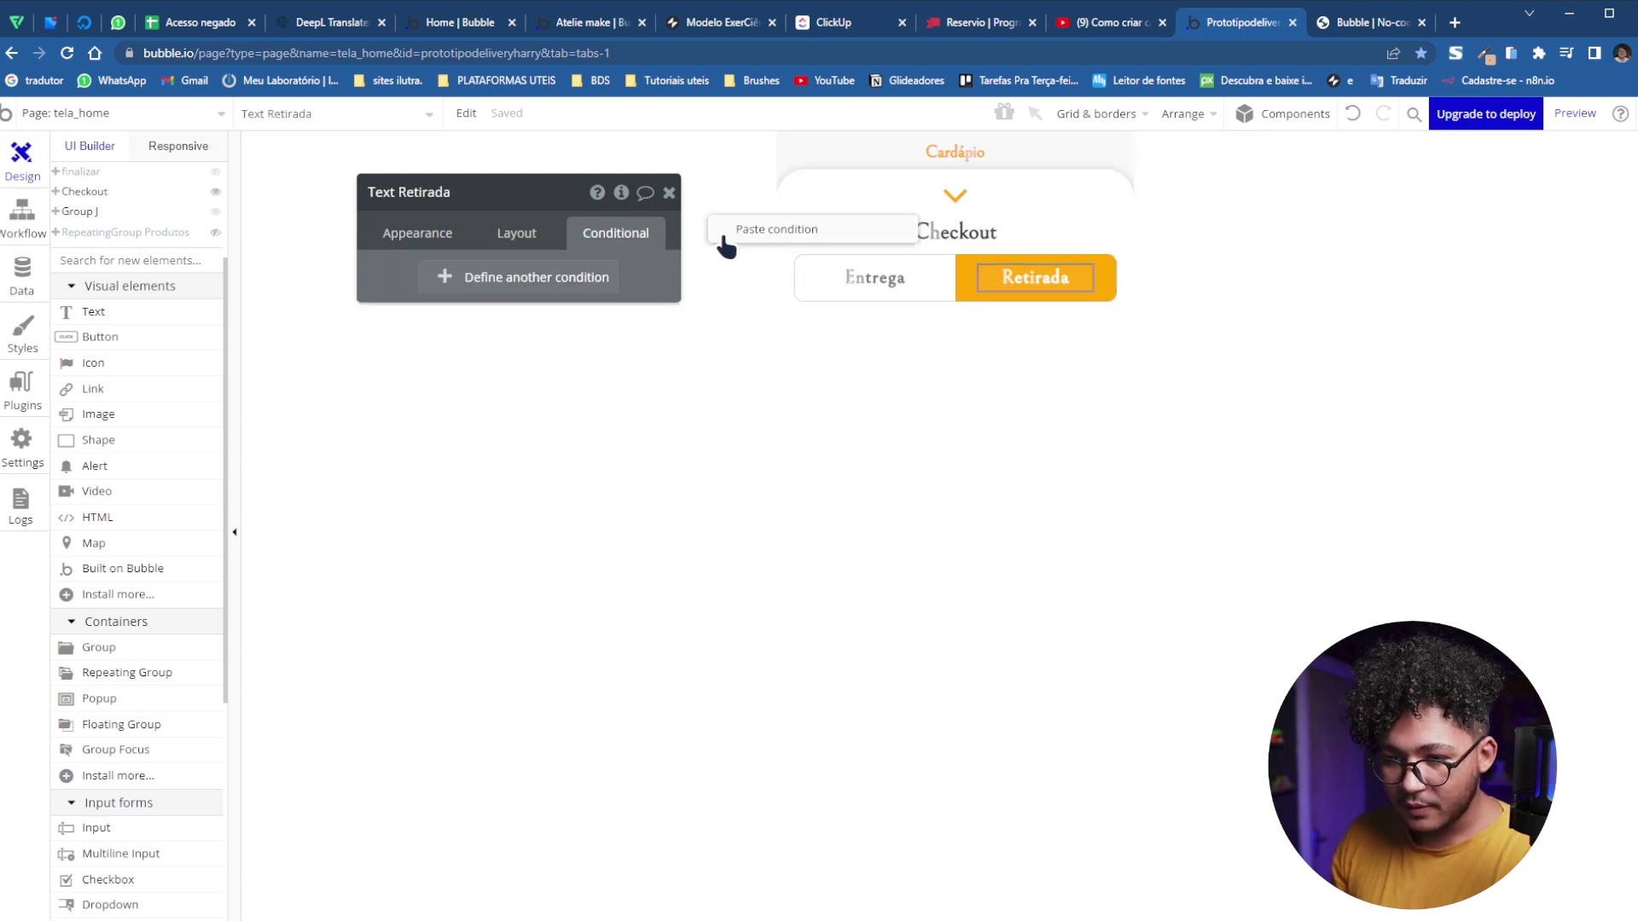
left_click(721, 241)
Change the Retirada text's condition so it applies when Checkout's Forma de entrega is "yes"
left_click(597, 287)
left_click(603, 290)
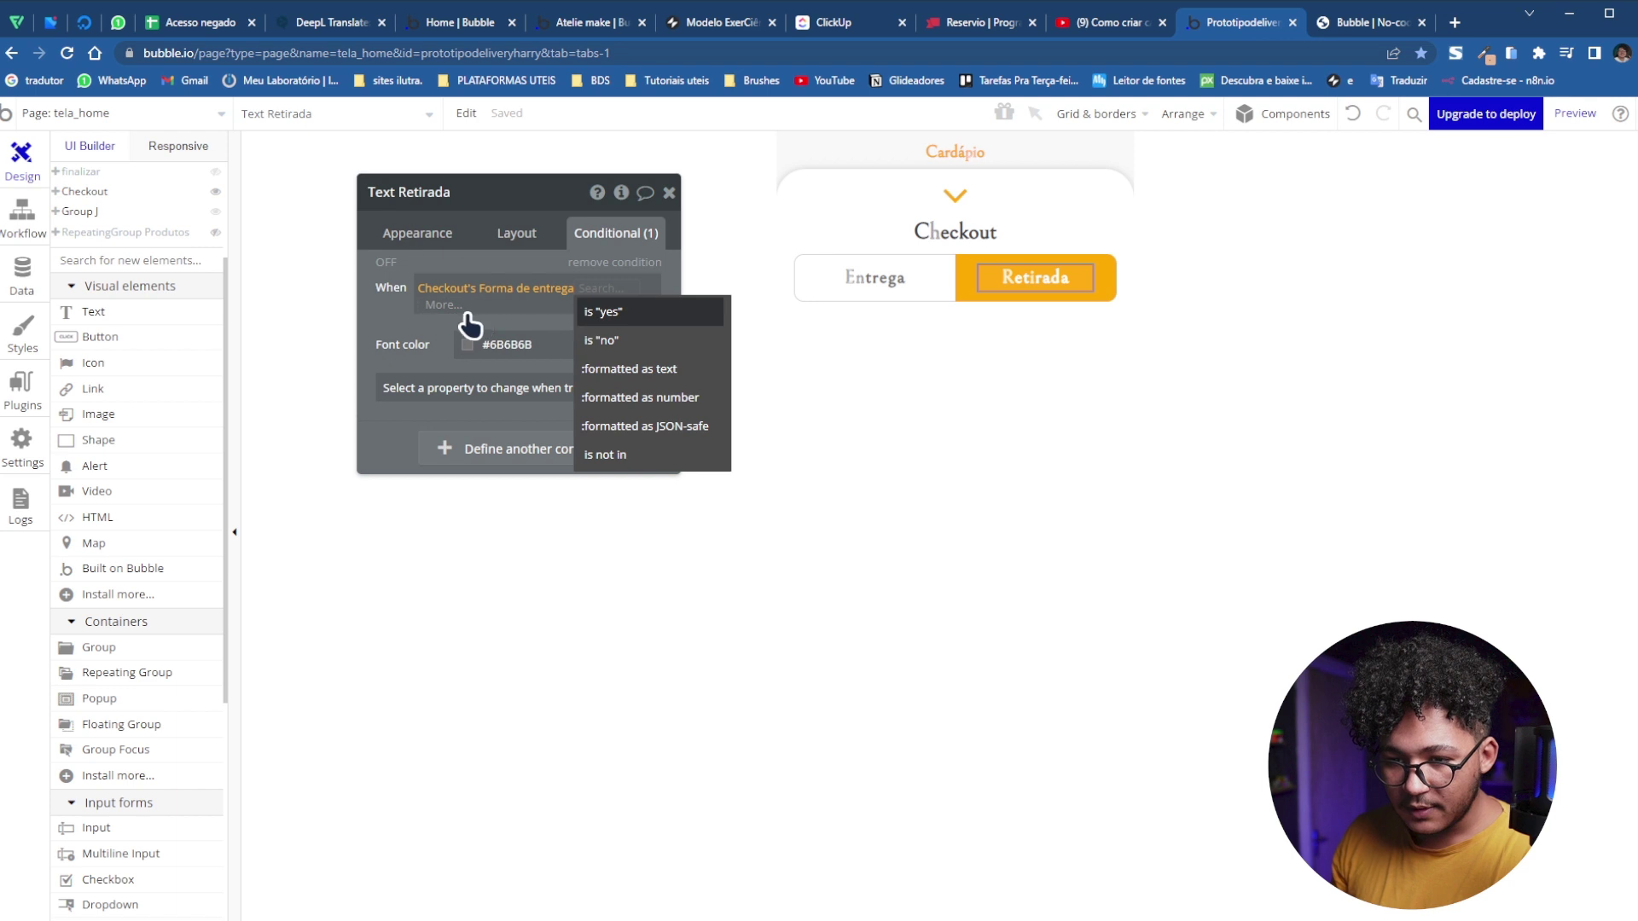
left_click(597, 341)
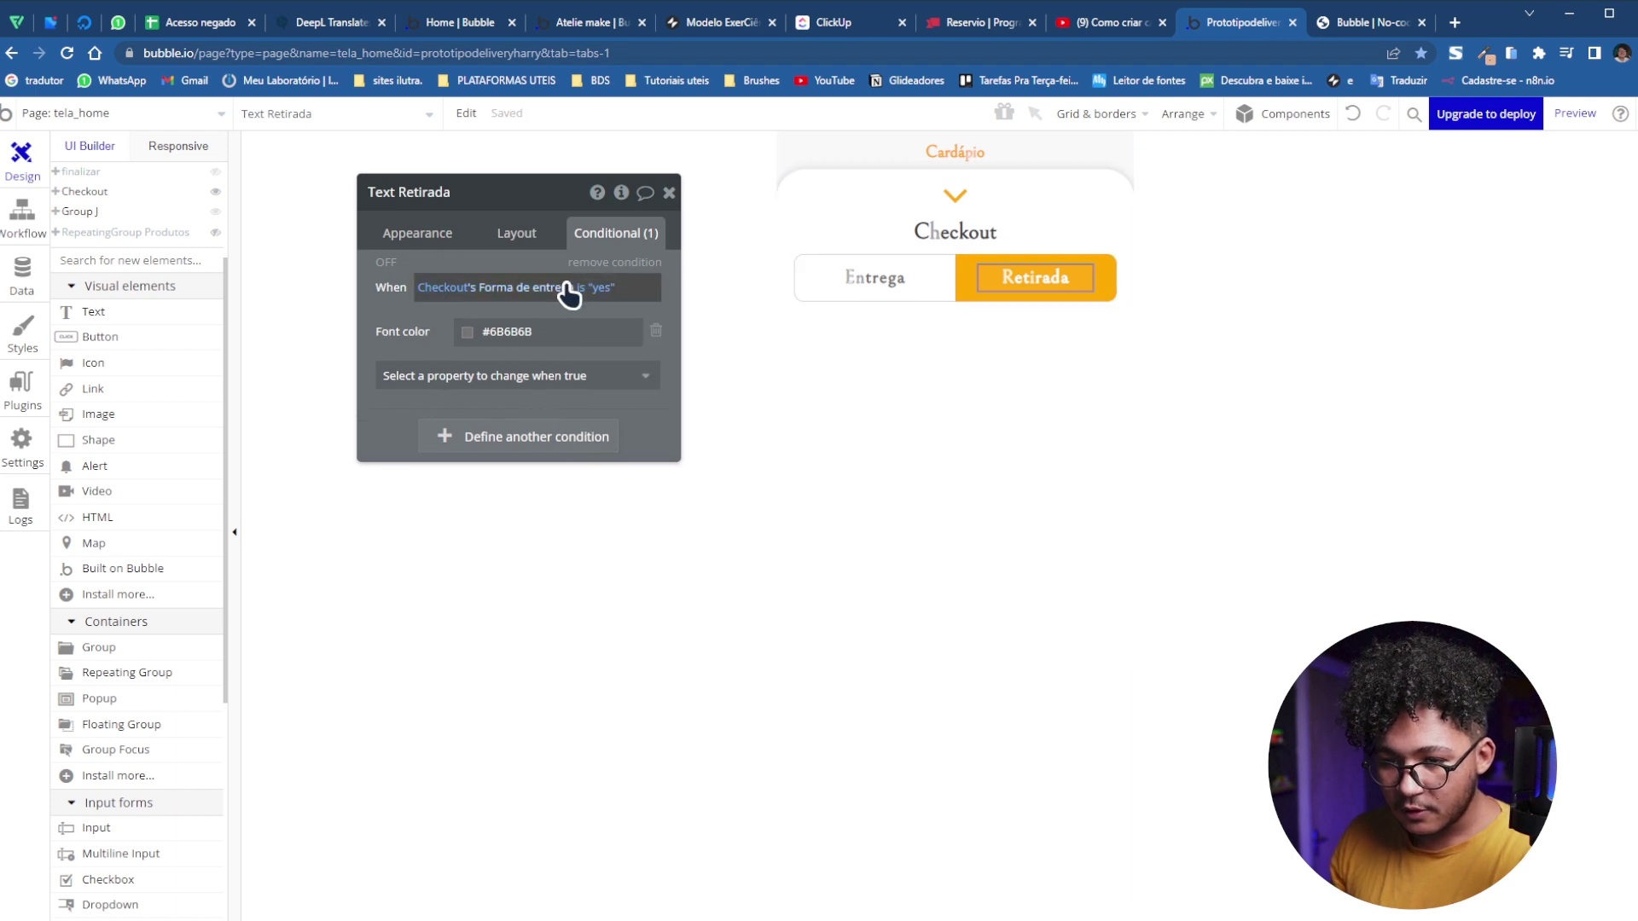
Preview the Entrega-selected look by switching the Retirada text and group conditions on and the Entrega group and text conditions off
left_click(433, 243)
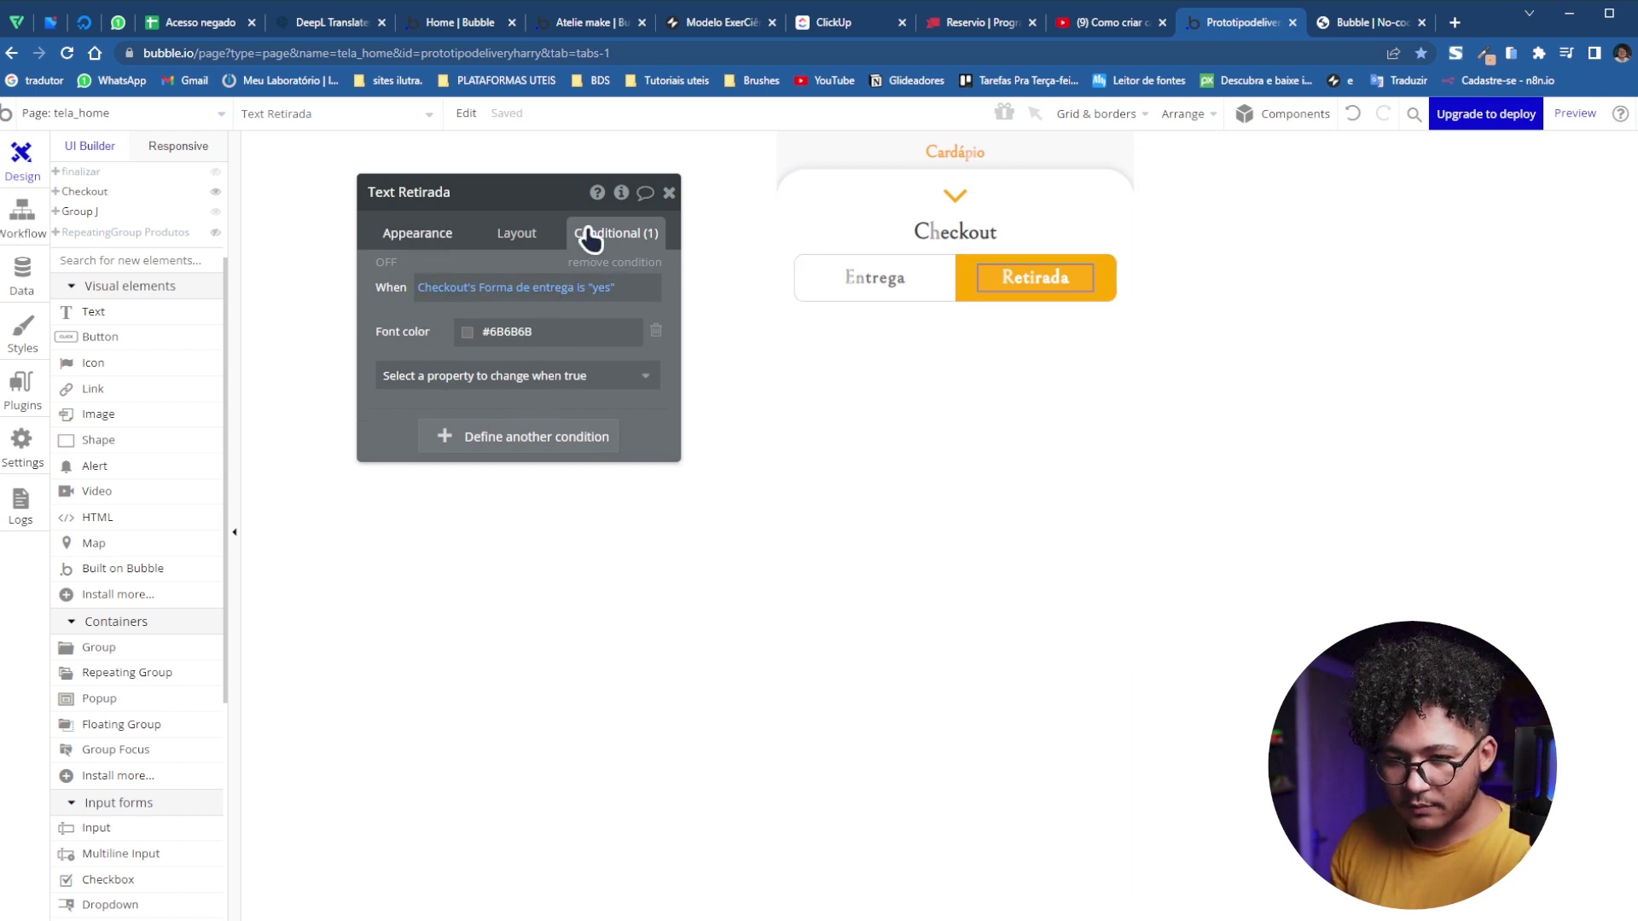
left_click(614, 235)
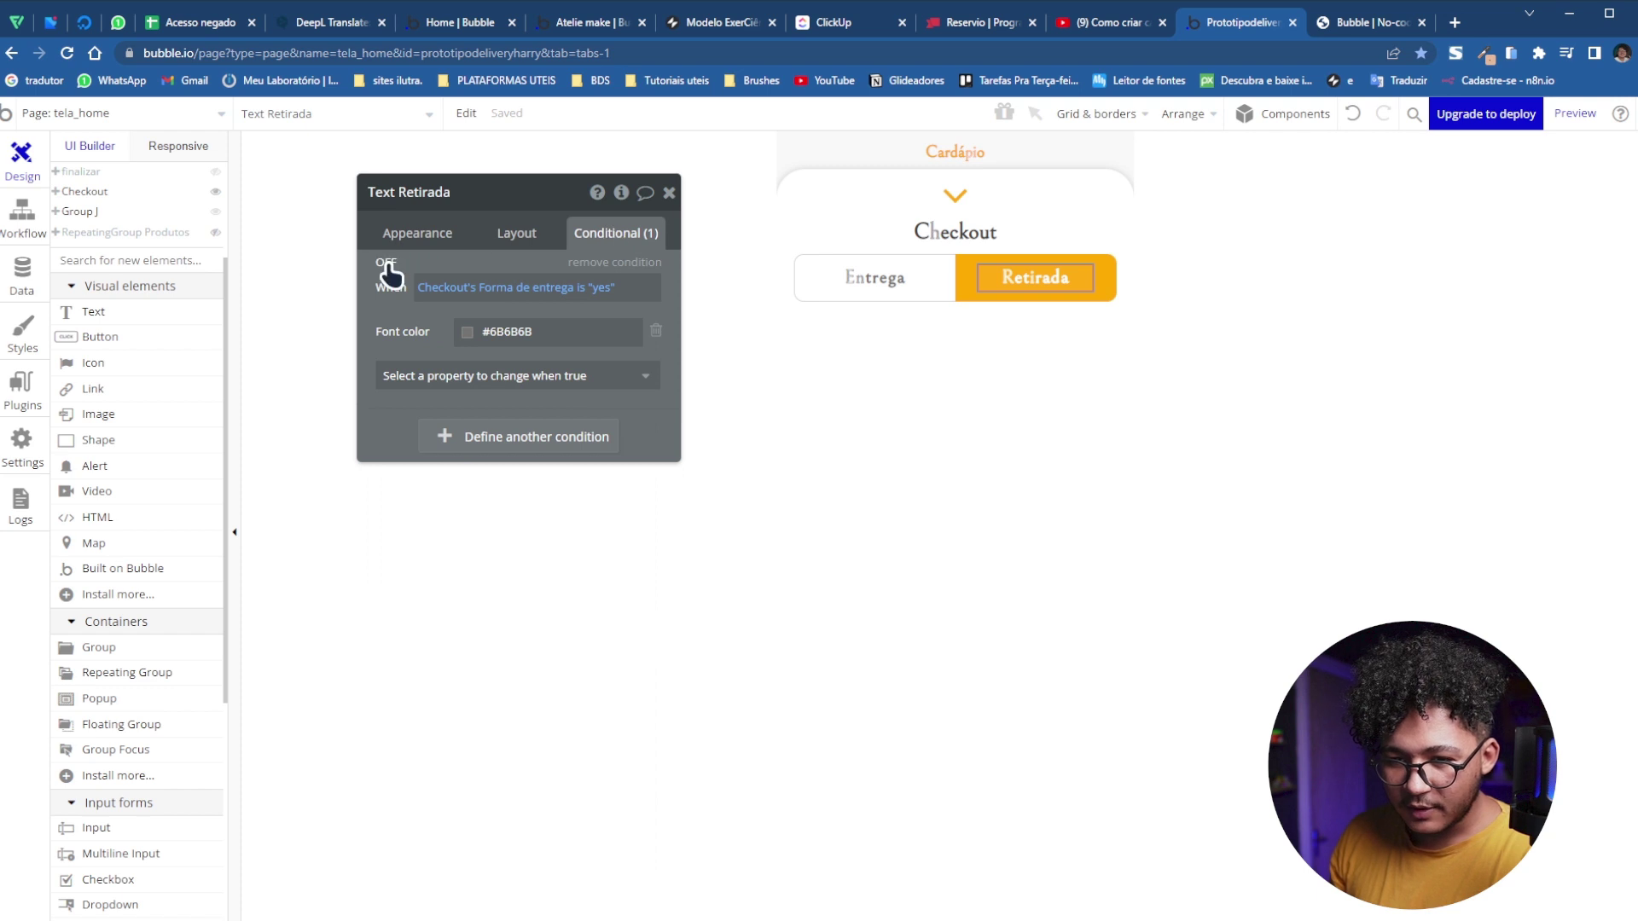
left_click(987, 301)
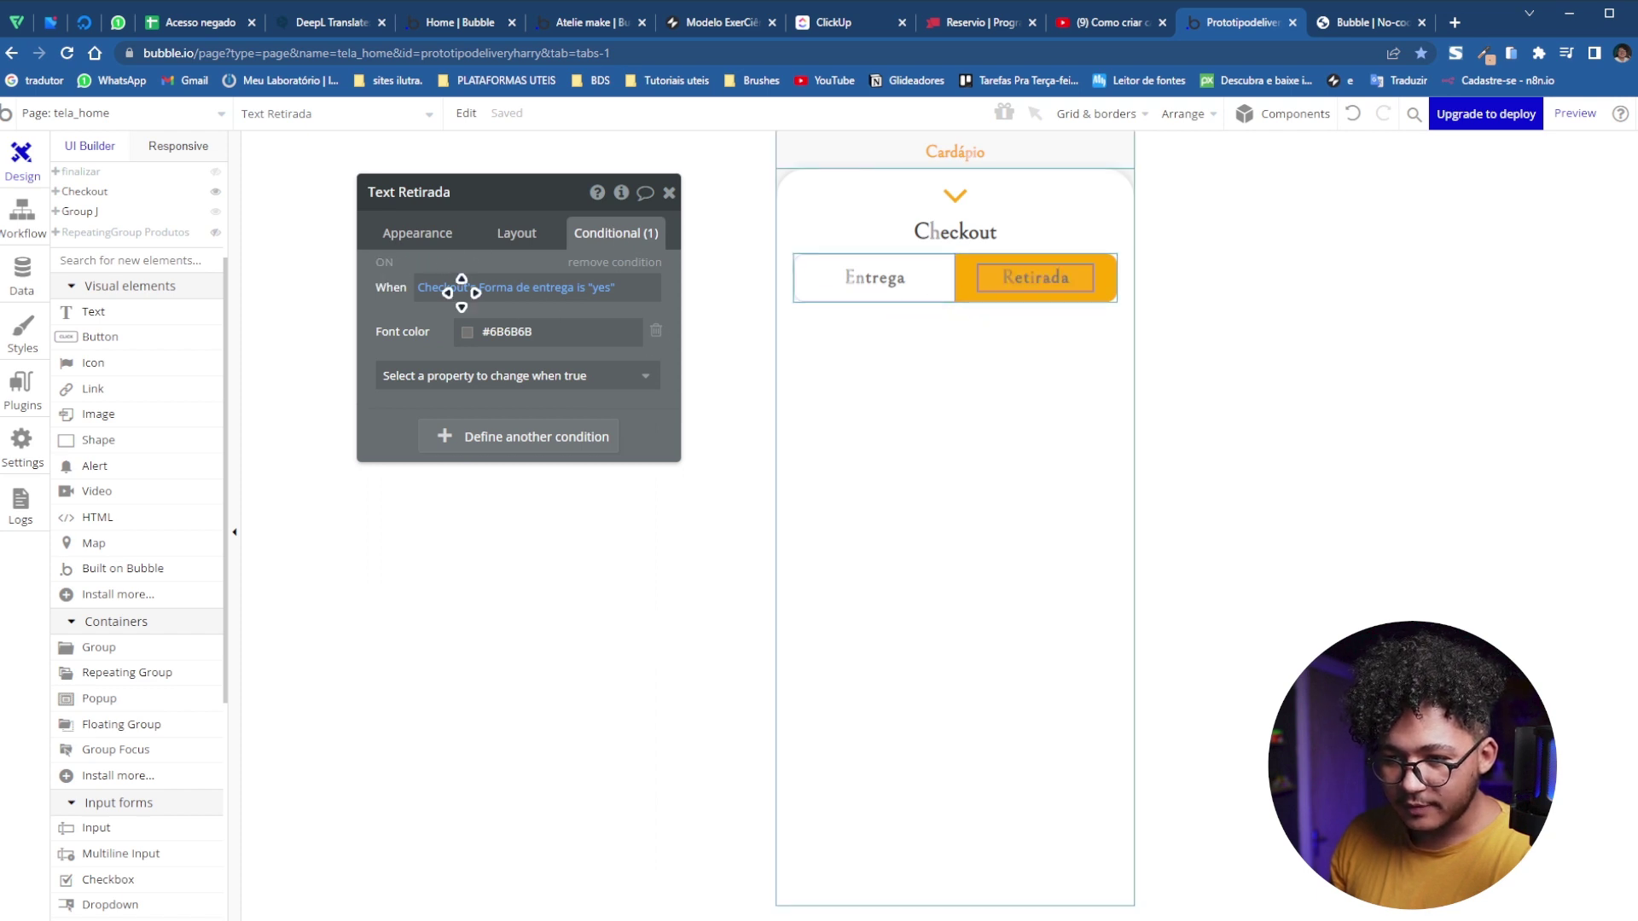
left_click(393, 269)
left_click(885, 293)
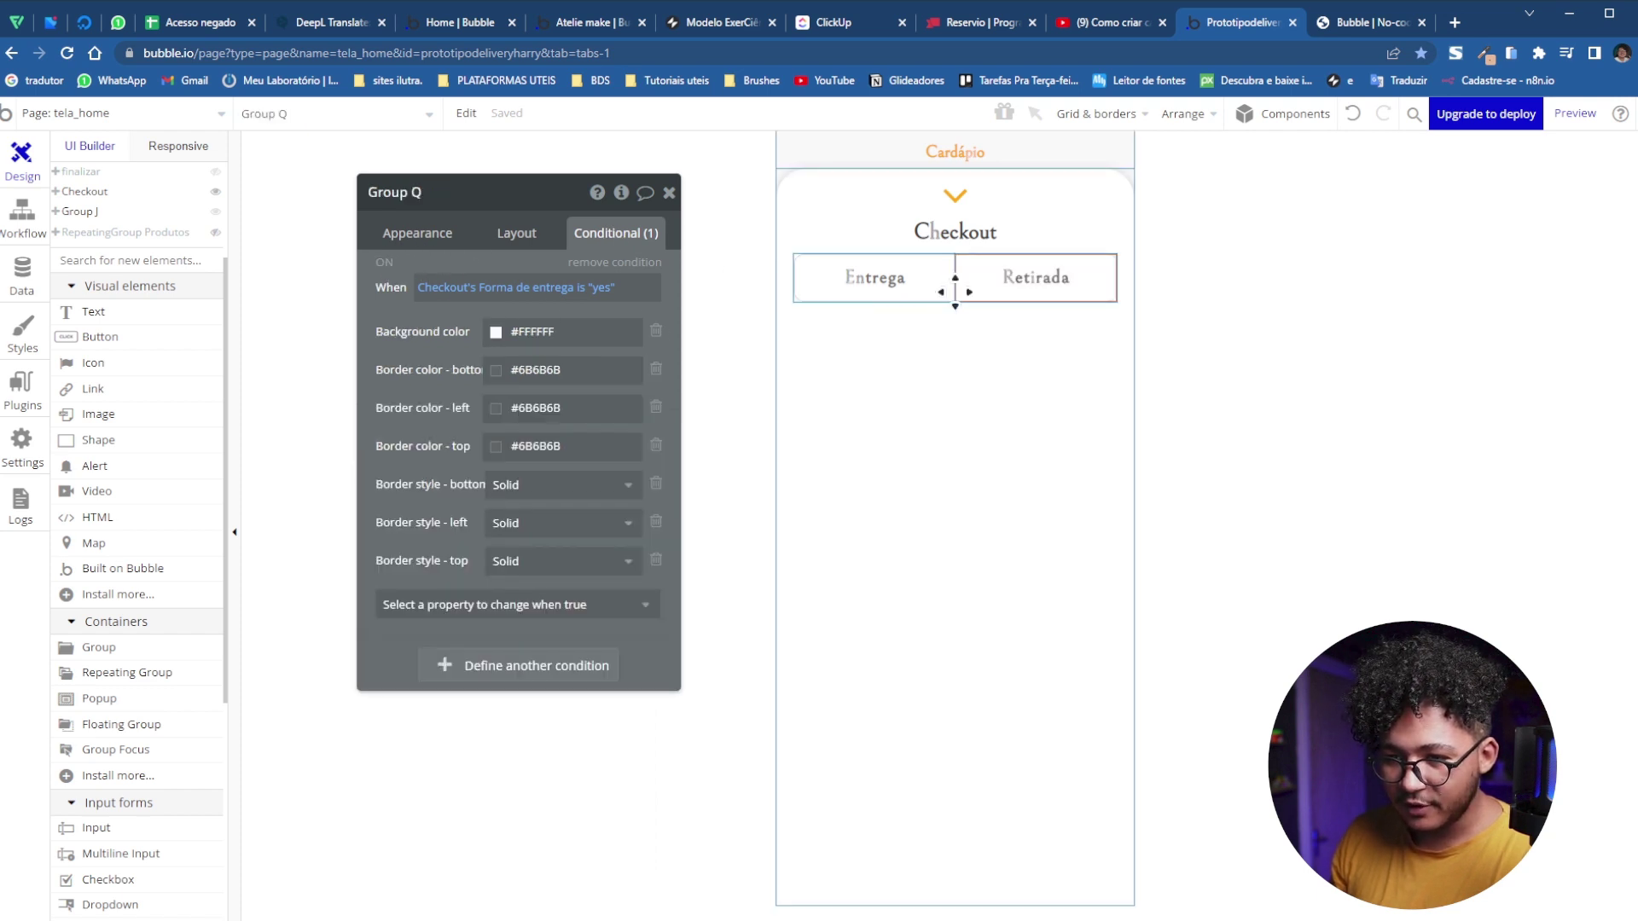
left_click(386, 264)
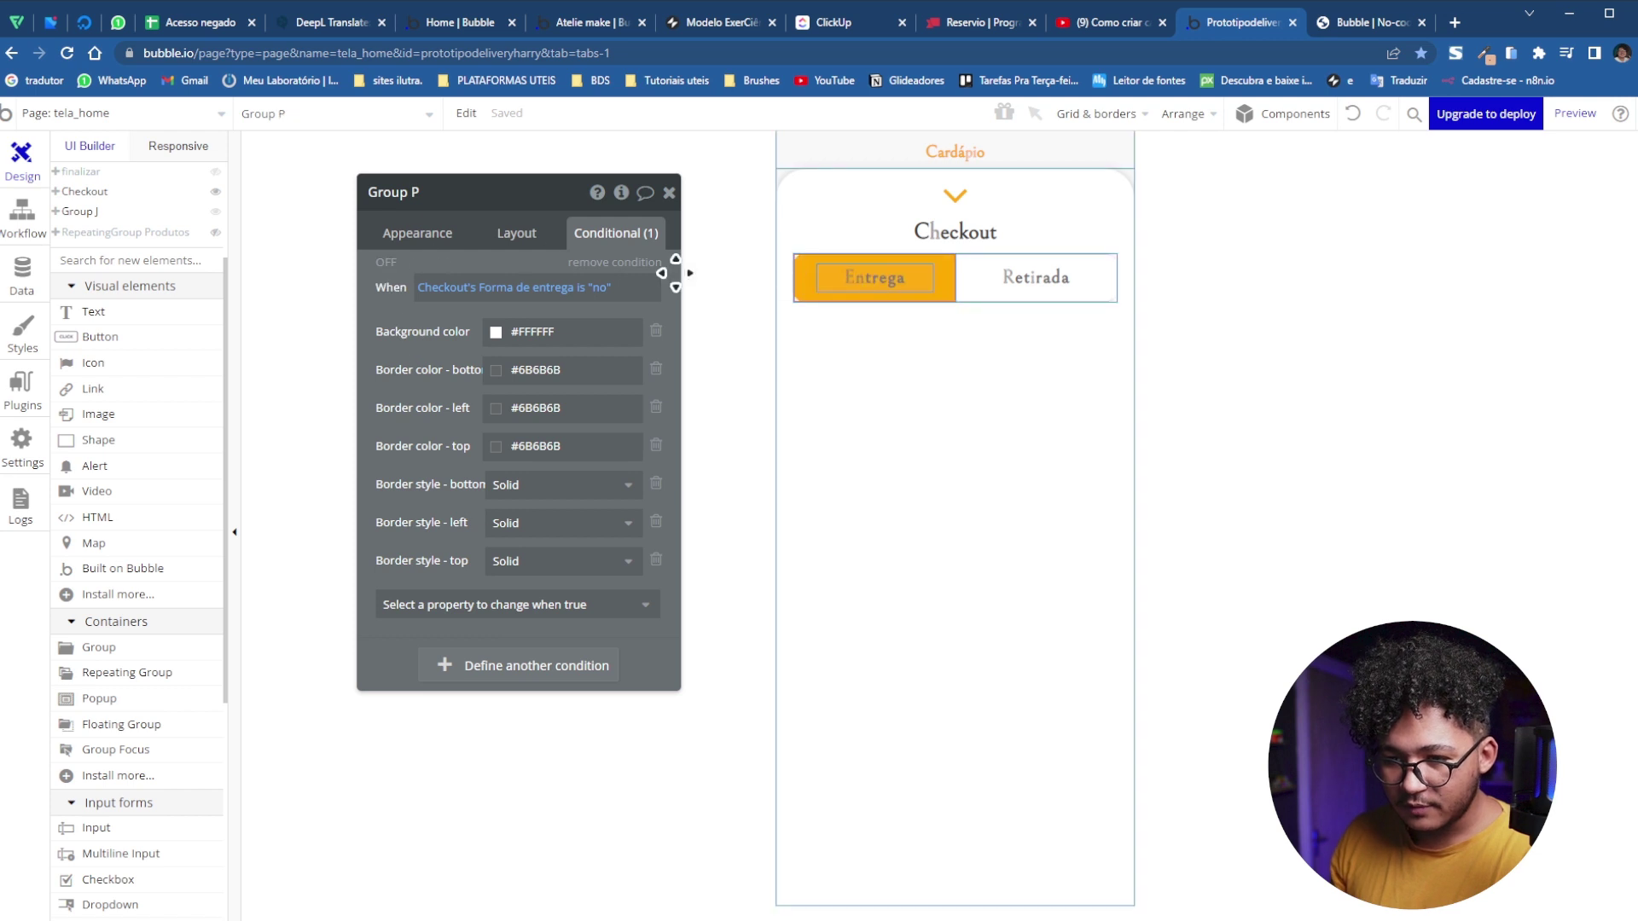
left_click(874, 277)
left_click(943, 308)
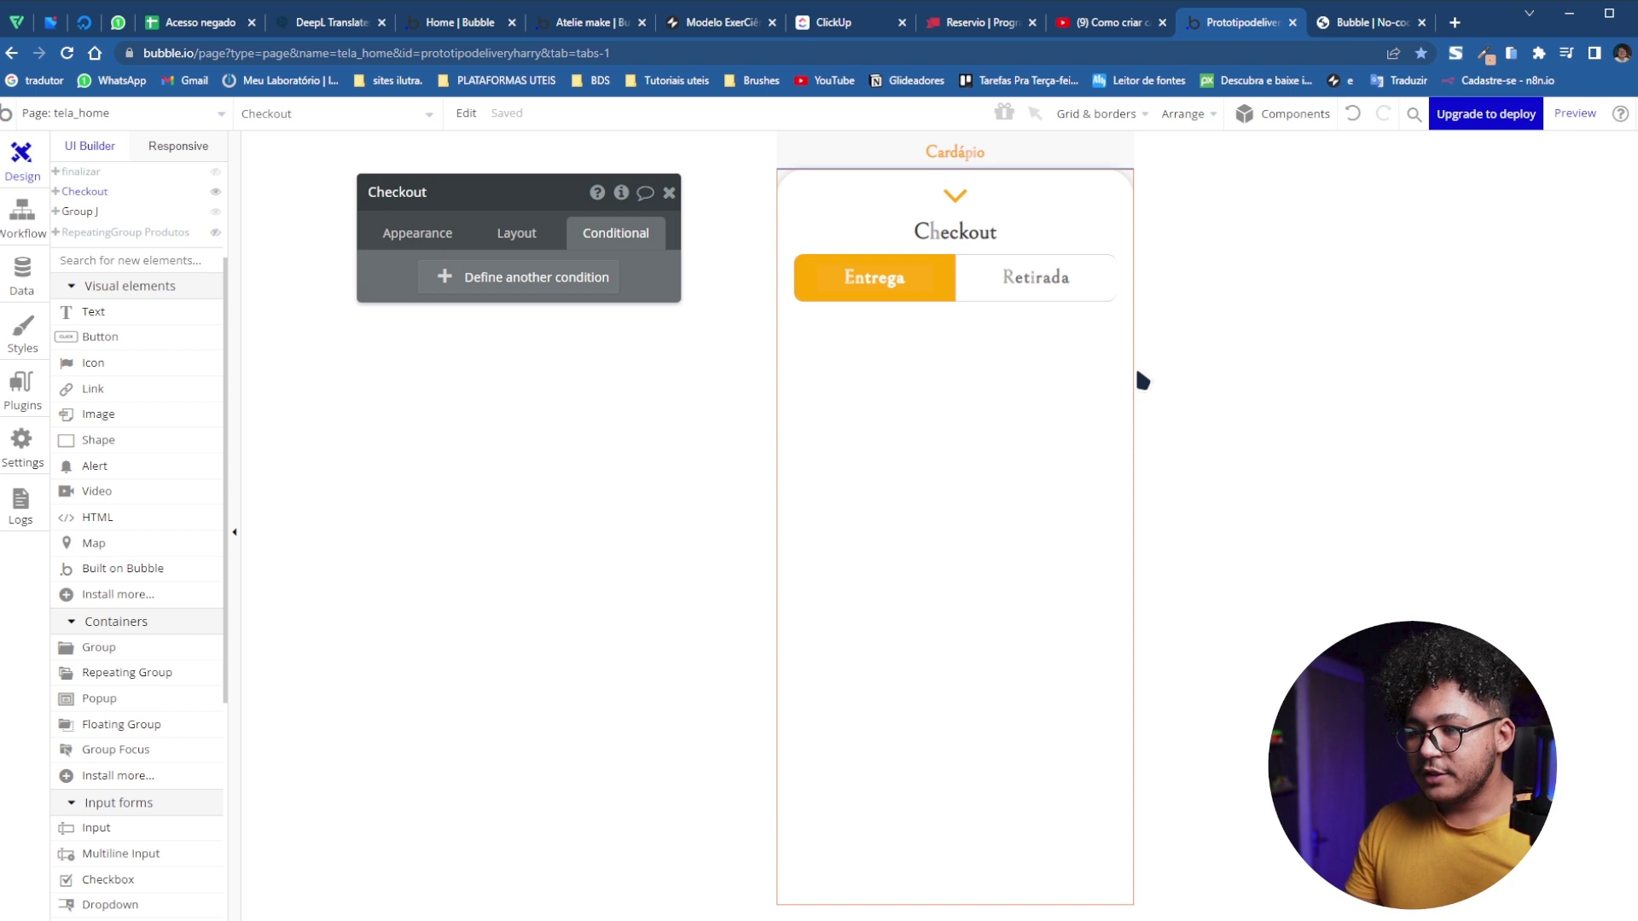
In the Retirada group's condition, replace the left border with a right one: left style None, right style Solid
left_click(1109, 288)
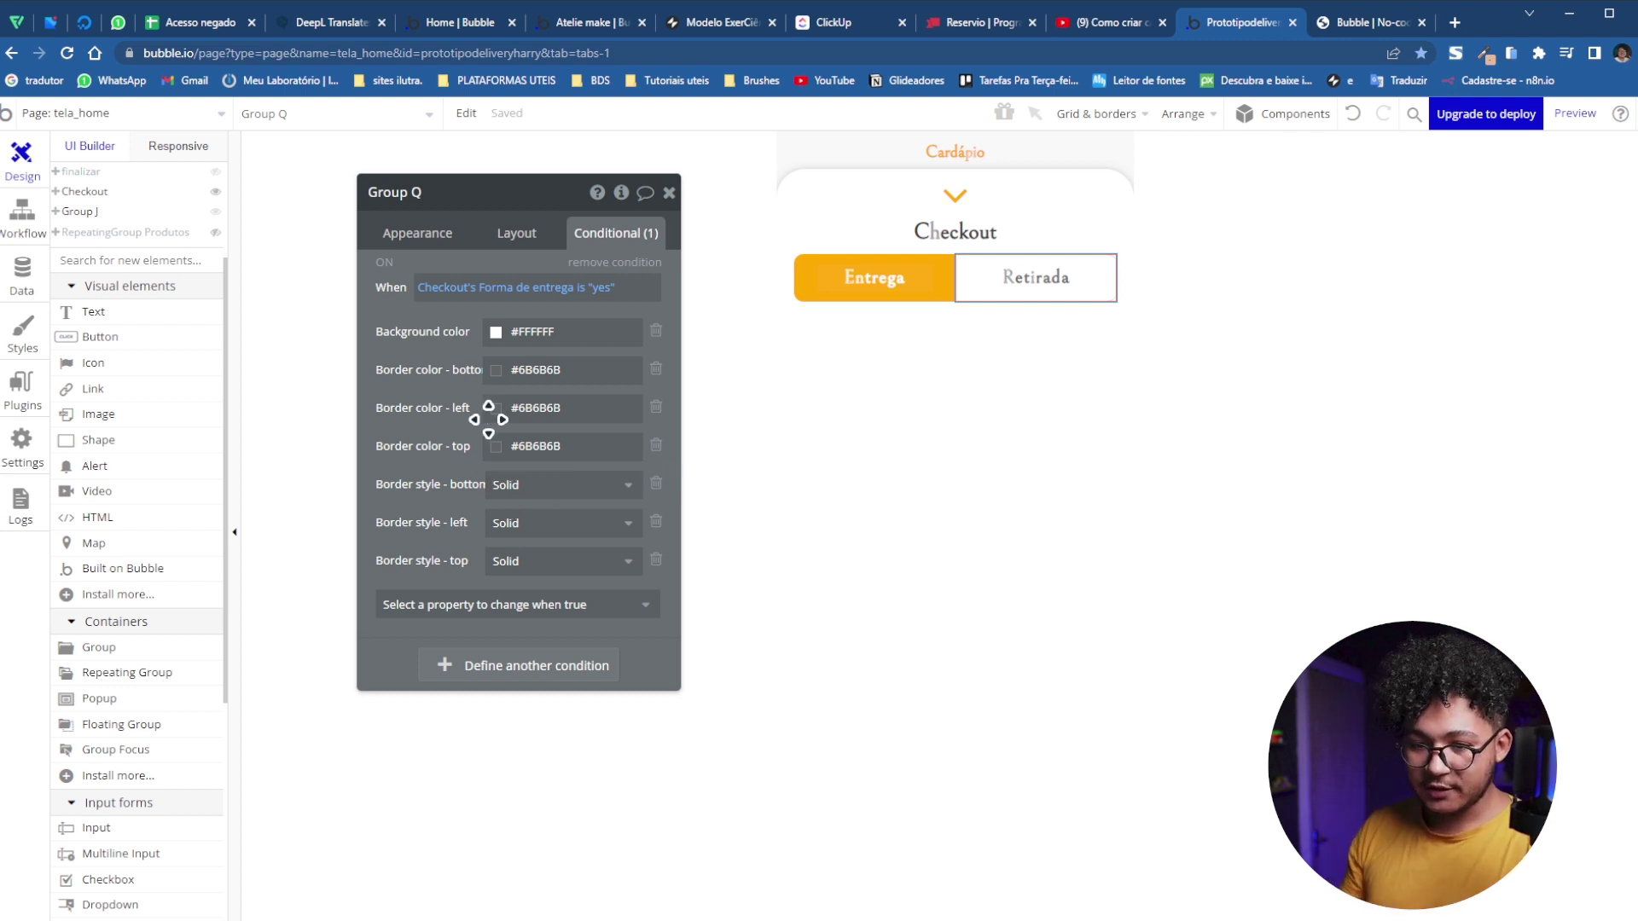
left_click(595, 527)
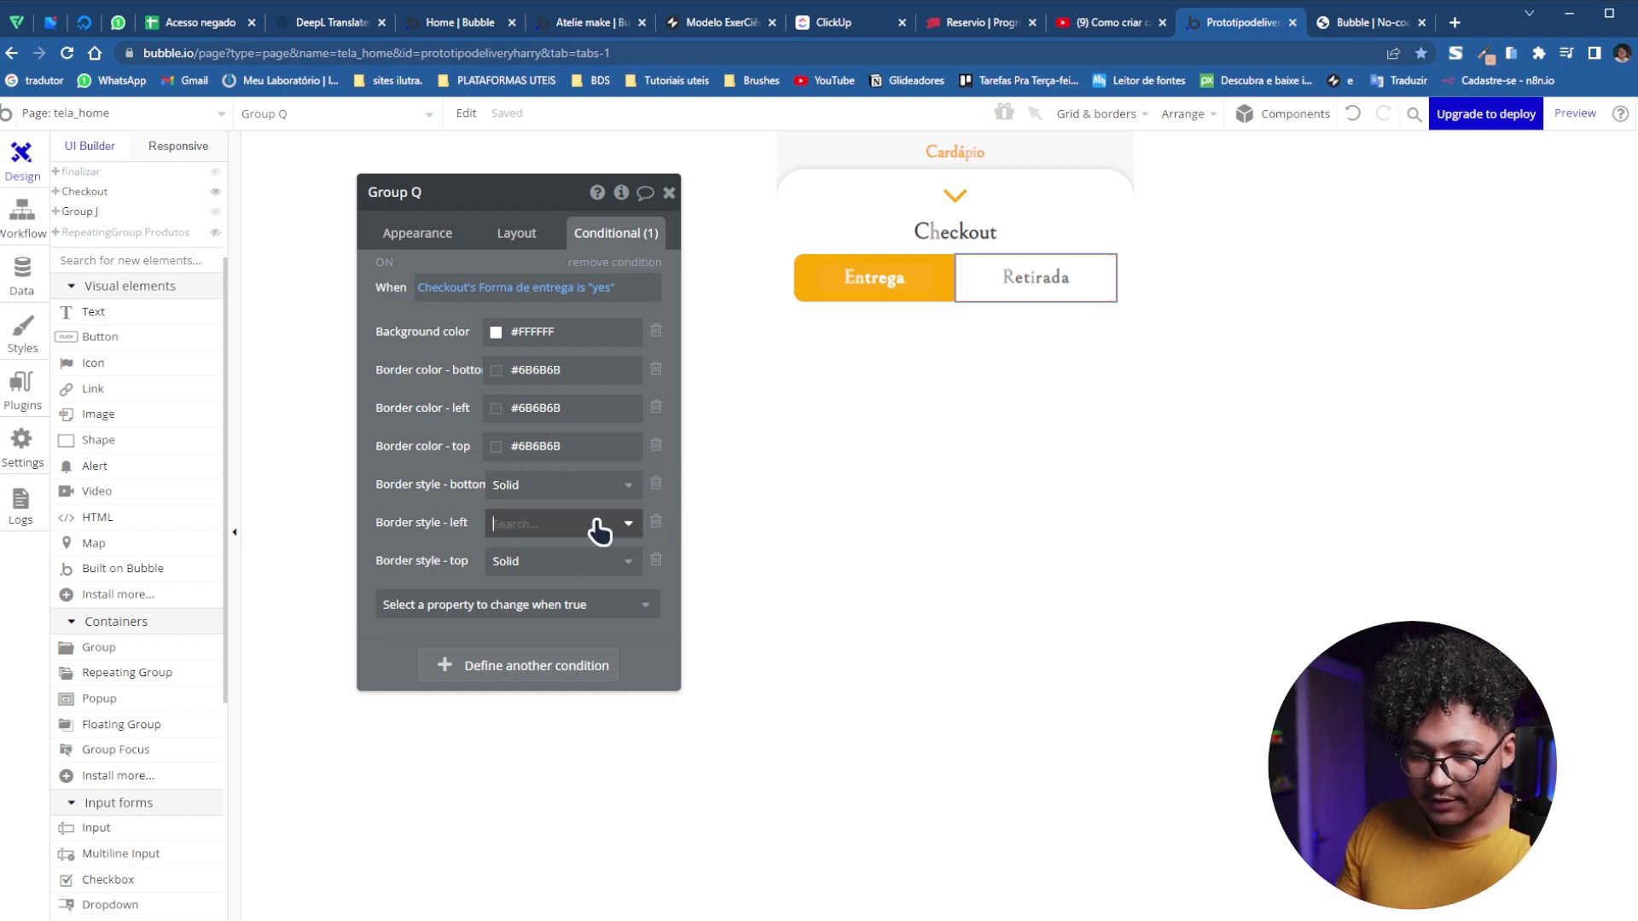
left_click(558, 557)
left_click(542, 570)
scroll(537, 682, "down", 5)
left_click(529, 747)
left_click(585, 534)
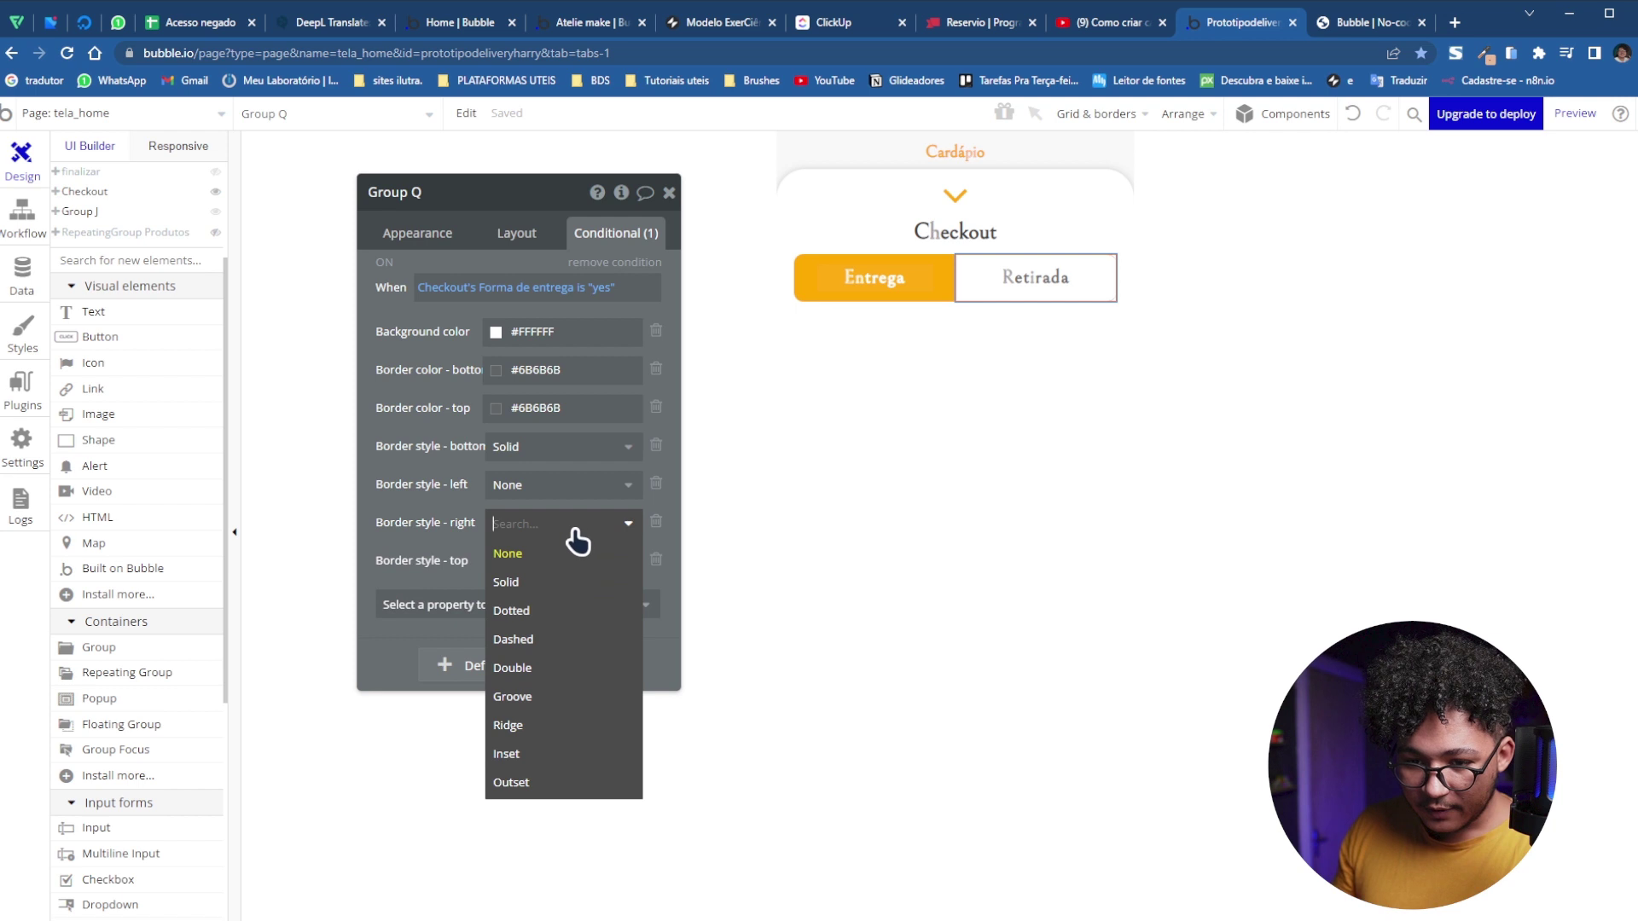
left_click(520, 579)
Add a right border color of #6B6B6B to the Retirada group's condition, matching its opacity to the other borders' 30%
left_click(510, 610)
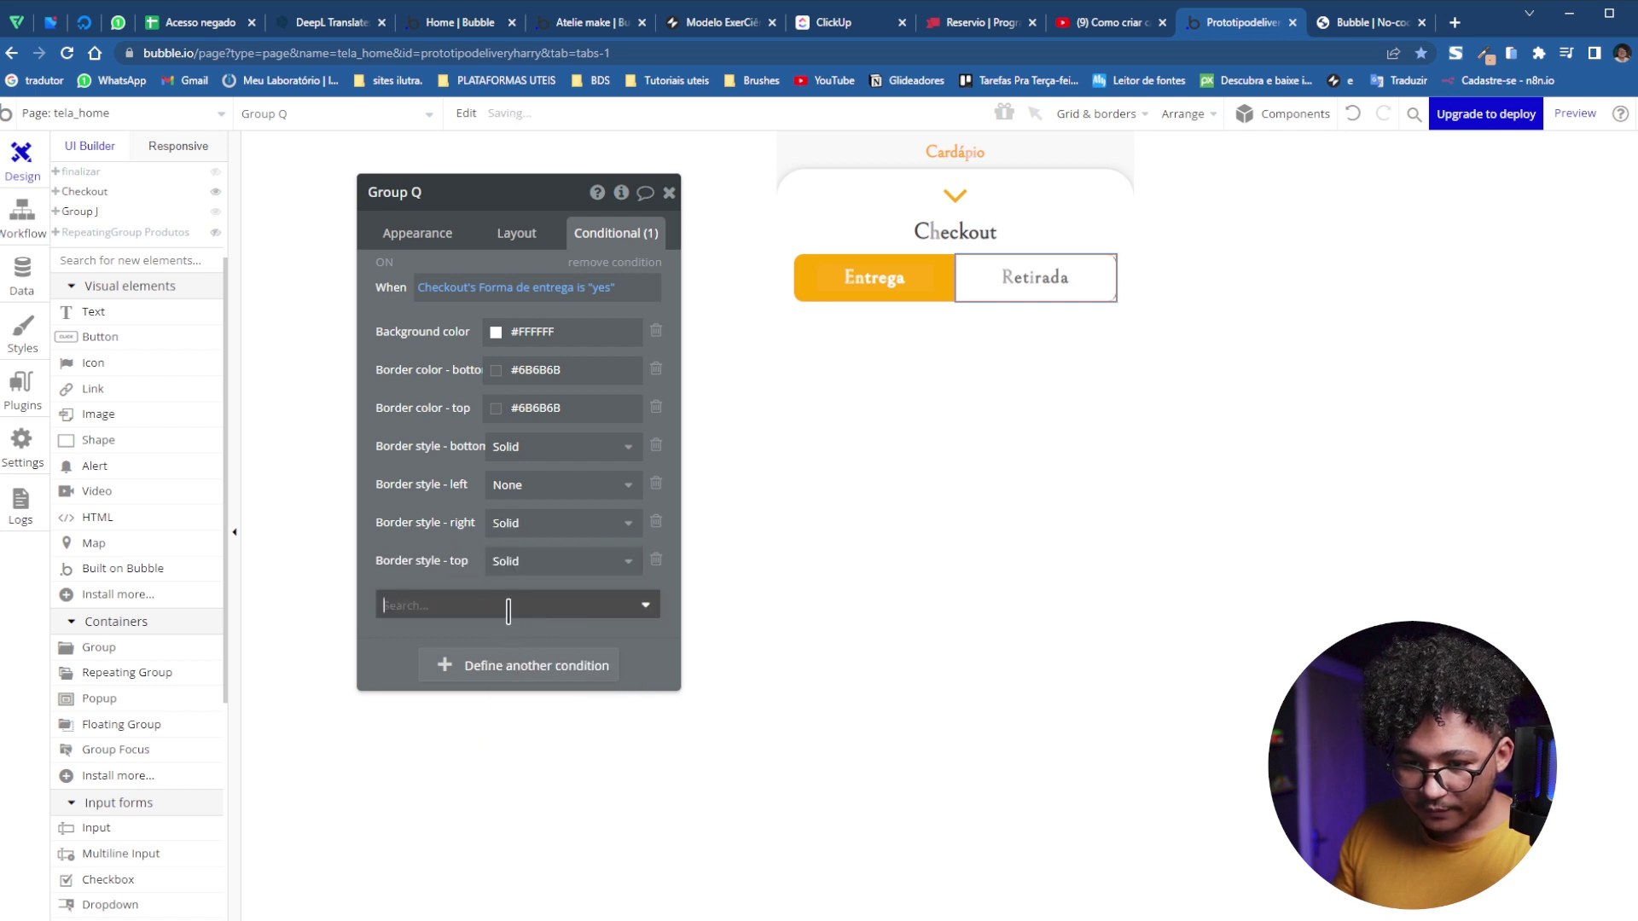
scroll(520, 759, "down", 5)
left_click(530, 774)
left_click(550, 446)
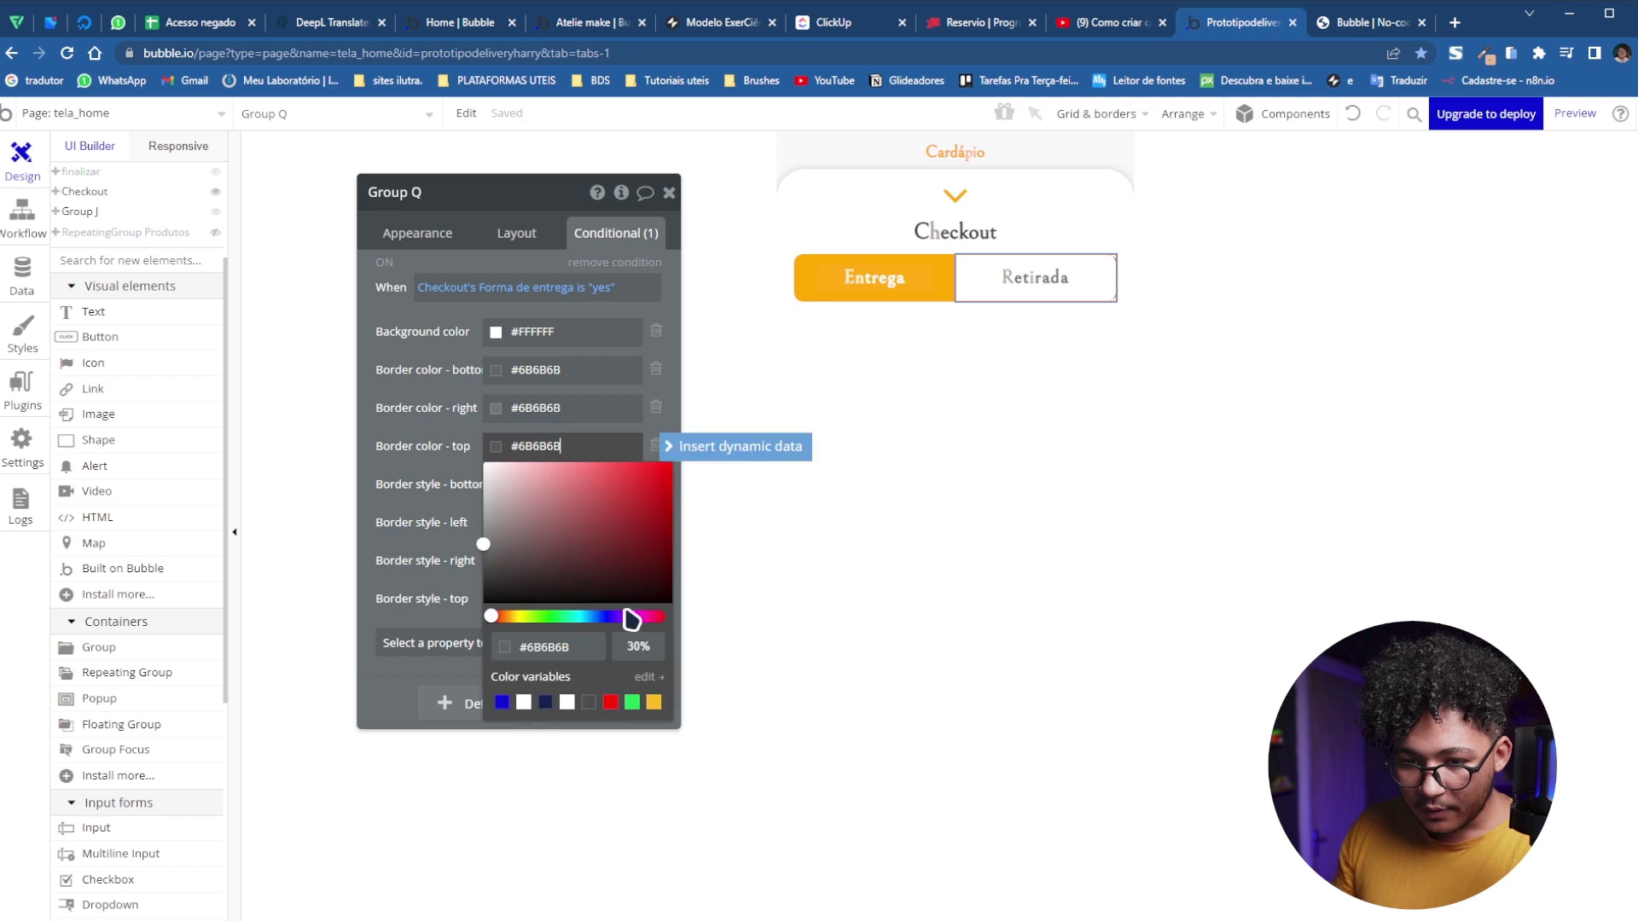
left_click(568, 408)
left_click(570, 375)
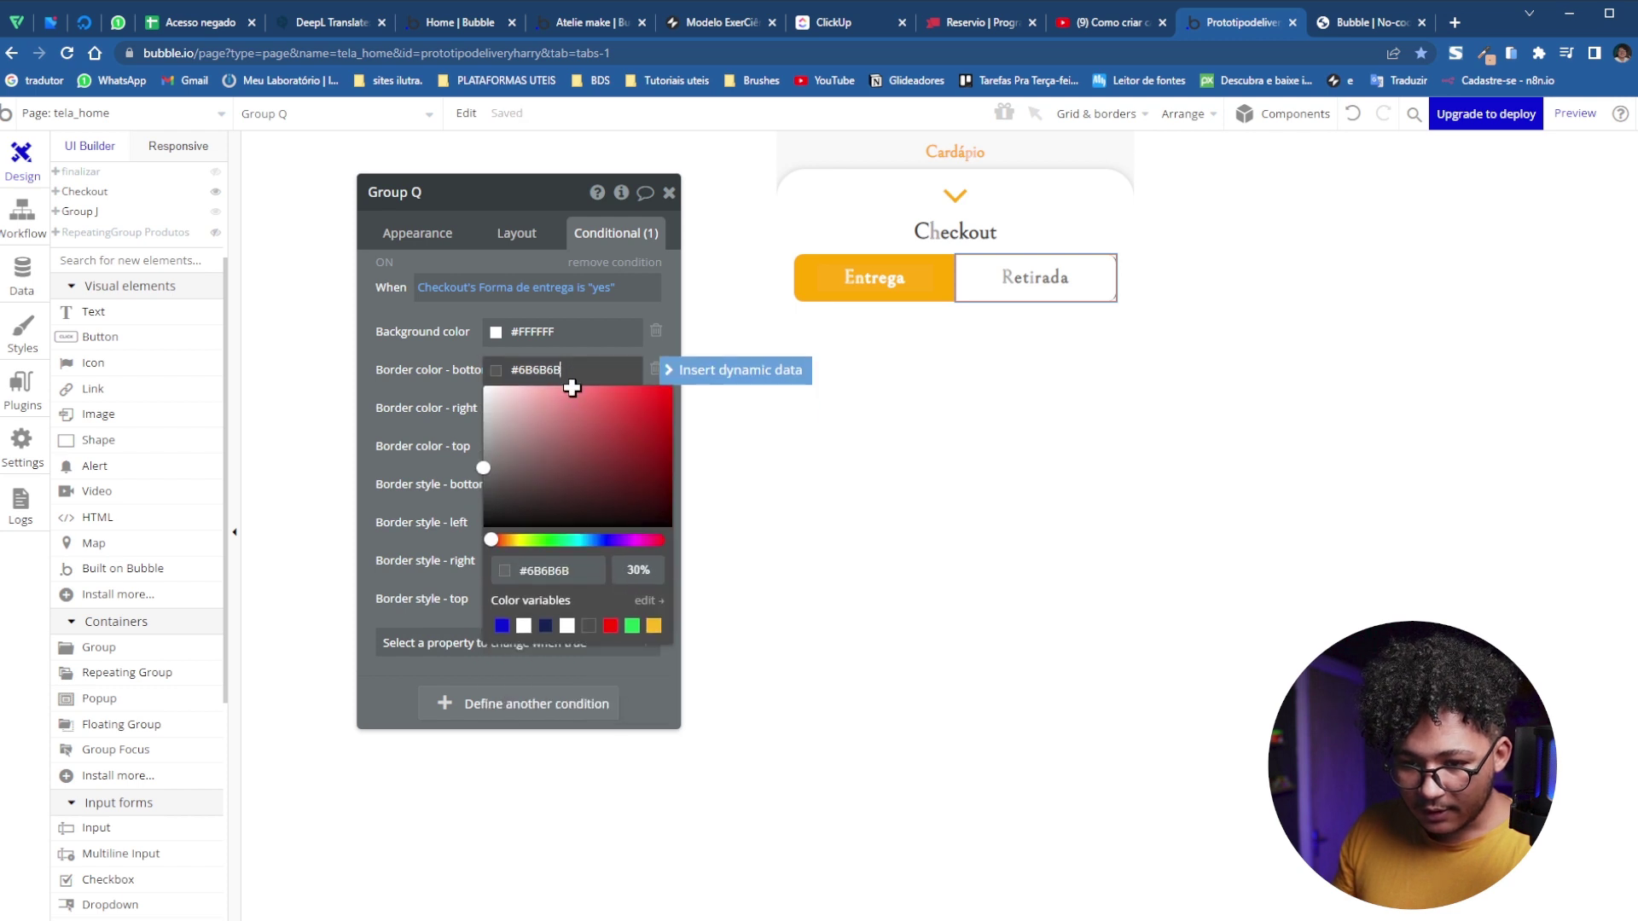
left_click(514, 409)
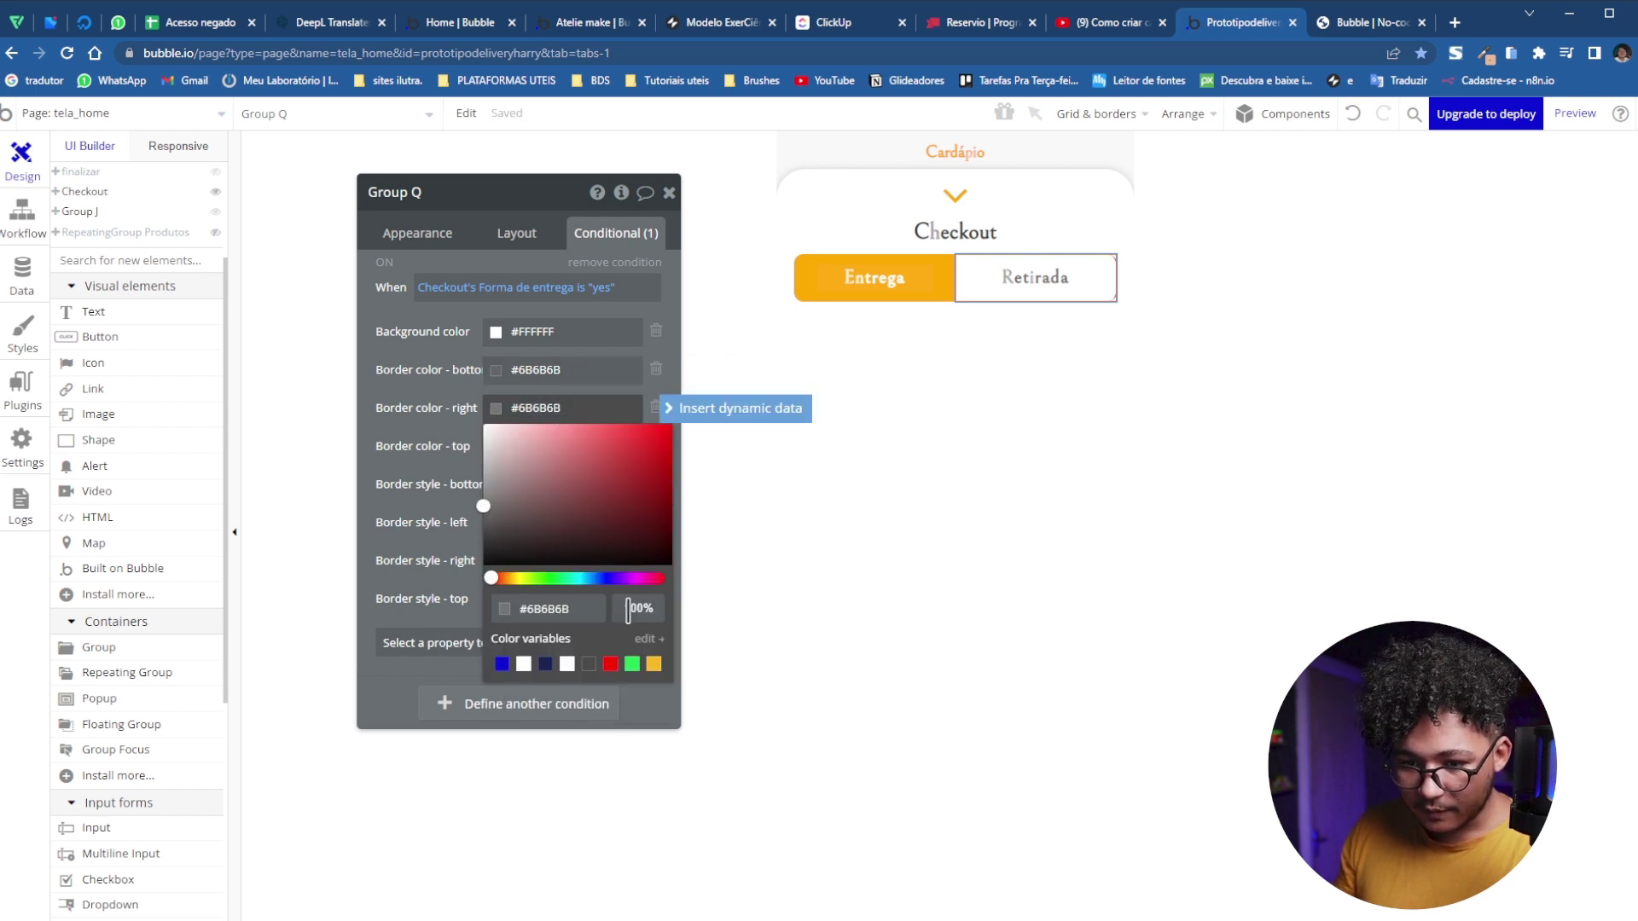
left_click_drag(629, 609, 672, 617)
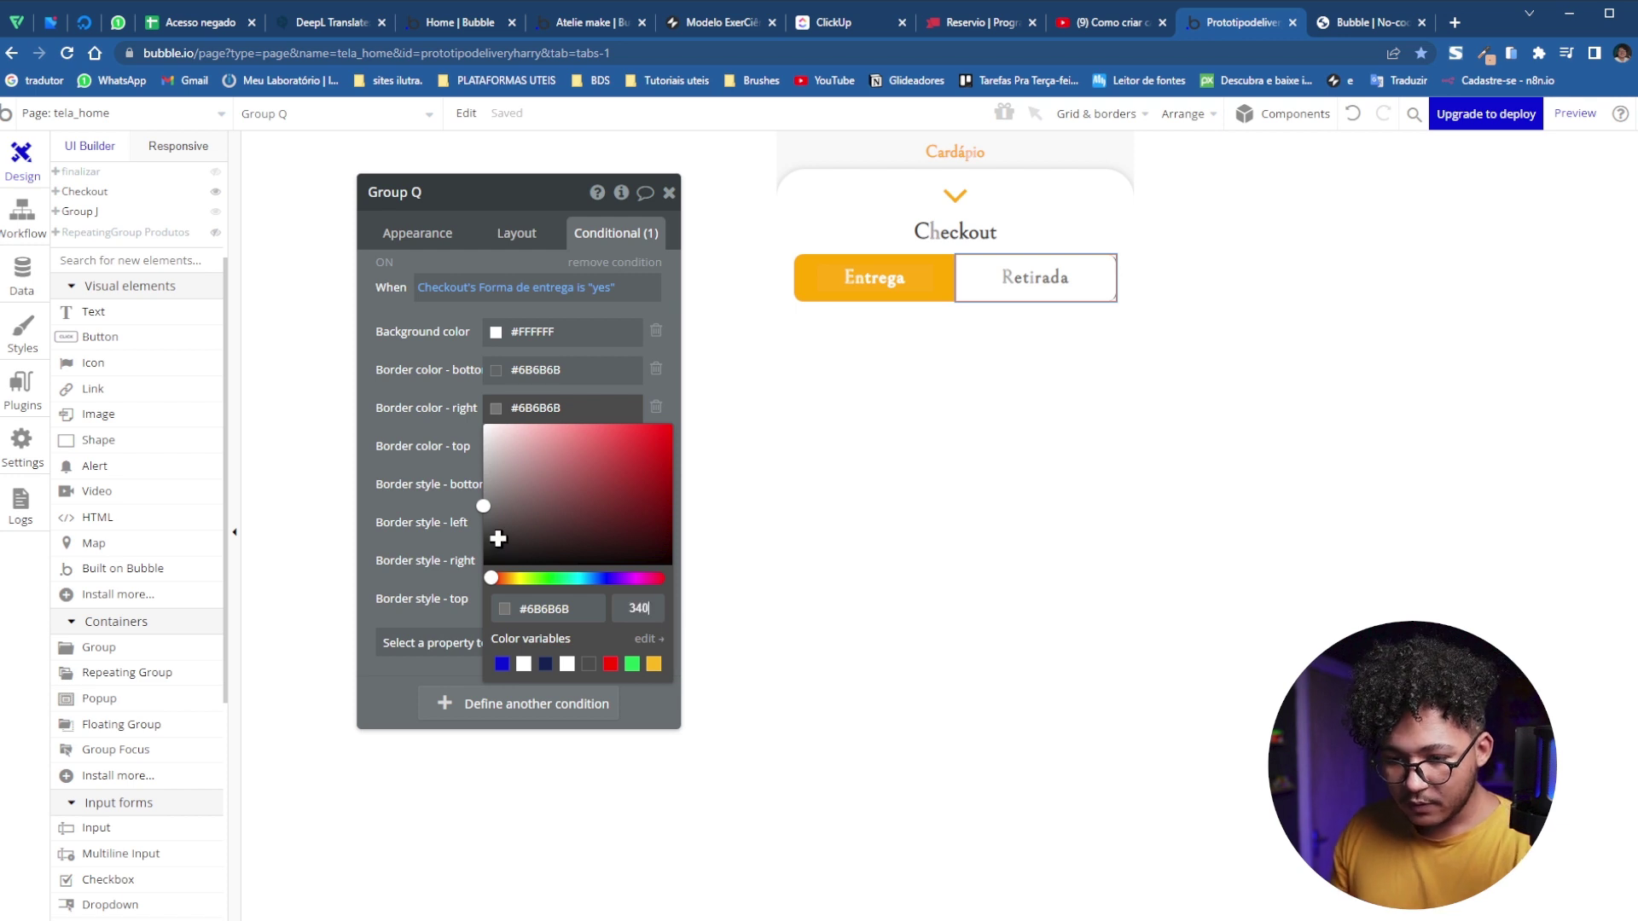
left_click(432, 503)
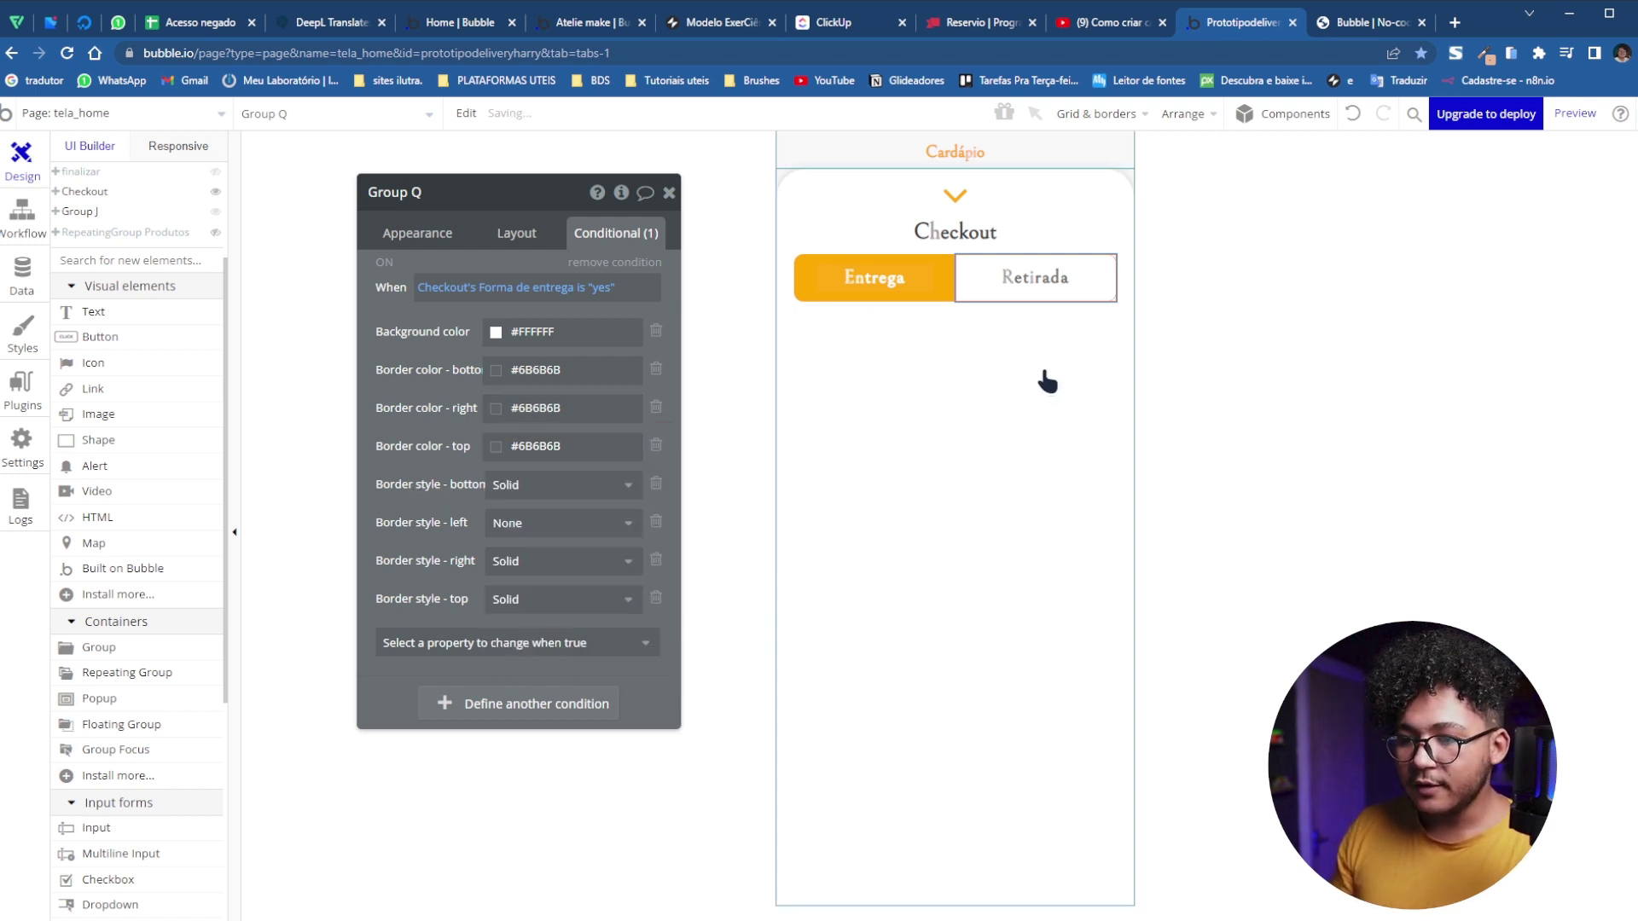
left_click(1042, 377)
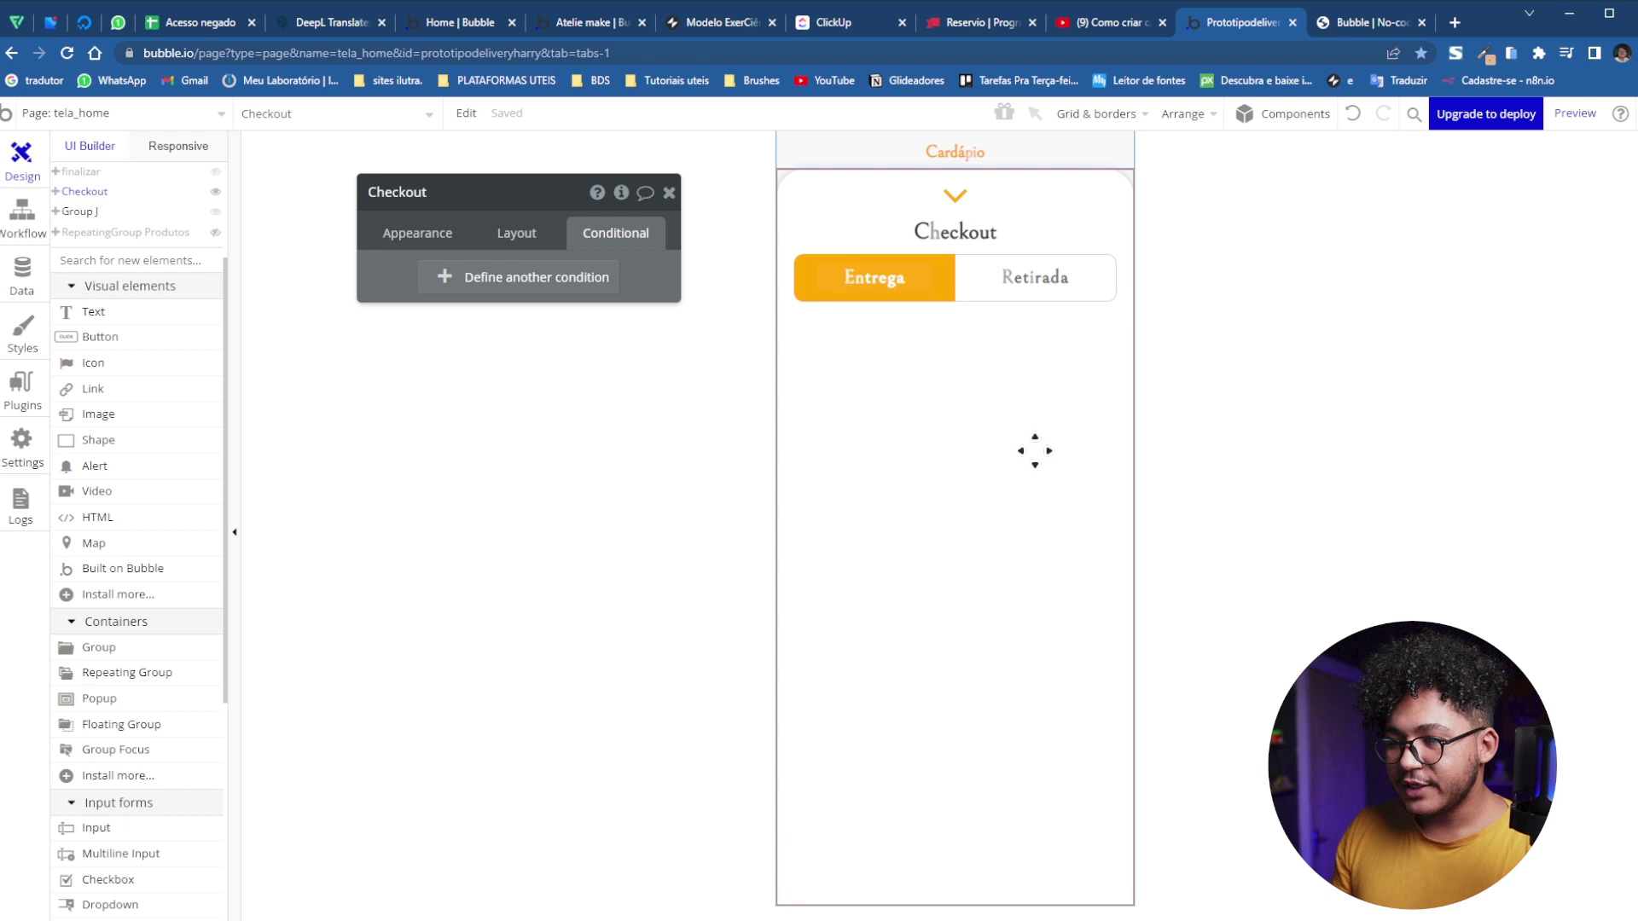
Create a click workflow for the Entrega text with a Set state action as its first step
left_click(915, 290)
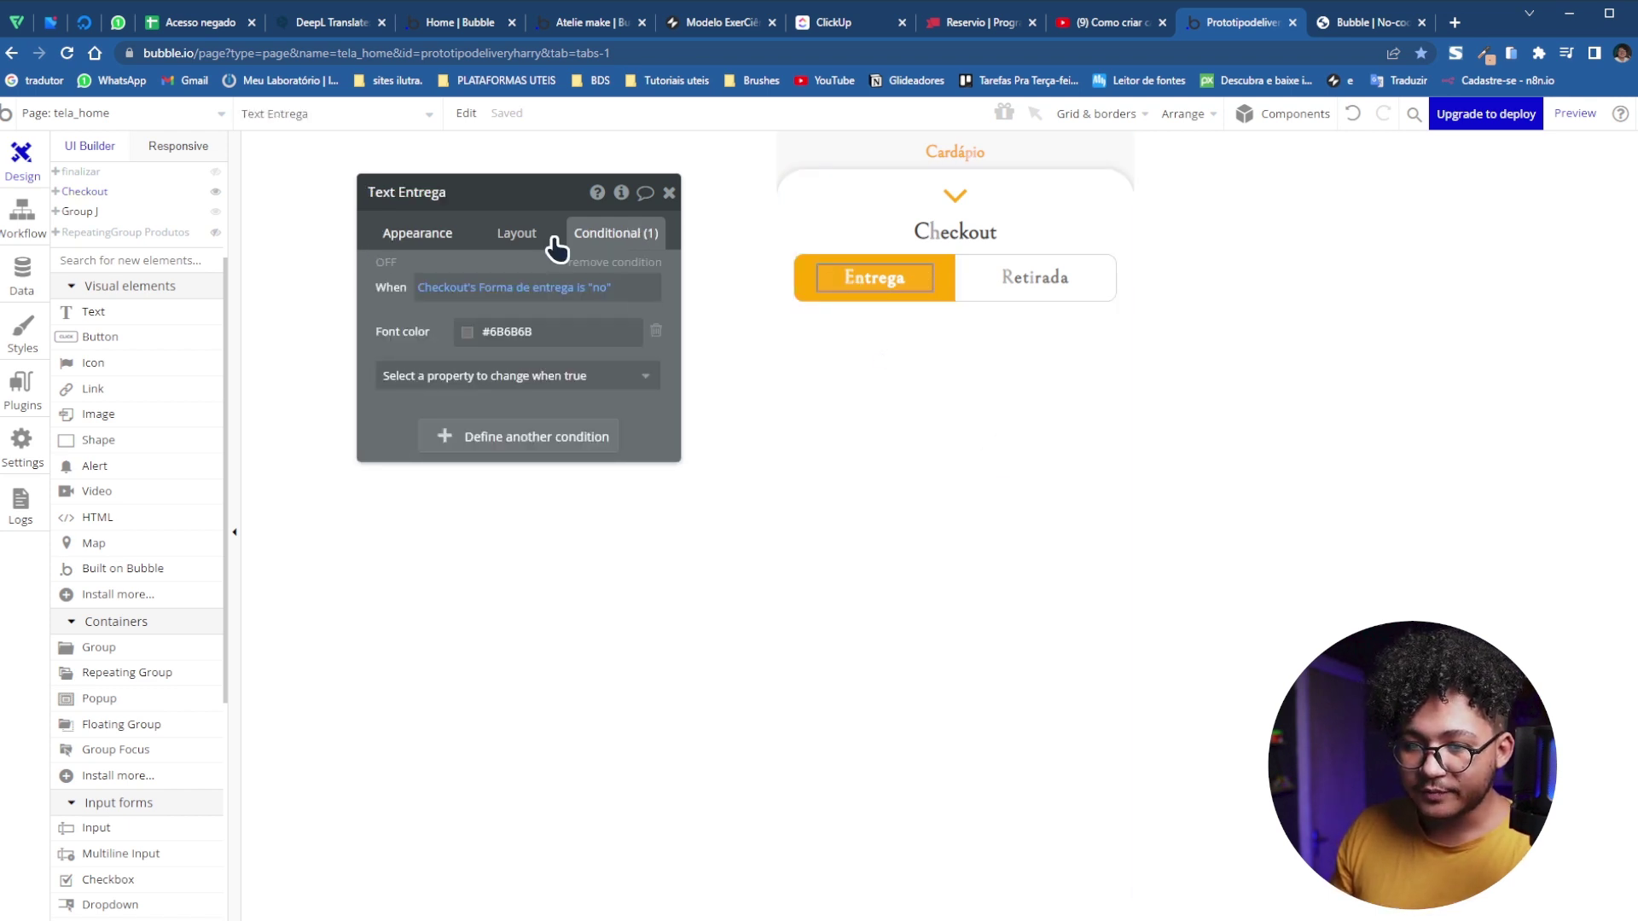
left_click(519, 510)
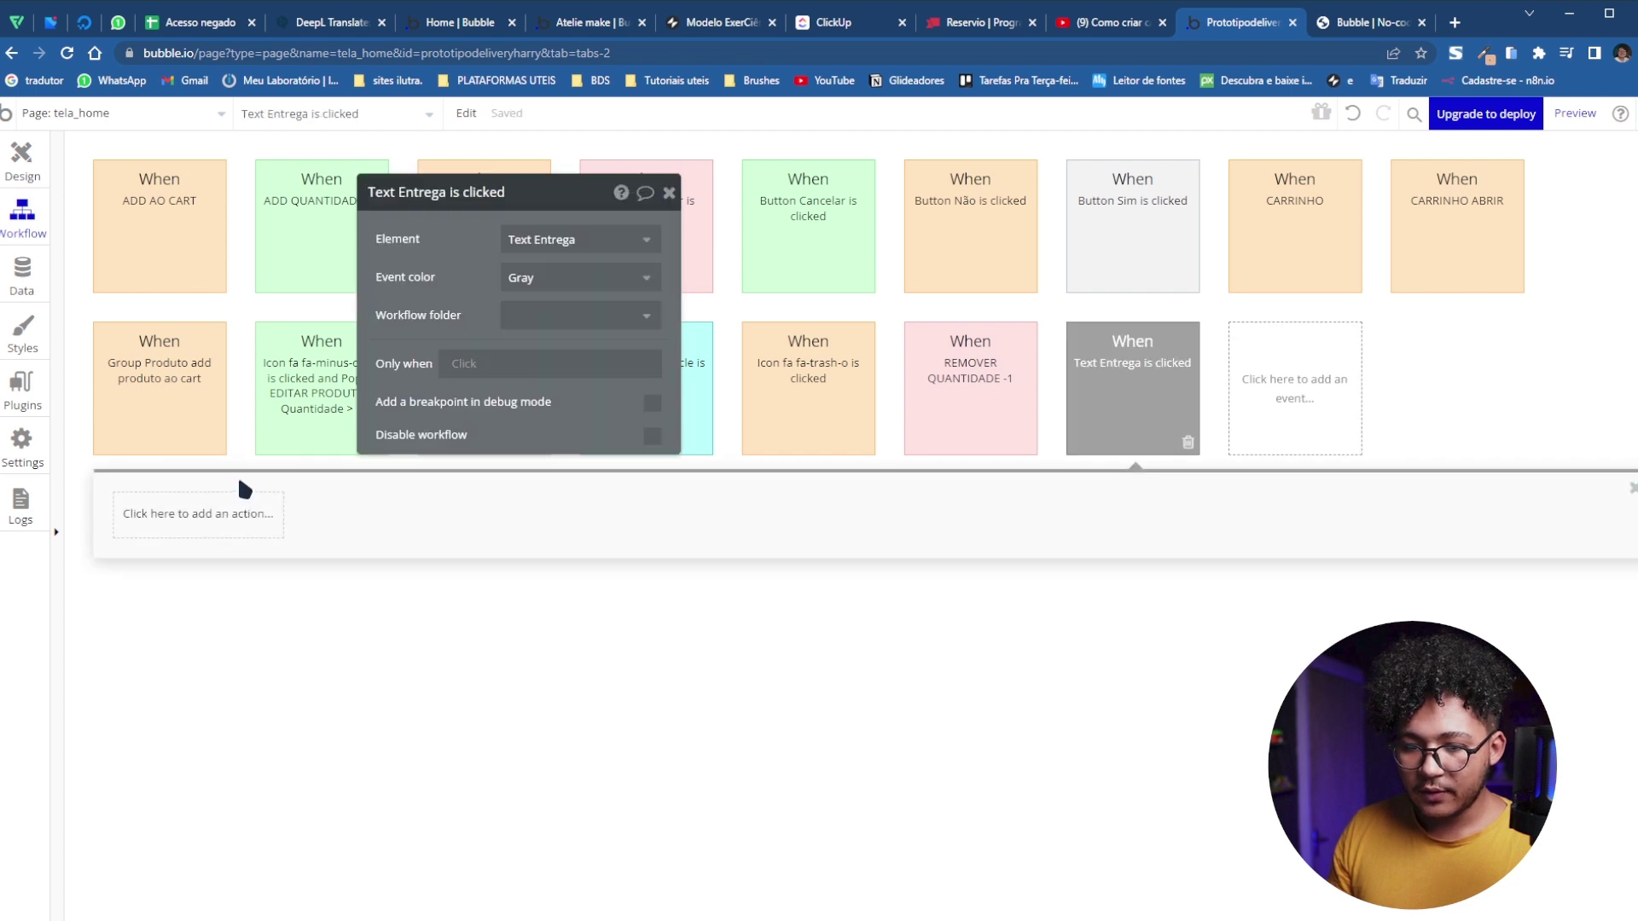
left_click(231, 514)
mouse_move(201, 778)
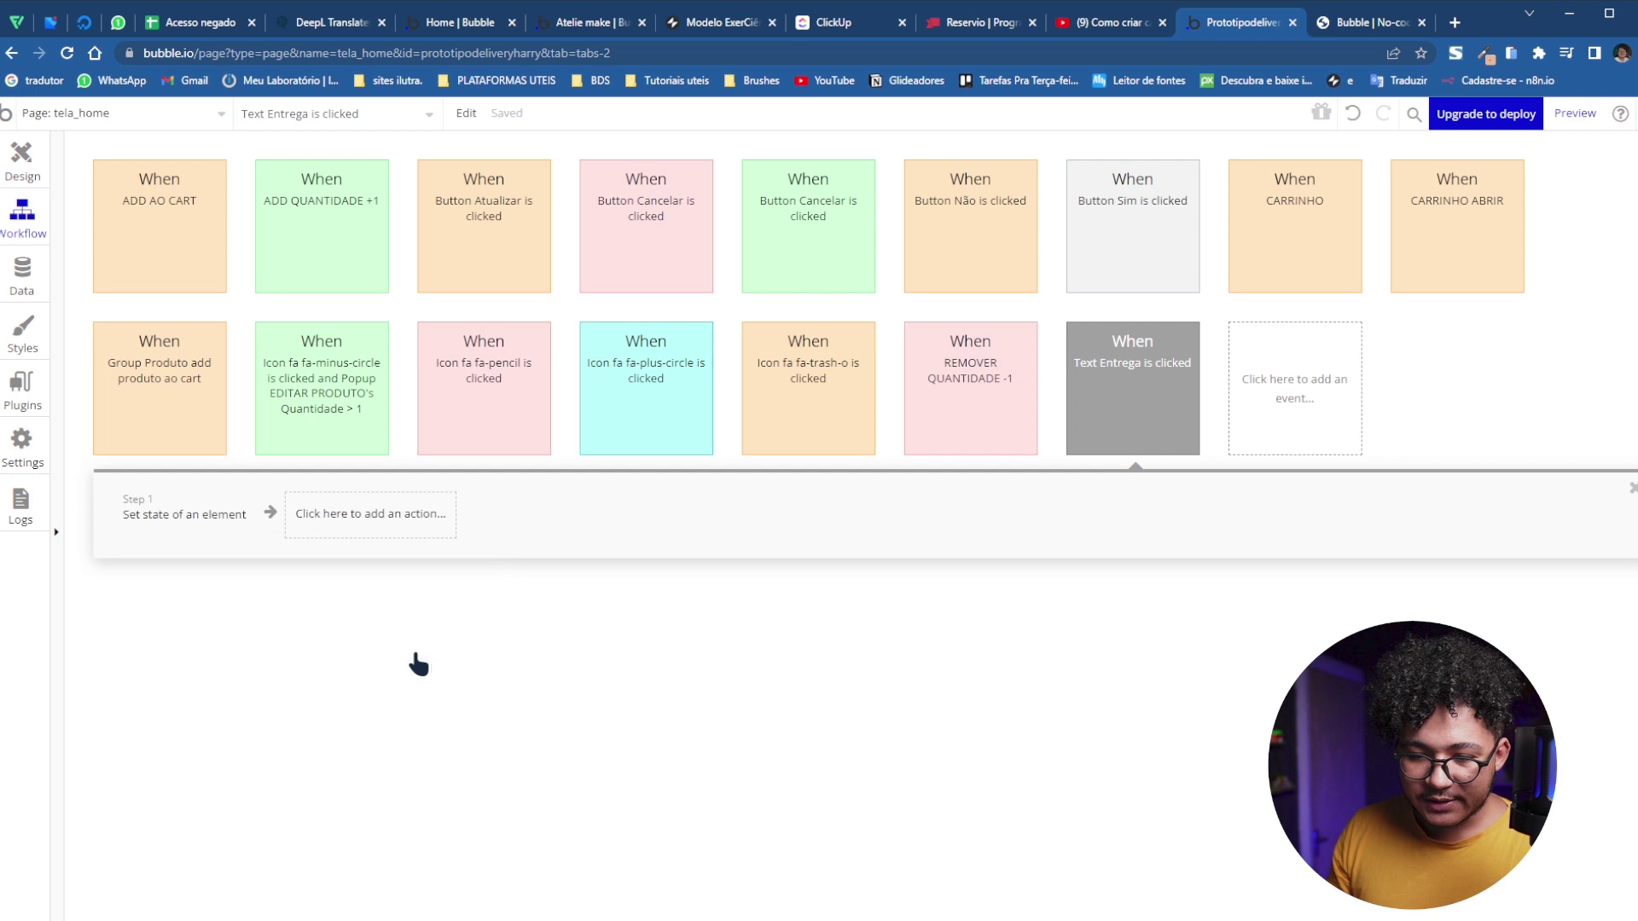
left_click(416, 655)
Configure the Set state action to set Checkout's Forma de entrega custom state to "no"
left_click(608, 238)
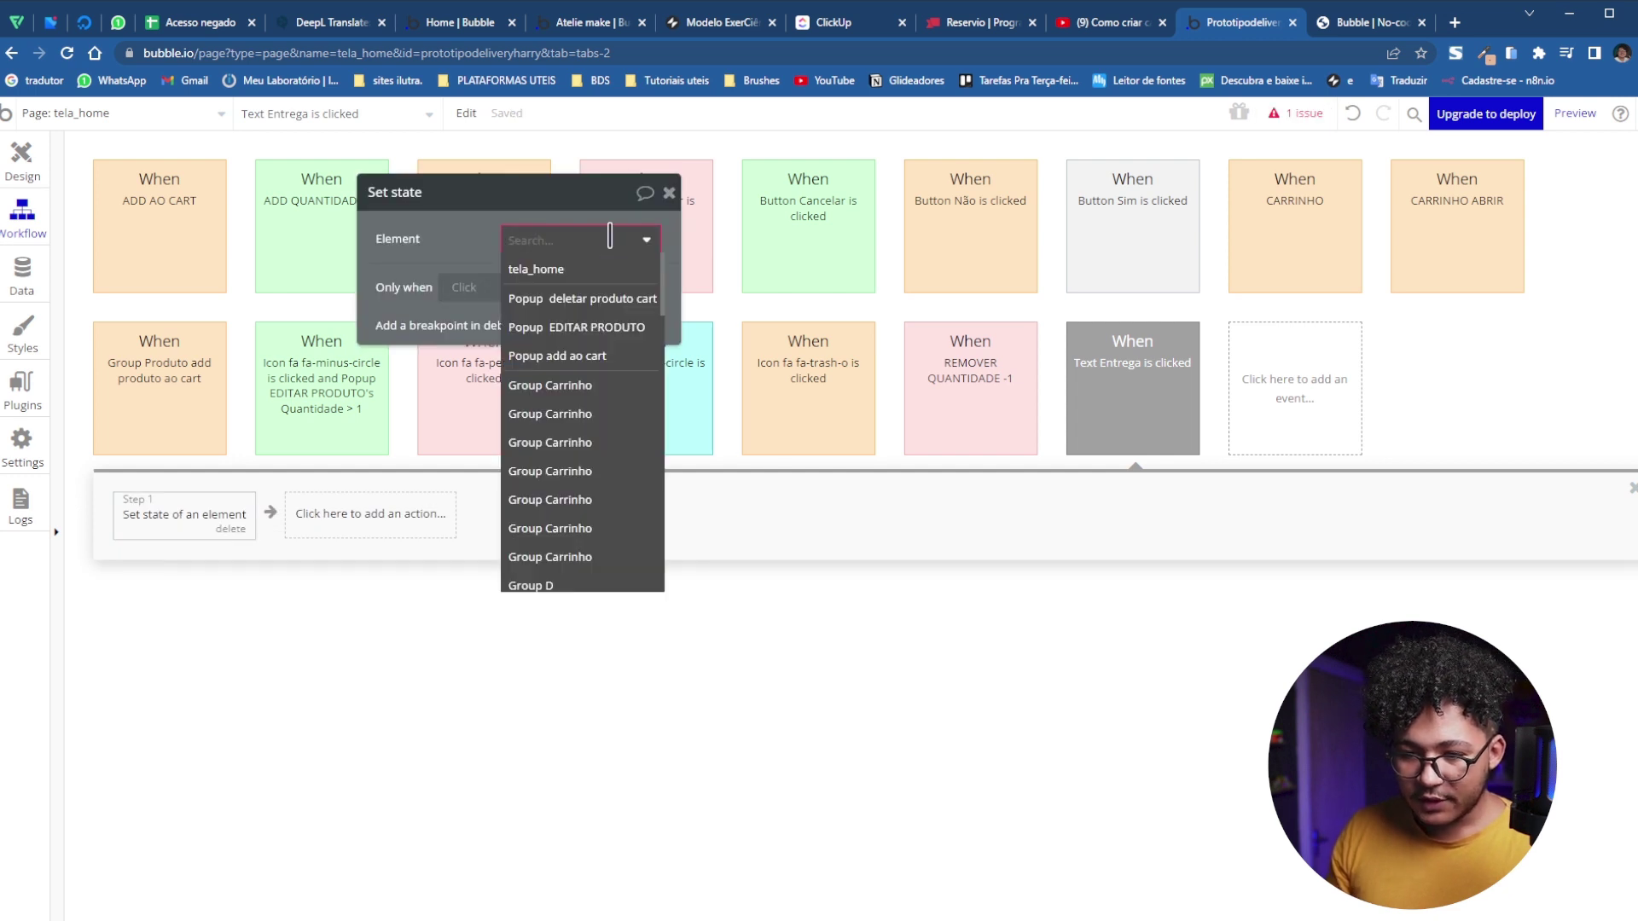
type("che")
left_click(606, 272)
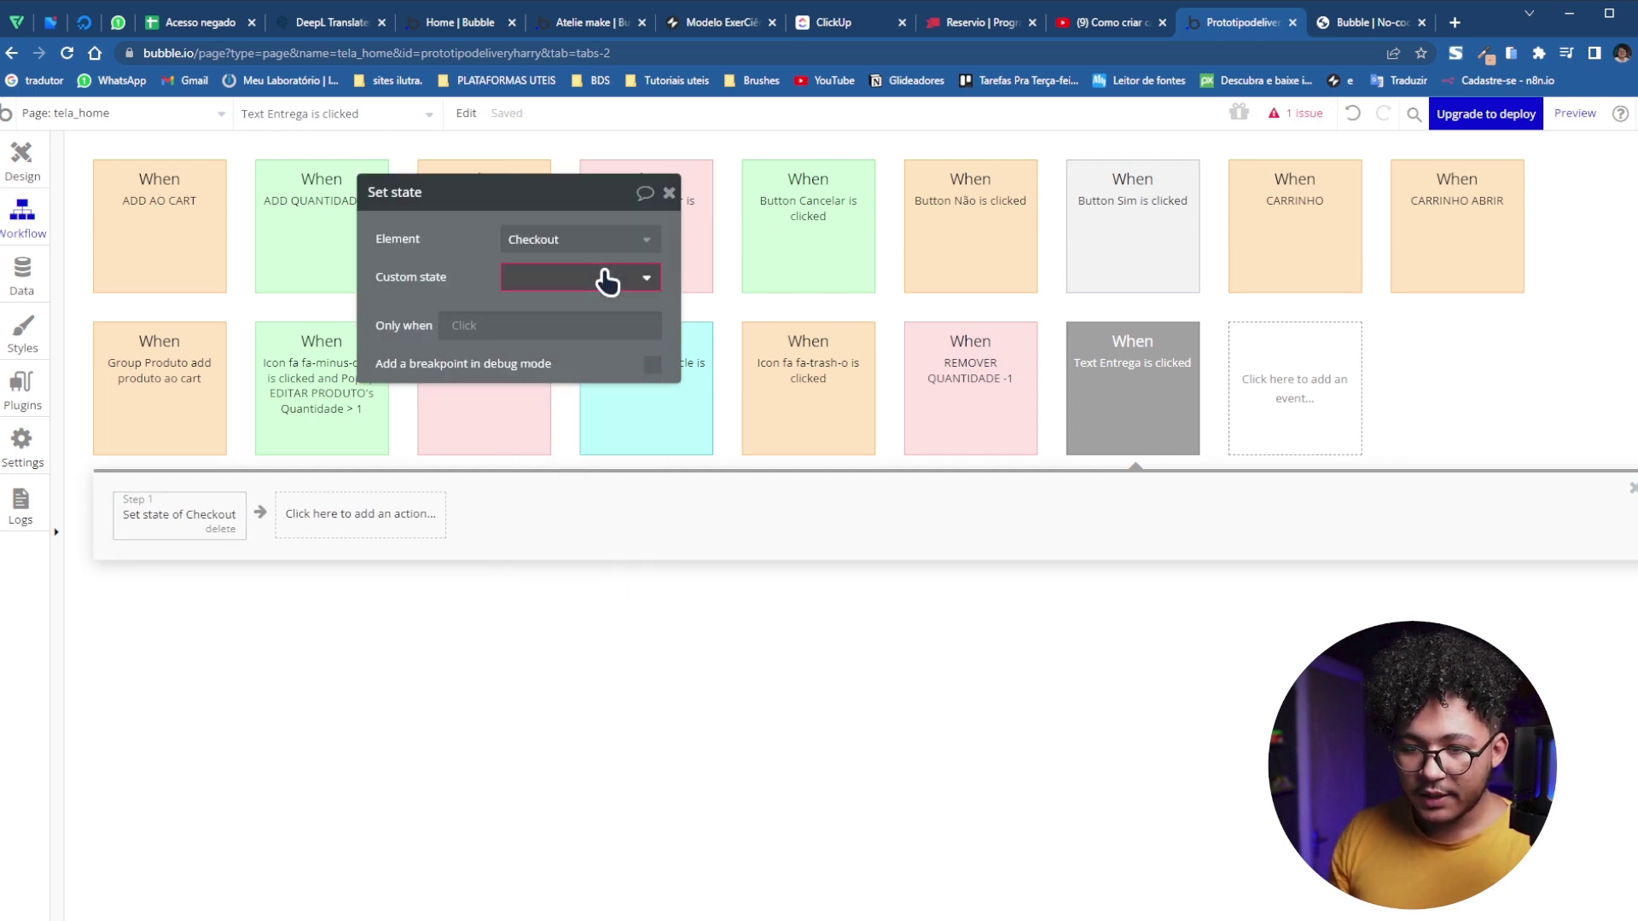
left_click(555, 308)
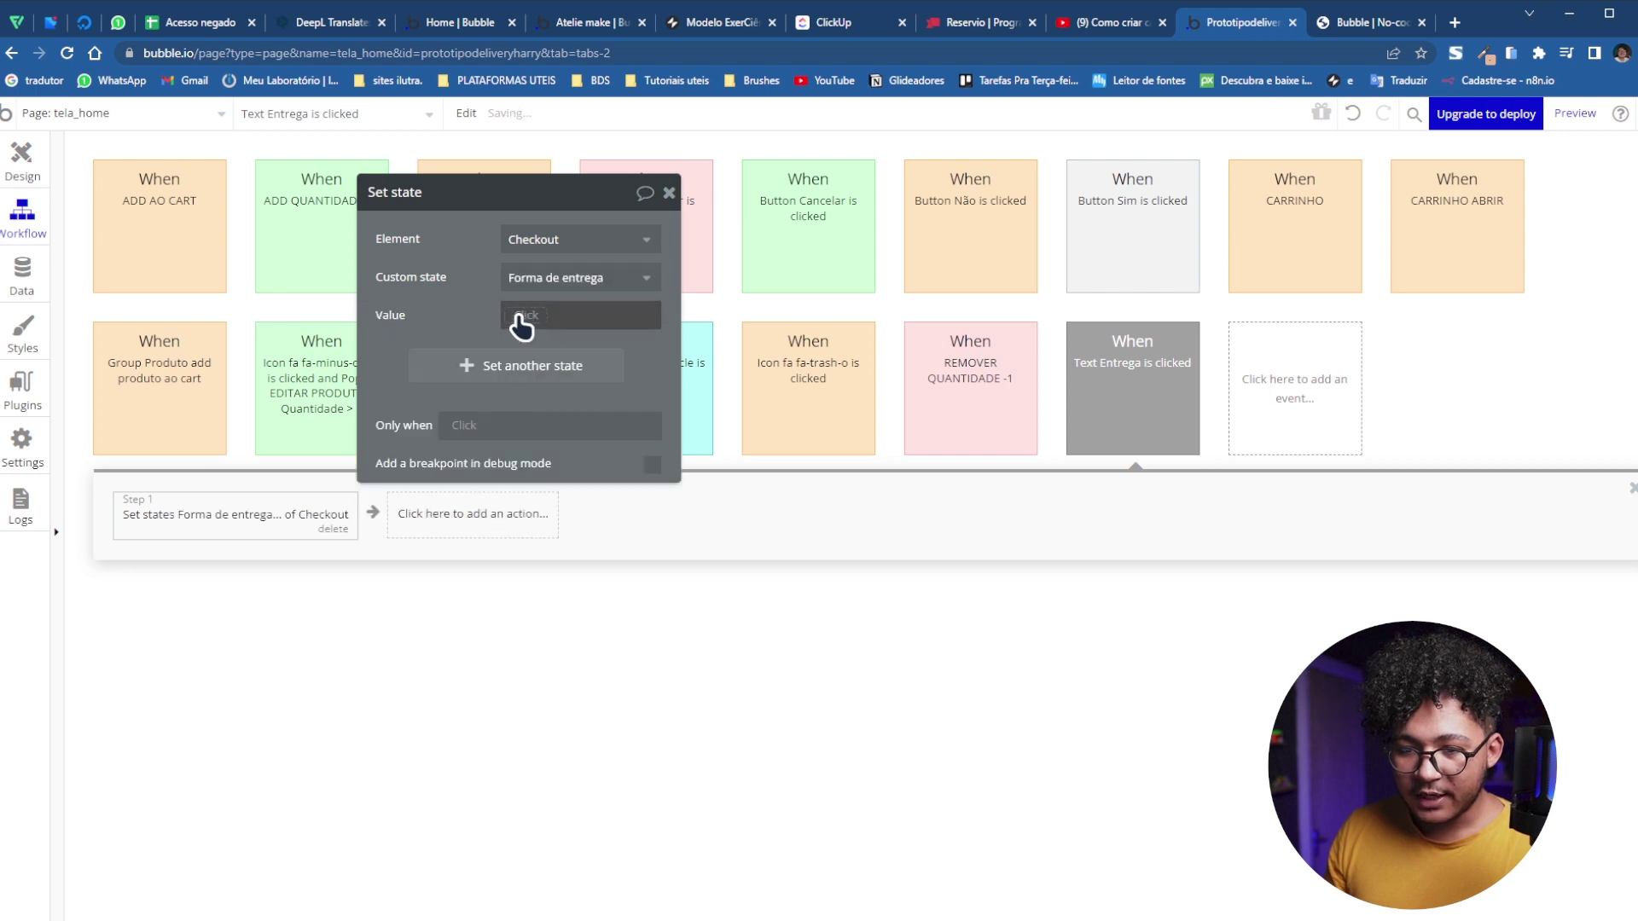
left_click(555, 400)
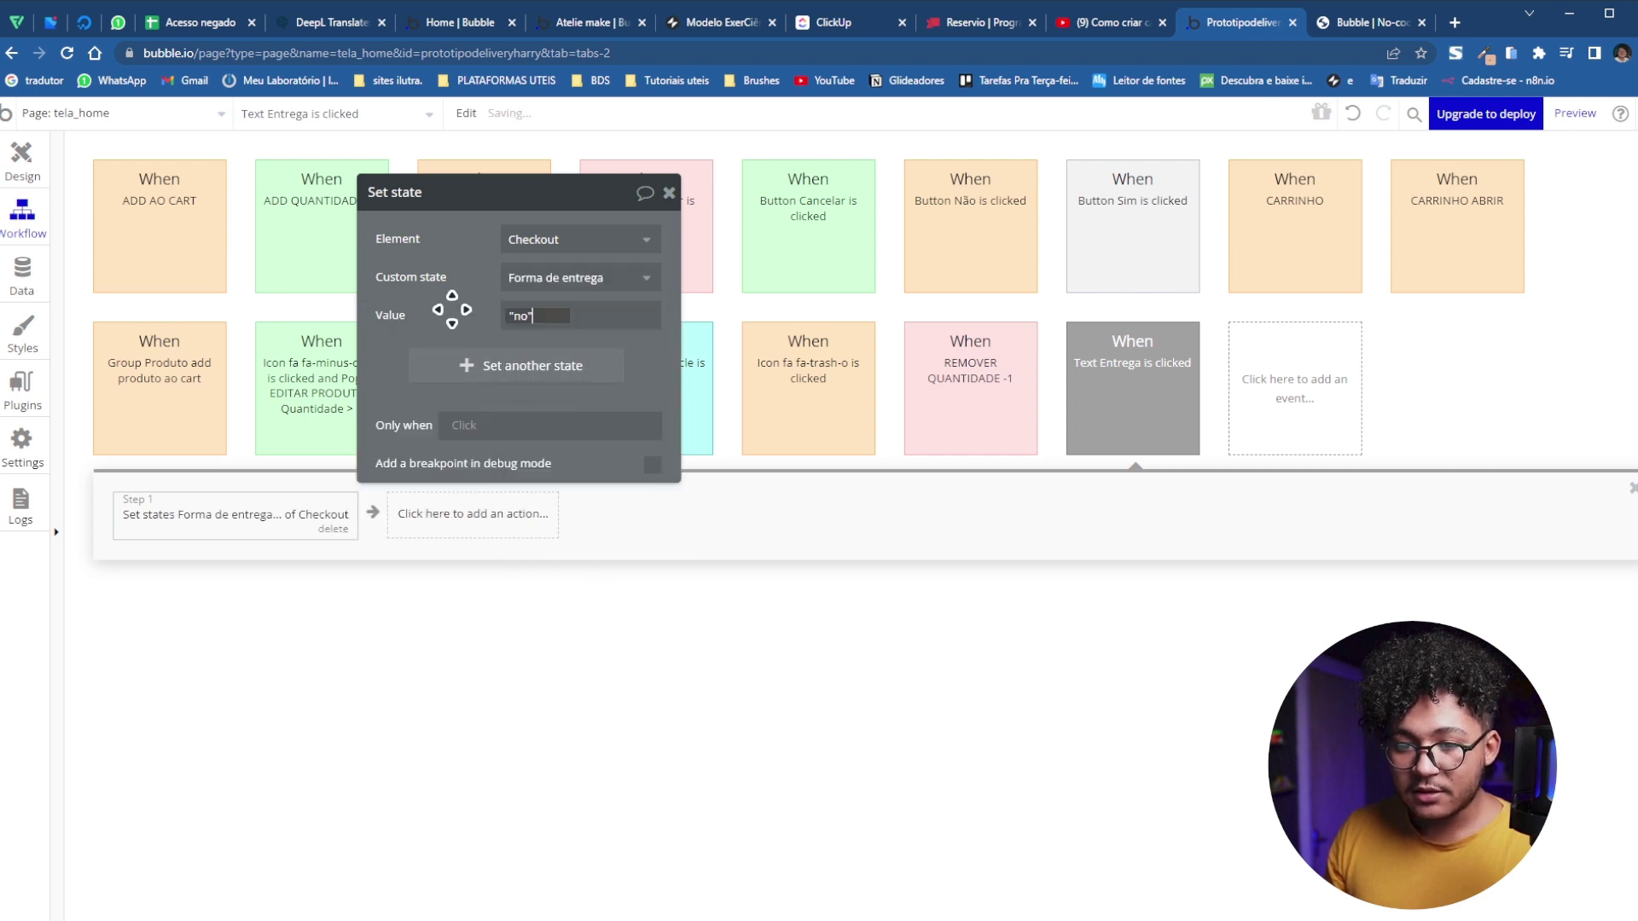
left_click_drag(408, 238, 634, 273)
Create a click workflow for the Retirada text with a Set state action as its first step
left_click(8, 169)
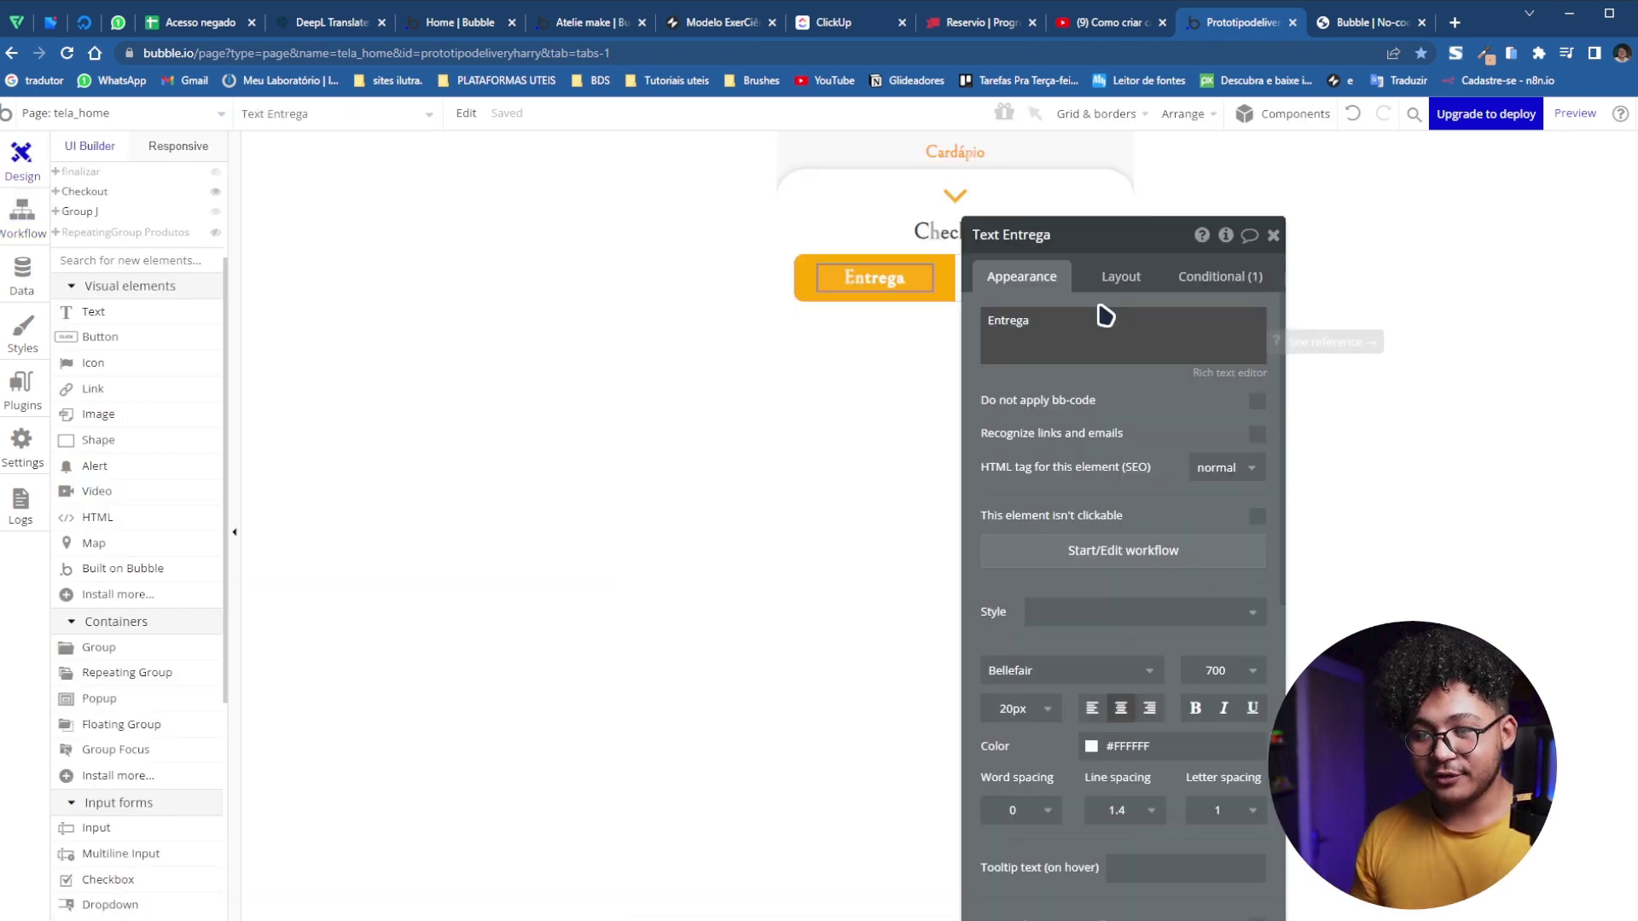
left_click_drag(983, 437, 1301, 400)
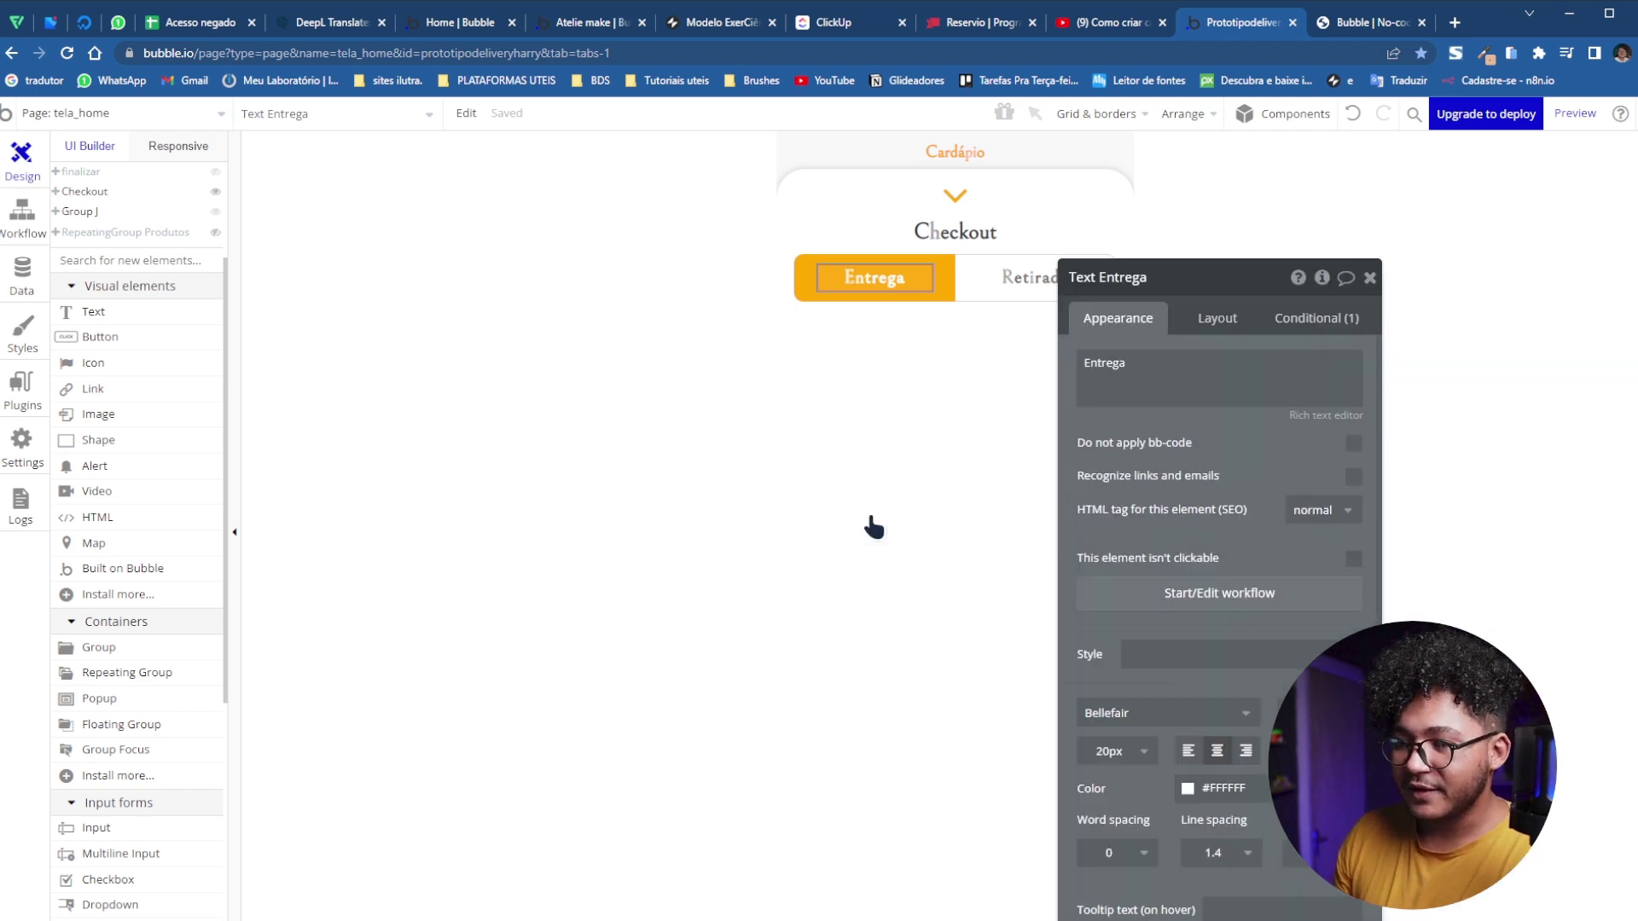
left_click(1004, 277)
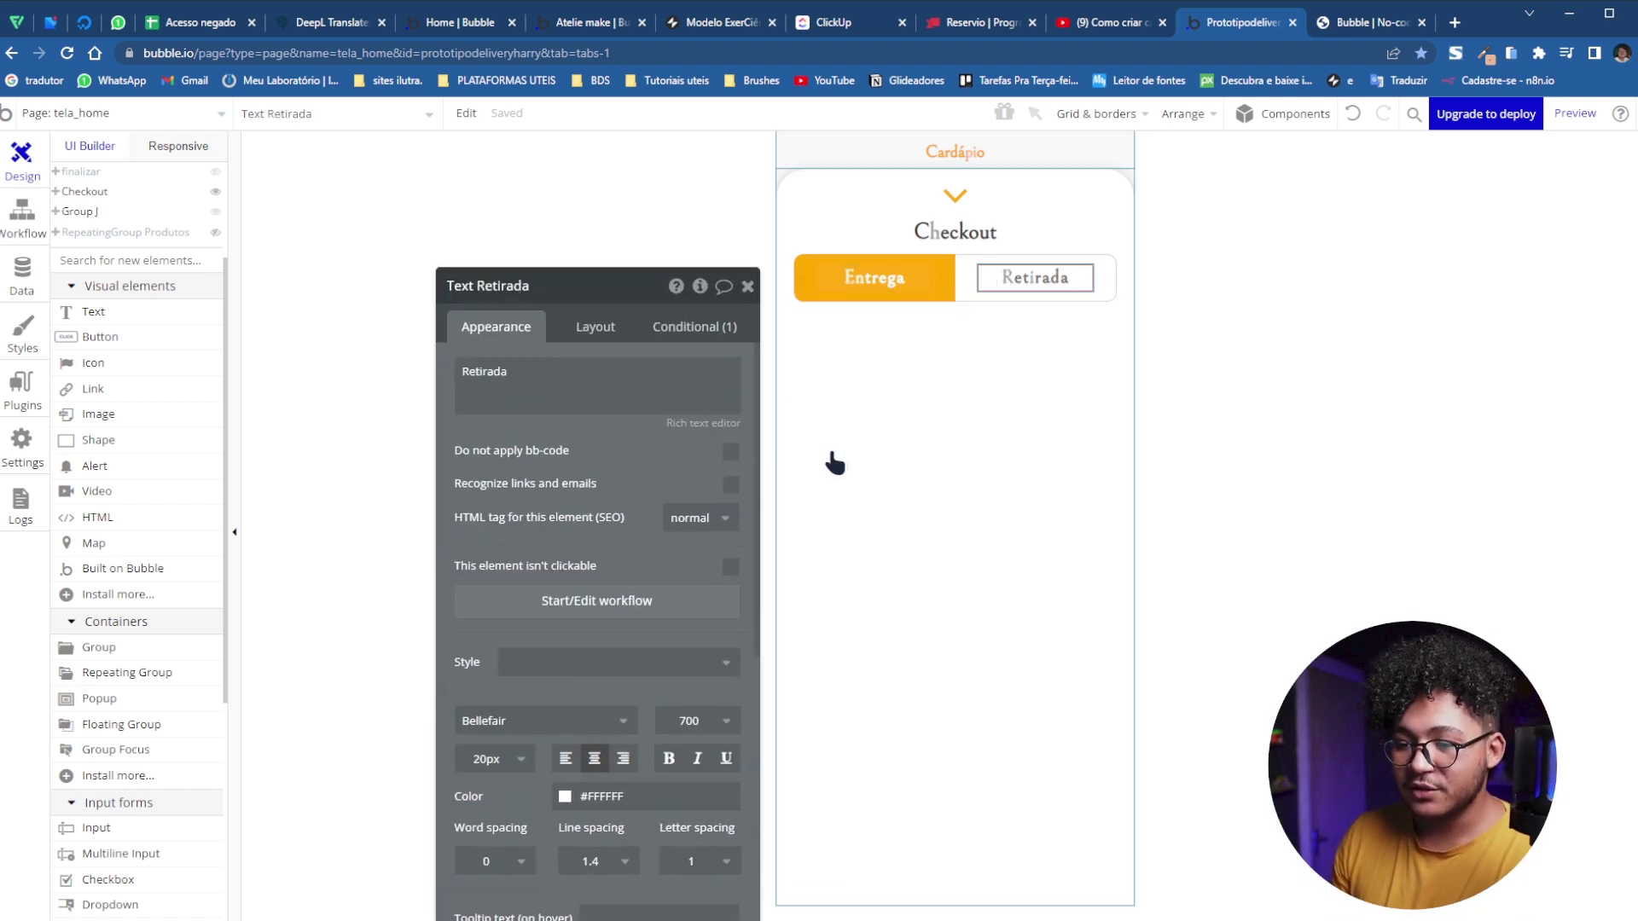
left_click(600, 604)
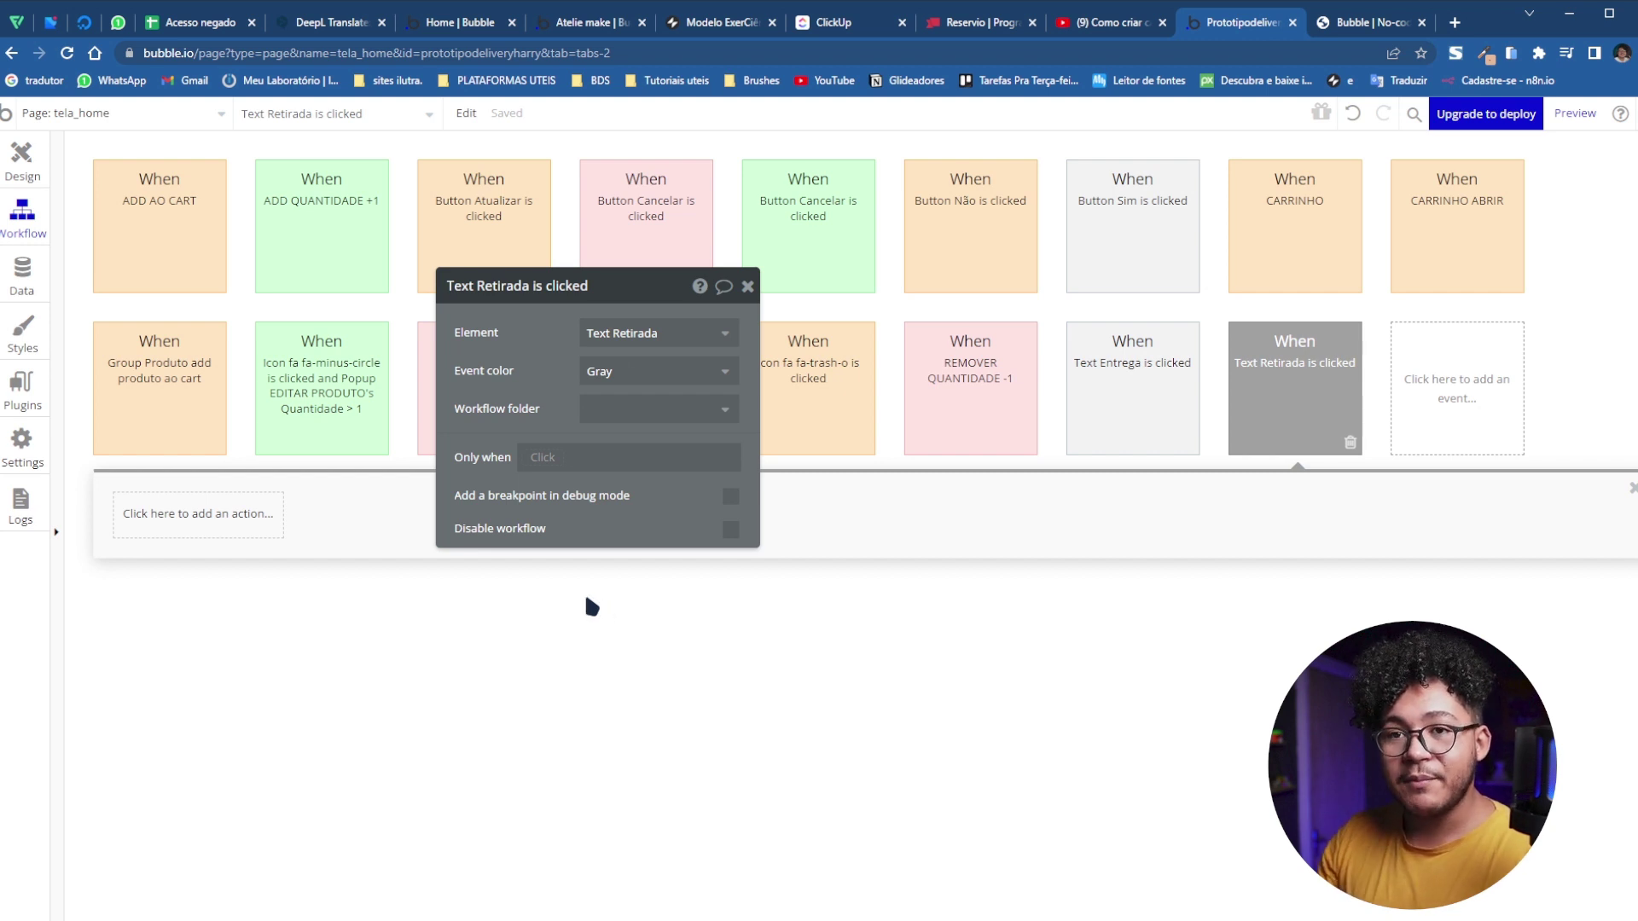
left_click_drag(531, 367, 640, 265)
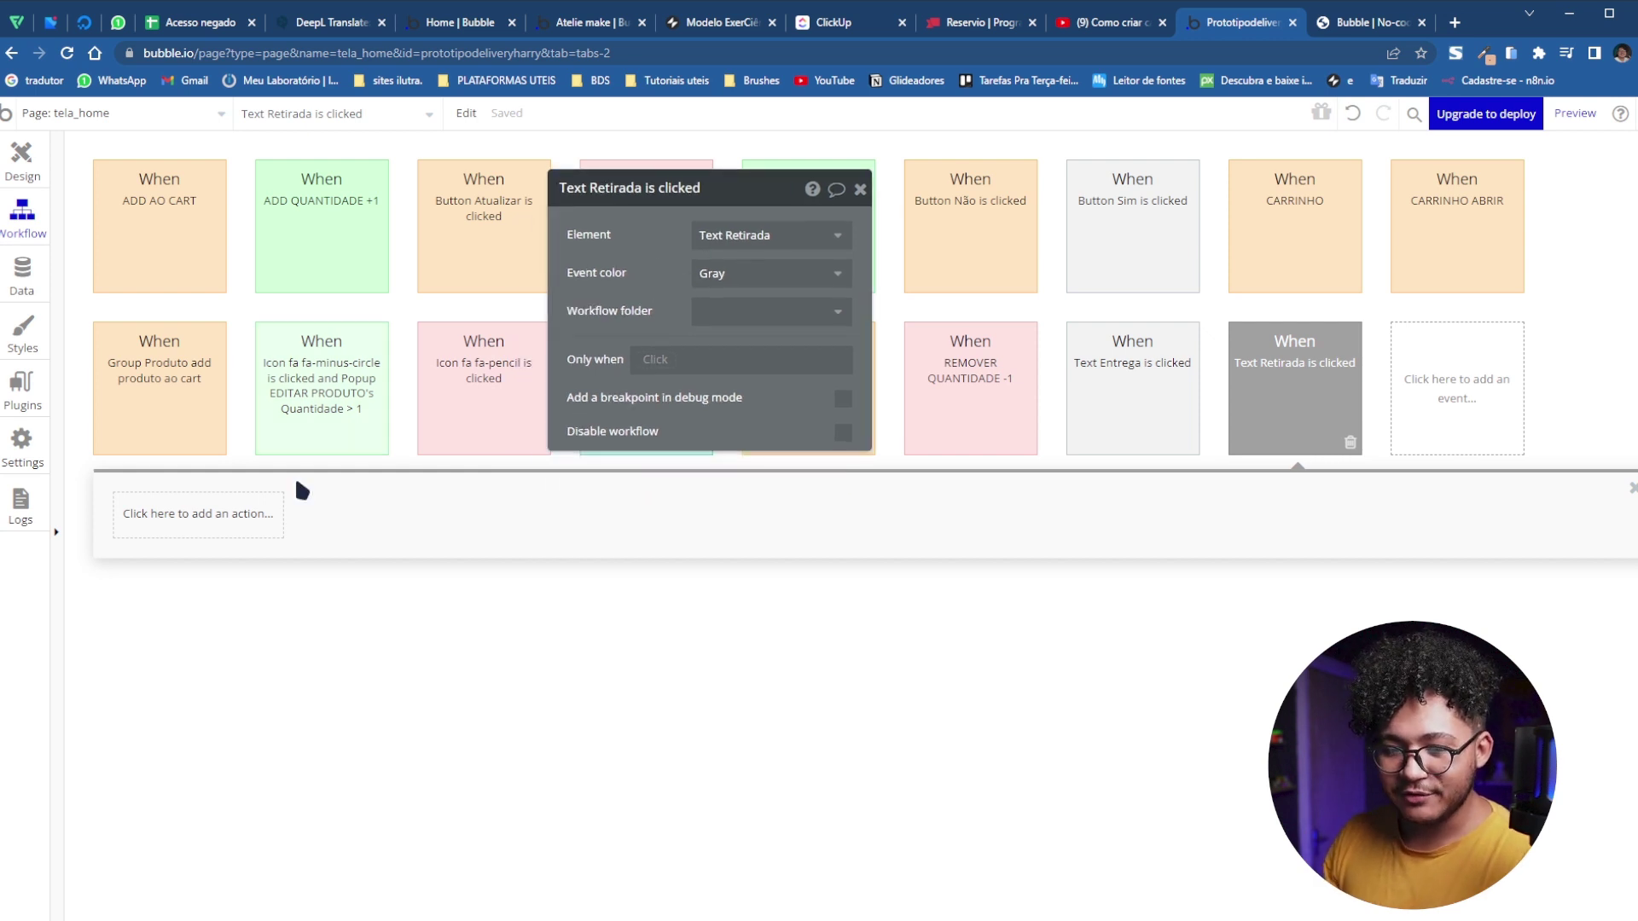
left_click(180, 532)
mouse_move(181, 770)
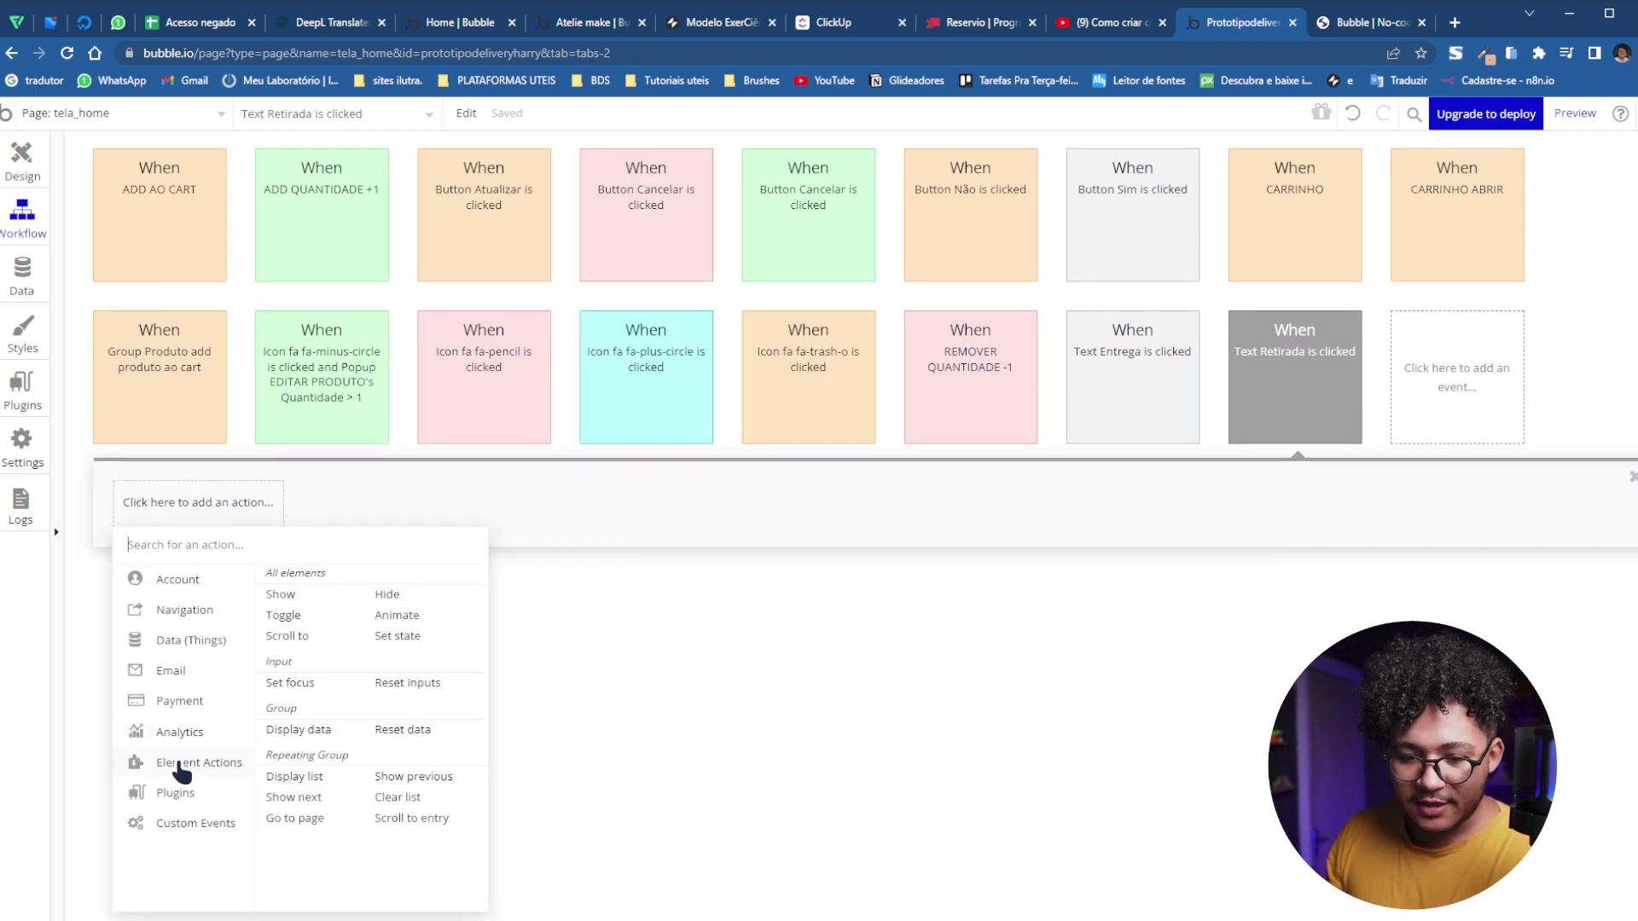
left_click(399, 638)
Configure the Retirada workflow's Set state action to set Checkout's Forma de entrega custom state to "yes"
left_click(853, 241)
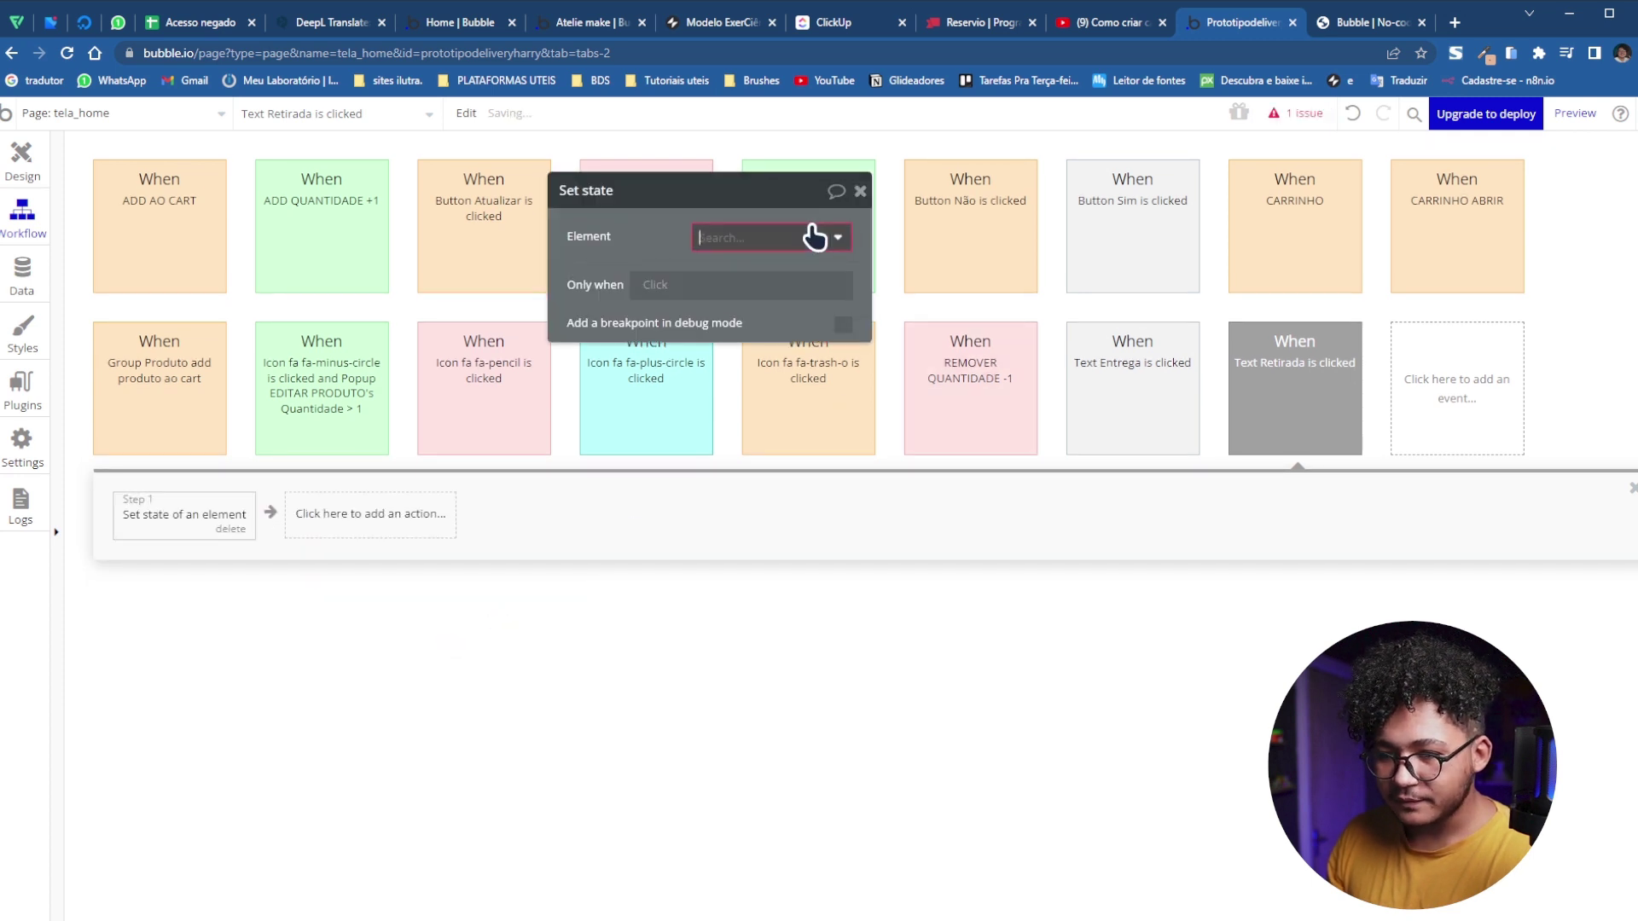
type("che")
left_click(757, 268)
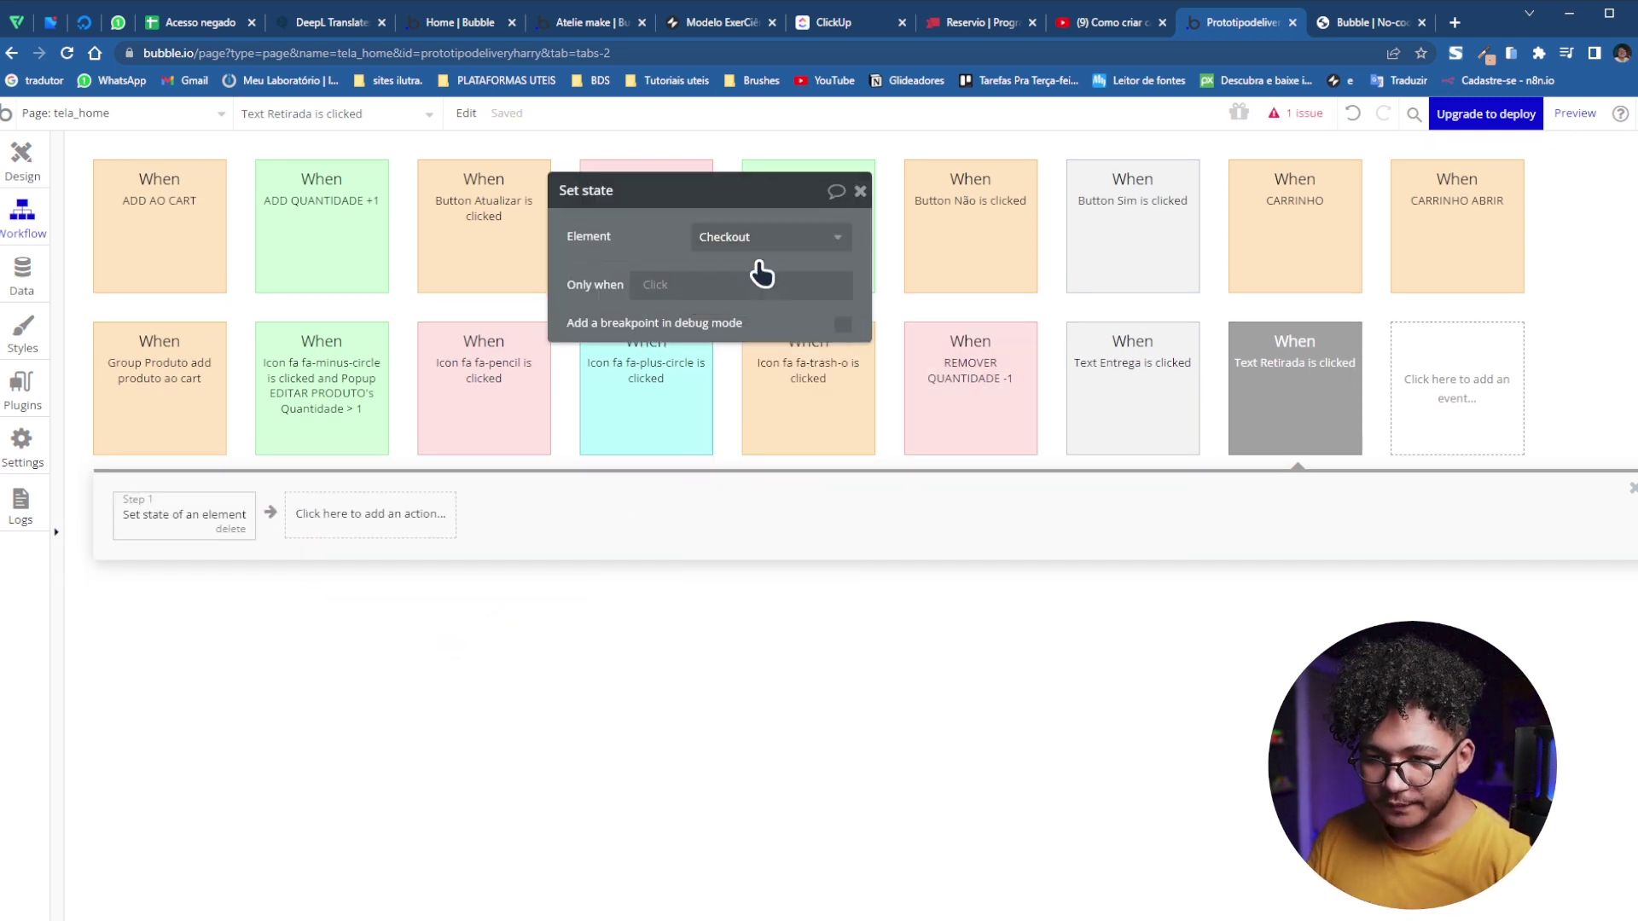
left_click(756, 273)
left_click(744, 307)
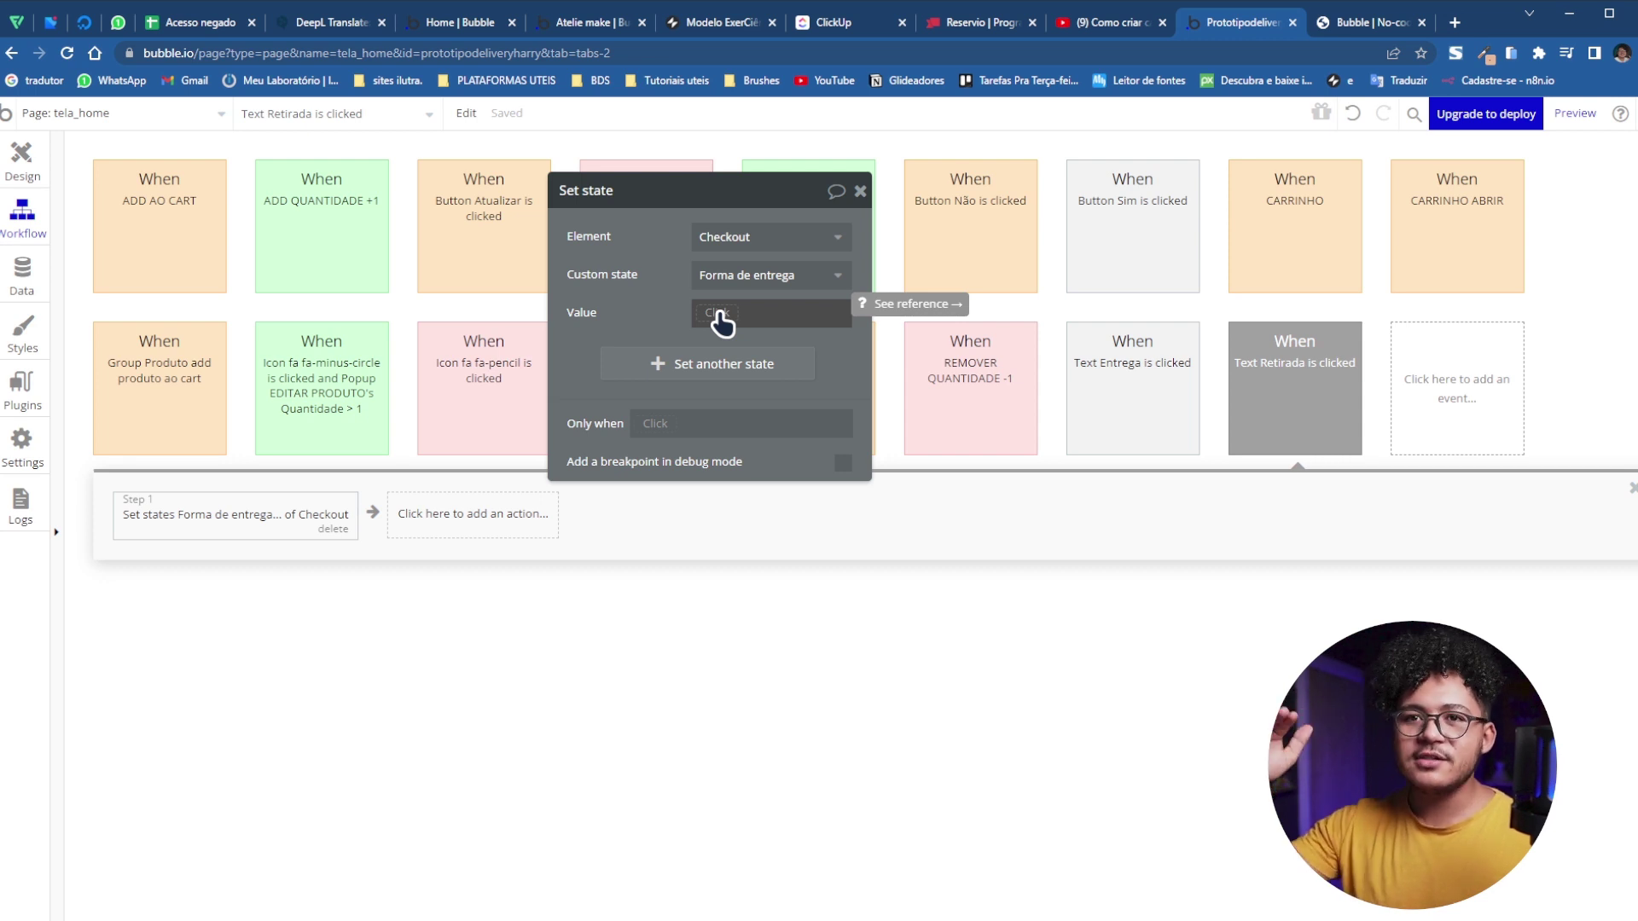
left_click(719, 314)
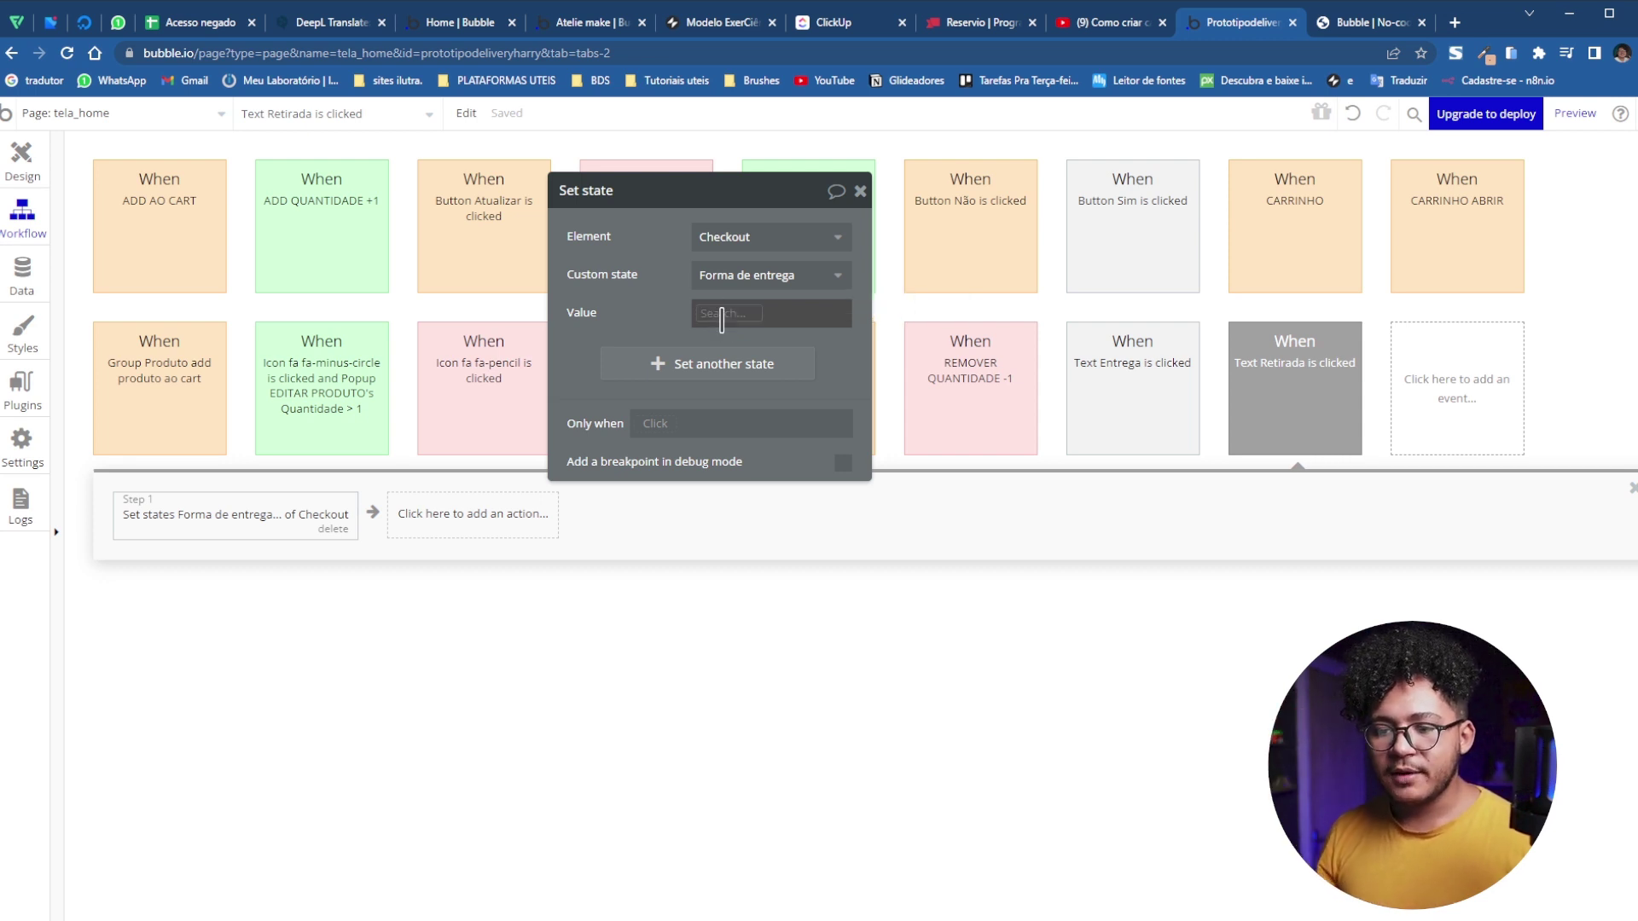
left_click(713, 365)
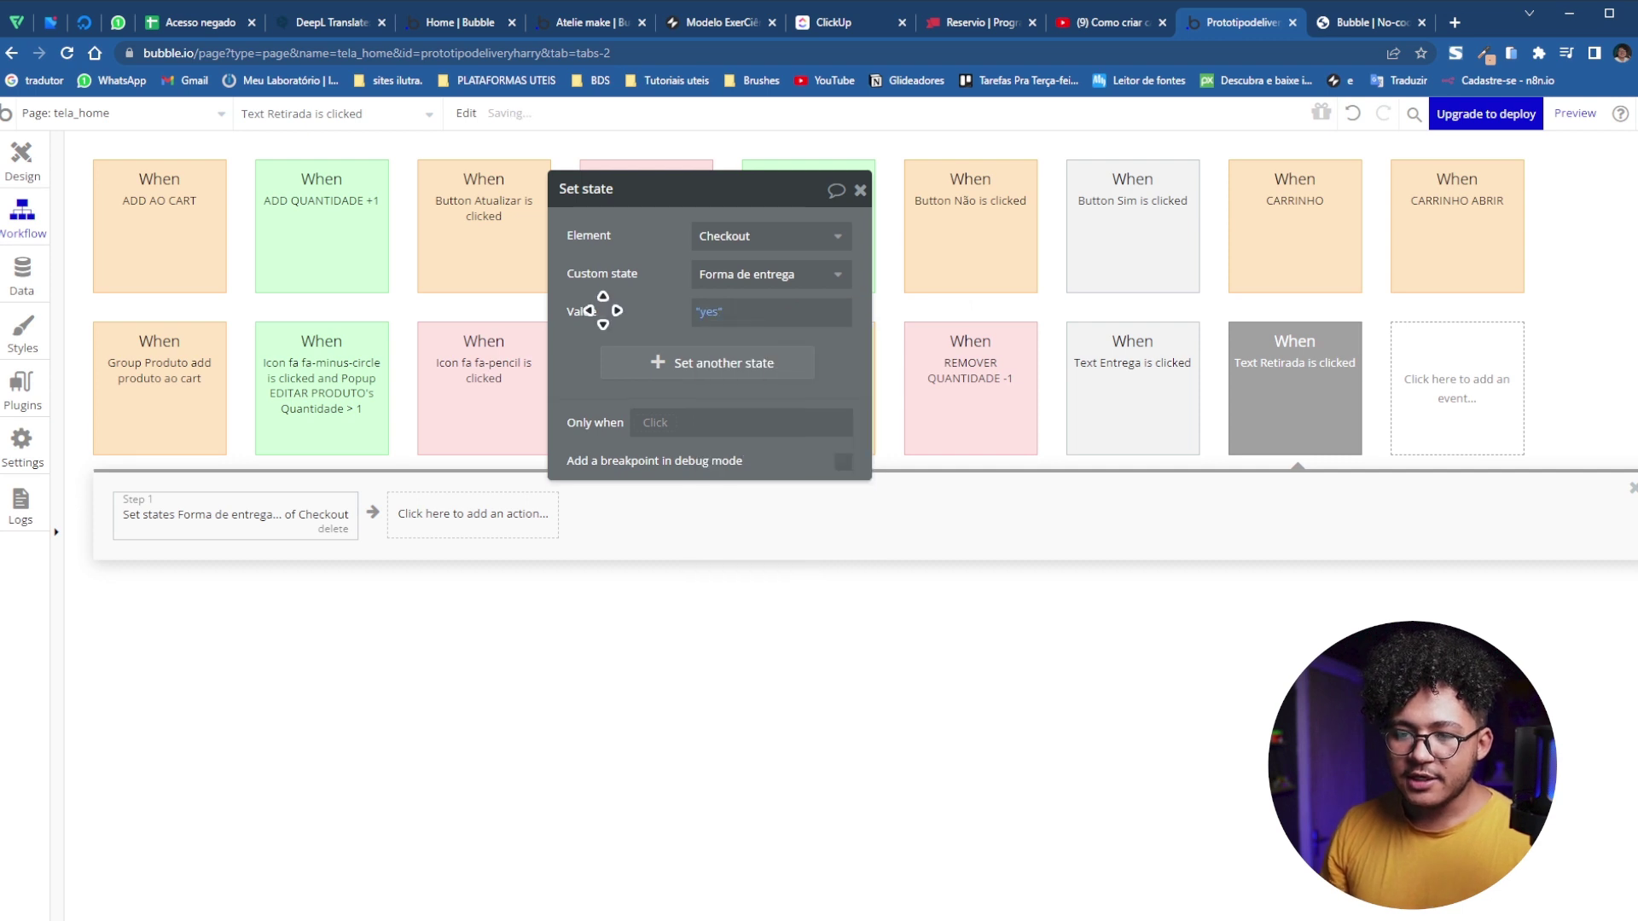
Return to the page design and make the Checkout floating group visible on page load
left_click(21, 154)
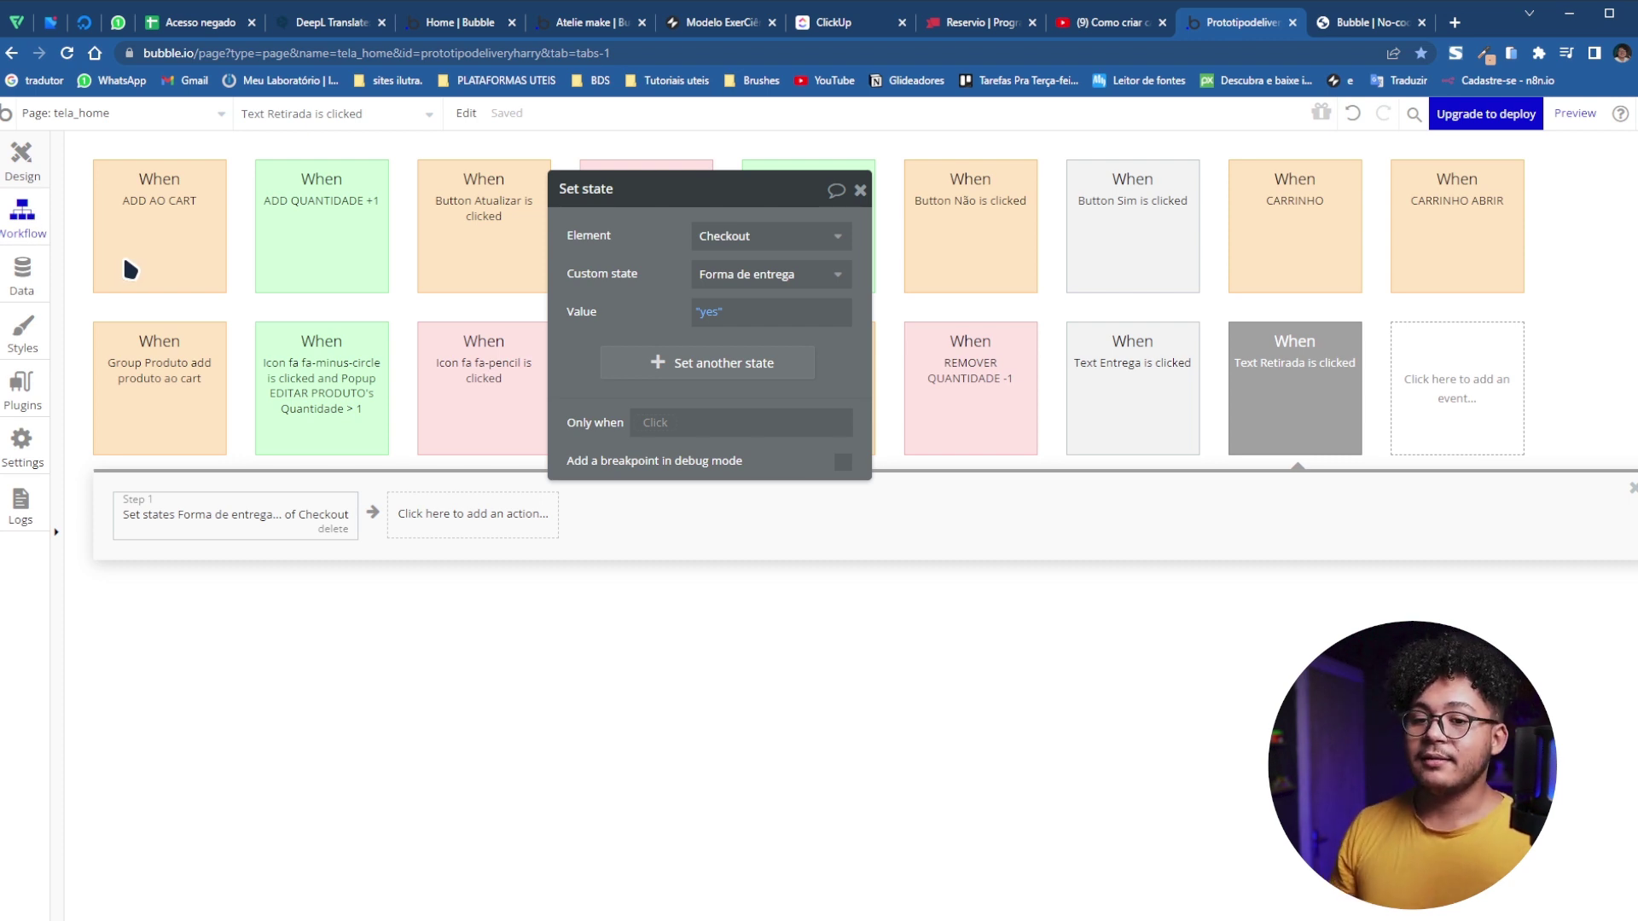
left_click(40, 158)
left_click(960, 380)
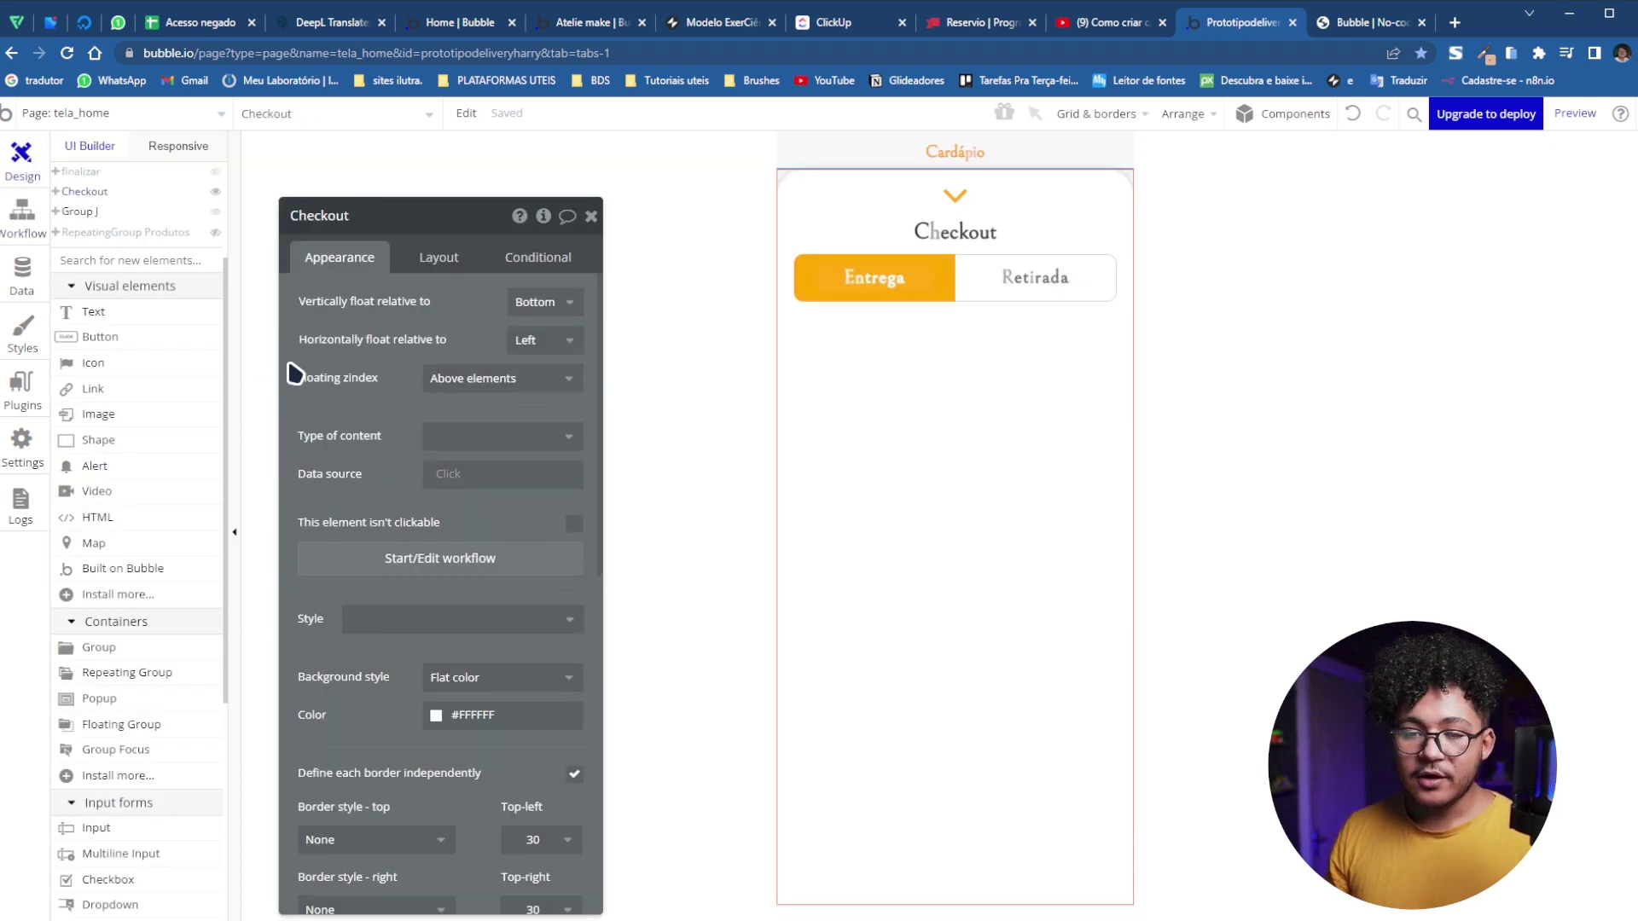
scroll(141, 380, "up", 2)
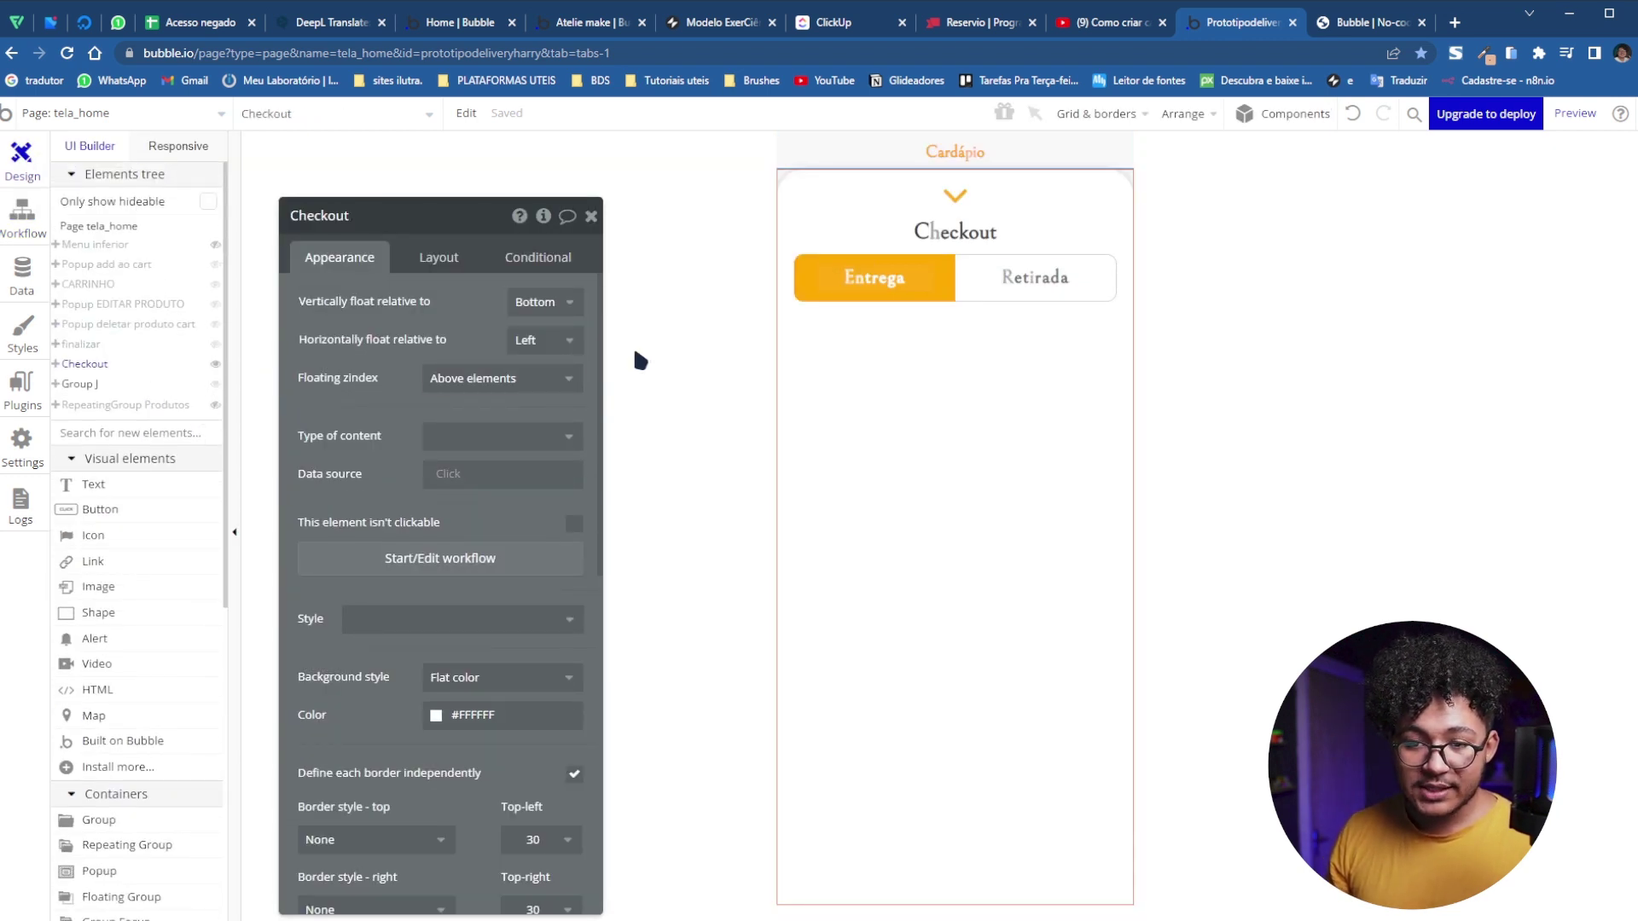
left_click(439, 259)
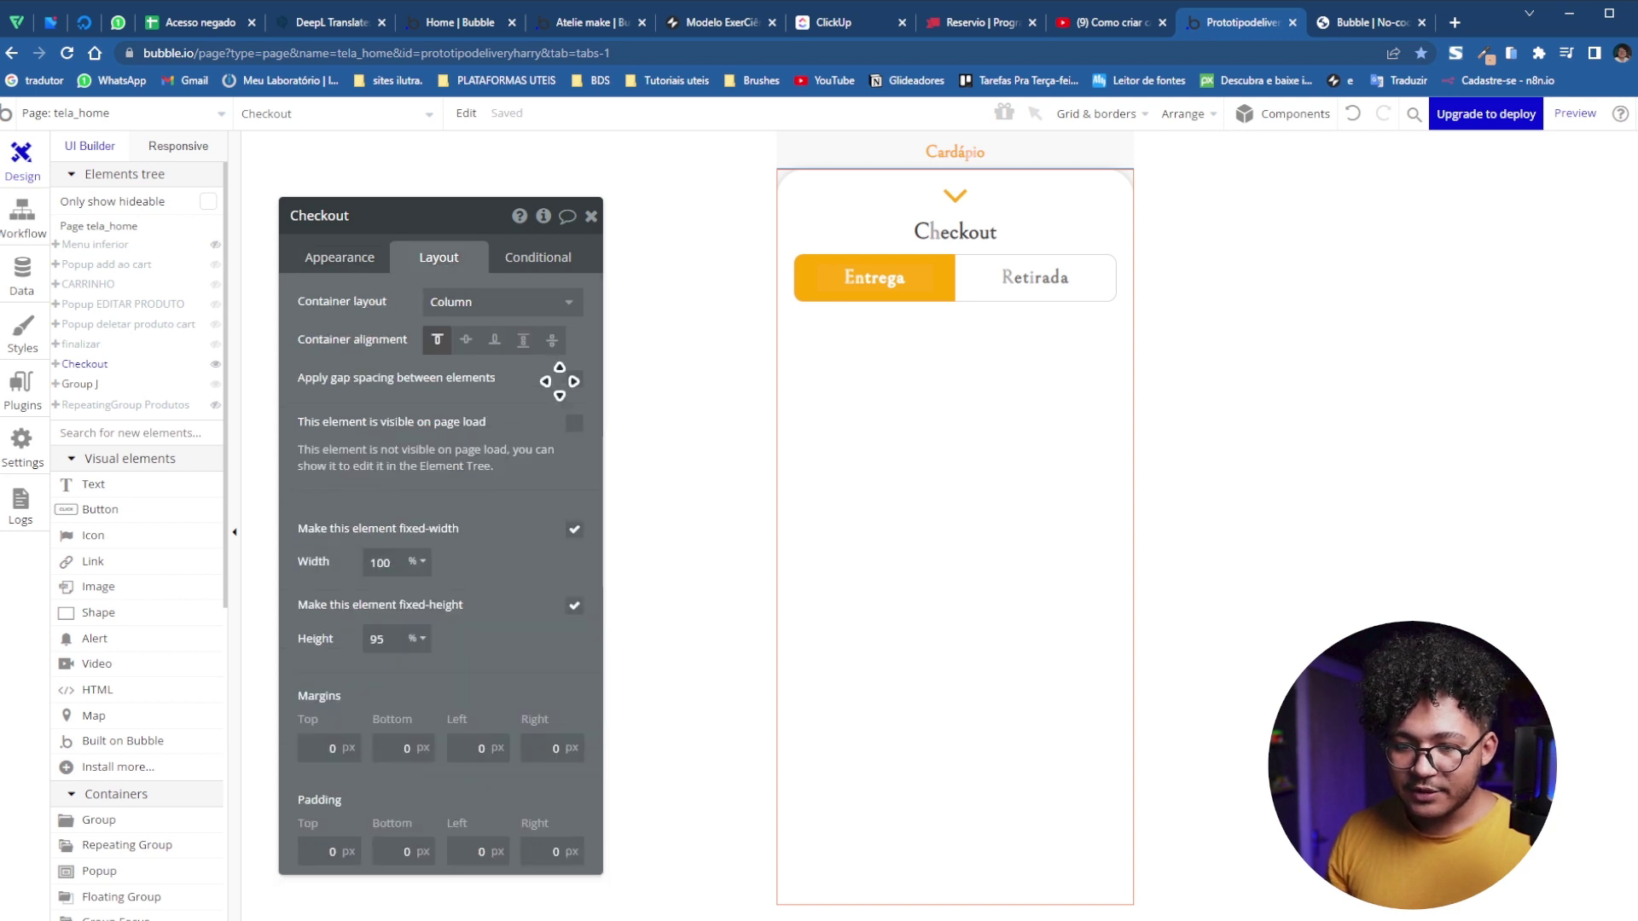
left_click(574, 426)
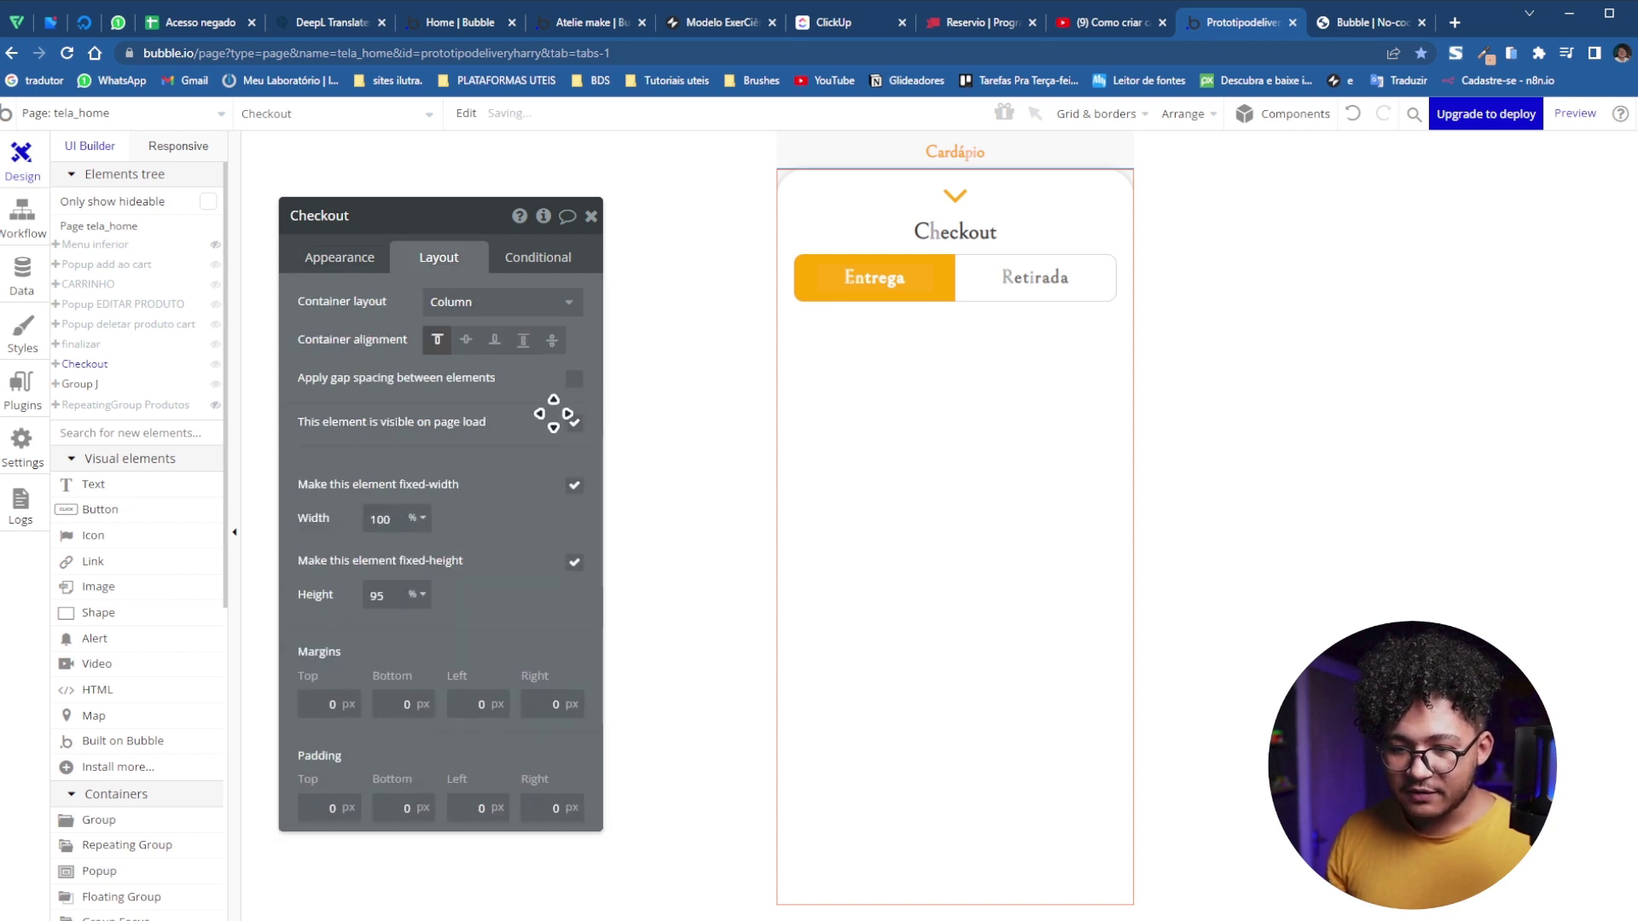
Switch to the app's phone preview and alternate between Entrega and Retirada on the Checkout screen to test the selector
left_click(1360, 24)
left_click(811, 169)
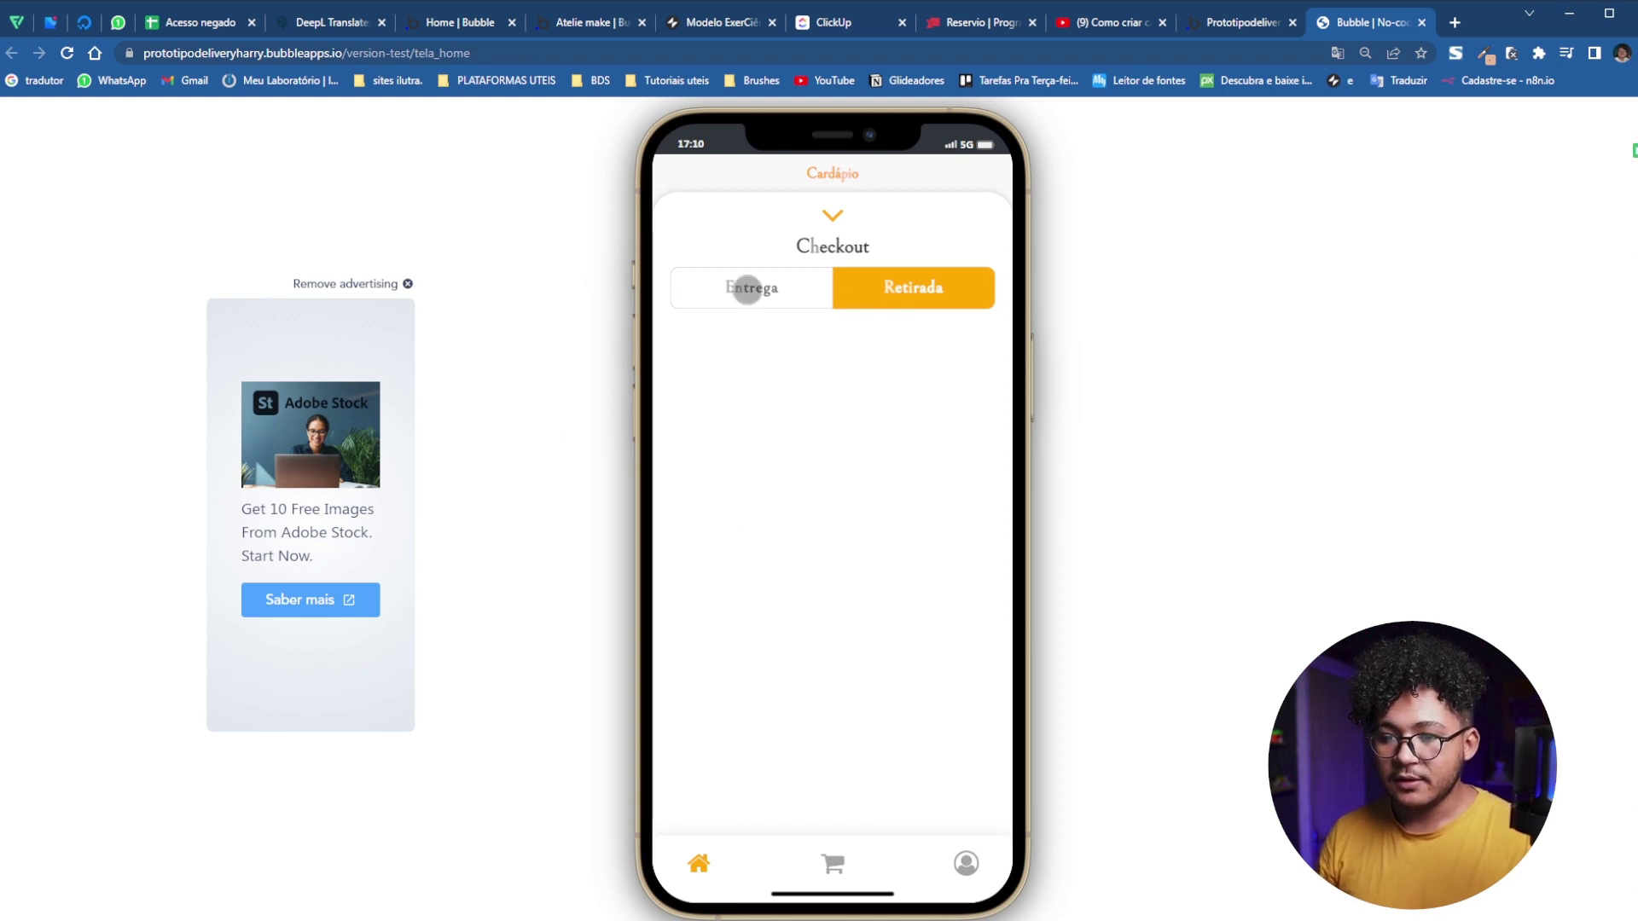
double_click(755, 288)
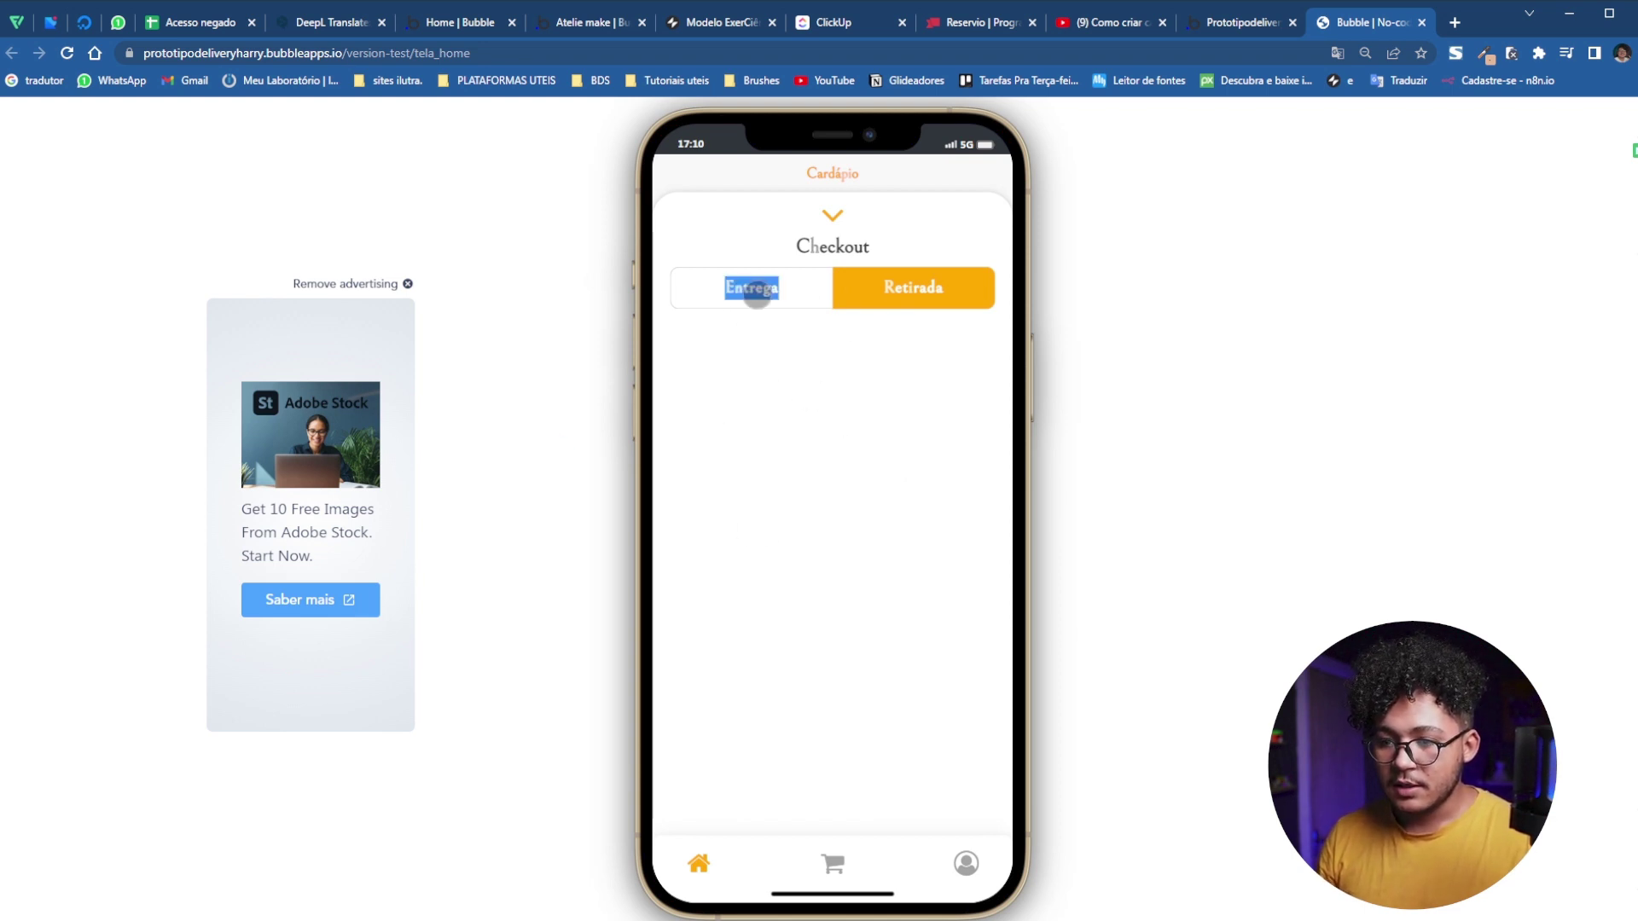
left_click(725, 288)
left_click(906, 298)
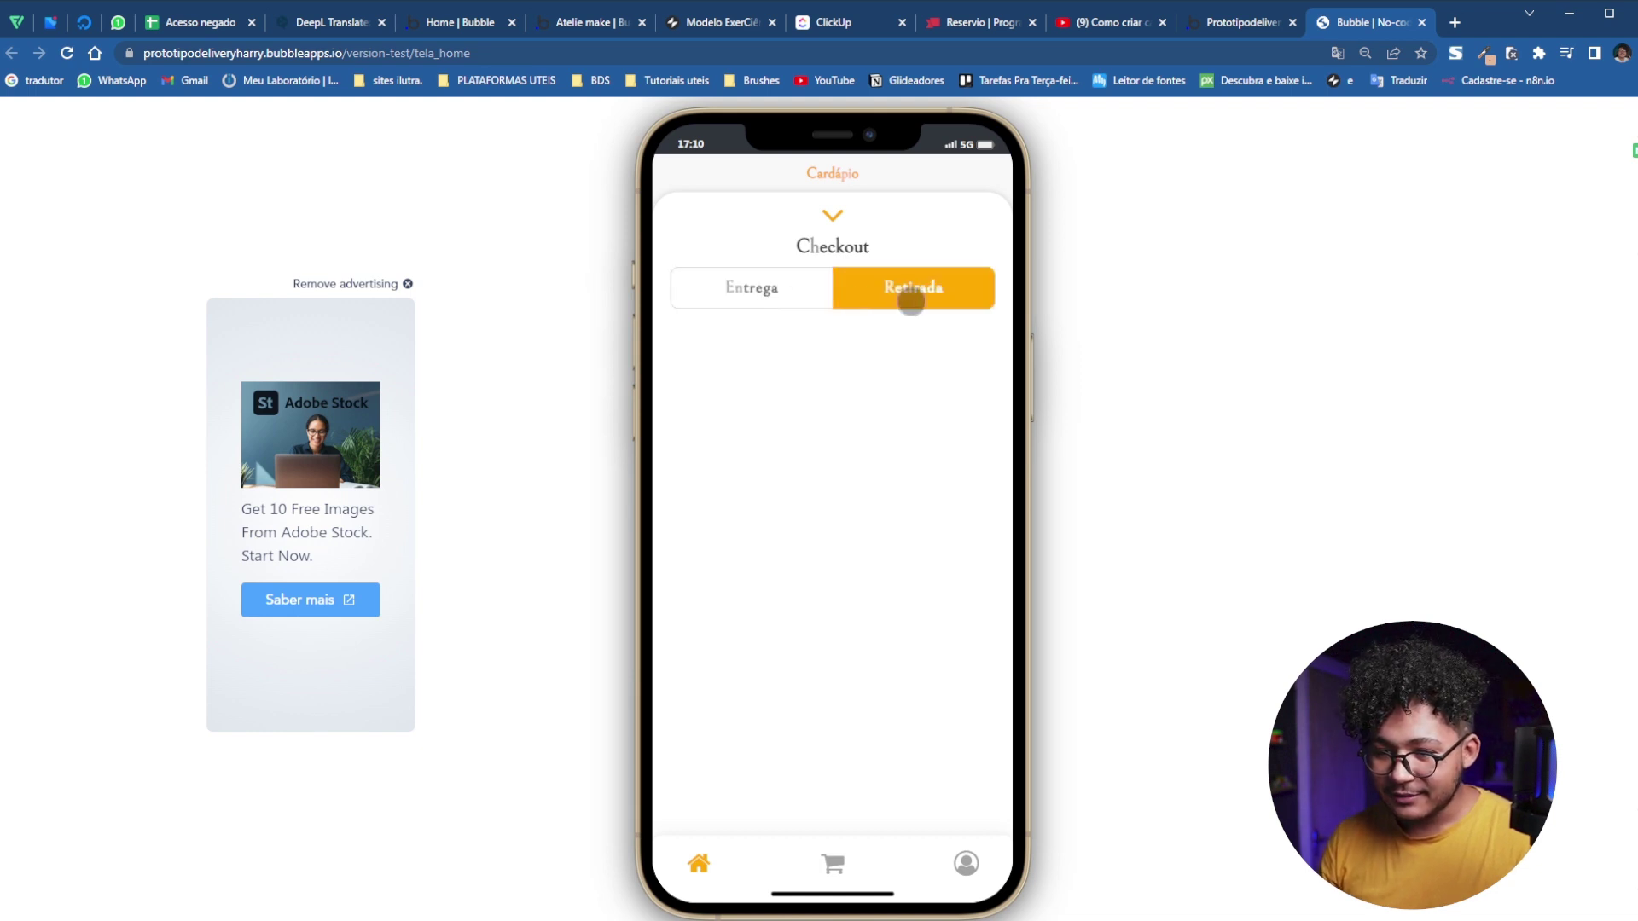
left_click(744, 300)
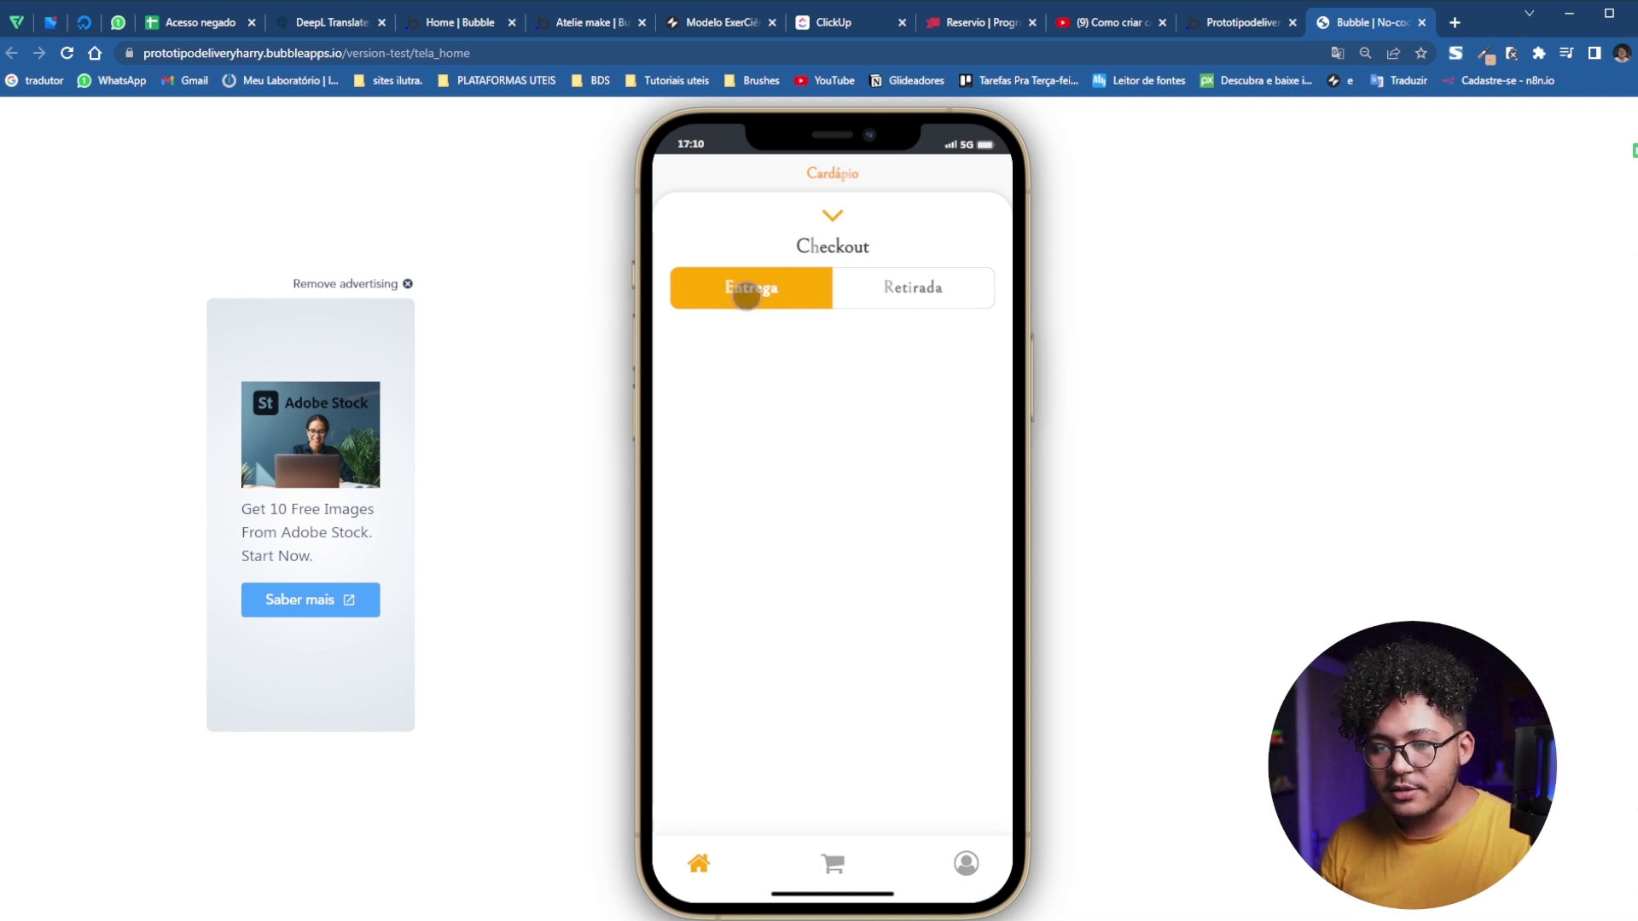
left_click(747, 295)
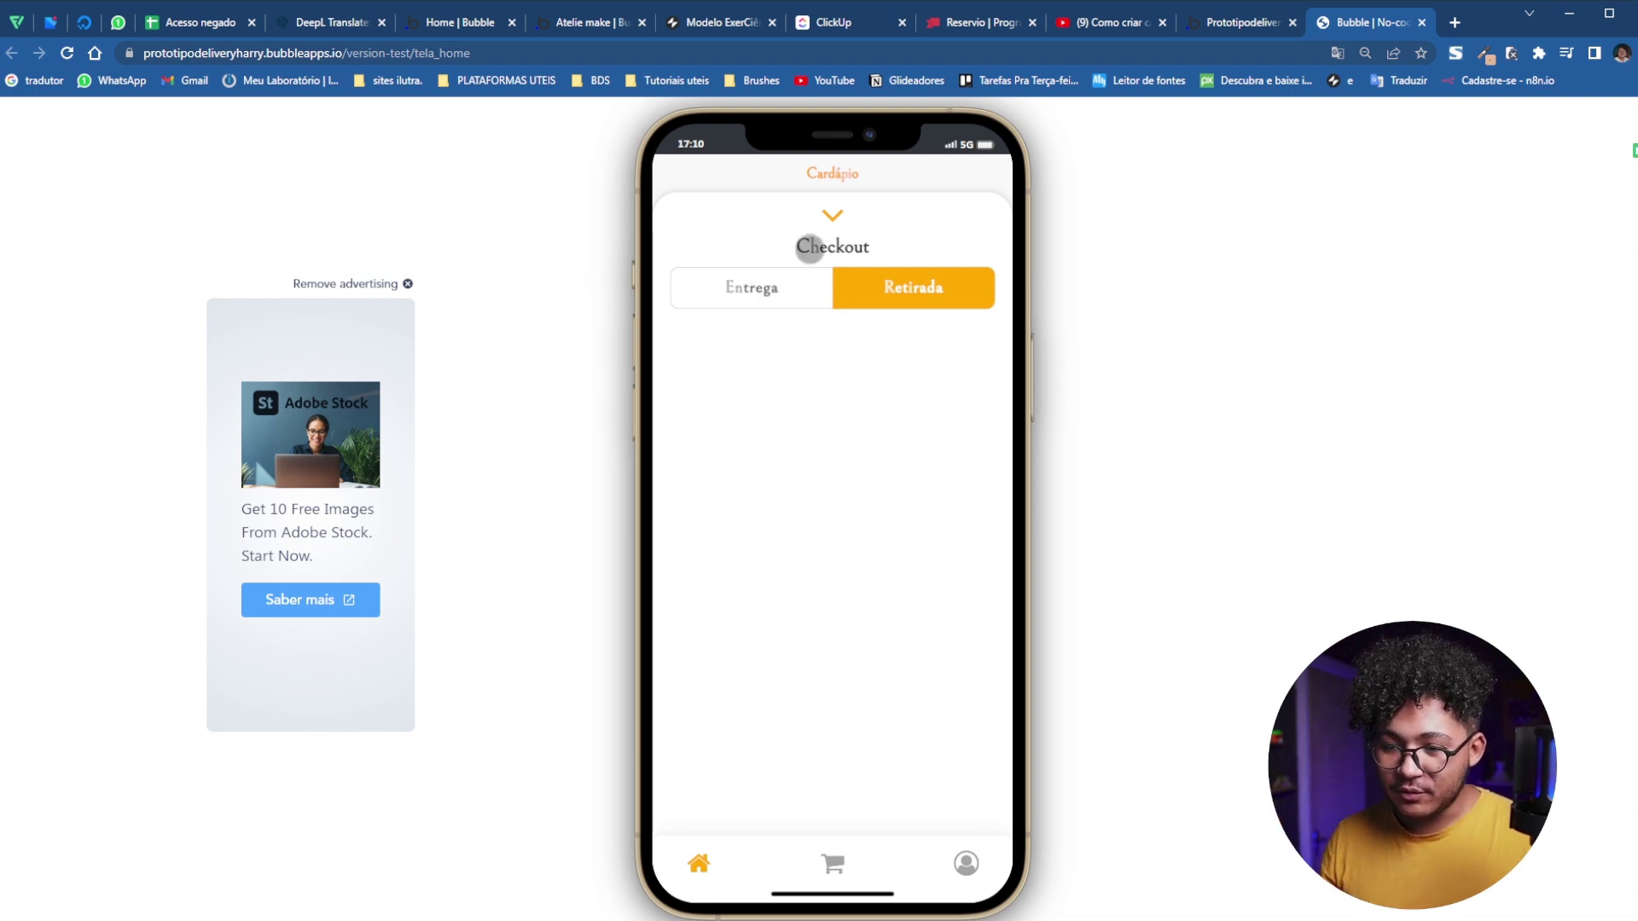
left_click(721, 304)
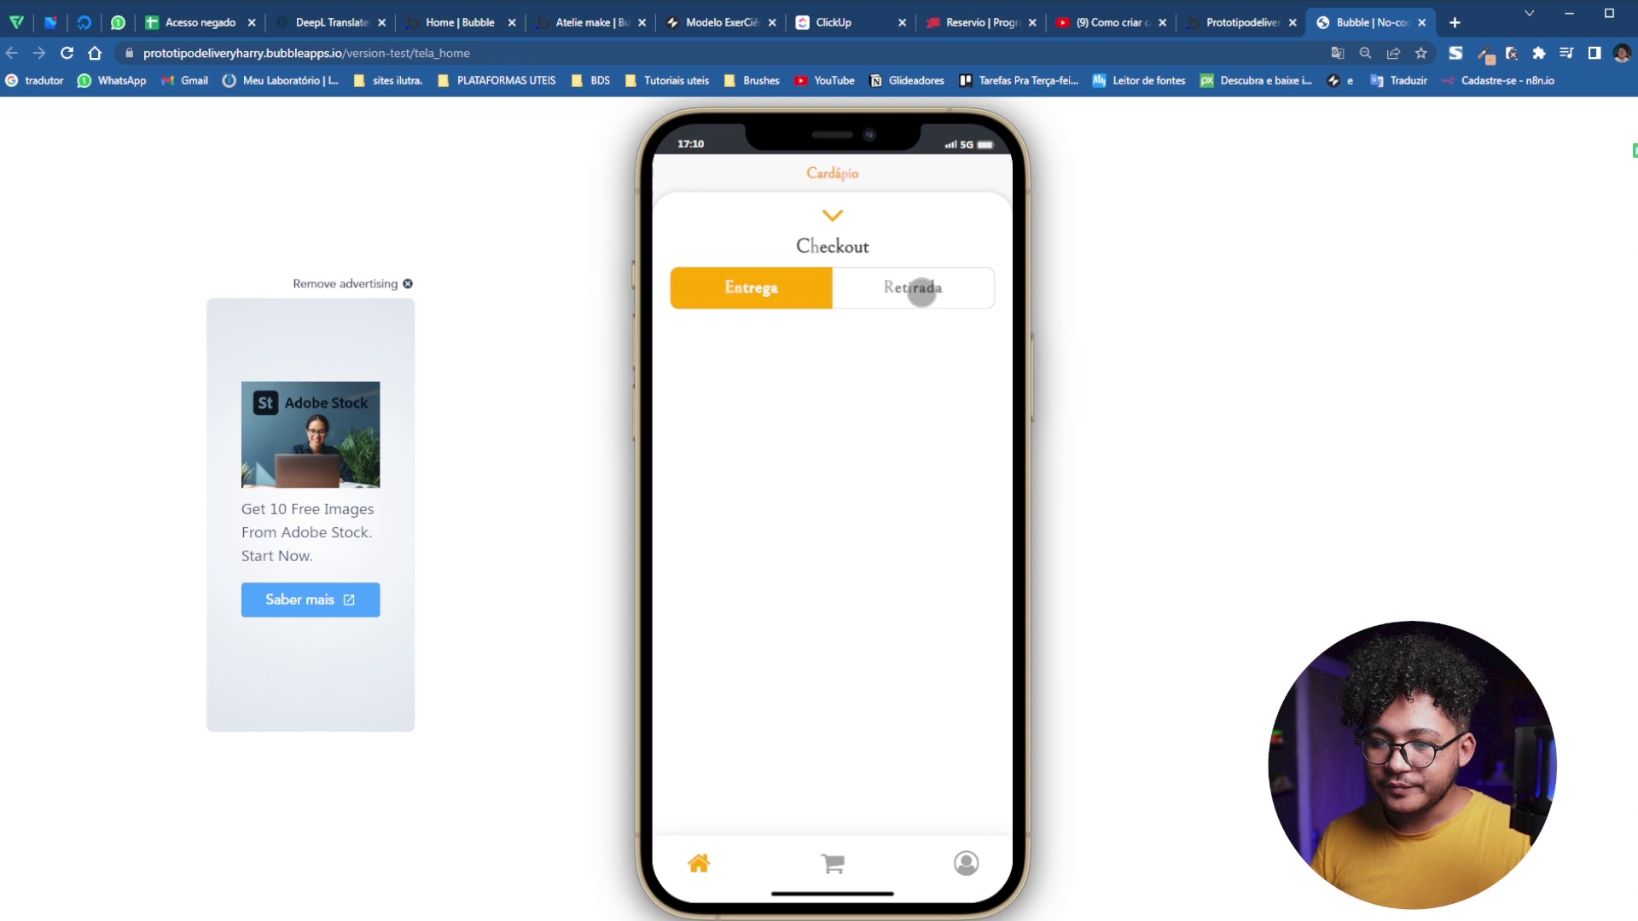
left_click(734, 292)
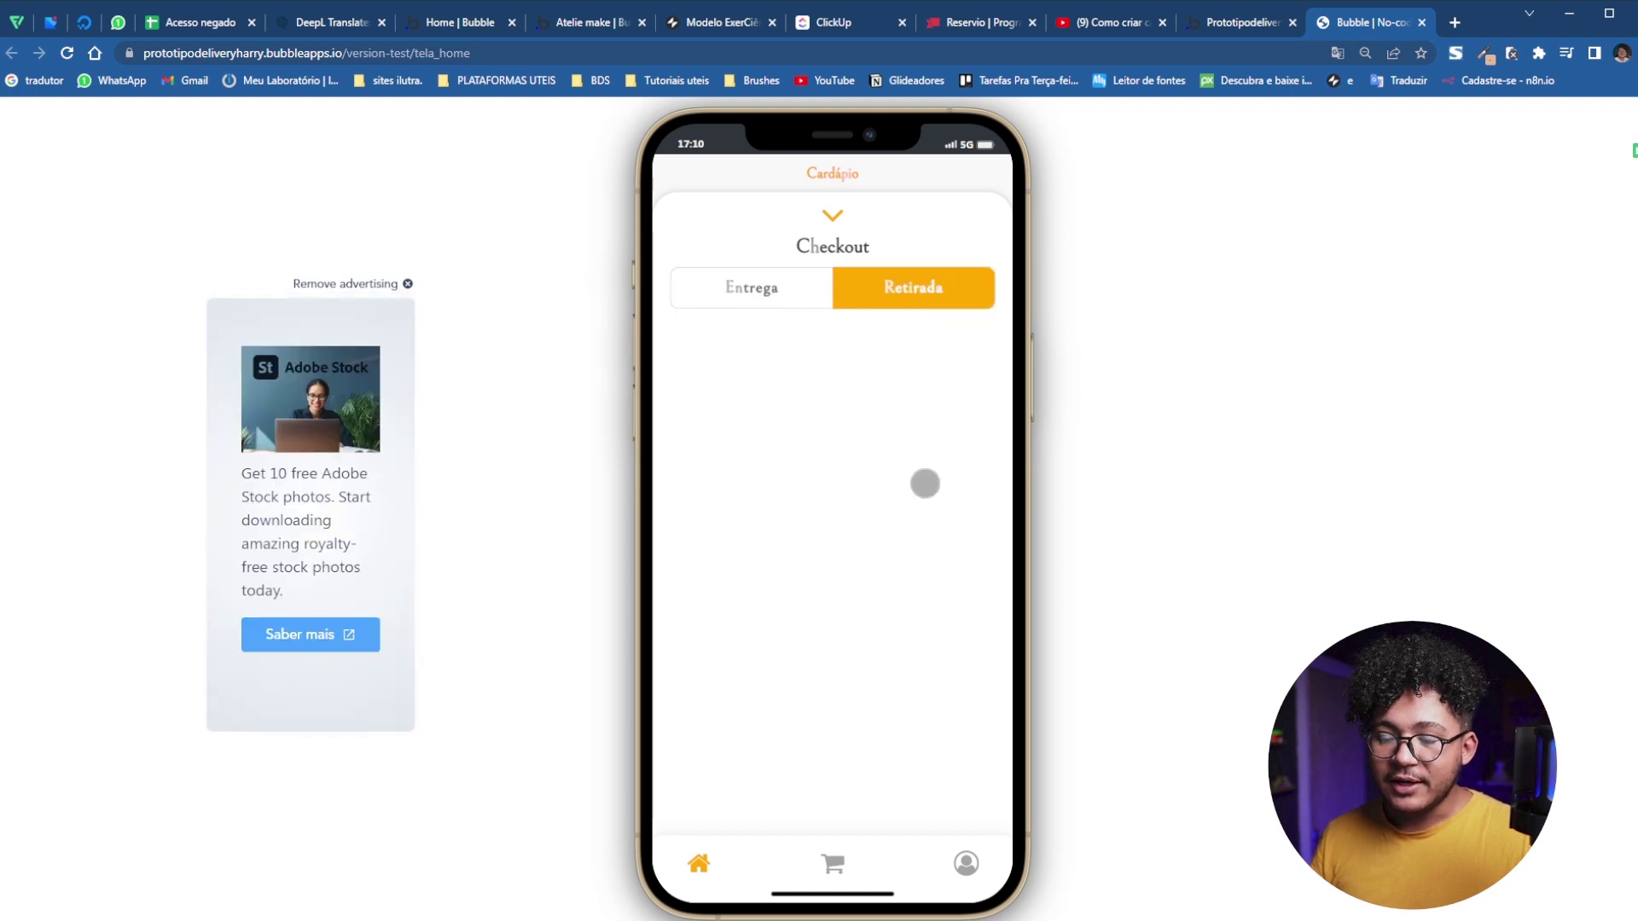
left_click(897, 297)
left_click(746, 291)
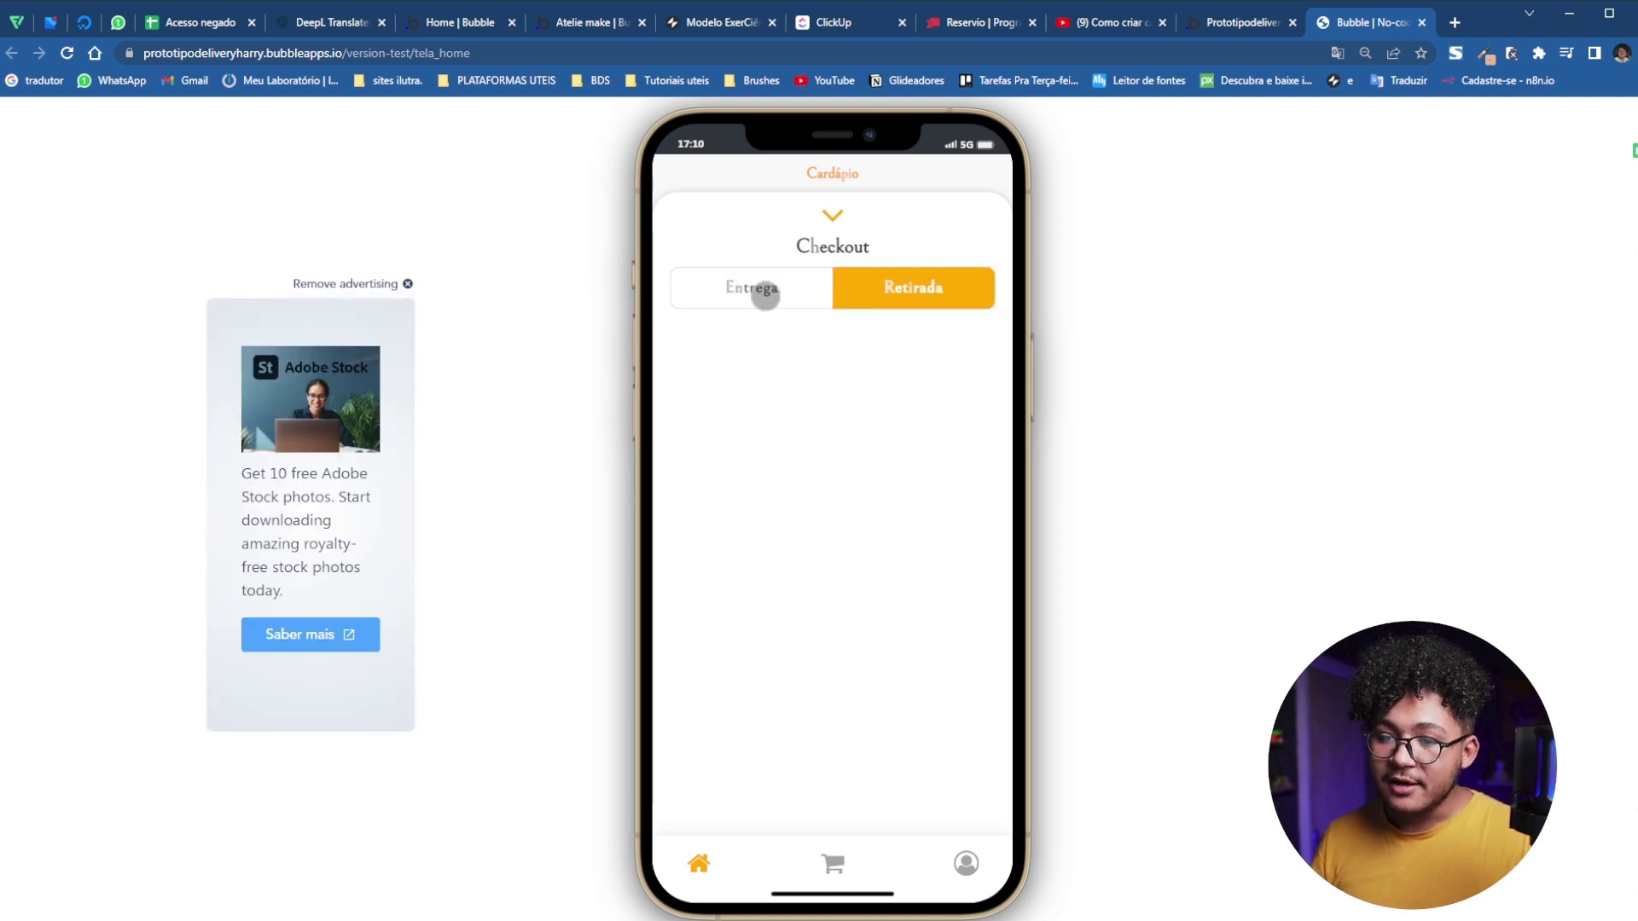
double_click(765, 293)
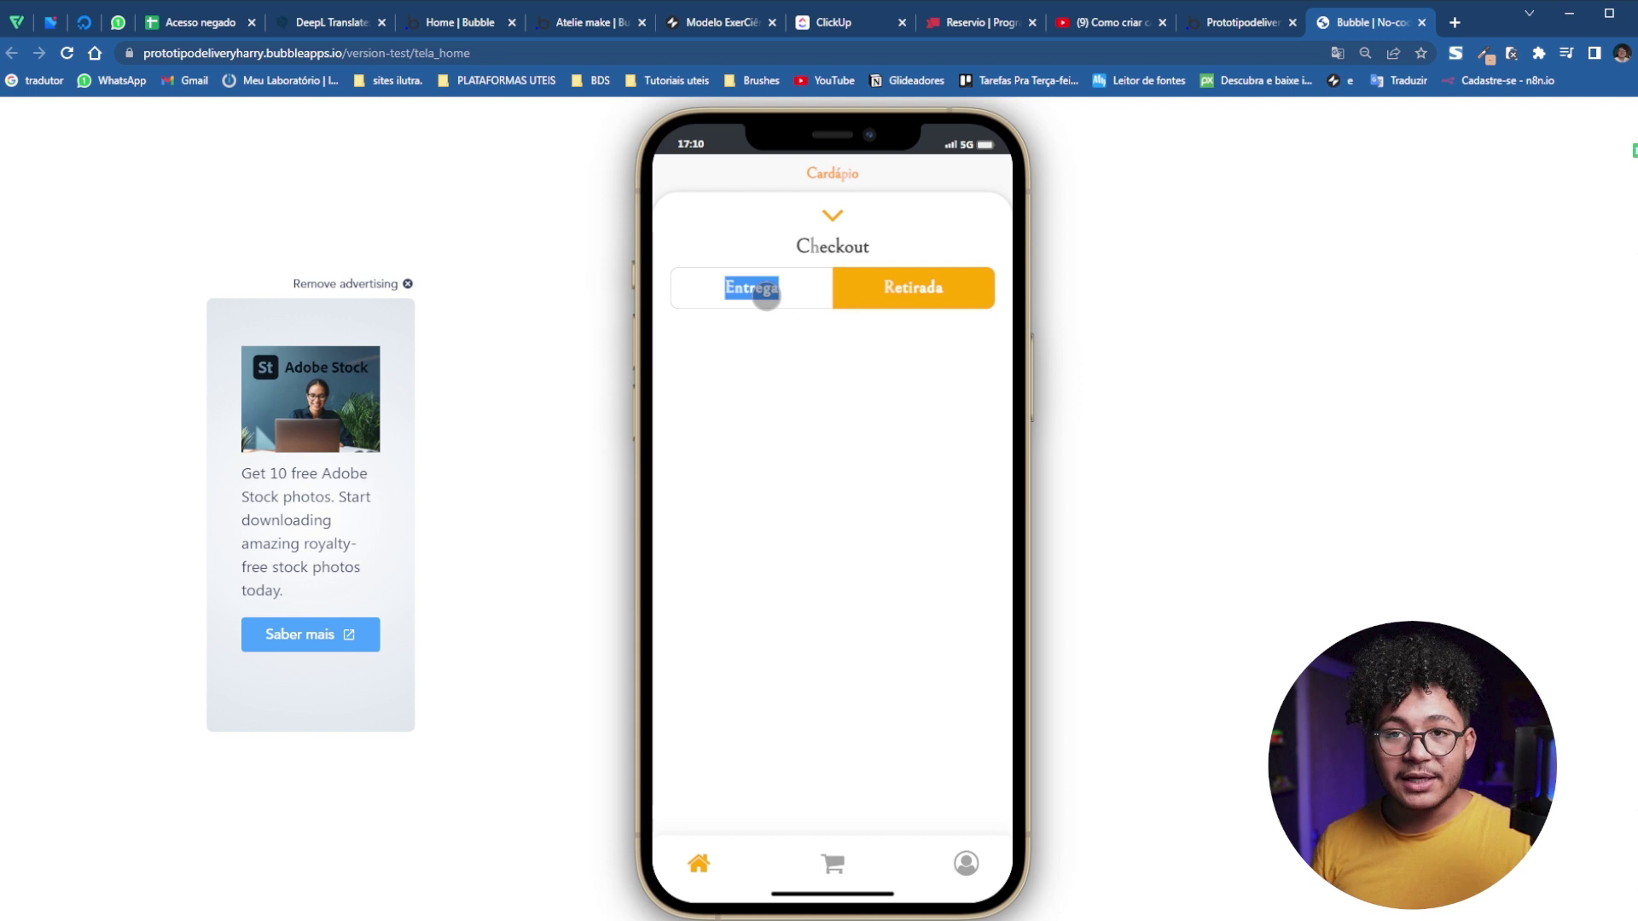
left_click(882, 290)
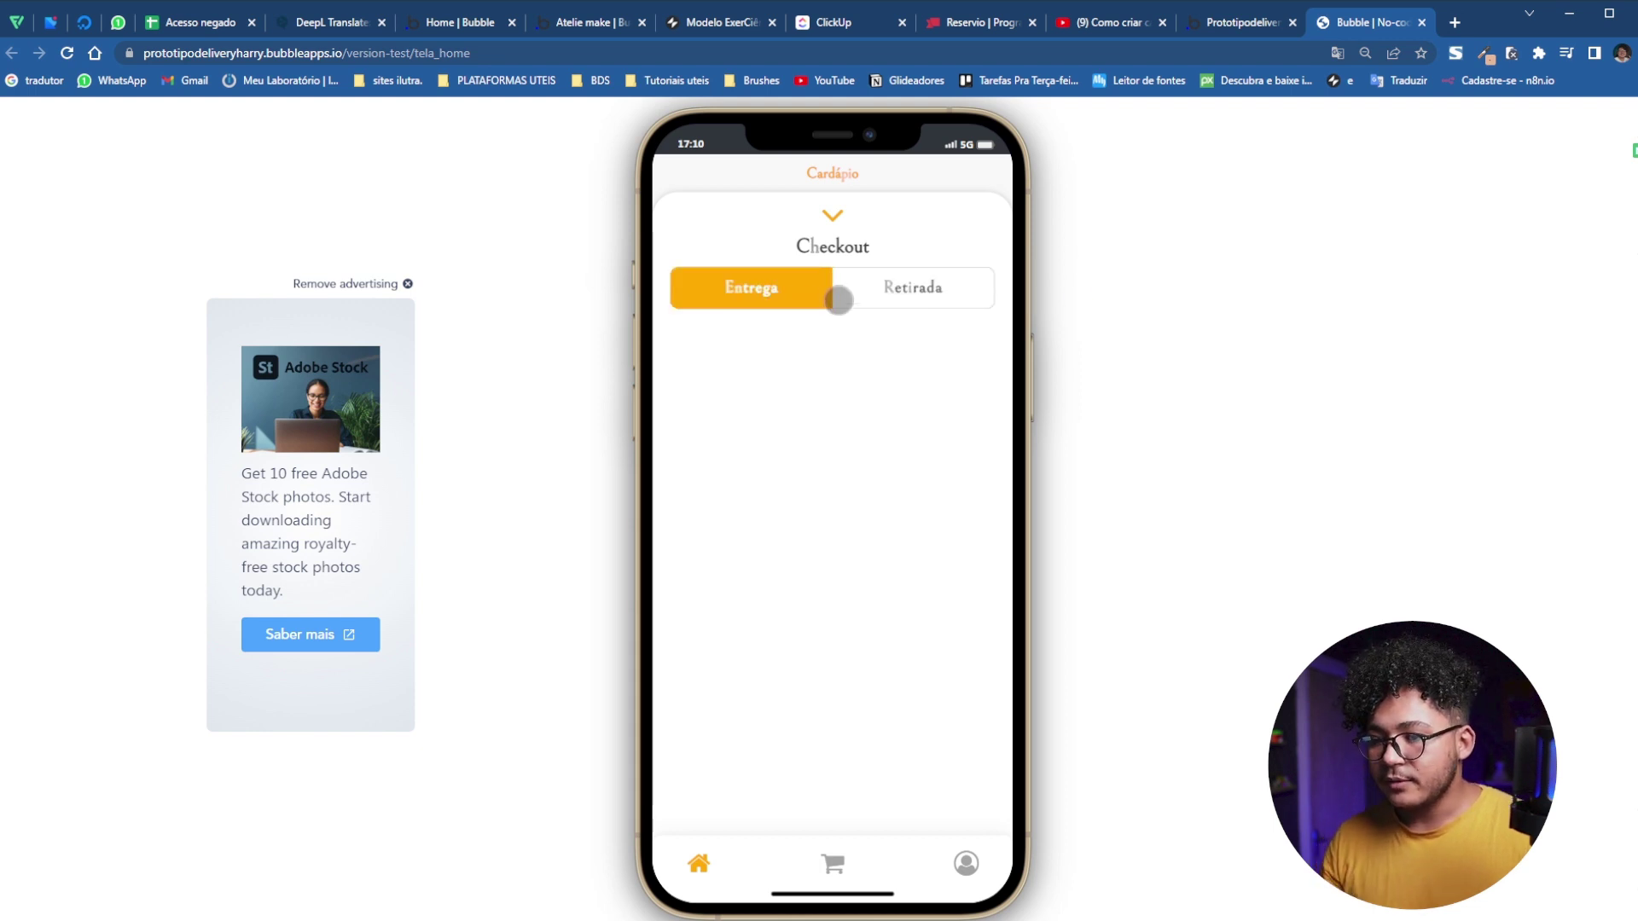
left_click(854, 293)
left_click(876, 281)
left_click(796, 285)
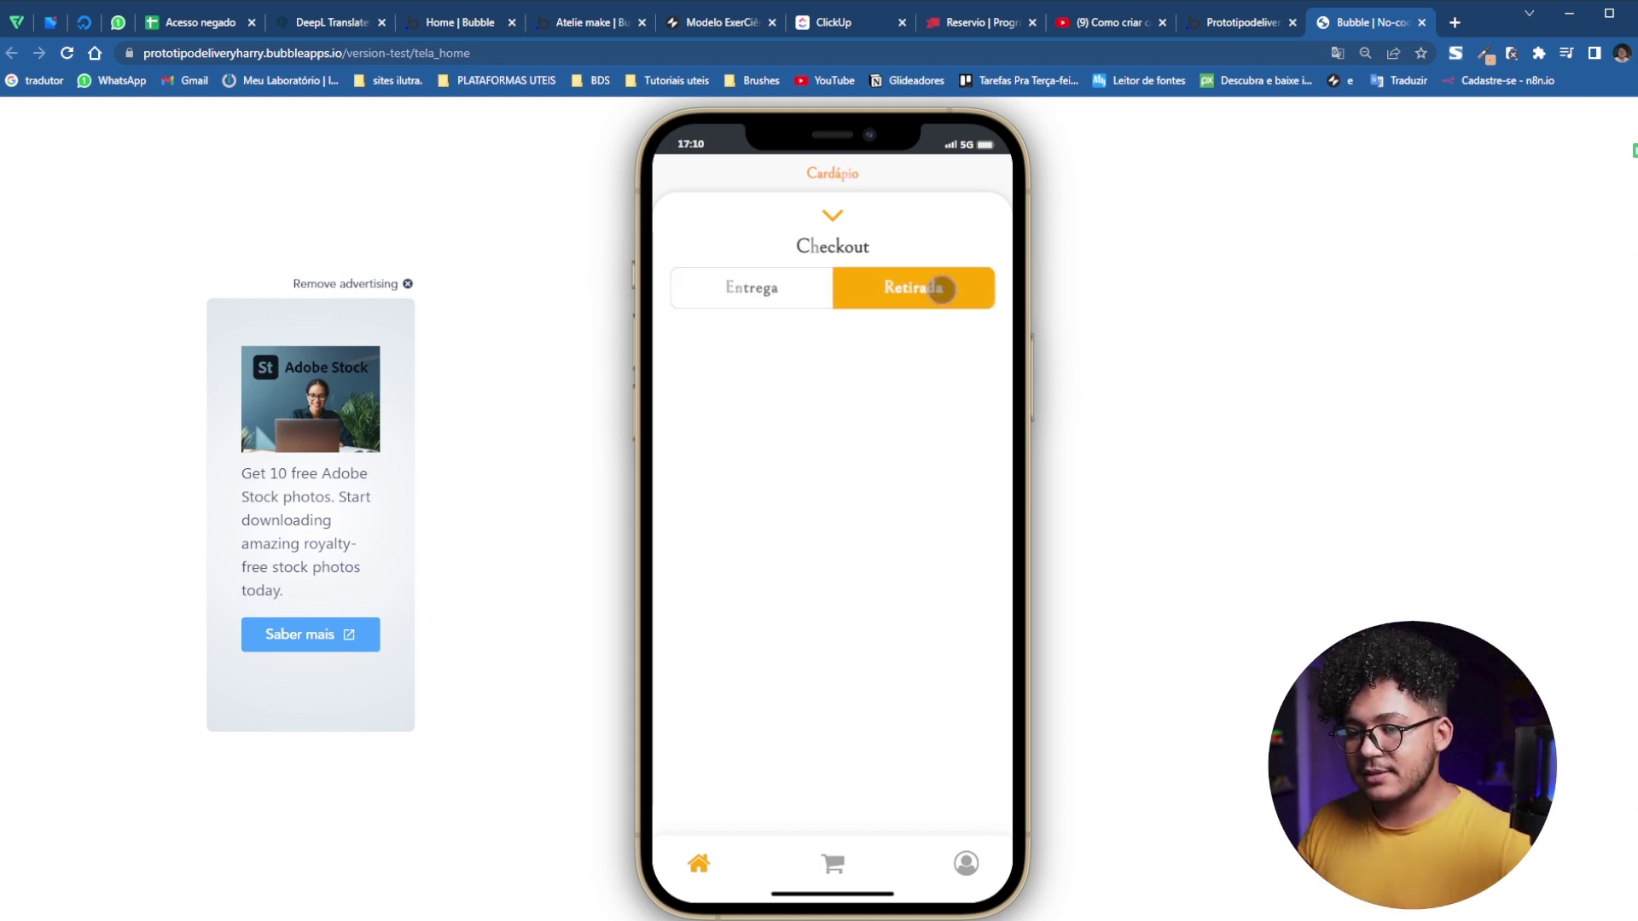
Back in the Bubble editor, add a text about 177 px wide below the Entrega/Retirada selector reading "Forma da entrega:"
left_click(1246, 25)
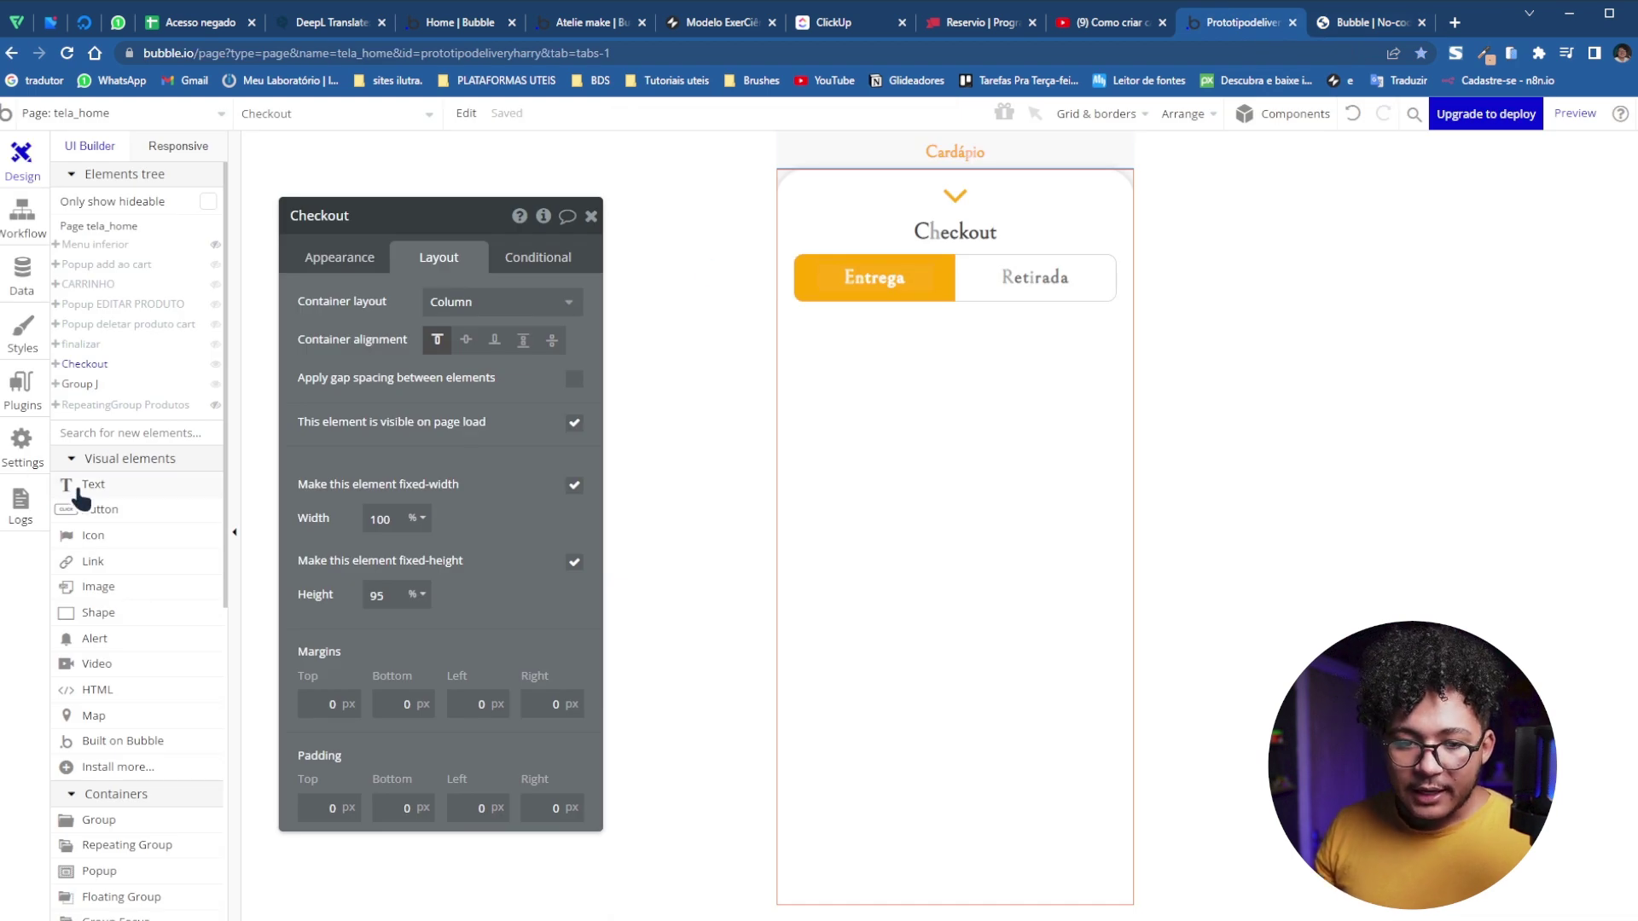
left_click_drag(815, 347, 992, 380)
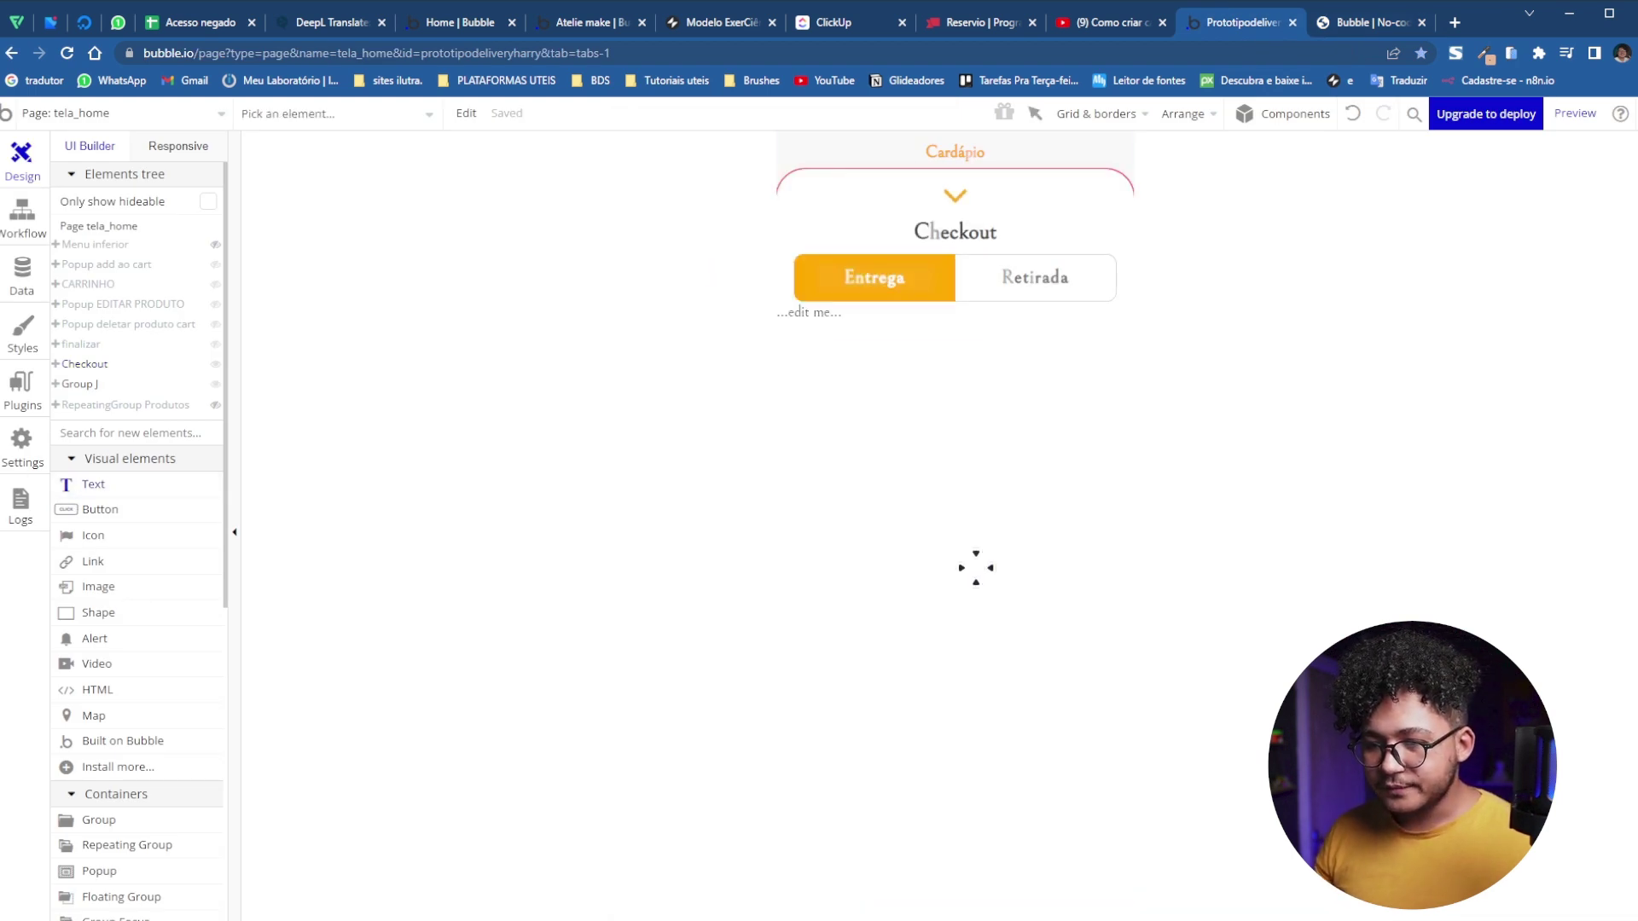
type("Forma da  entrega:")
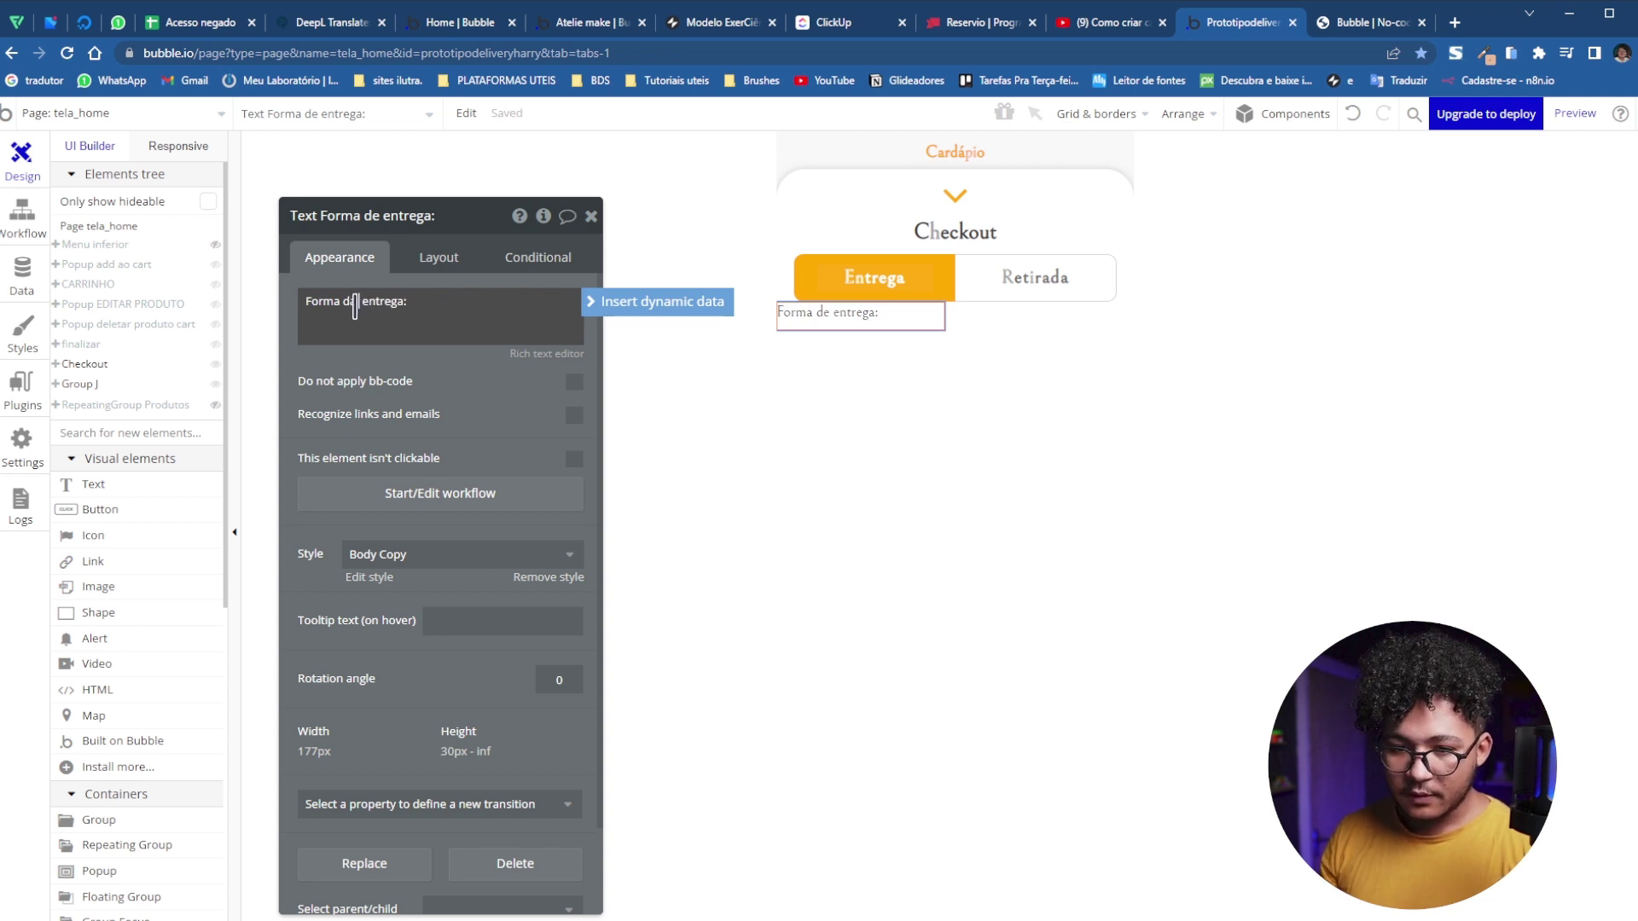
double_click(355, 307)
type("da")
Center the "Forma da entrega:" text horizontally in Checkout and set its fixed width to 90%
left_click(435, 261)
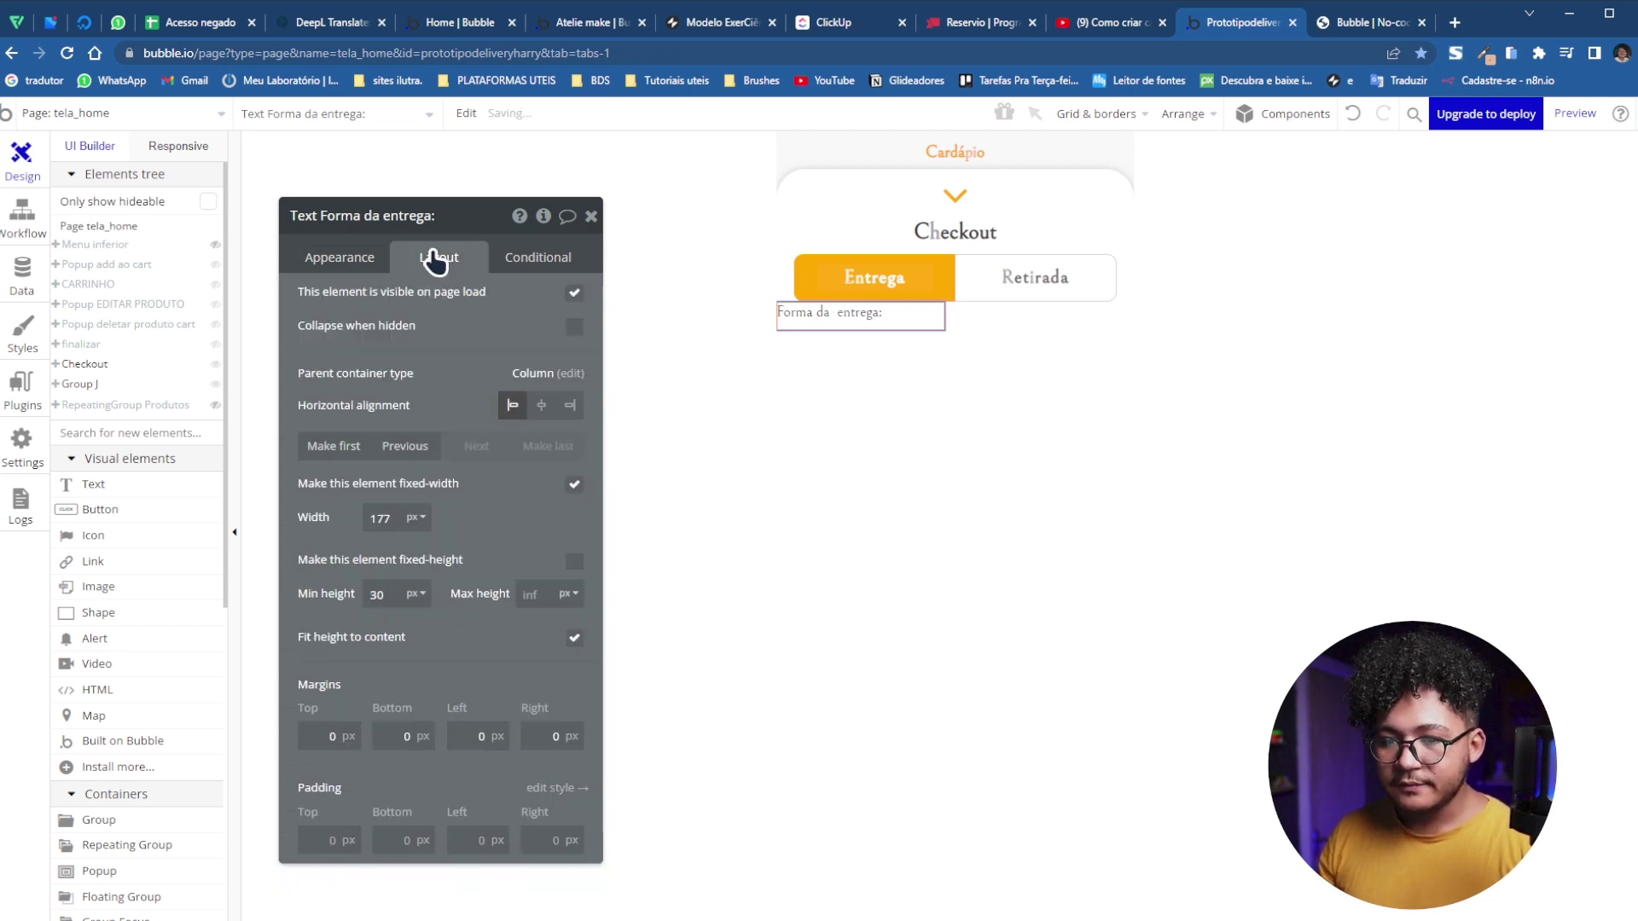
left_click(535, 422)
double_click(381, 517)
type("90")
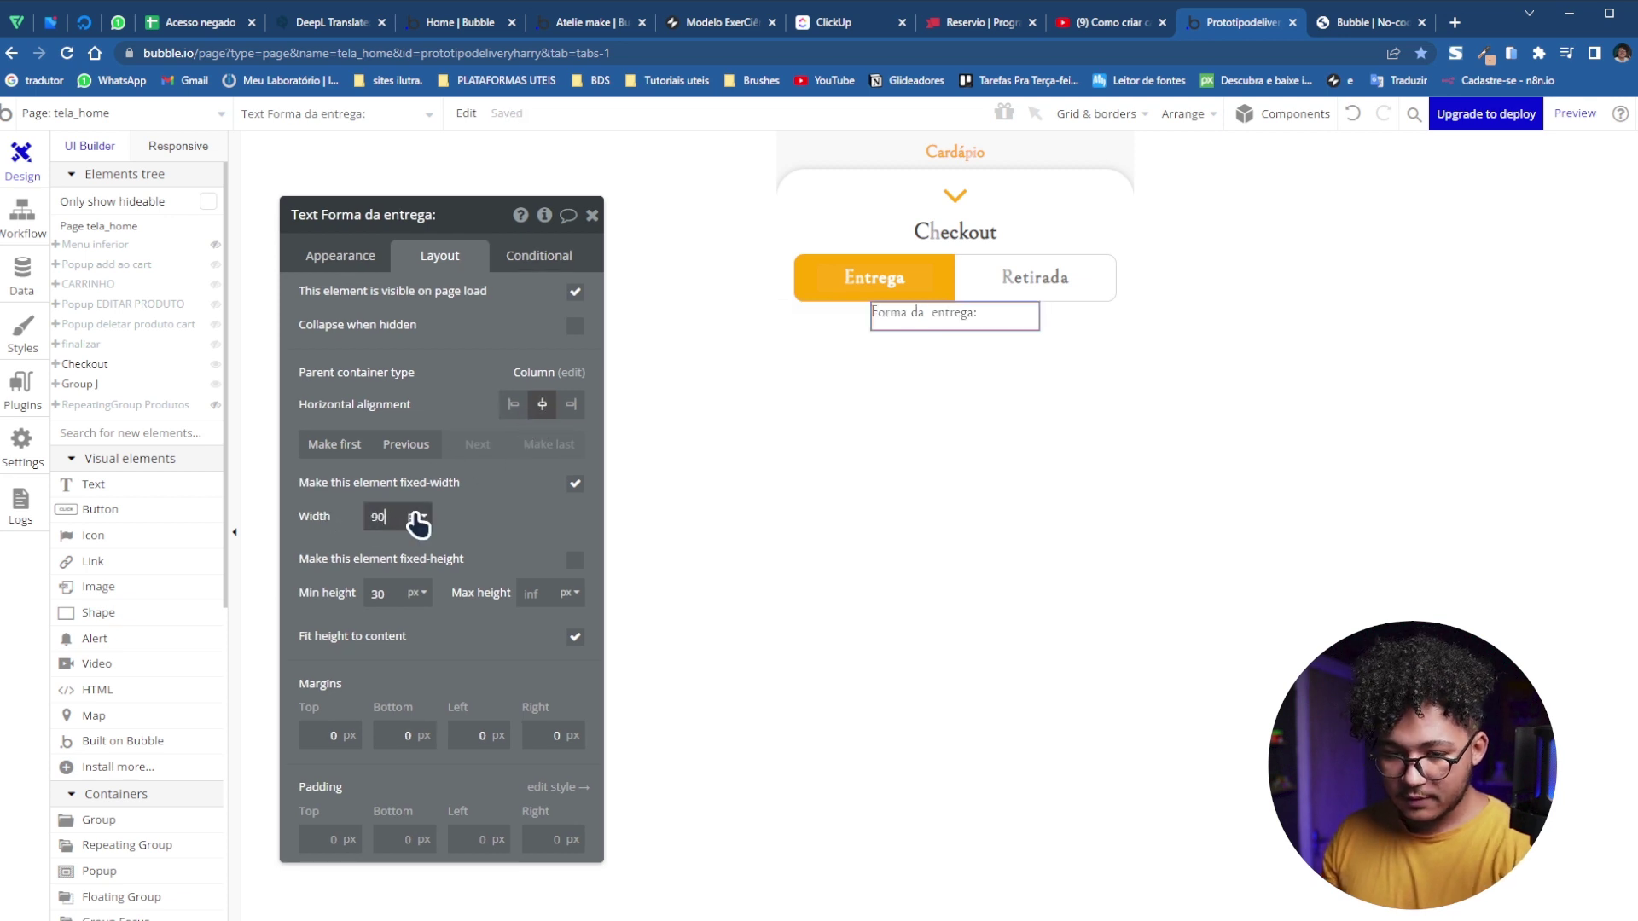
left_click(410, 519)
left_click(413, 573)
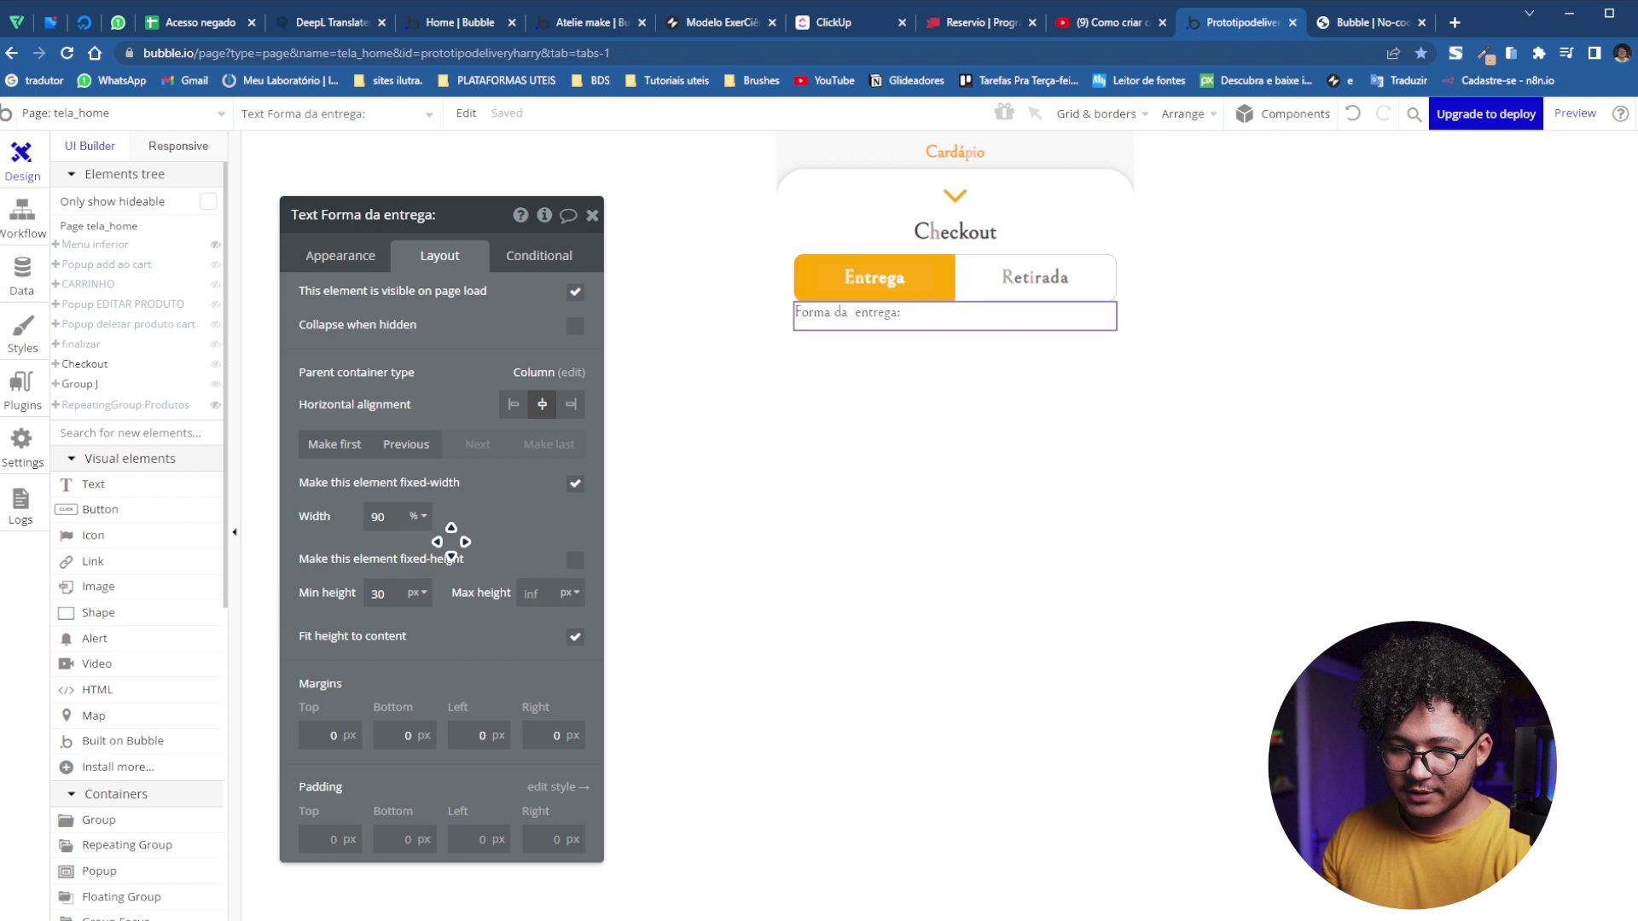
Remove the Body Copy style from the "Forma da entrega:" text and bring its font settings into view
left_click(351, 266)
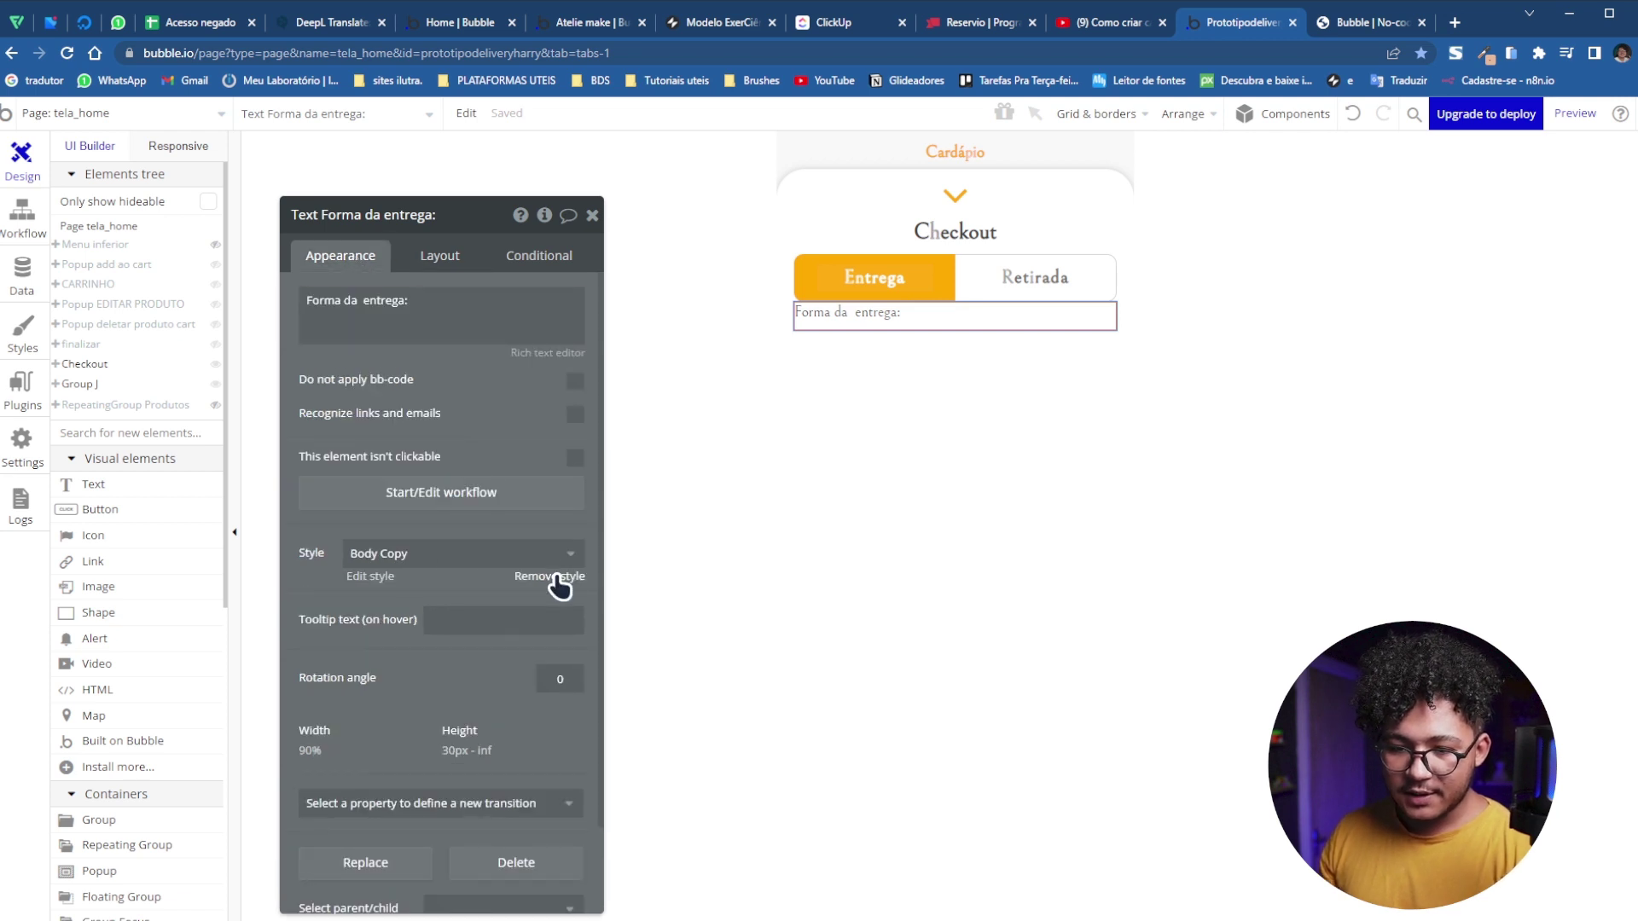
left_click(559, 585)
scroll(391, 643, "down", 3)
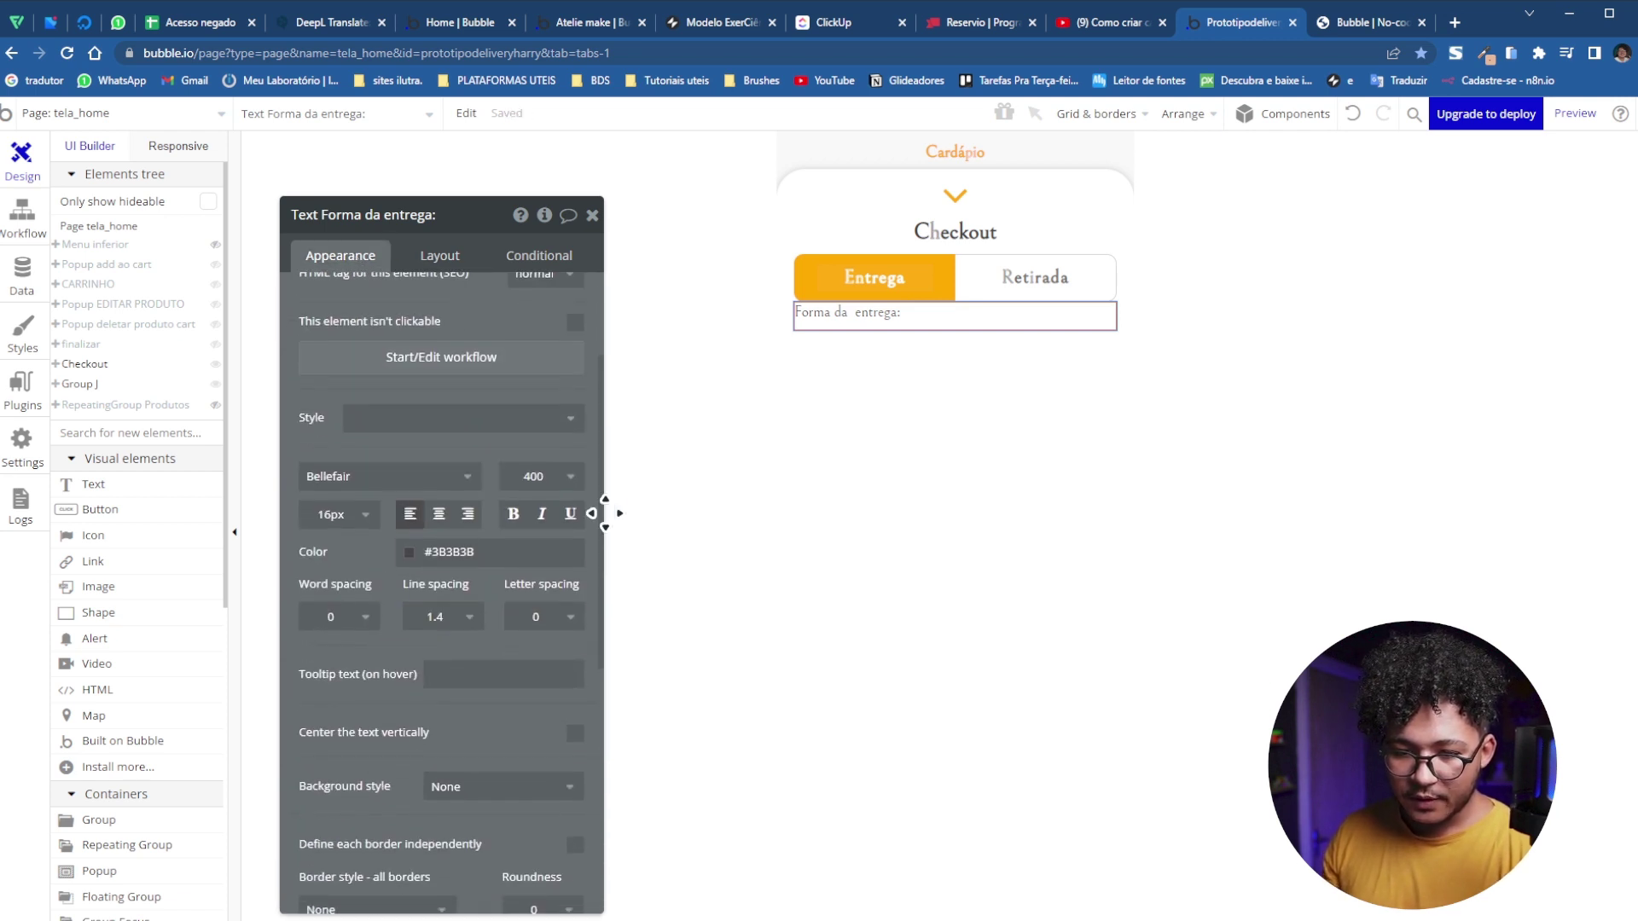
Set the "Forma da entrega:" text's font weight to 500 and its font size to 22 px
left_click(535, 477)
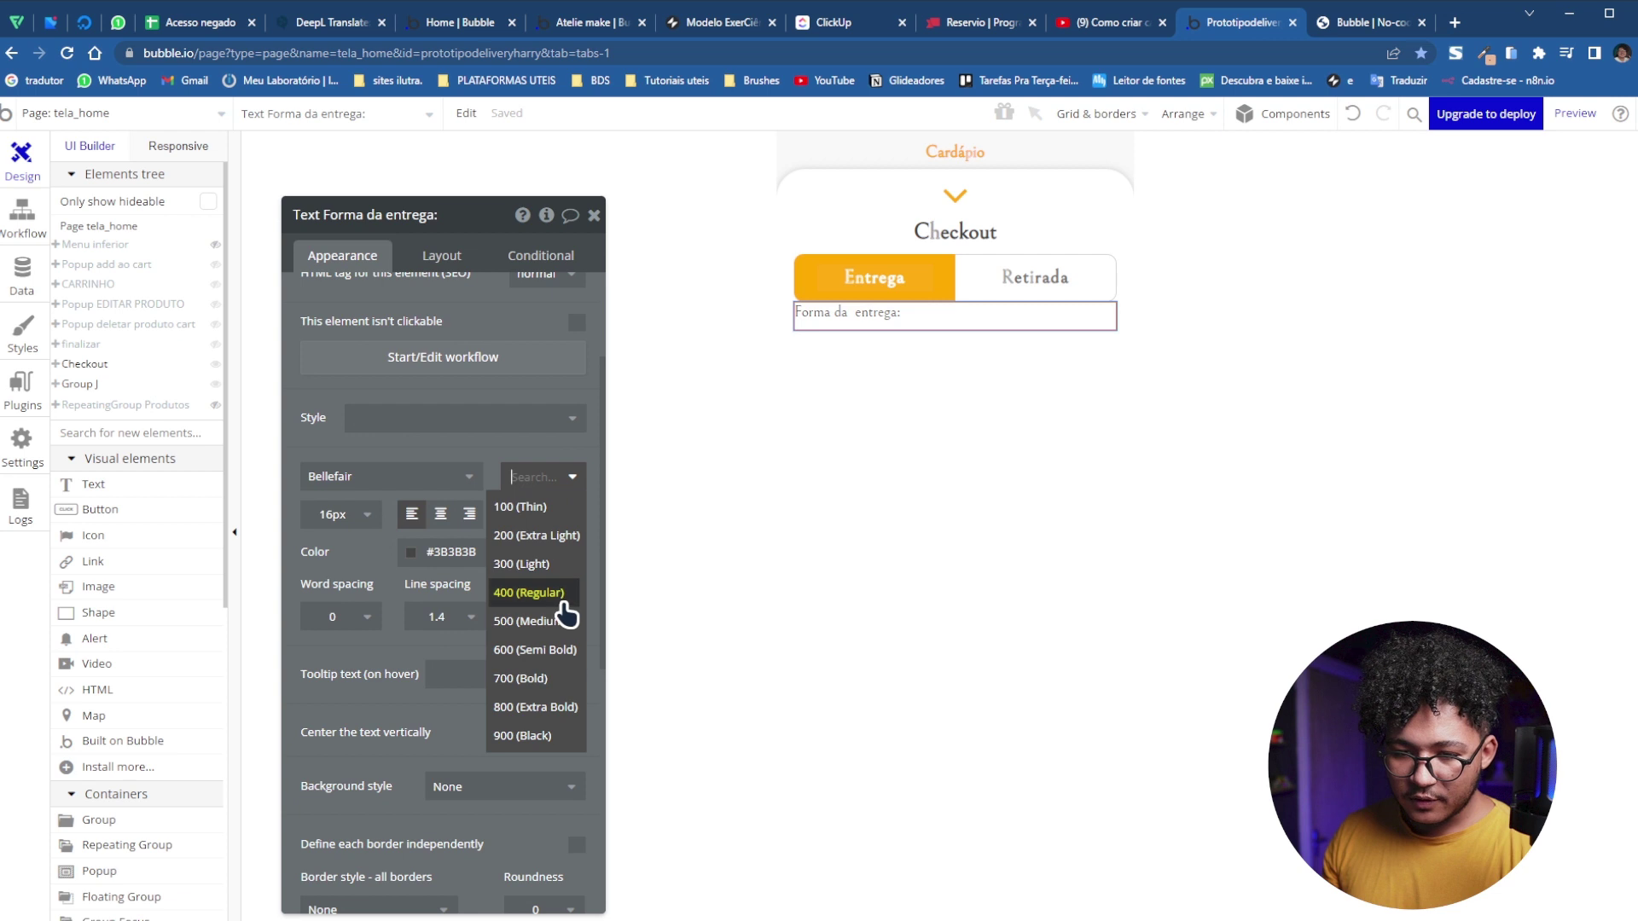
left_click(550, 623)
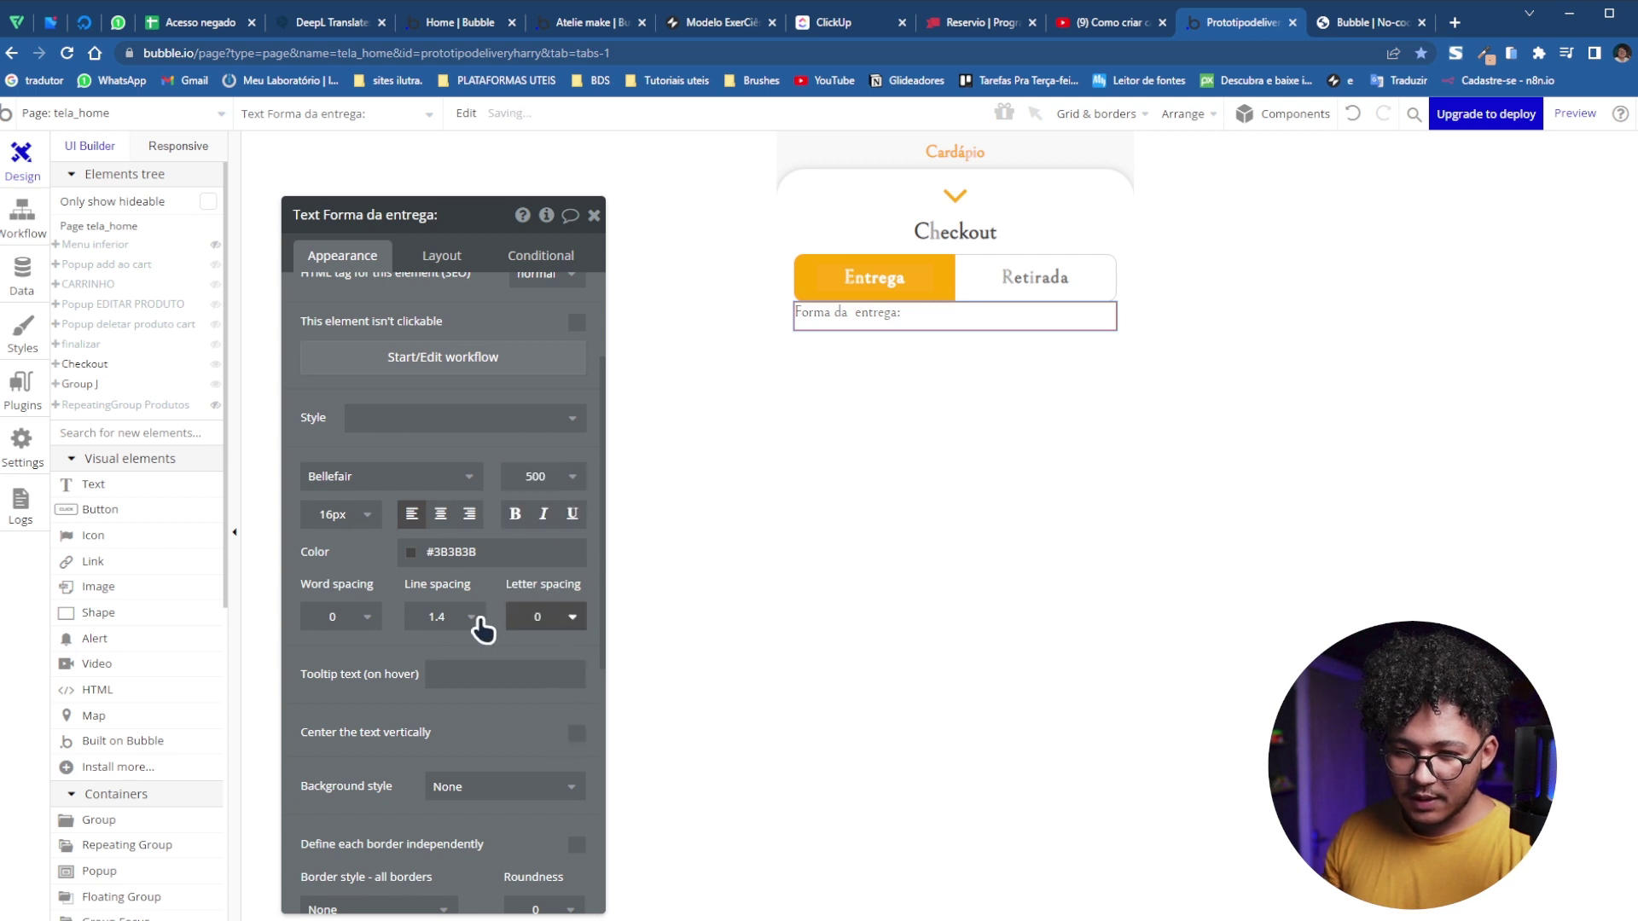
left_click(360, 517)
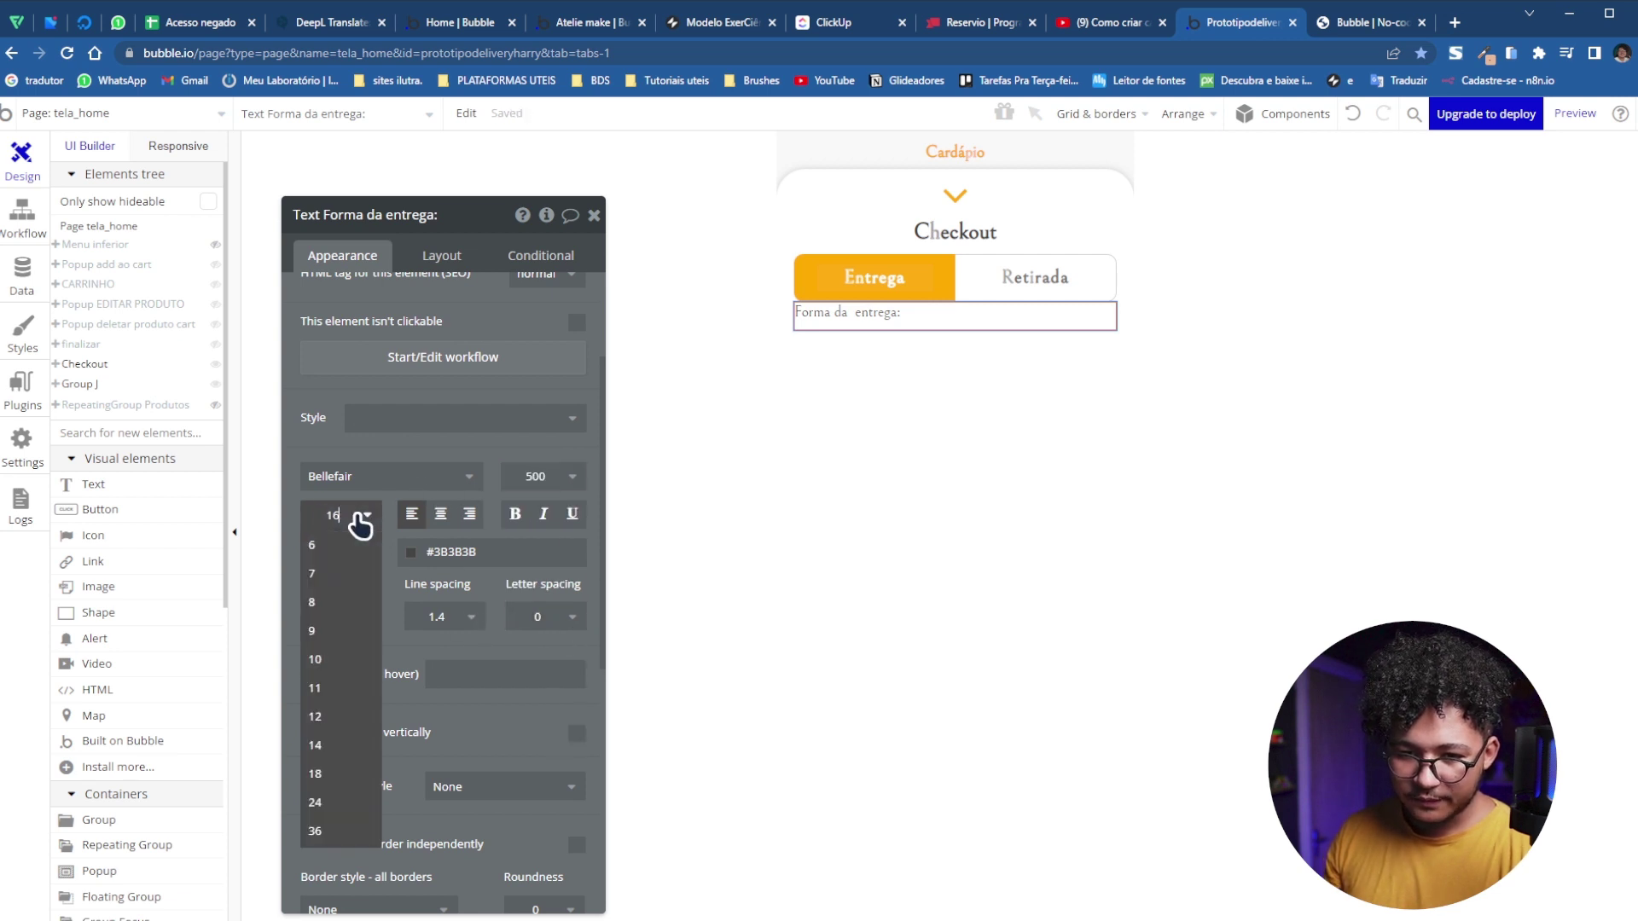
key("BackSpace")
type("4")
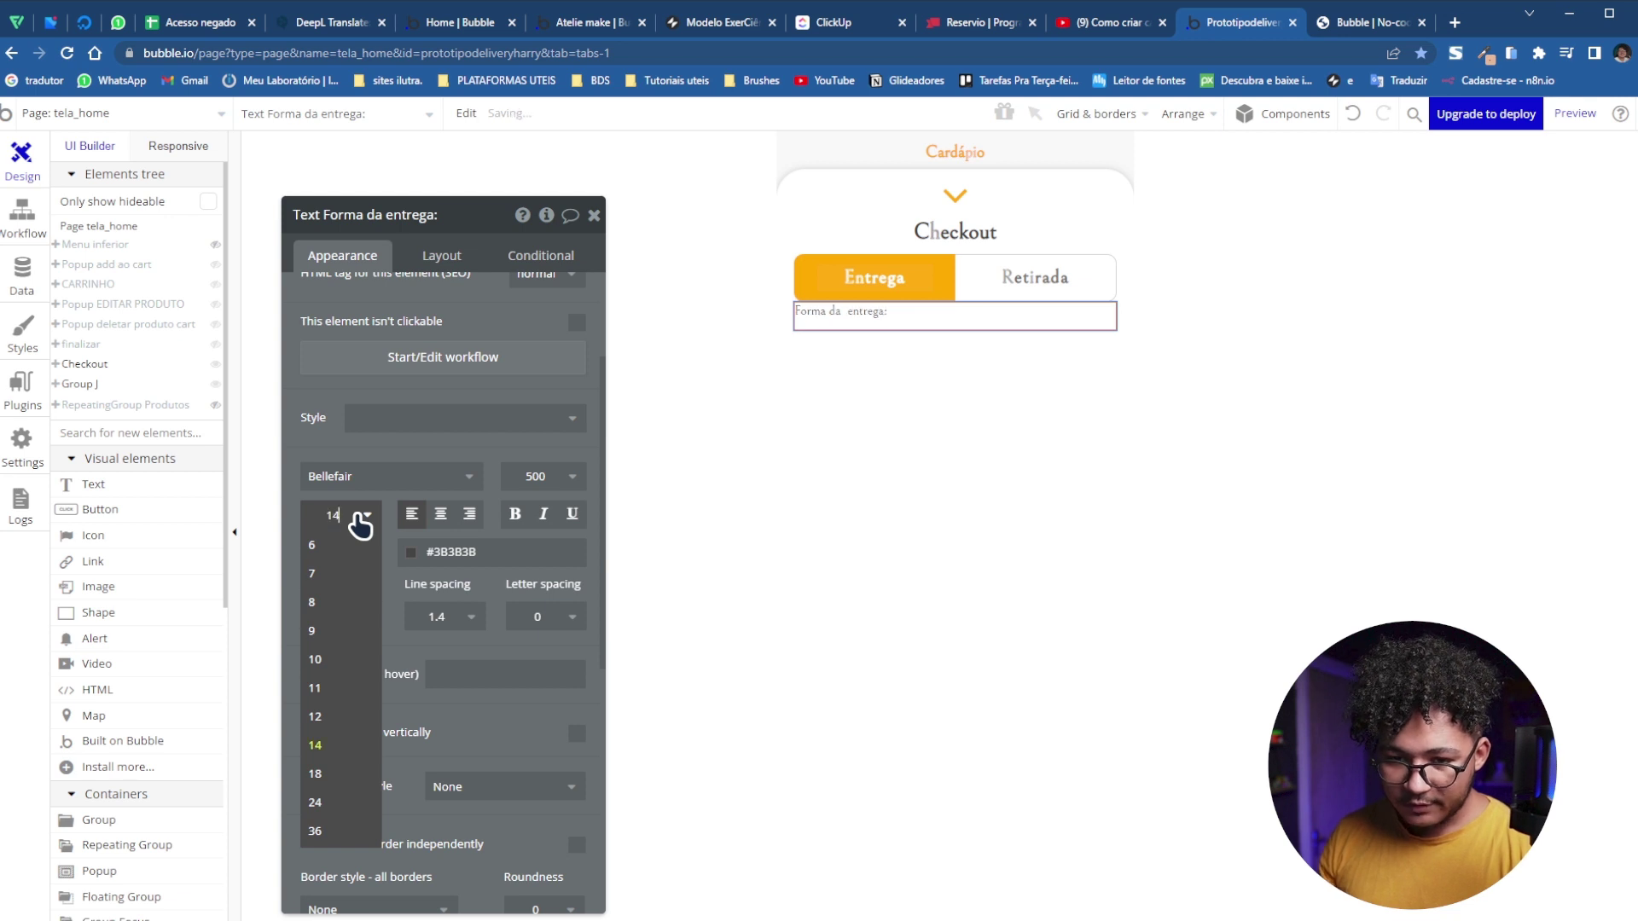
key("BackSpace")
key("BackSpace")
type("2")
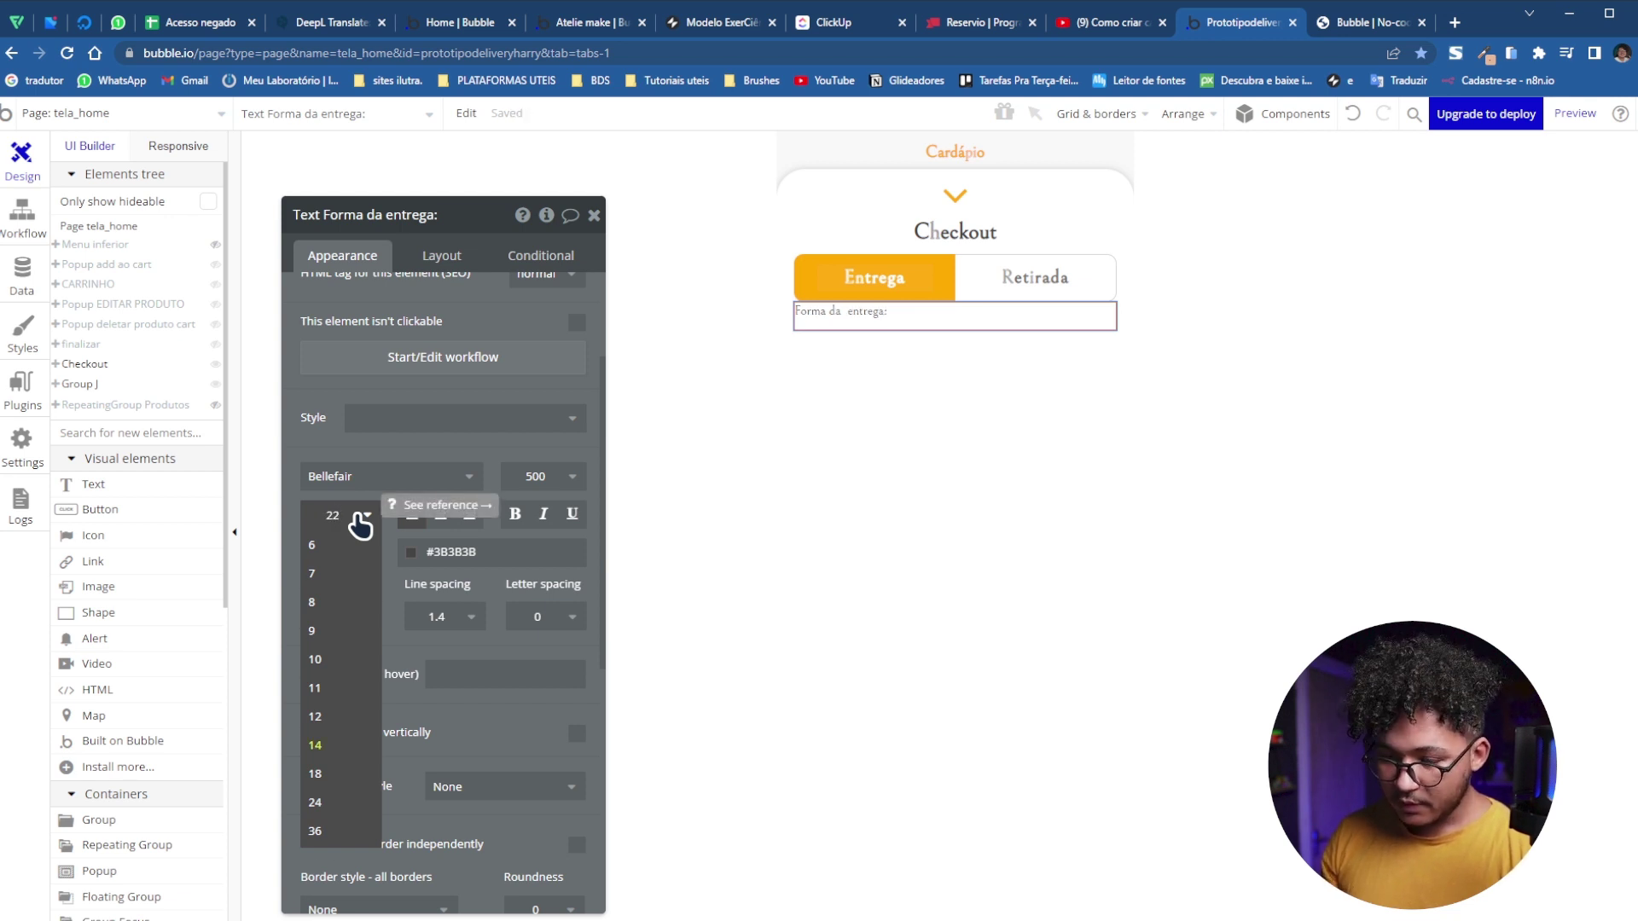
type("2")
key("Return")
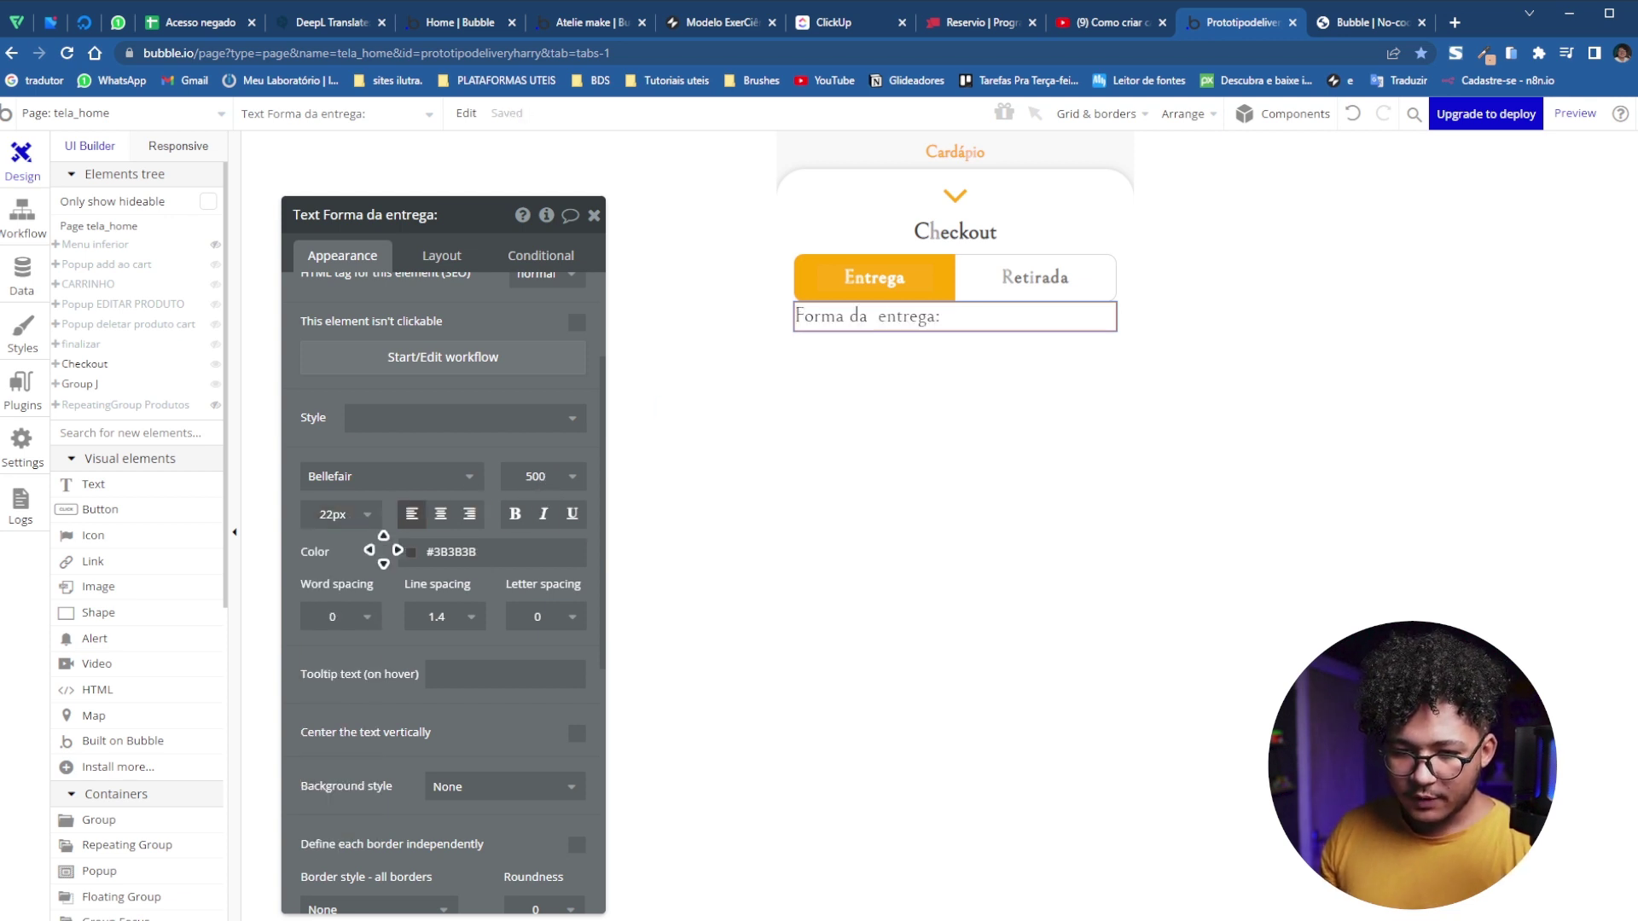
Move the "Forma da entrega:" text above the Entrega/Retirada selector and give it a 5 px bottom margin
left_click(440, 260)
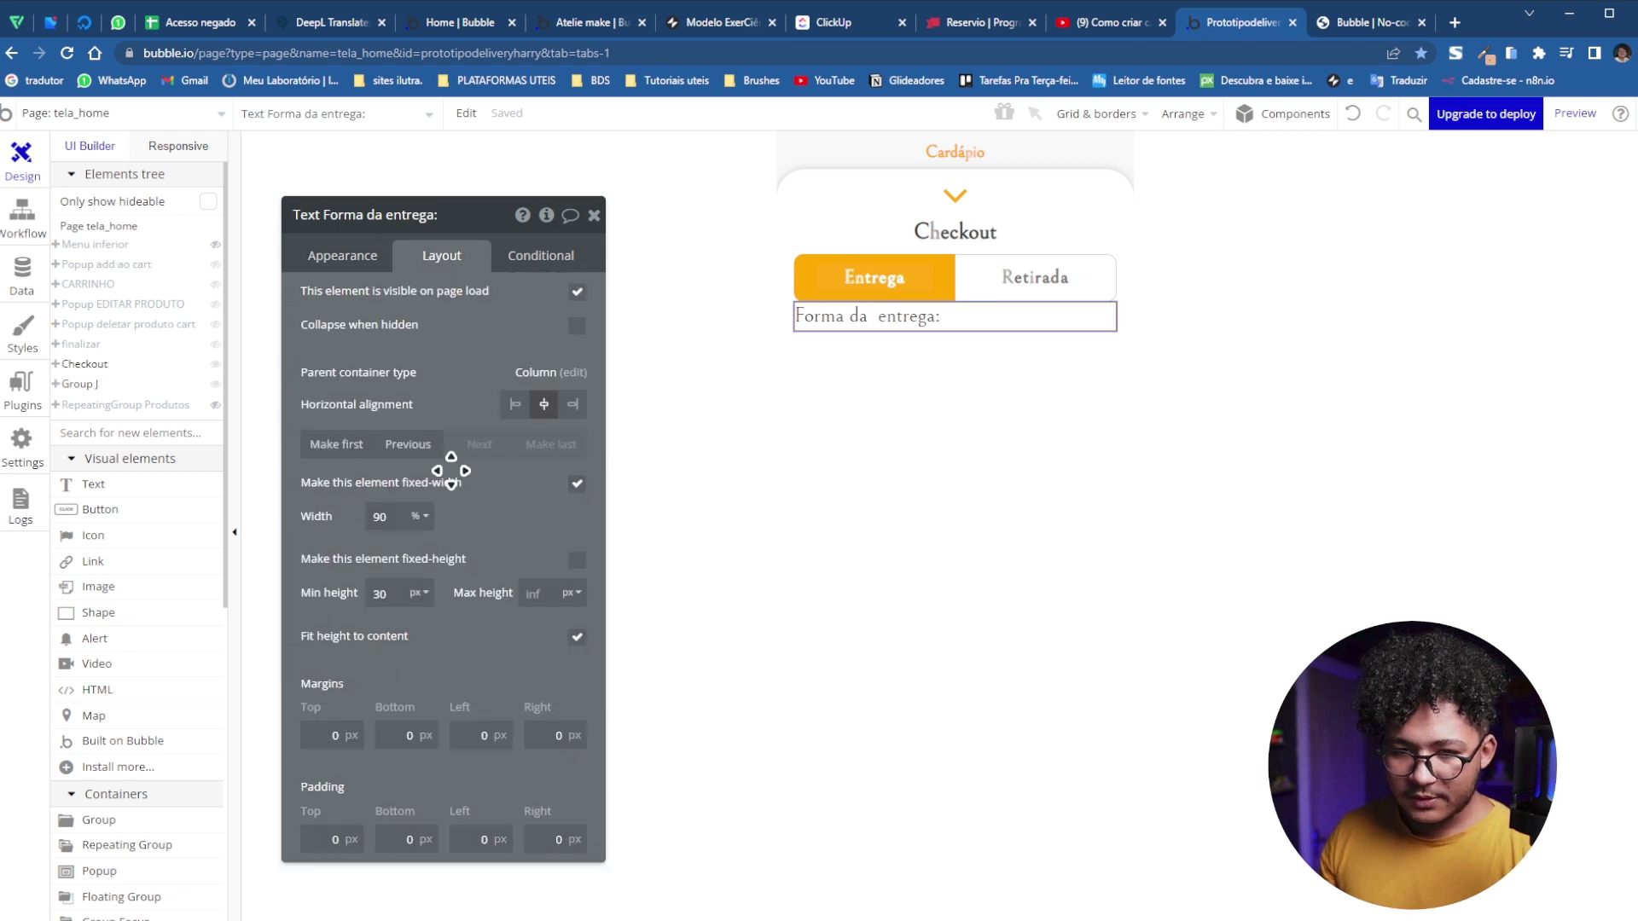
left_click(410, 448)
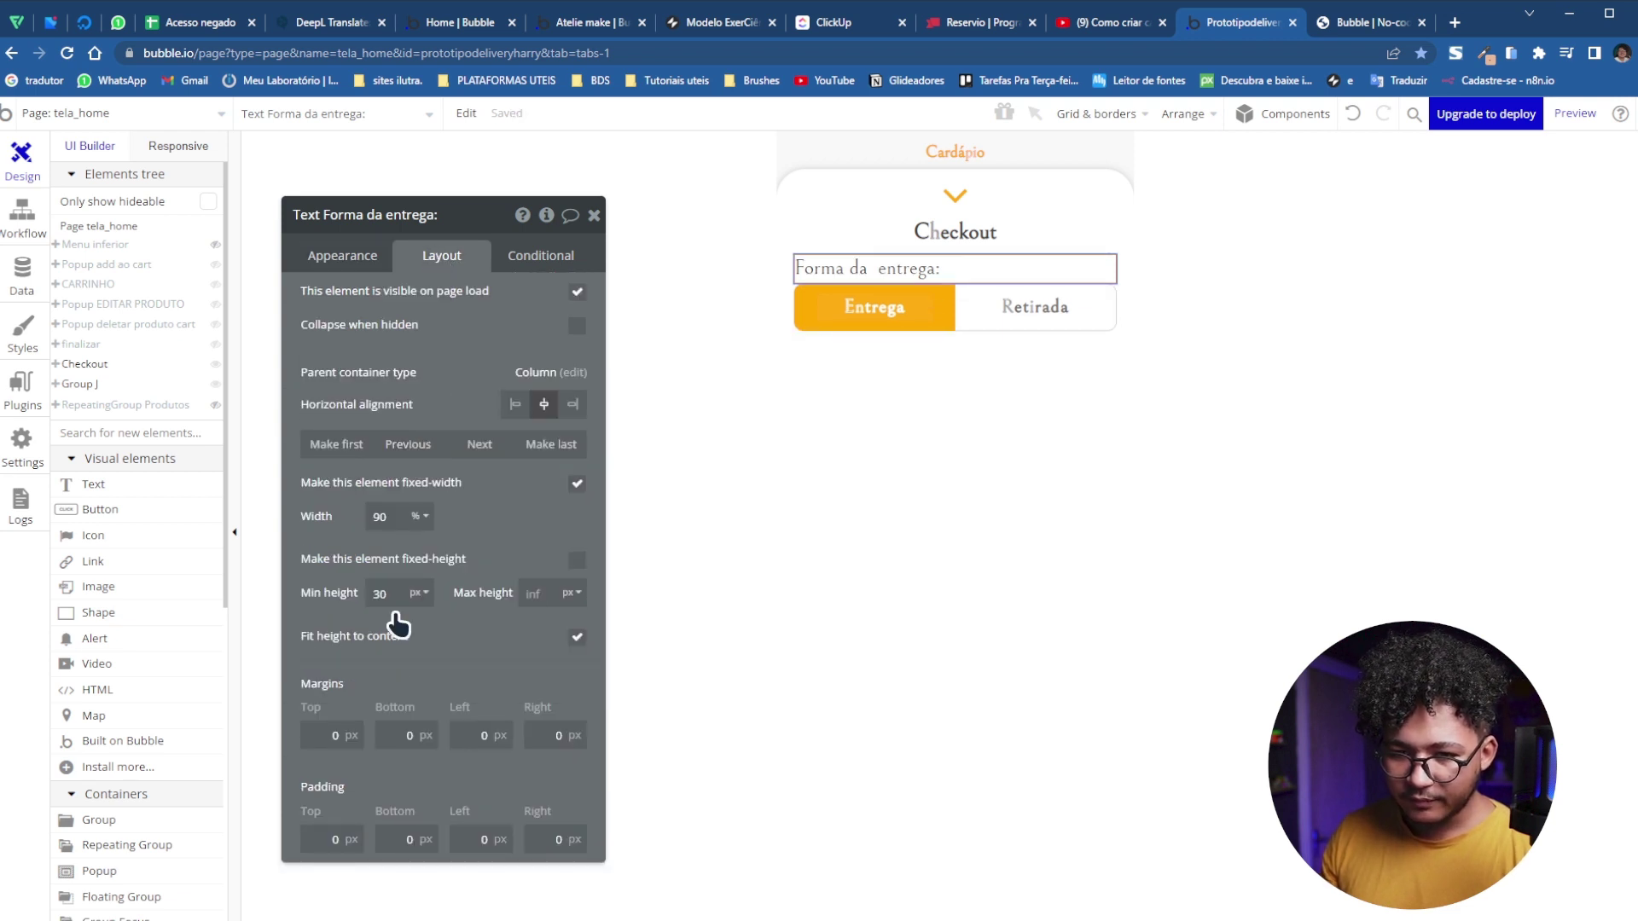
double_click(401, 733)
type("5")
left_click(958, 515)
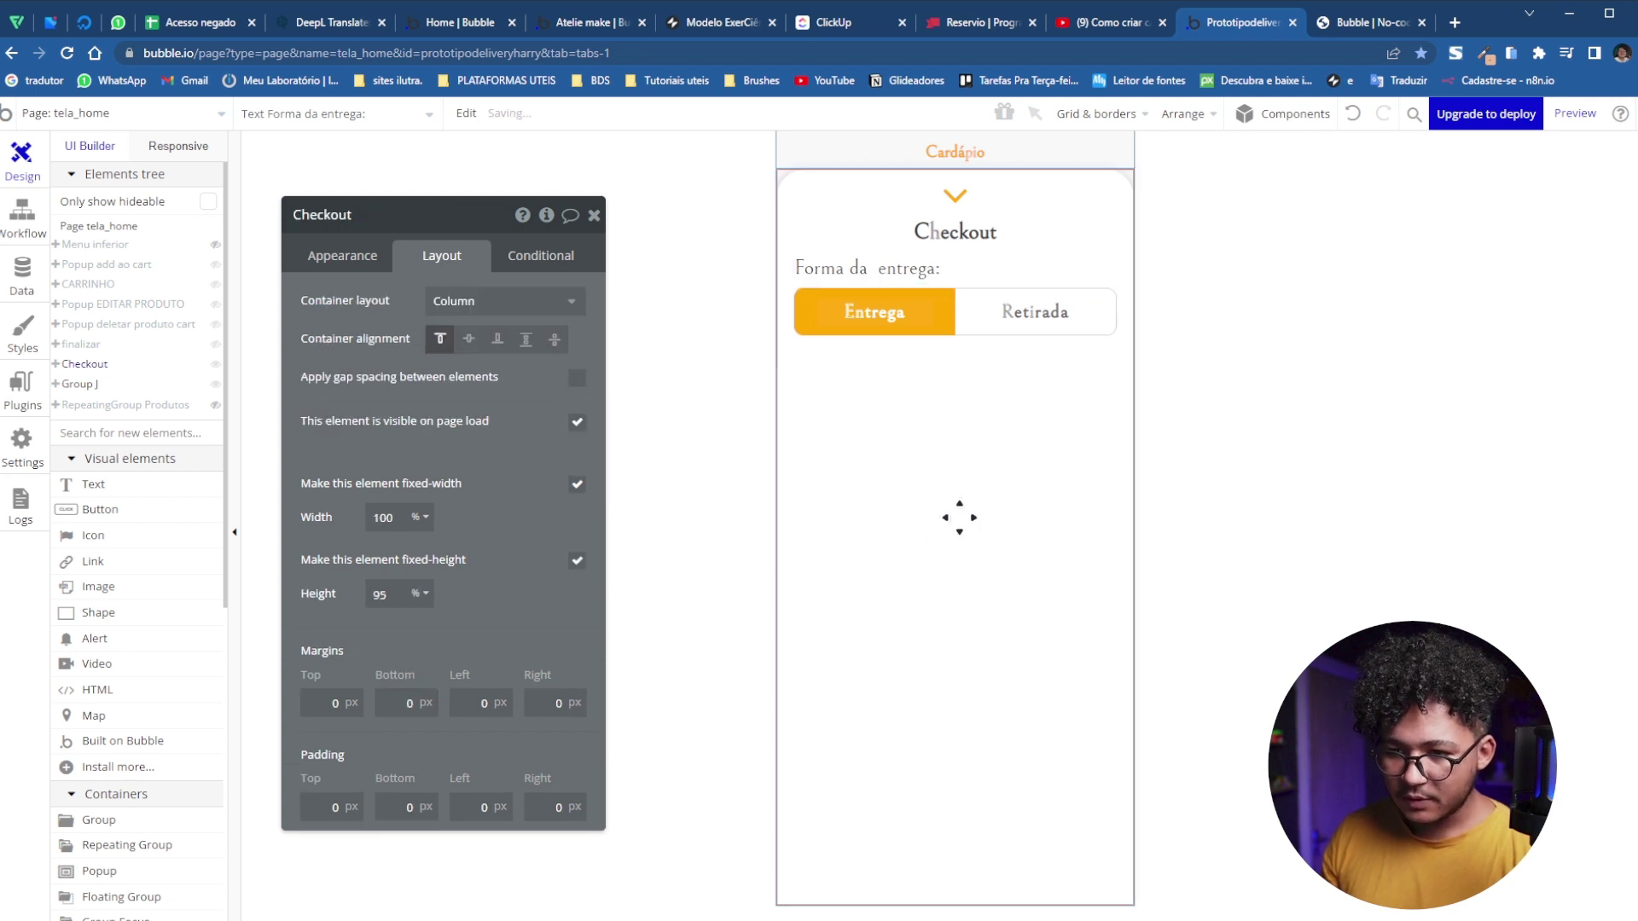
left_click(855, 268)
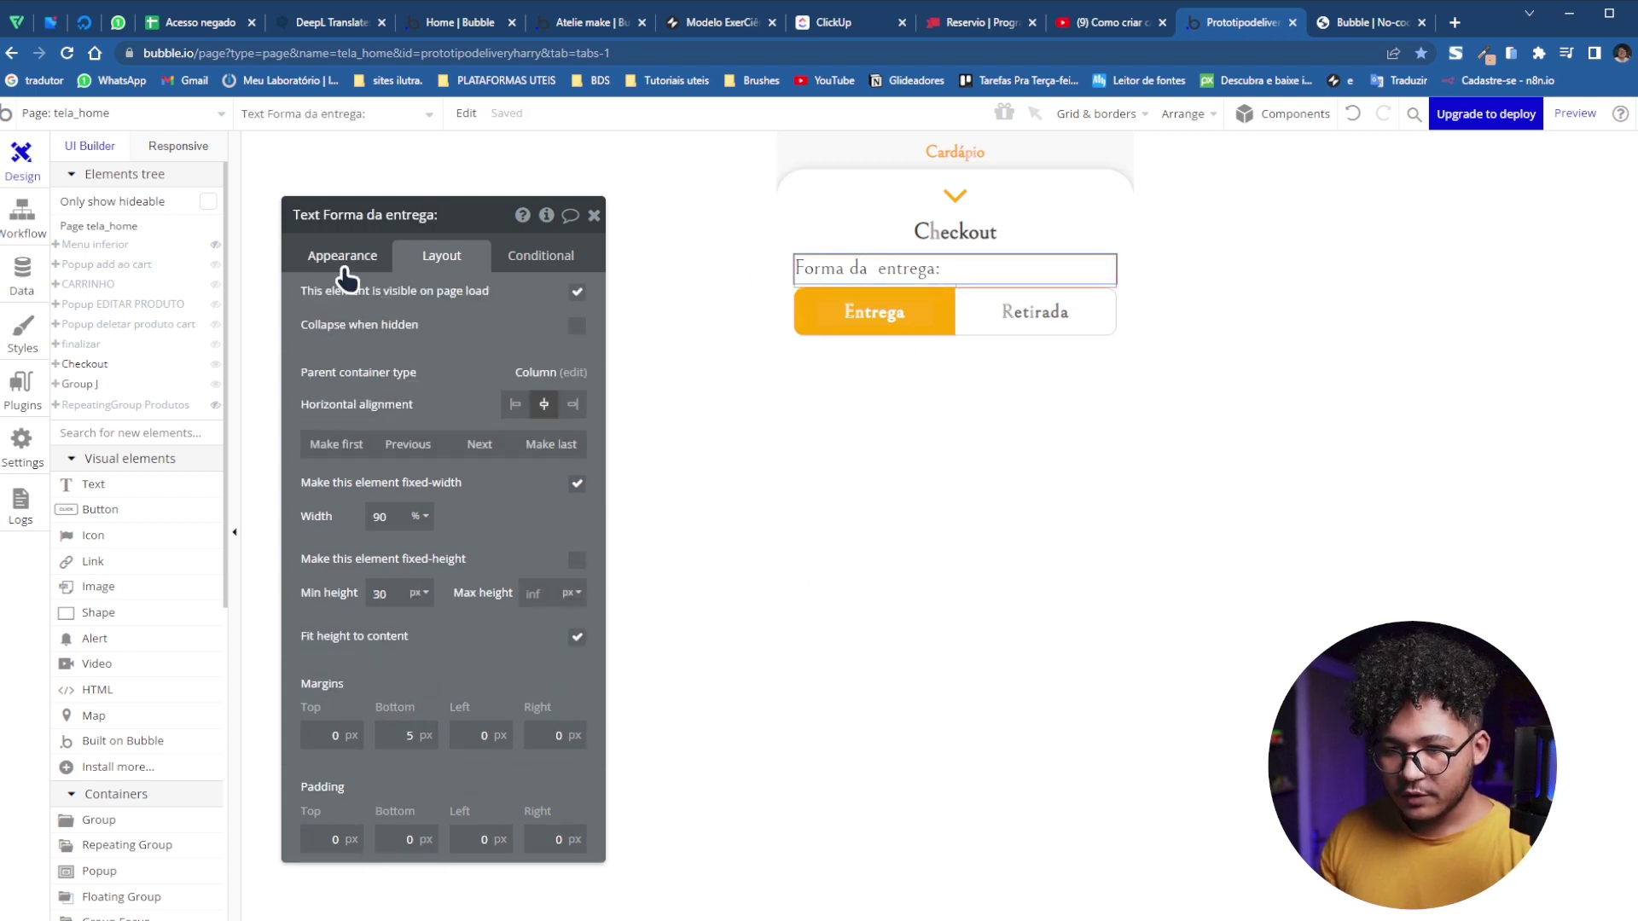
Set the font size of the "Checkout" title text to 28 px
left_click(956, 232)
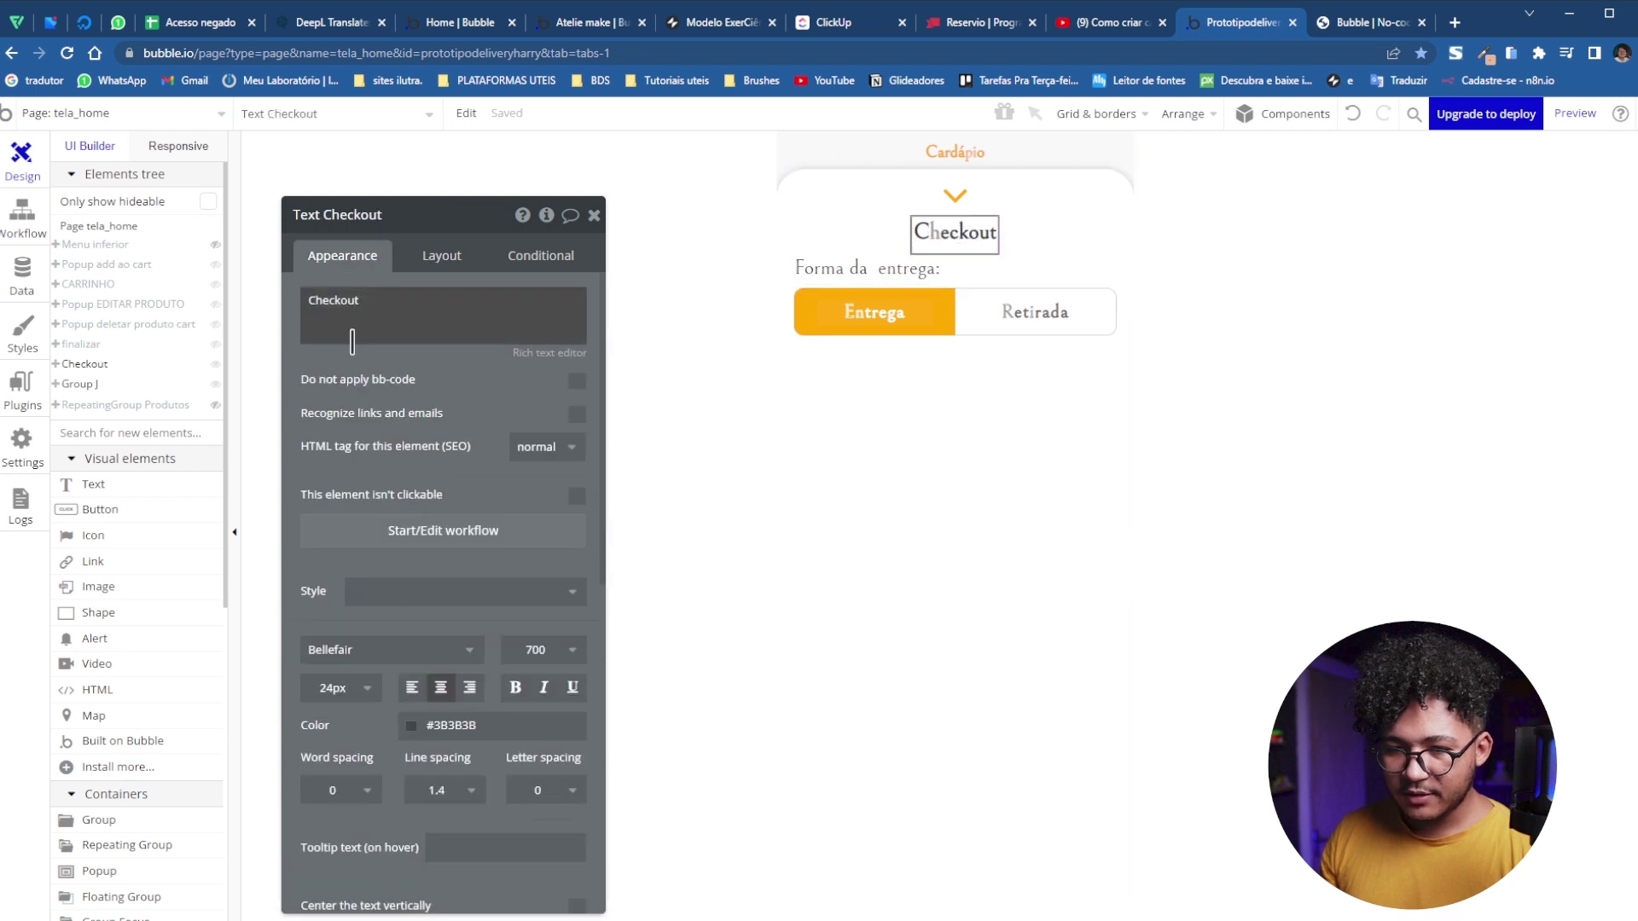
left_click(351, 691)
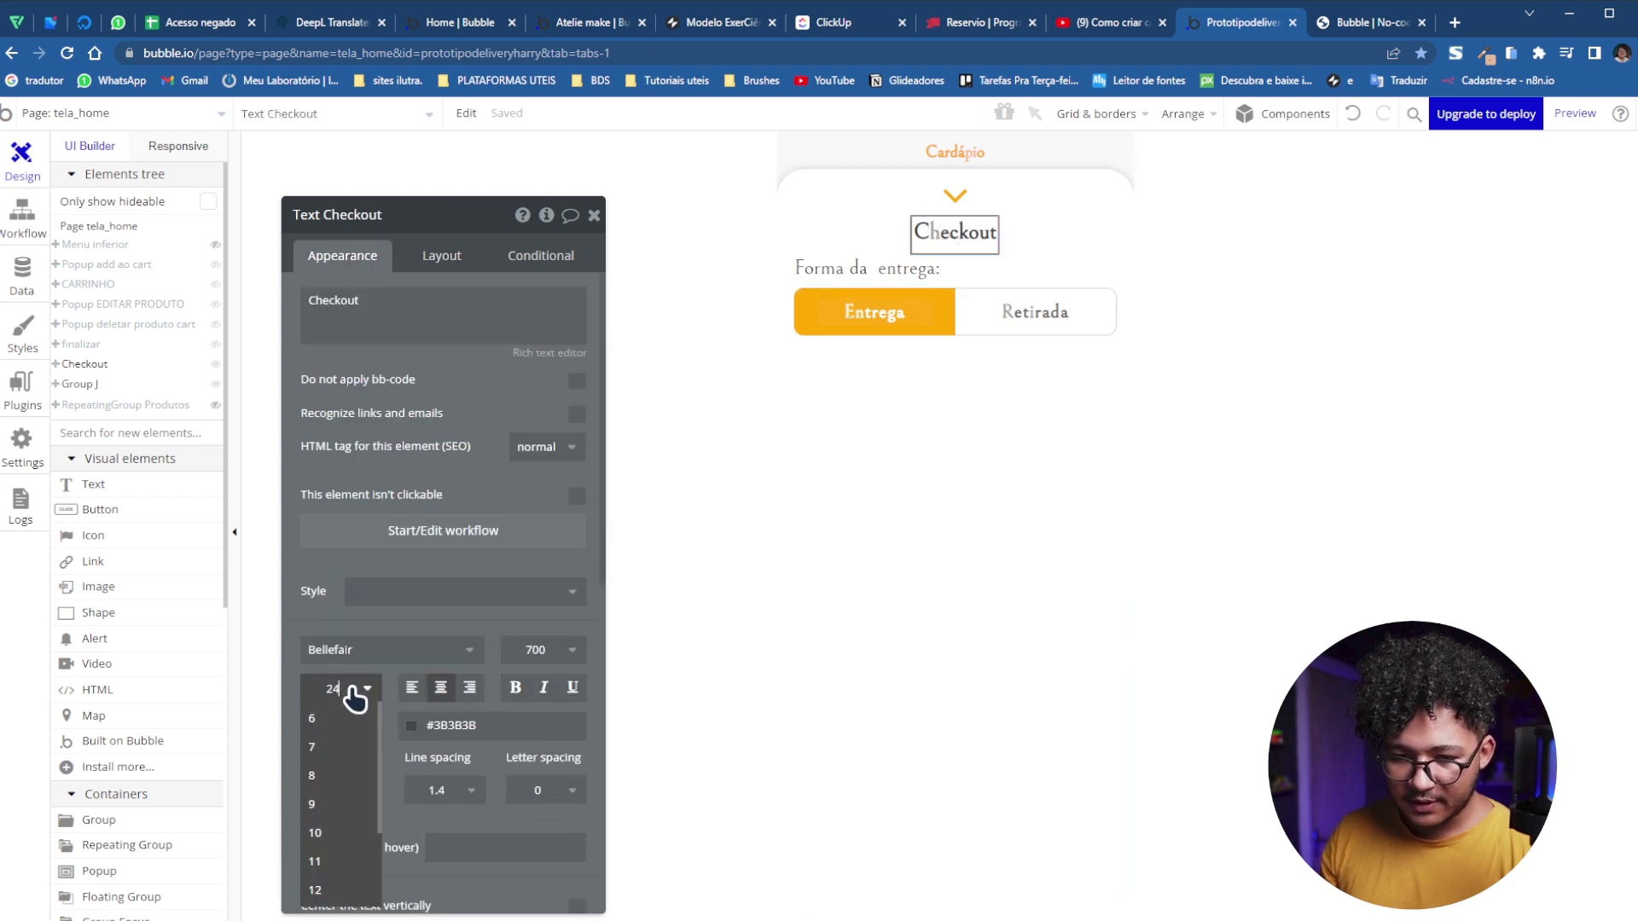
type("8")
key("Return")
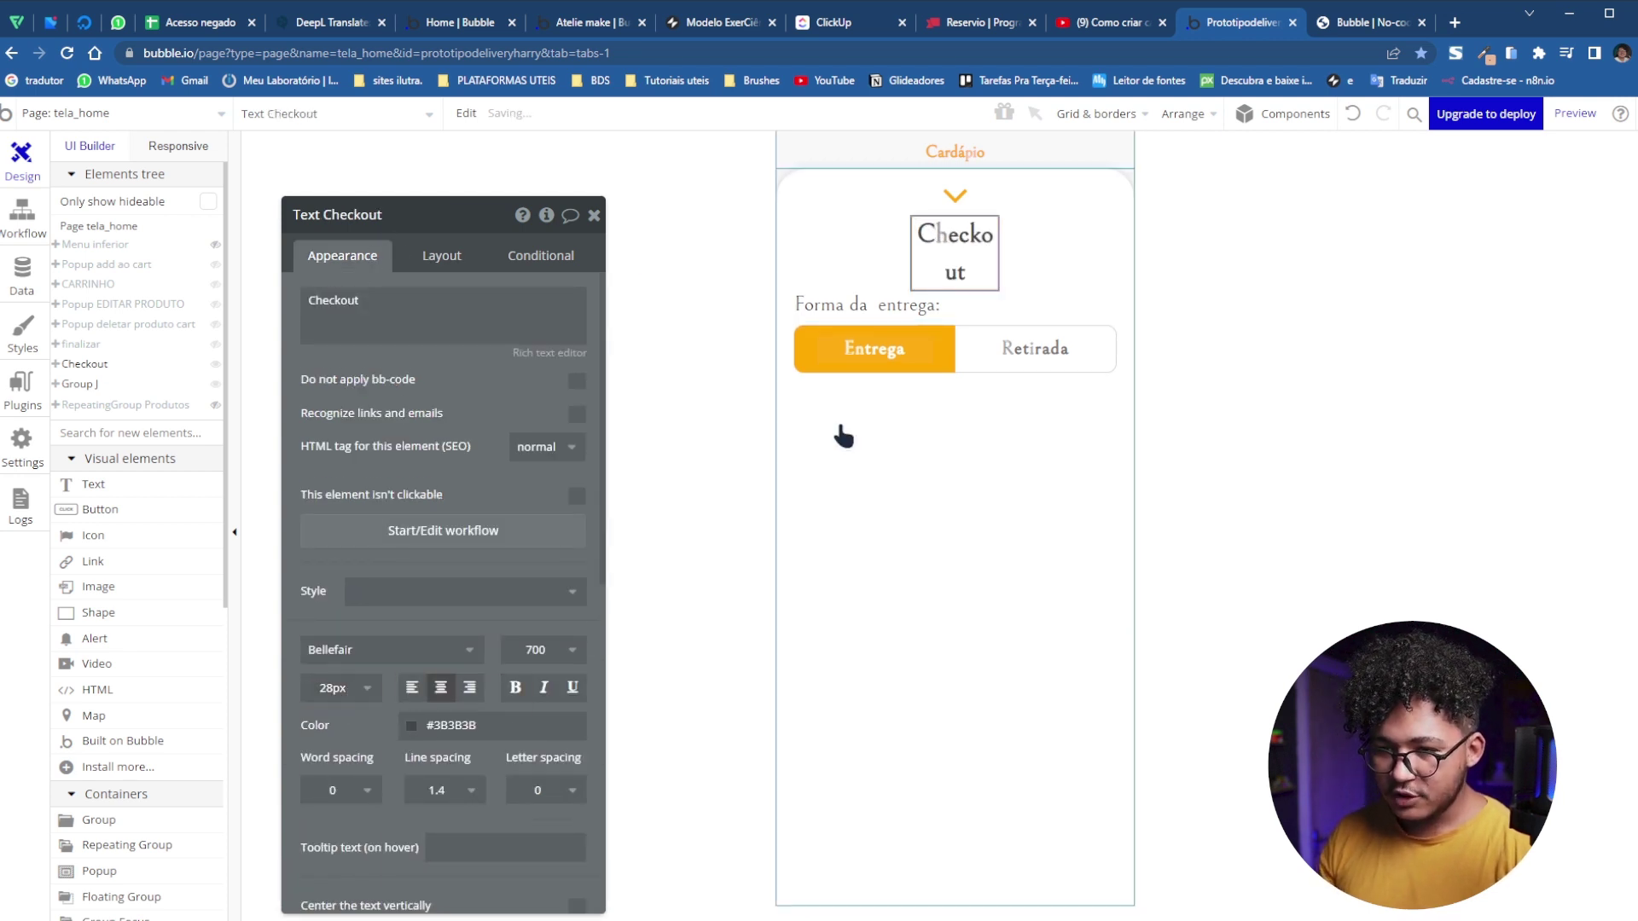
Set the "Checkout" title text's fixed width to 100% so it spans the whole Checkout group
left_click(429, 270)
left_click(377, 517)
type("100")
key("Return")
left_click(416, 517)
left_click(421, 585)
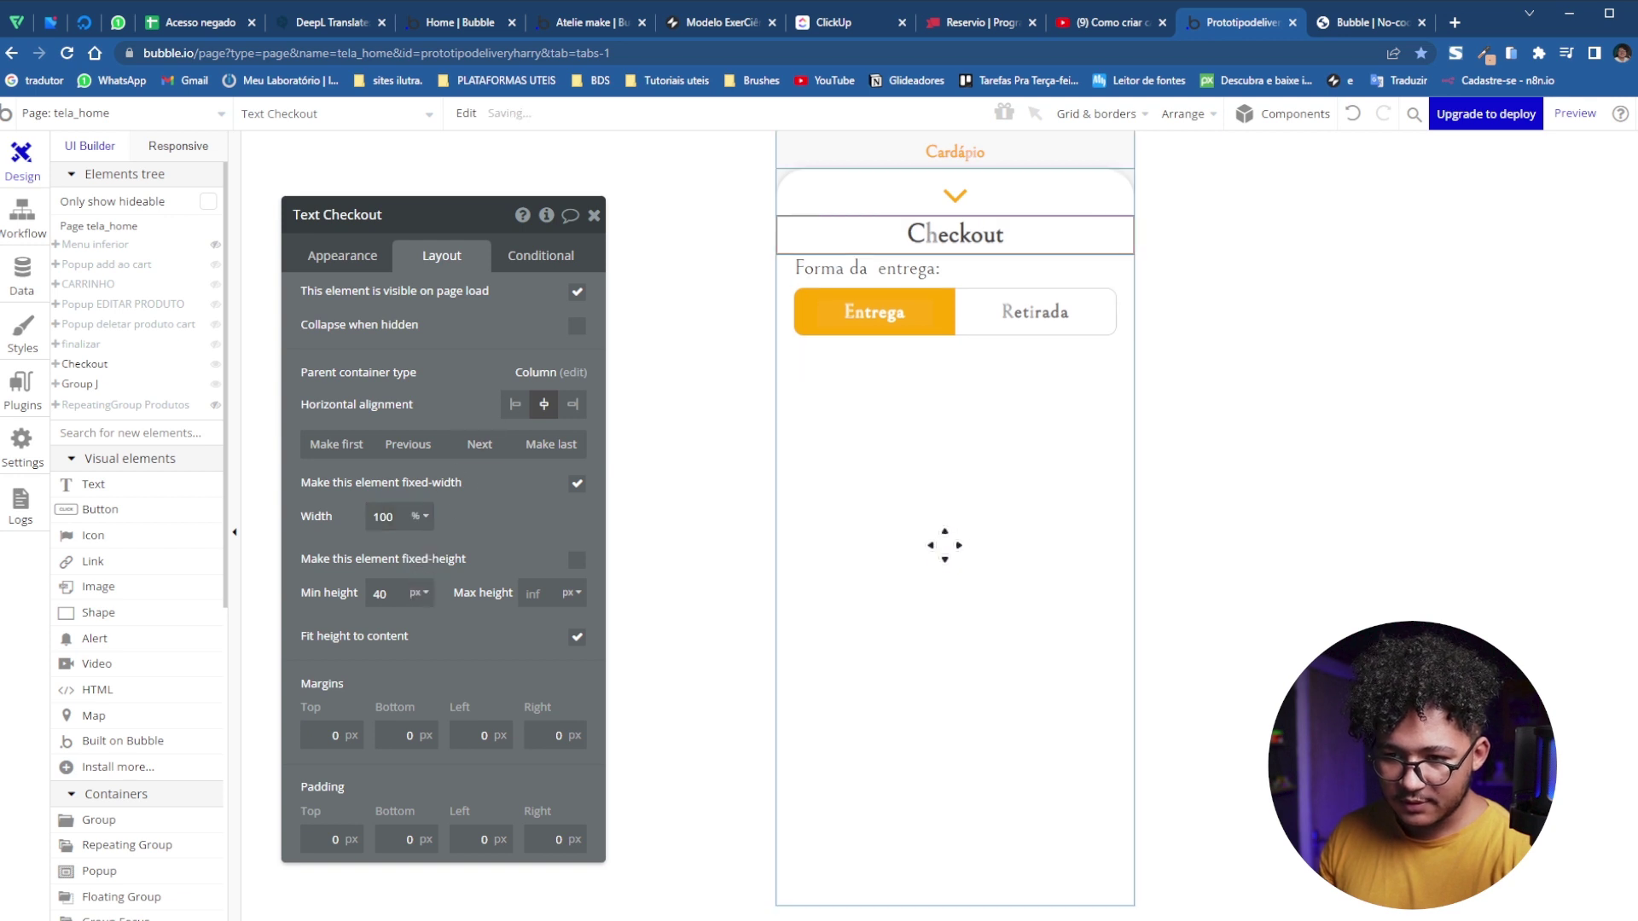
Give the "Forma da entrega:" text a 20 px top margin and set its font weight to 600
left_click(975, 267)
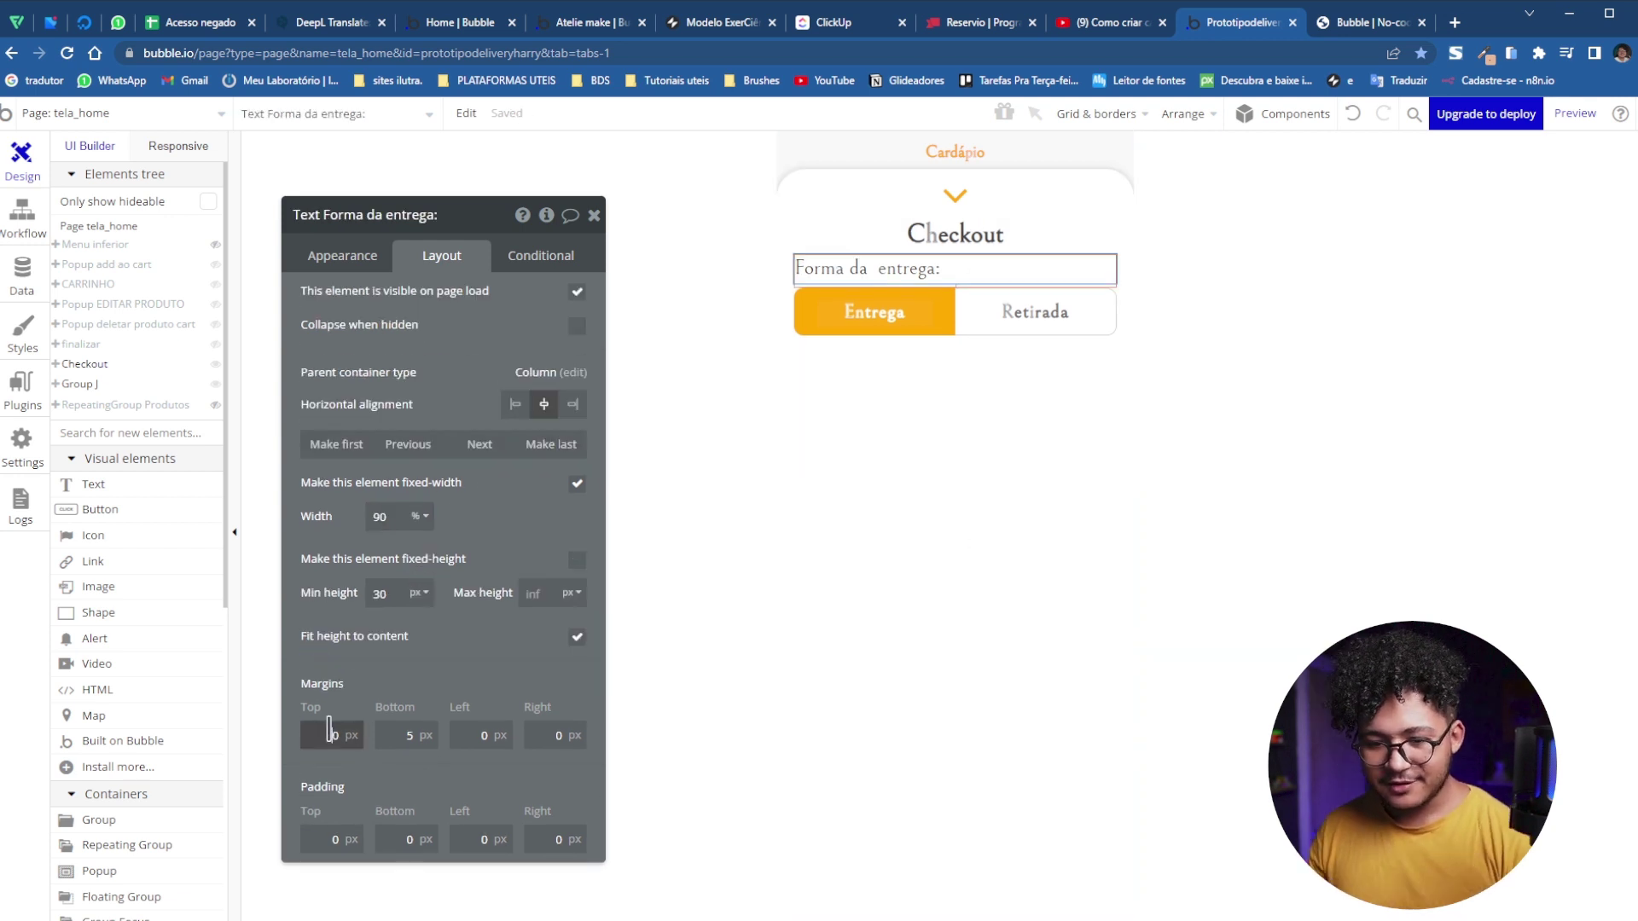
left_click(332, 735)
type("20")
left_click(346, 689)
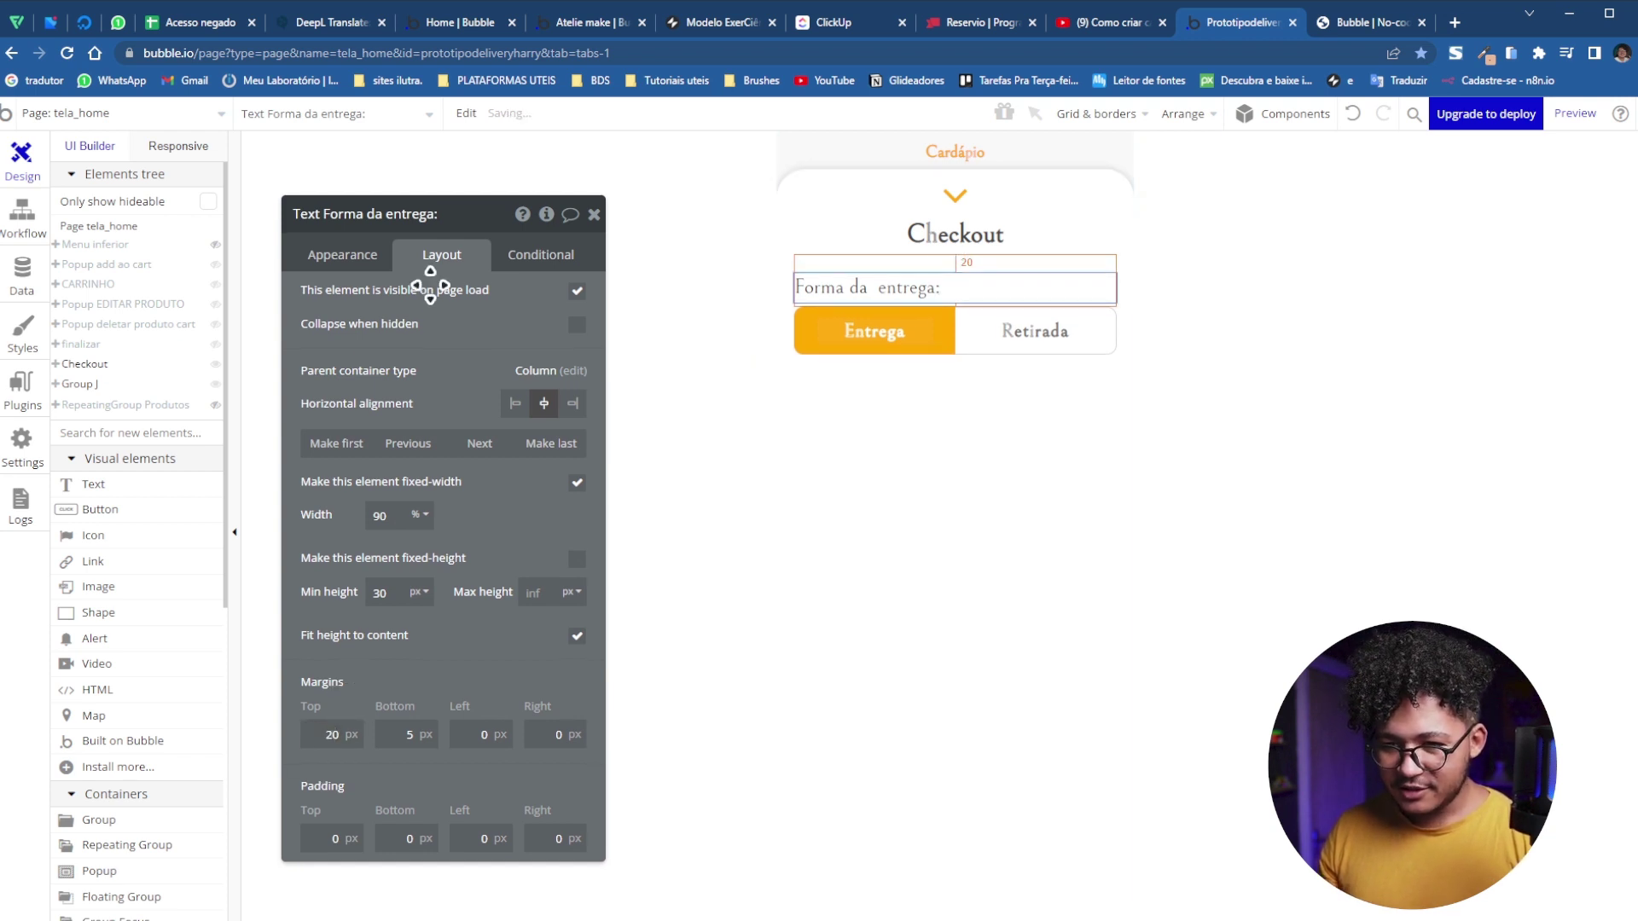
left_click(372, 263)
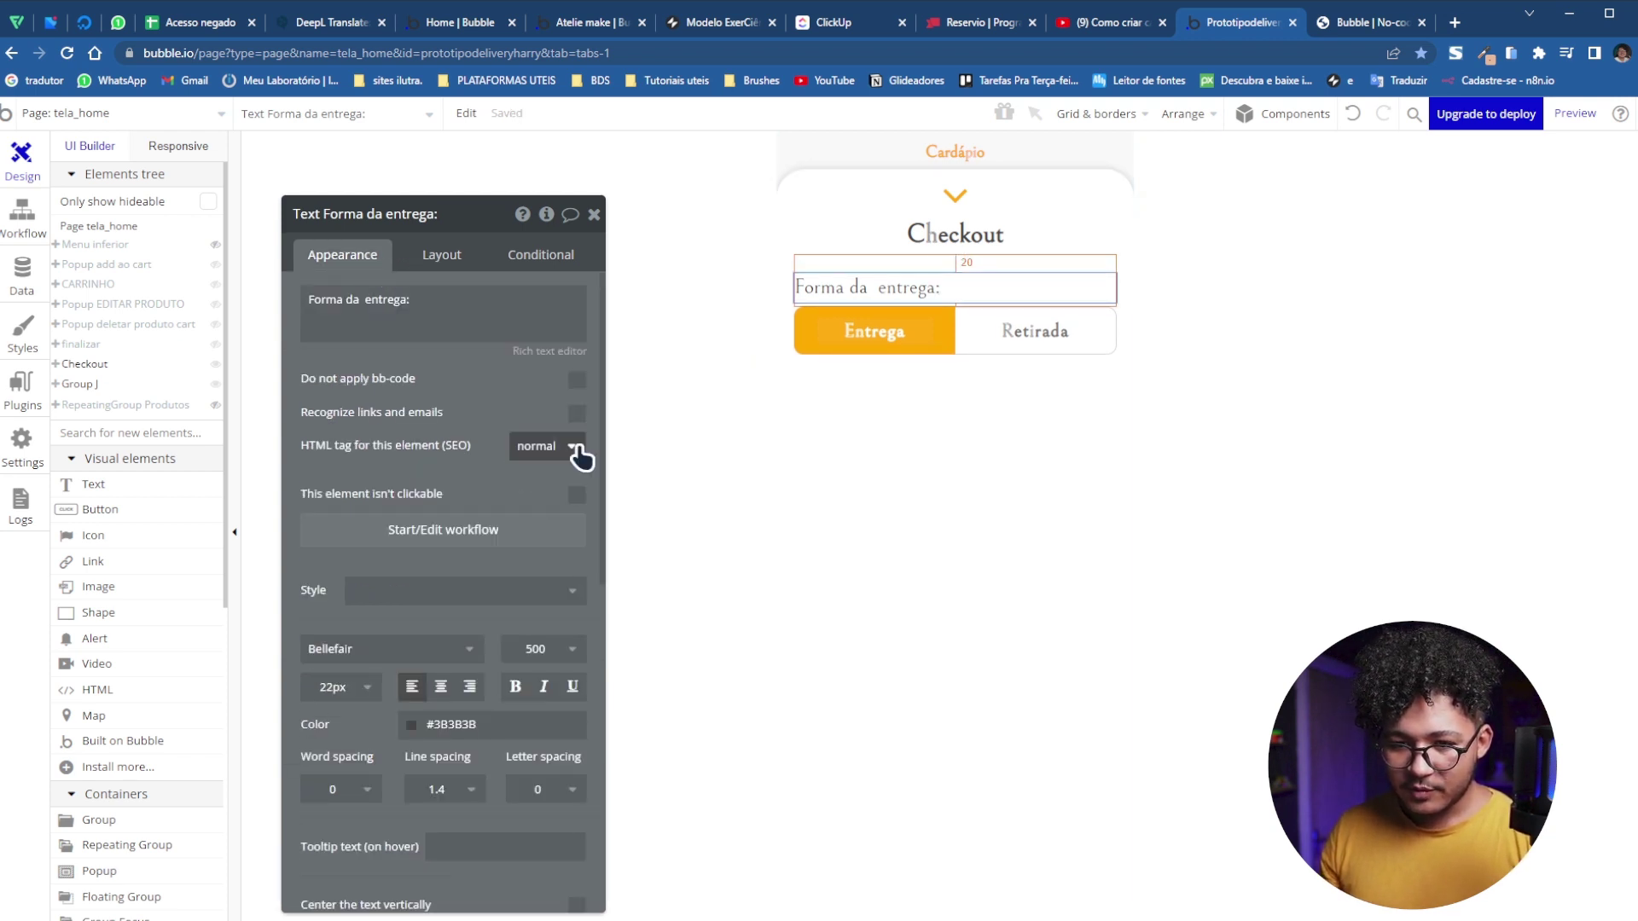
left_click(570, 652)
left_click(548, 822)
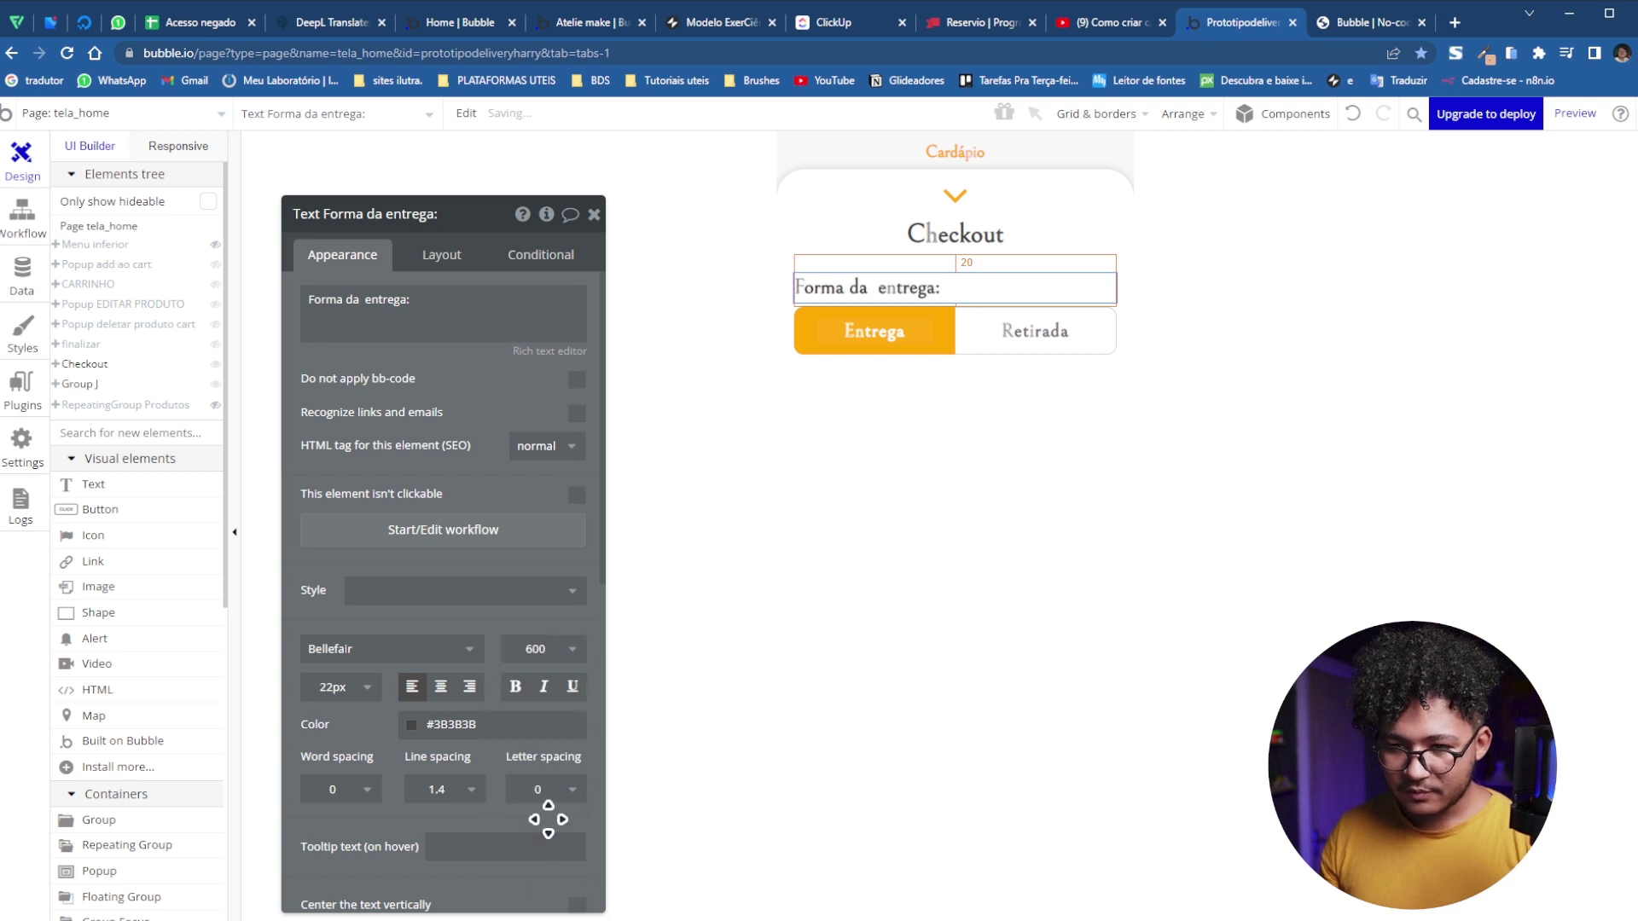
left_click(861, 294)
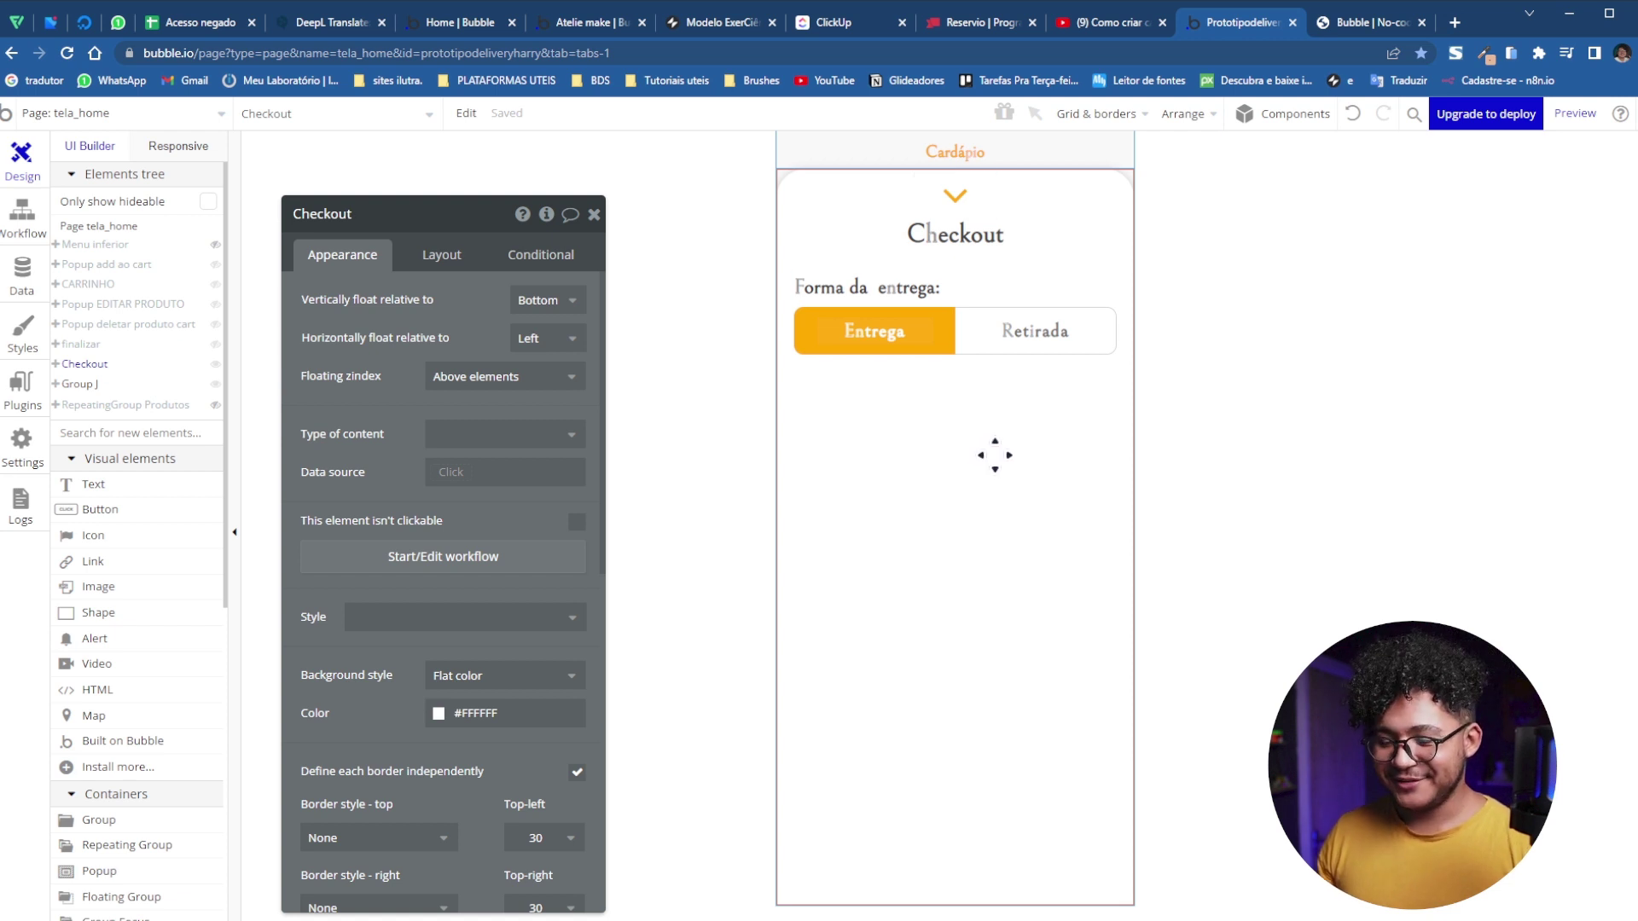
key("Escape")
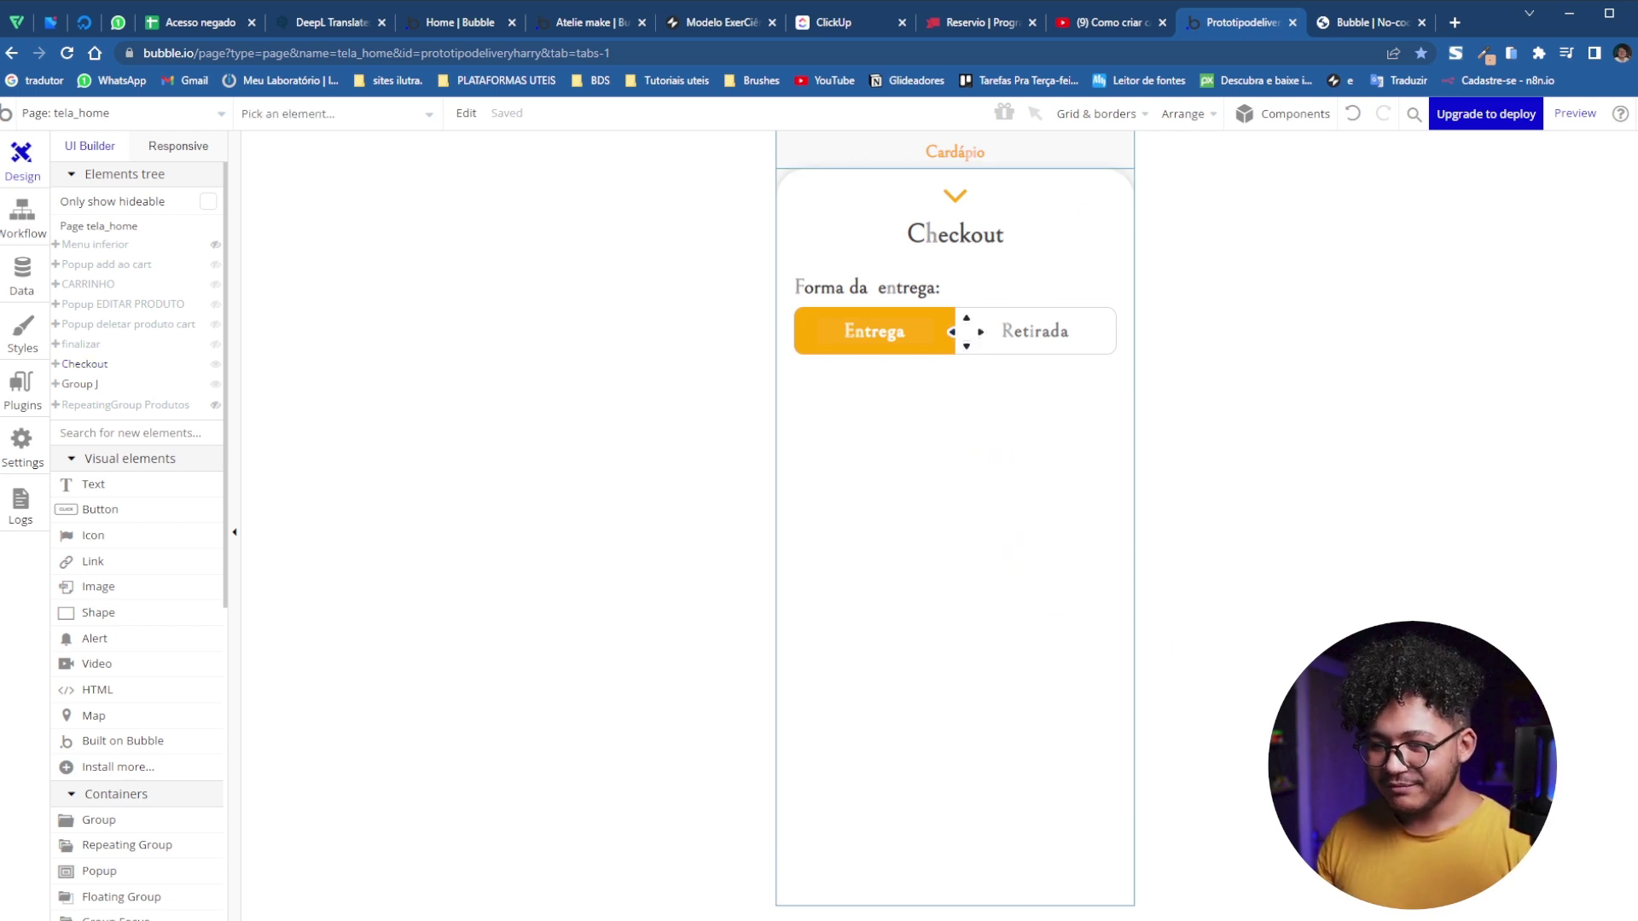
double_click(1048, 606)
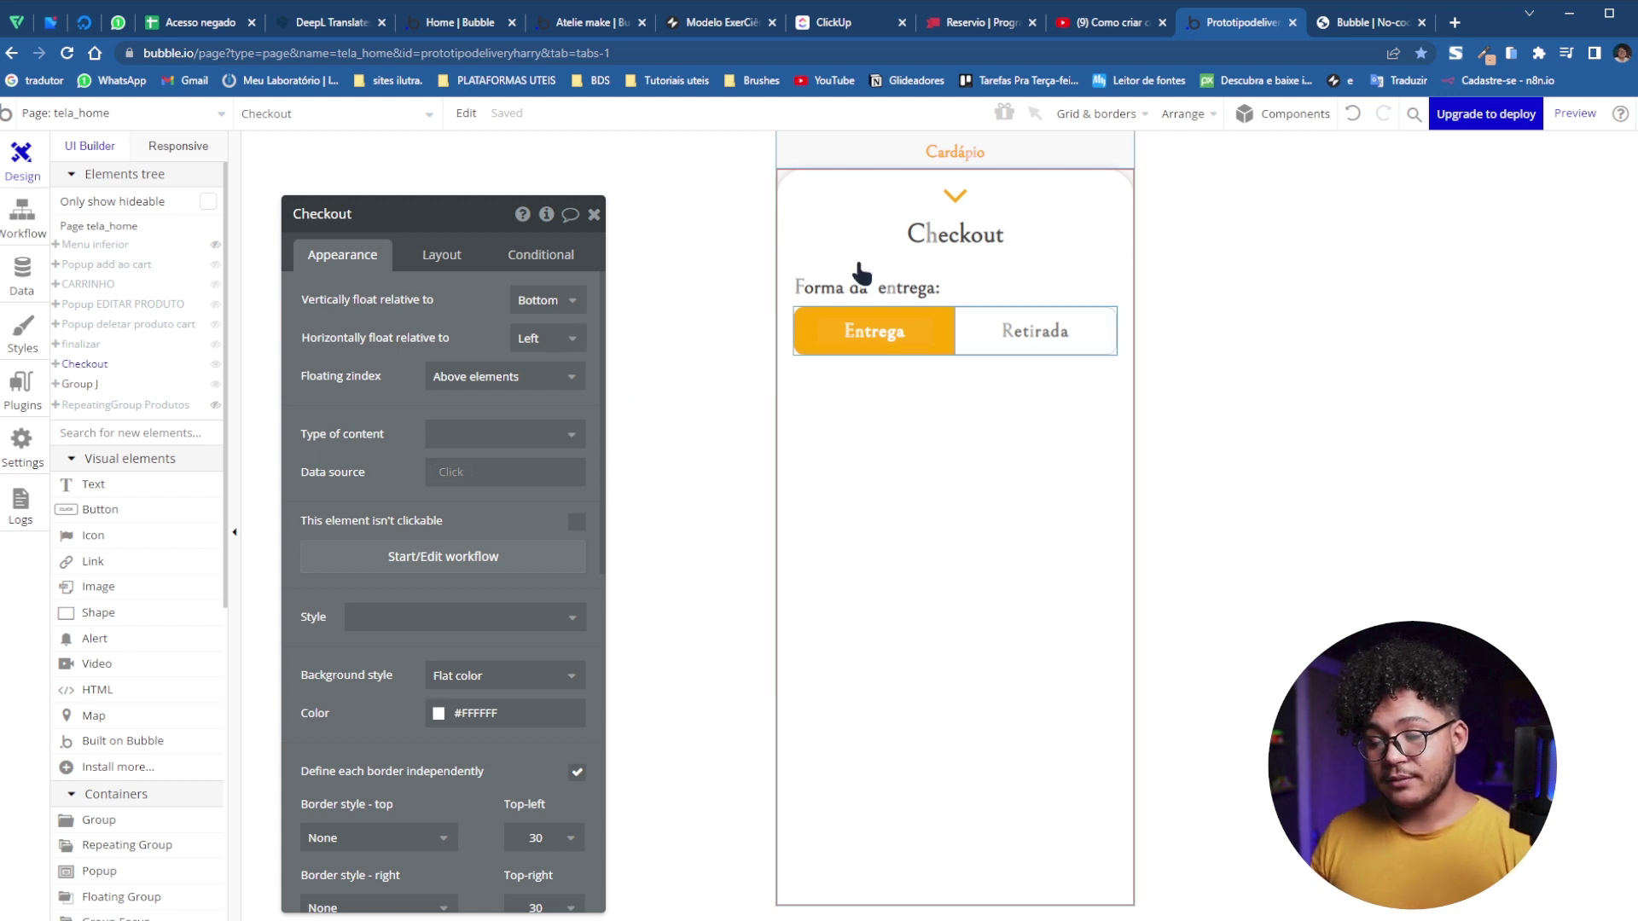
left_click(593, 216)
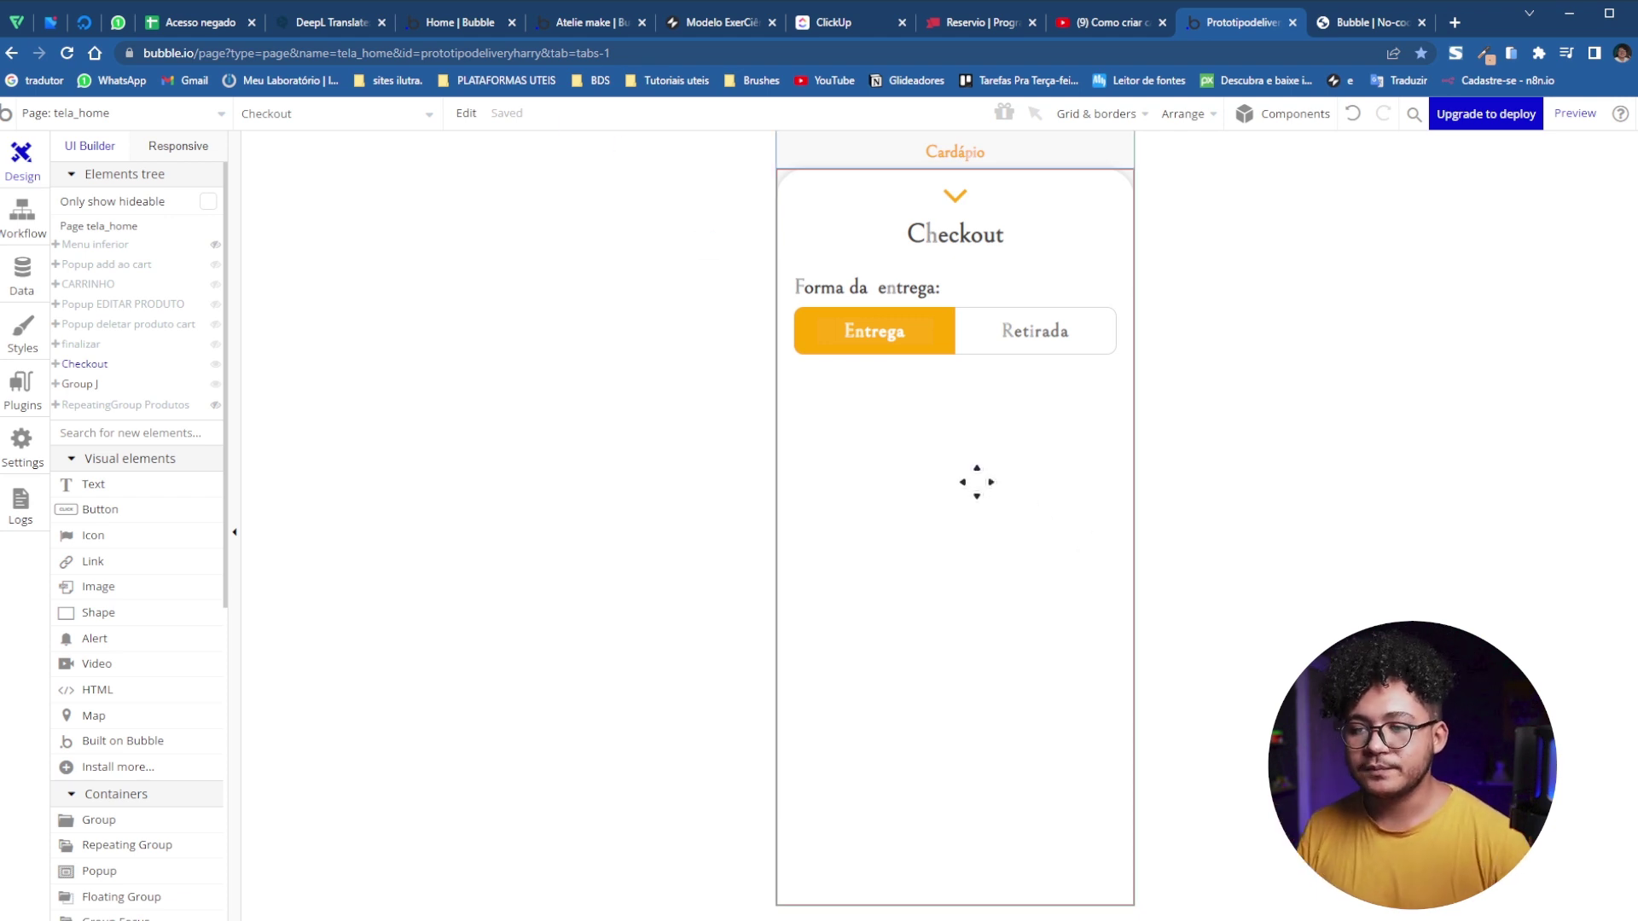
scroll(188, 621, "down", 3)
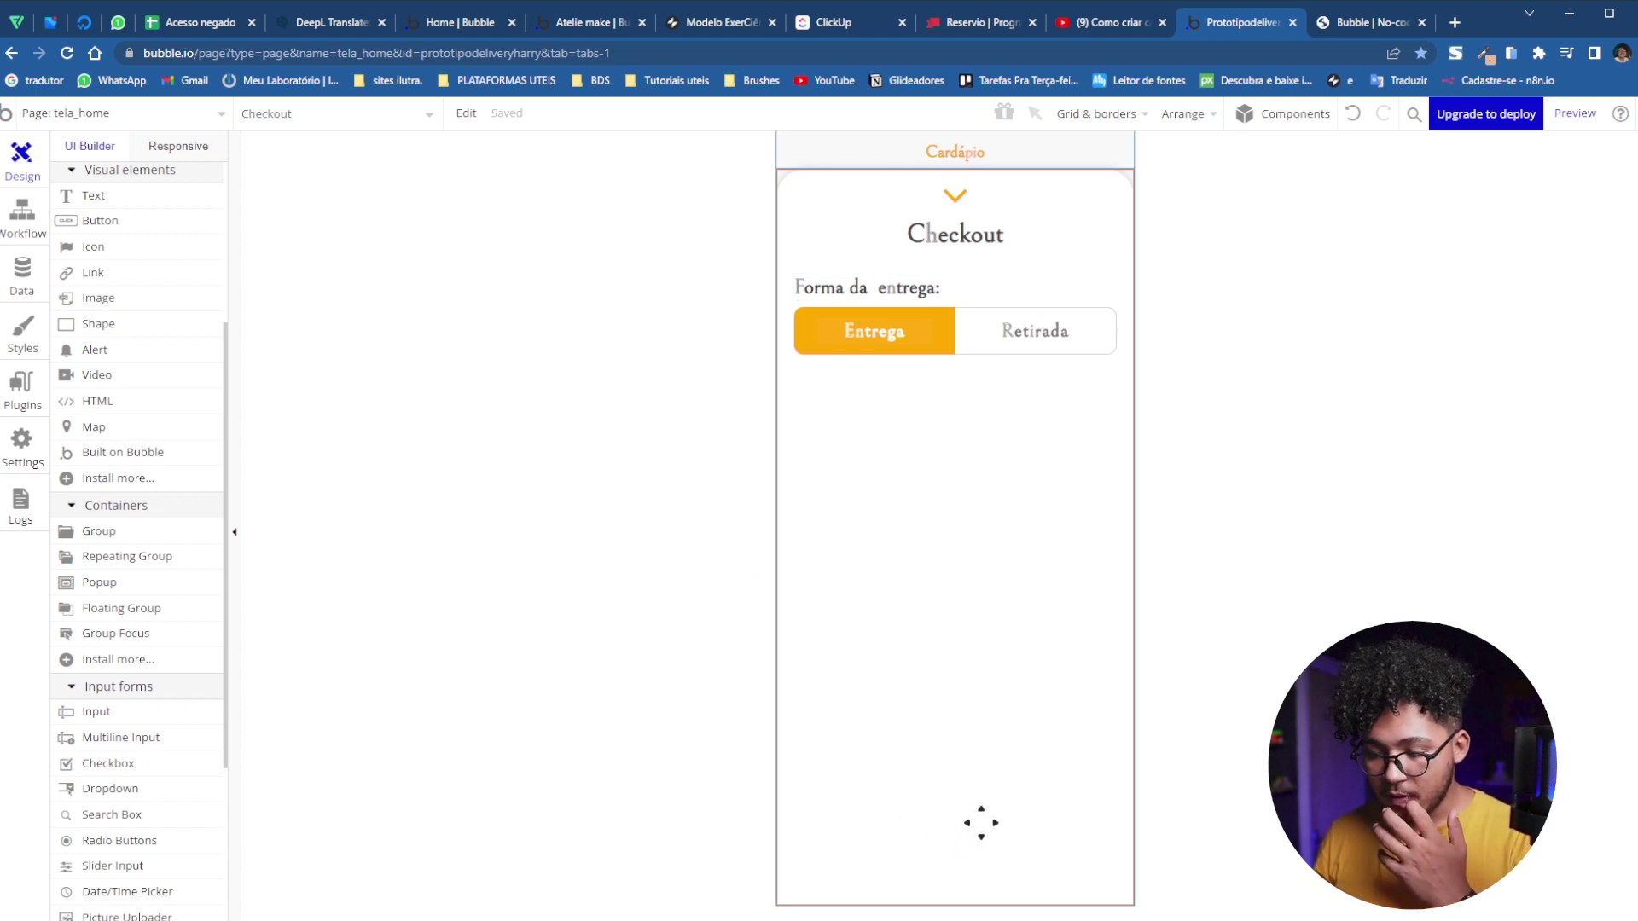
scroll(162, 418, "up", 3)
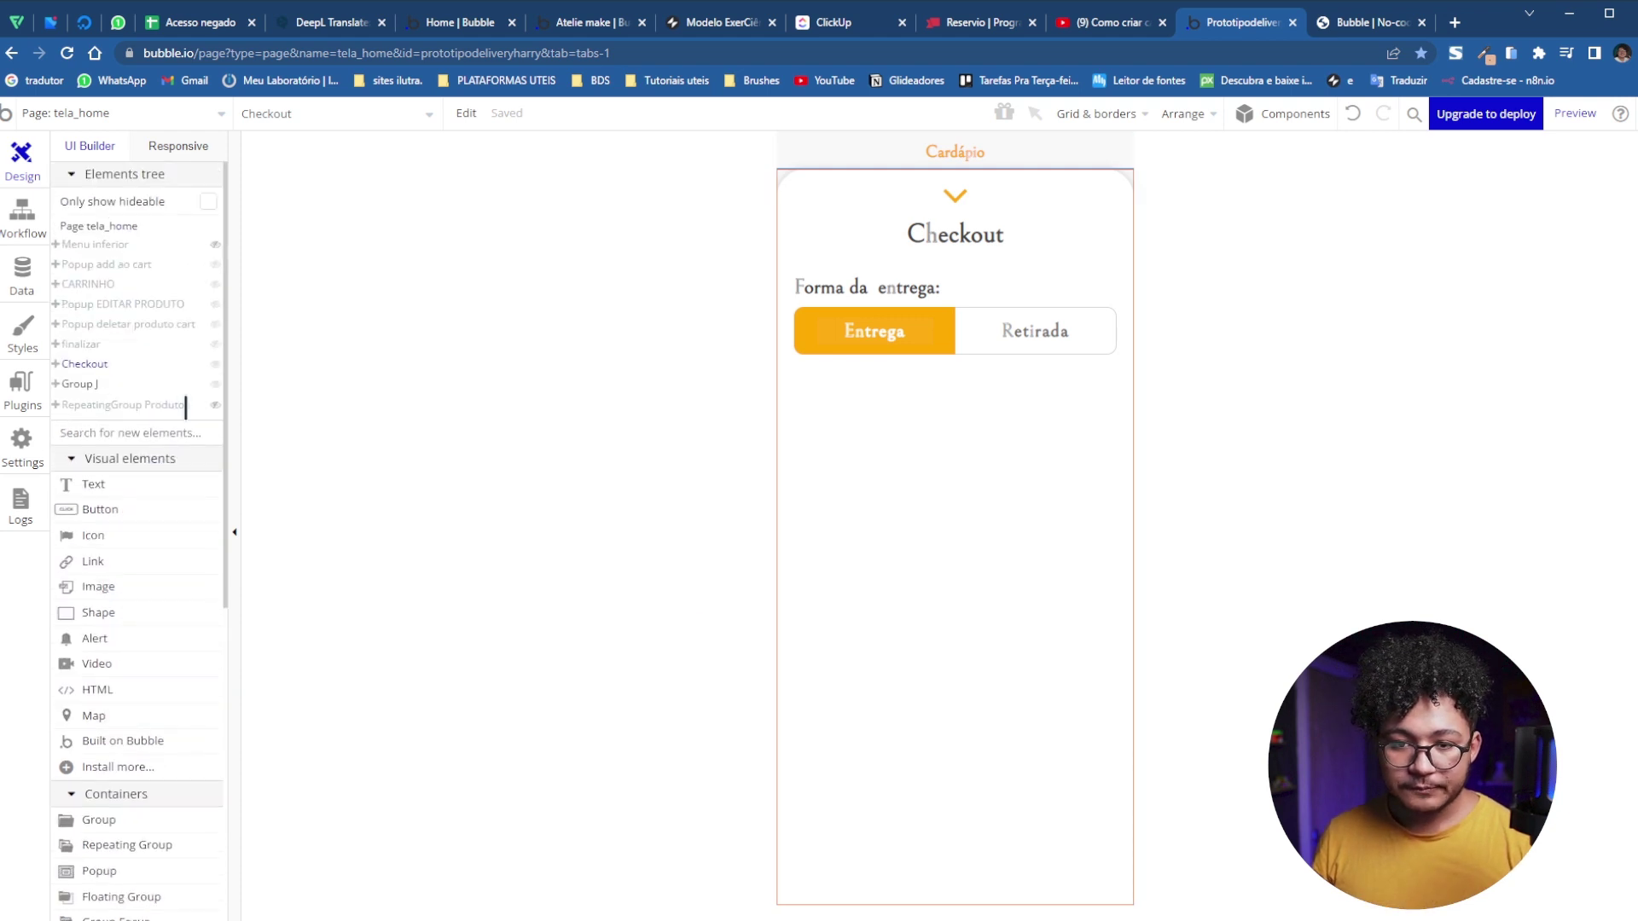
Hide the Checkout group, show the finalizar bar, and relabel its Finalizar button as "Continuar"
left_click(215, 365)
left_click(215, 344)
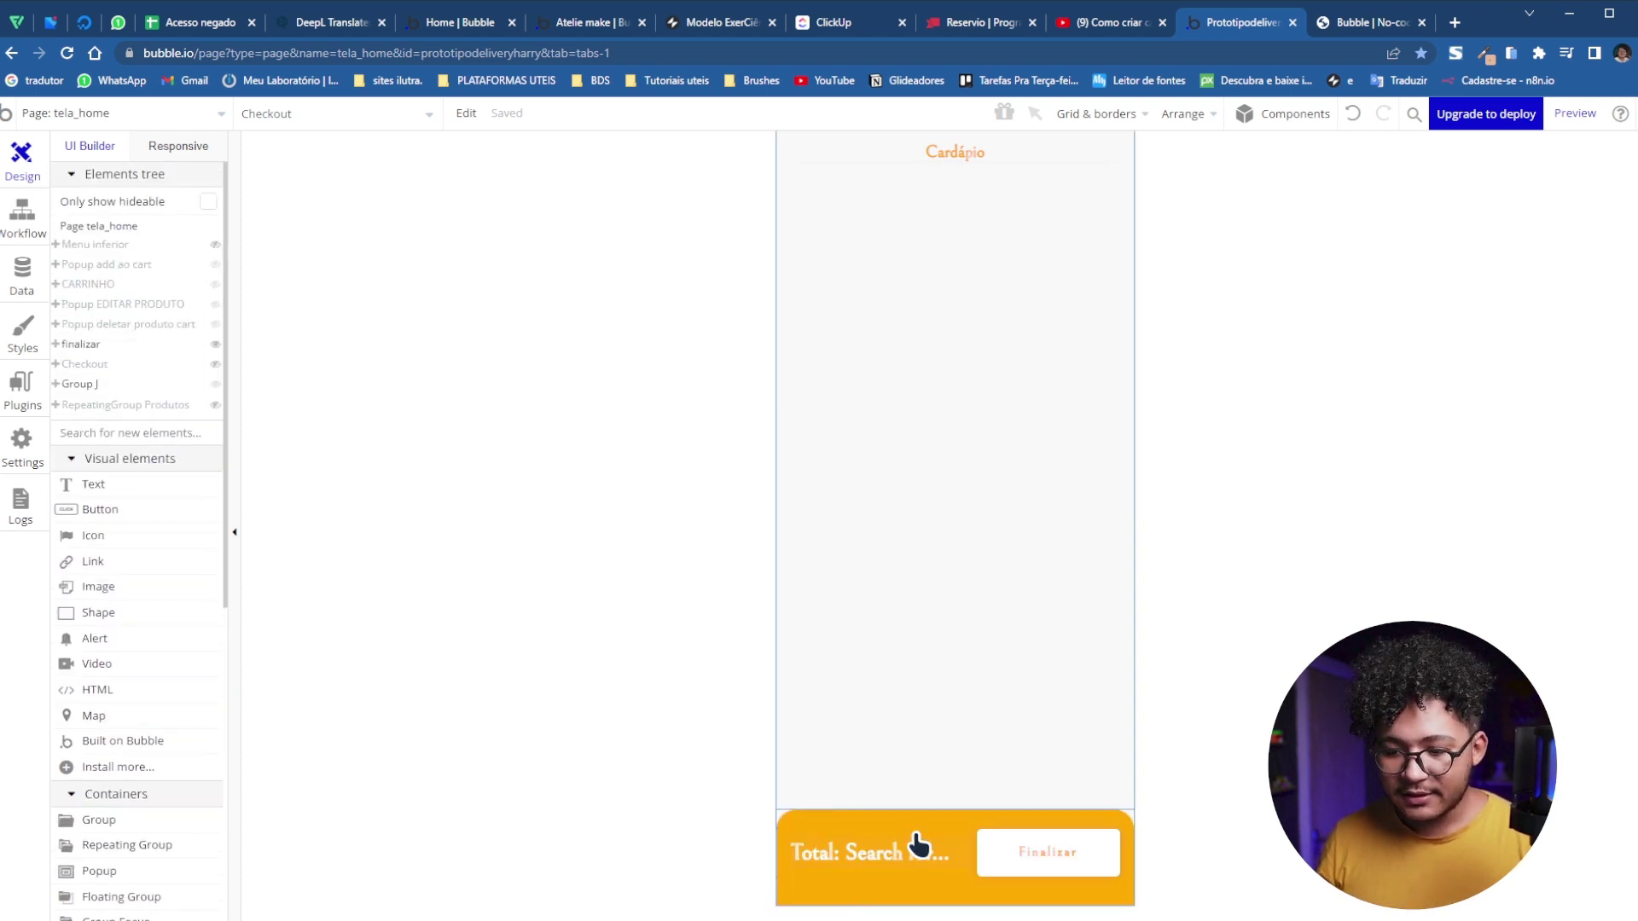
double_click(1066, 857)
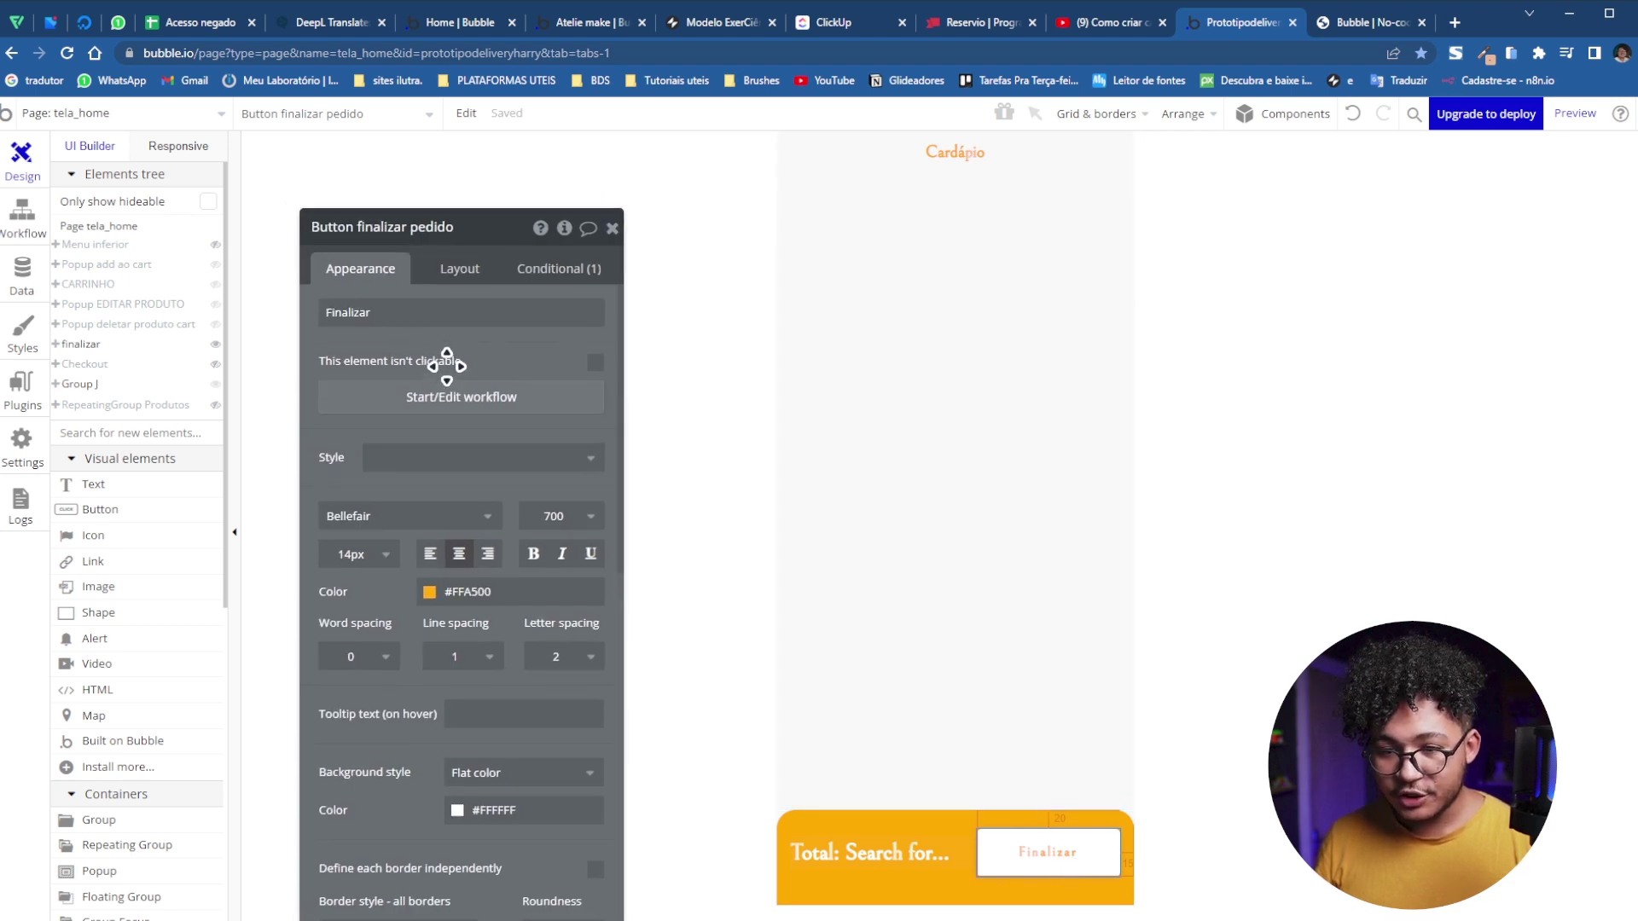
type("Continuar")
left_click(698, 413)
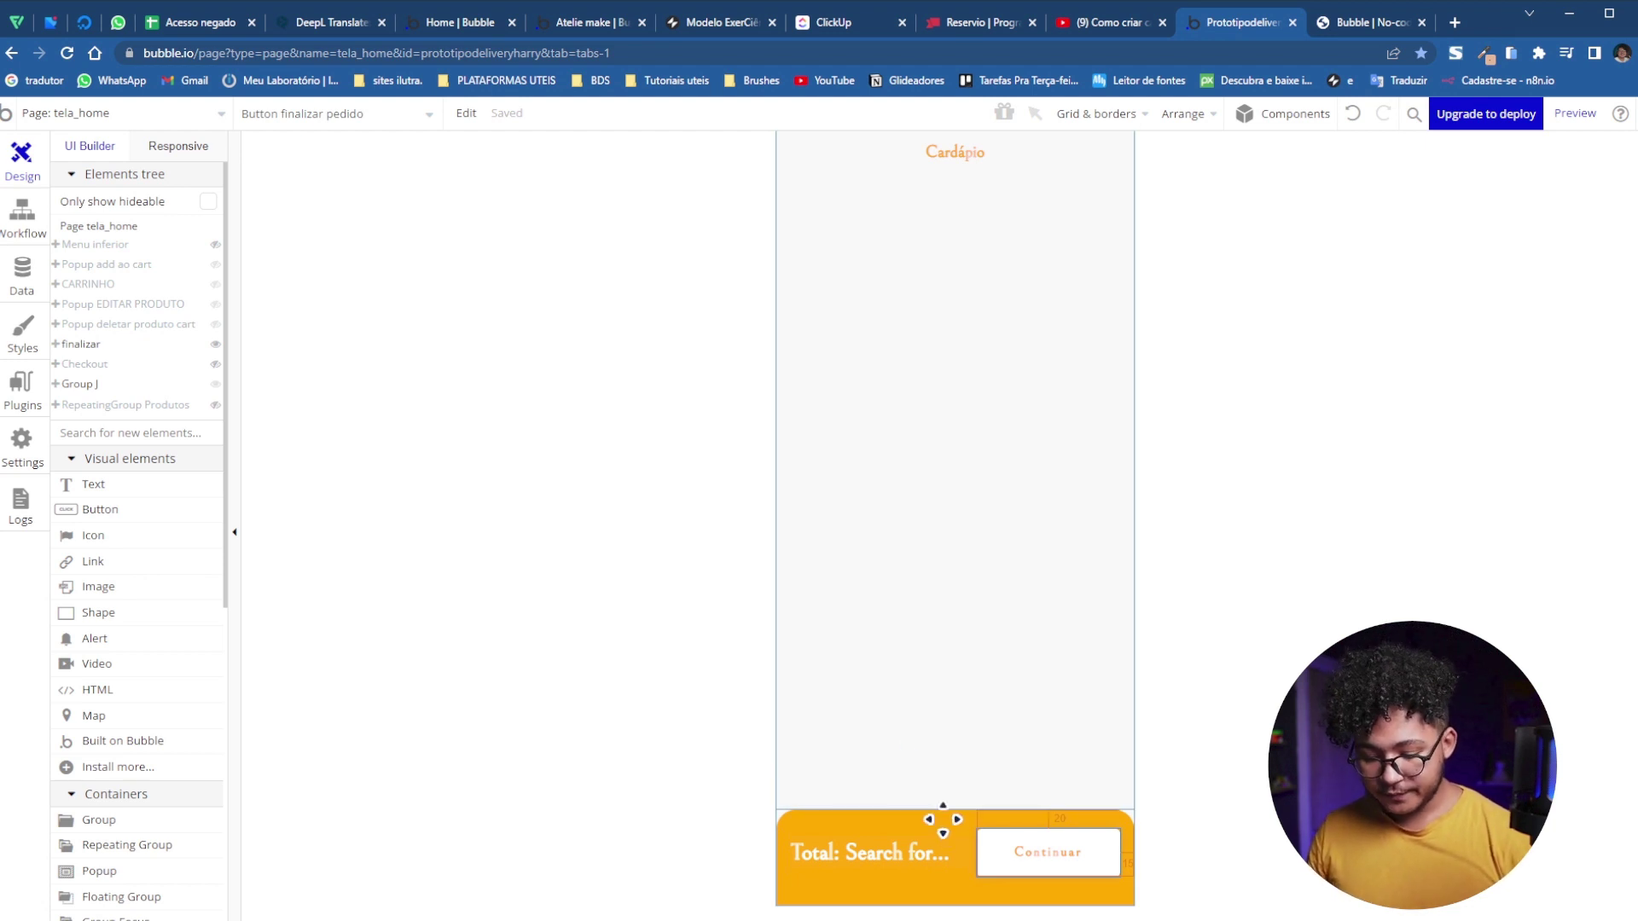
key("Escape")
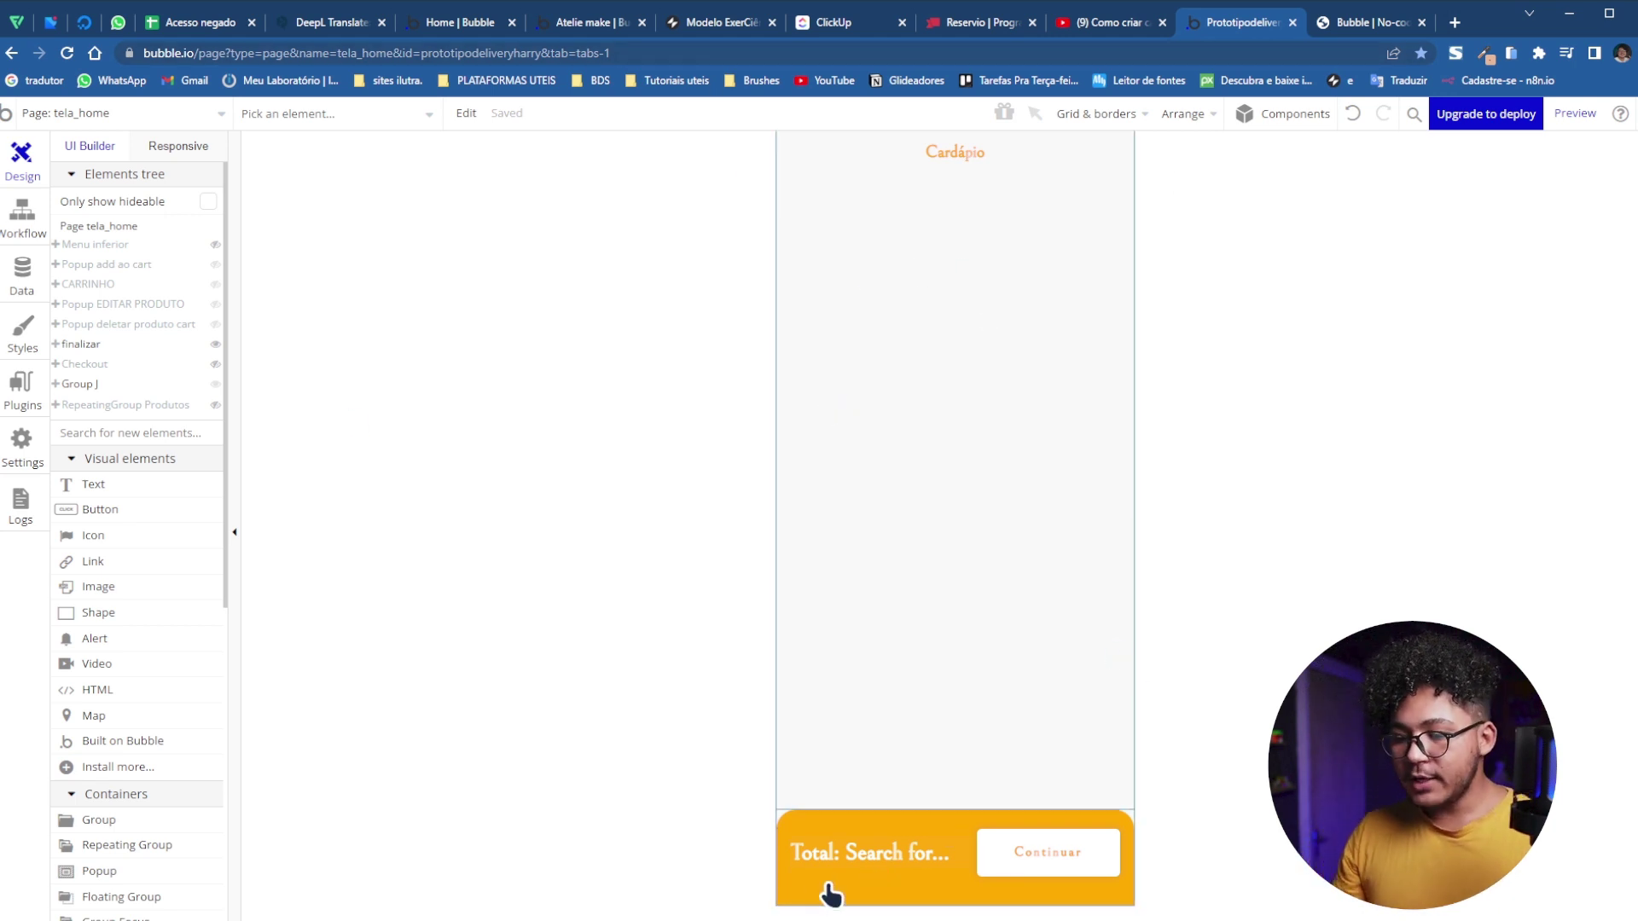
Bring the finalizar floating group to the front and close its property editor
double_click(938, 830)
right_click(927, 827)
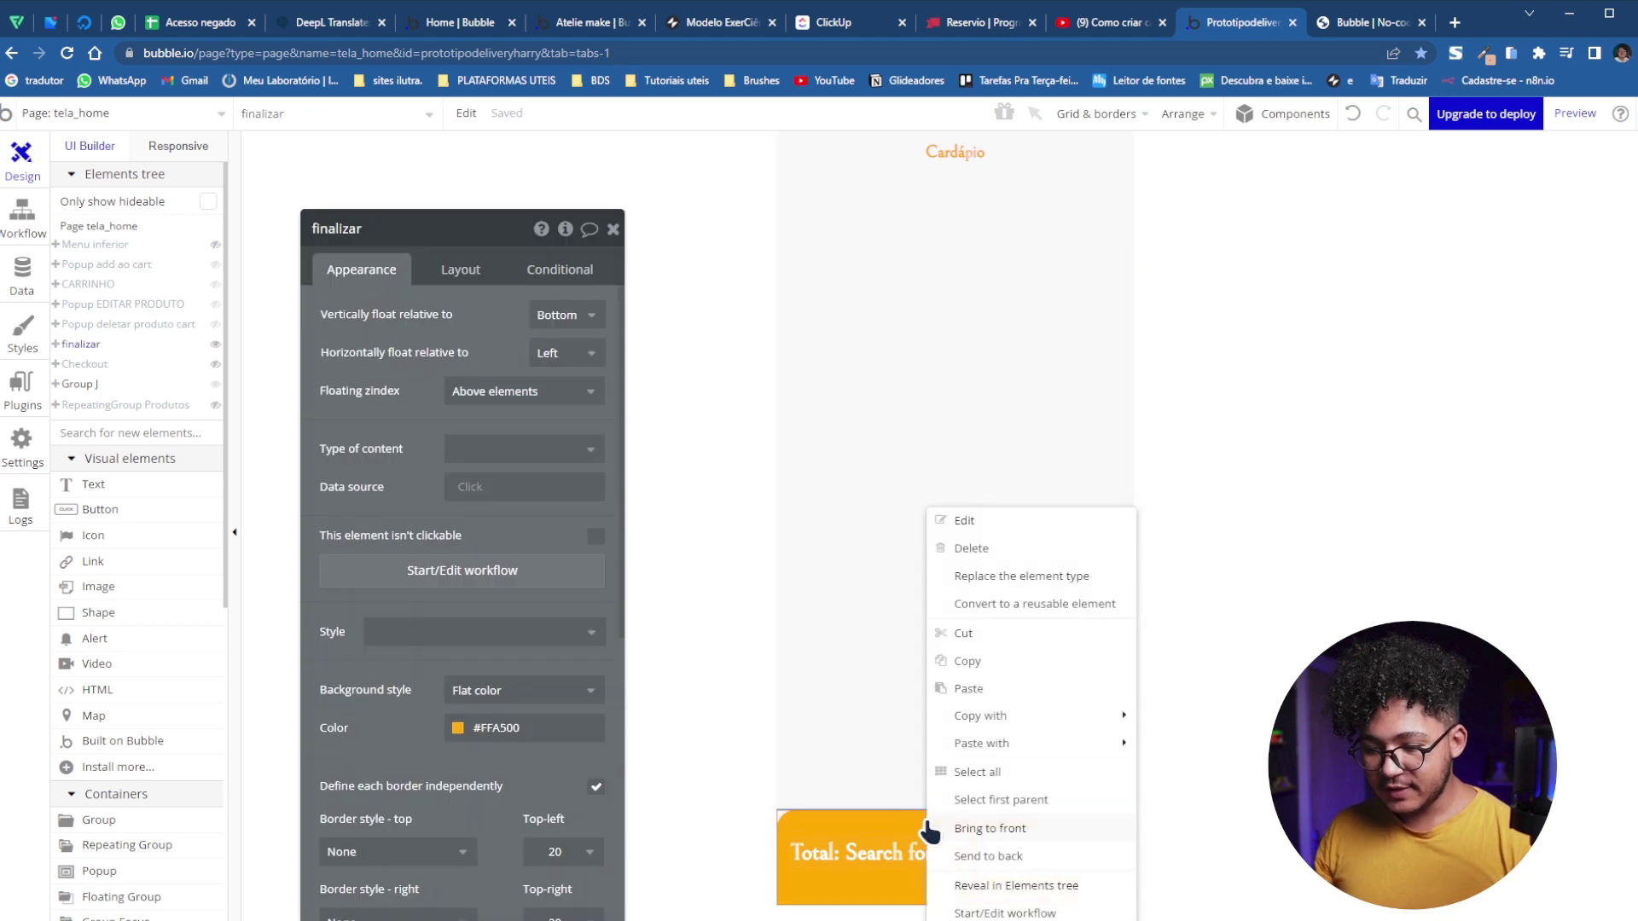
left_click(1008, 830)
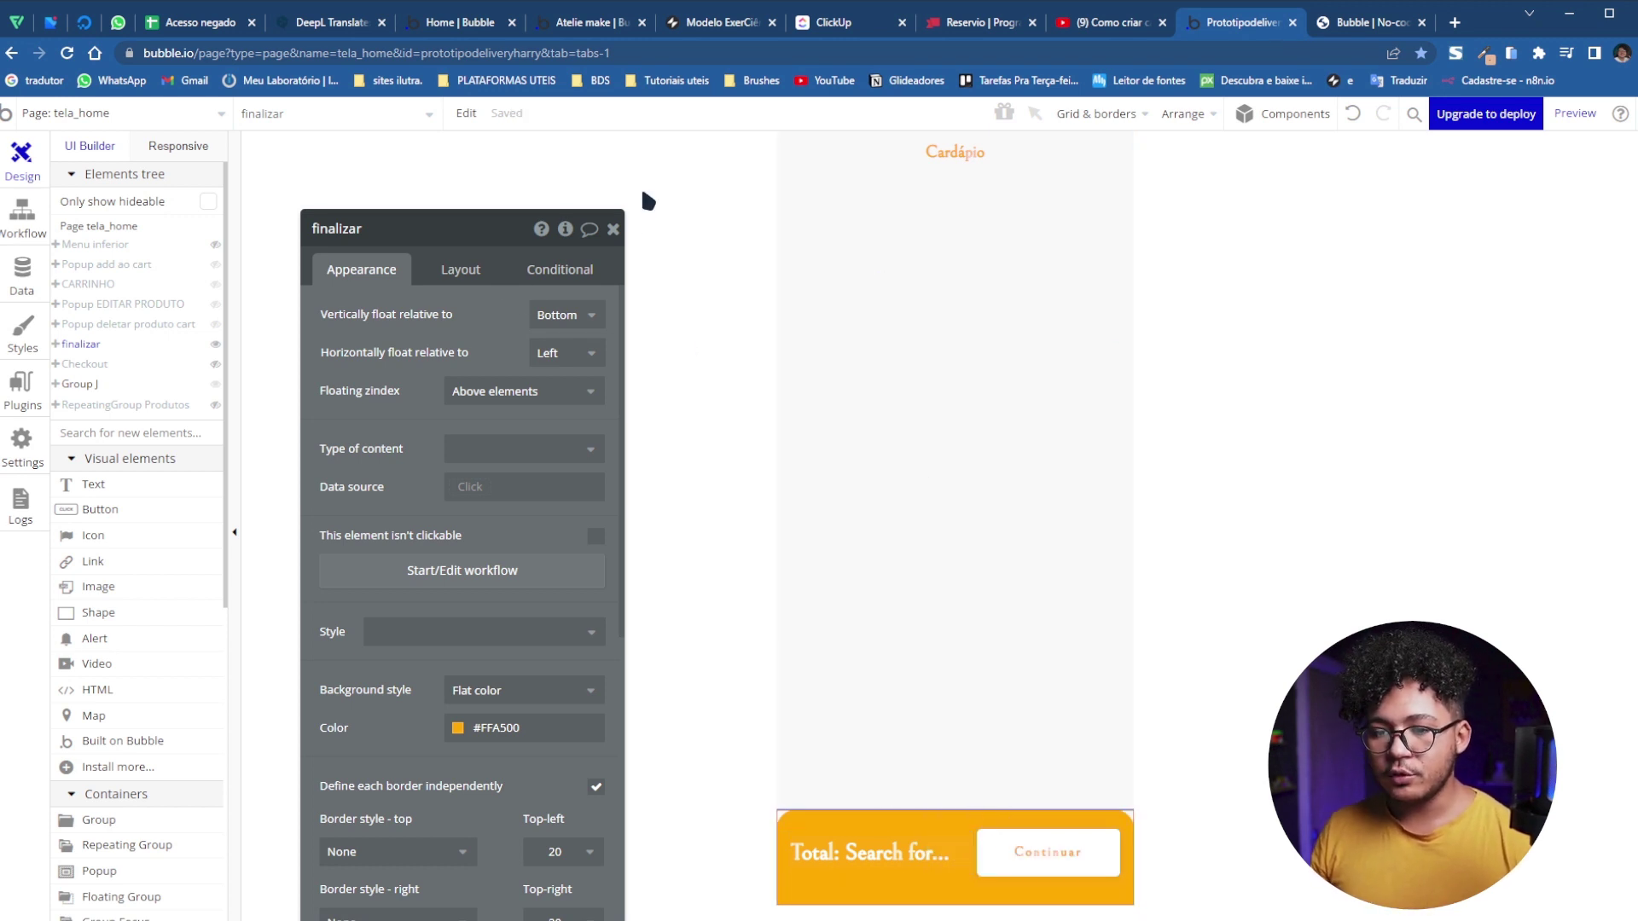
left_click(613, 232)
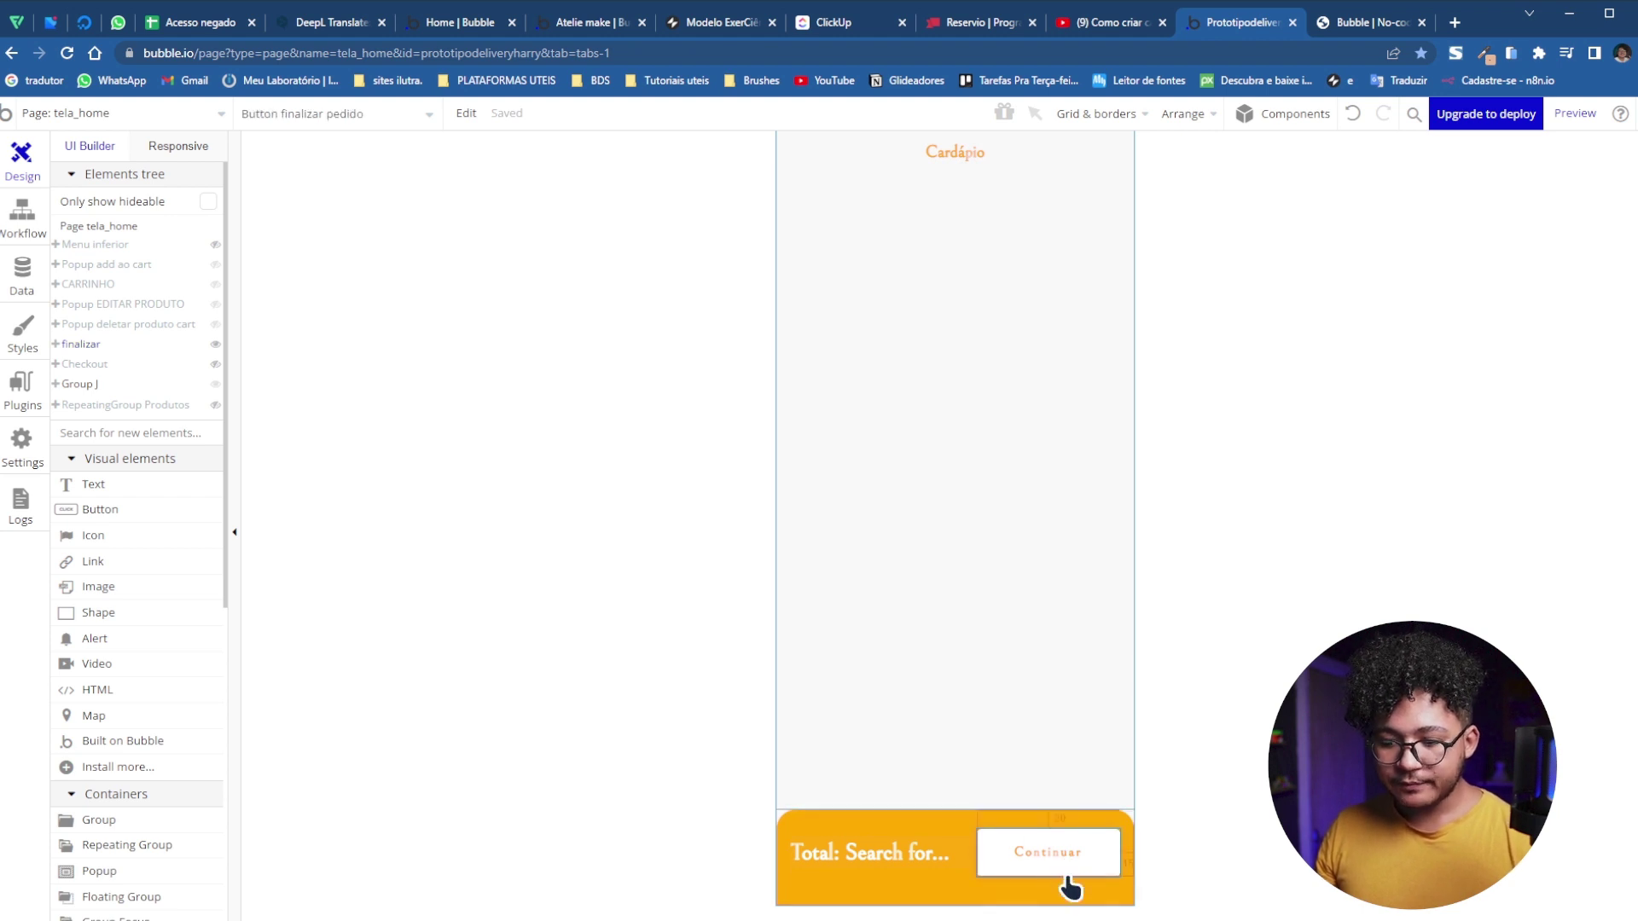
Show the Checkout group and add a second condition to the Continuar button that applies when Checkout is visible
left_click(215, 364)
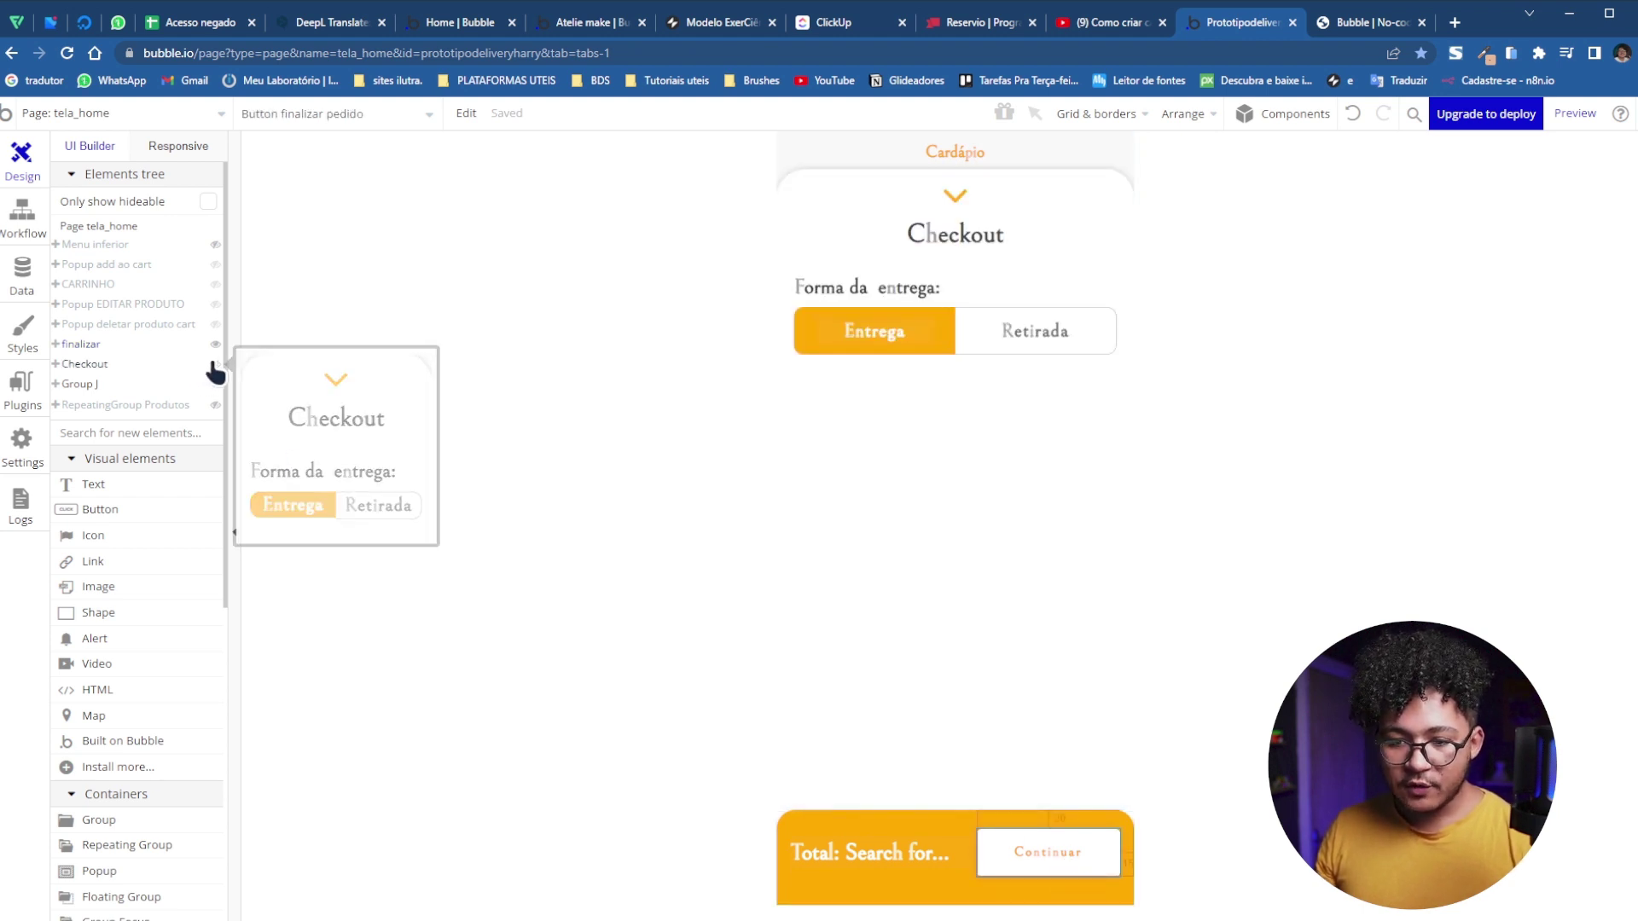
double_click(1014, 859)
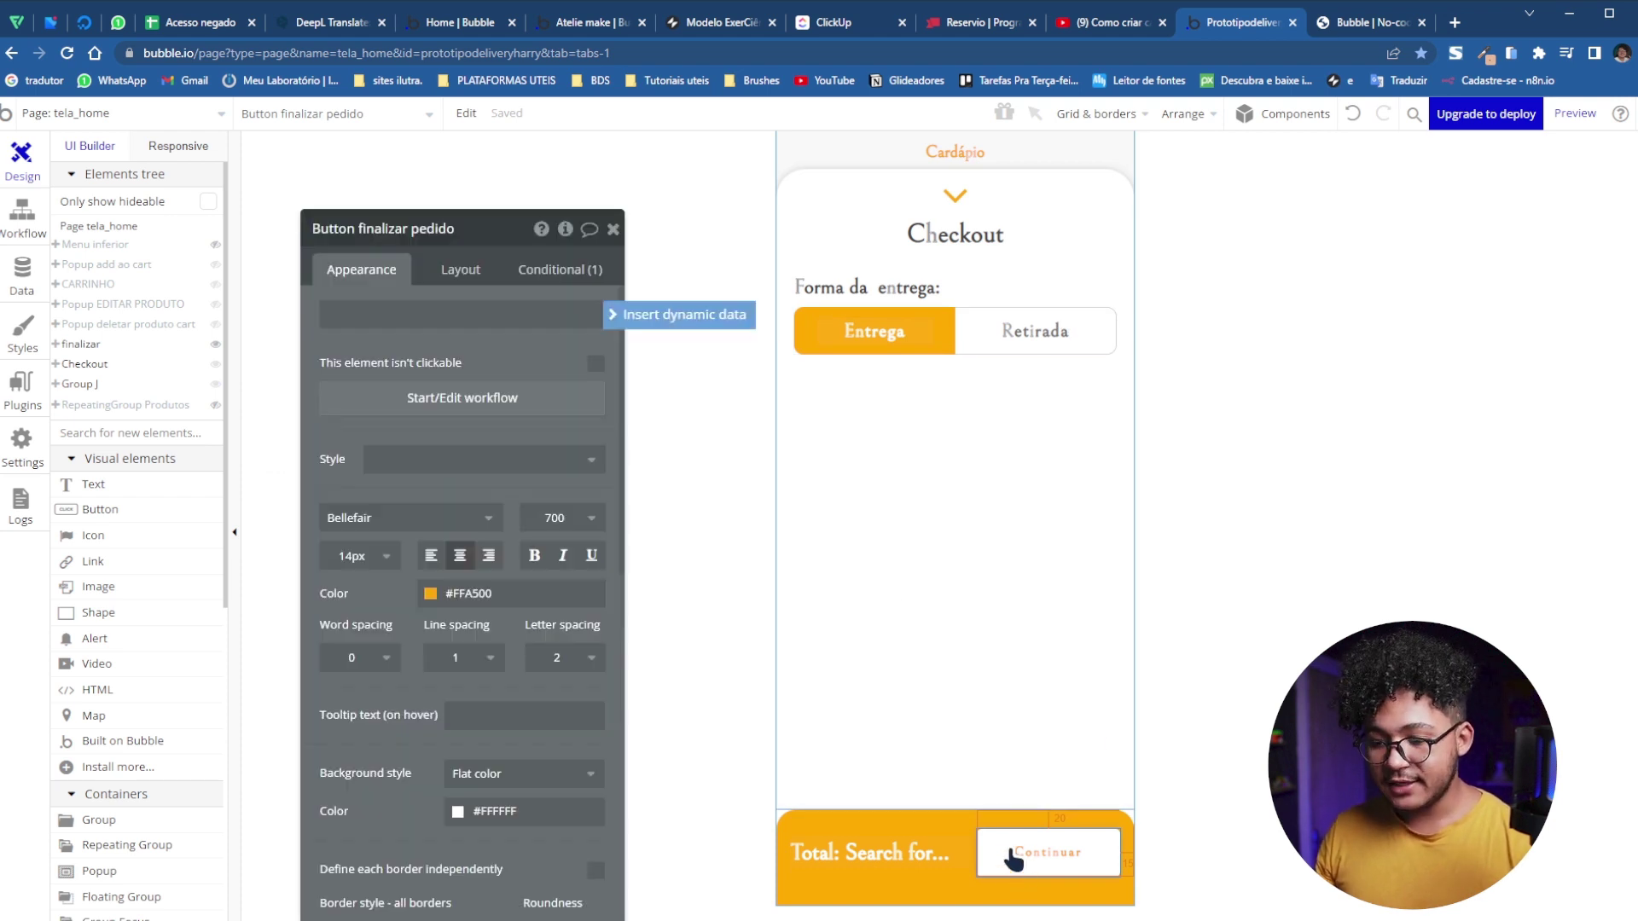
left_click(548, 288)
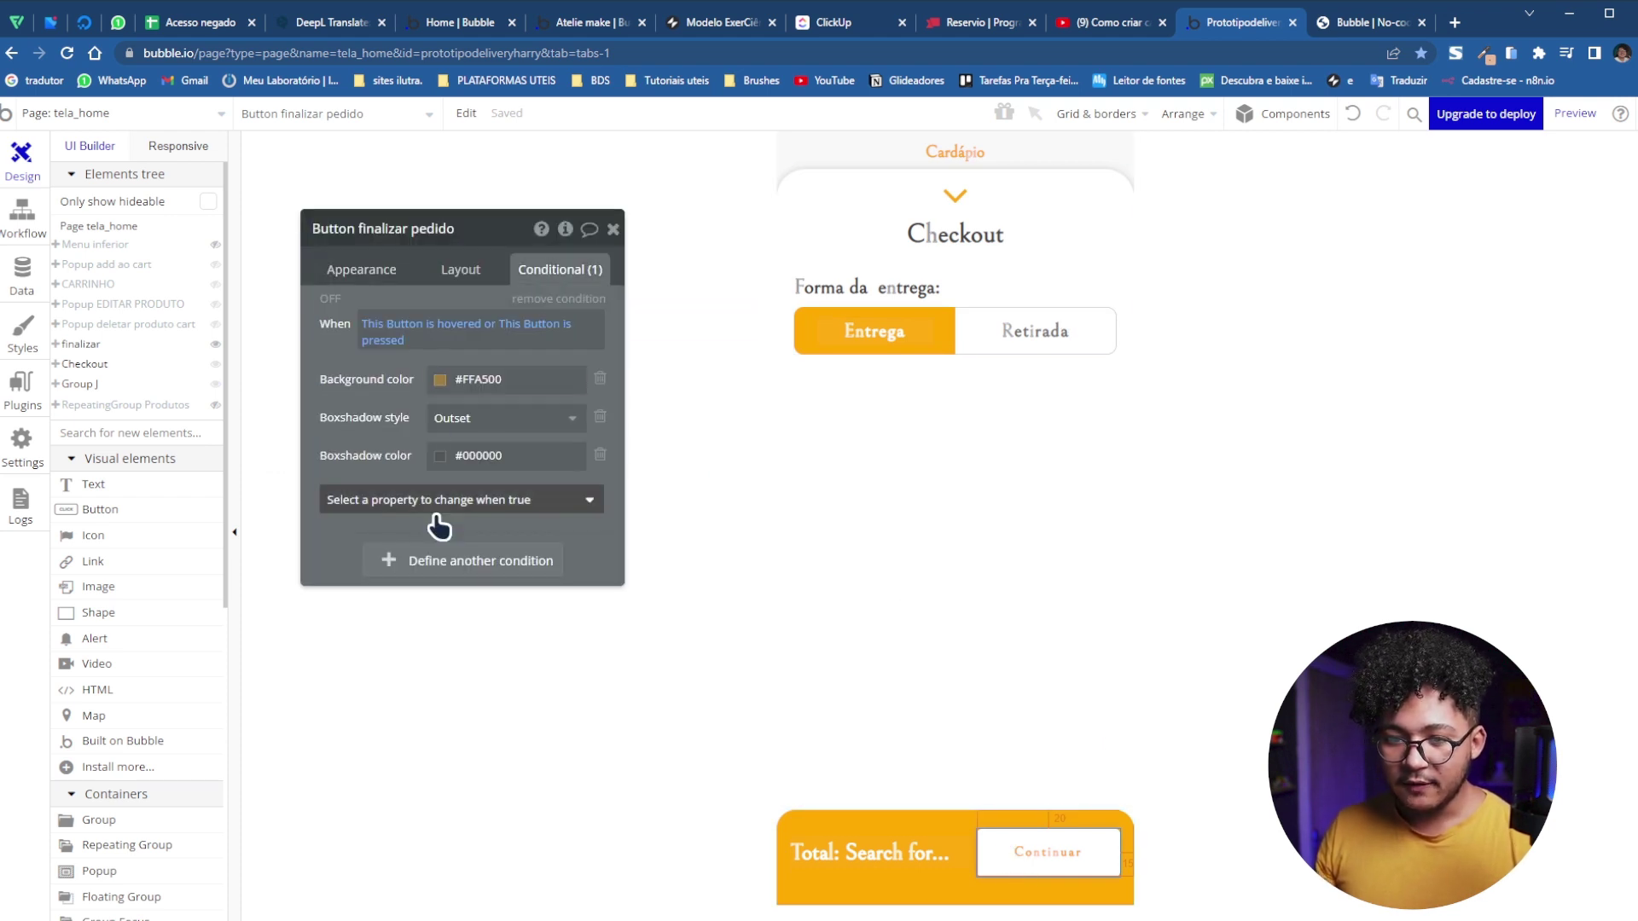
left_click(431, 561)
left_click(375, 563)
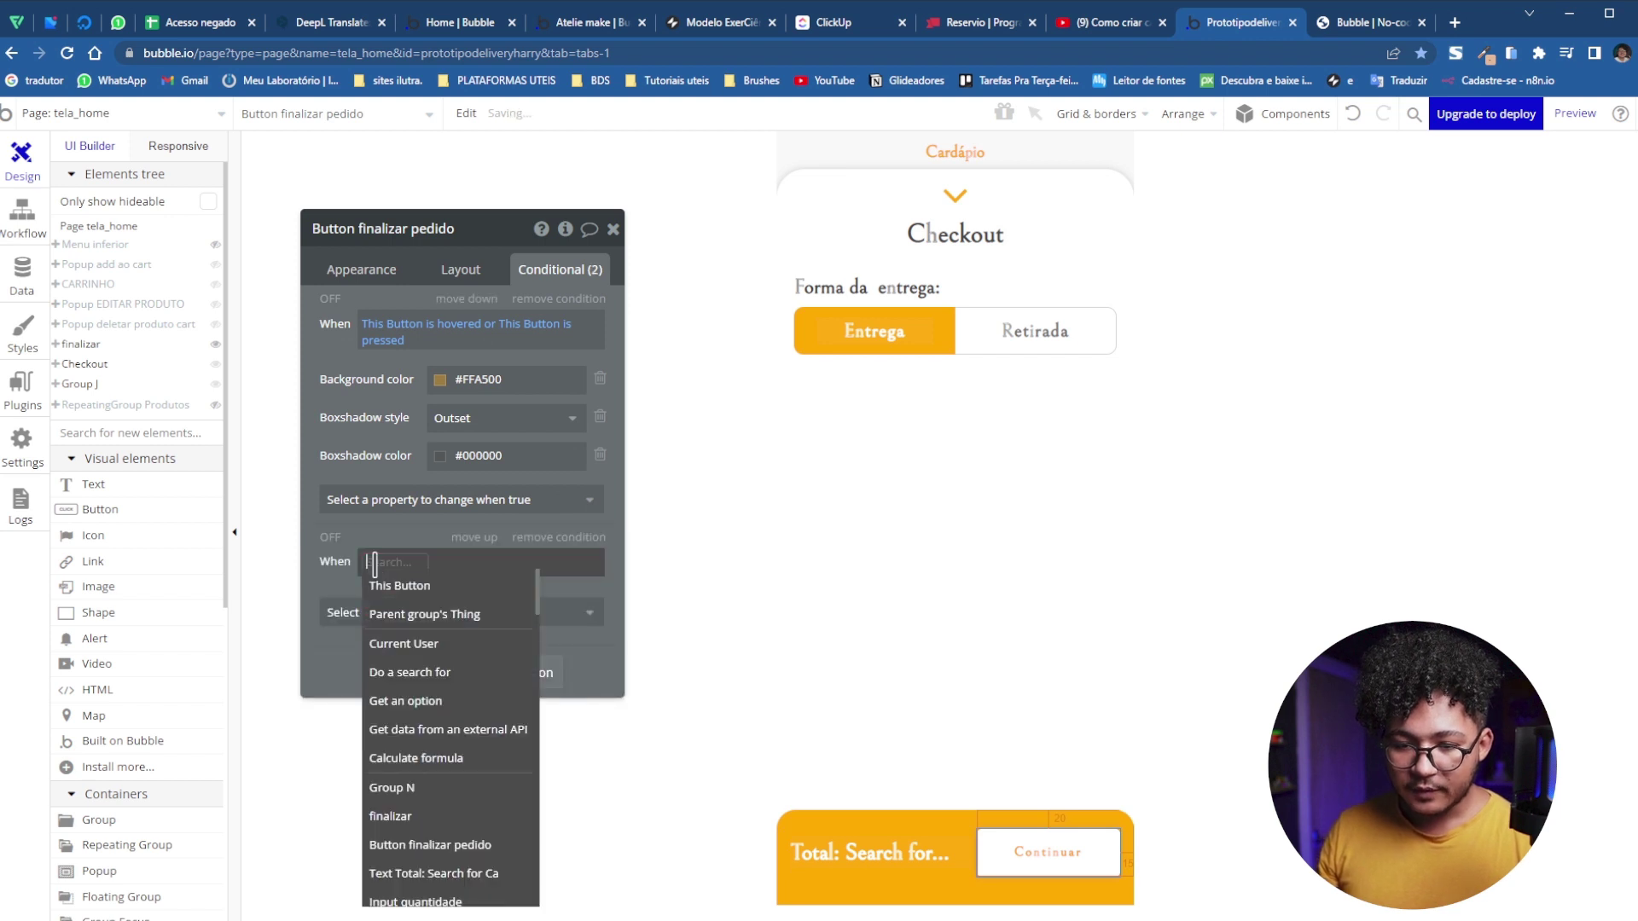
type("cpo")
key("BackSpace")
type("k")
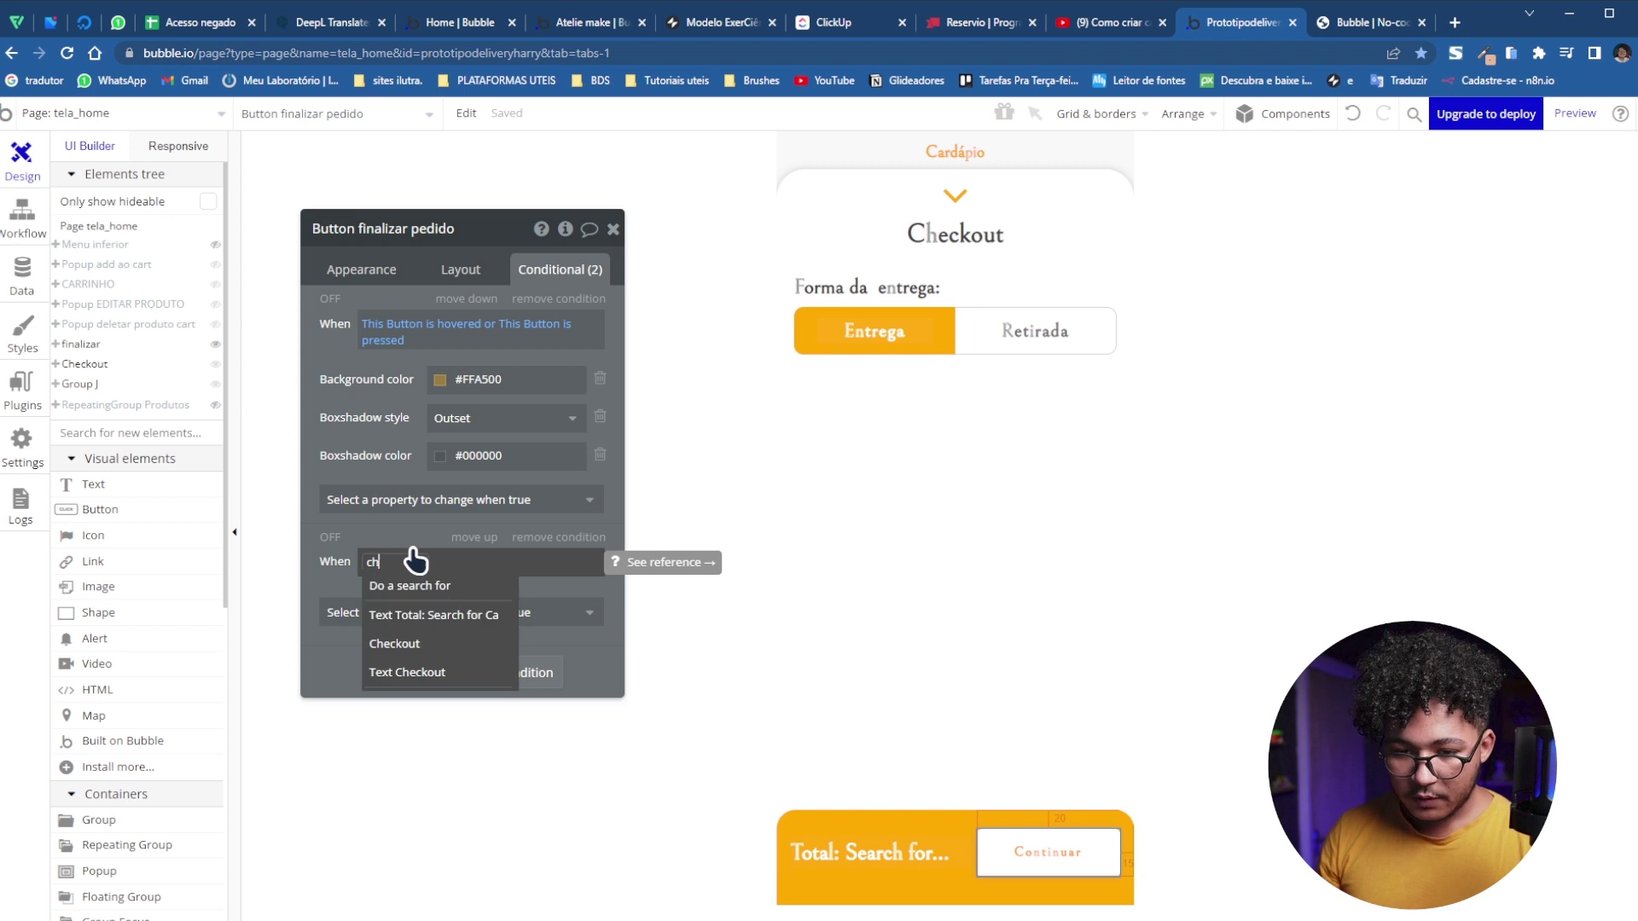
left_click(431, 644)
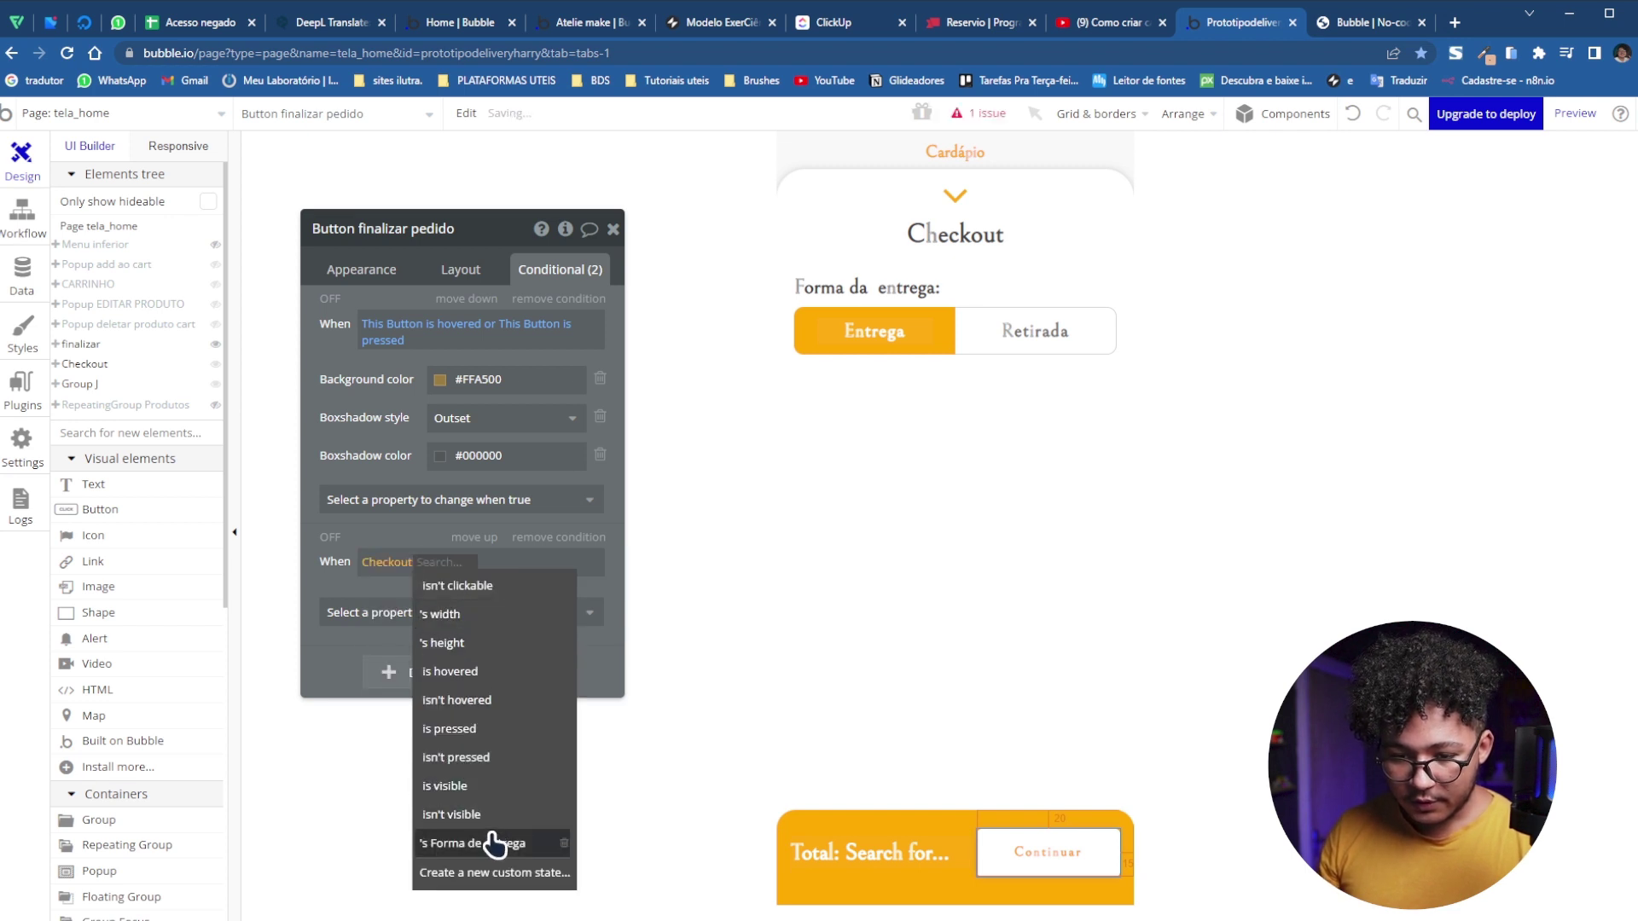
left_click(463, 785)
Make the Checkout is visible condition change the button's text to "Finalizar"
left_click(456, 614)
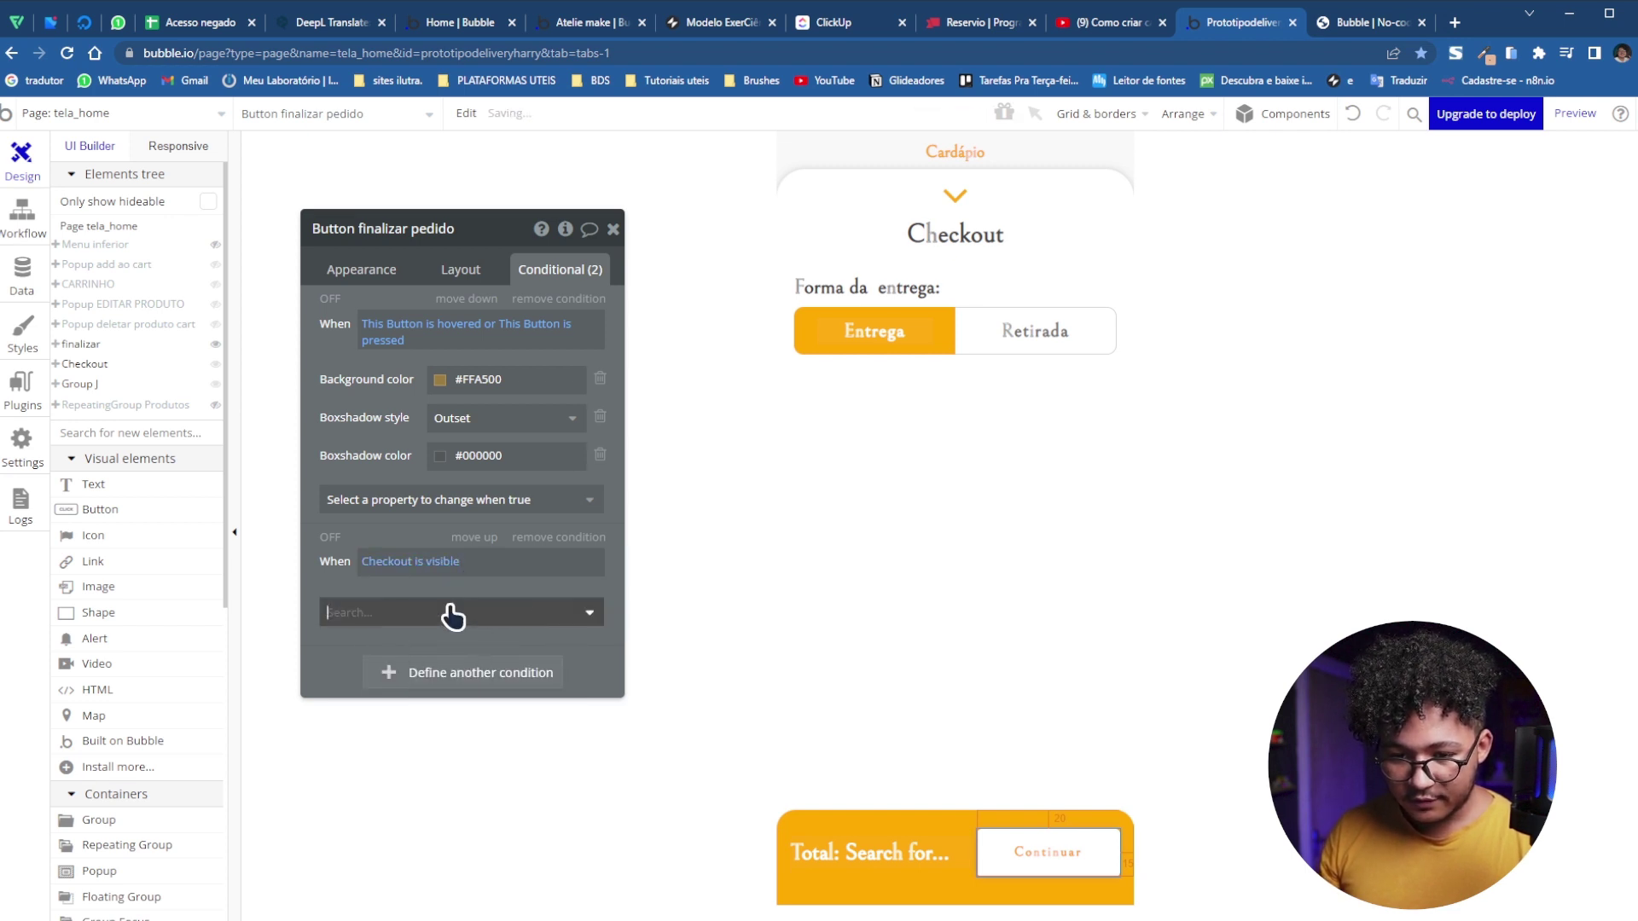
left_click(432, 694)
double_click(484, 607)
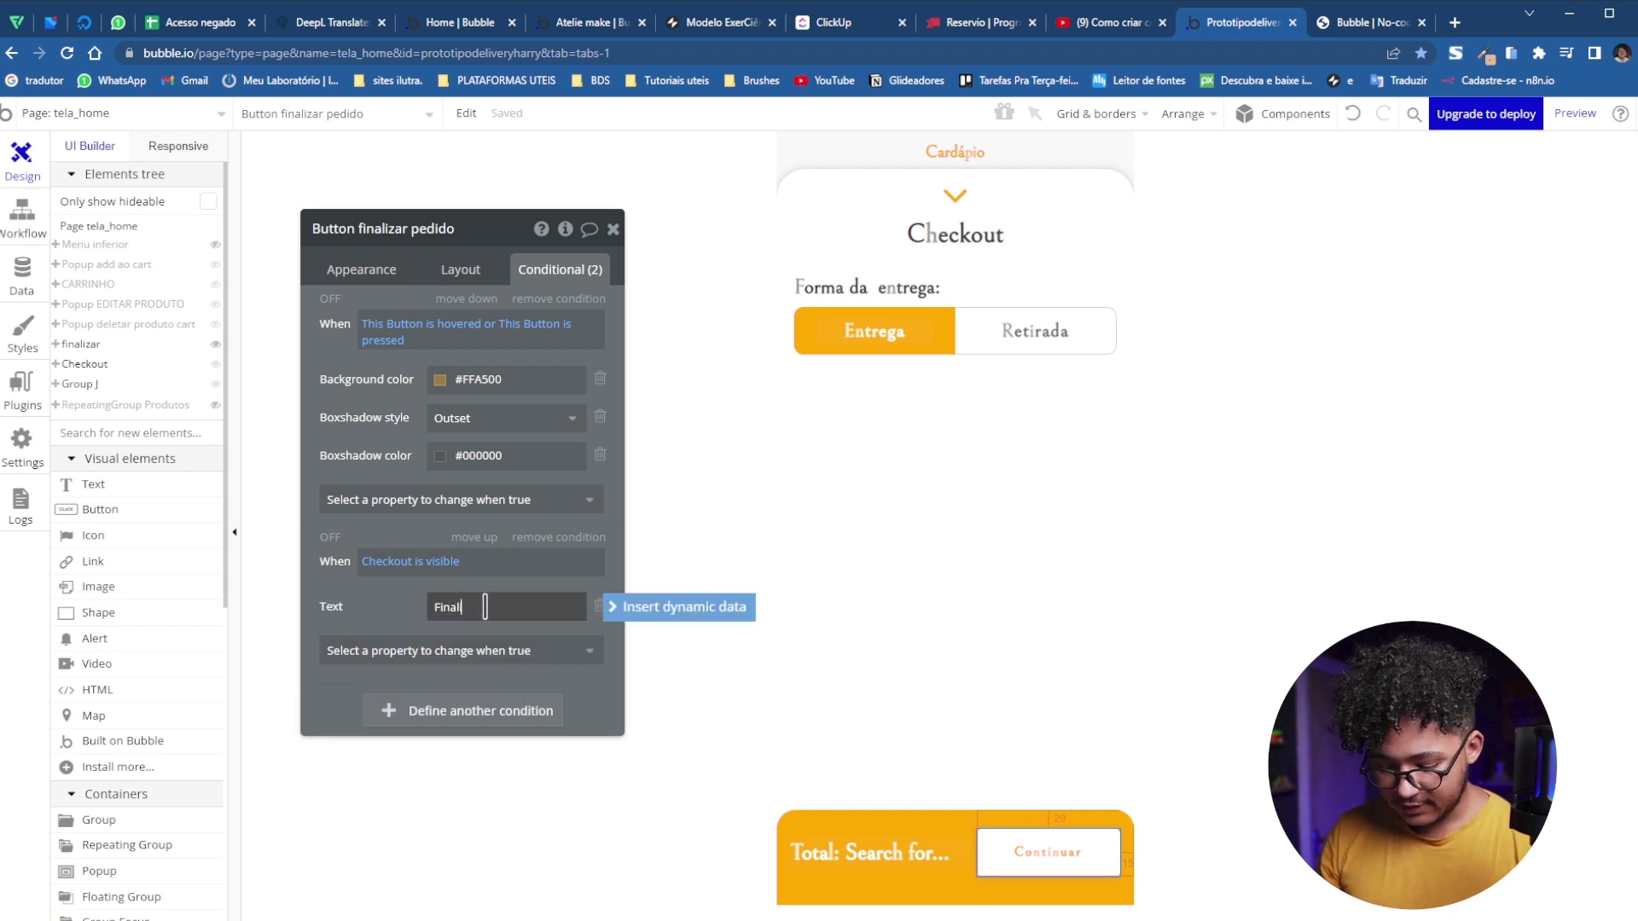
left_click_drag(397, 623, 343, 603)
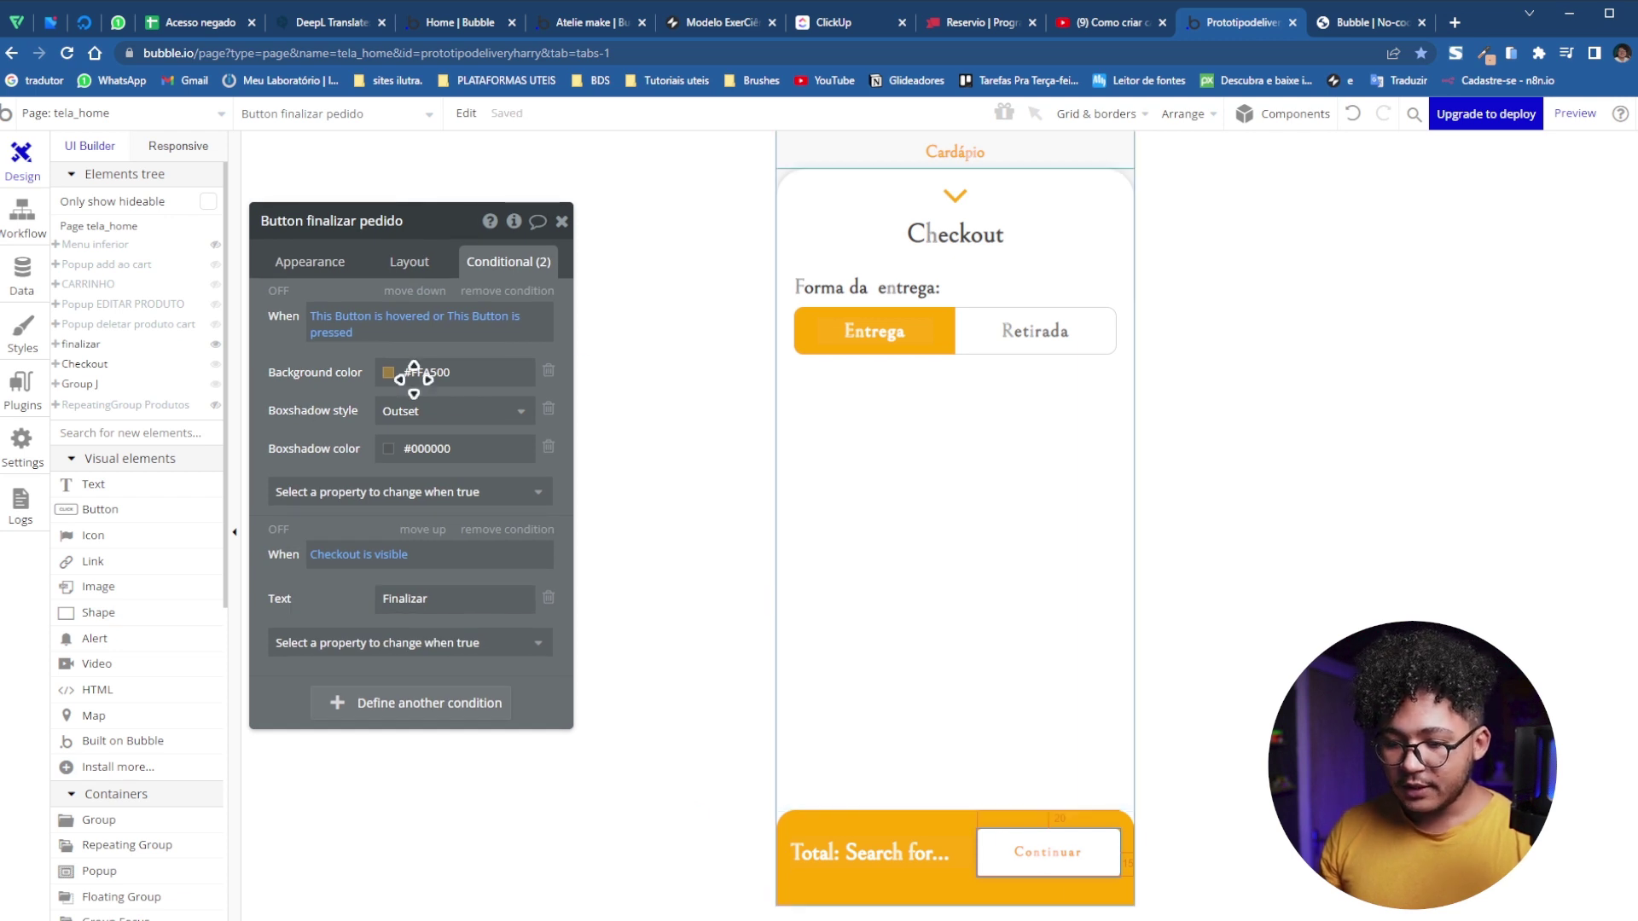
Create a click workflow for the finalizar pedido button and add an Animate element action to it
left_click(302, 265)
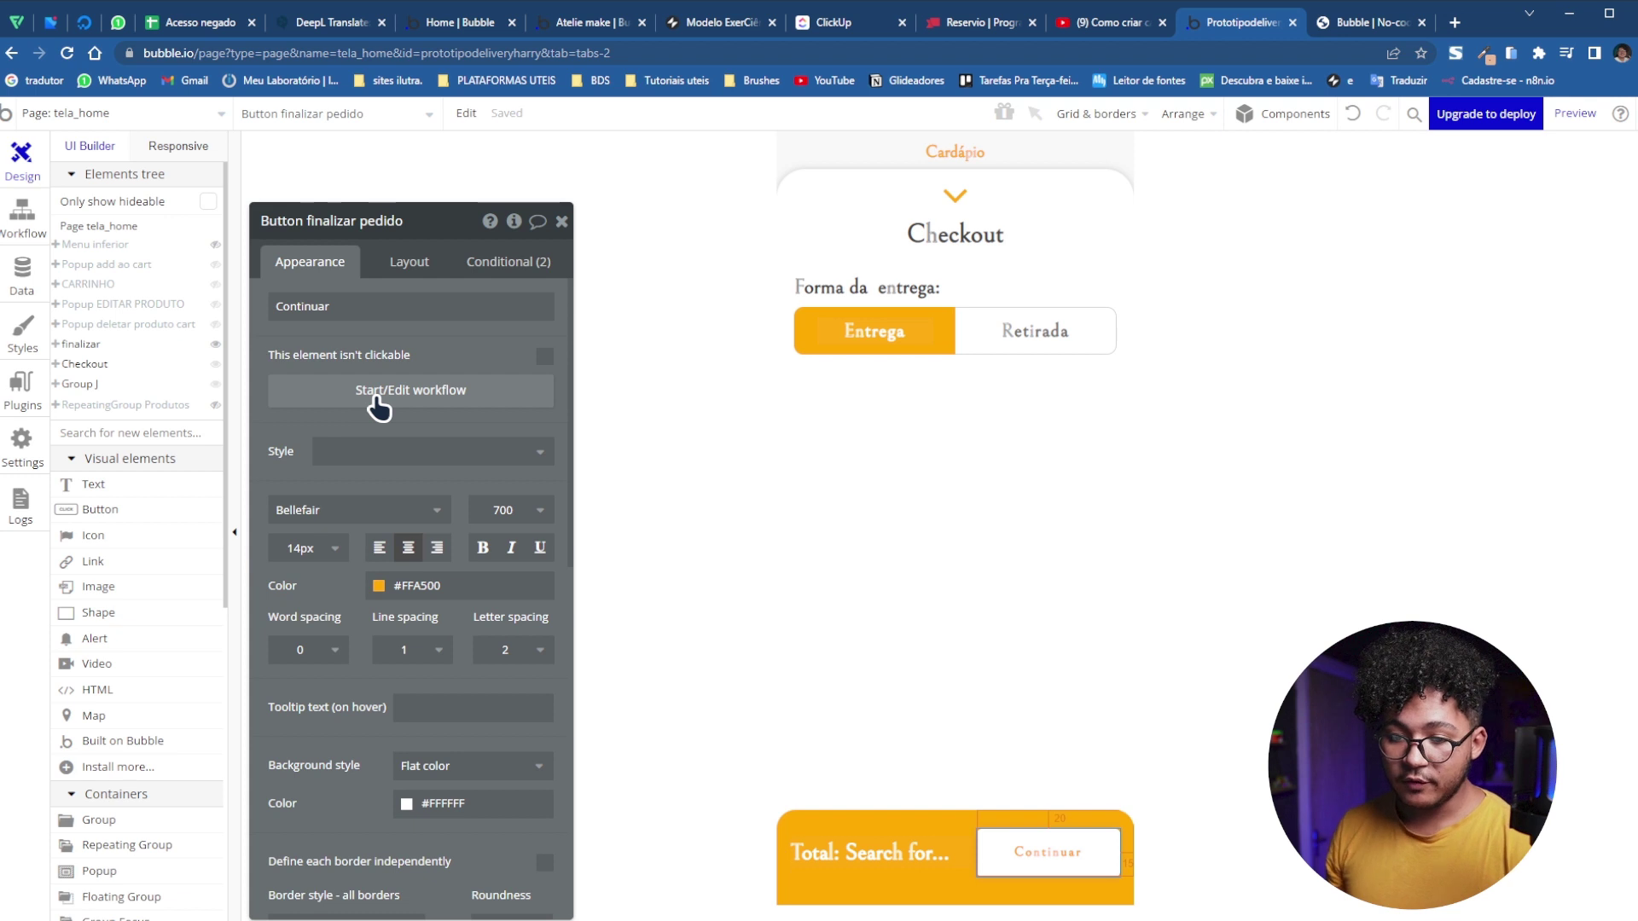
left_click(377, 408)
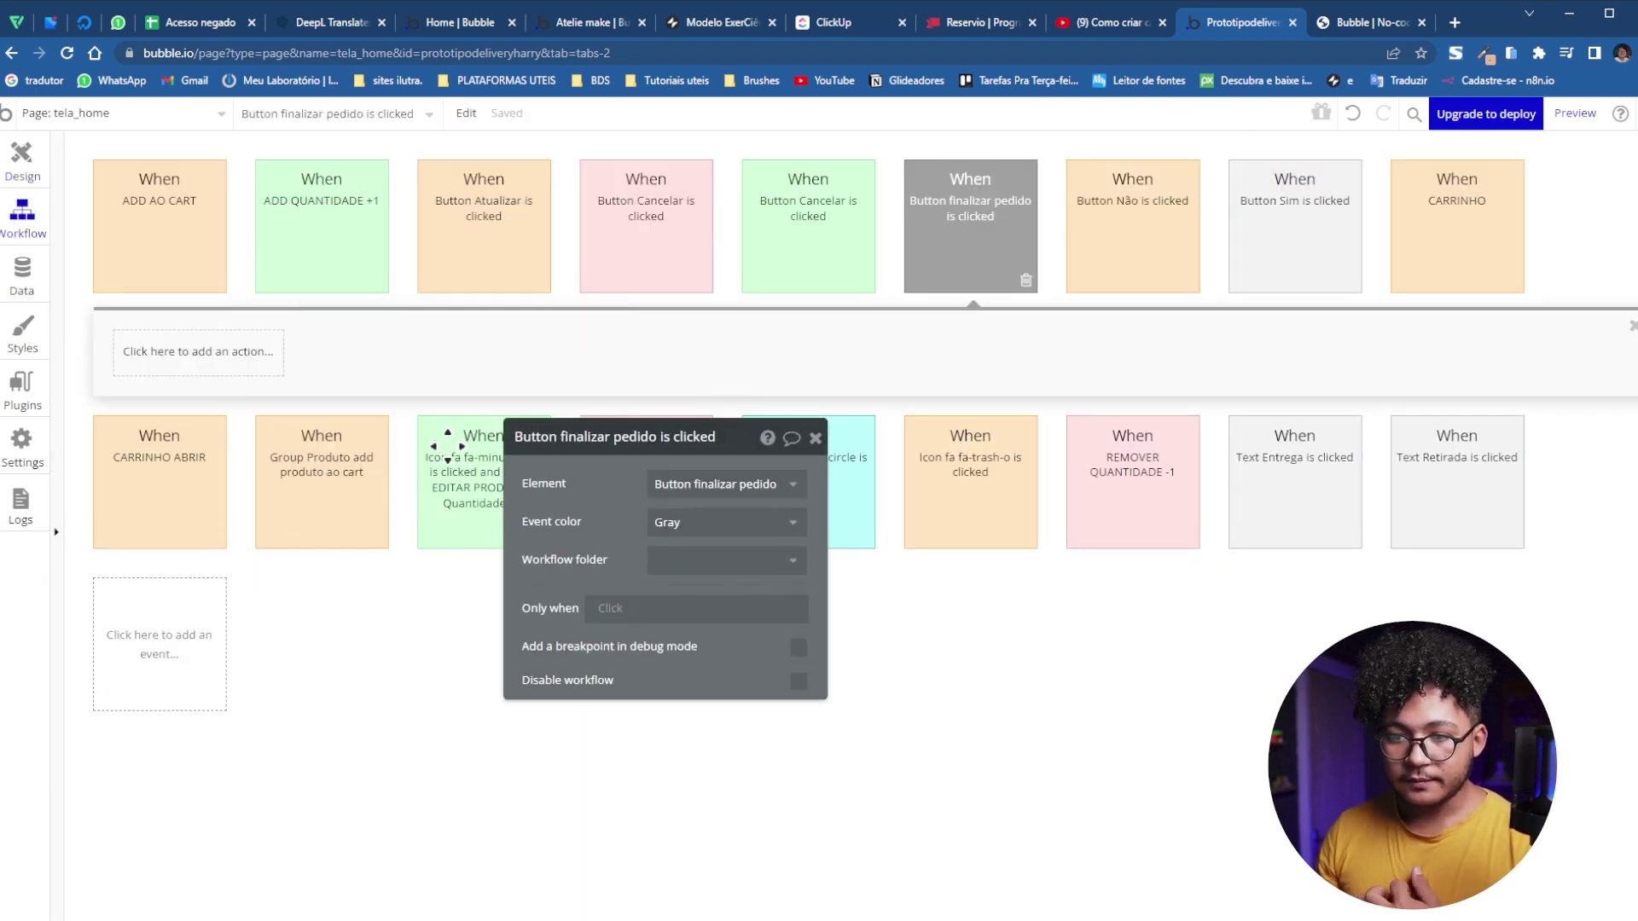
left_click(205, 373)
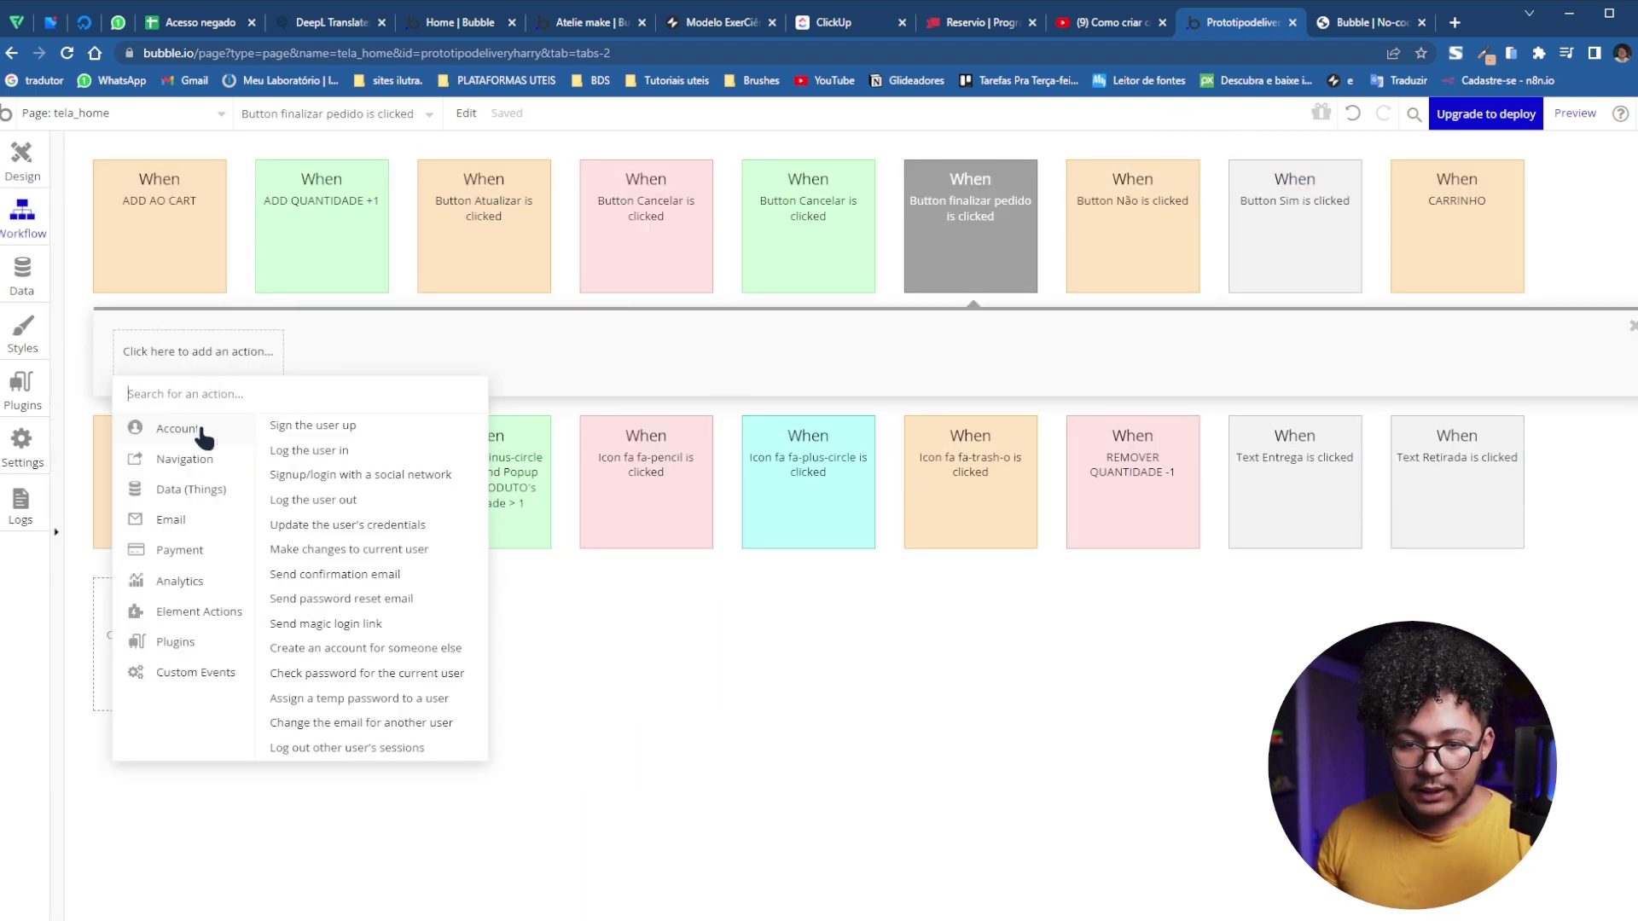
mouse_move(193, 621)
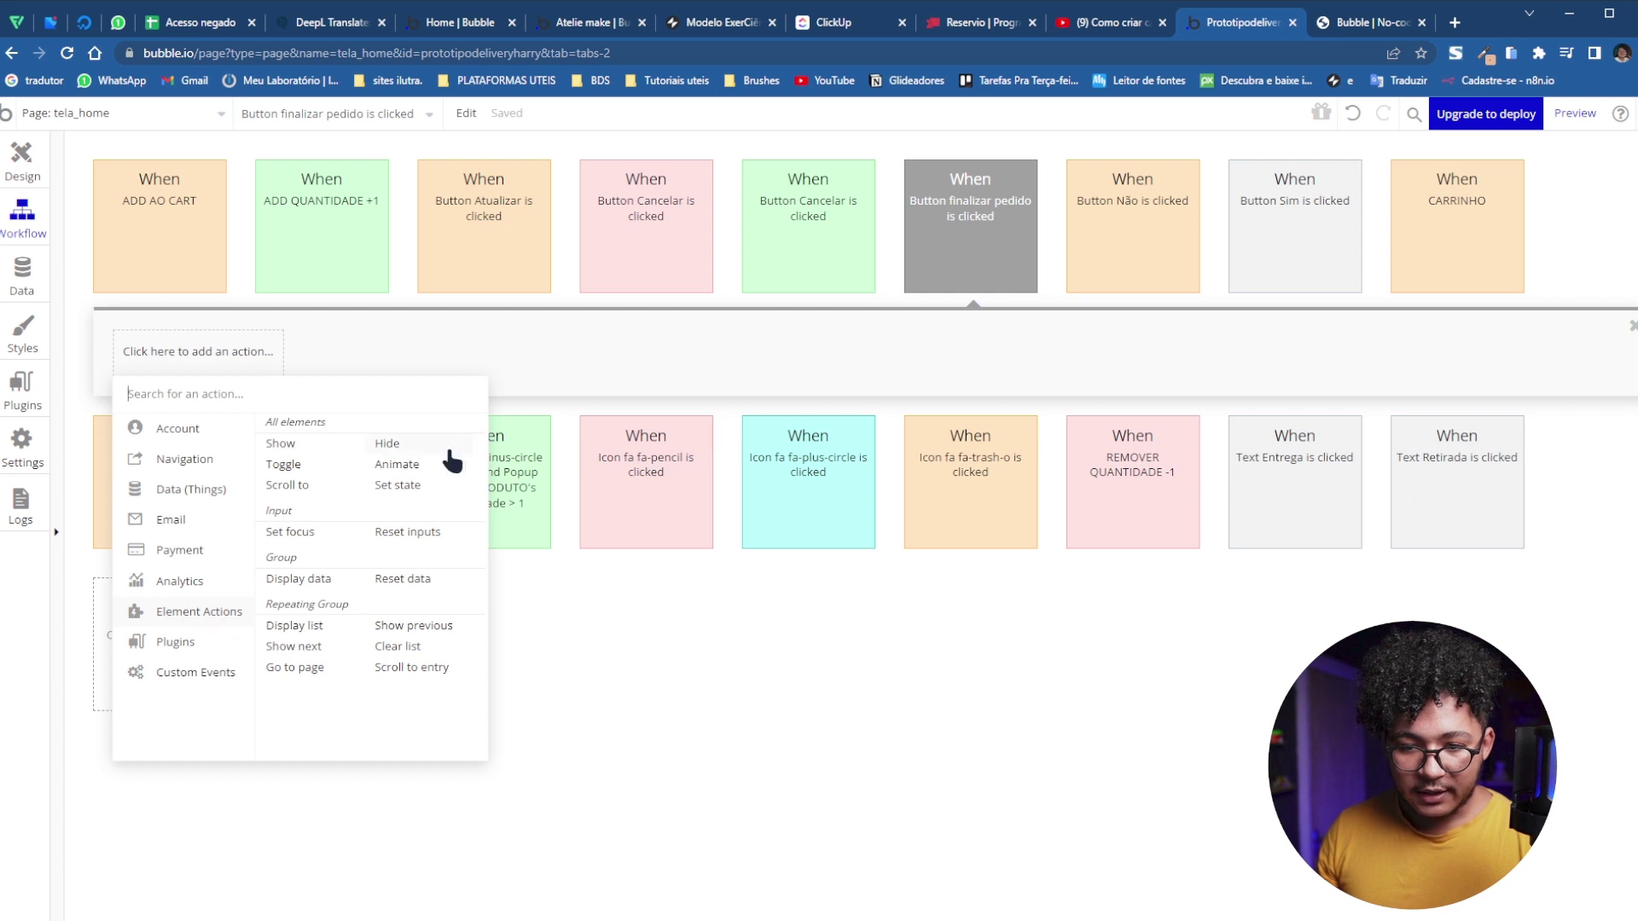
left_click(394, 466)
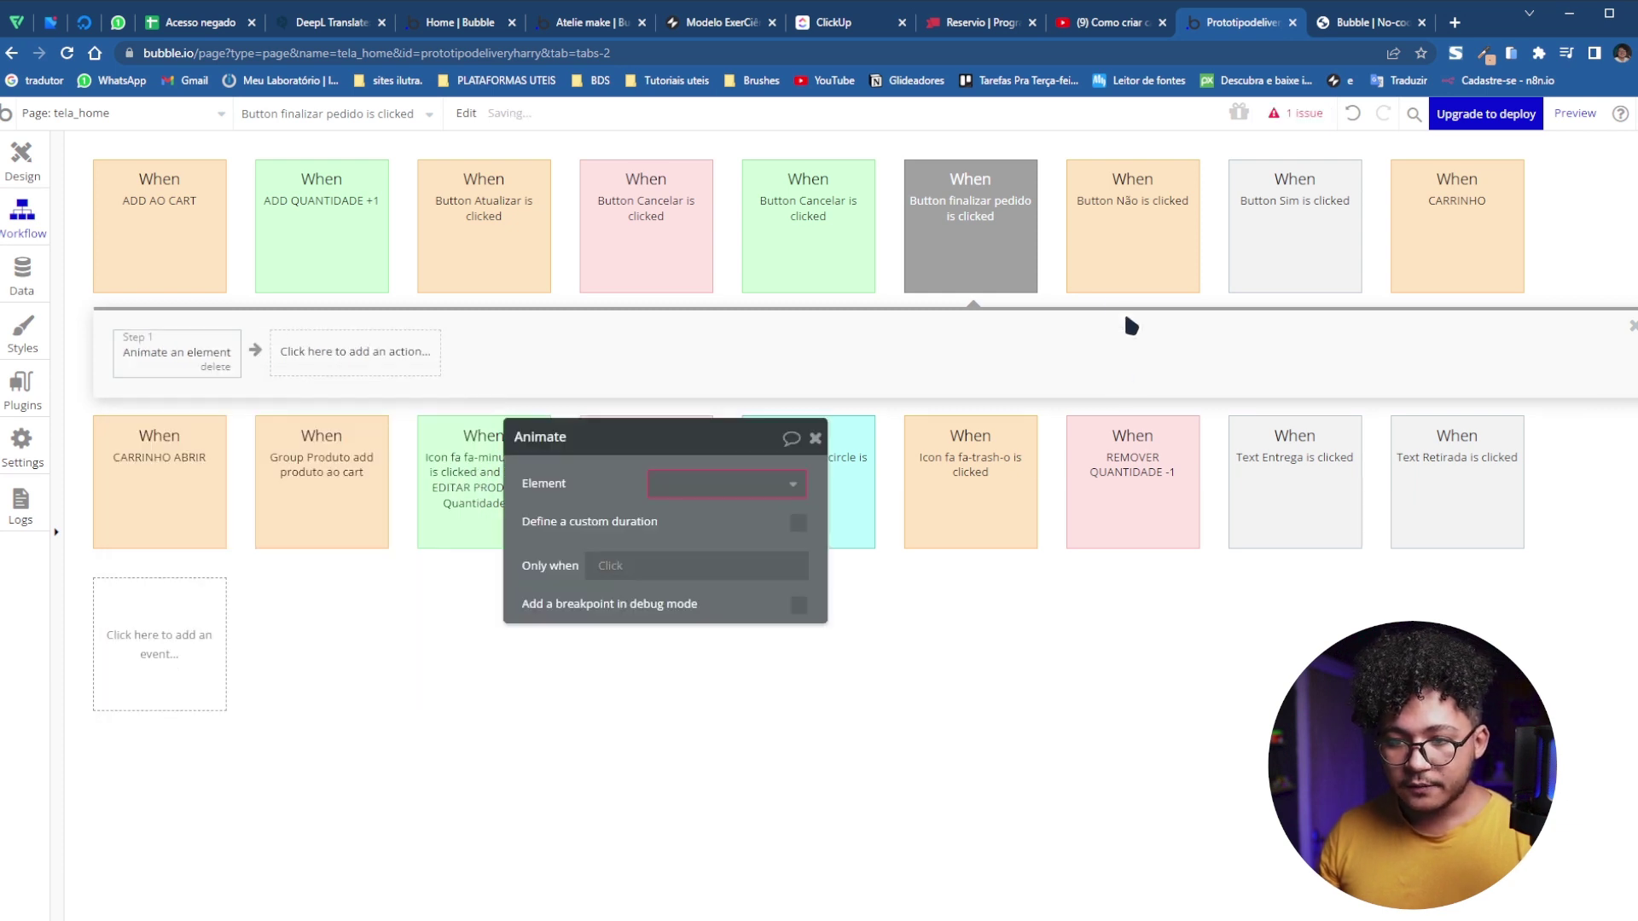
left_click_drag(608, 525, 562, 392)
Set the Animate action's element to the finalizar floating group
left_click(654, 351)
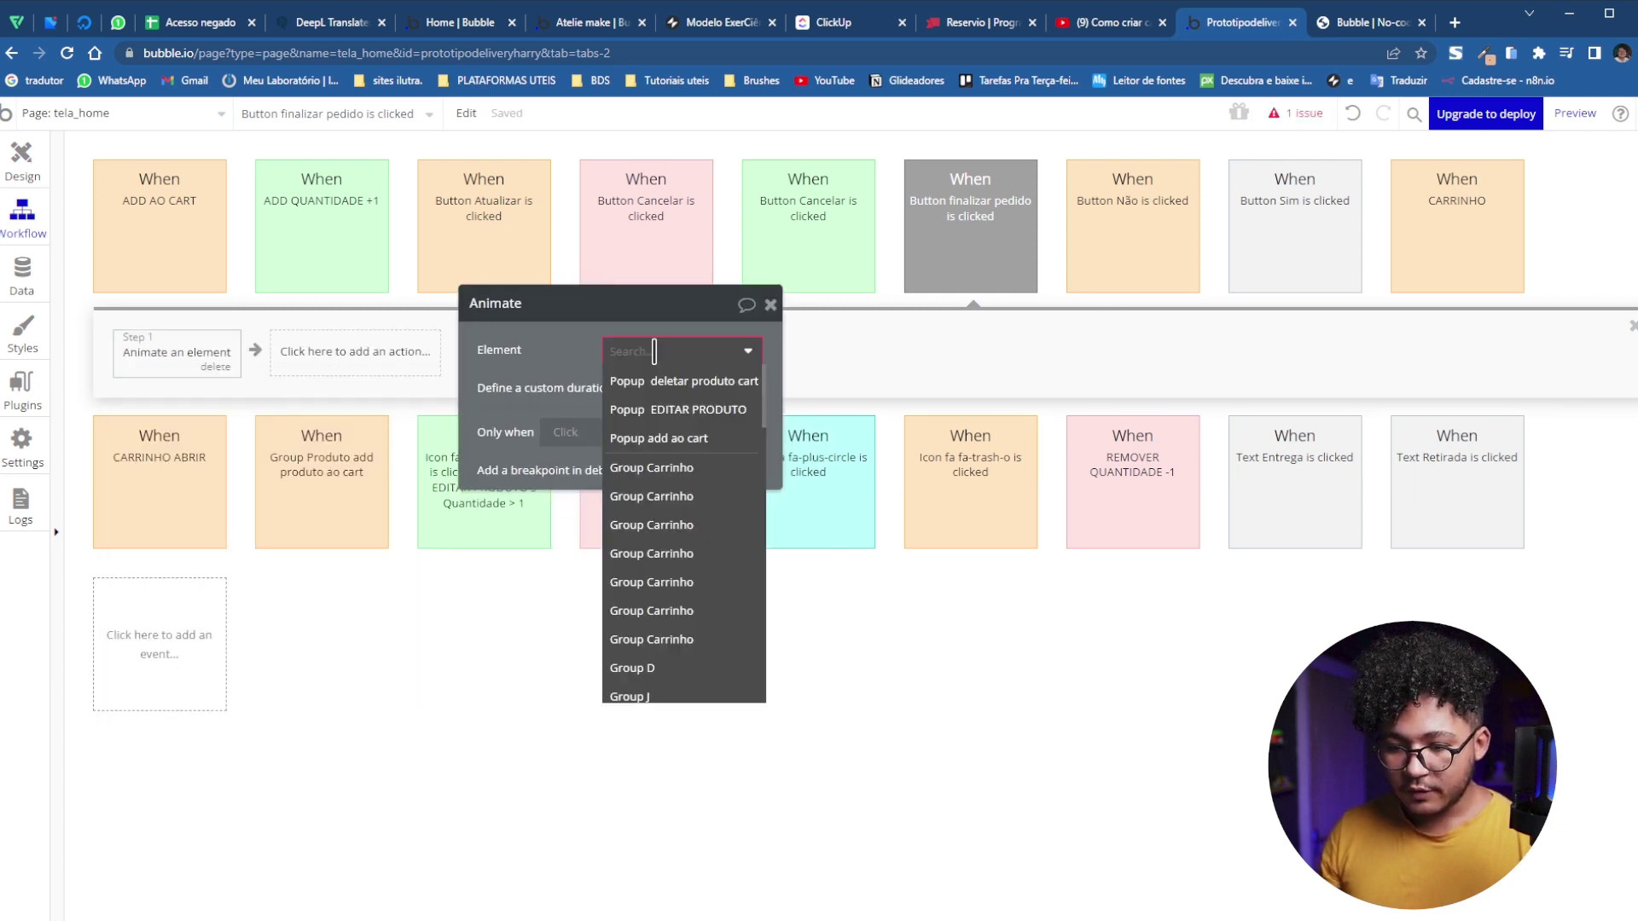
type("fin")
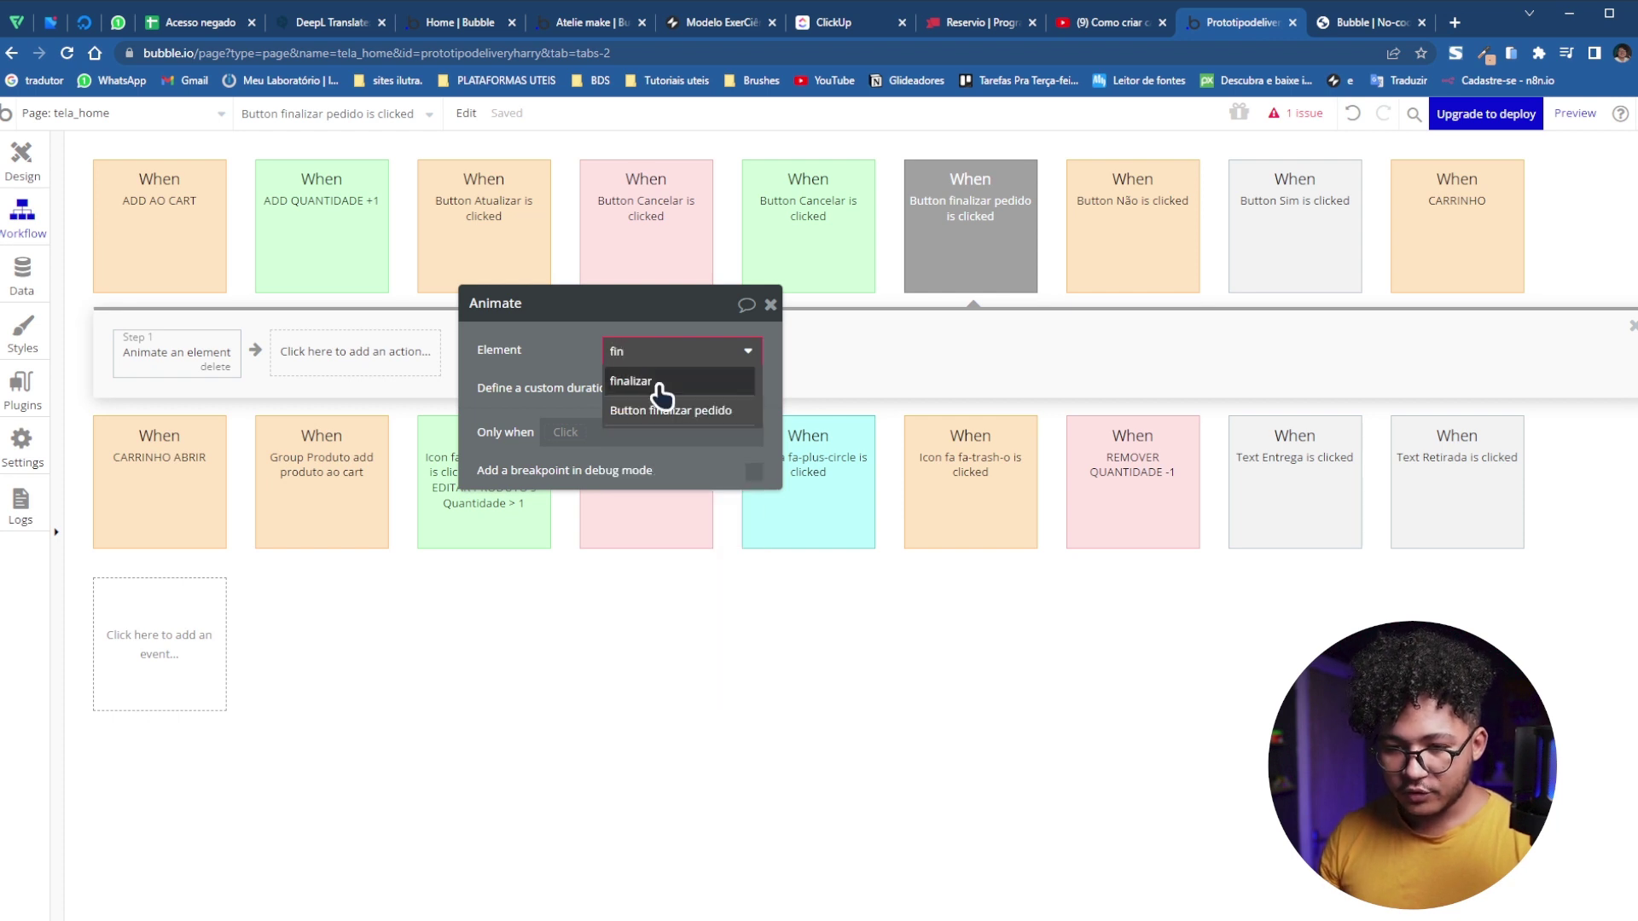
left_click(660, 382)
left_click(658, 388)
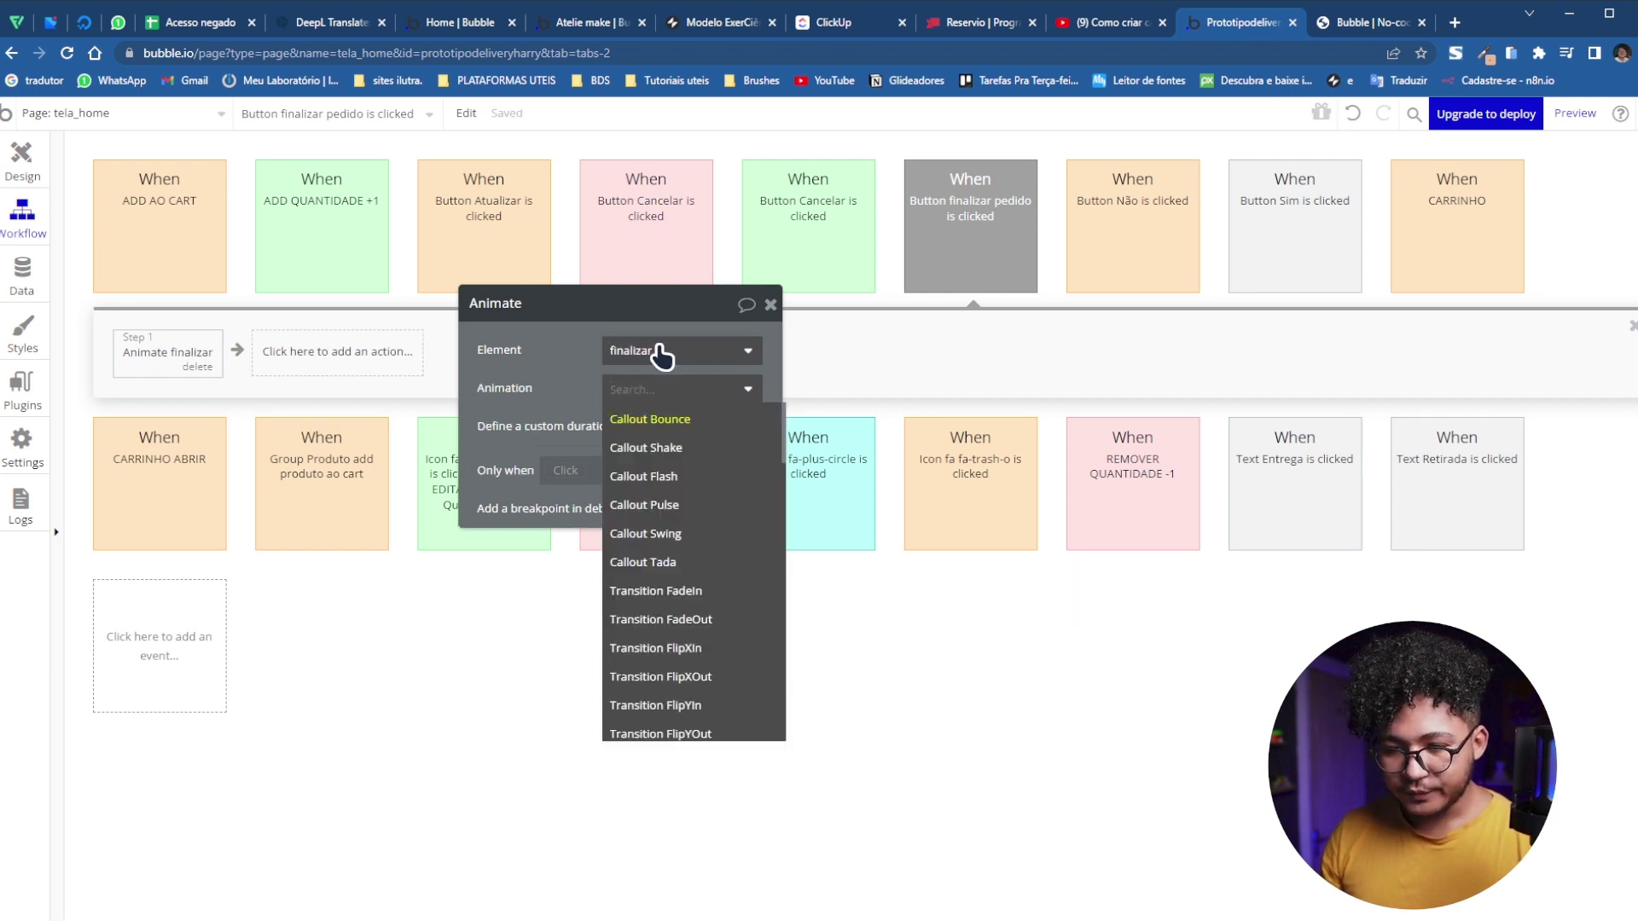
left_click(659, 350)
type("fi")
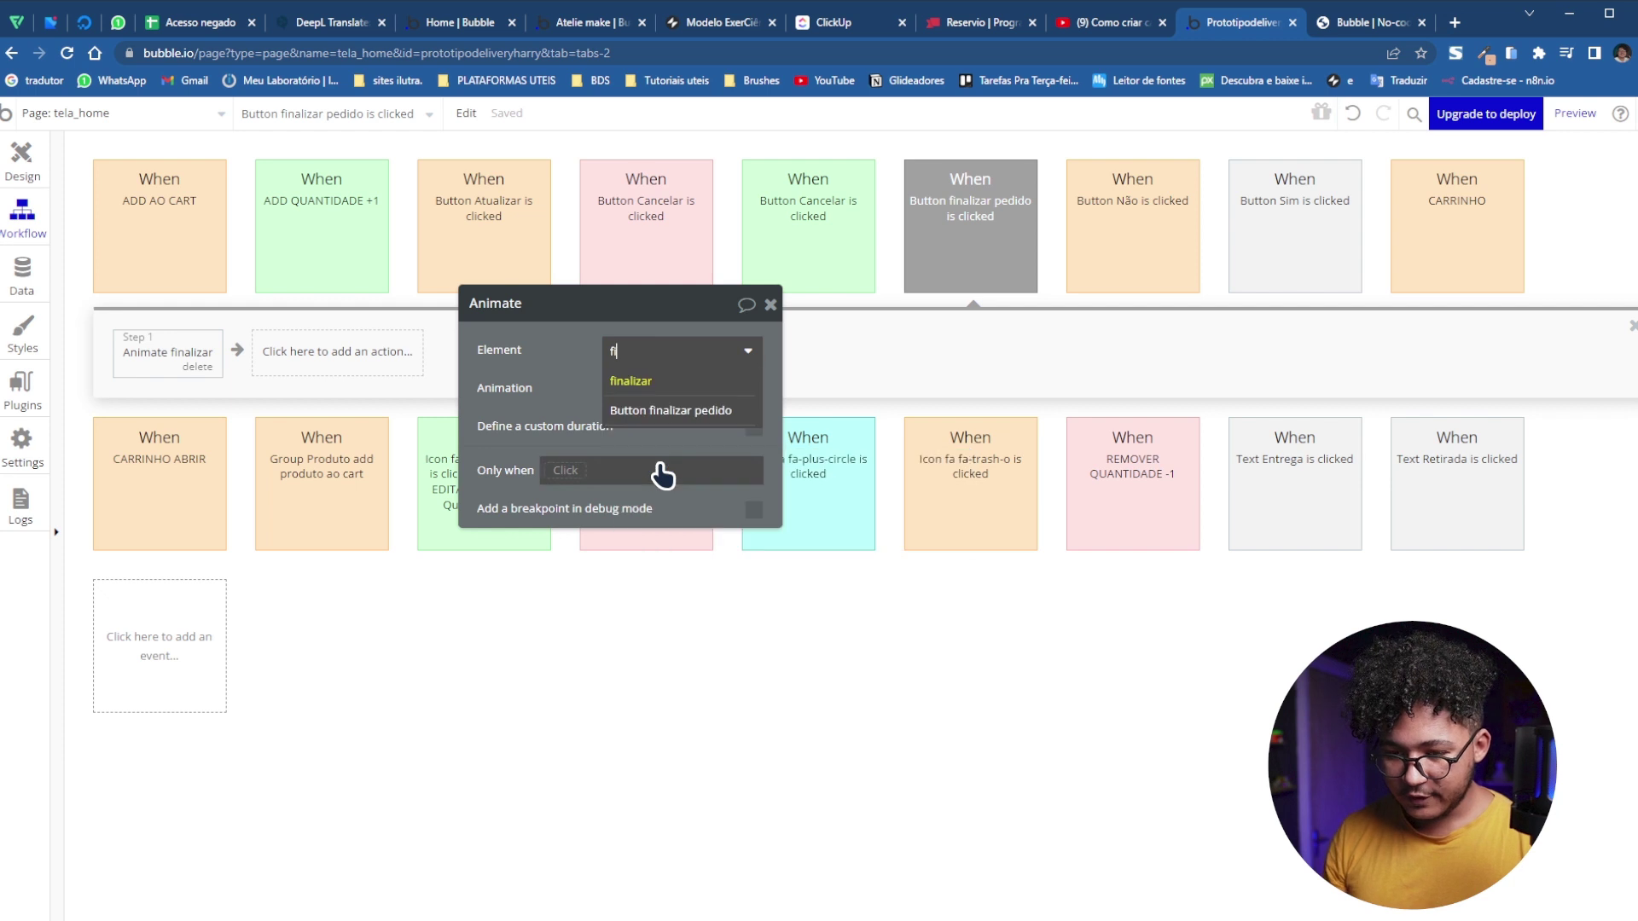
mouse_move(643, 381)
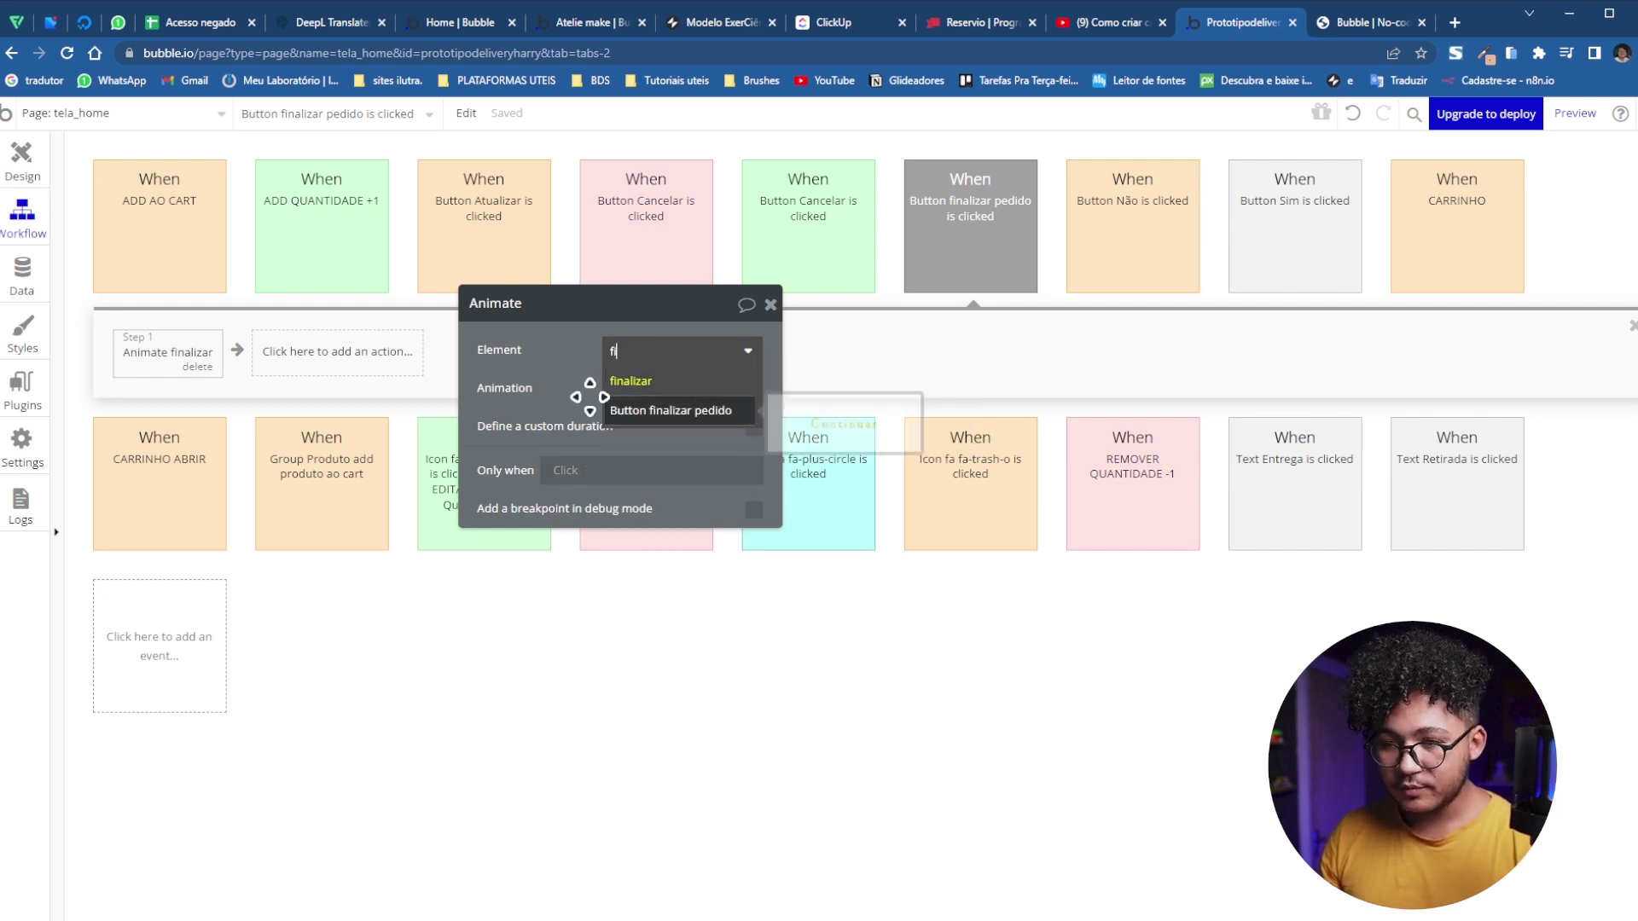
left_click_drag(603, 382, 598, 382)
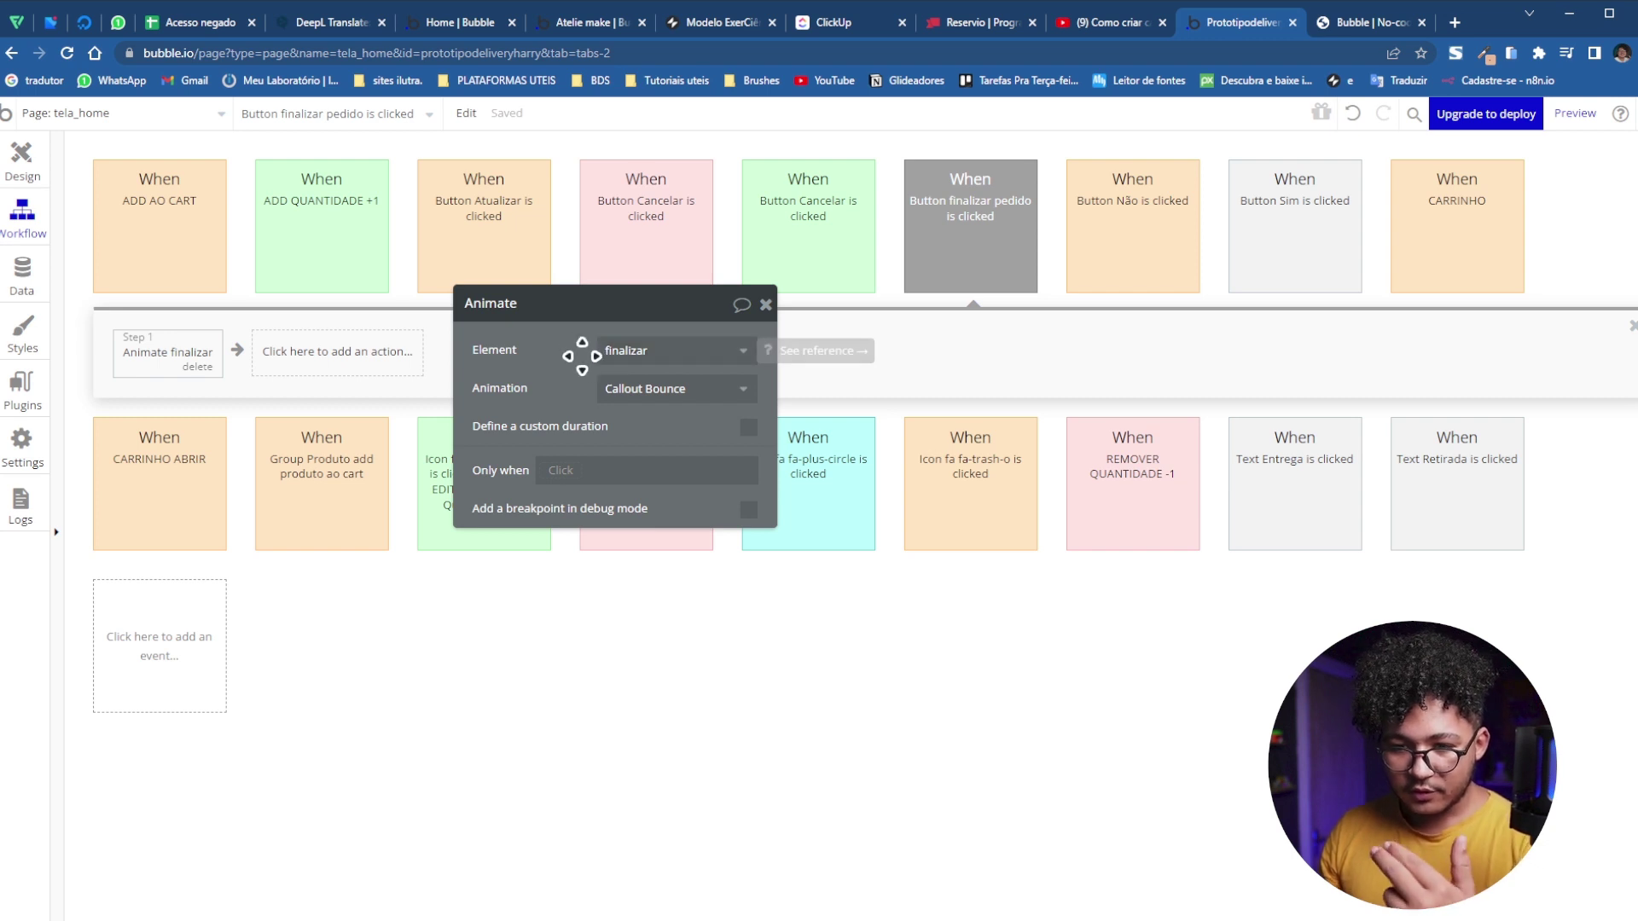
Set the Animate action's element to CARRINHO
left_click(632, 353)
scroll(695, 601, "down", 5)
scroll(696, 648, "down", 3)
scroll(694, 682, "up", 2)
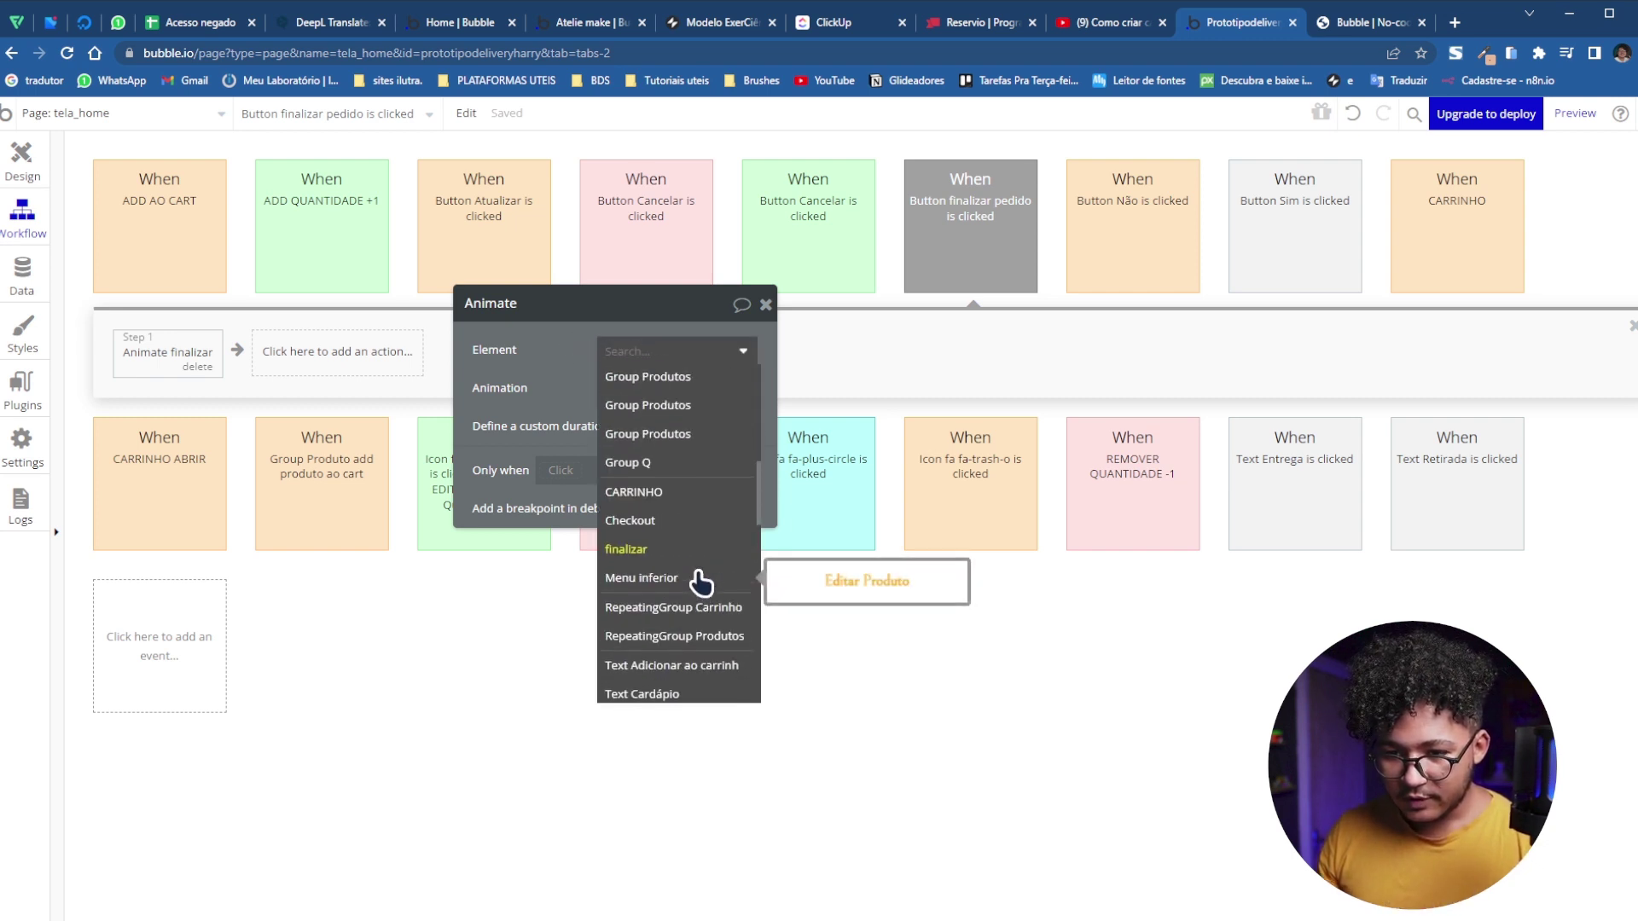
left_click(644, 492)
left_click(680, 350)
scroll(687, 478, "down", 8)
scroll(683, 523, "up", 4)
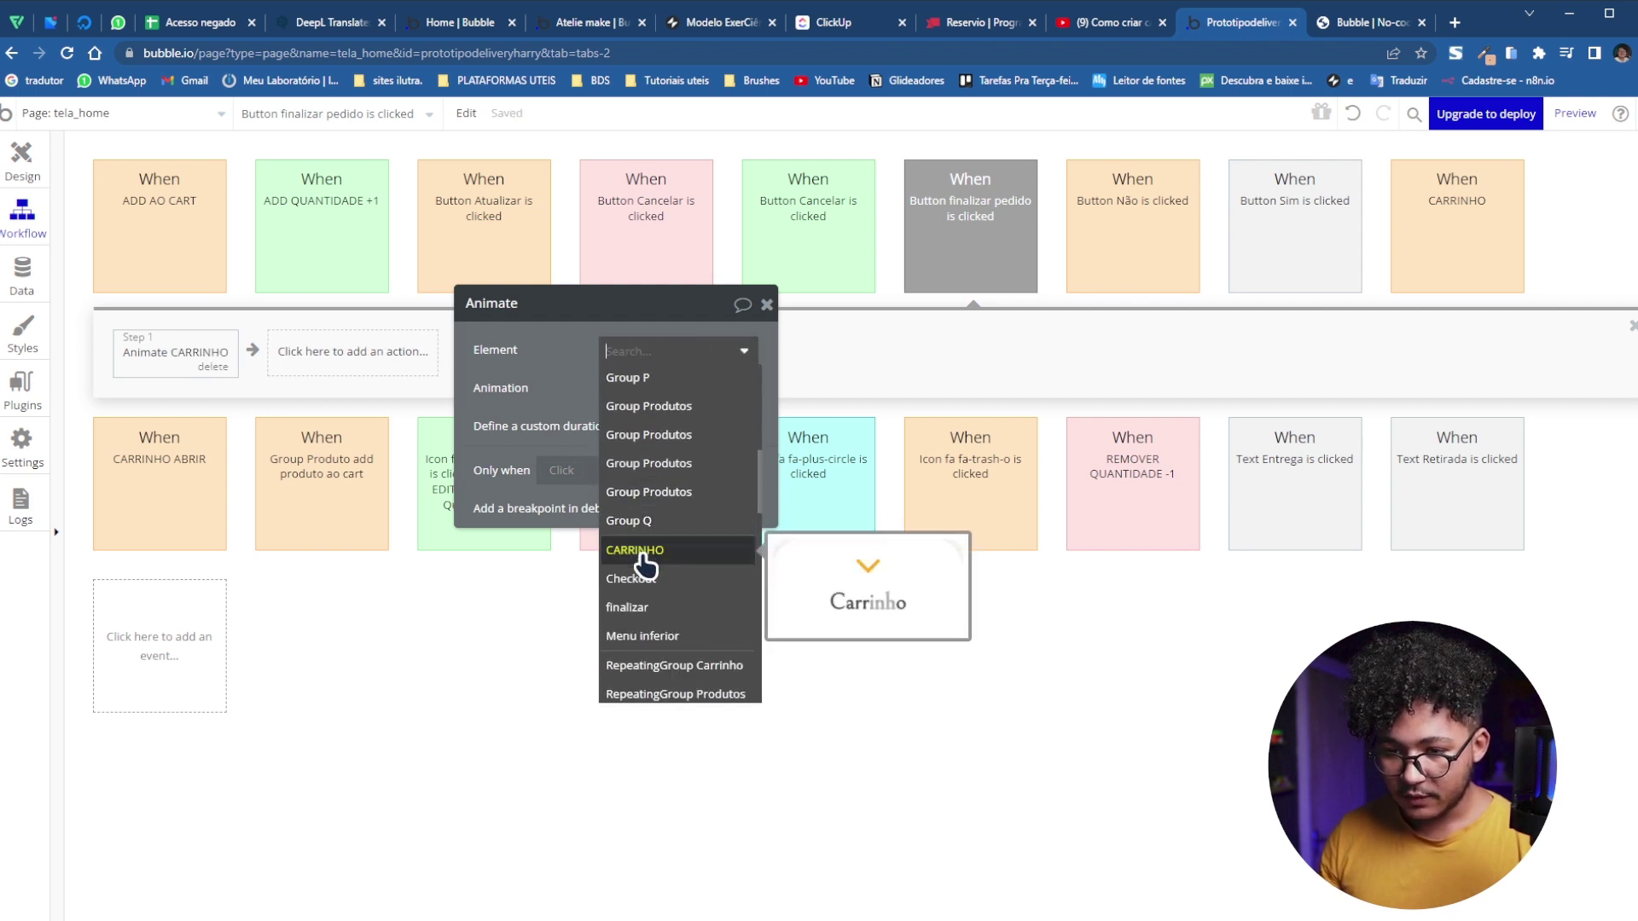
left_click(566, 413)
Set the CARRINHO animation to Transition NoBounceDownOut
left_click(676, 392)
scroll(648, 509, "down", 15)
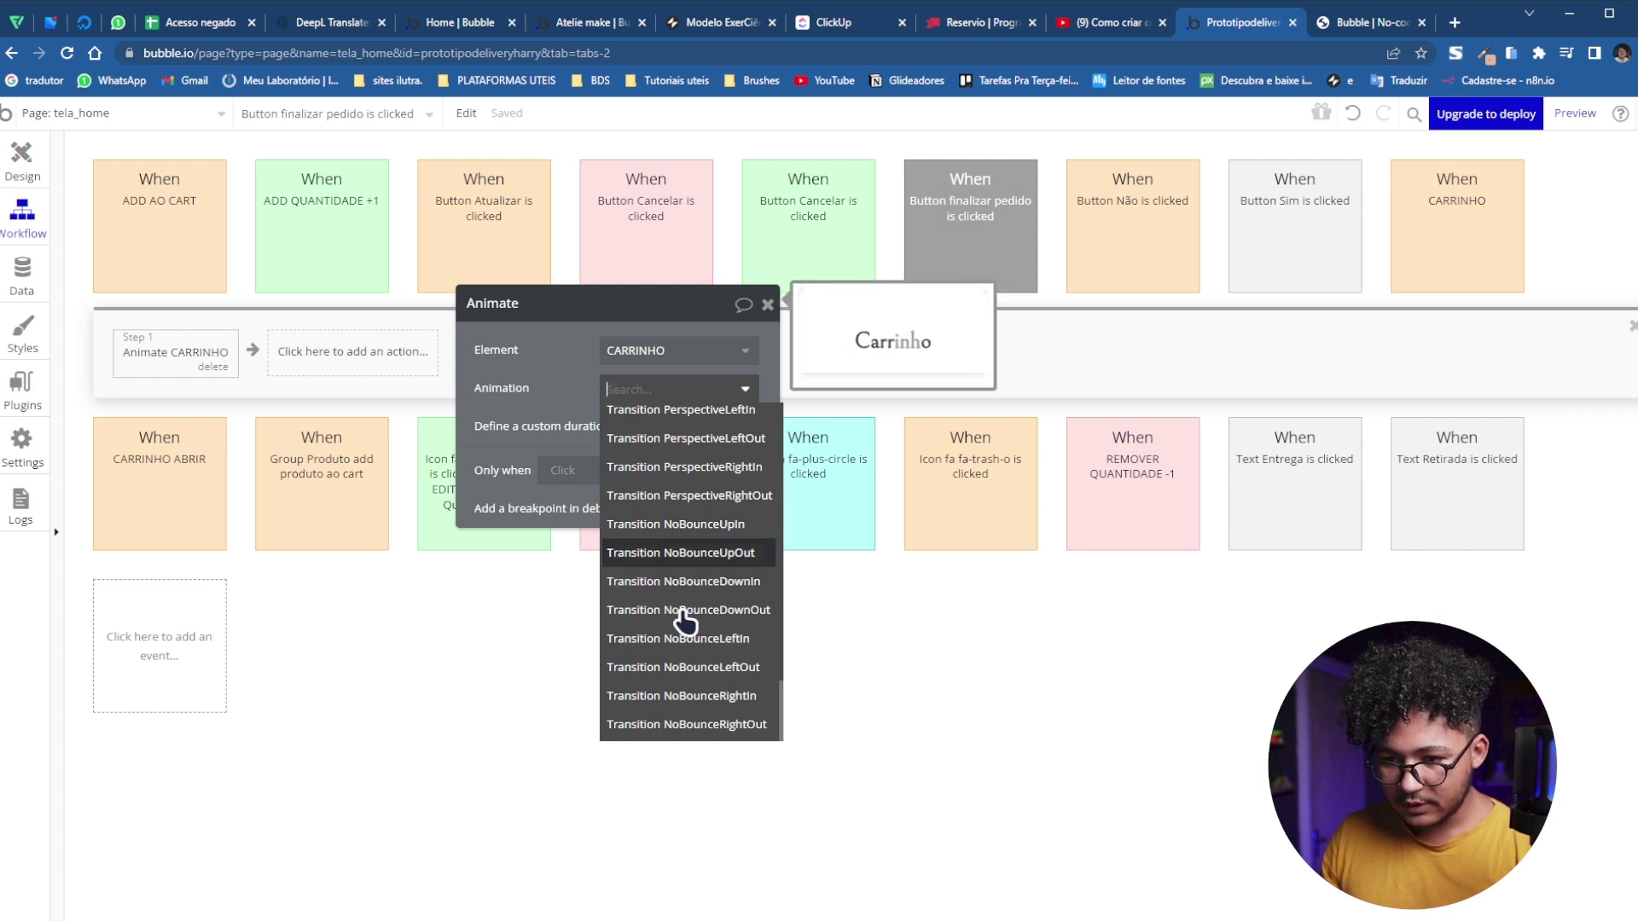
left_click(692, 610)
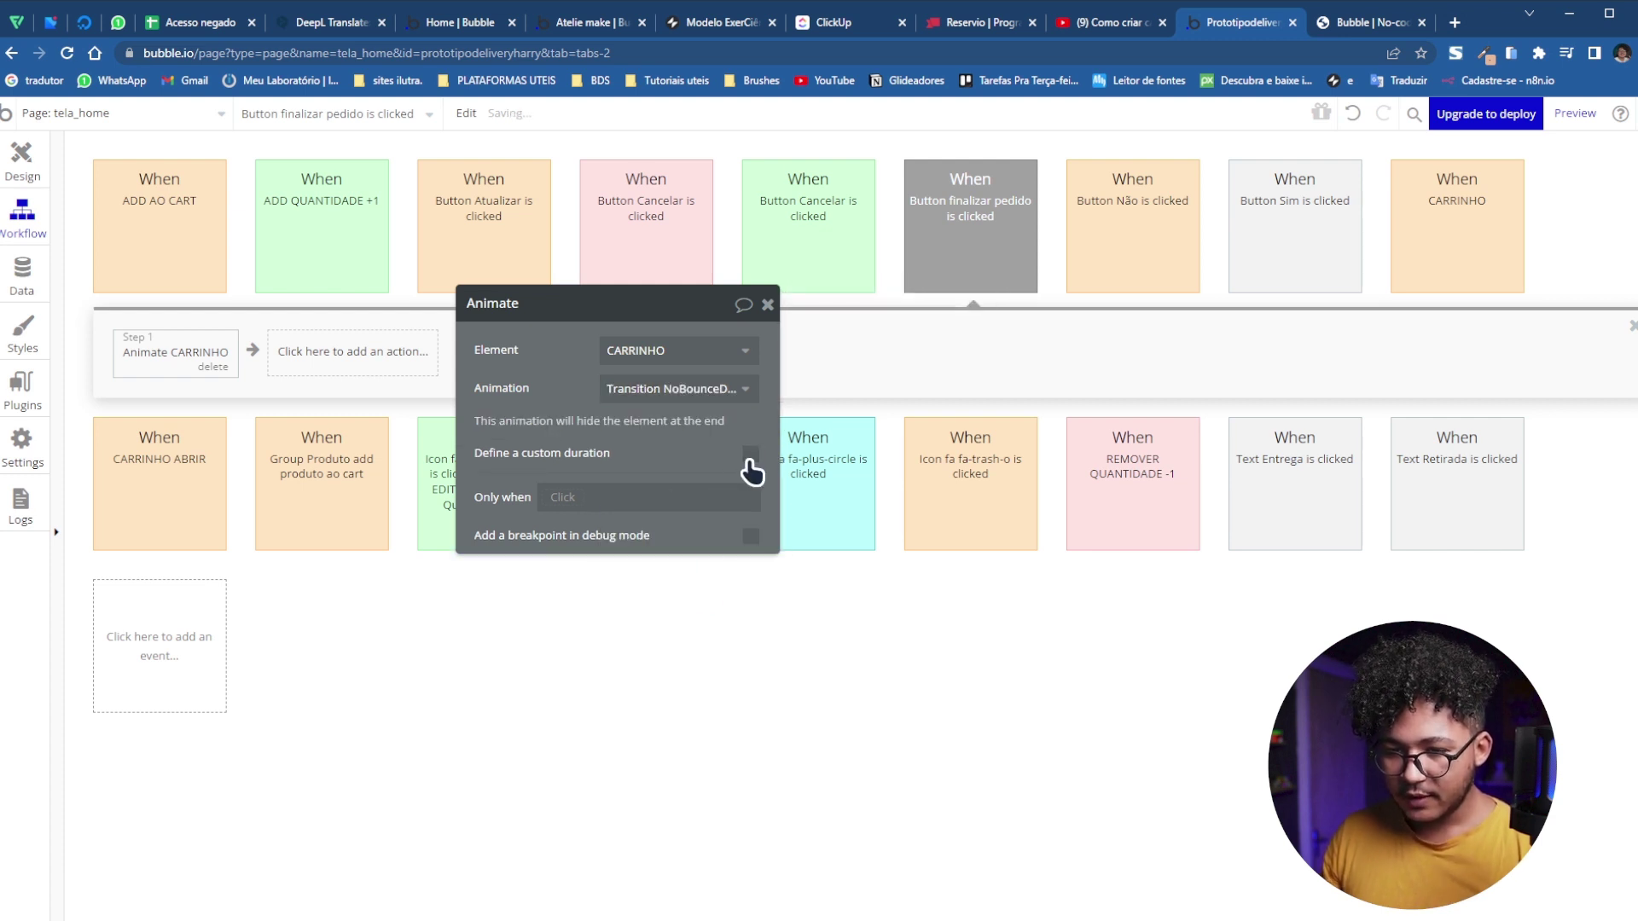
Define a custom duration of 100 ms for the CARRINHO animation
left_click(750, 458)
left_click_drag(736, 487, 694, 490)
key("Escape")
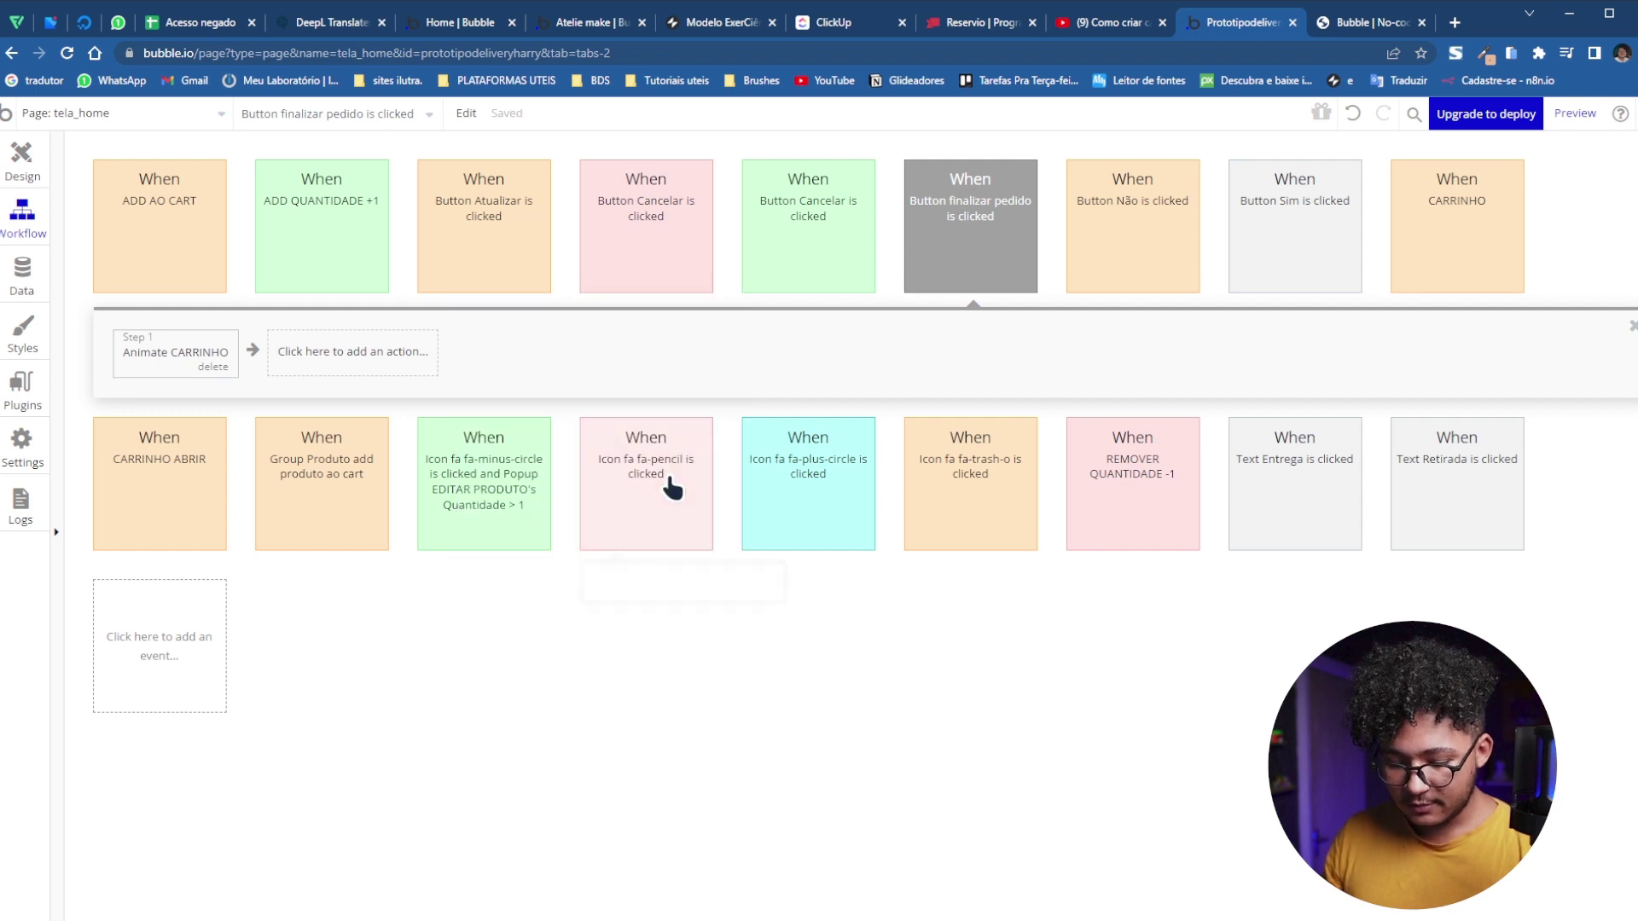
left_click(224, 373)
left_click(730, 487)
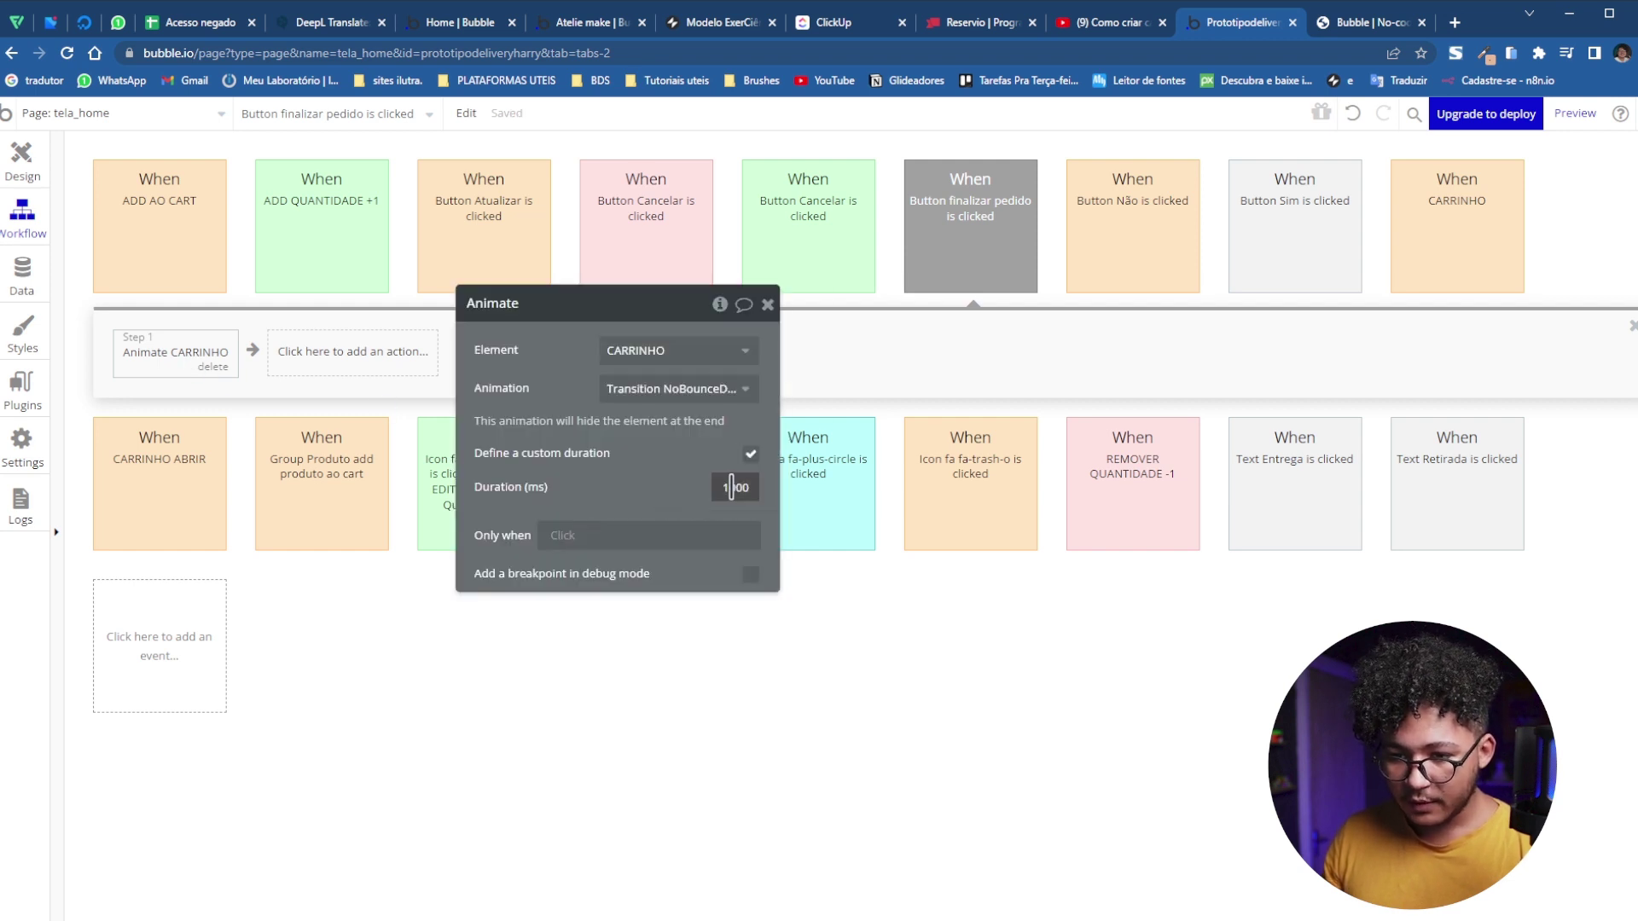
type("1")
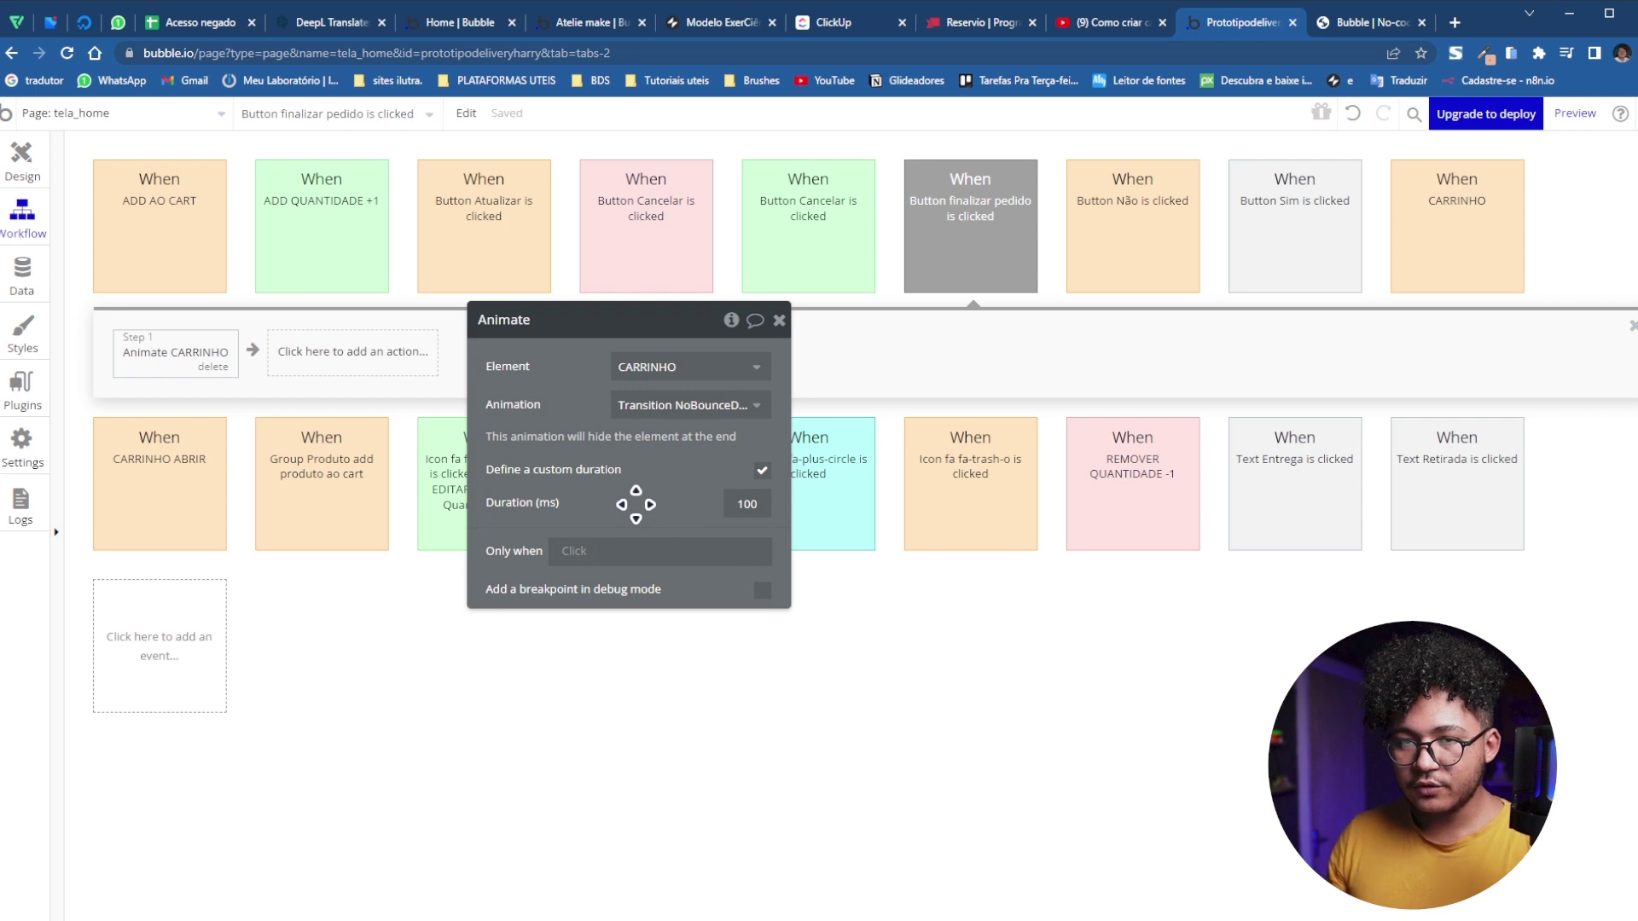
Move the Animate properties aside and open the available operations for the Animate CARRINHO action
left_click_drag(636, 504, 841, 576)
right_click(175, 354)
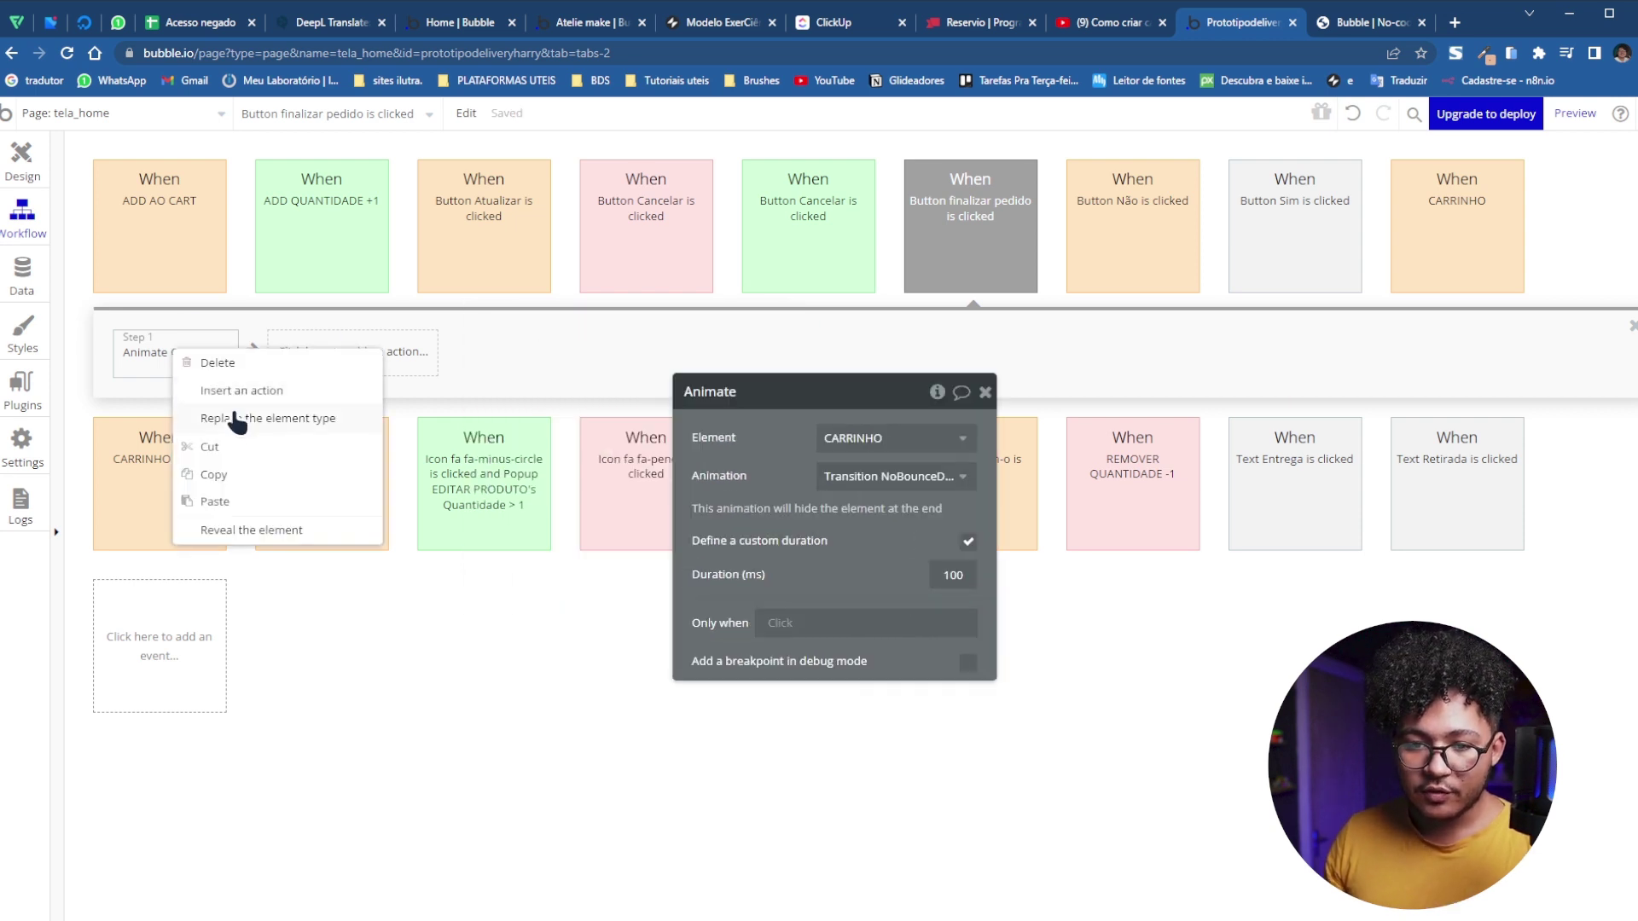
Copy the Animate CARRINHO action as a second step of the finalizar pedido workflow and set its animation to Transition NoBounceUpIn
left_click(231, 476)
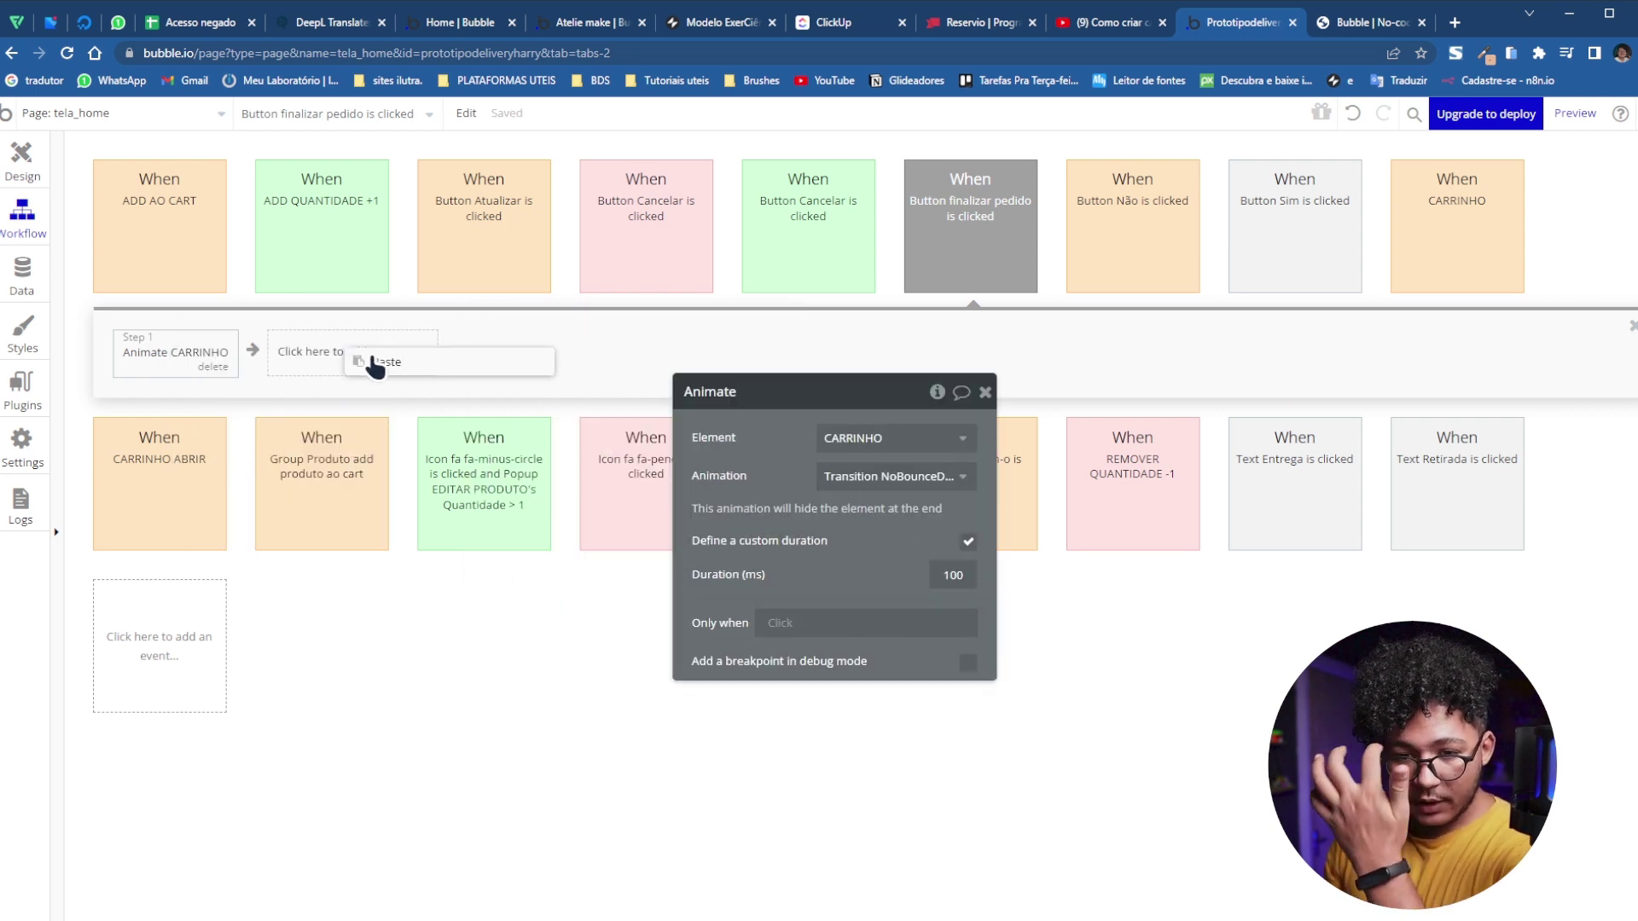
left_click(396, 375)
left_click(894, 476)
left_click(686, 461)
left_click(707, 449)
scroll(705, 593, "down", 10)
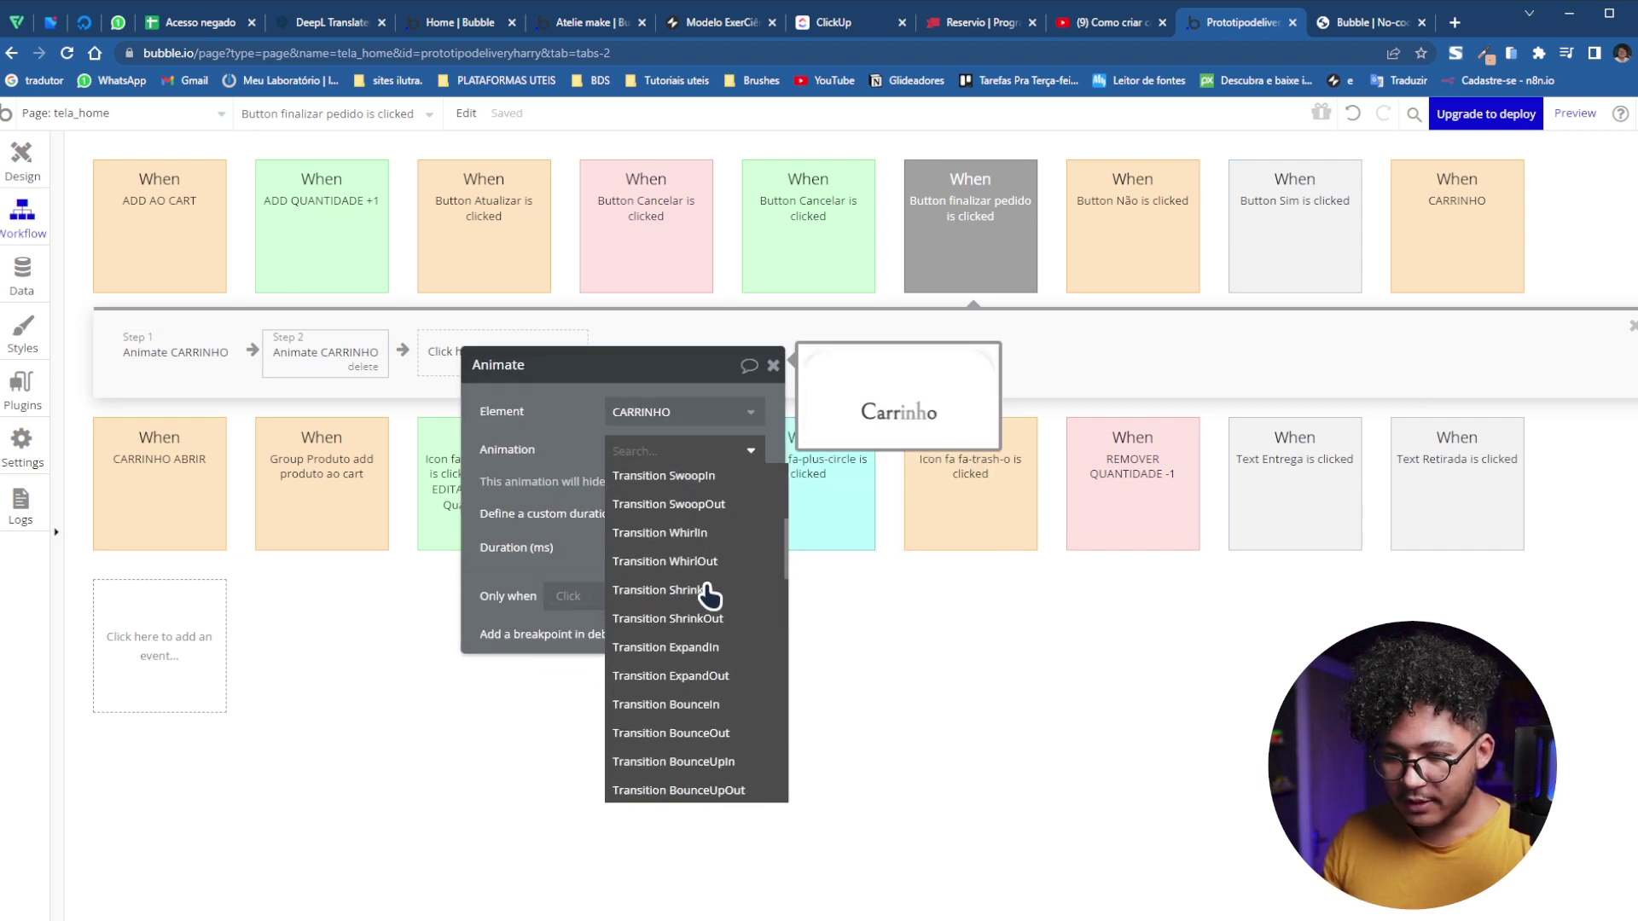
scroll(712, 674, "down", 5)
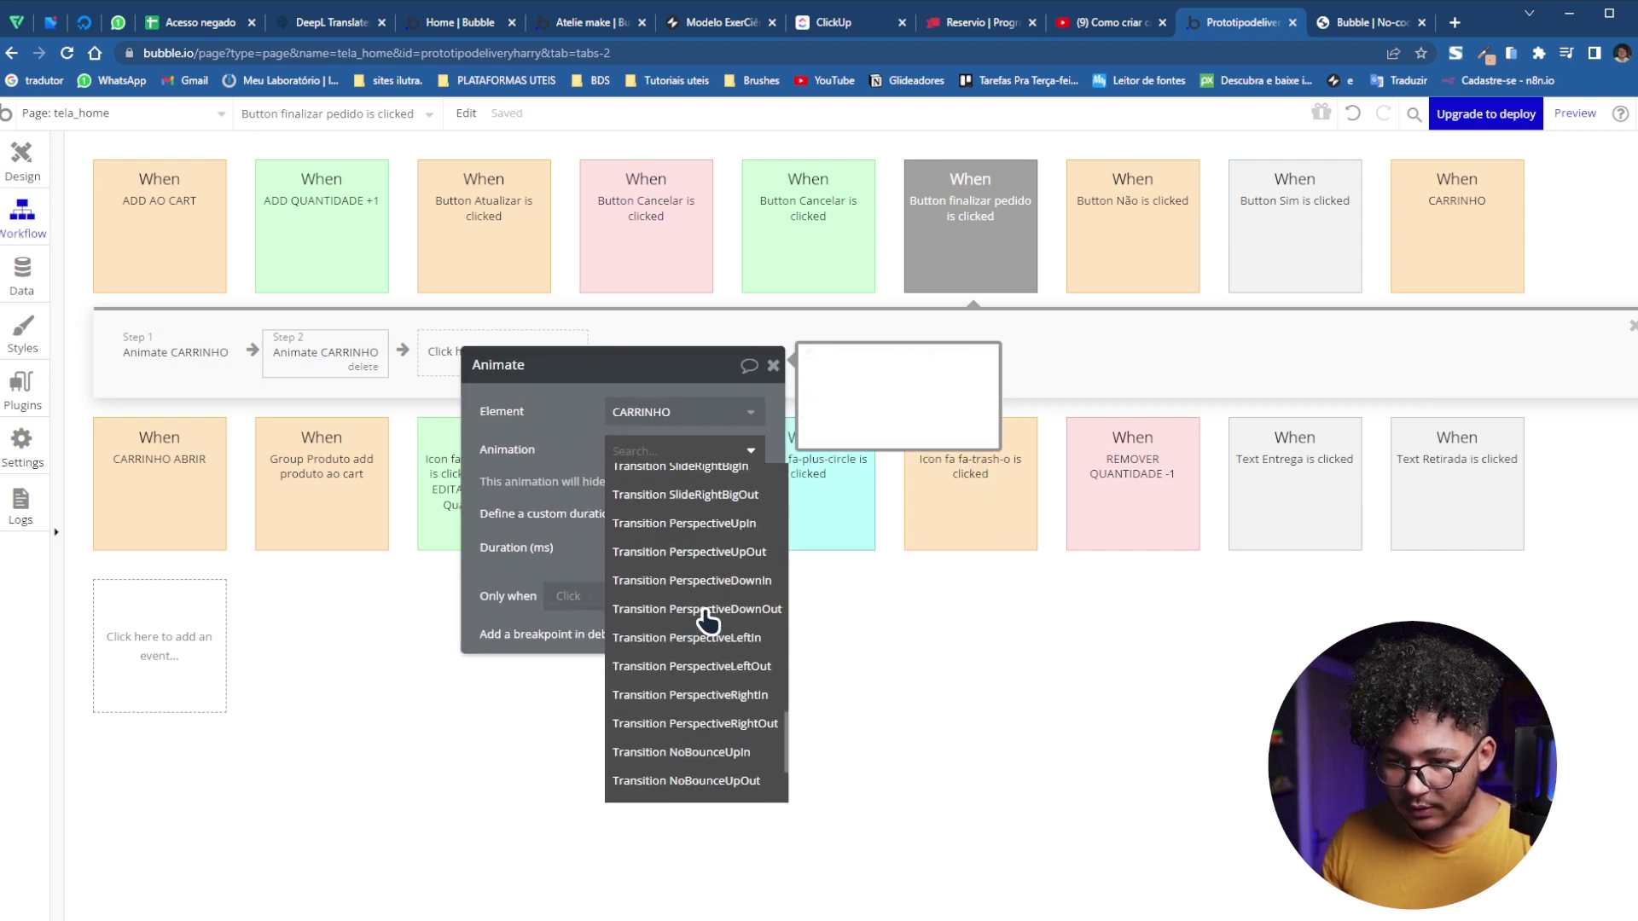
scroll(721, 708, "down", 2)
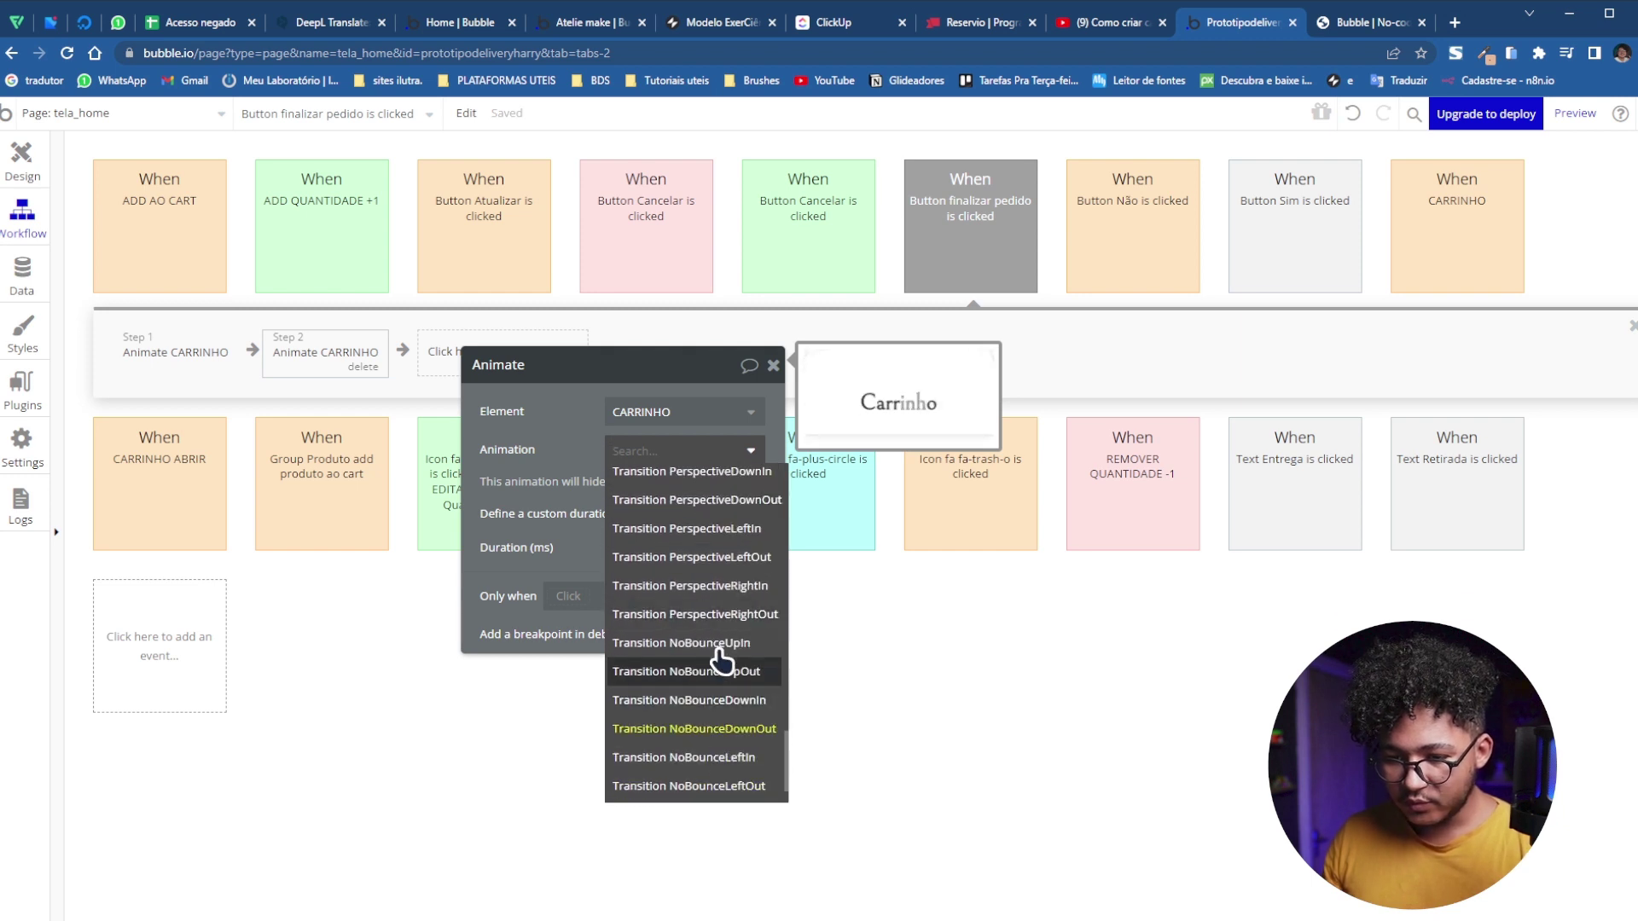
left_click(720, 659)
Set the second Animate action's element to Checkout and its duration to 200 ms
left_click(688, 411)
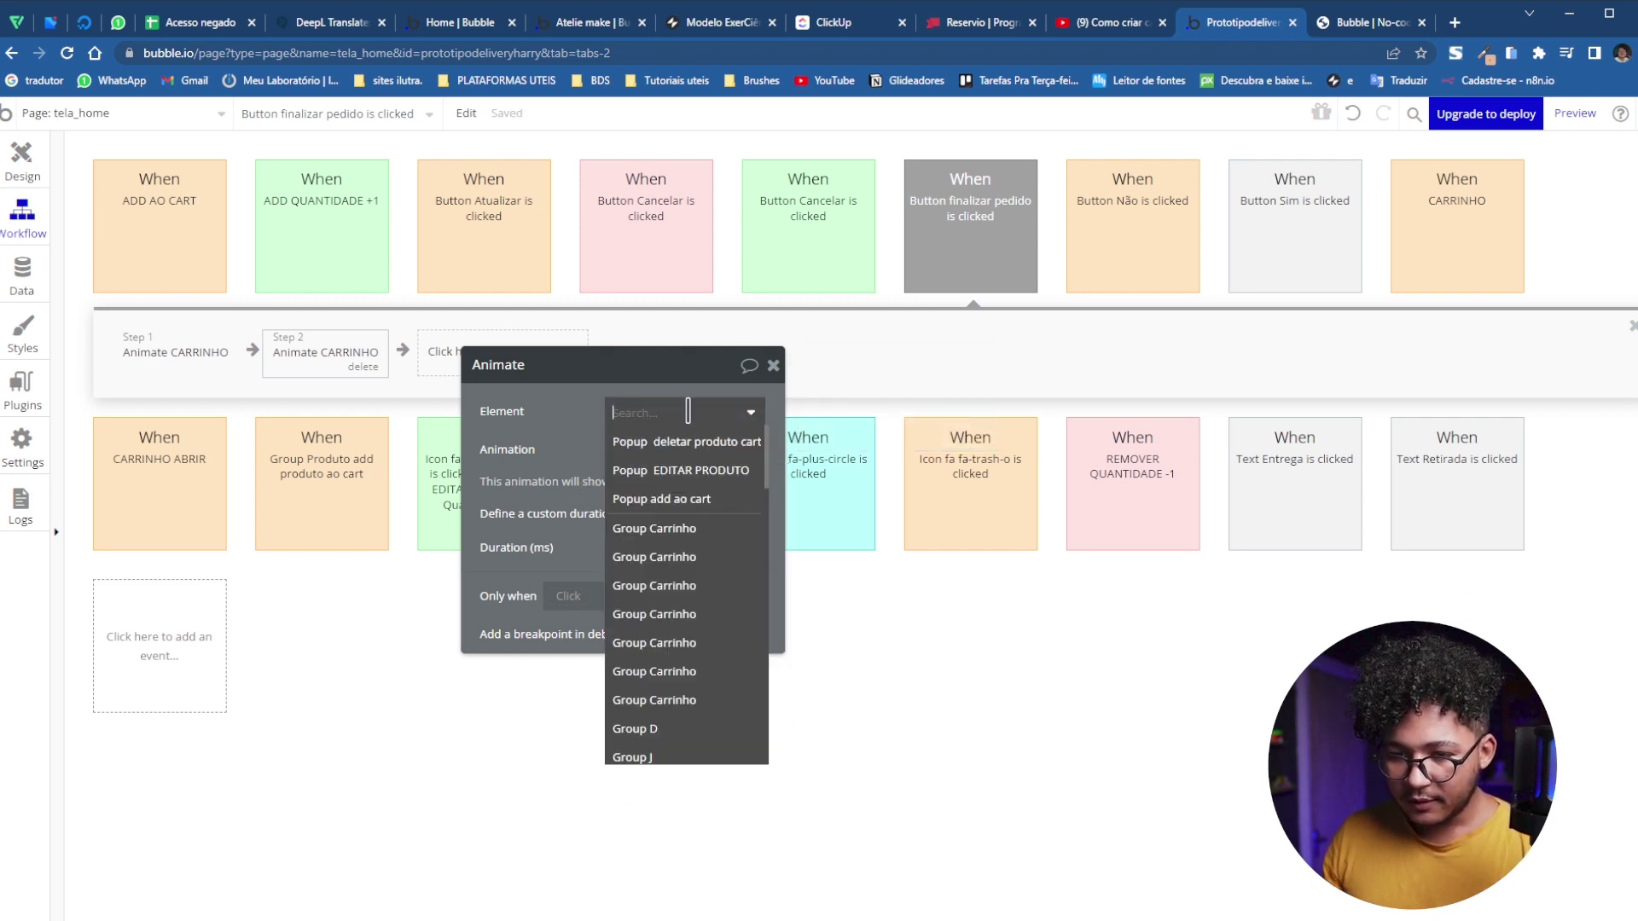
type("che")
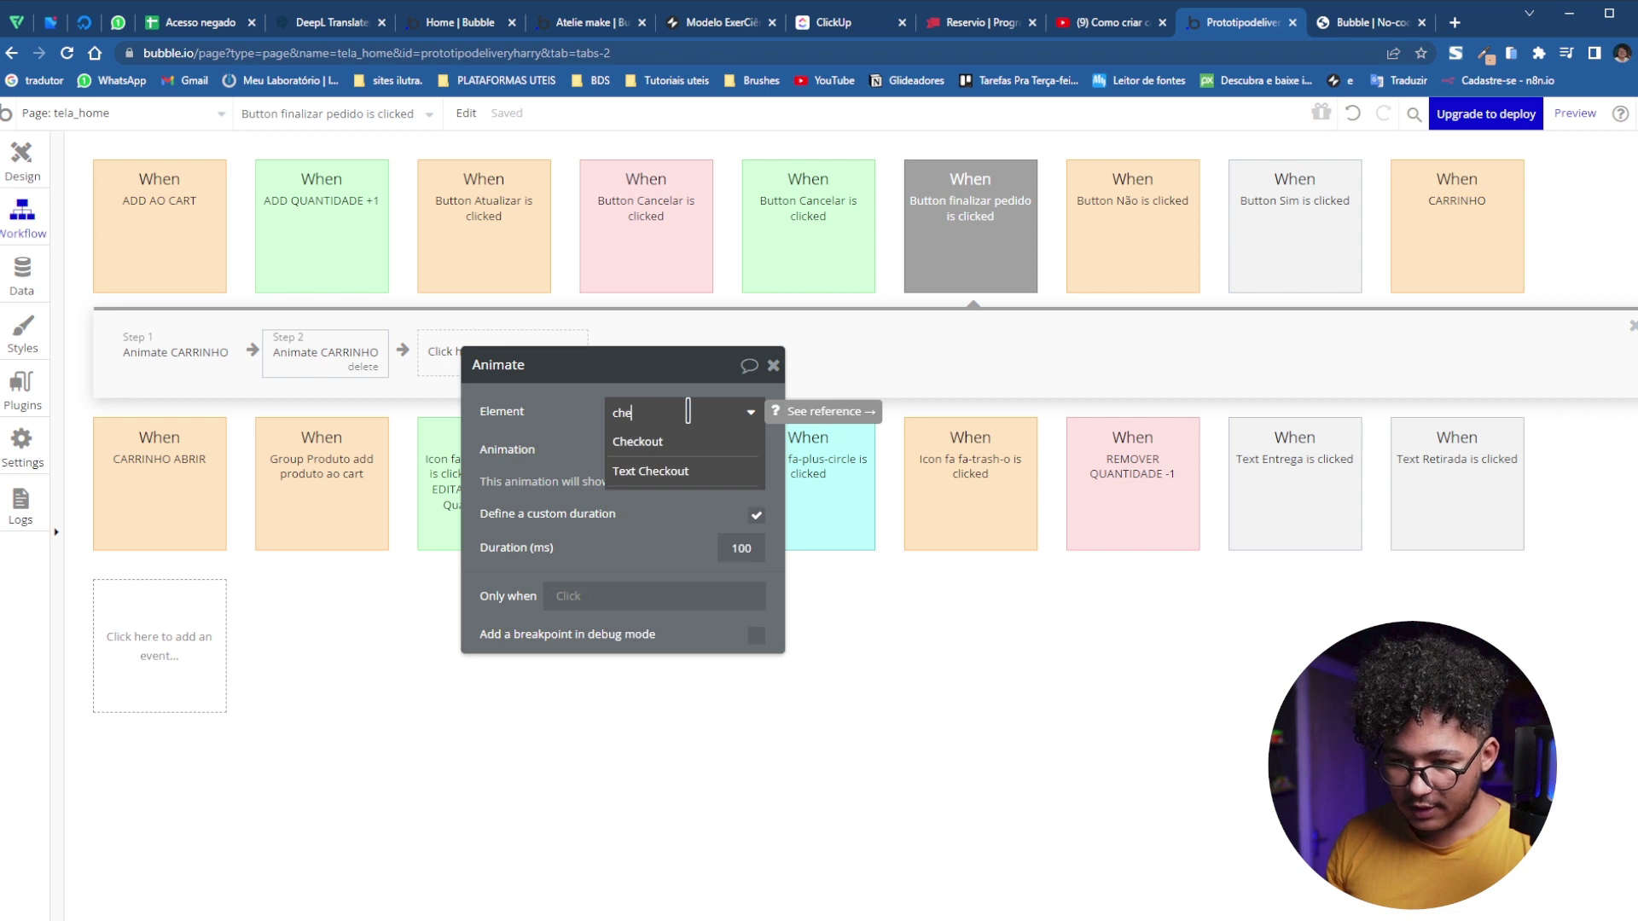
left_click(661, 446)
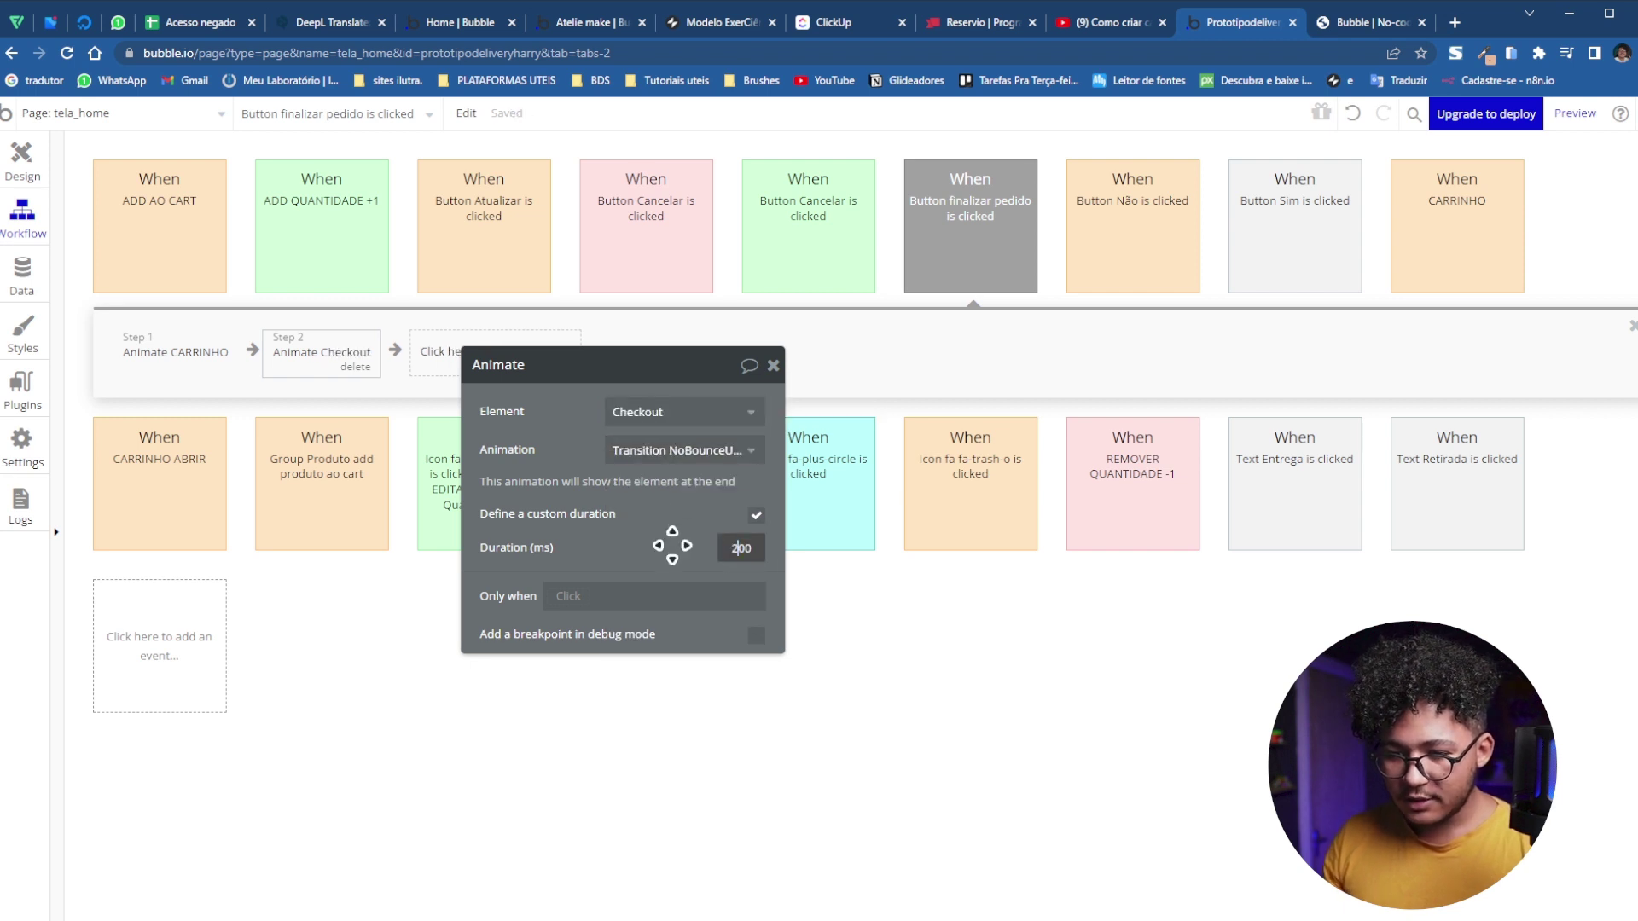
left_click_drag(666, 538, 684, 585)
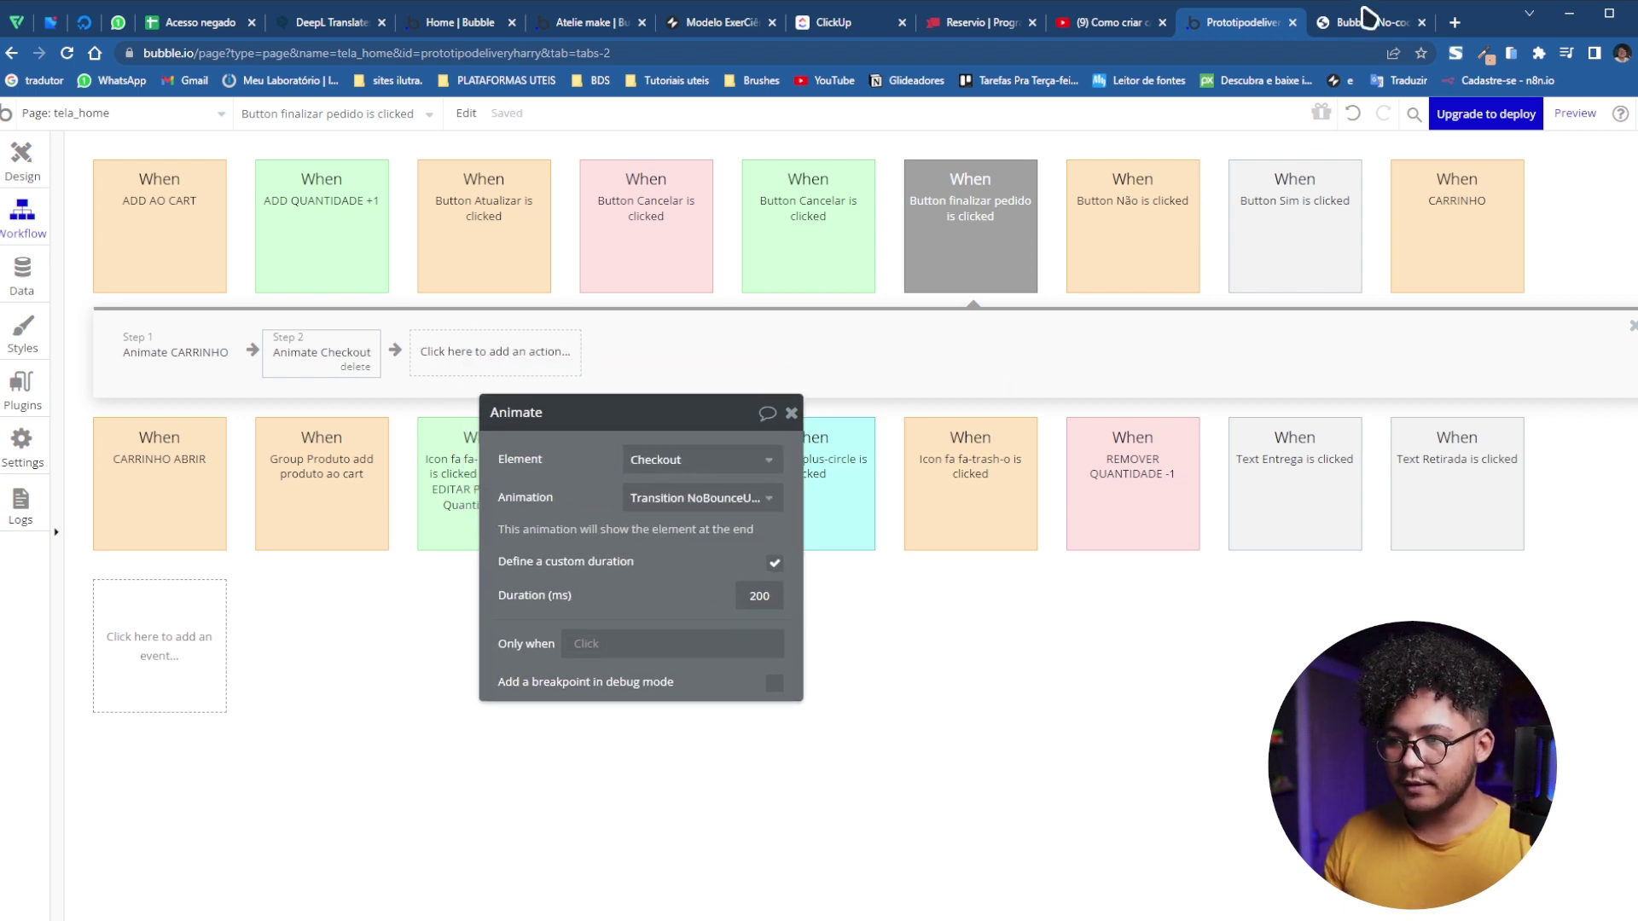
Reload the app preview and examine how the Checkout group appears on page load
left_click(1369, 18)
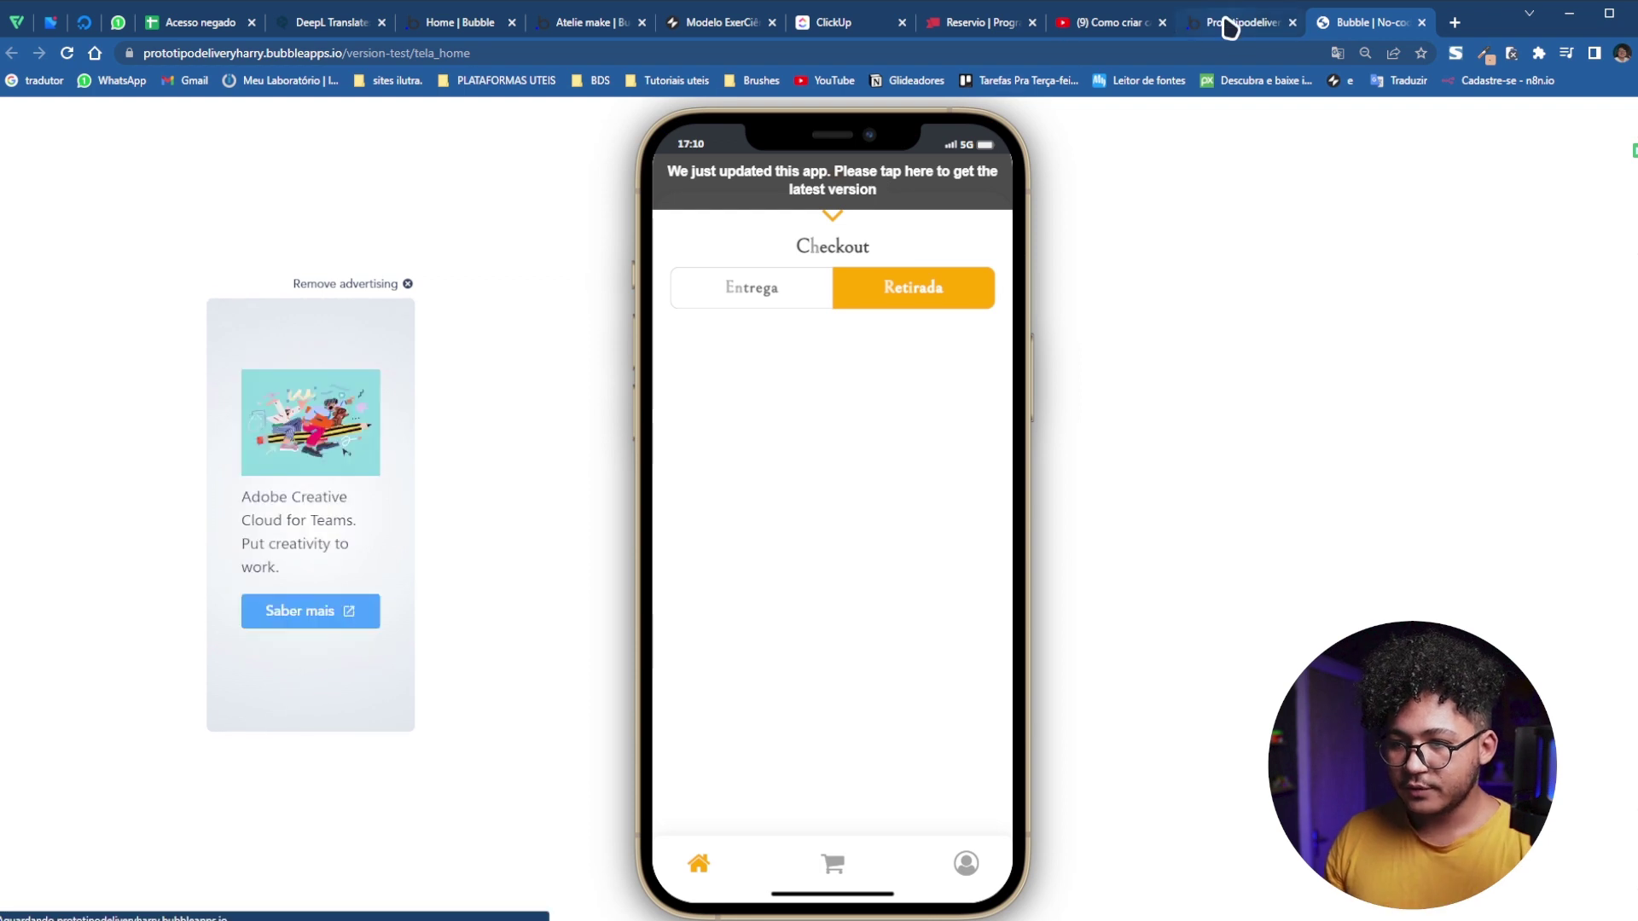
left_click(1229, 24)
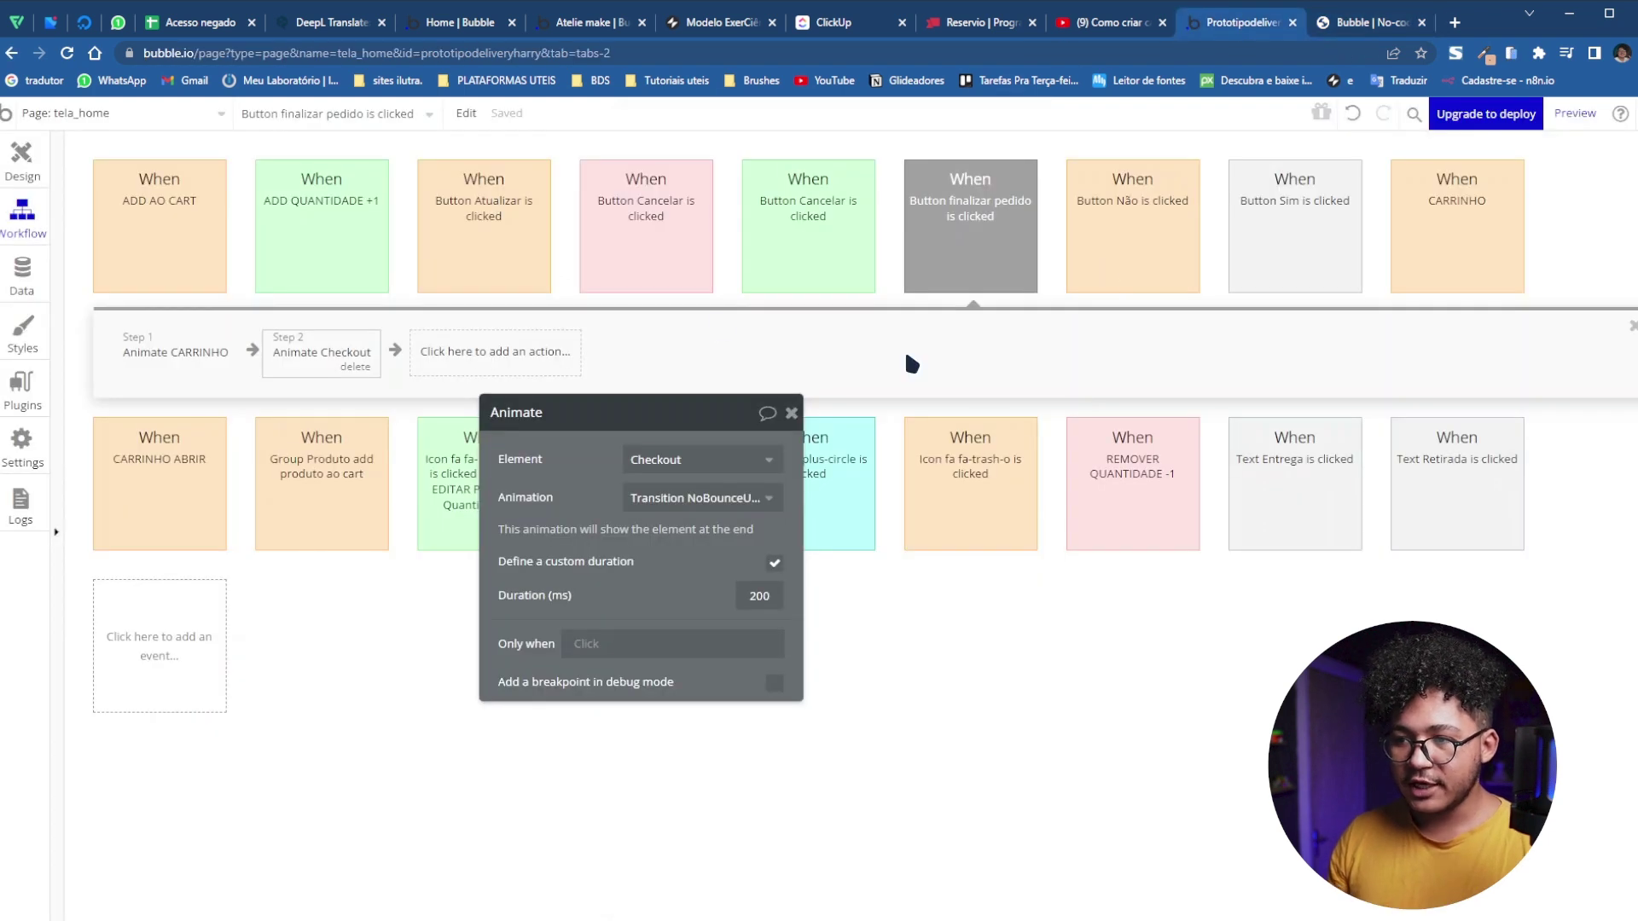
left_click(39, 174)
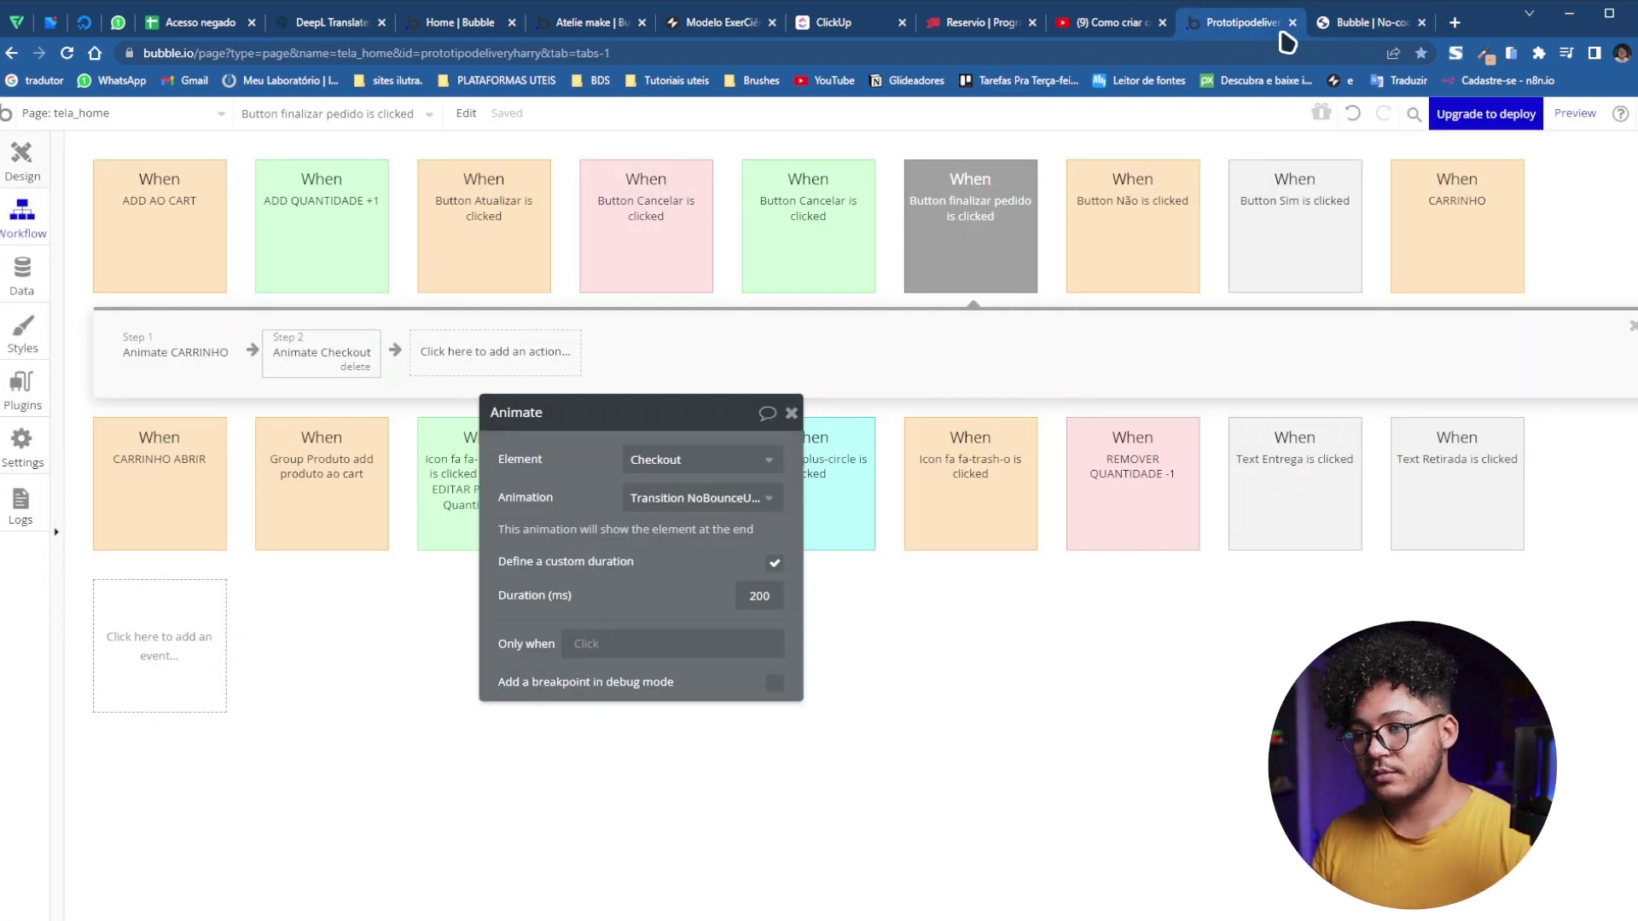
left_click(1368, 32)
key("F5")
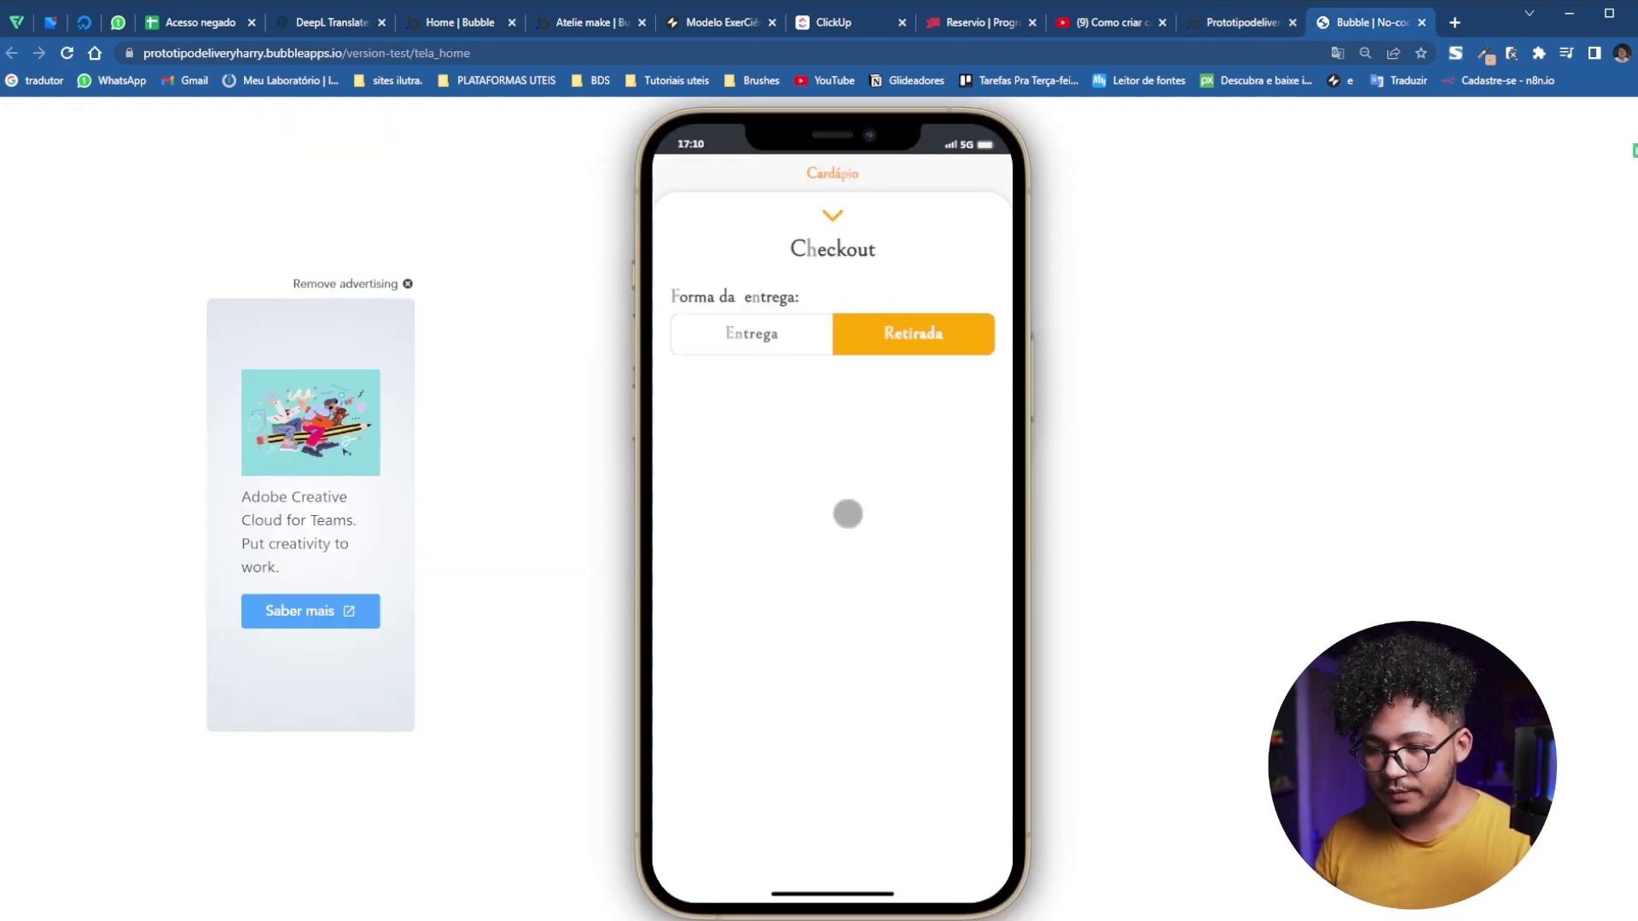
left_click(1250, 26)
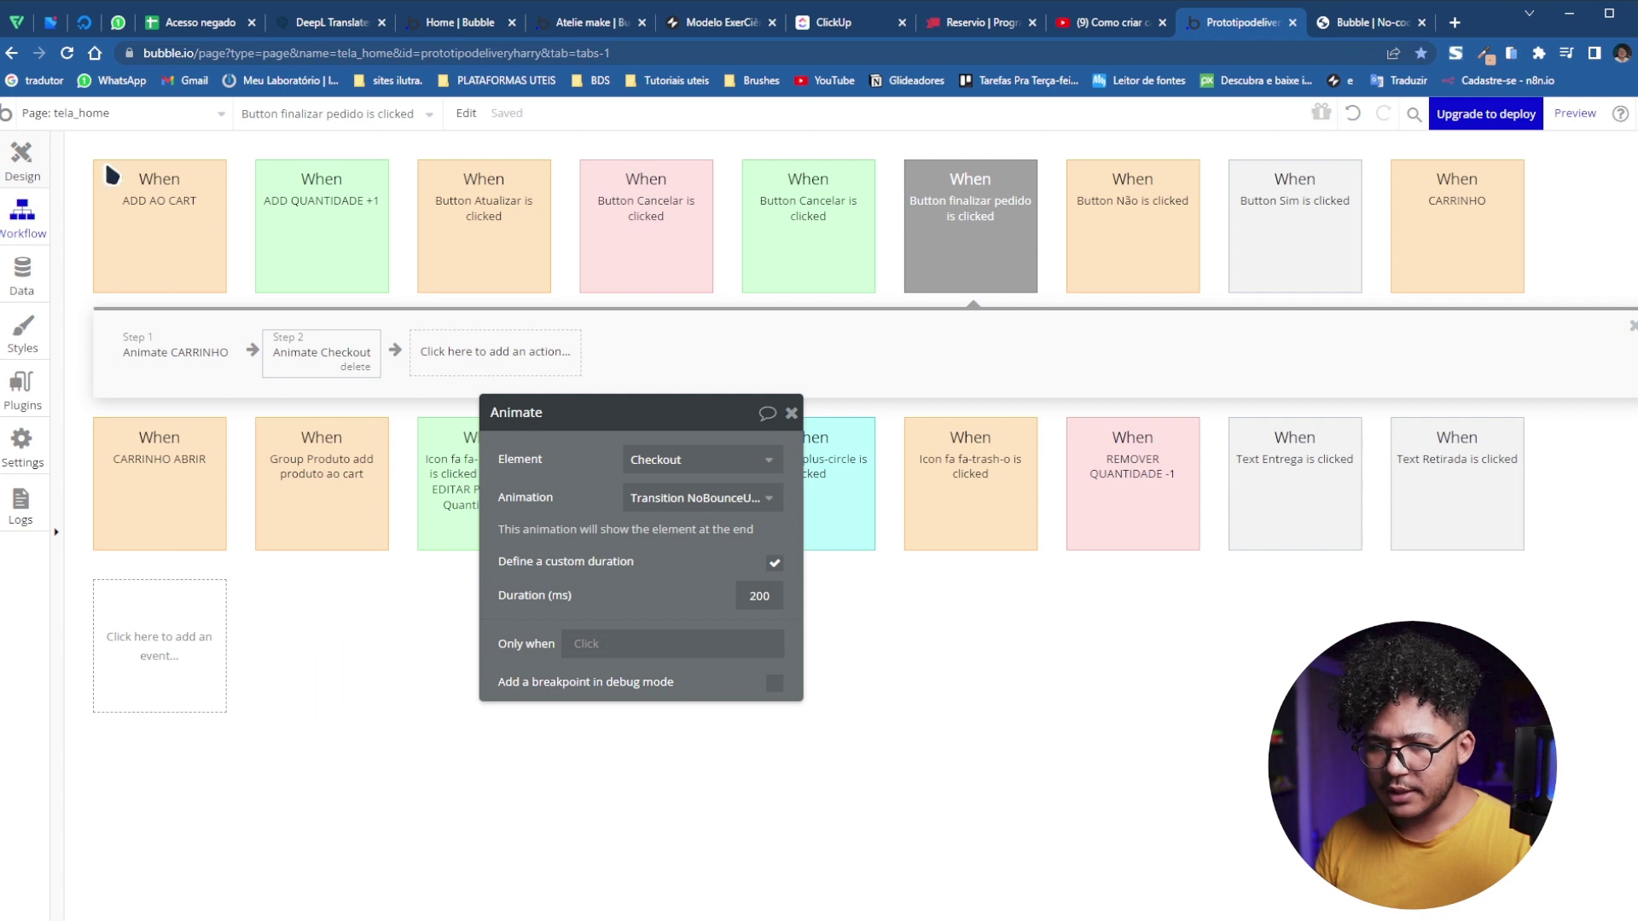
left_click(1362, 29)
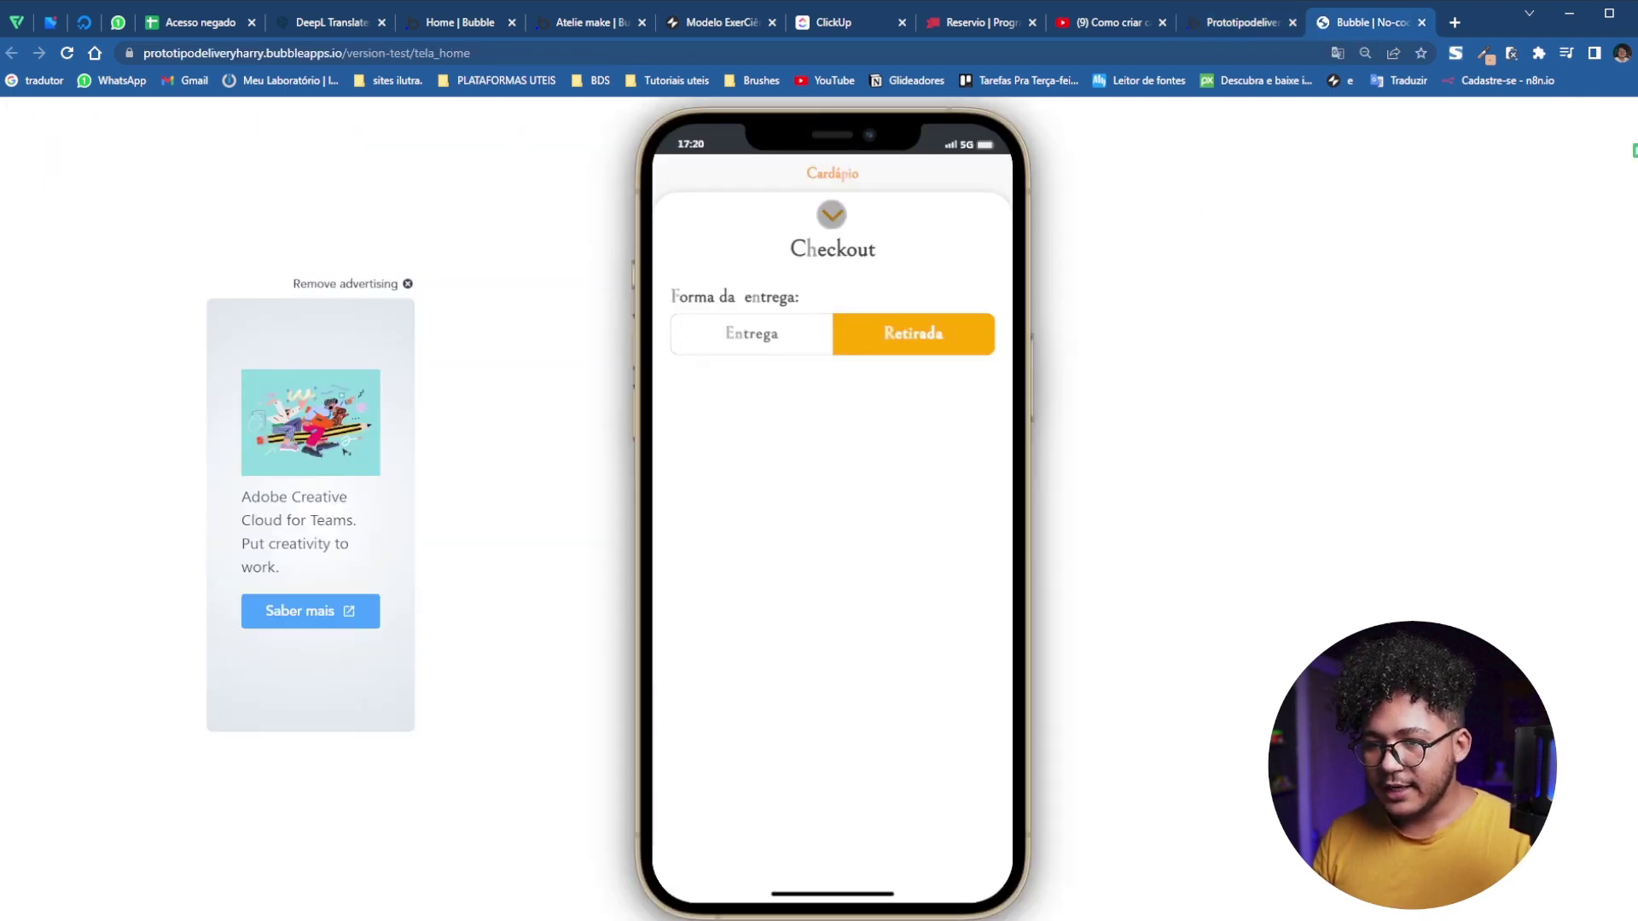
left_click(1255, 23)
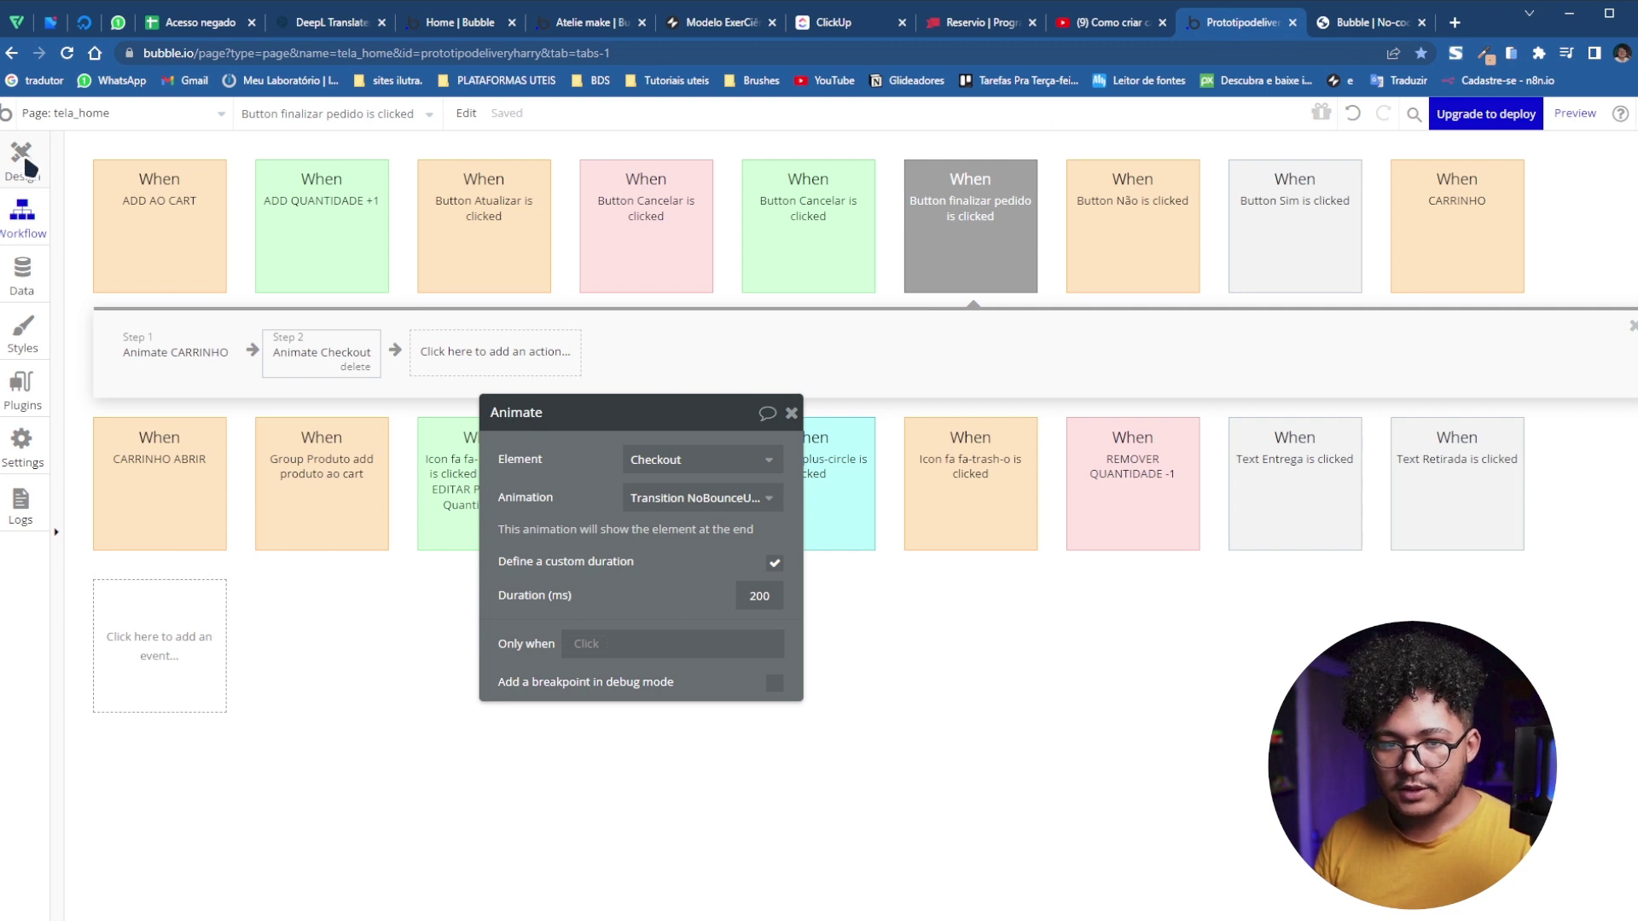
In the page design, make the Checkout group not visible on page load
left_click(21, 158)
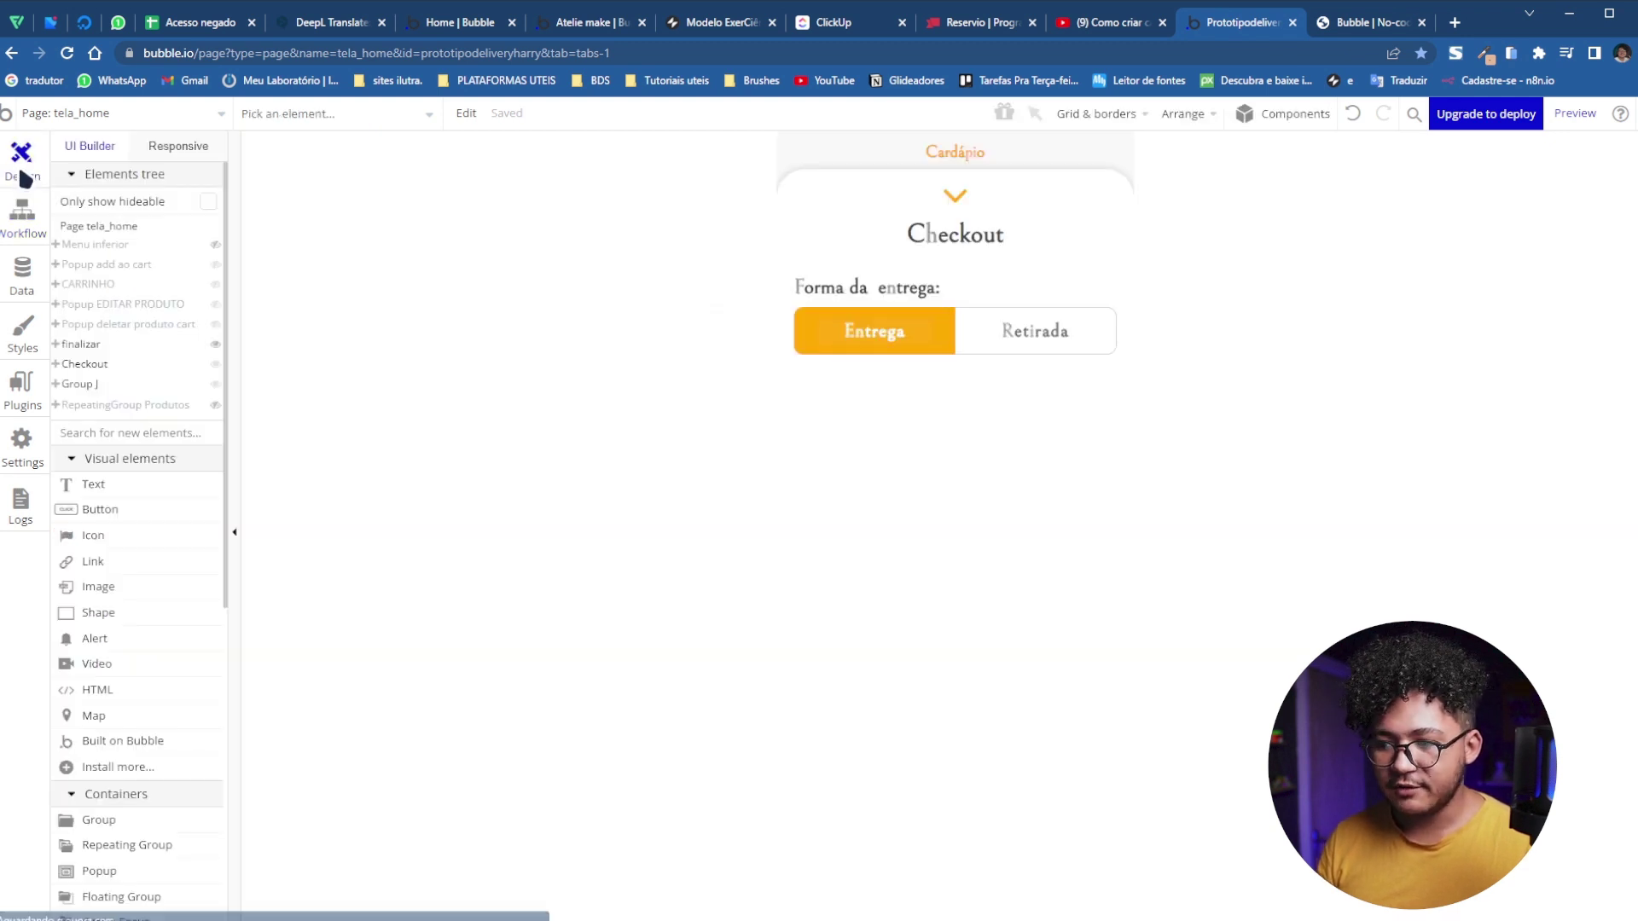
double_click(998, 570)
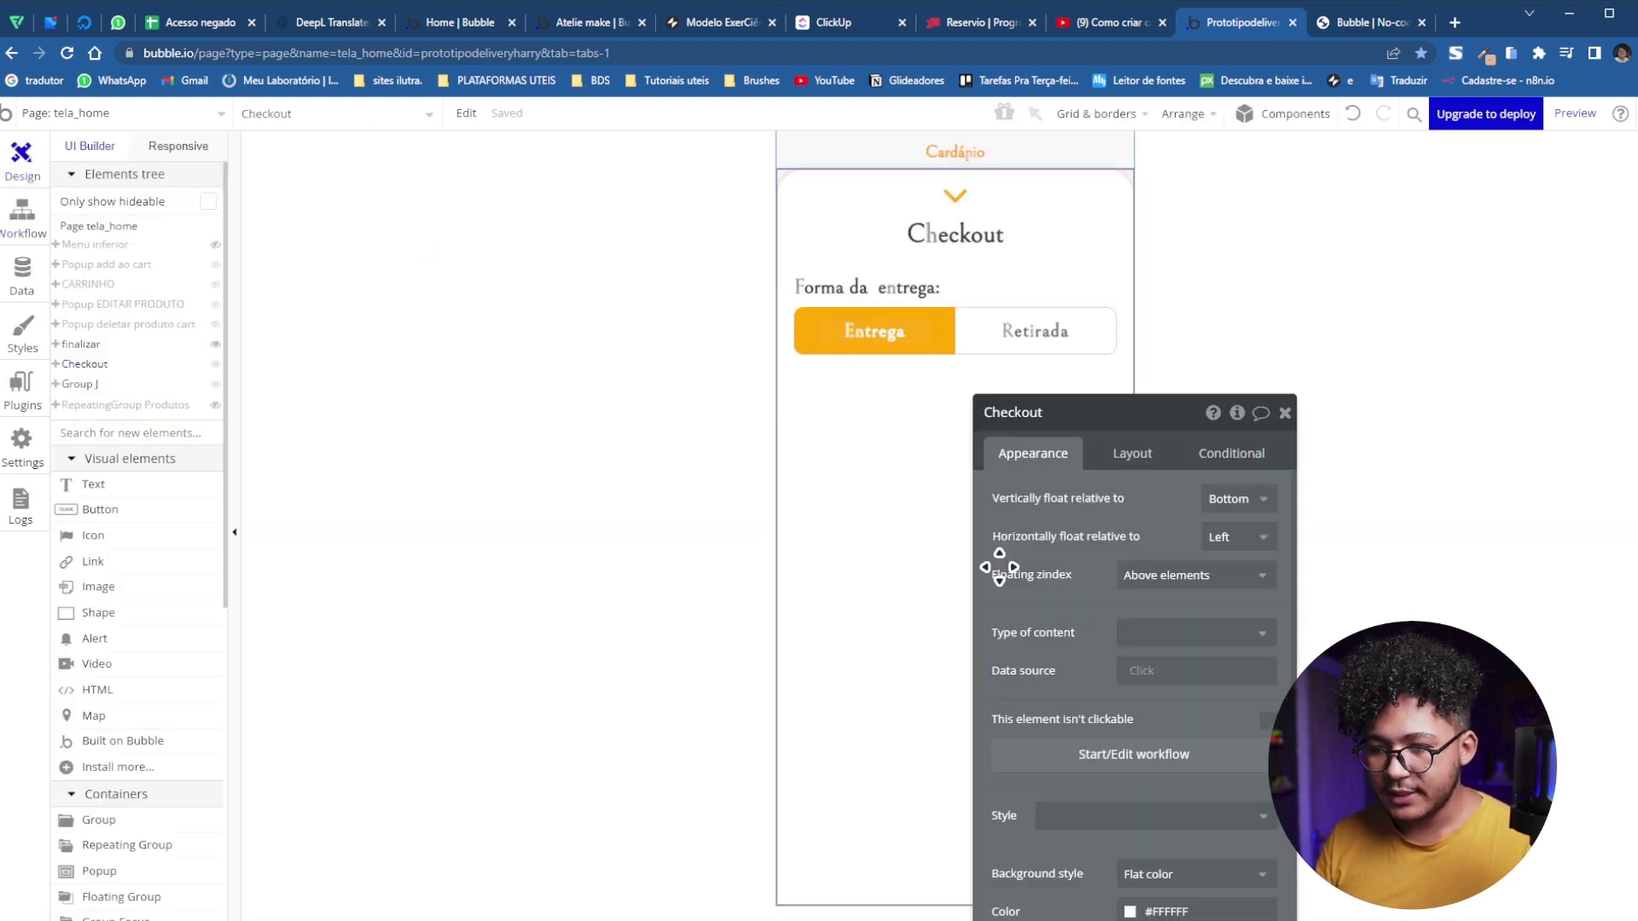
left_click_drag(670, 404, 672, 404)
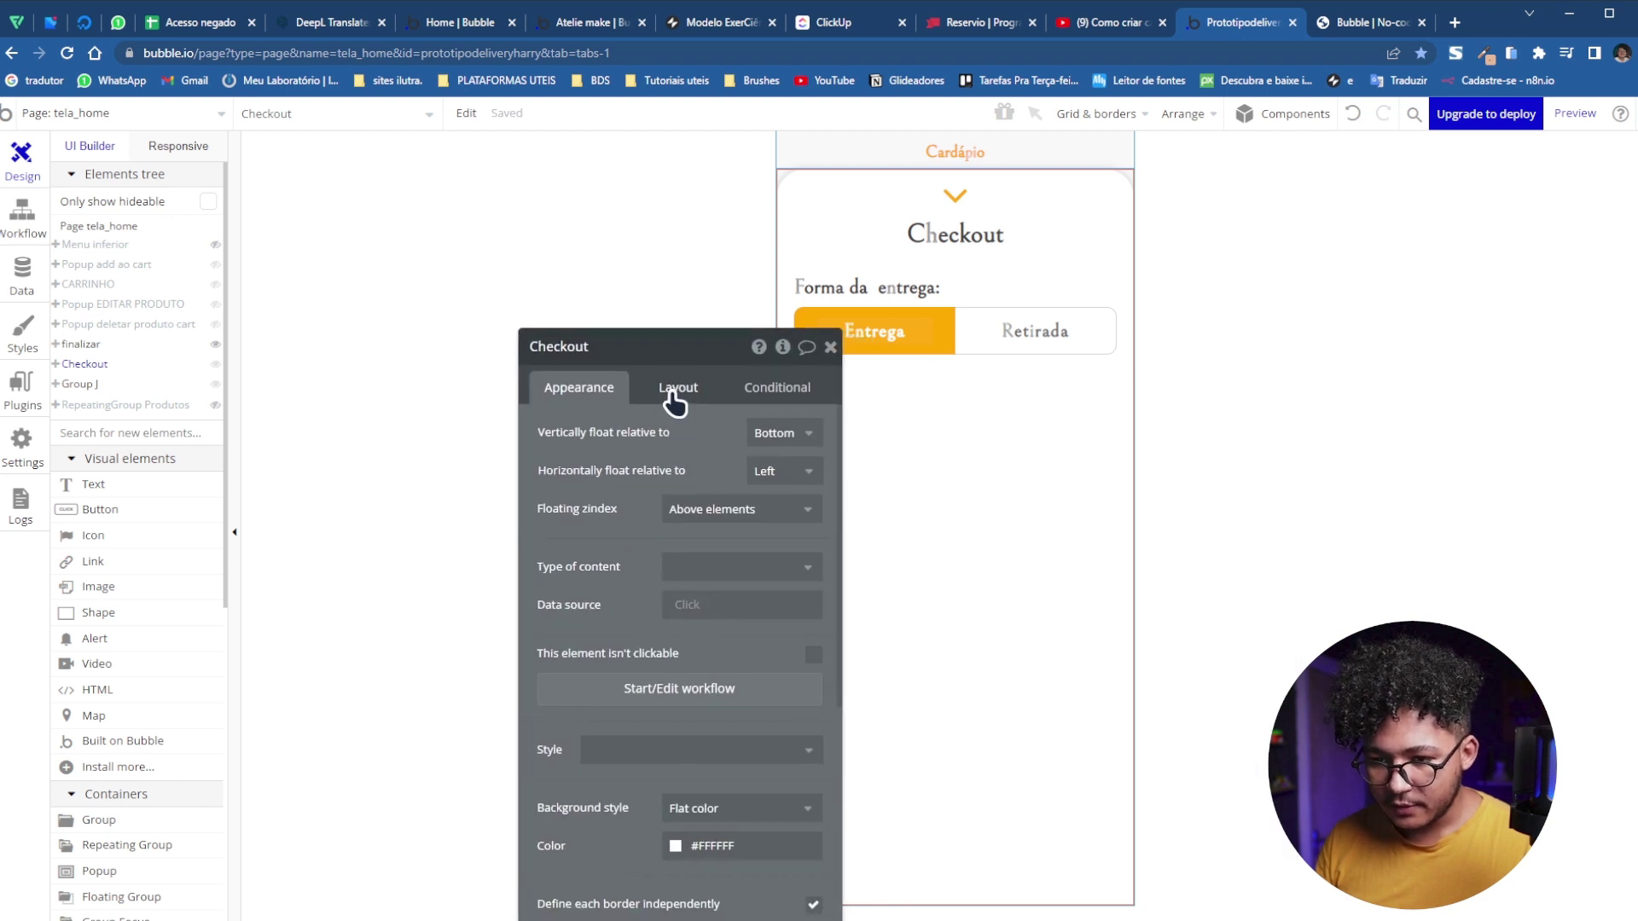
left_click(674, 399)
left_click(813, 554)
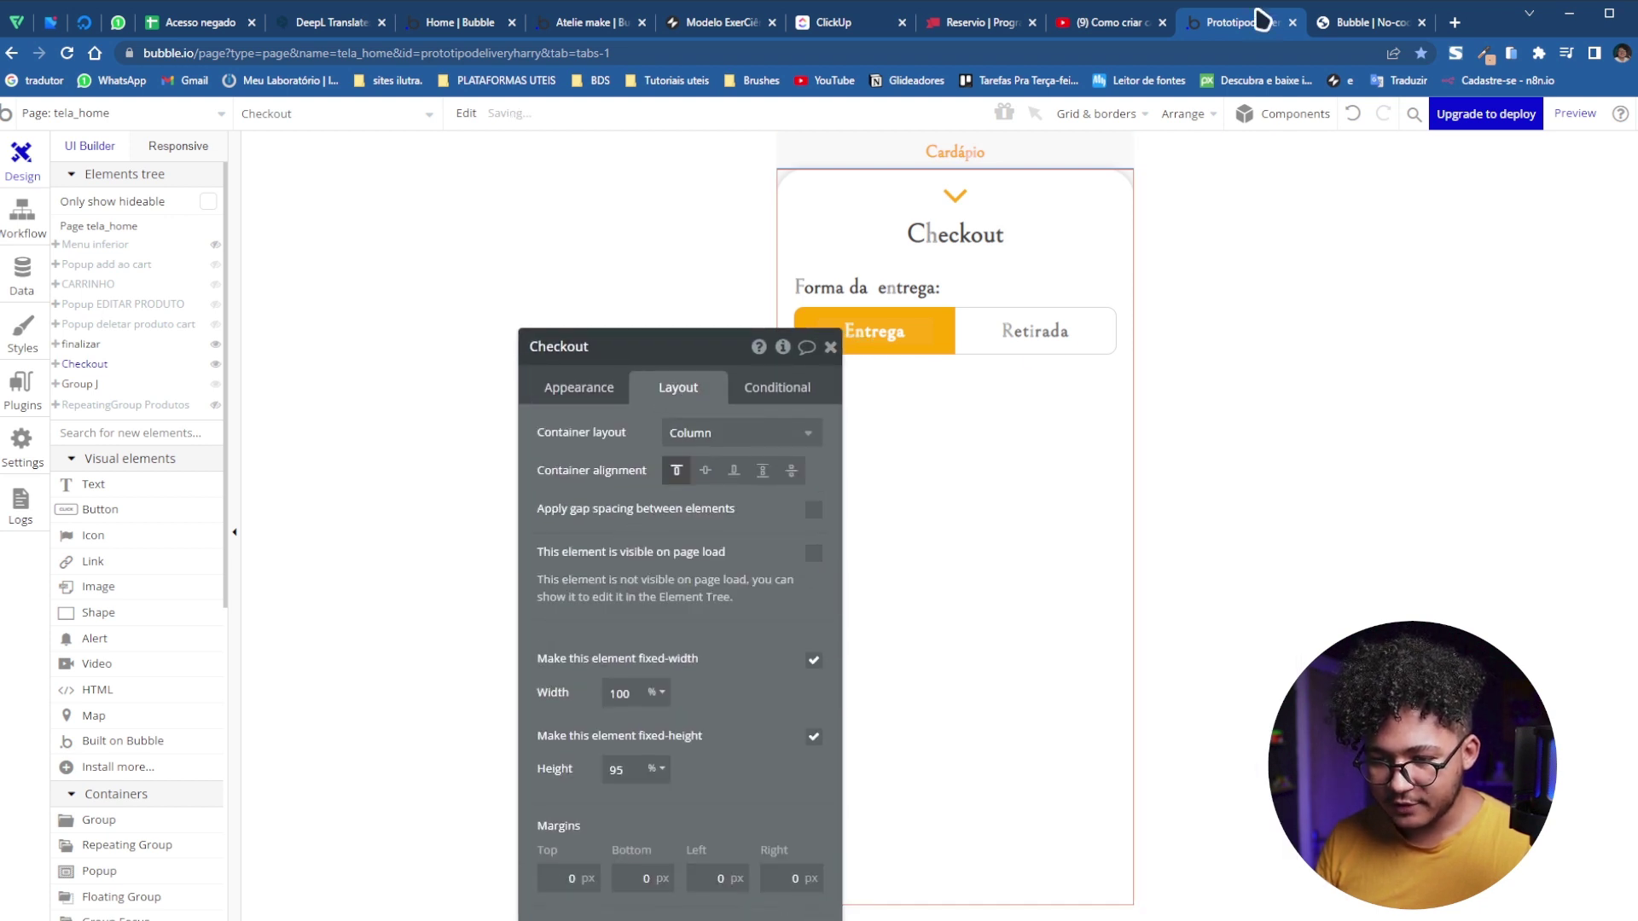
Refresh the app preview to the latest version, open the cart and continue to the checkout
key("ctrl+Tab")
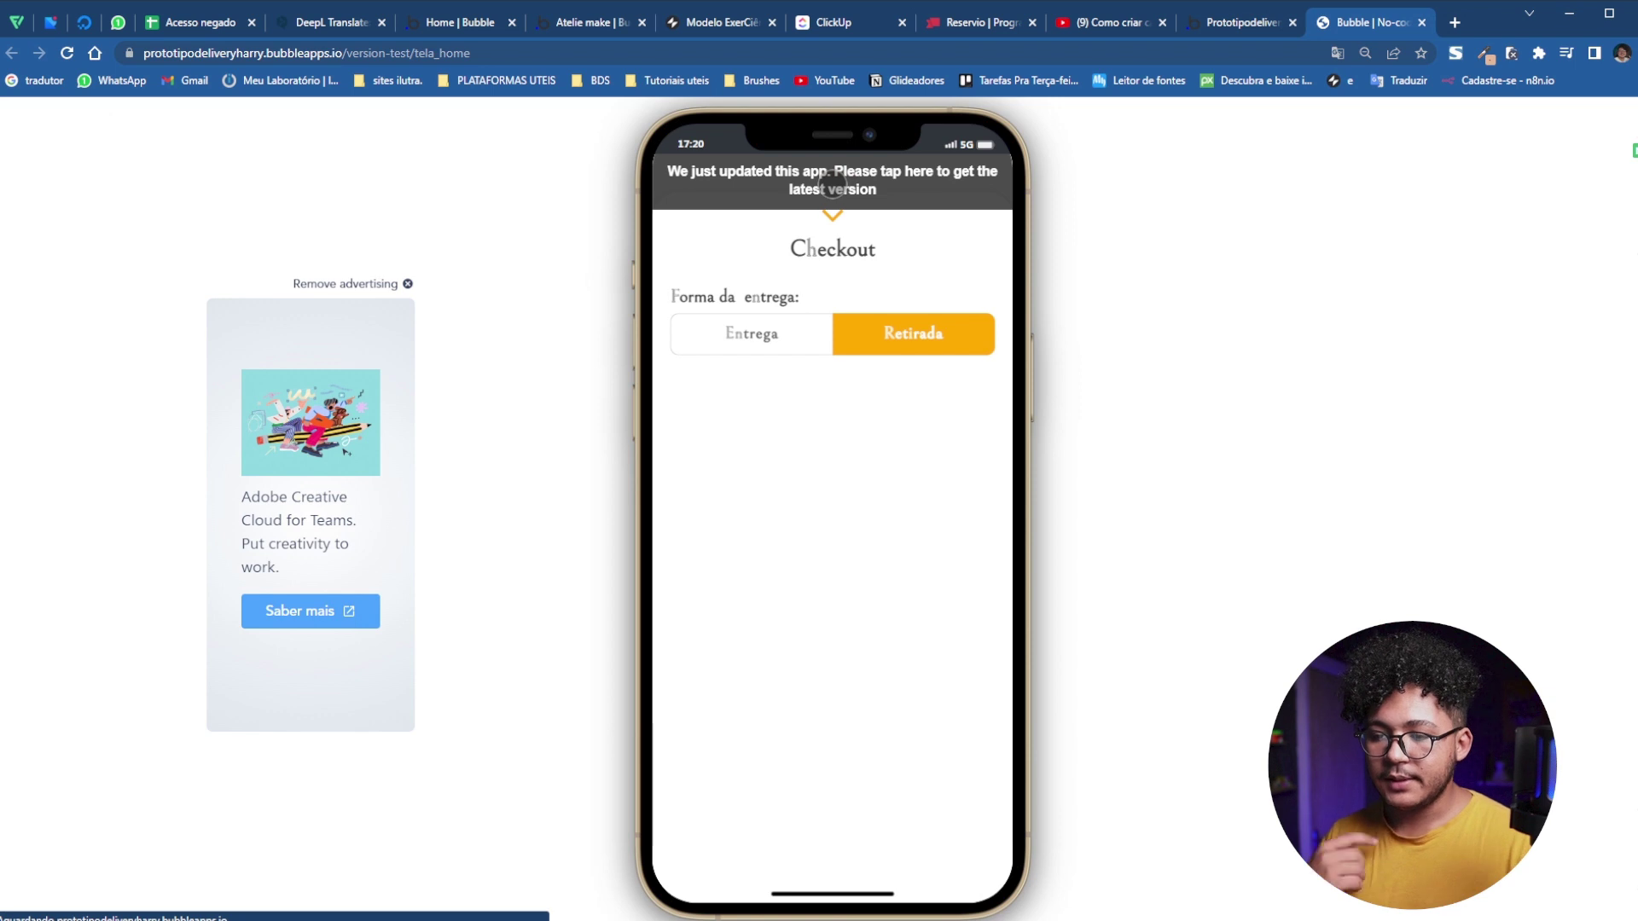
left_click(832, 184)
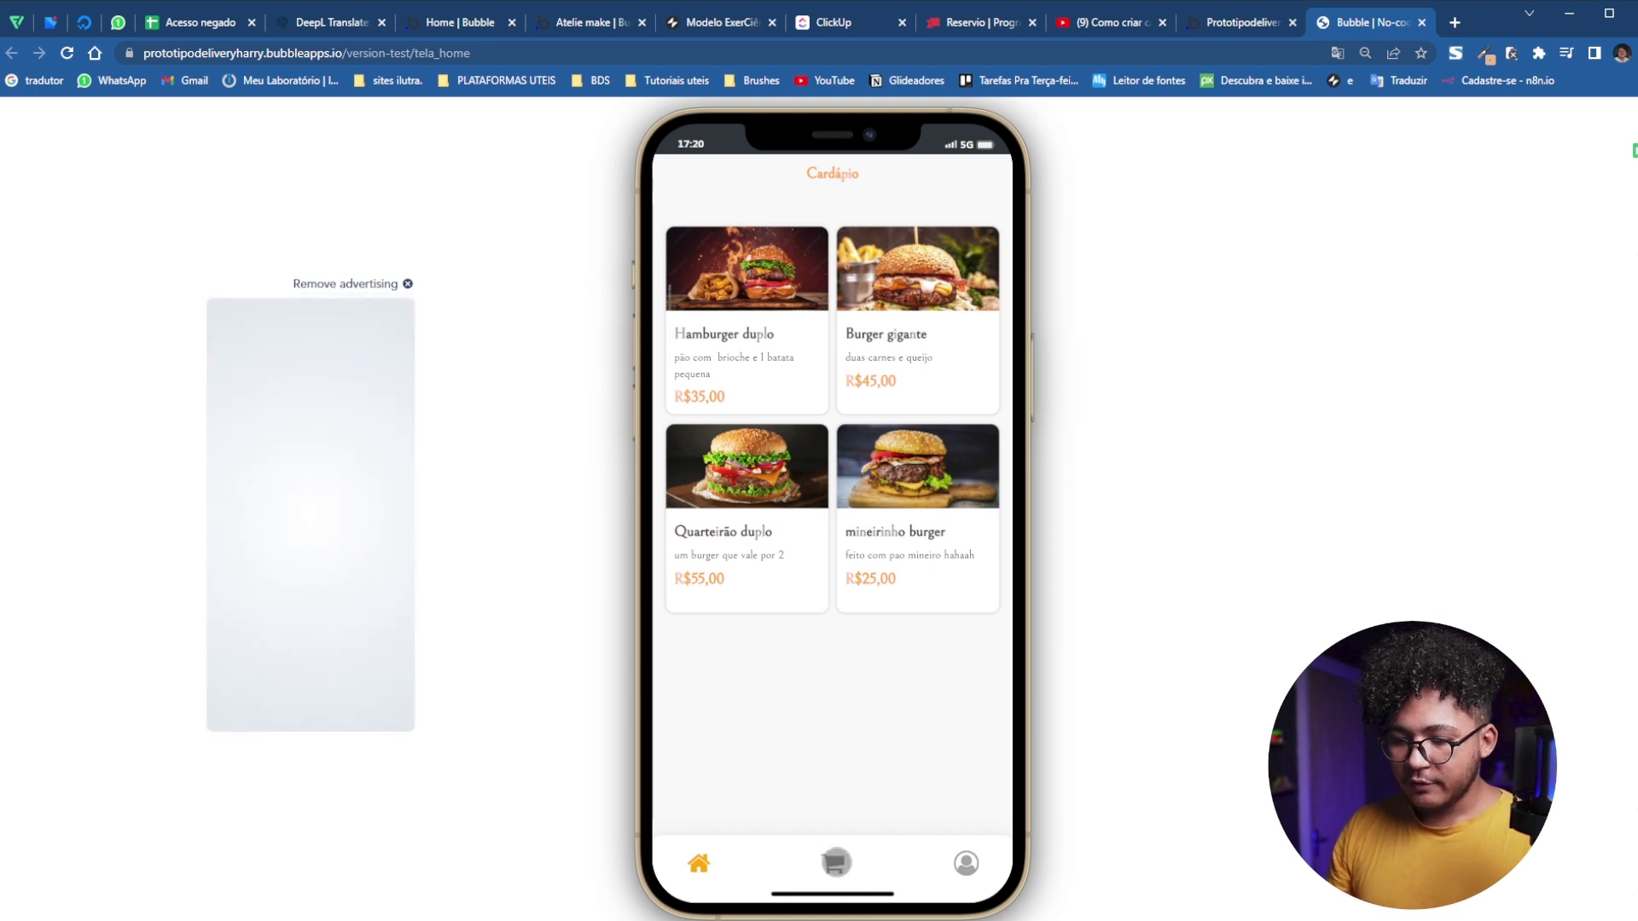
left_click(835, 862)
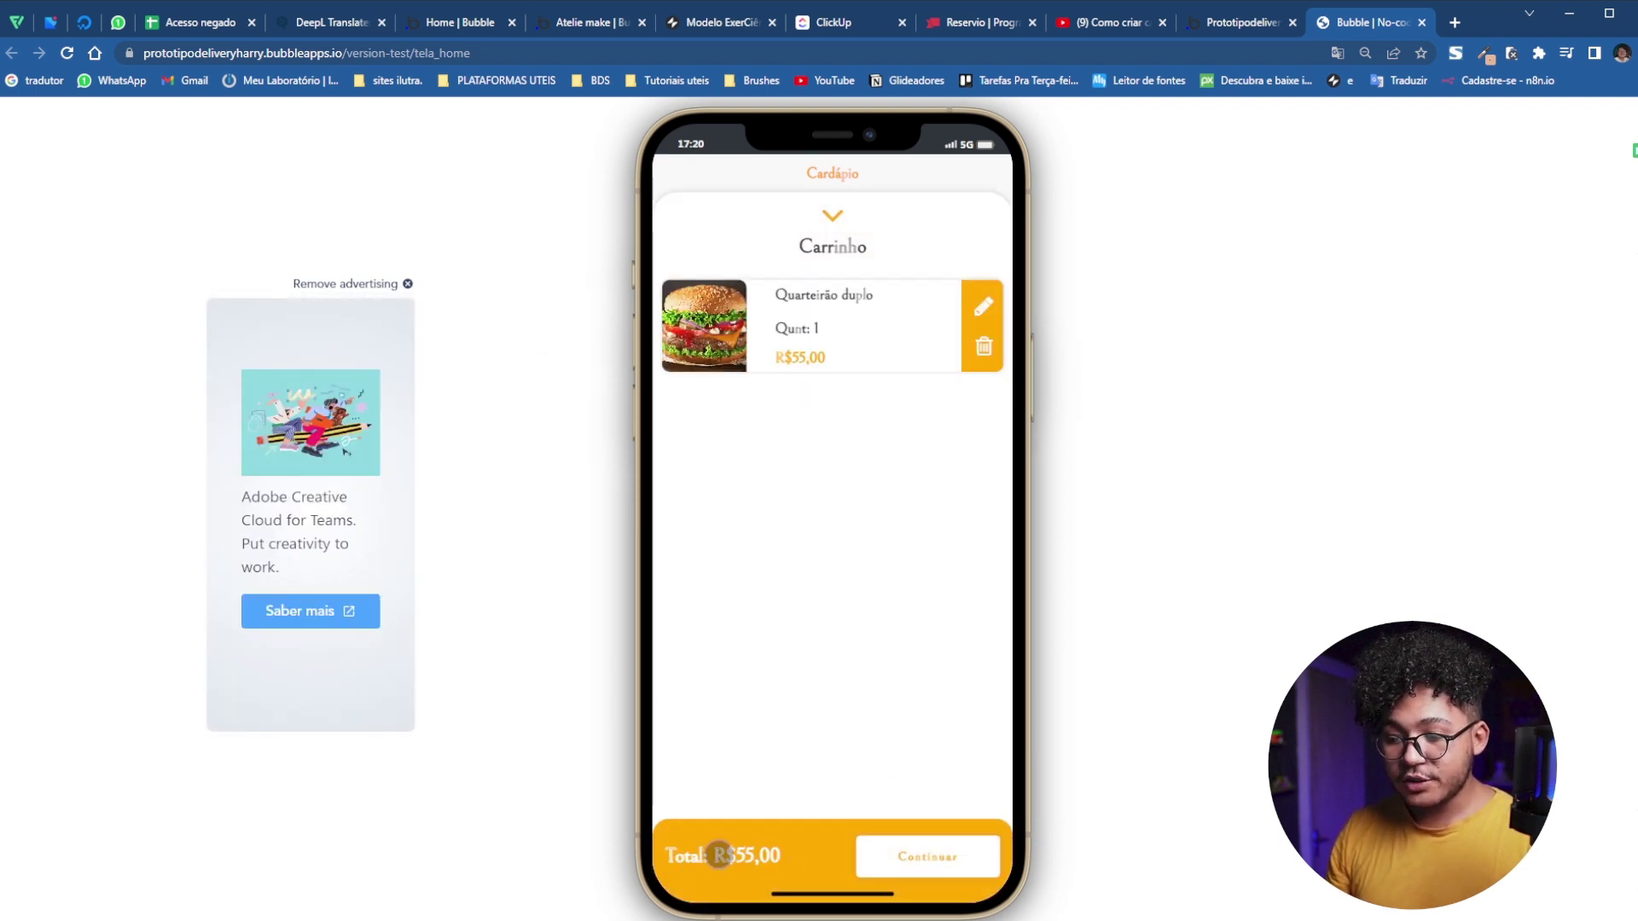
left_click(903, 857)
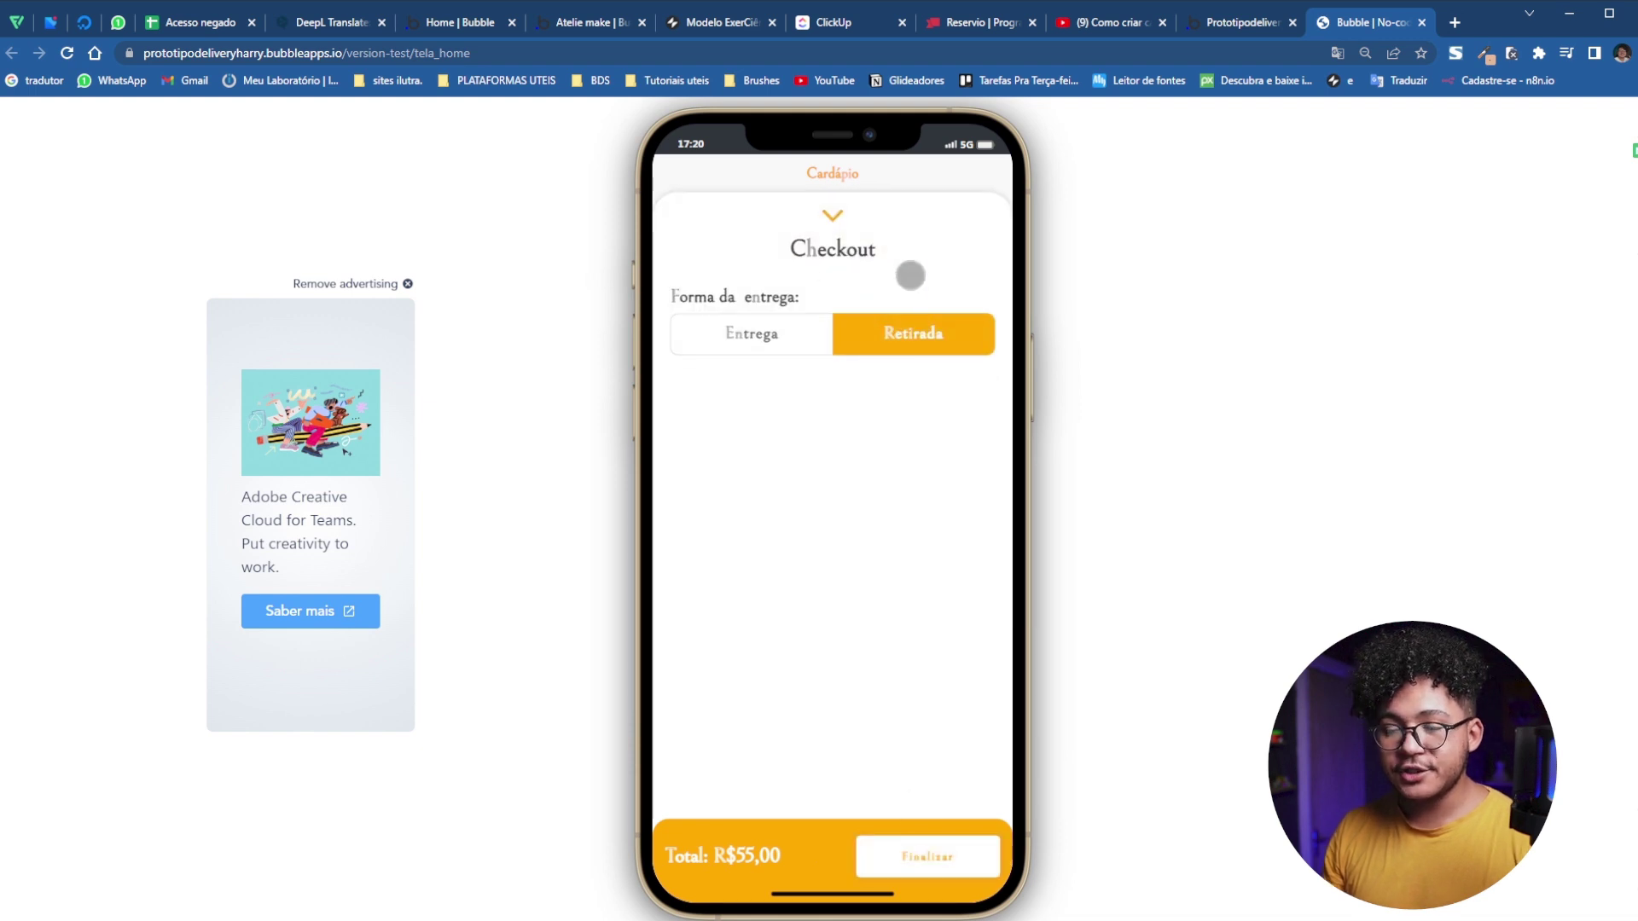
Test the Finalizar button in the checkout preview to check its hover and pressed appearance
left_click(911, 866)
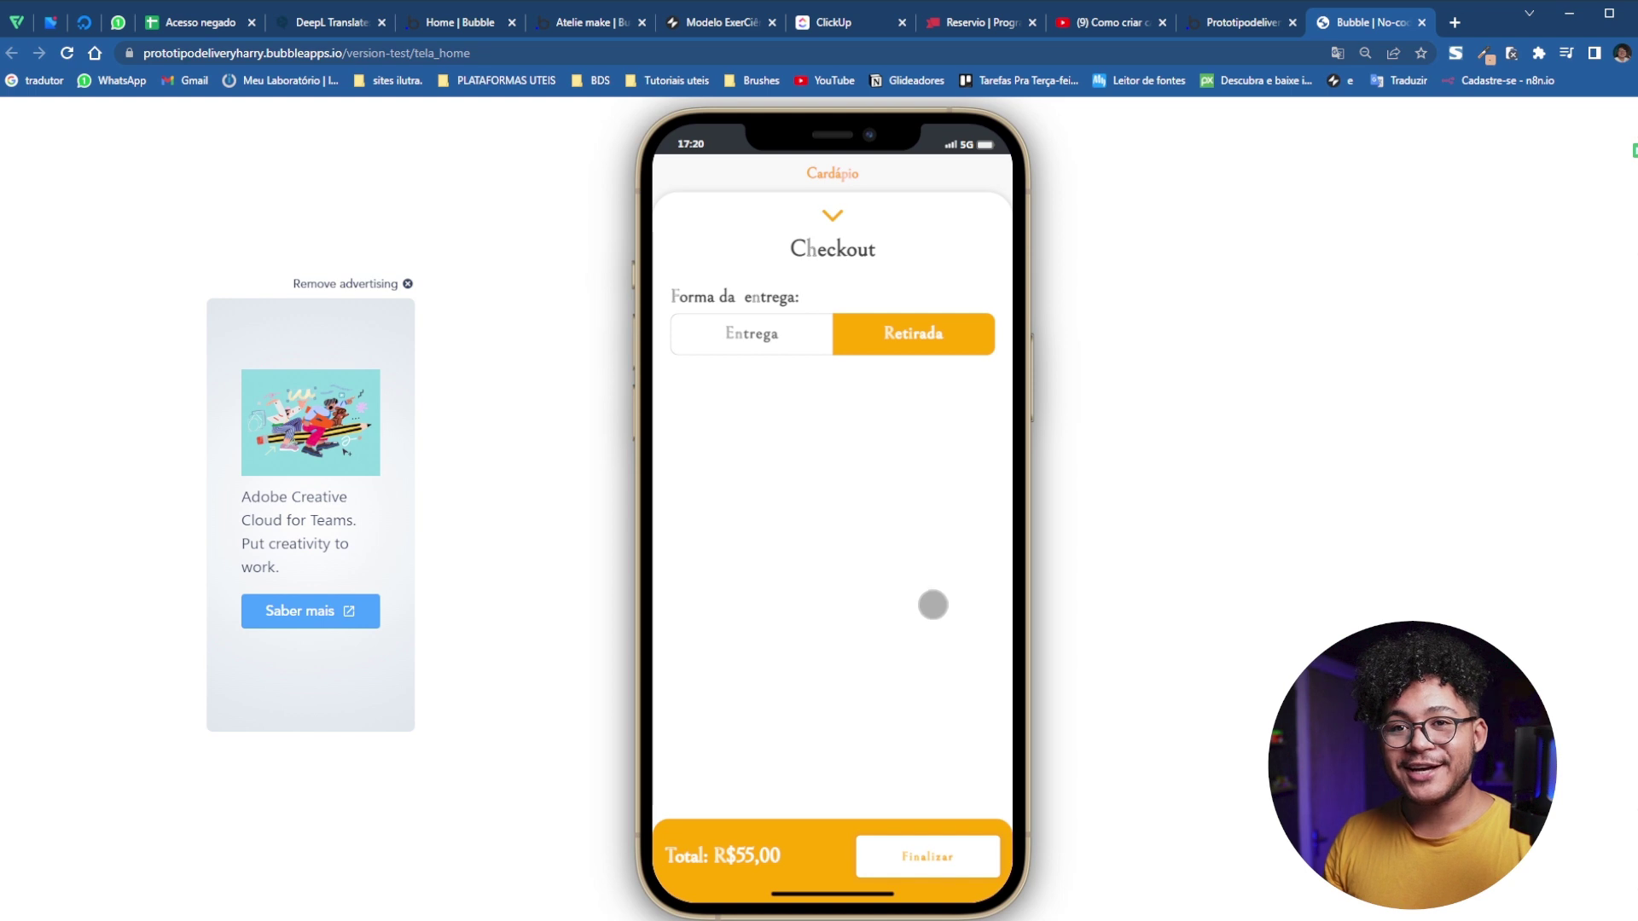
left_click(928, 853)
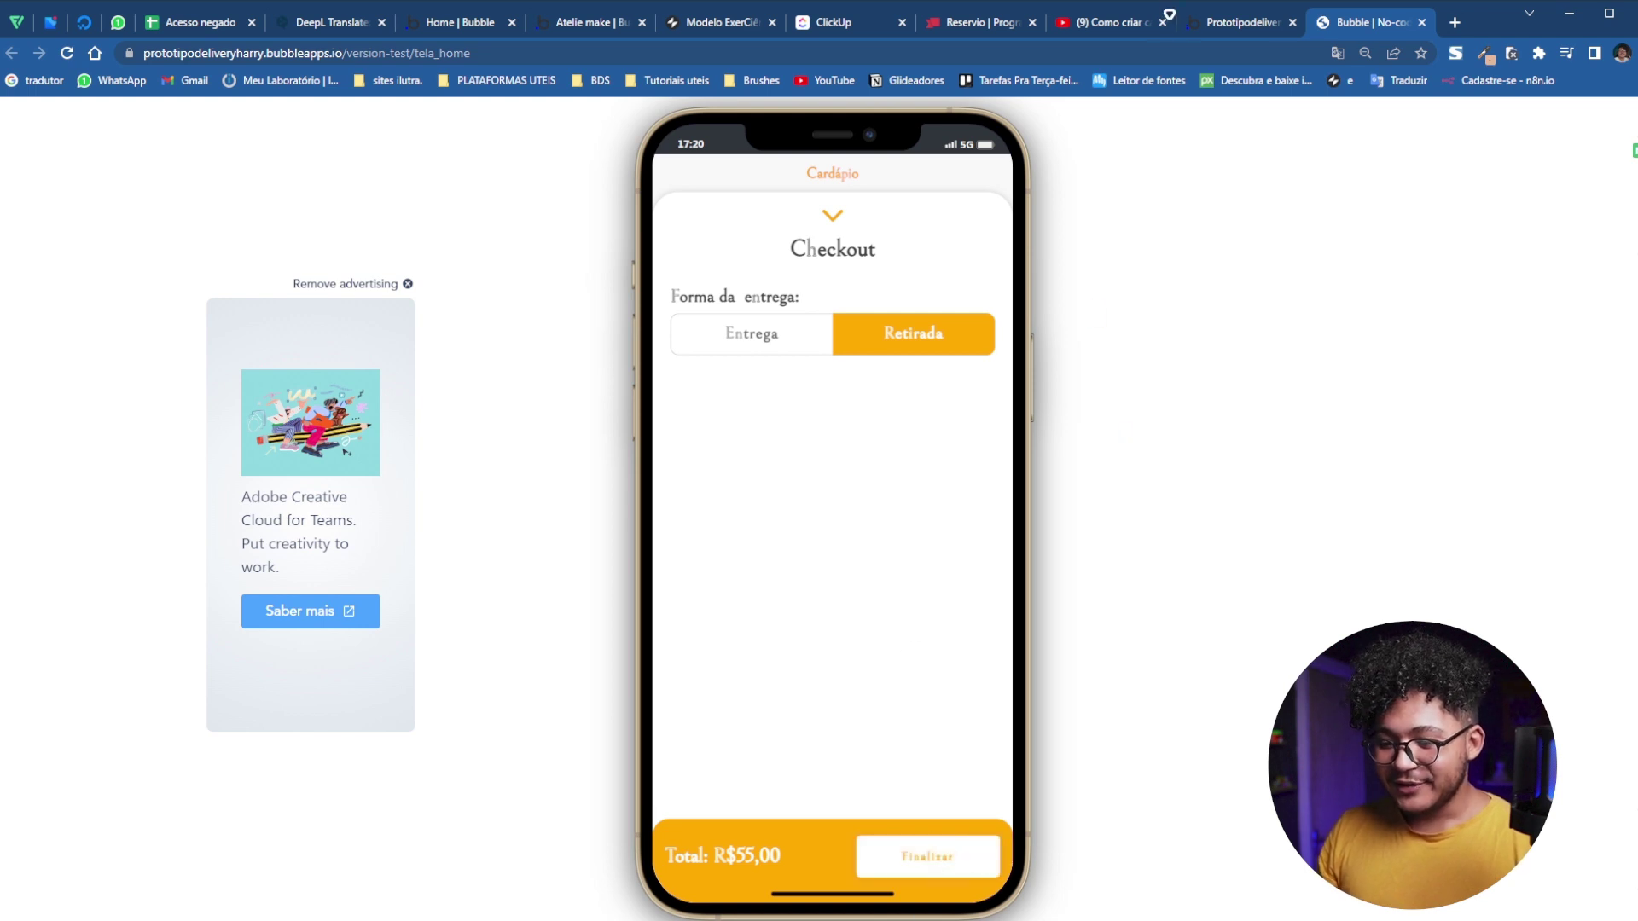
left_click(955, 858)
left_click(911, 835)
left_click(934, 857)
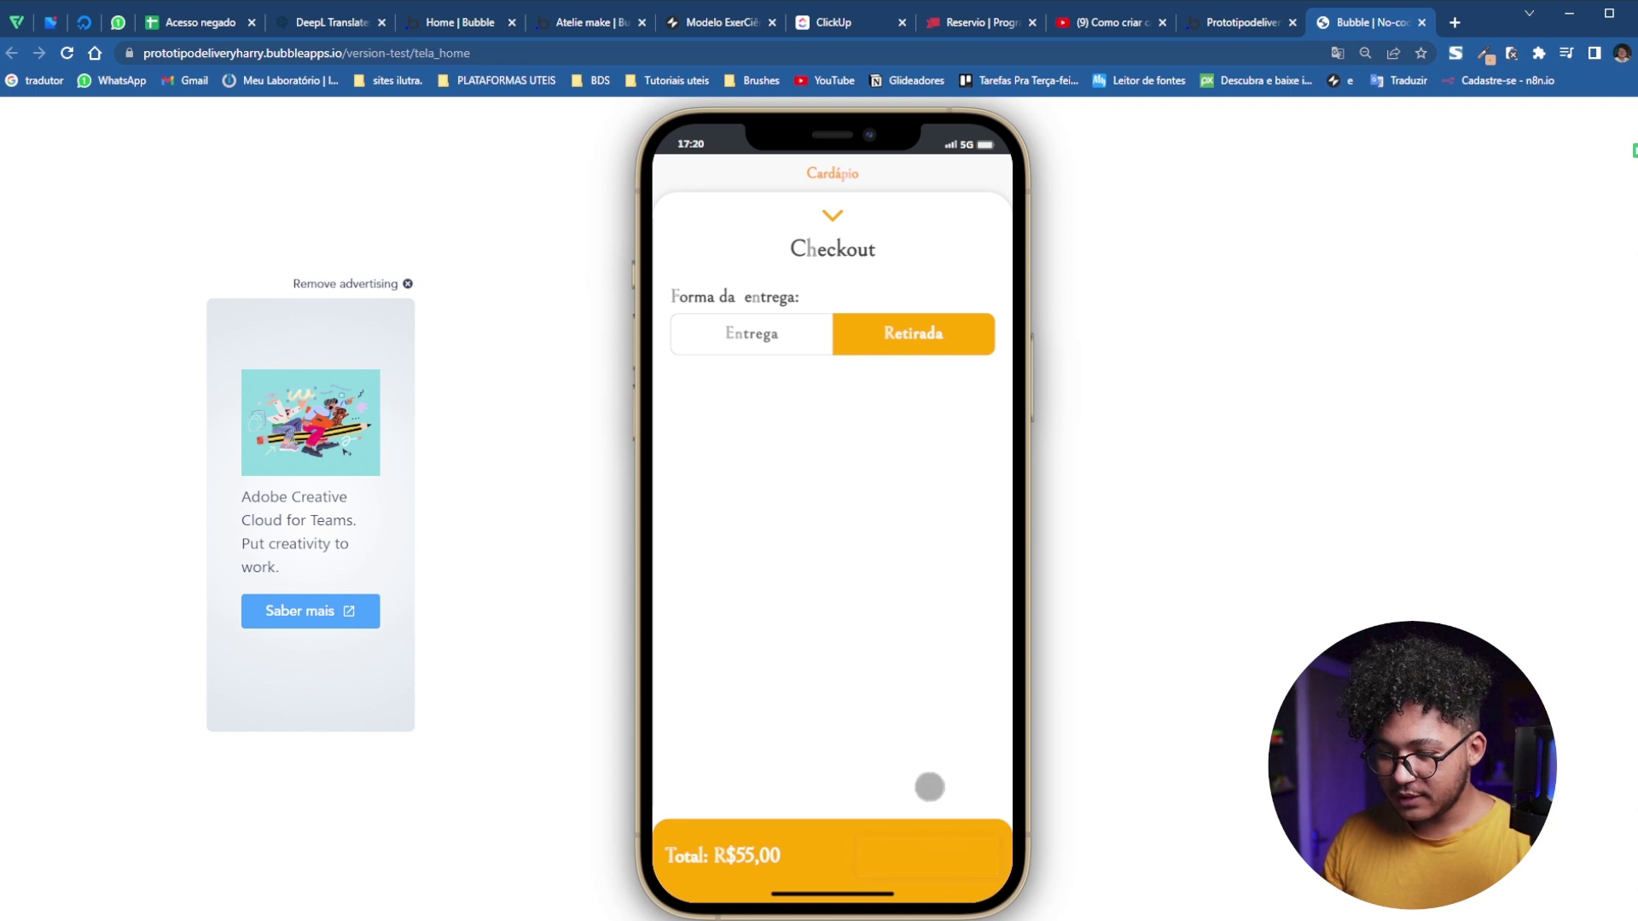
left_click(980, 870)
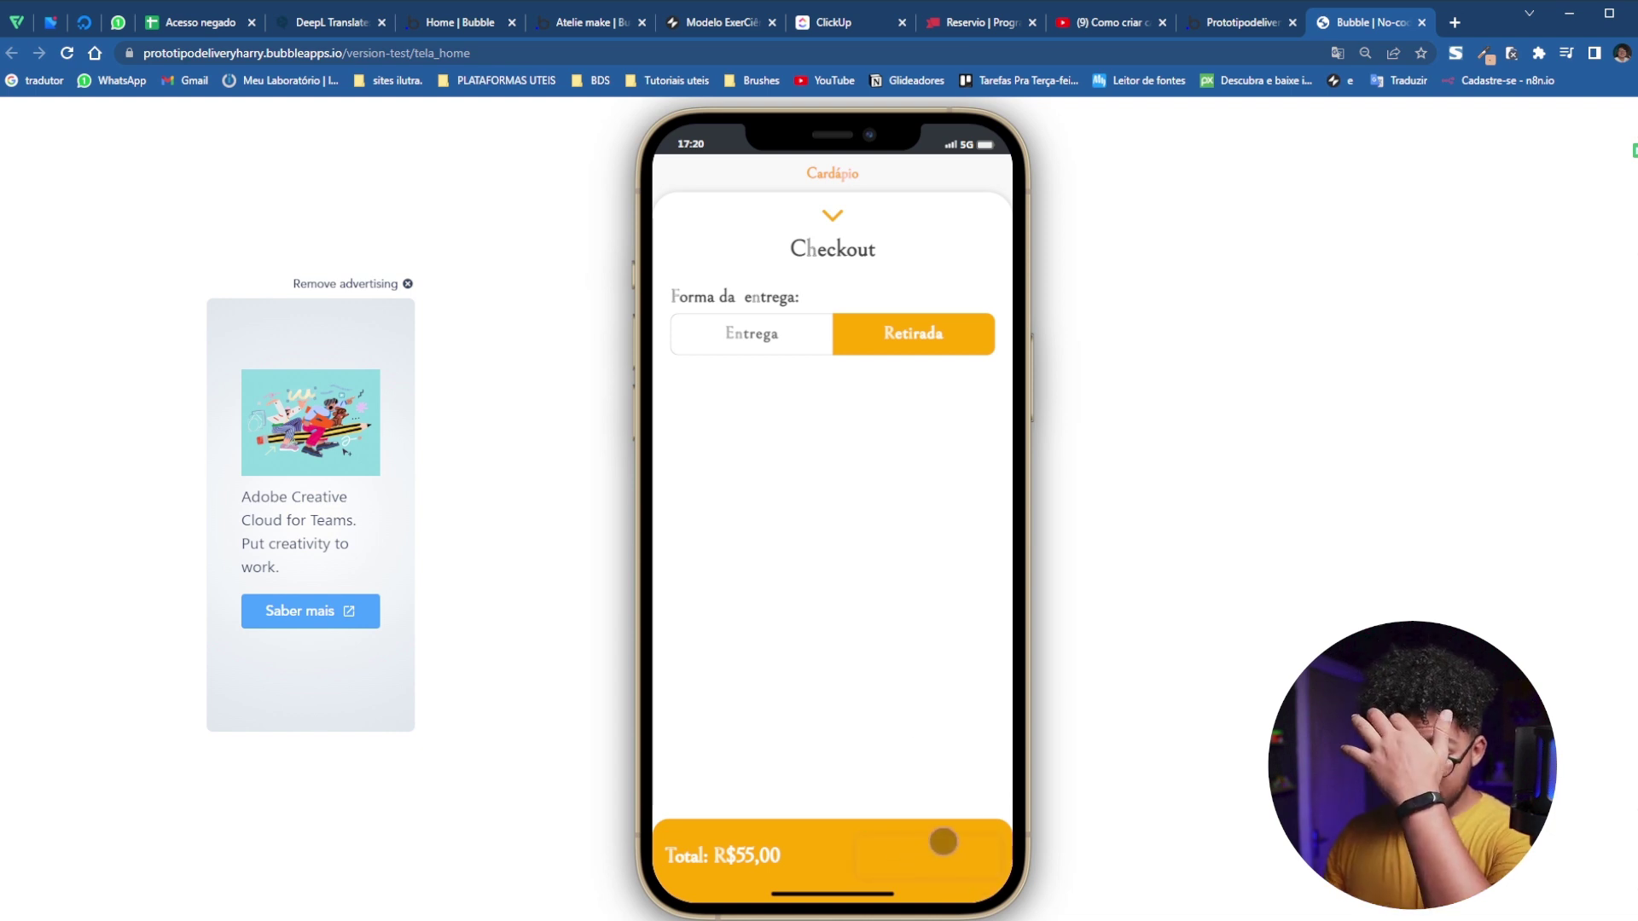
Hide the Checkout group in the editor, set the Button finalizar pedido's hover/pressed background color to #E0E0E0, and check the preview
left_click(1249, 25)
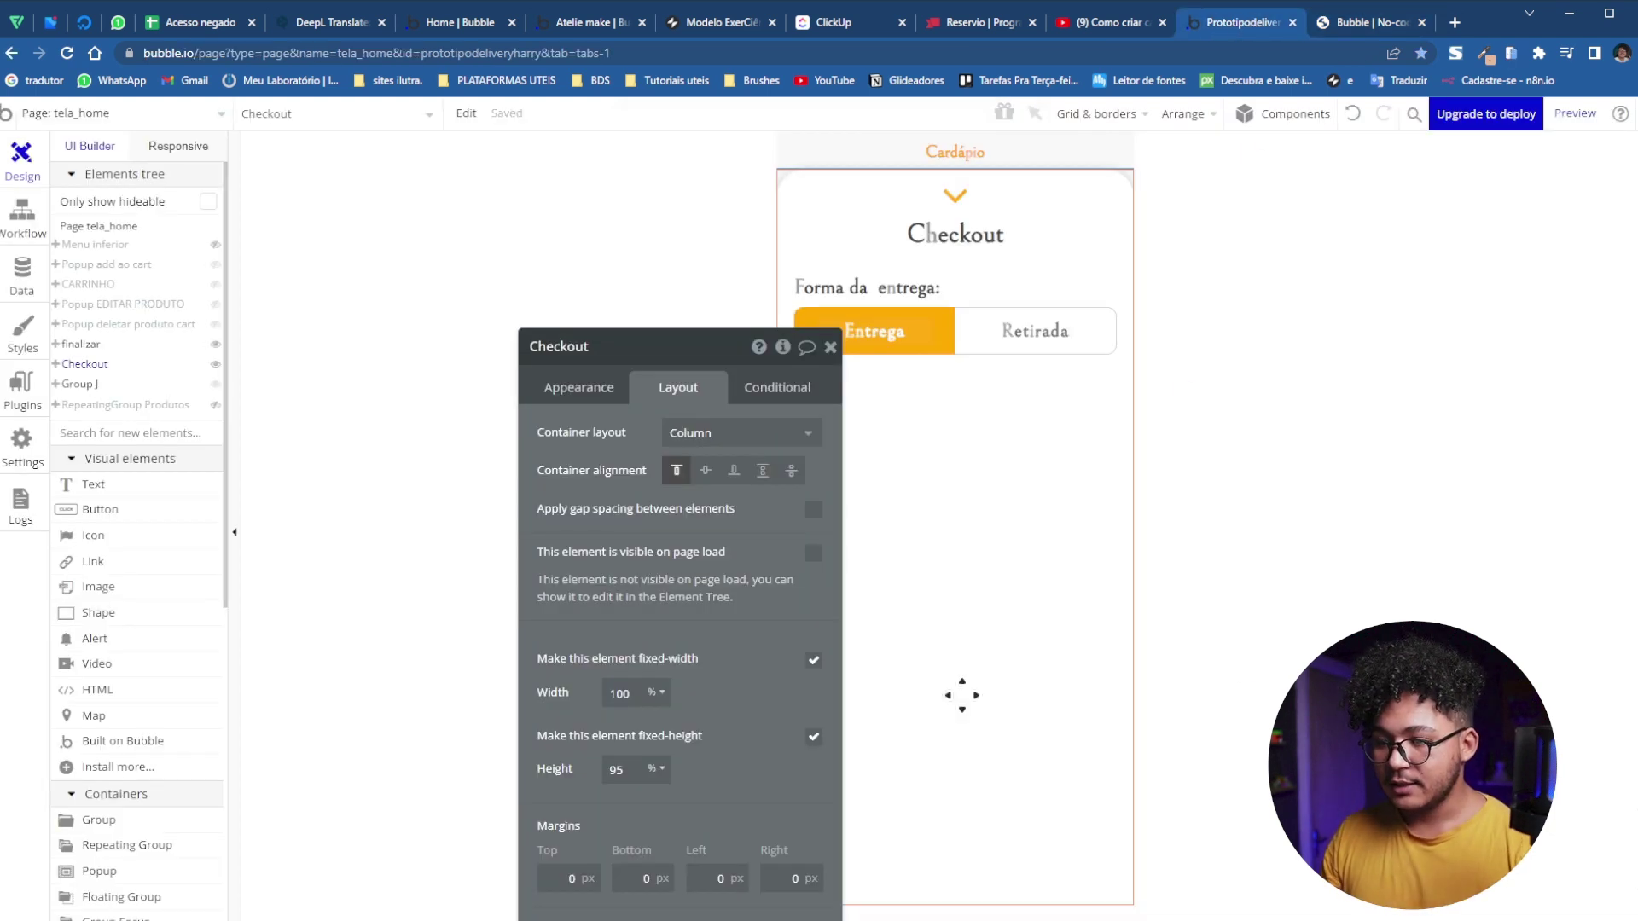
left_click(214, 365)
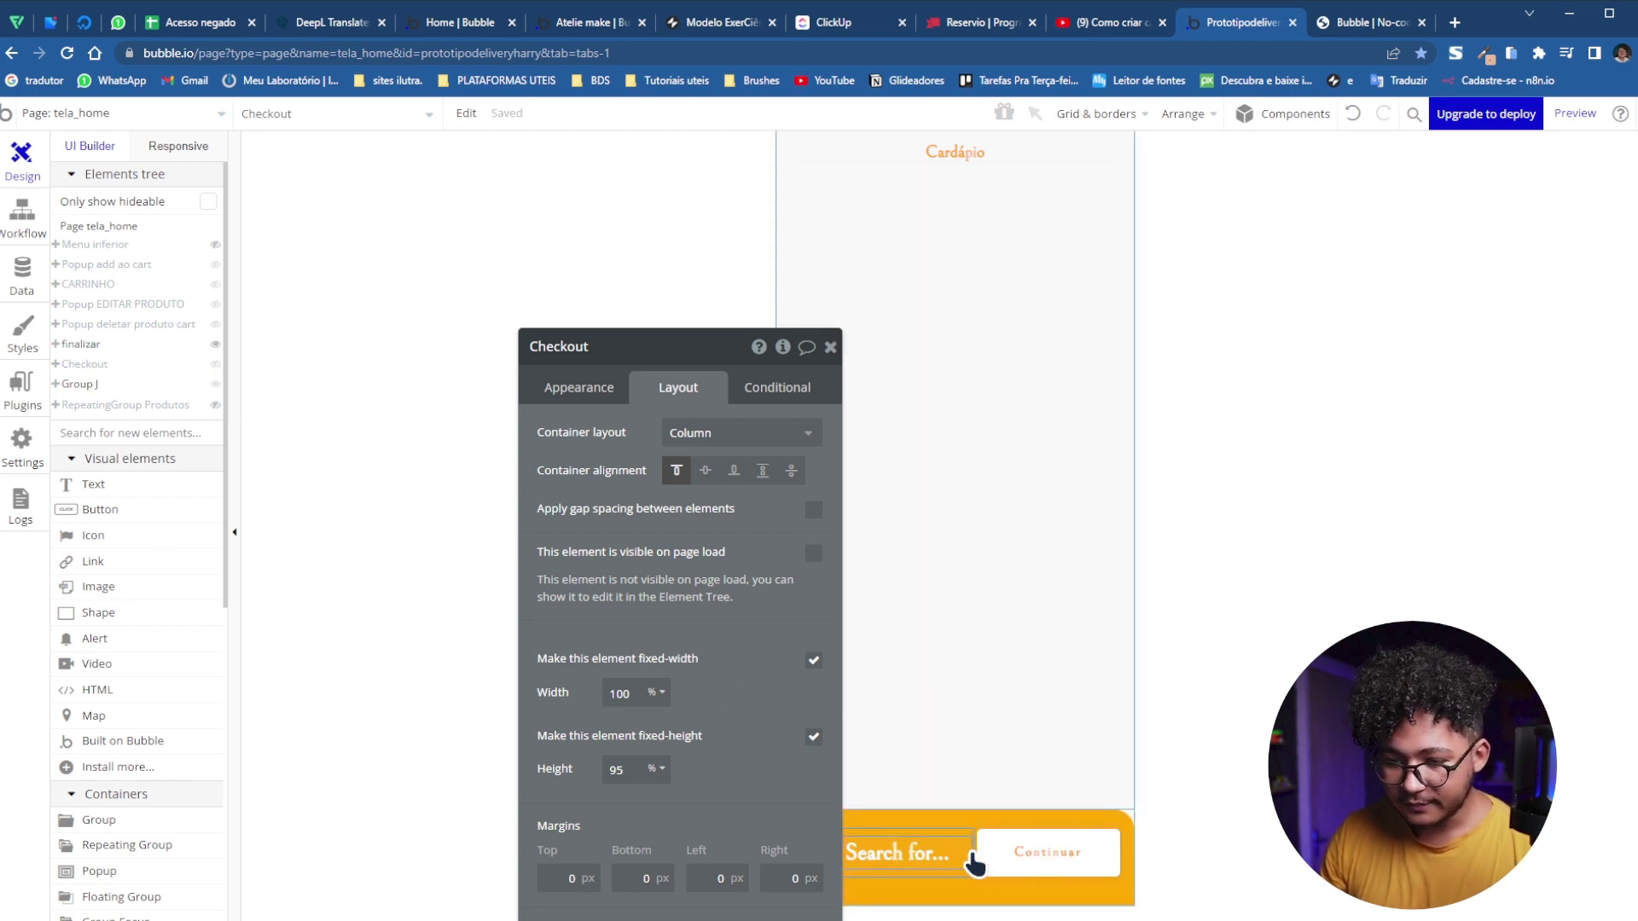
double_click(986, 867)
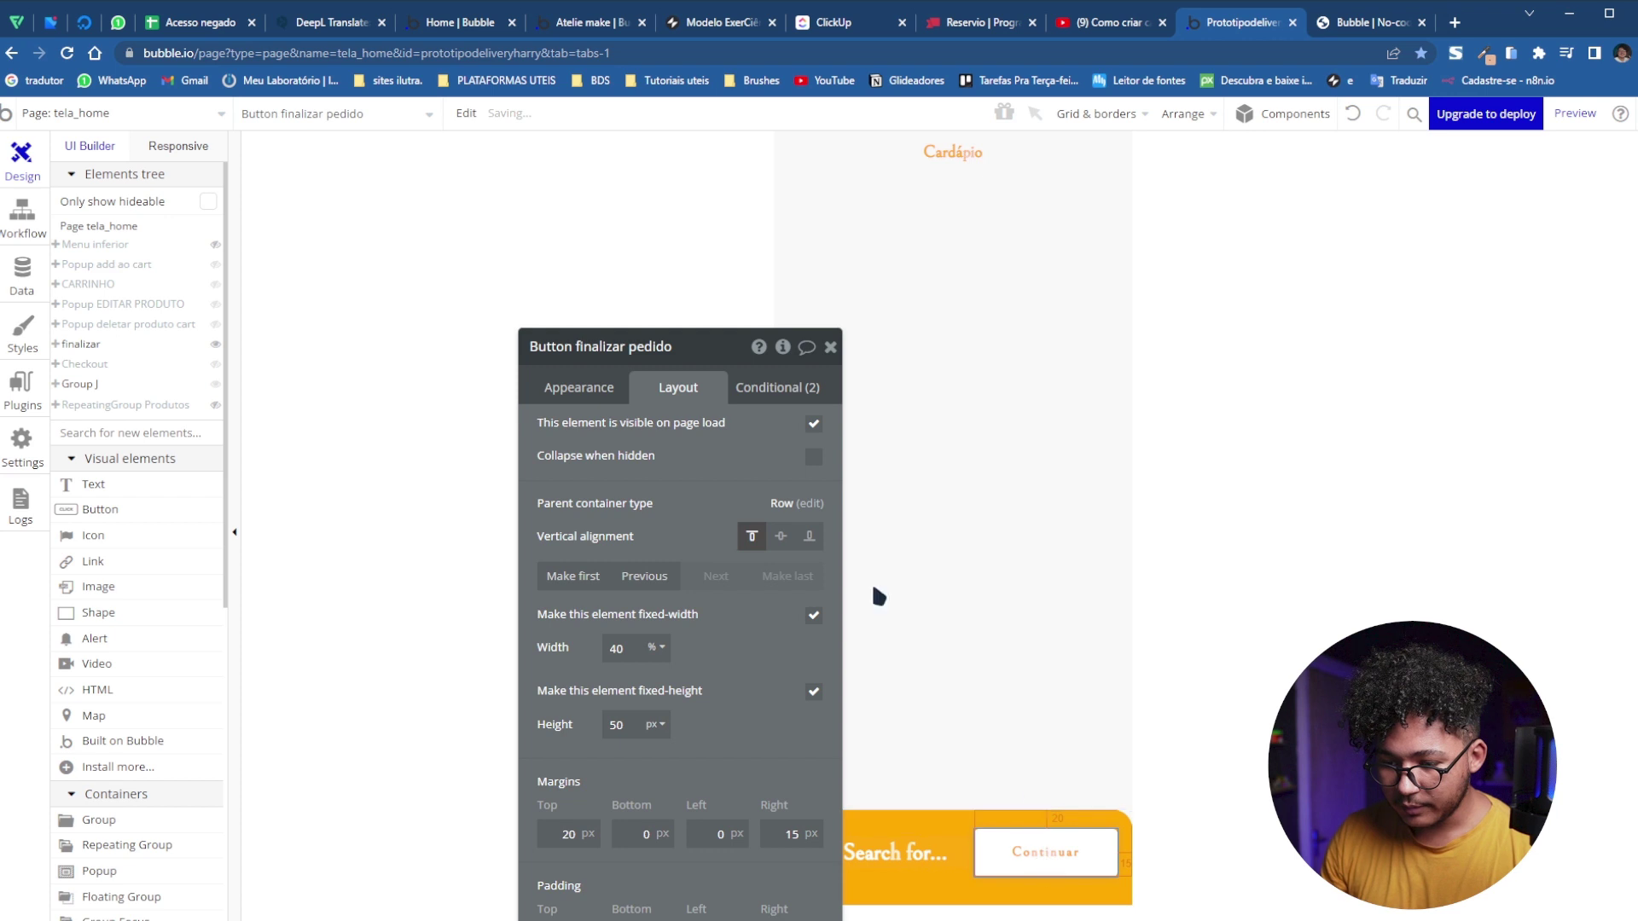
left_click(777, 388)
left_click_drag(582, 542, 466, 478)
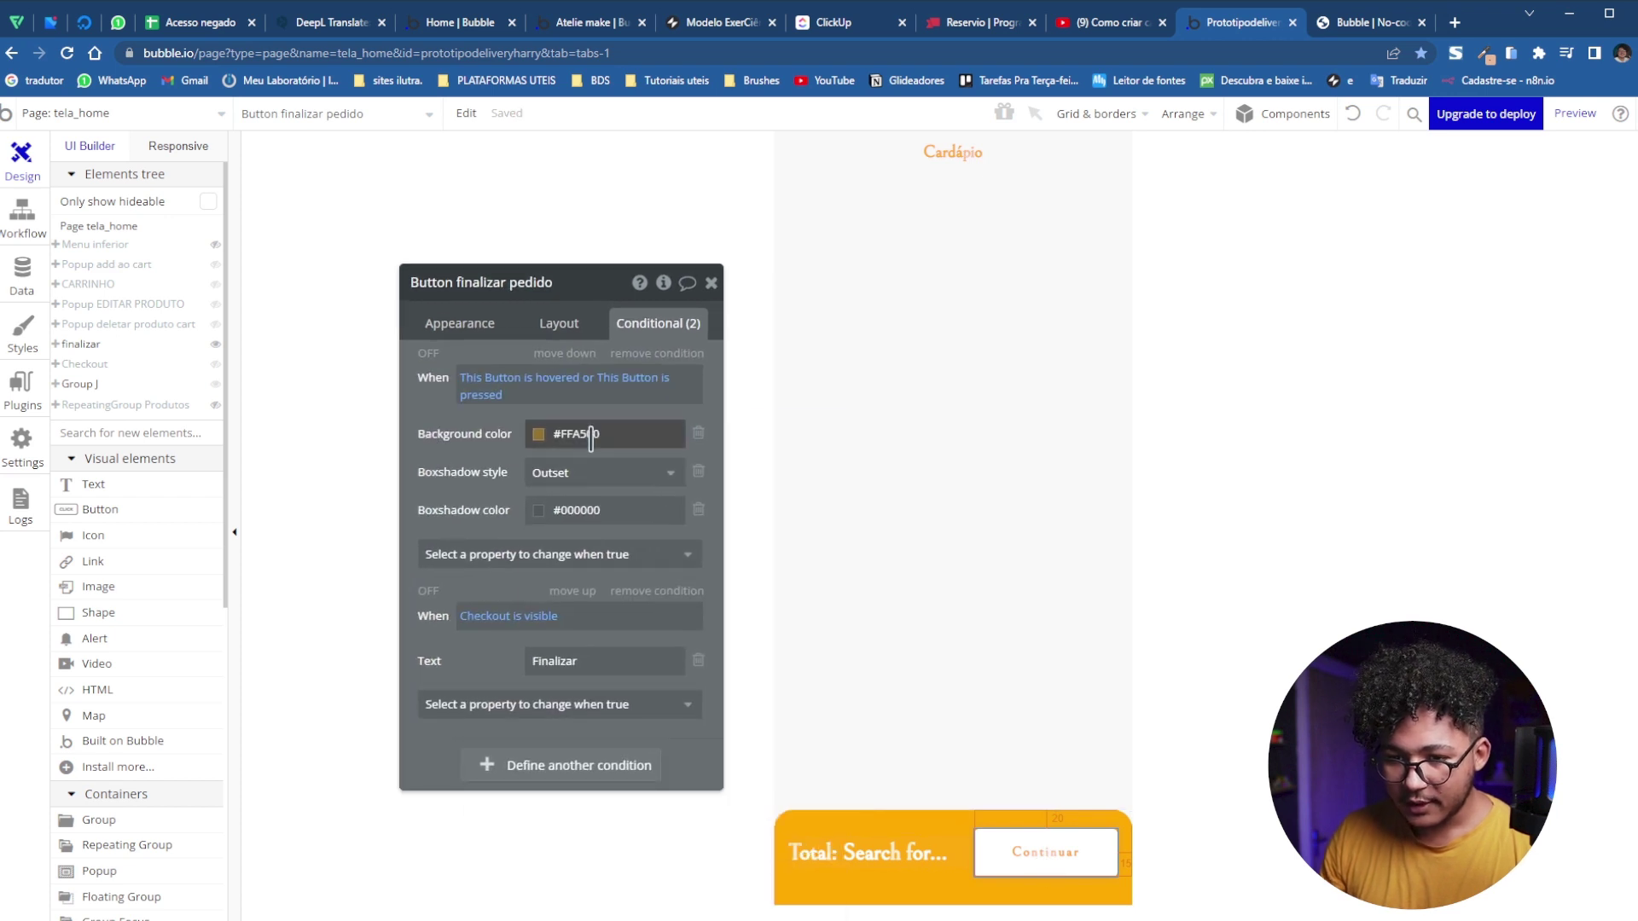
left_click(597, 434)
mouse_move(650, 467)
left_mouse_down()
mouse_move(532, 462)
mouse_move(490, 435)
mouse_move(523, 463)
mouse_move(523, 446)
left_mouse_up()
left_click(457, 468)
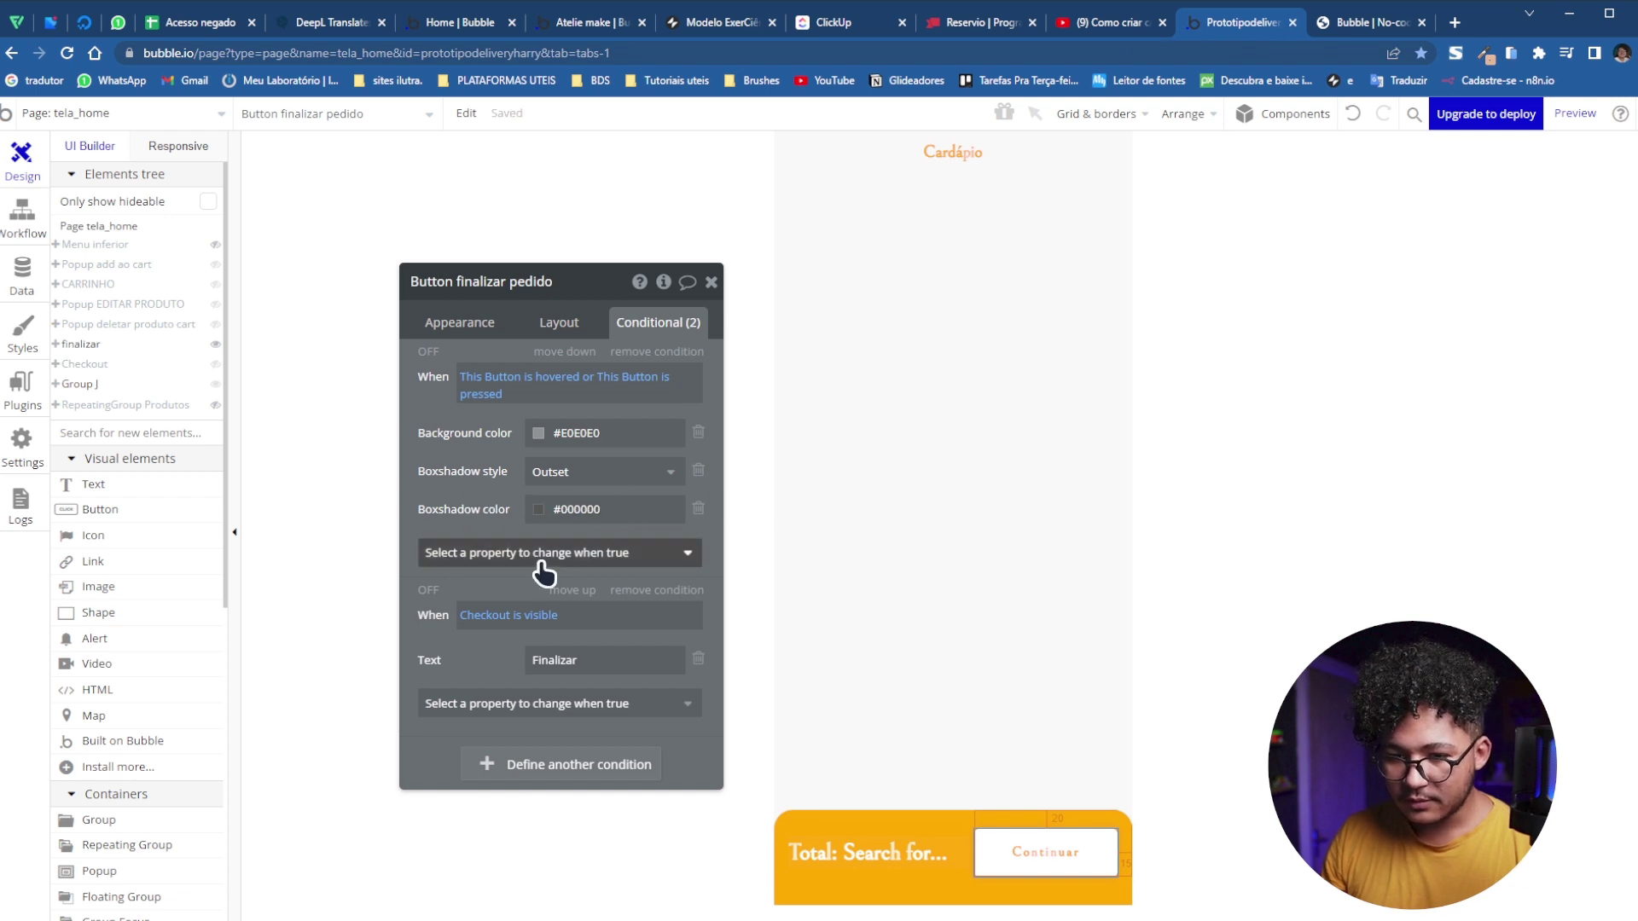
left_click(1318, 22)
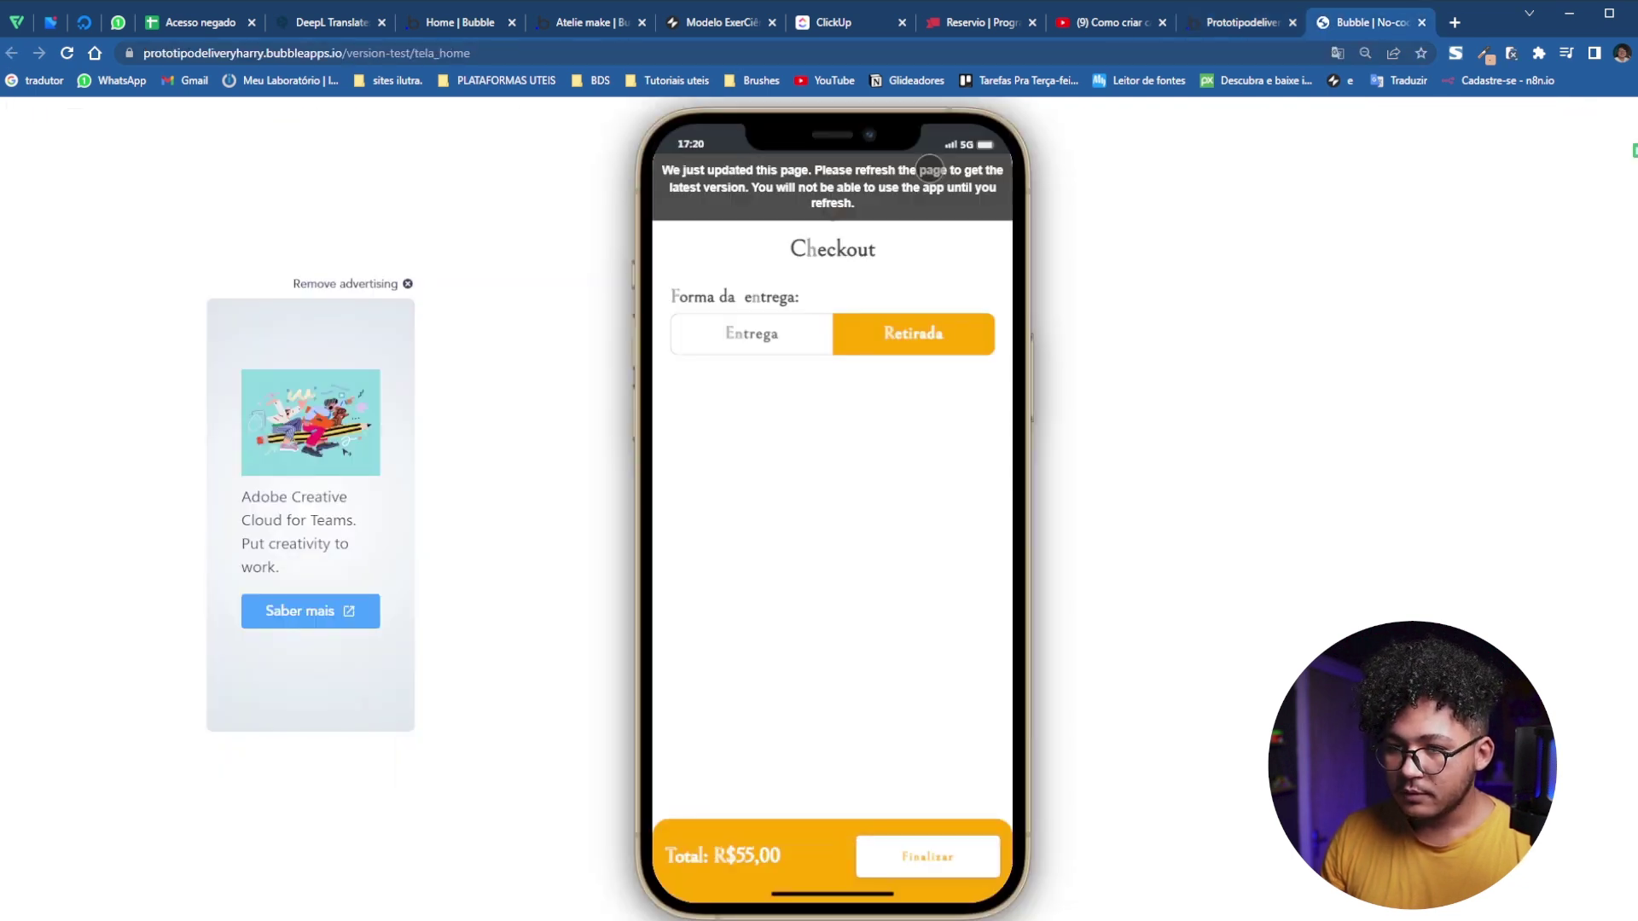
left_click(1280, 18)
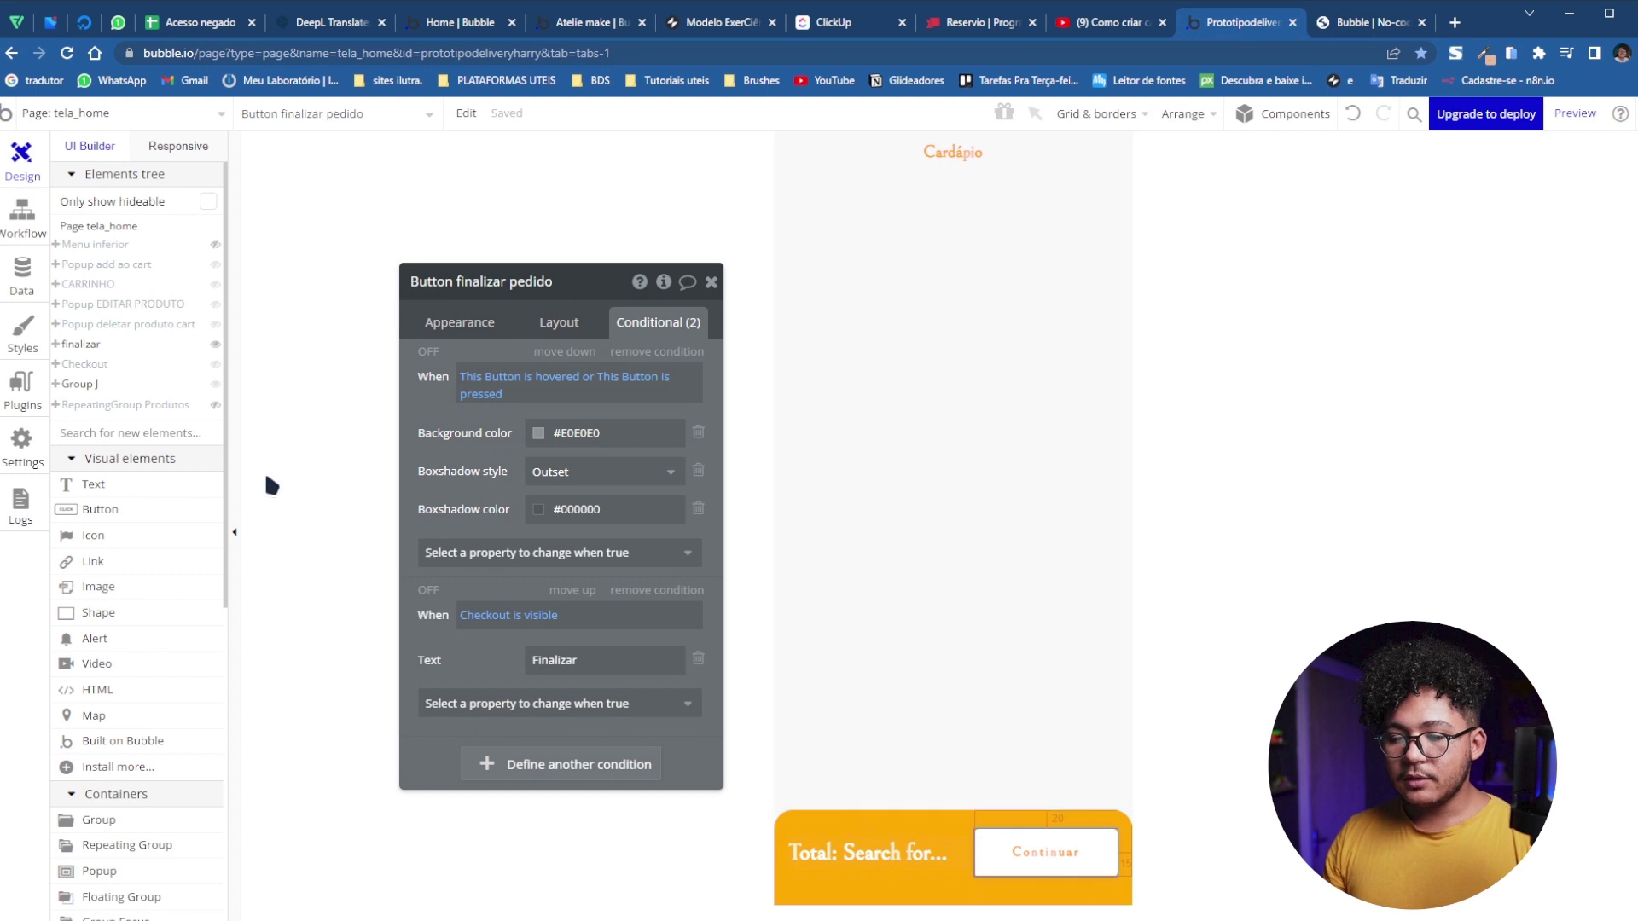
Show the Checkout group in the editor and rename its down-arrow icon to "Icon checkout"
left_click(214, 365)
left_click(956, 195)
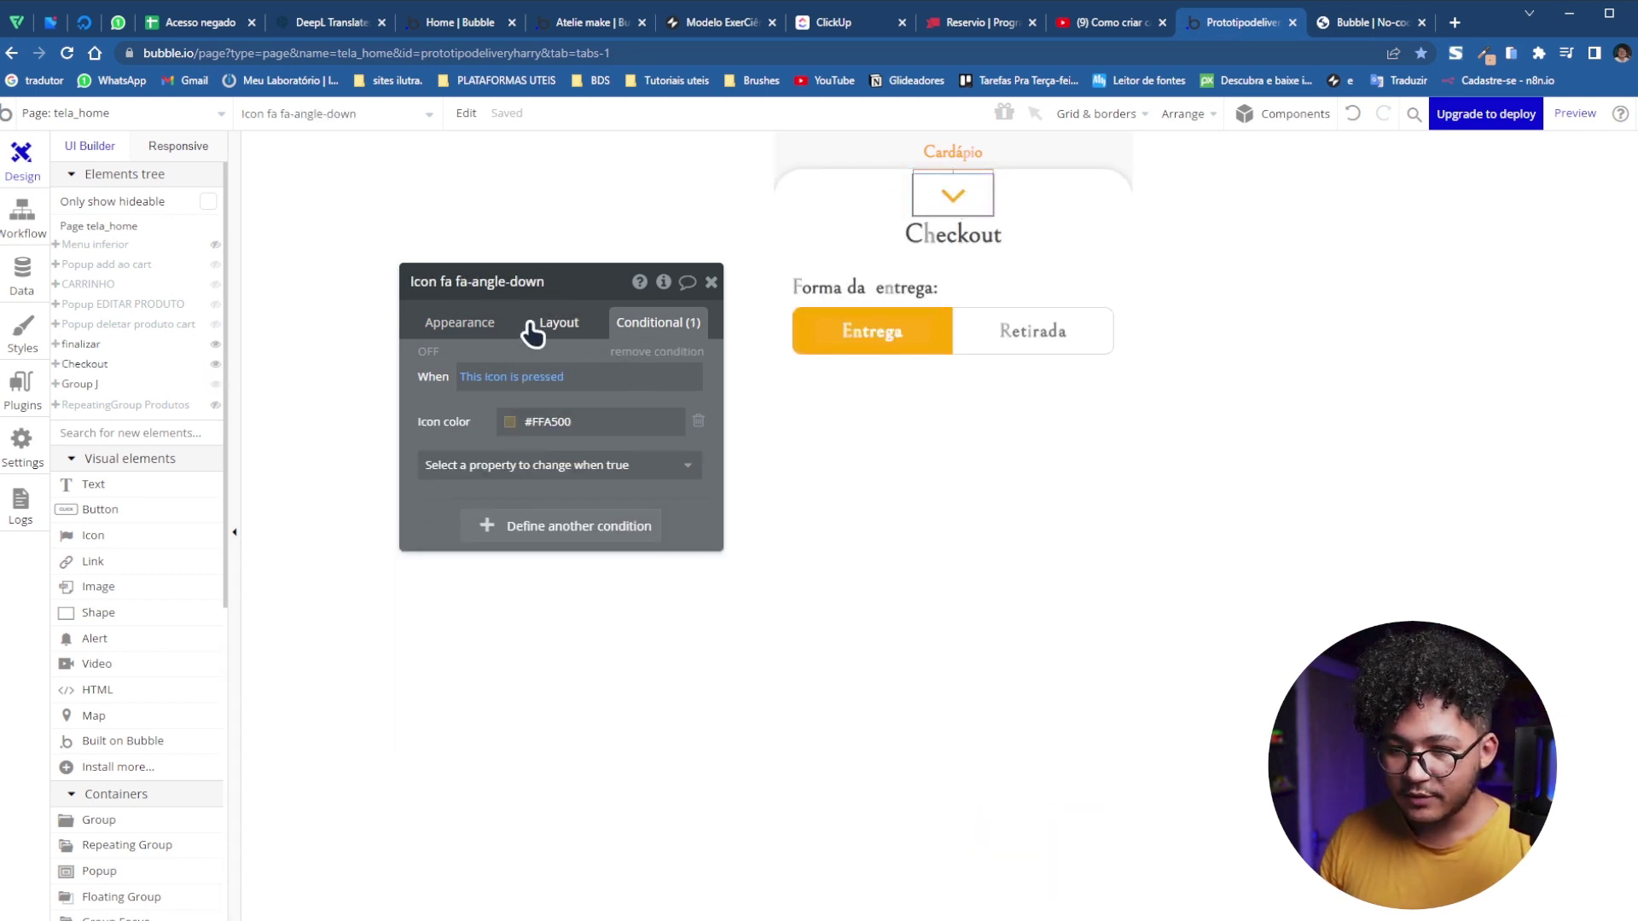
left_click(458, 322)
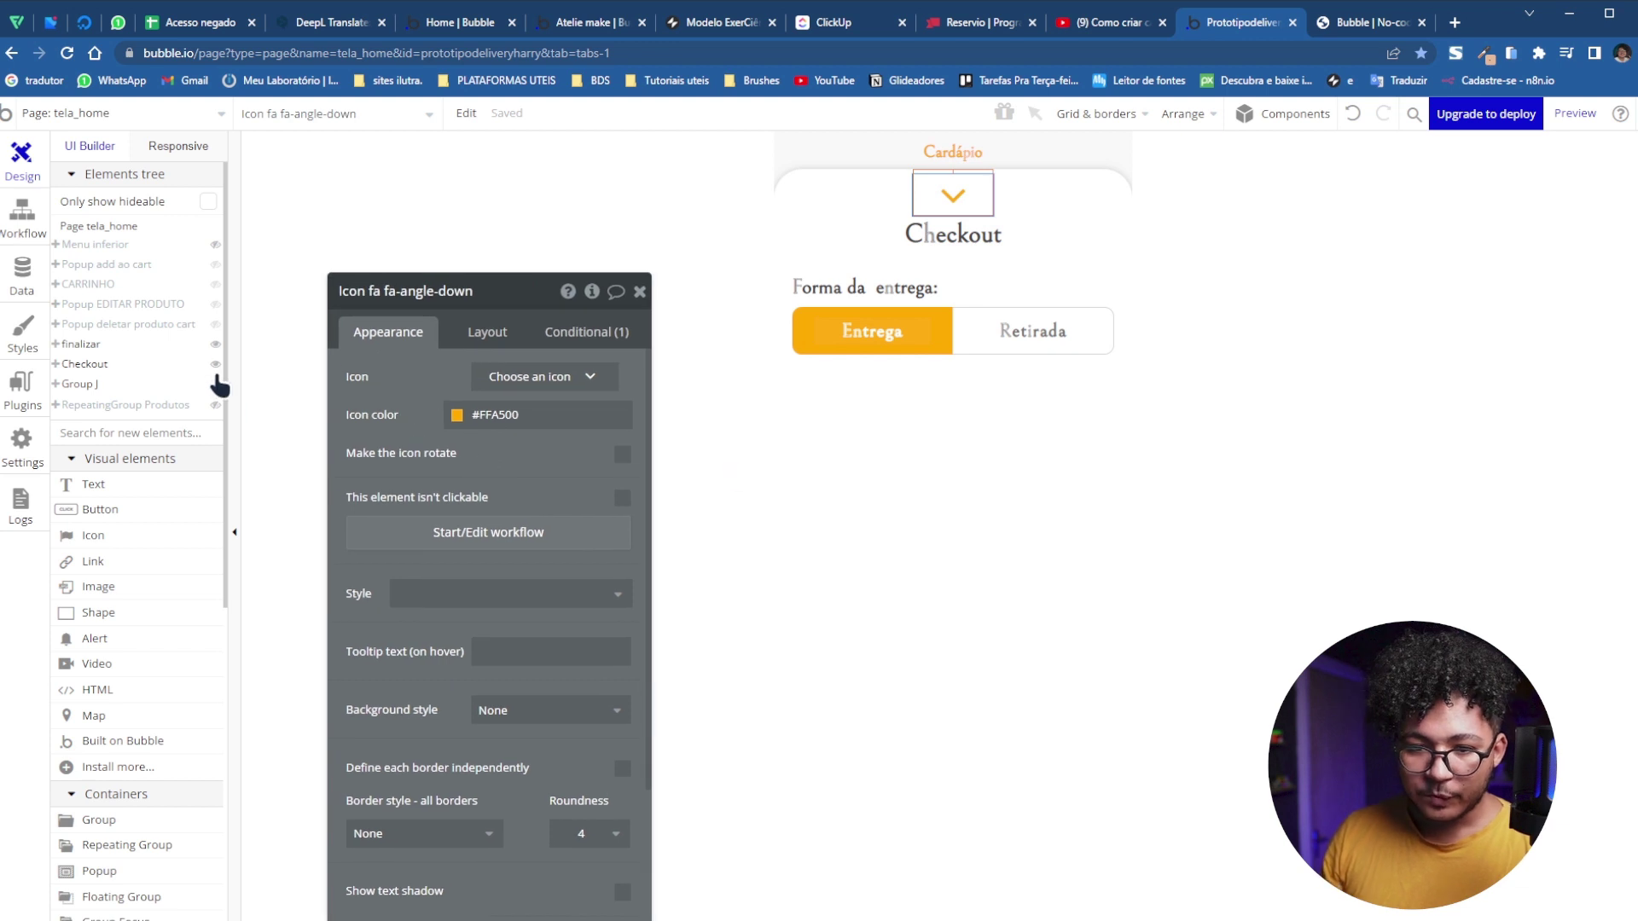
left_click(474, 292)
left_click_drag(474, 292, 350, 298)
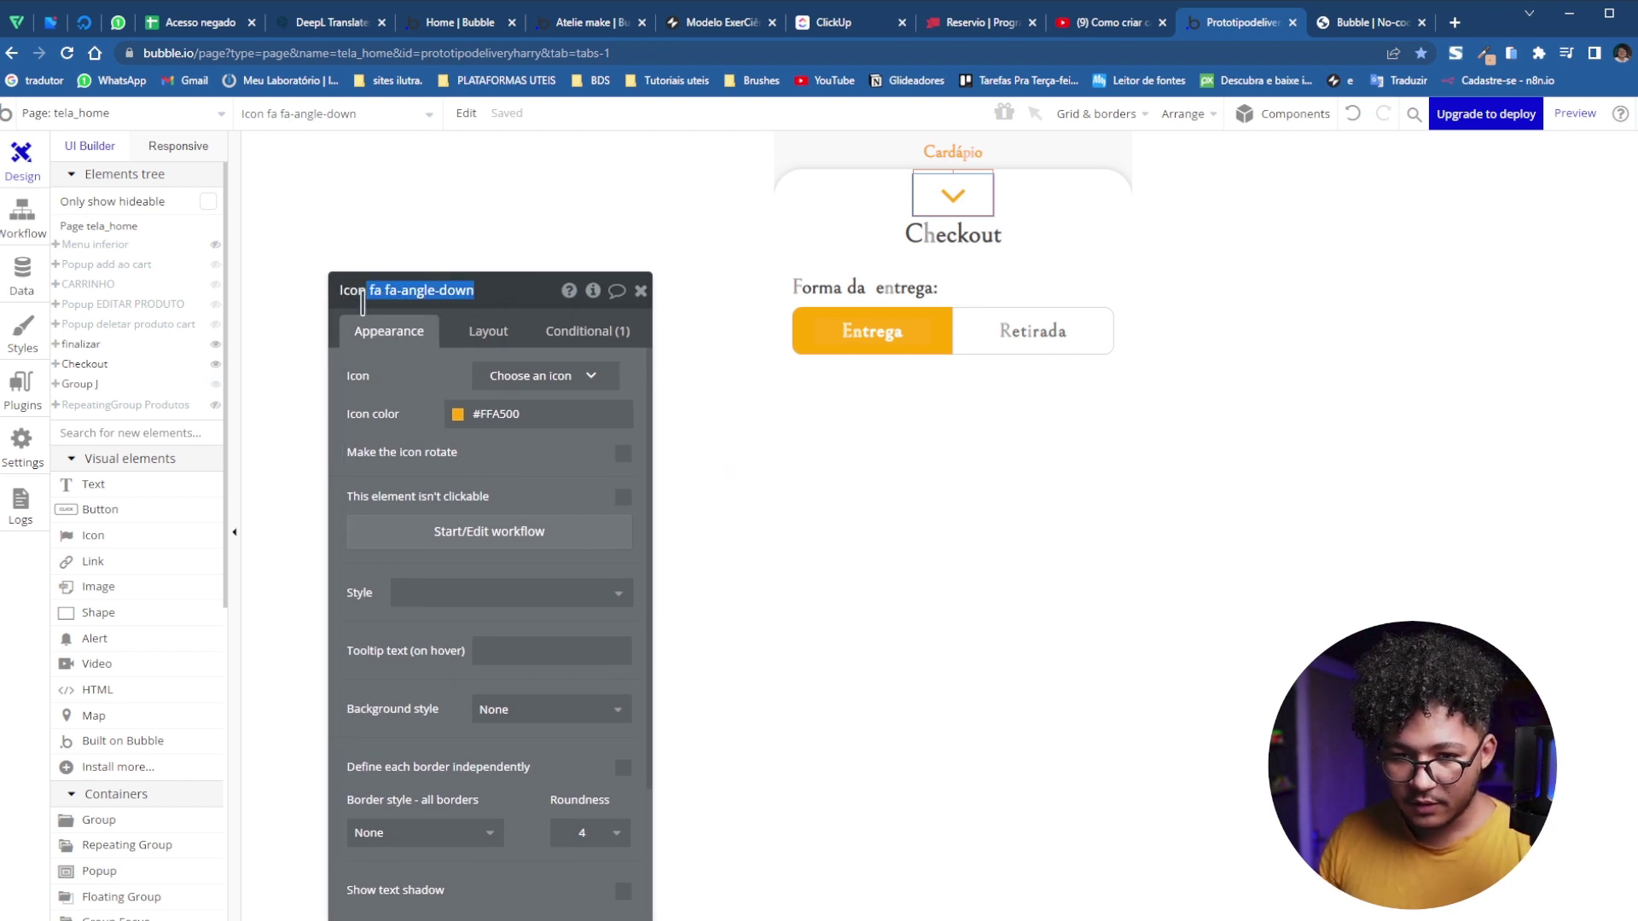
key("BackSpace")
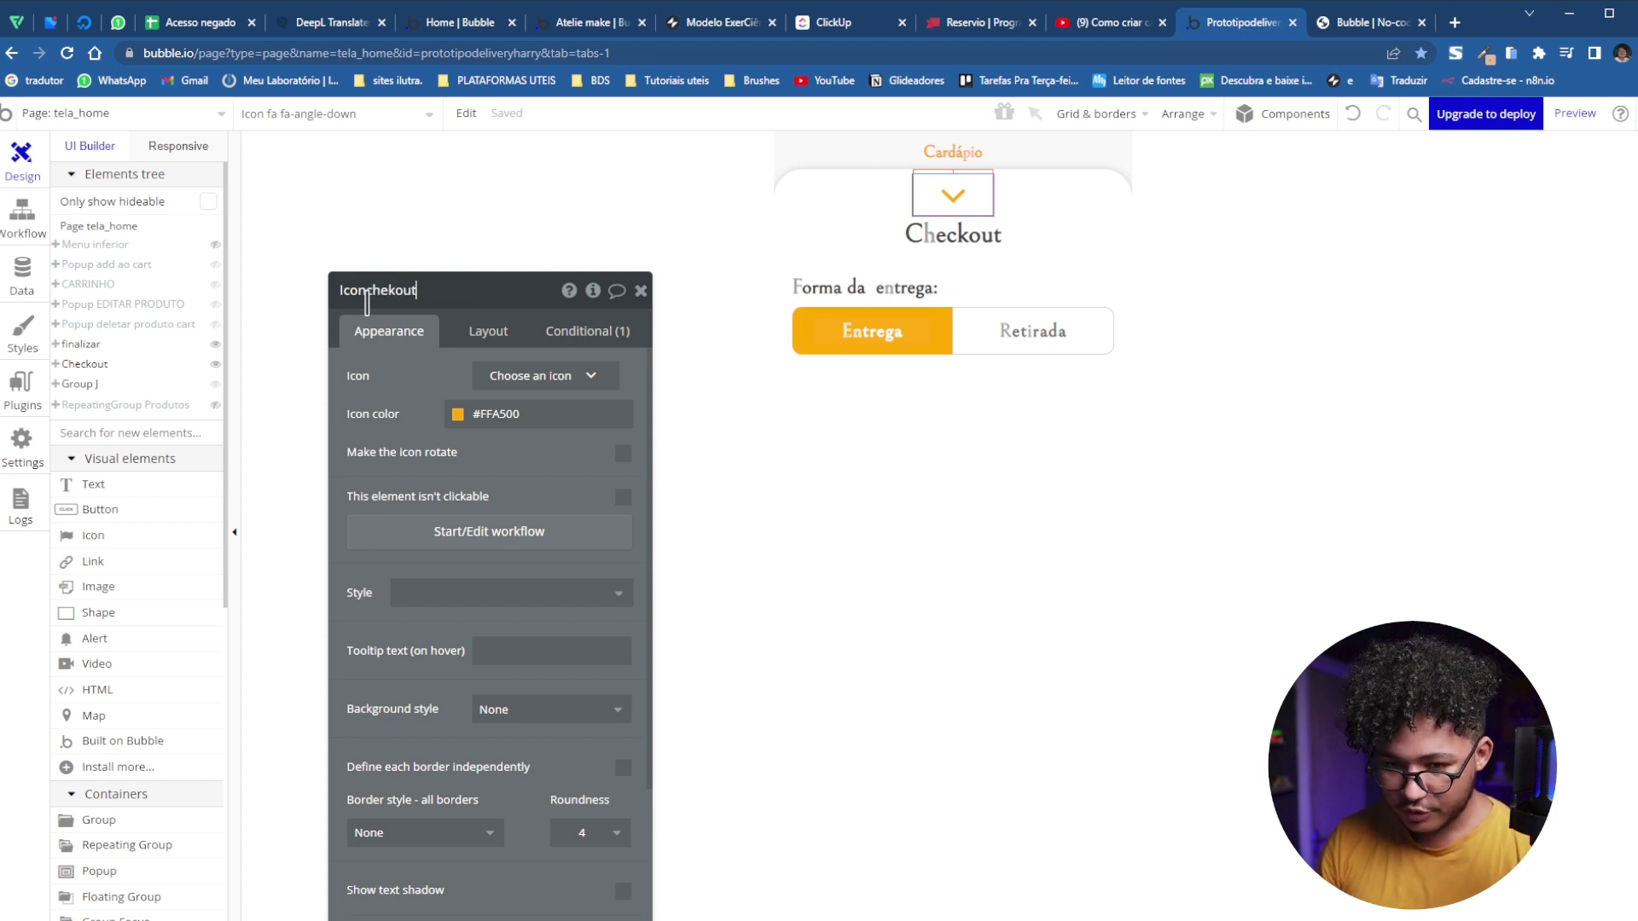
left_click(349, 294)
left_click(363, 293)
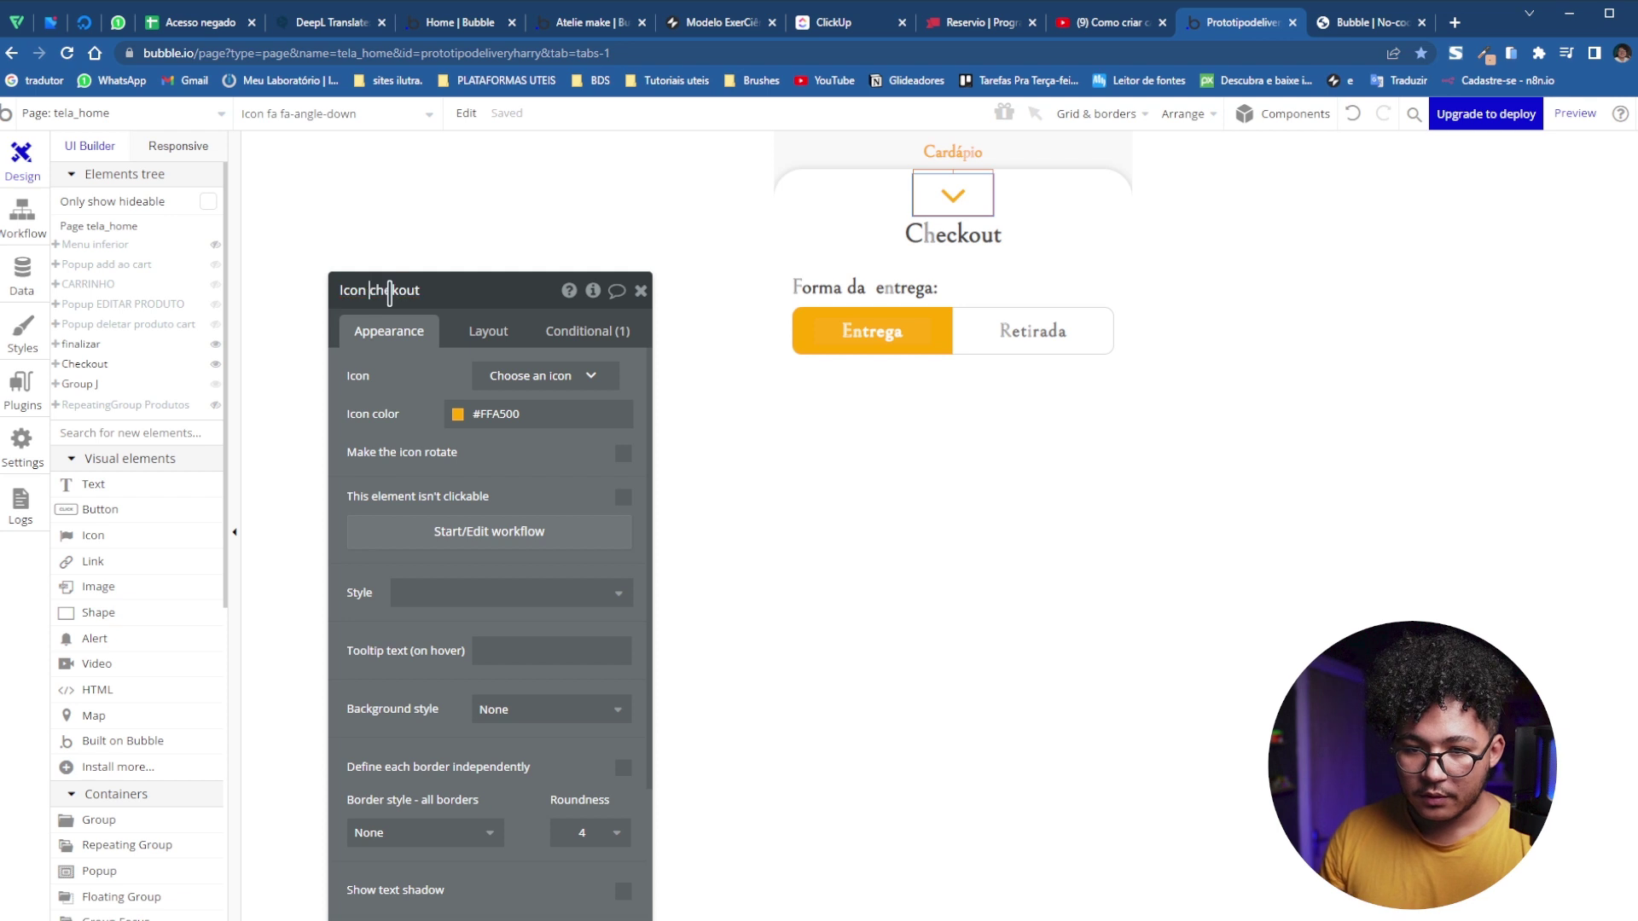
right_click(403, 289)
left_click(434, 306)
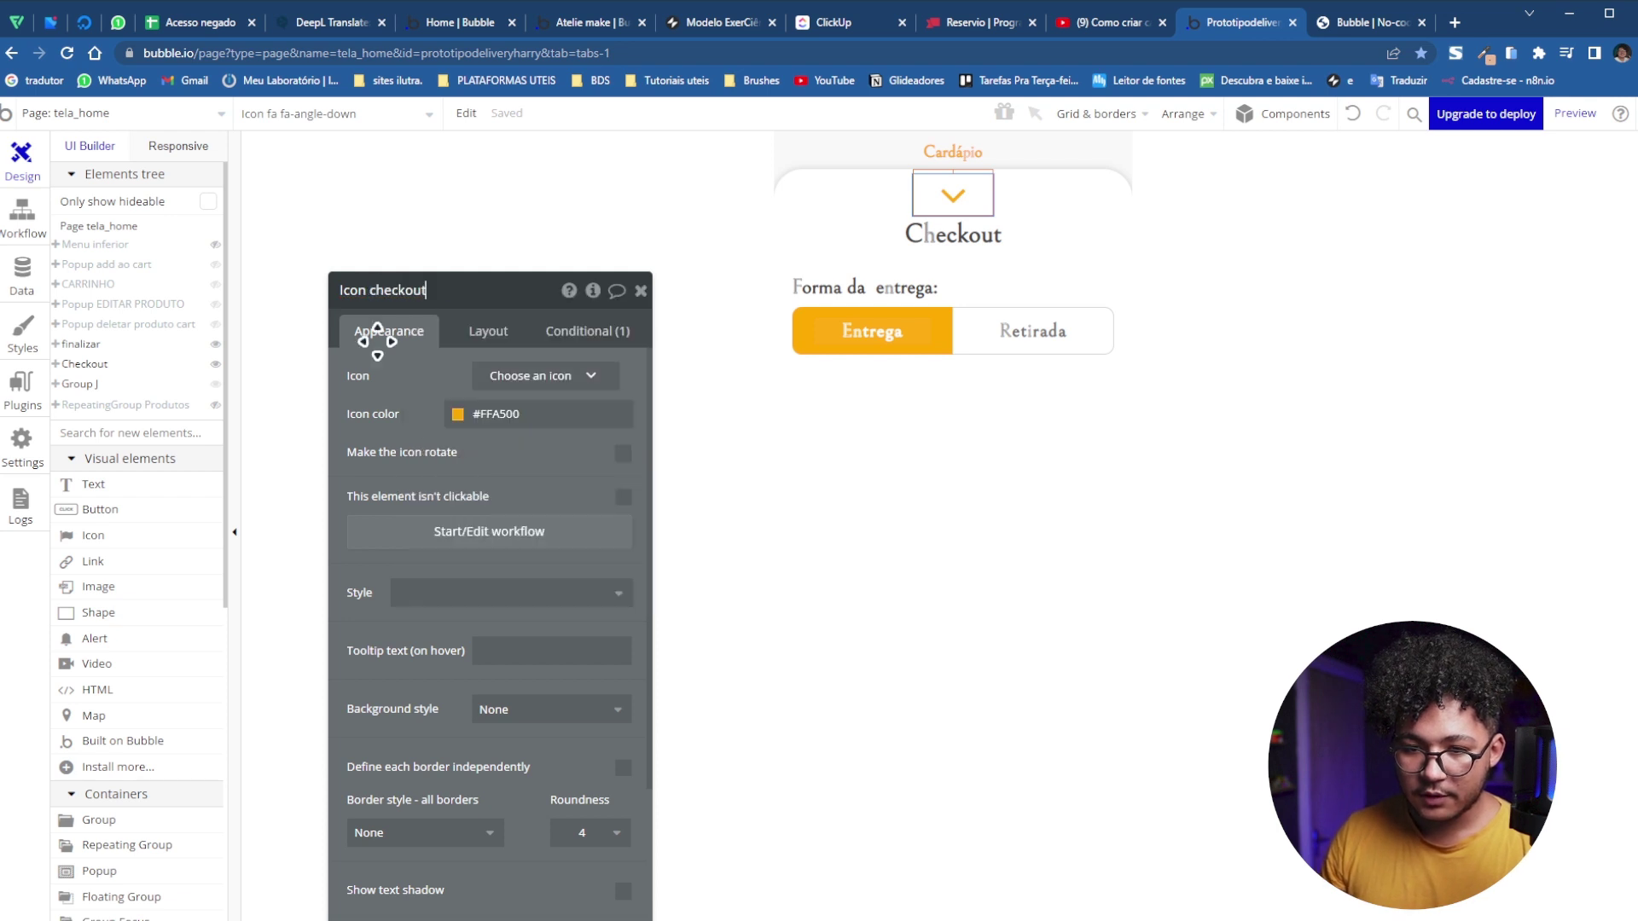
left_click(640, 289)
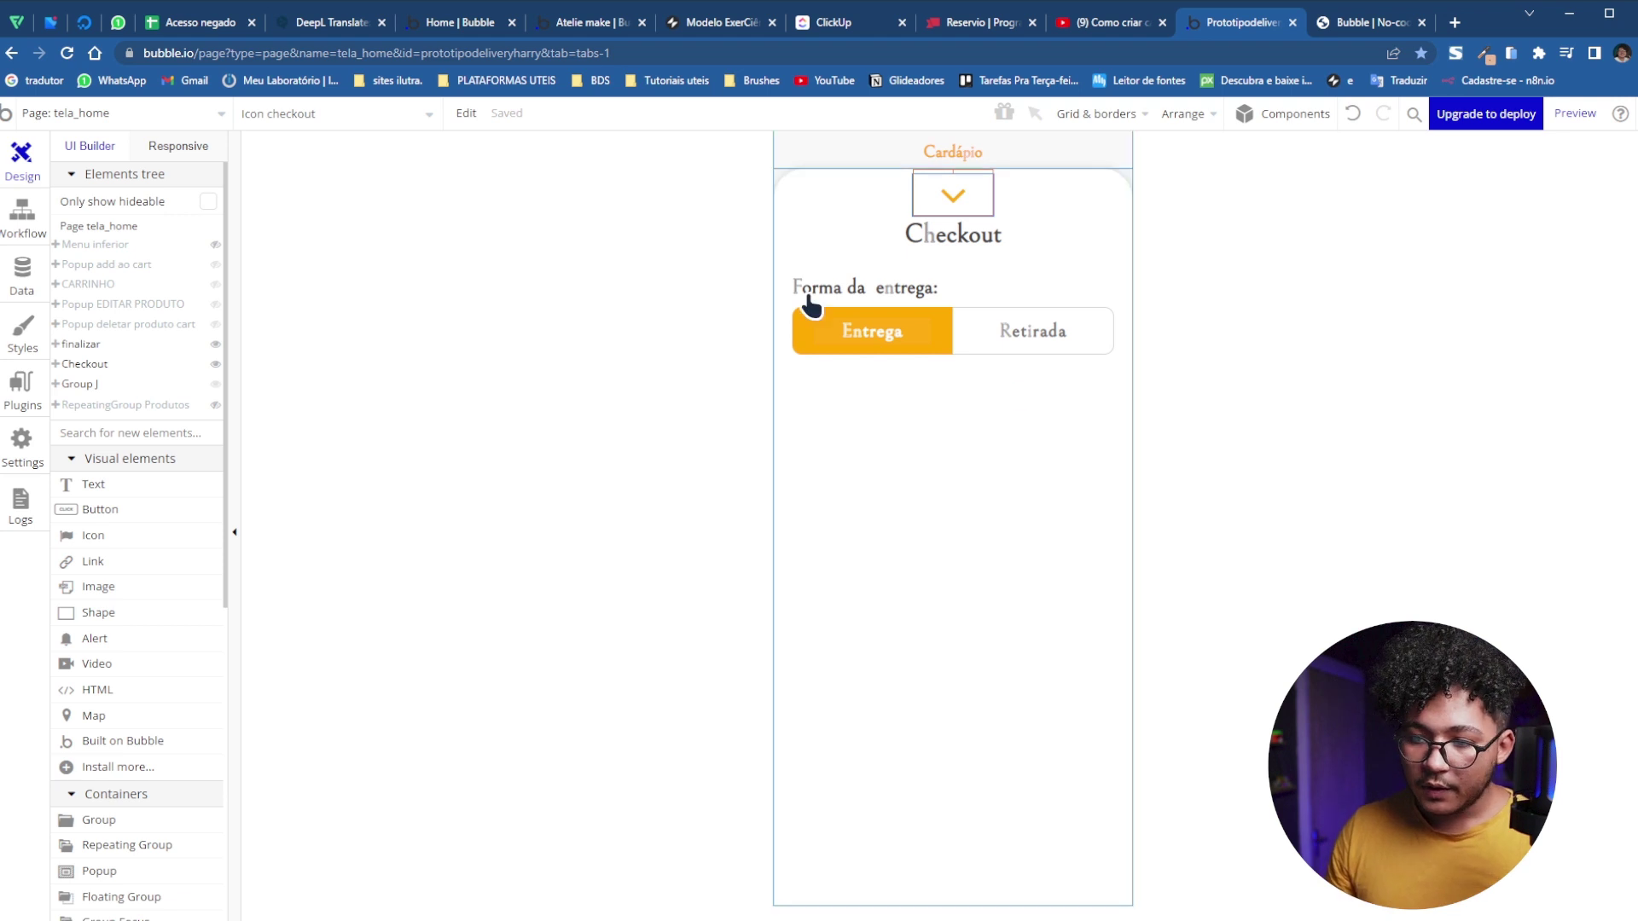
Hide the finalizar and Checkout groups, show CARRINHO, and open the workflow of the cart's down-arrow icon
left_click(214, 345)
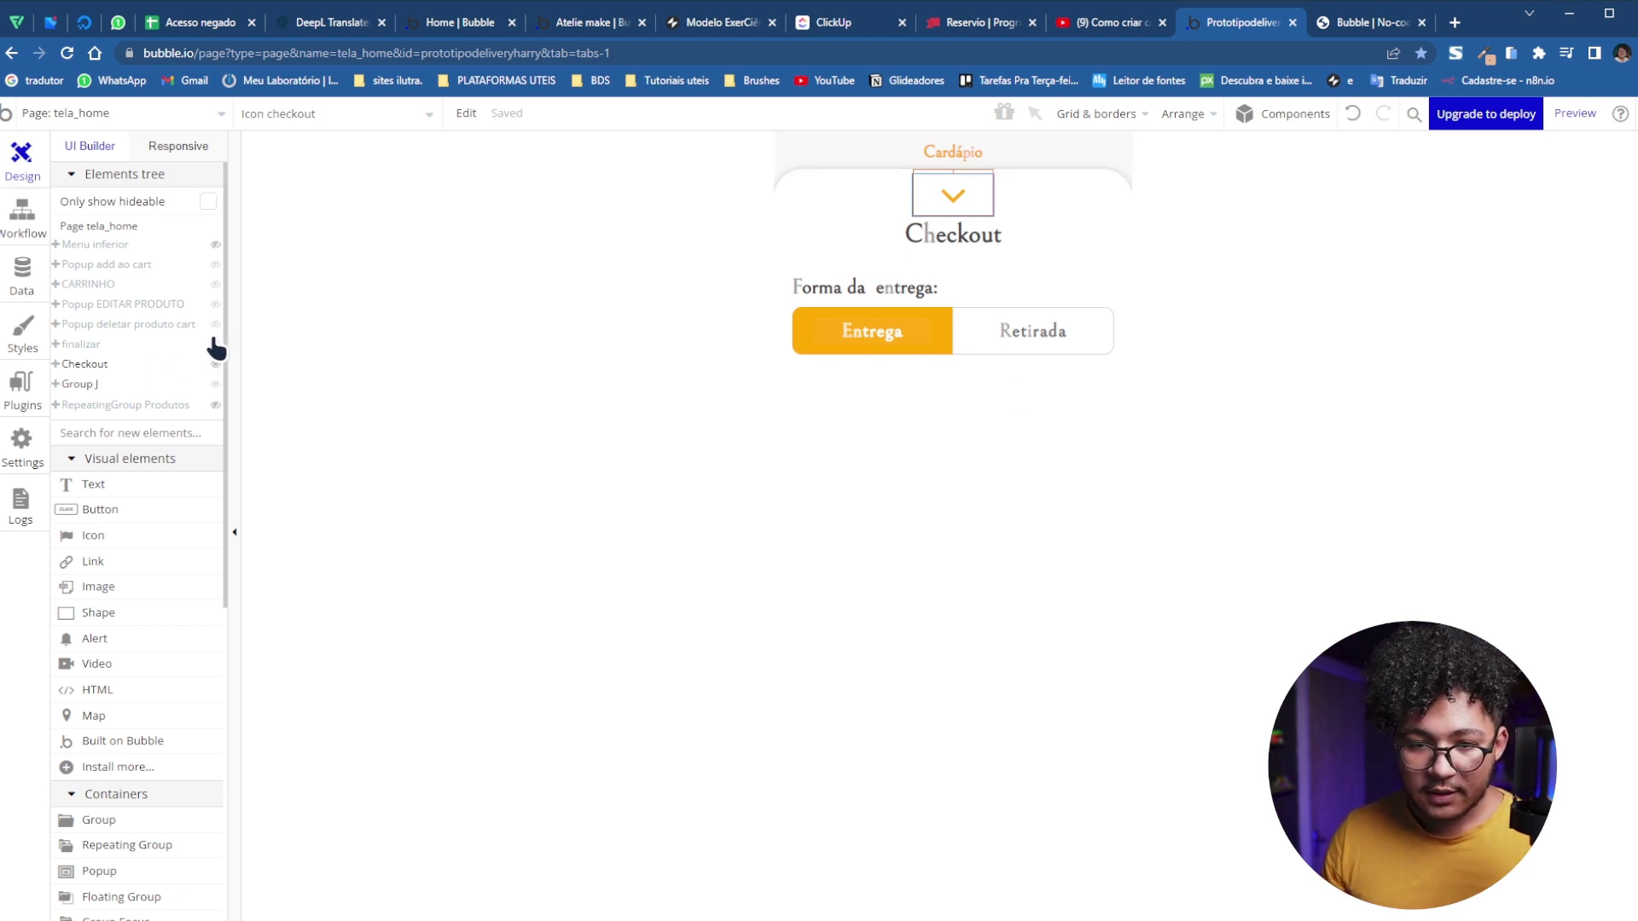
left_click(215, 284)
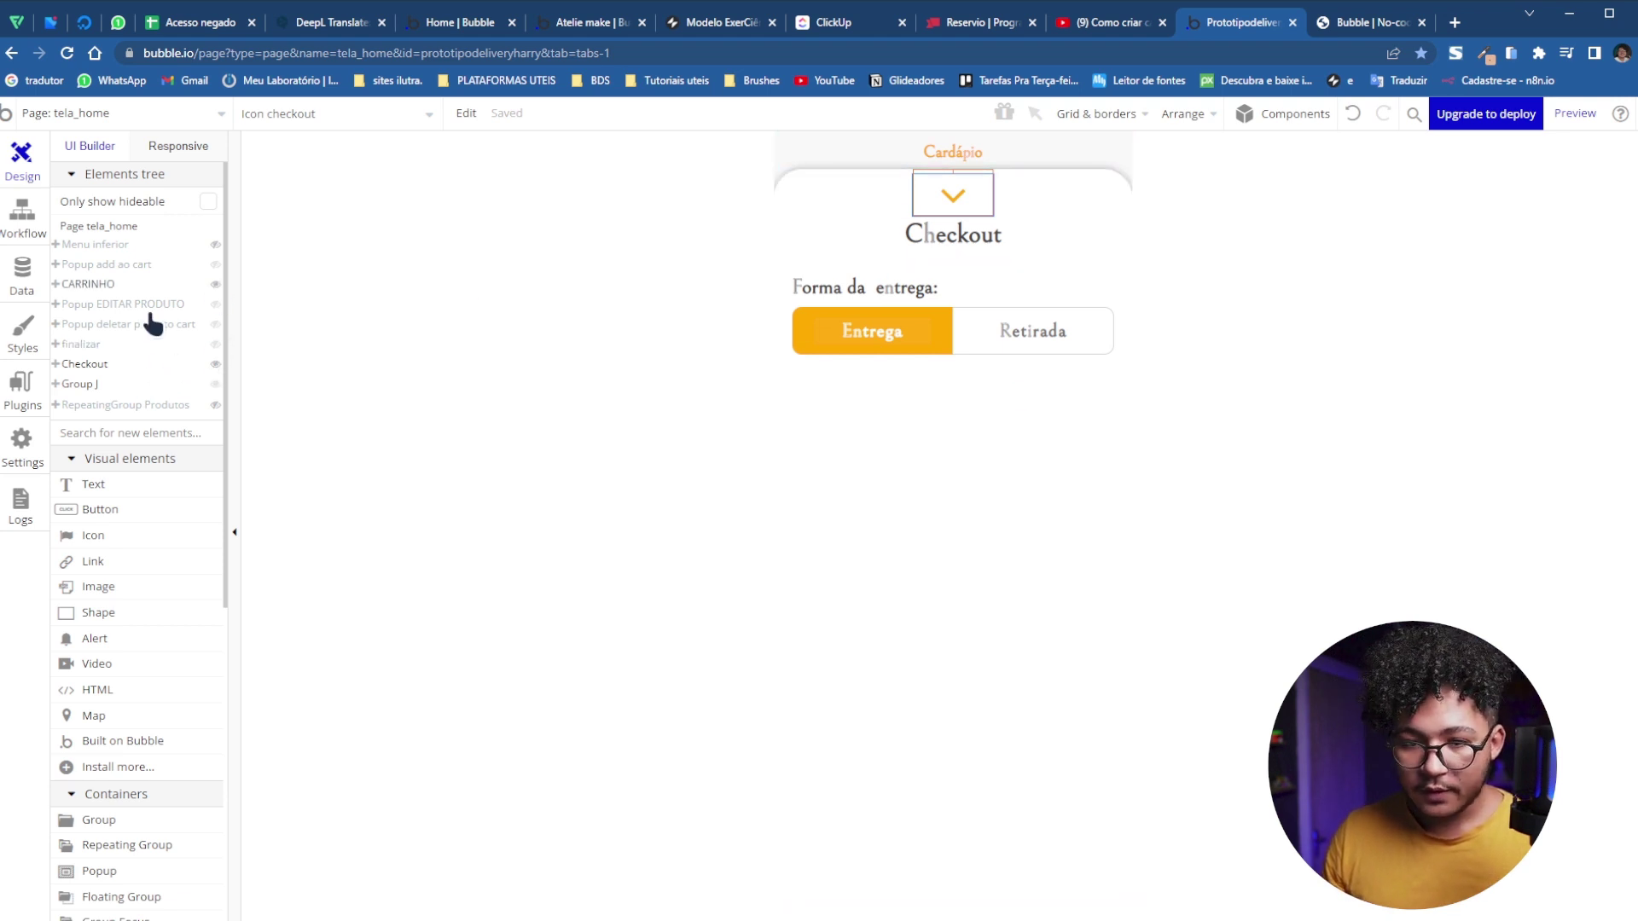
left_click(215, 364)
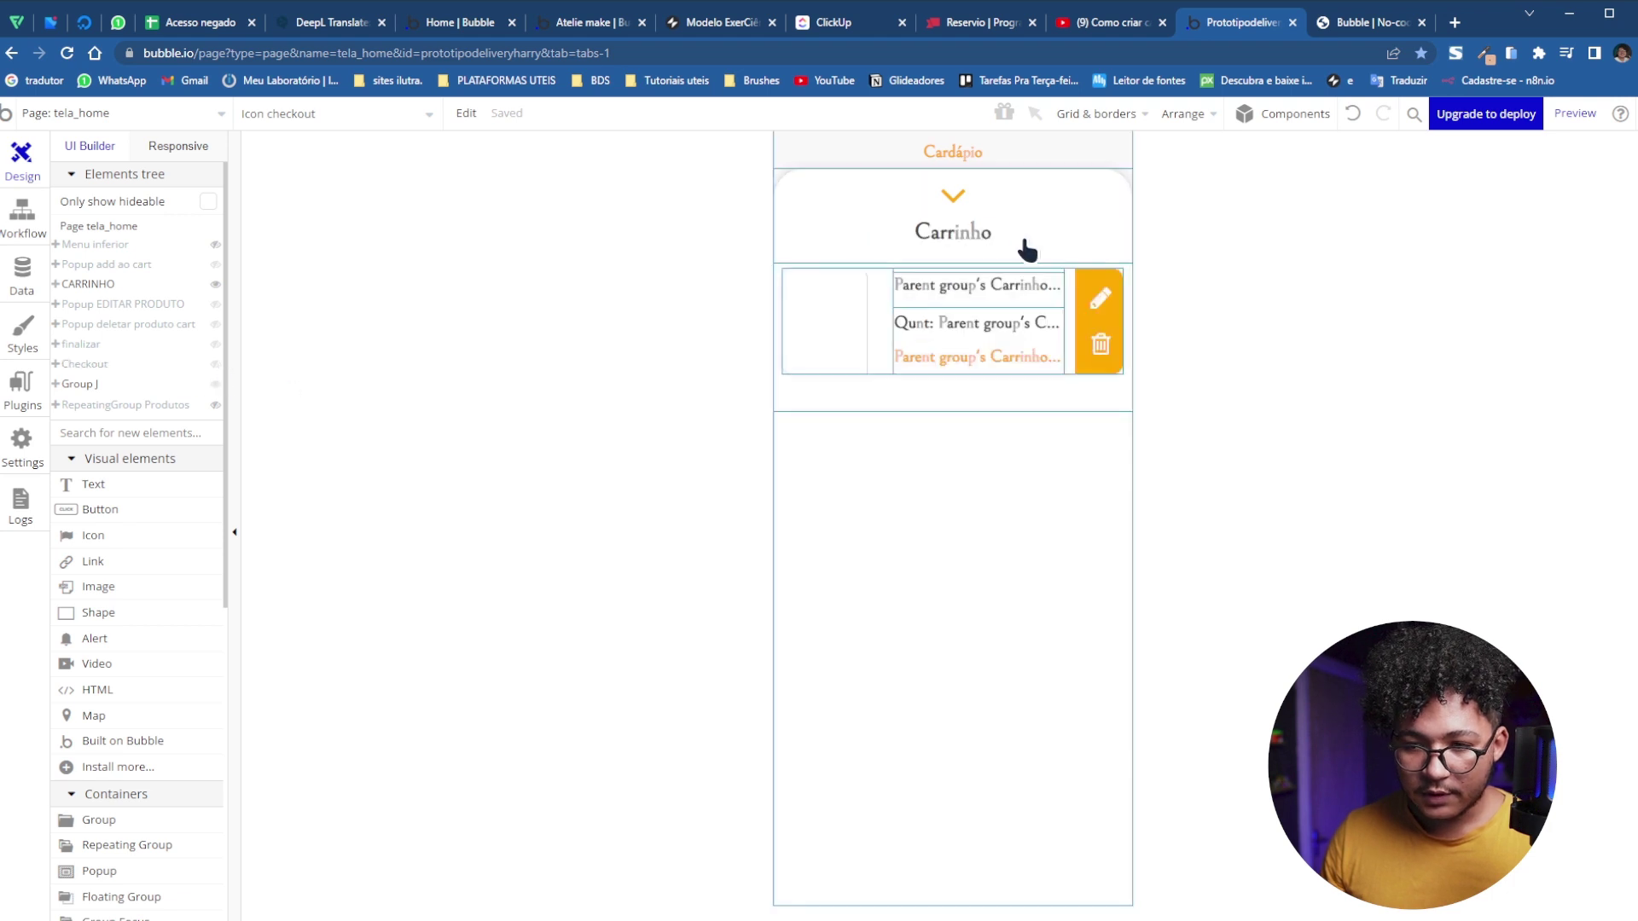
left_click(948, 205)
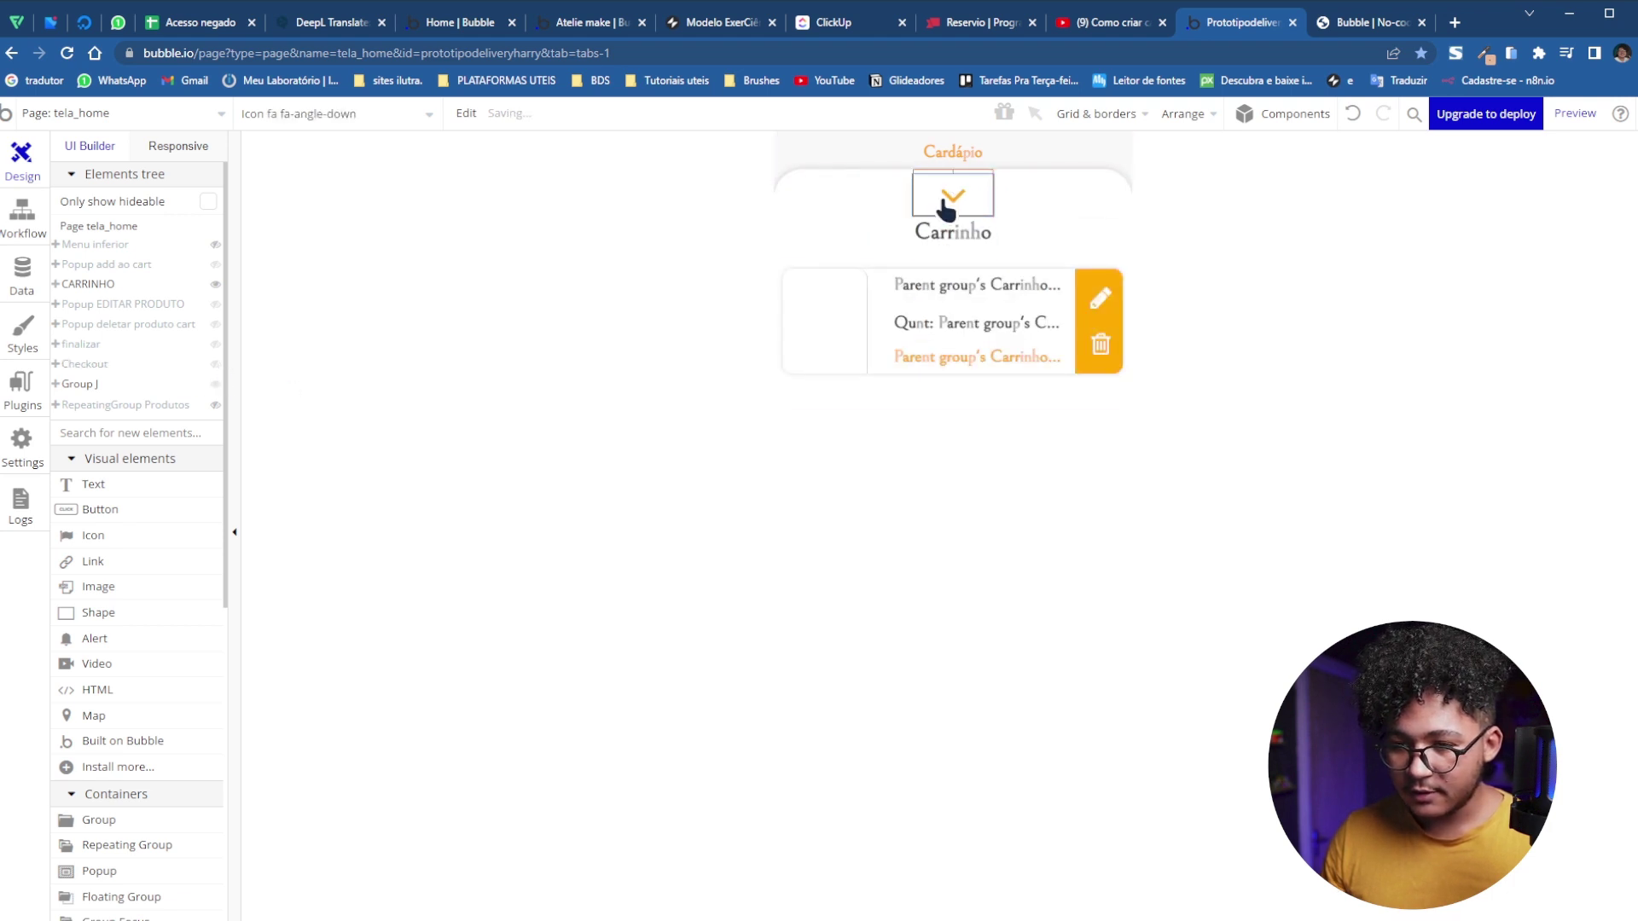
double_click(953, 208)
left_click(559, 374)
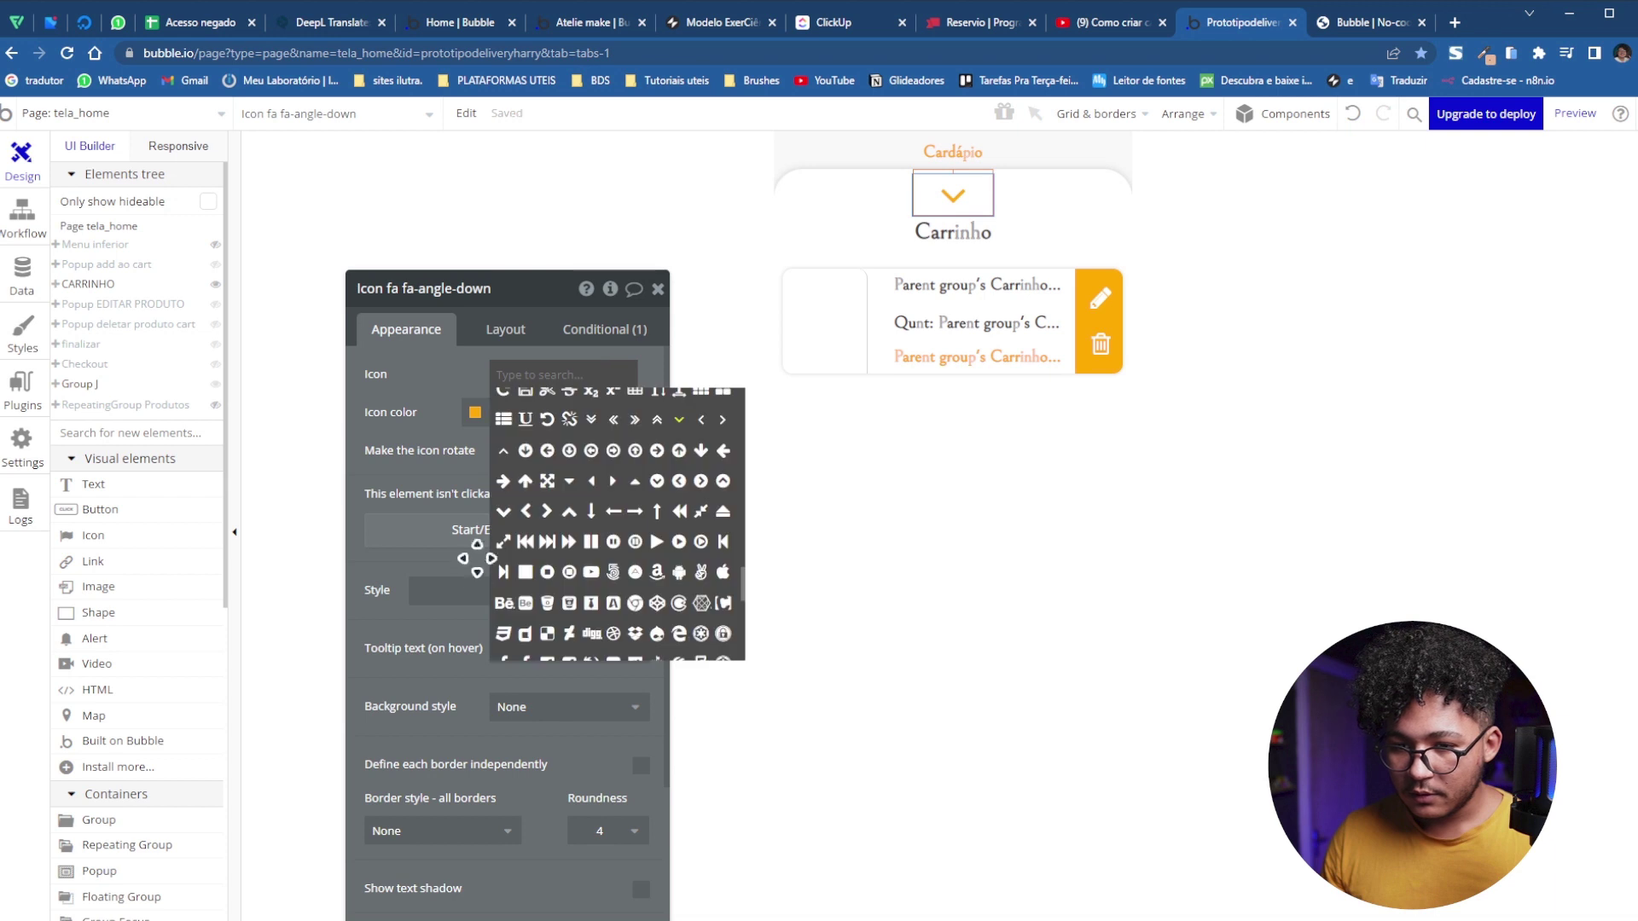
left_click(426, 468)
left_click(470, 535)
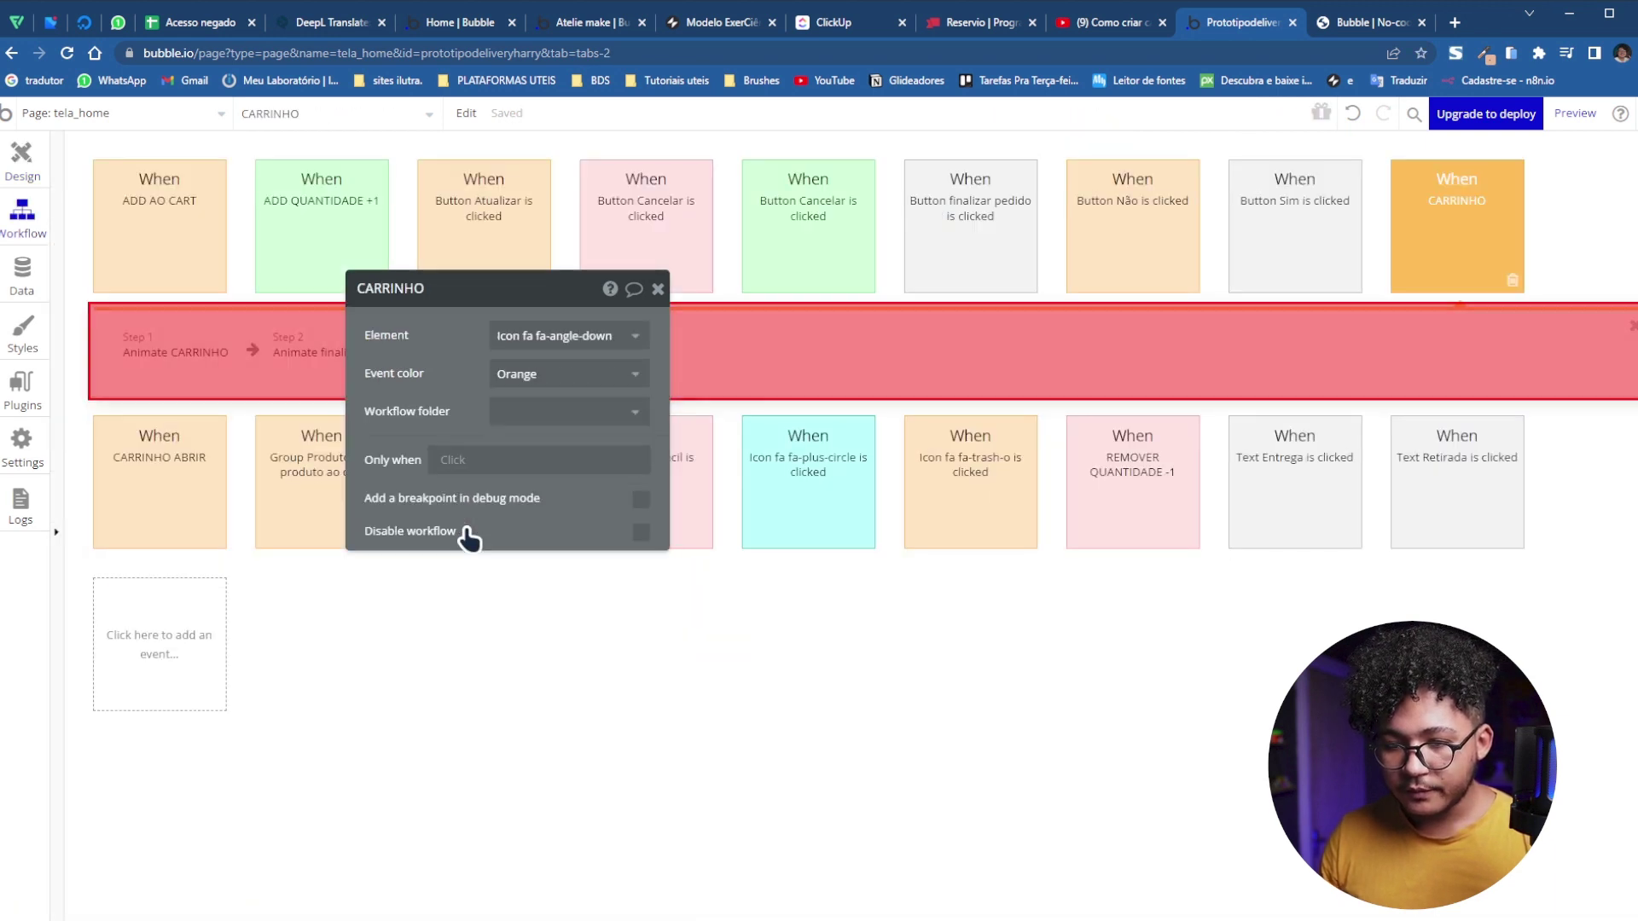
Duplicate the CARRINHO workflow event that closes the cart
right_click(1479, 232)
left_click(1488, 320)
left_click(209, 664)
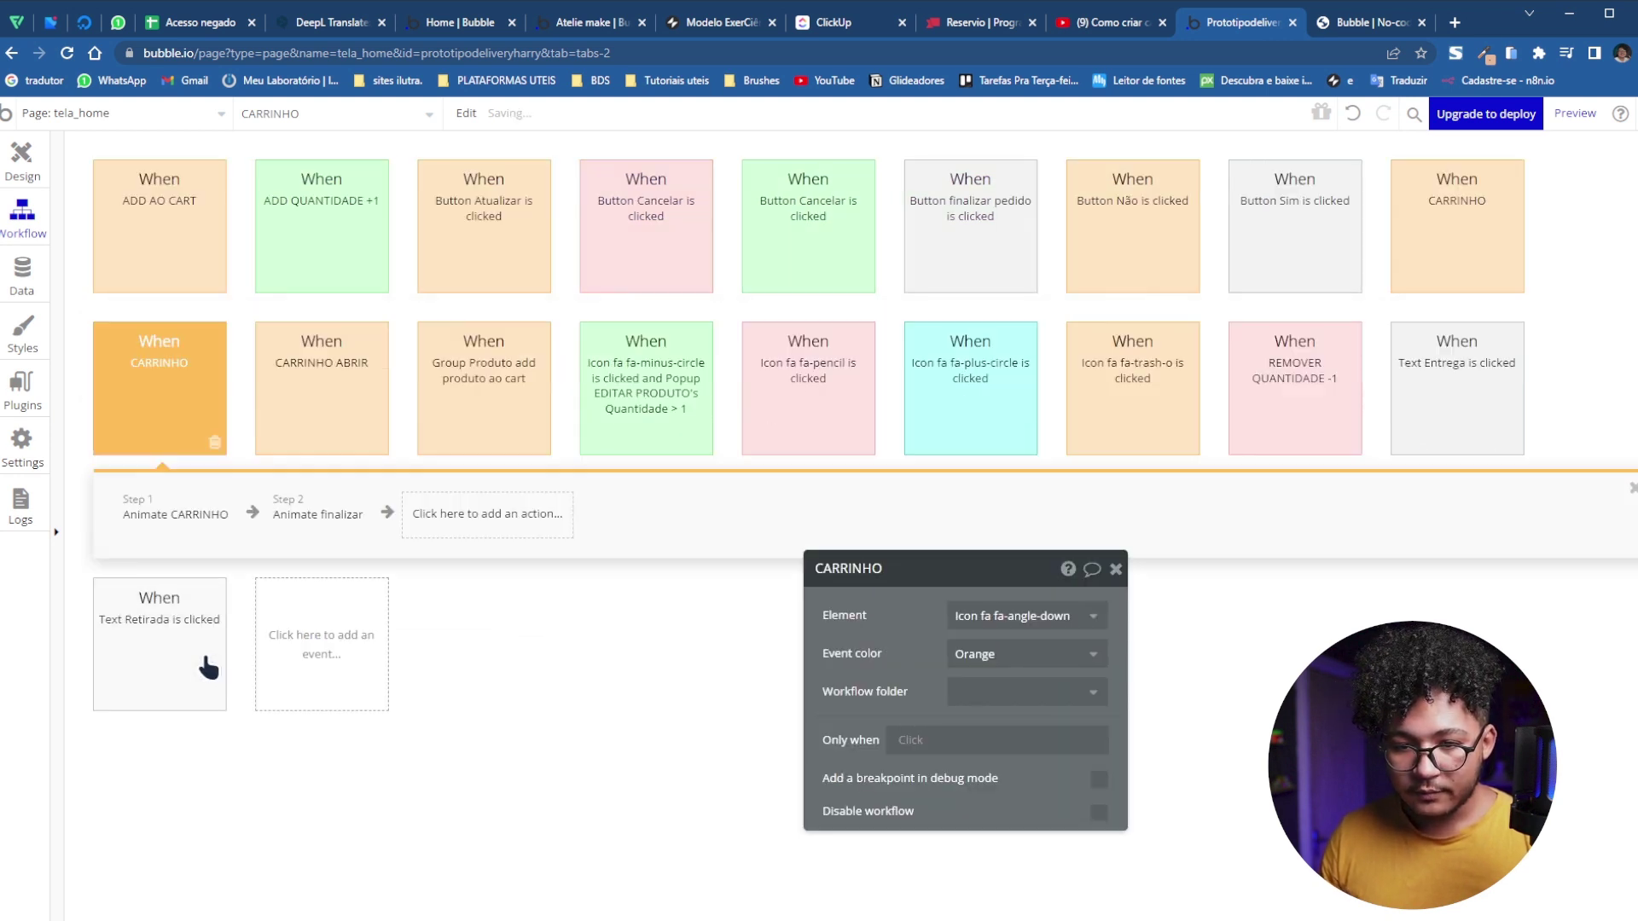
In the duplicated CARRINHO workflow, set the first Animate action's element to Checkout
left_click(151, 516)
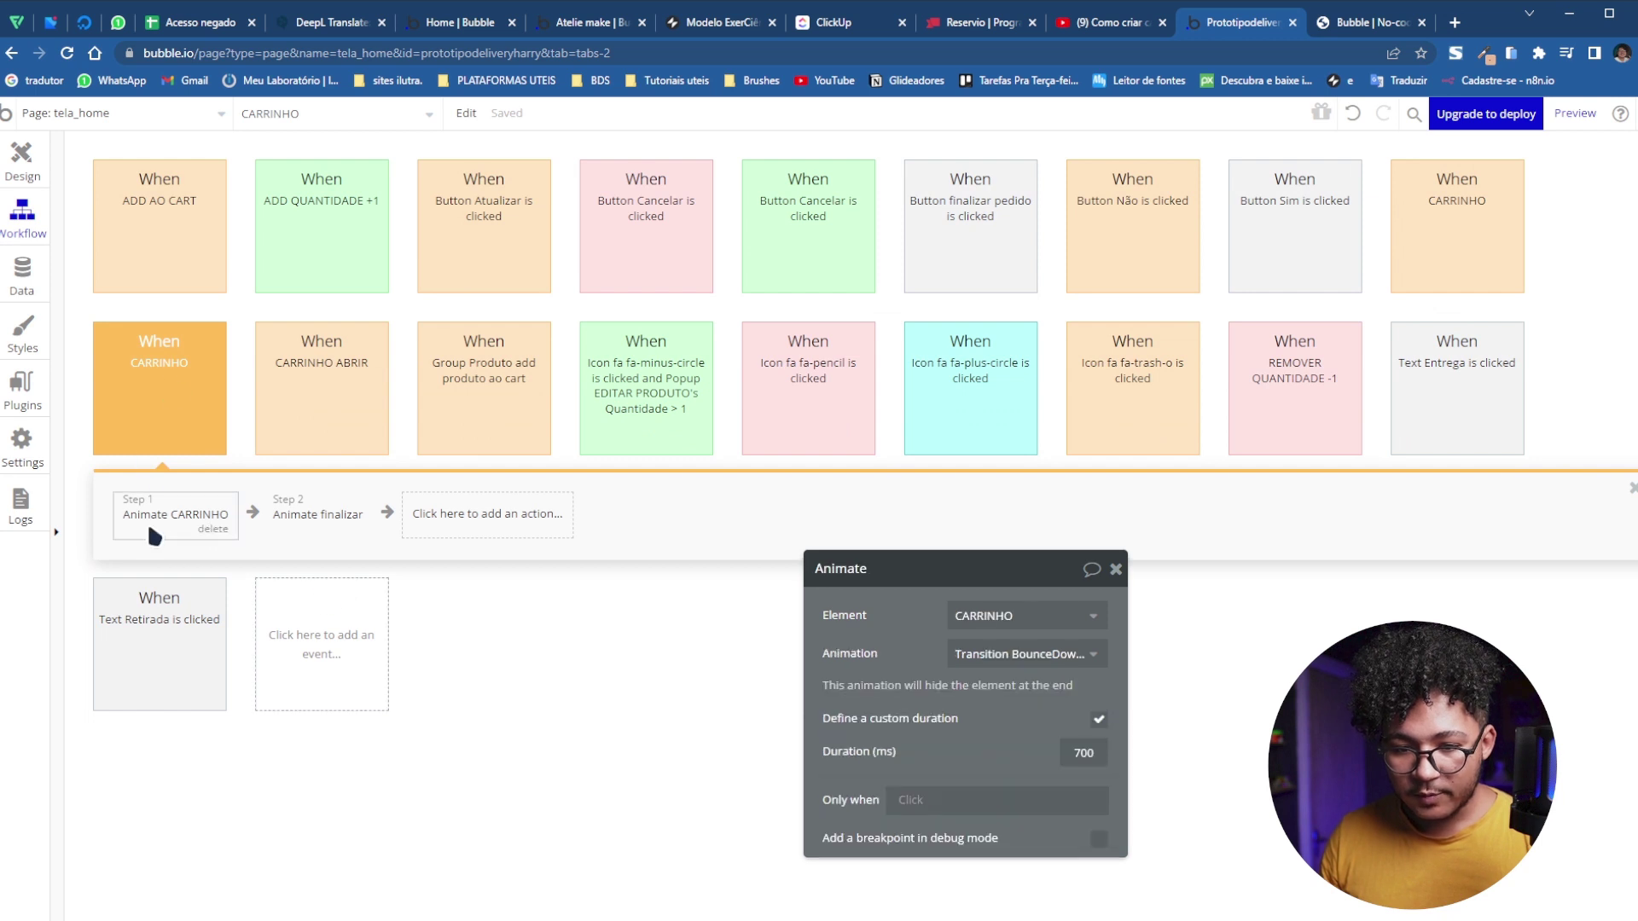
left_click(501, 510)
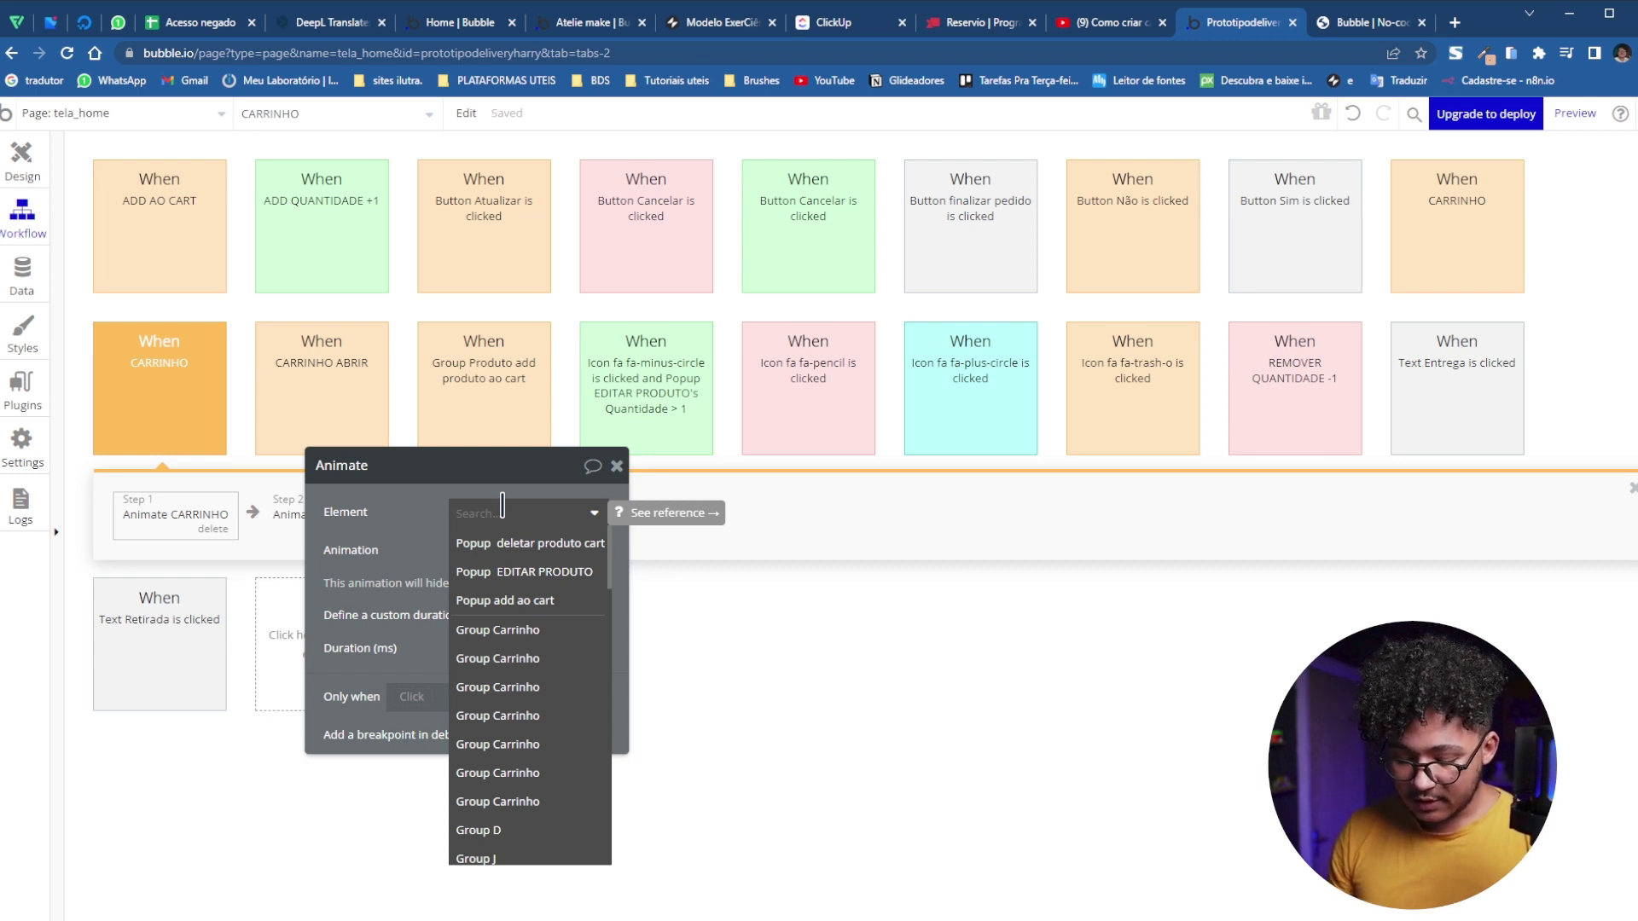
type("che")
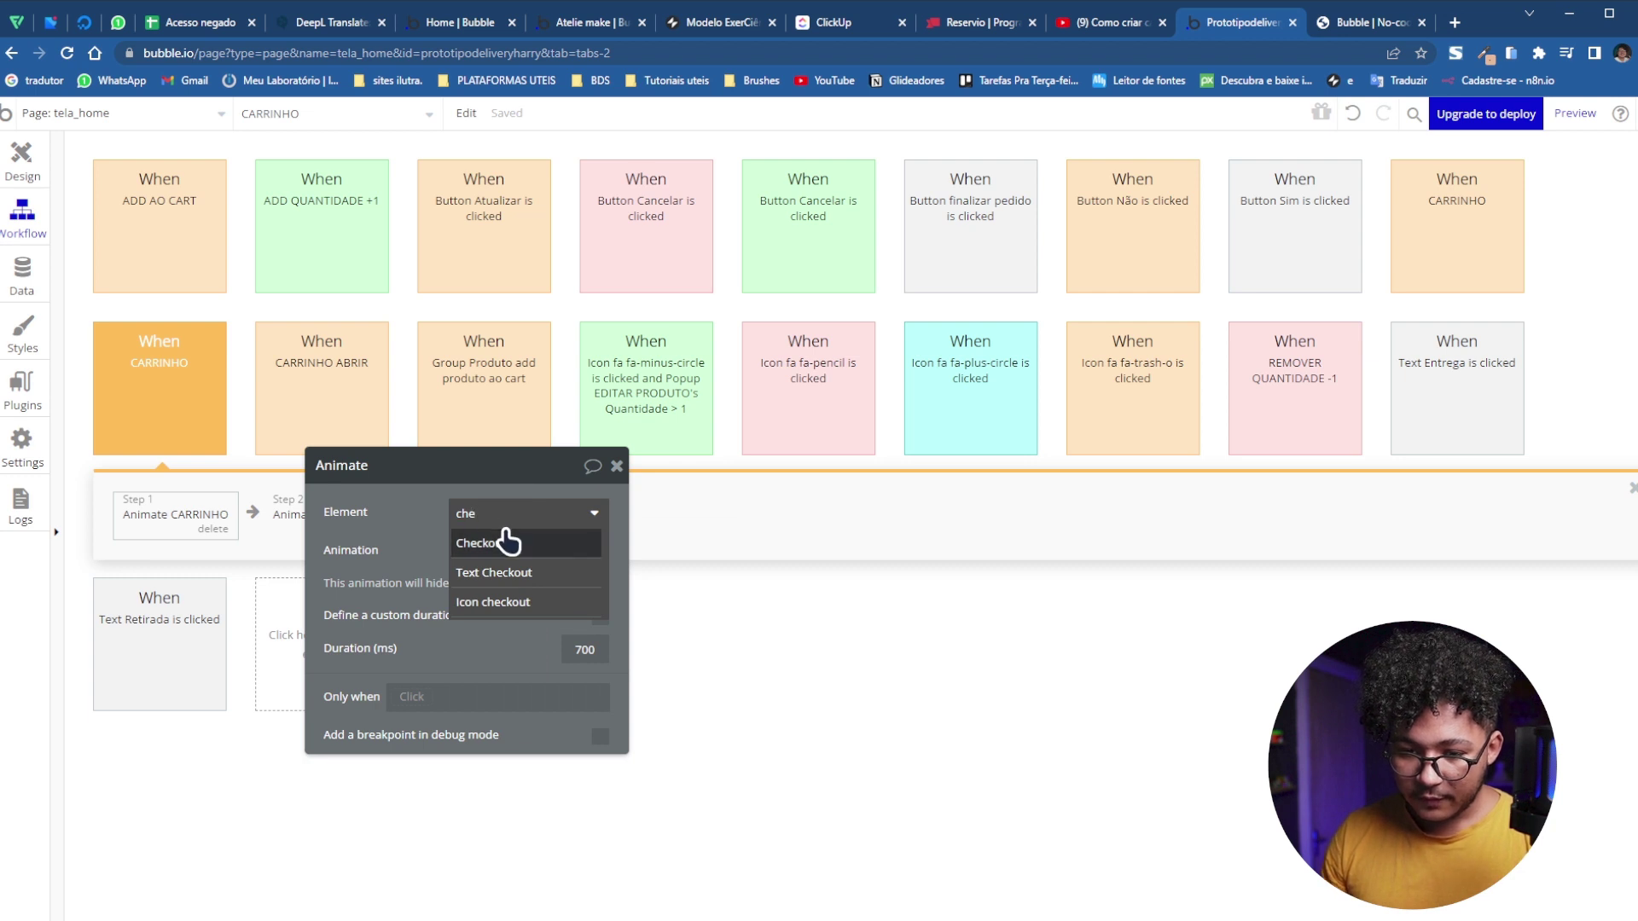
left_click(509, 542)
left_click(299, 533)
Set the duplicated CARRINHO event's trigger element to Icon checkout
left_click(136, 371)
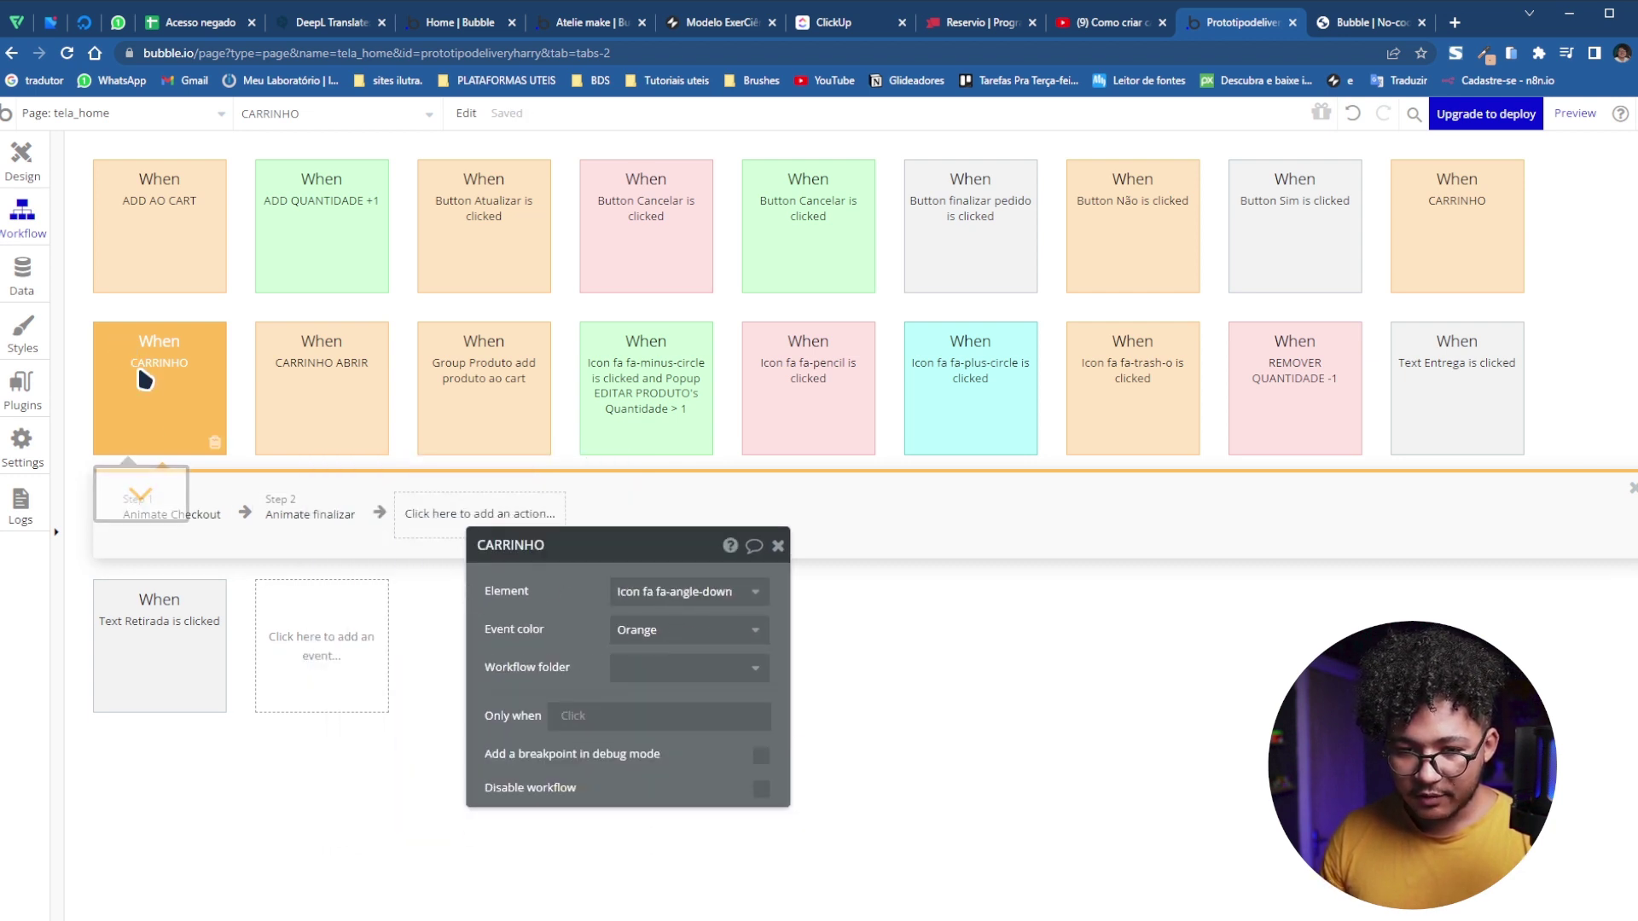
left_click(618, 557)
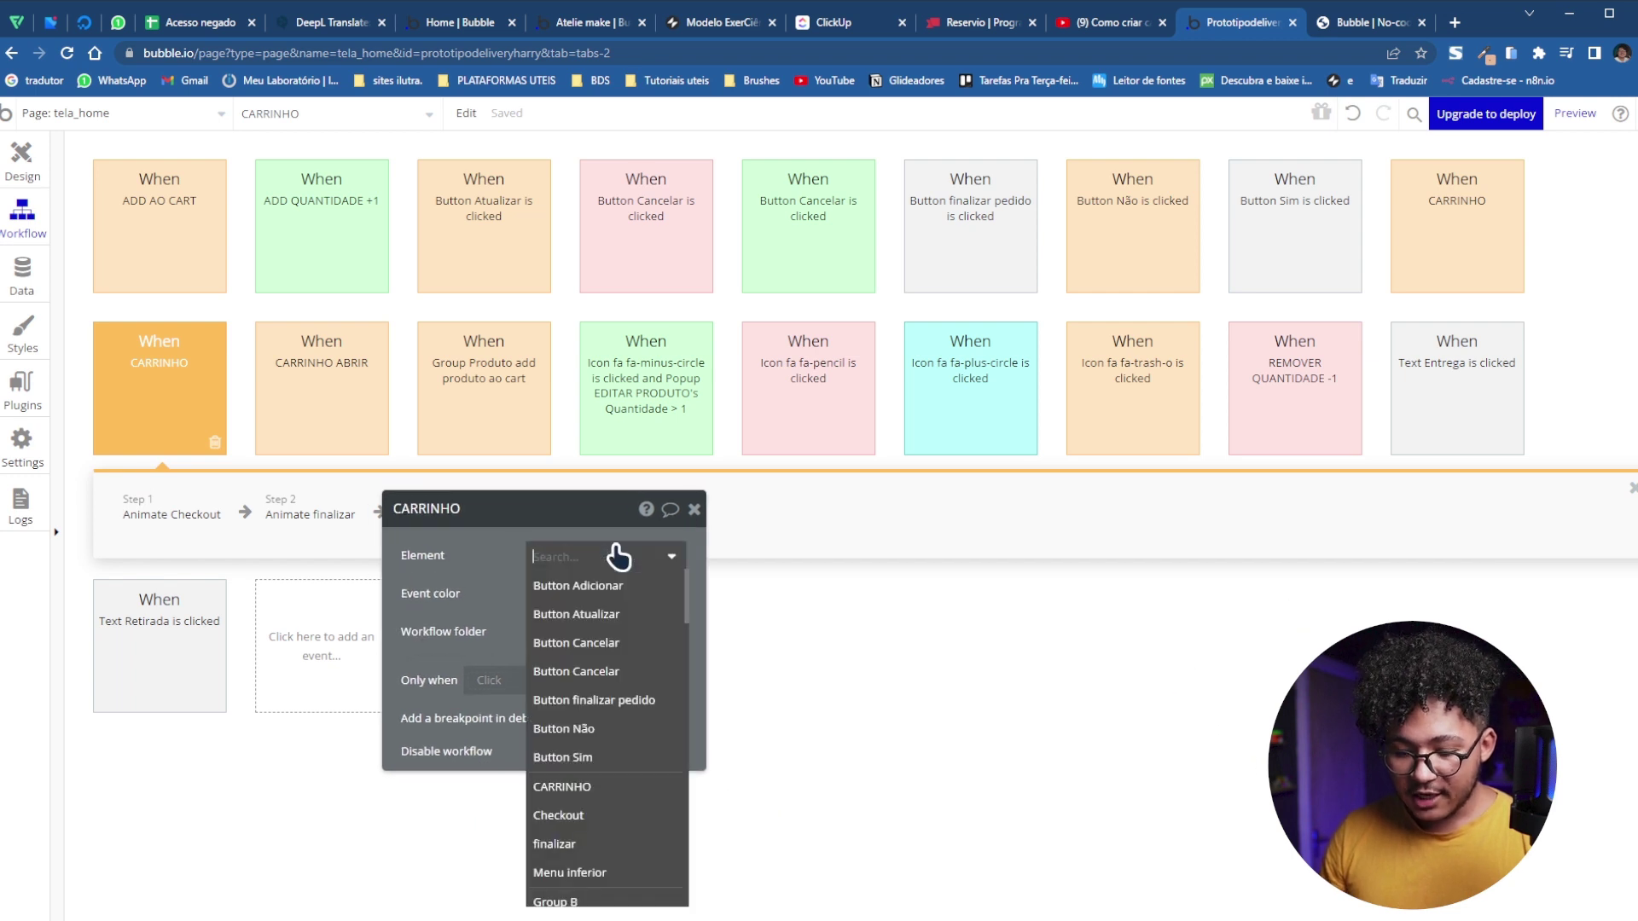
type("icon")
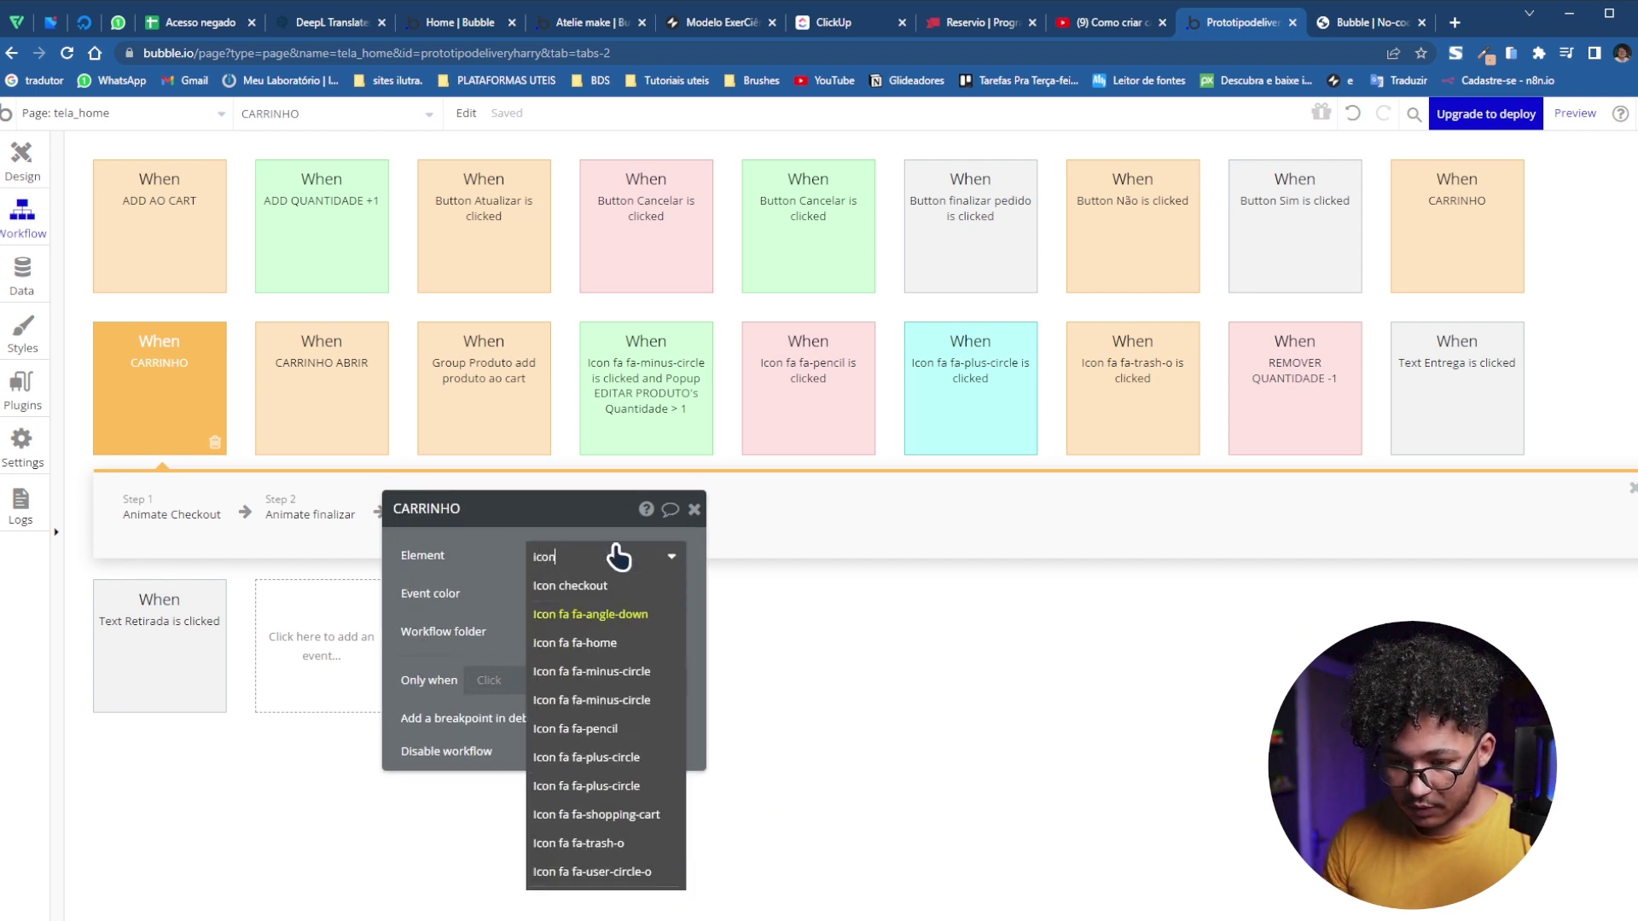
left_click(604, 584)
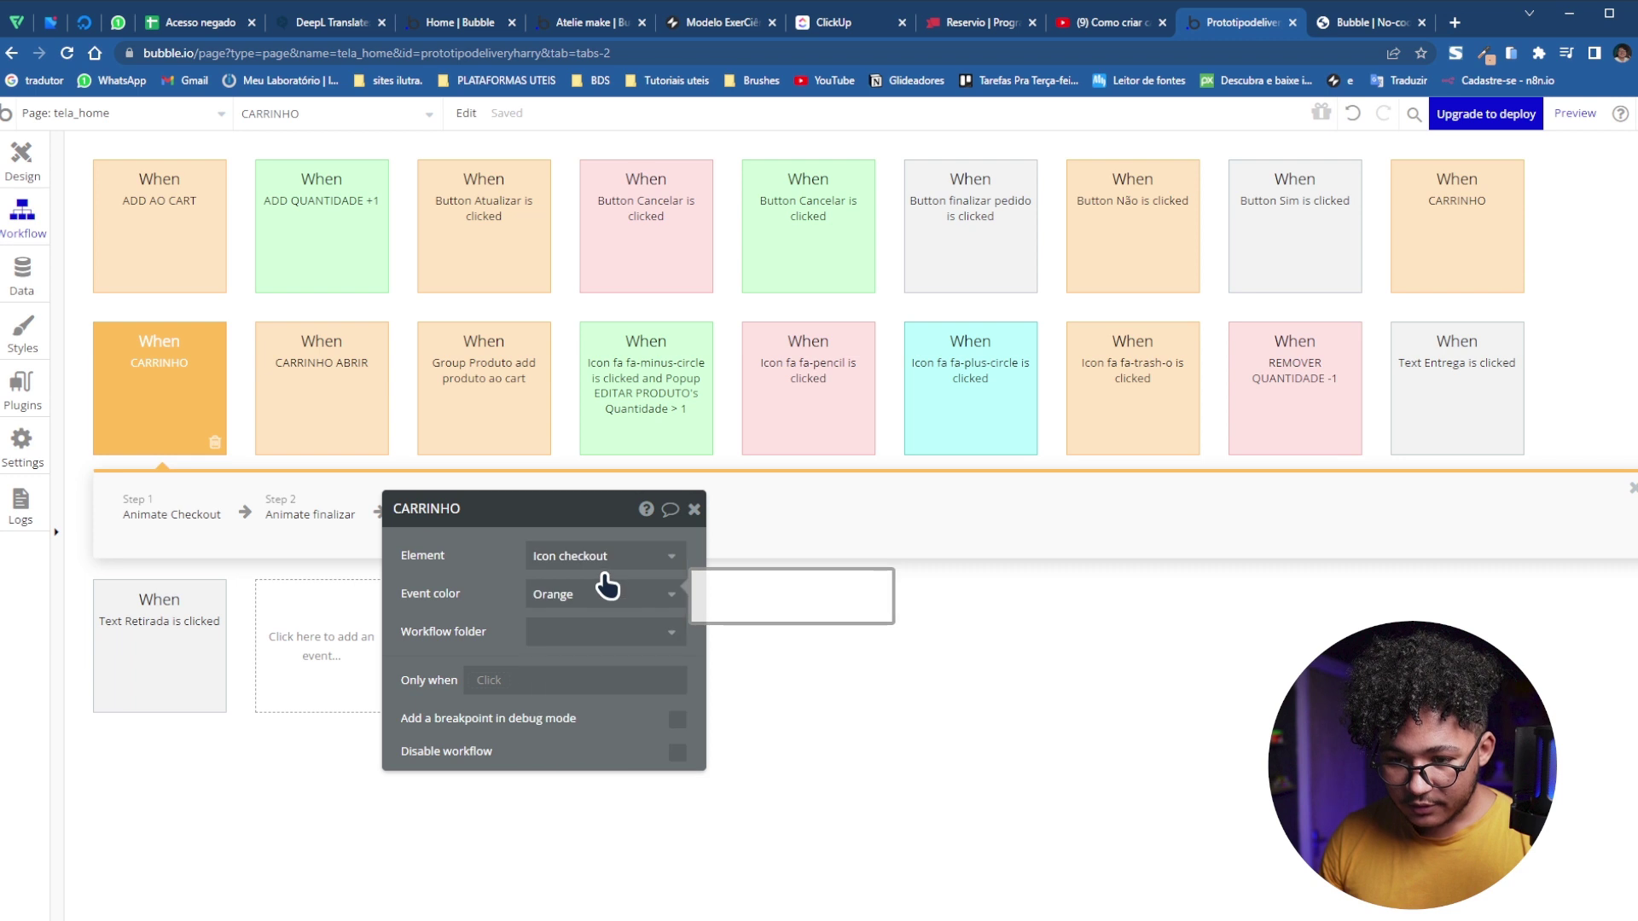
left_click(602, 563)
type("ic")
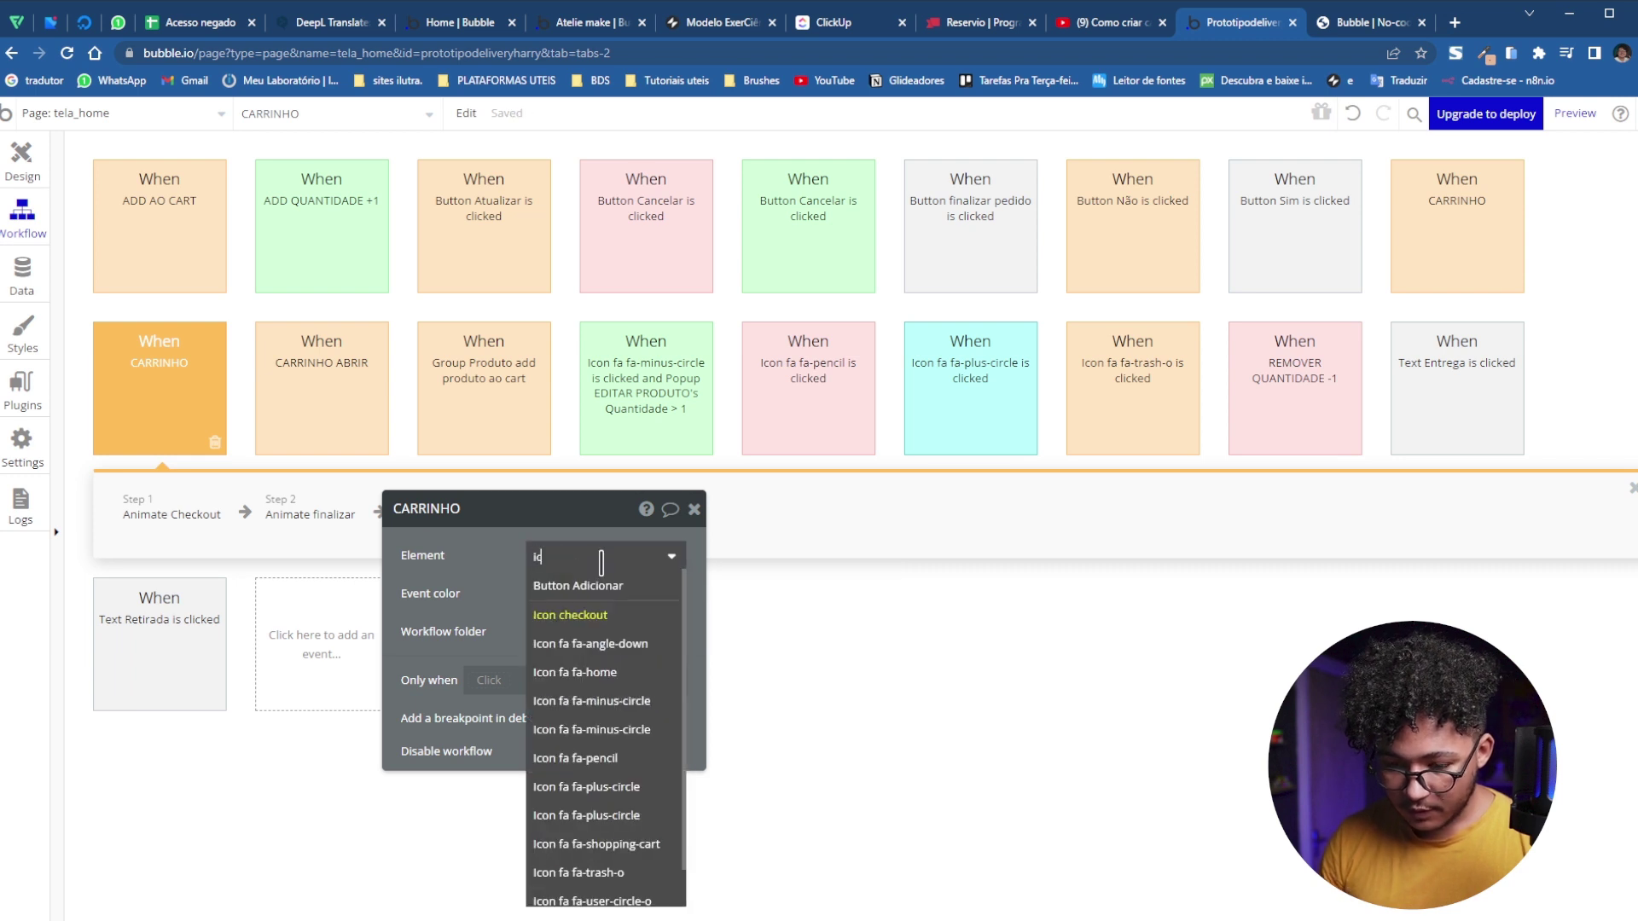
left_click(467, 596)
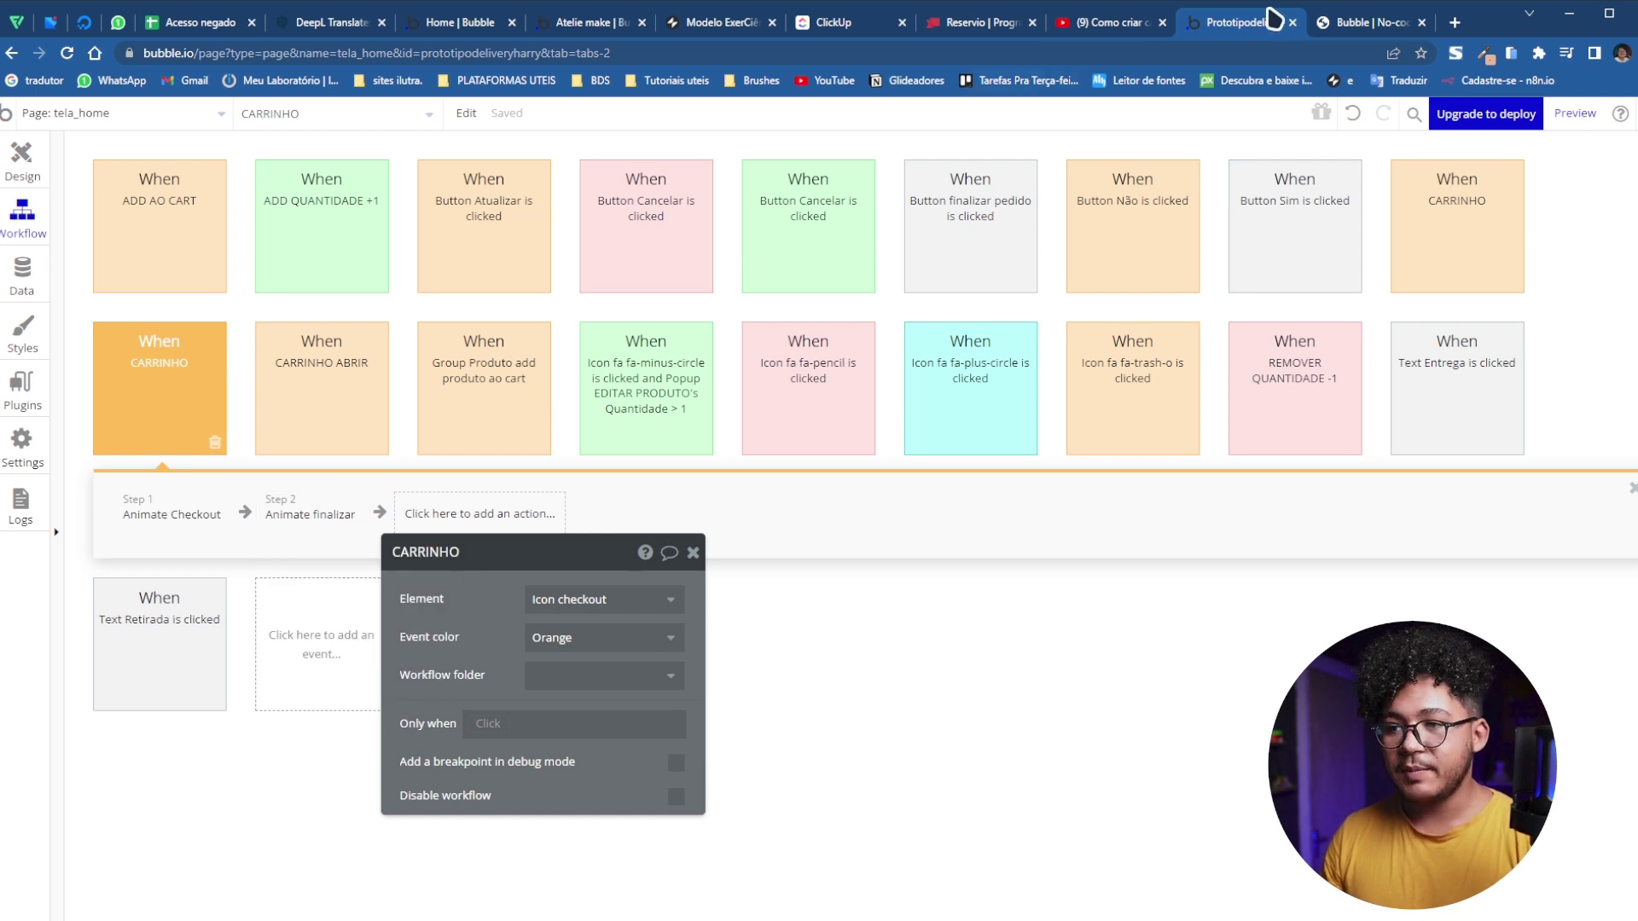
Switch to the app preview, load the latest version, and test opening and closing the cart with its down arrow
left_click(1364, 22)
left_click(887, 207)
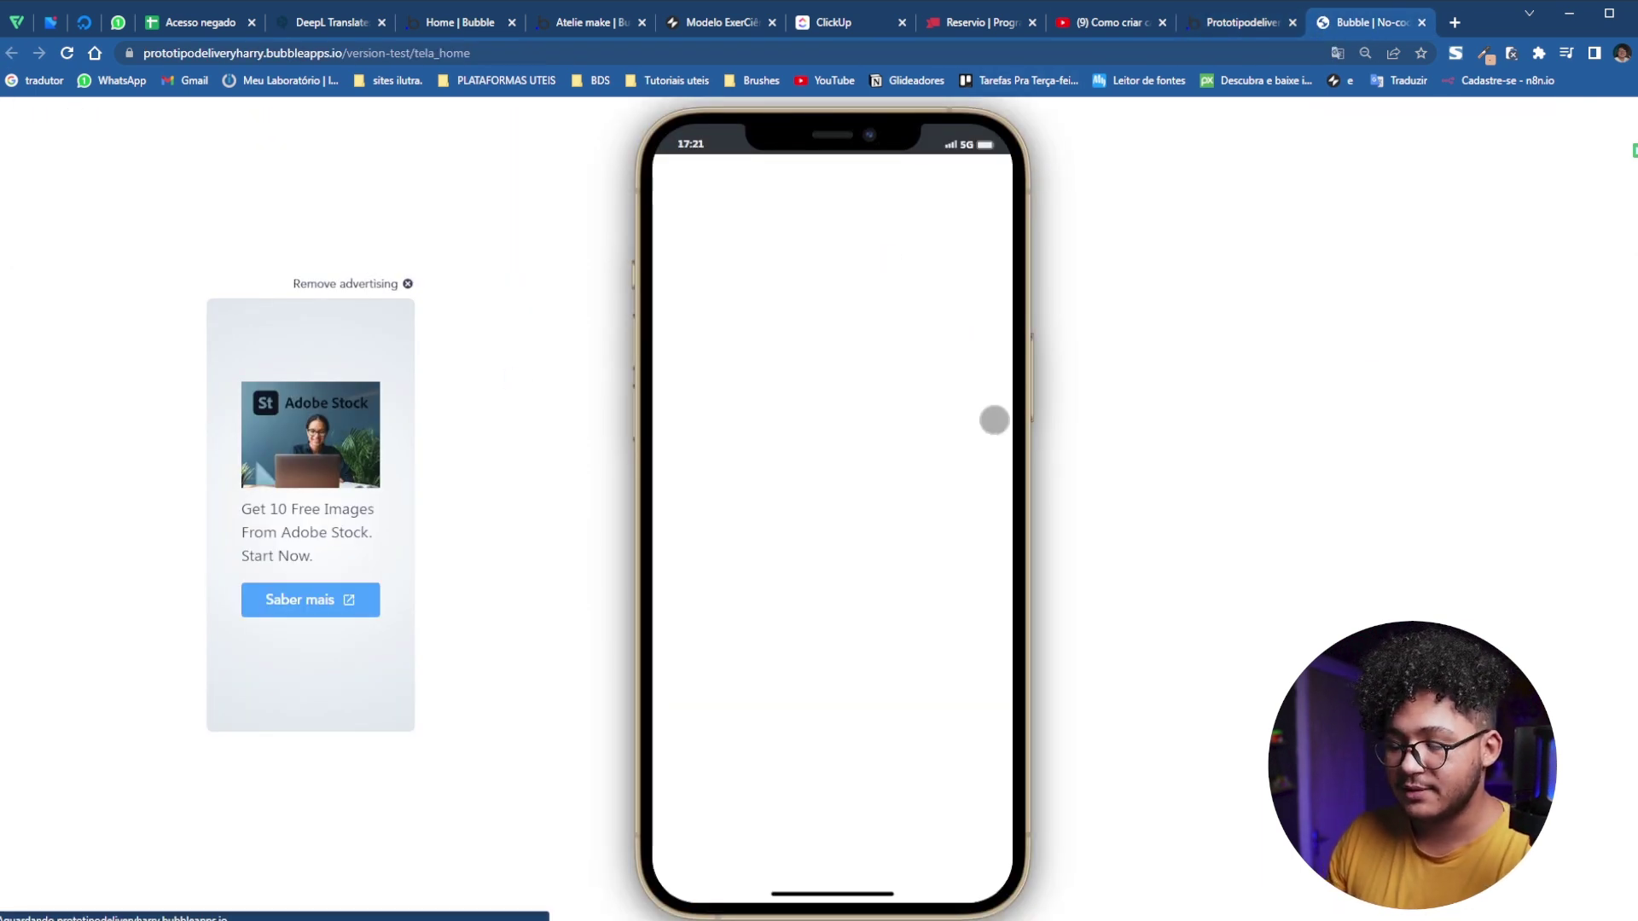
left_click(825, 864)
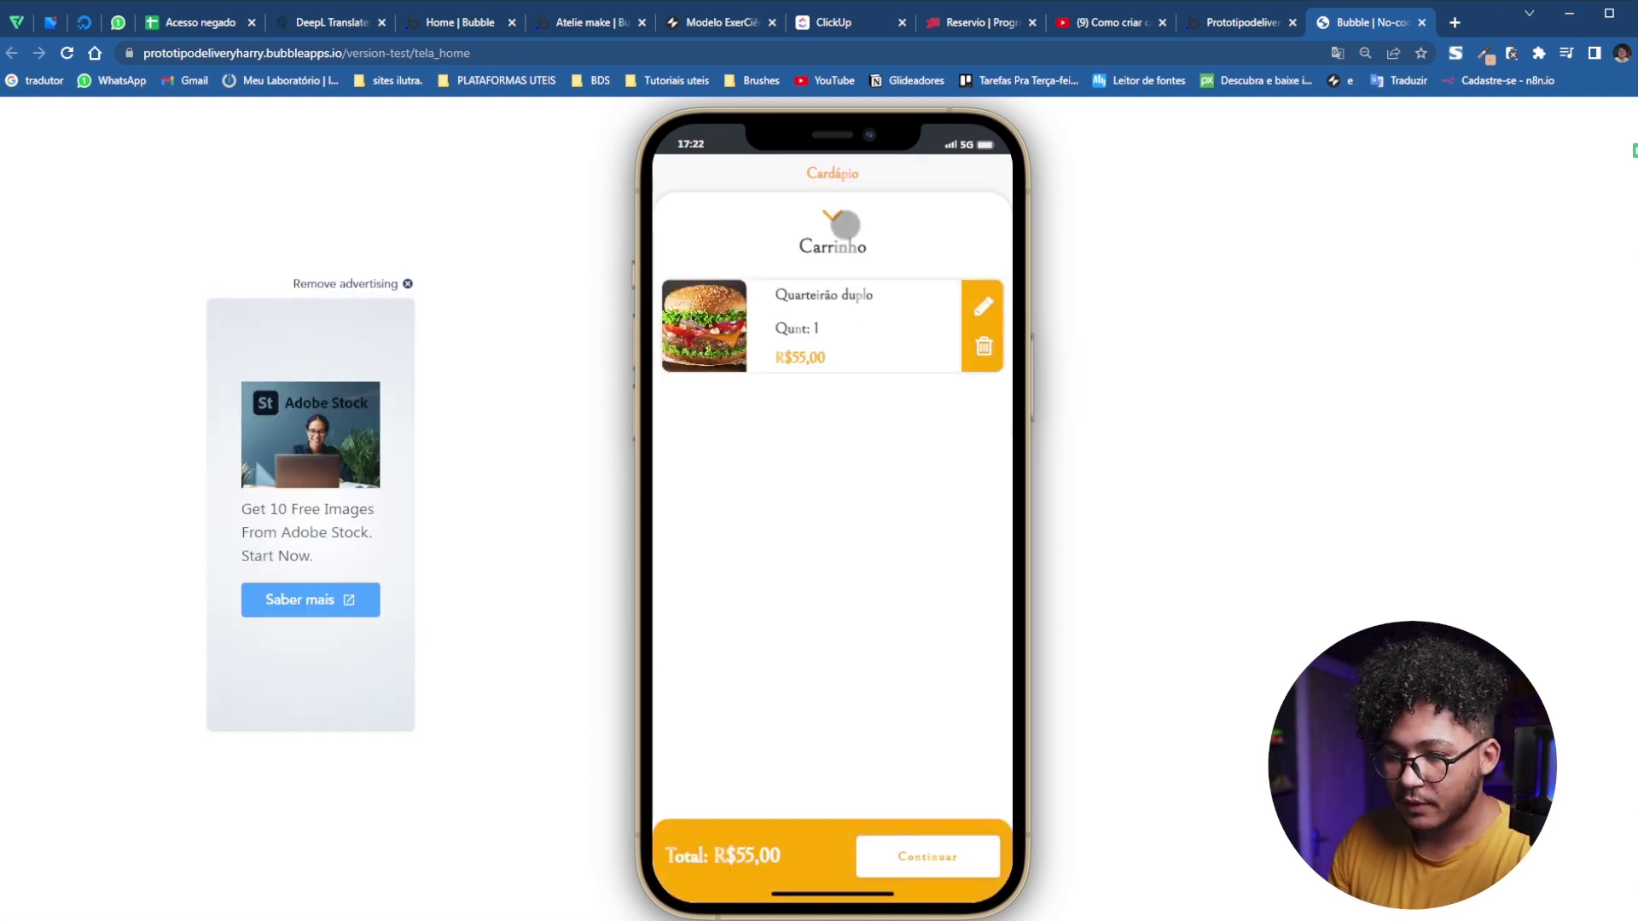
left_click(834, 213)
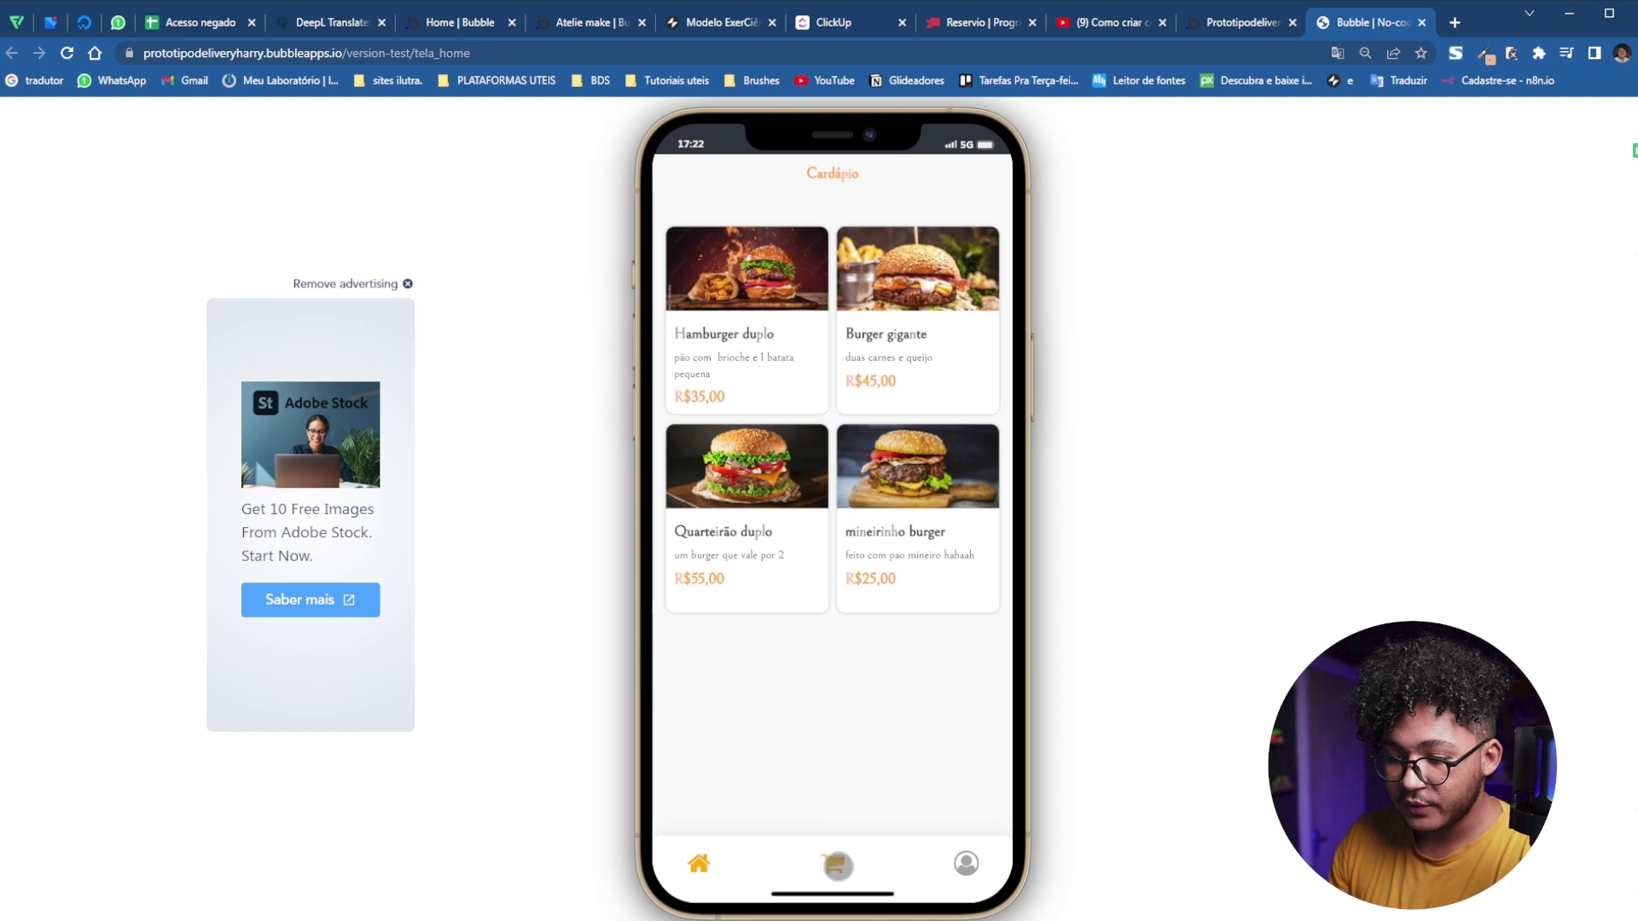
Go through the cart to the checkout in the preview, test its down arrow, and open the checkout again
left_click(835, 863)
left_click(979, 853)
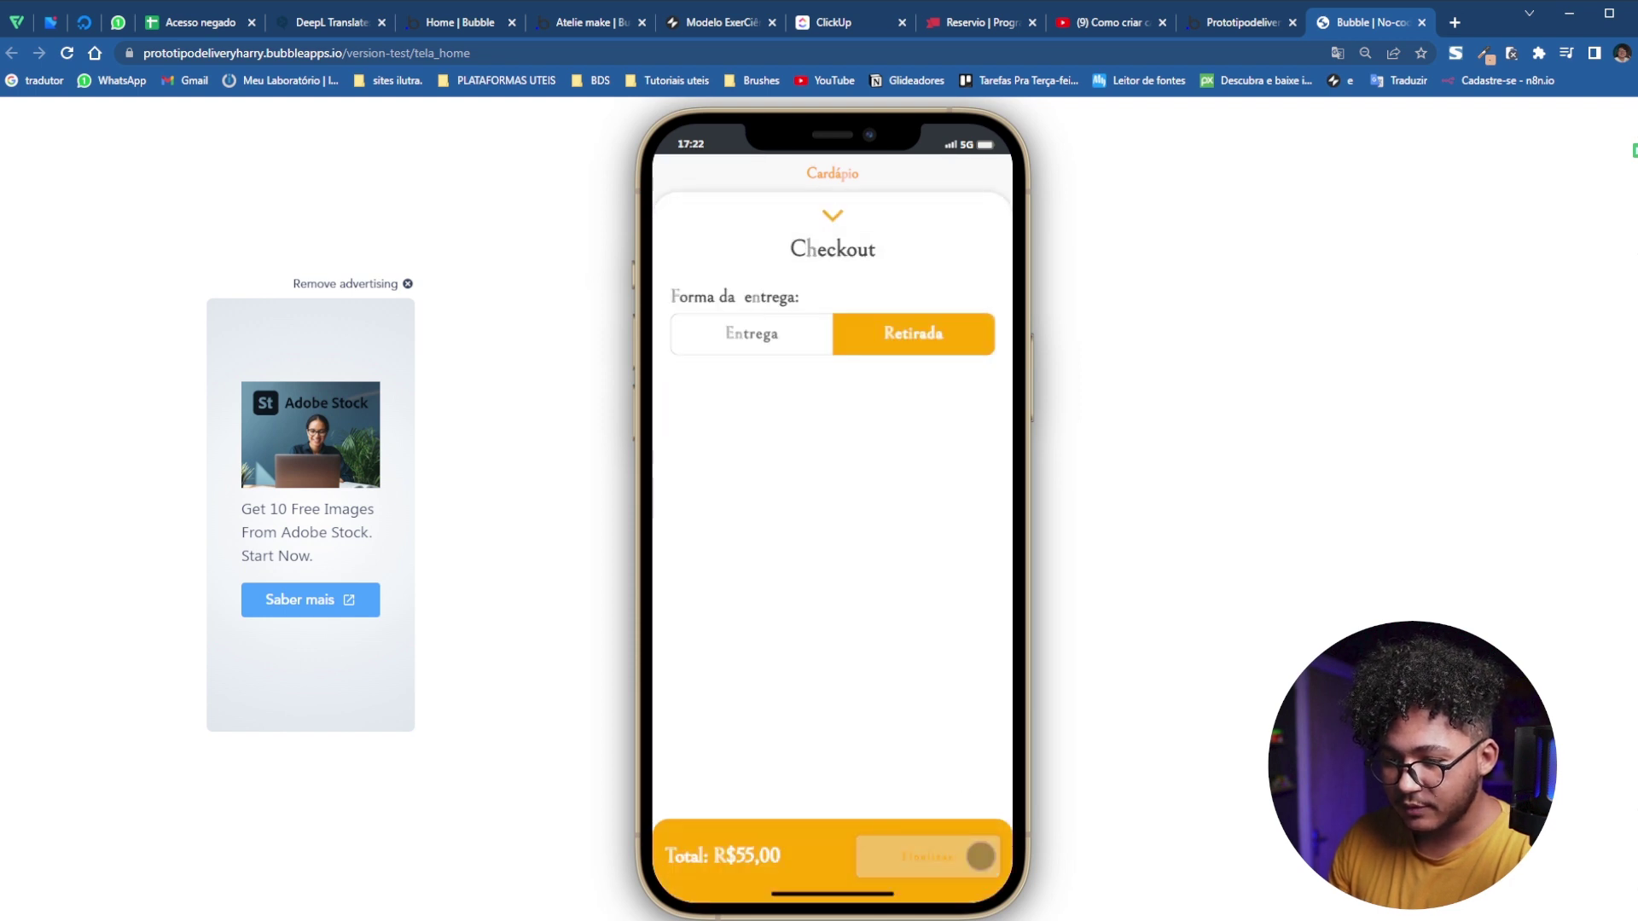
left_click(831, 213)
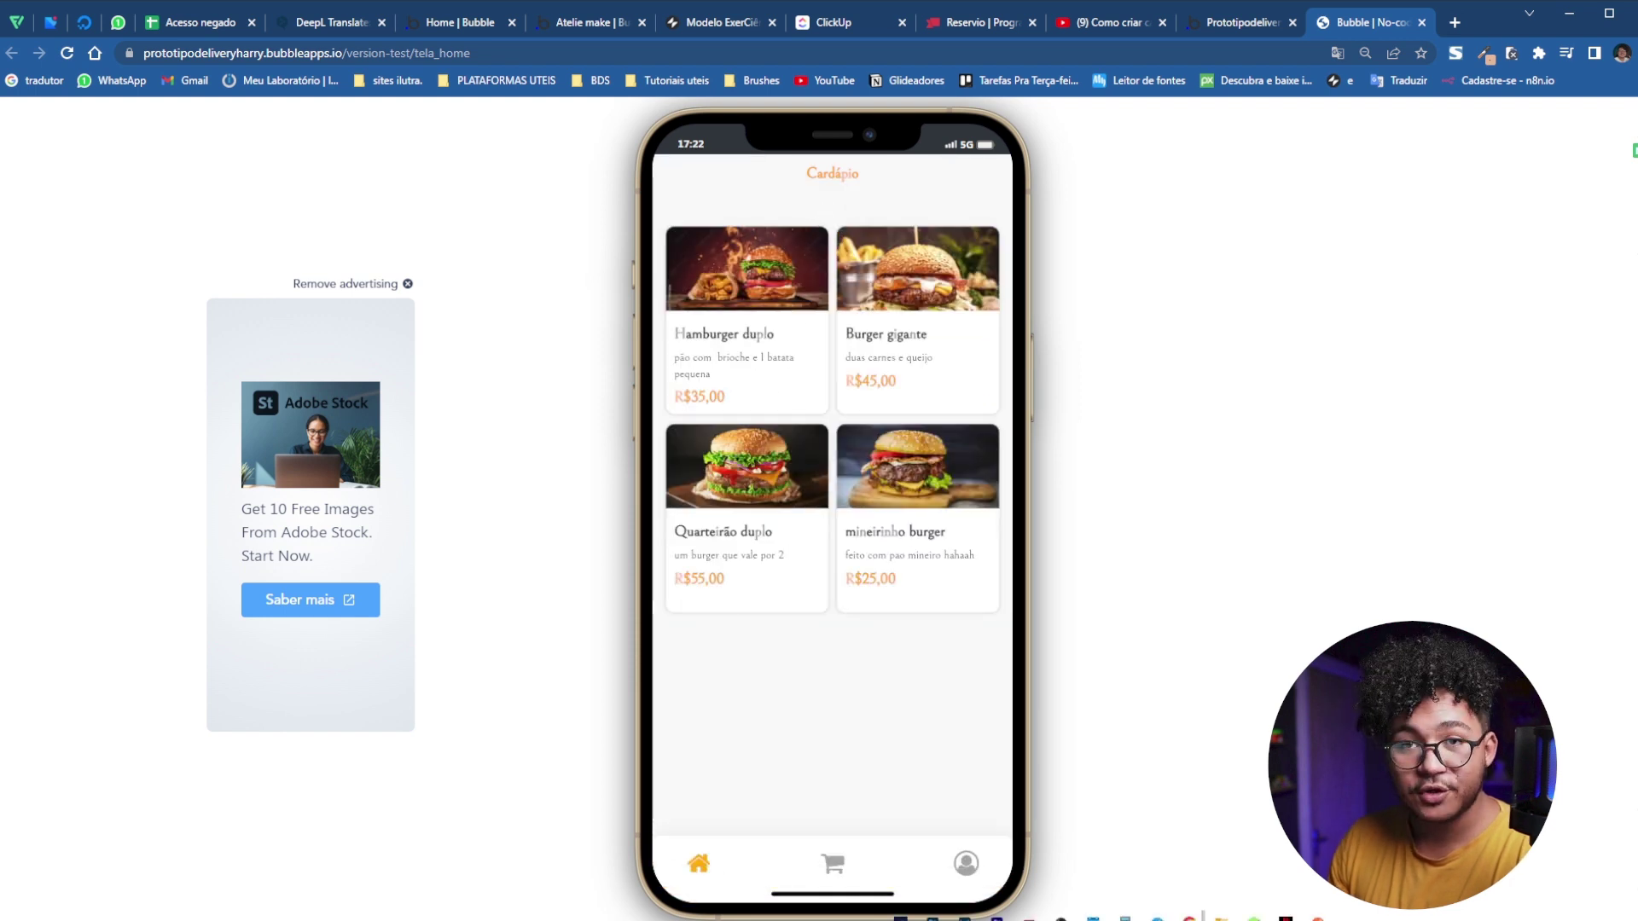
left_click(828, 859)
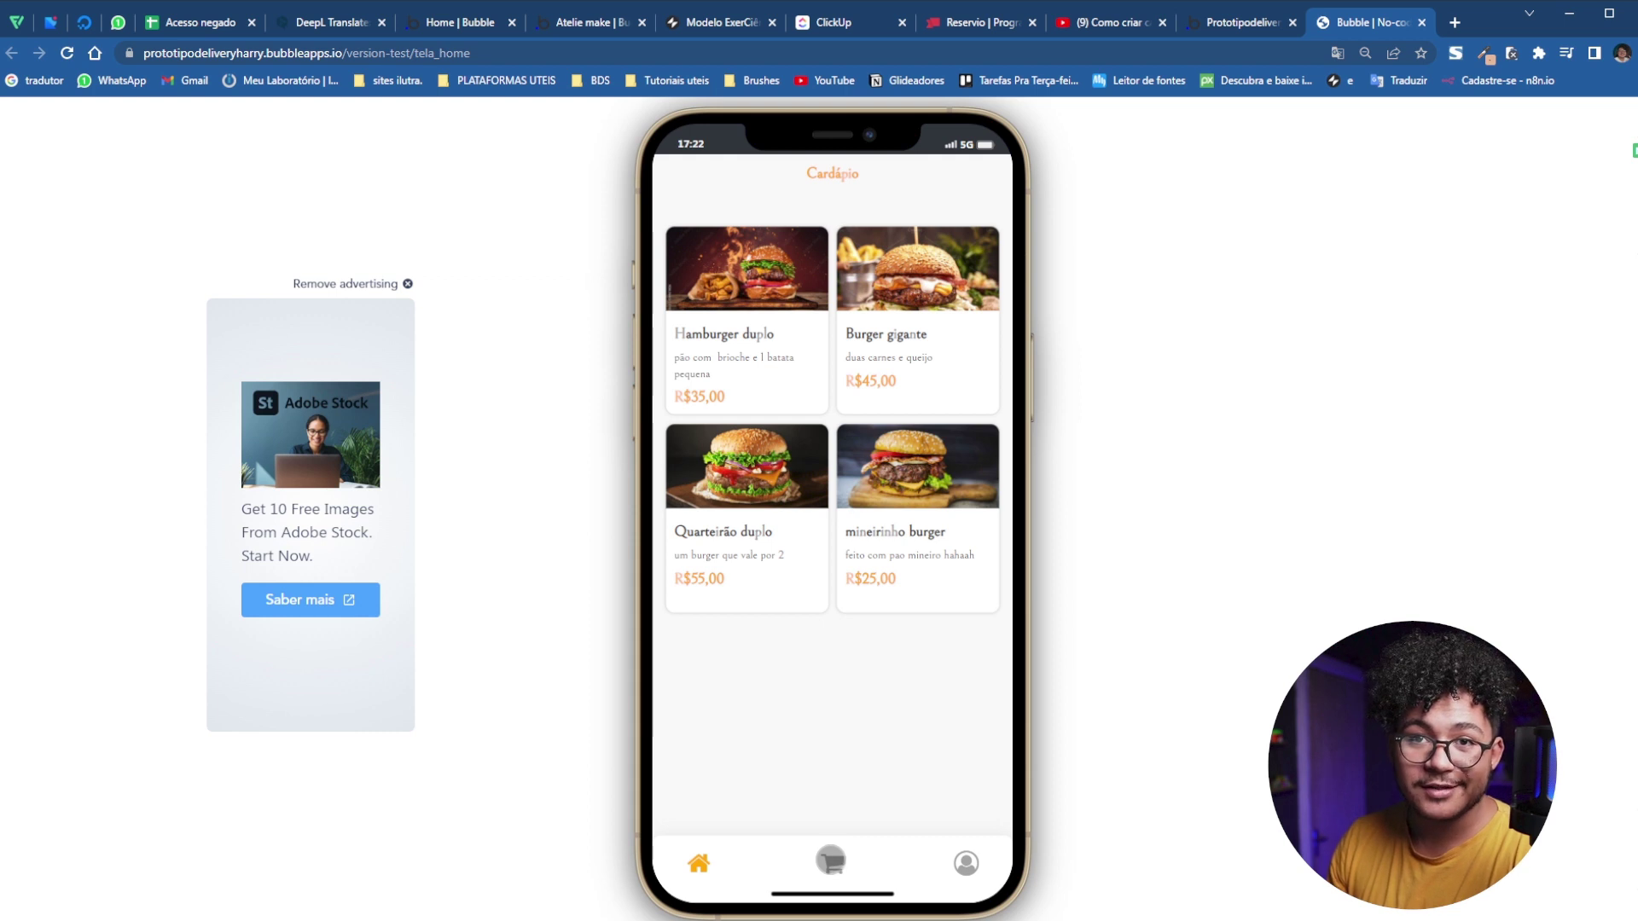
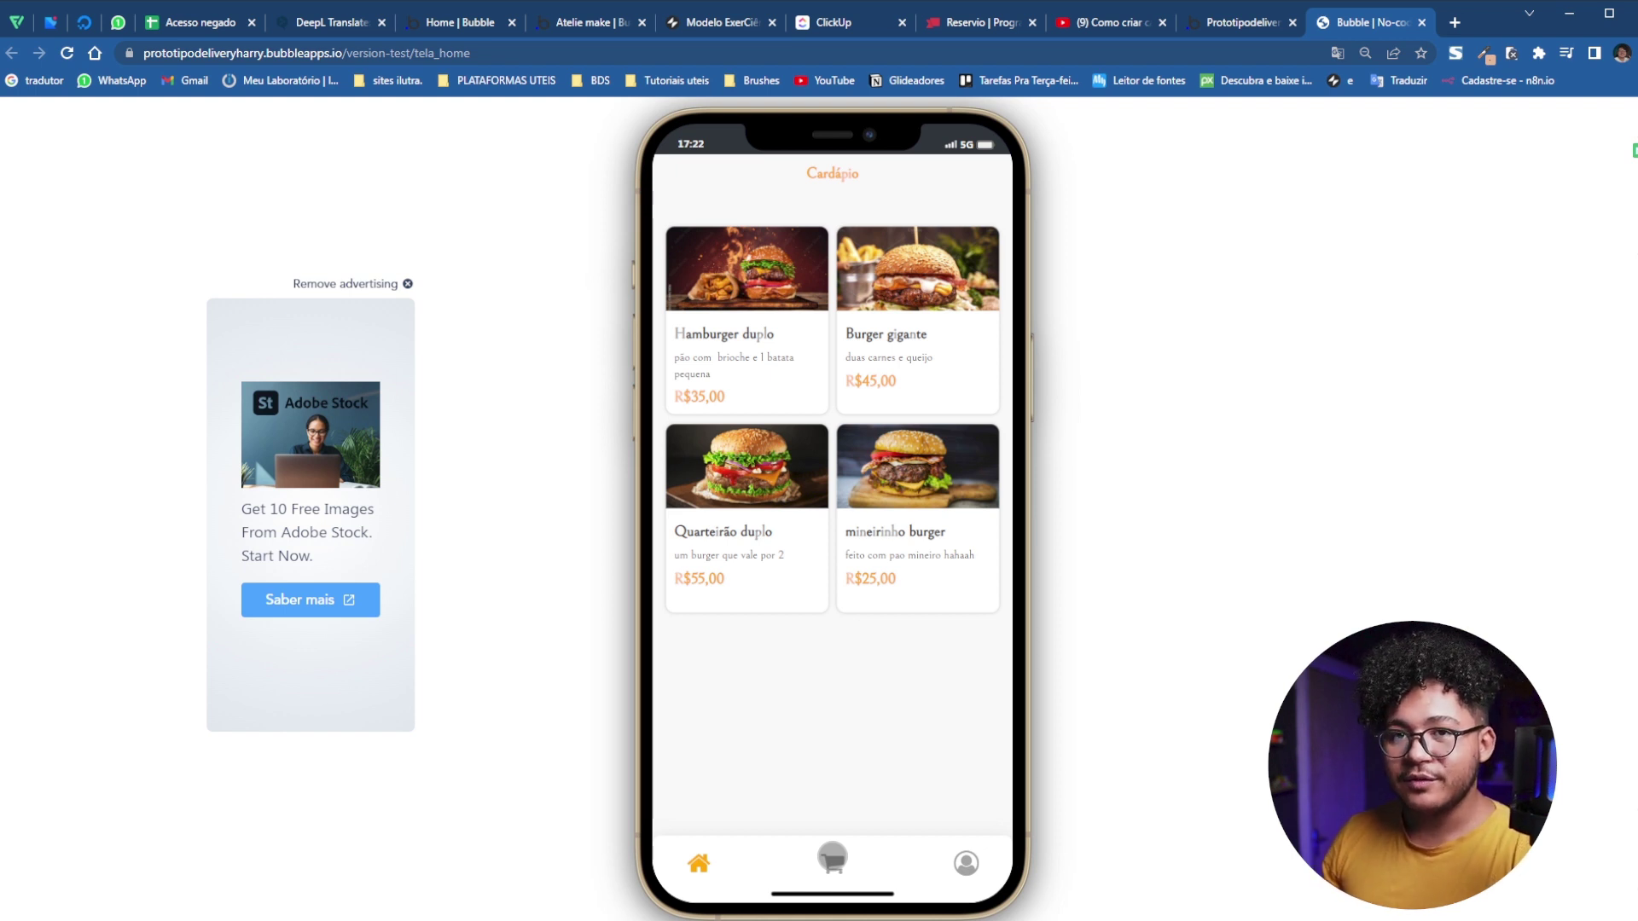
left_click(825, 851)
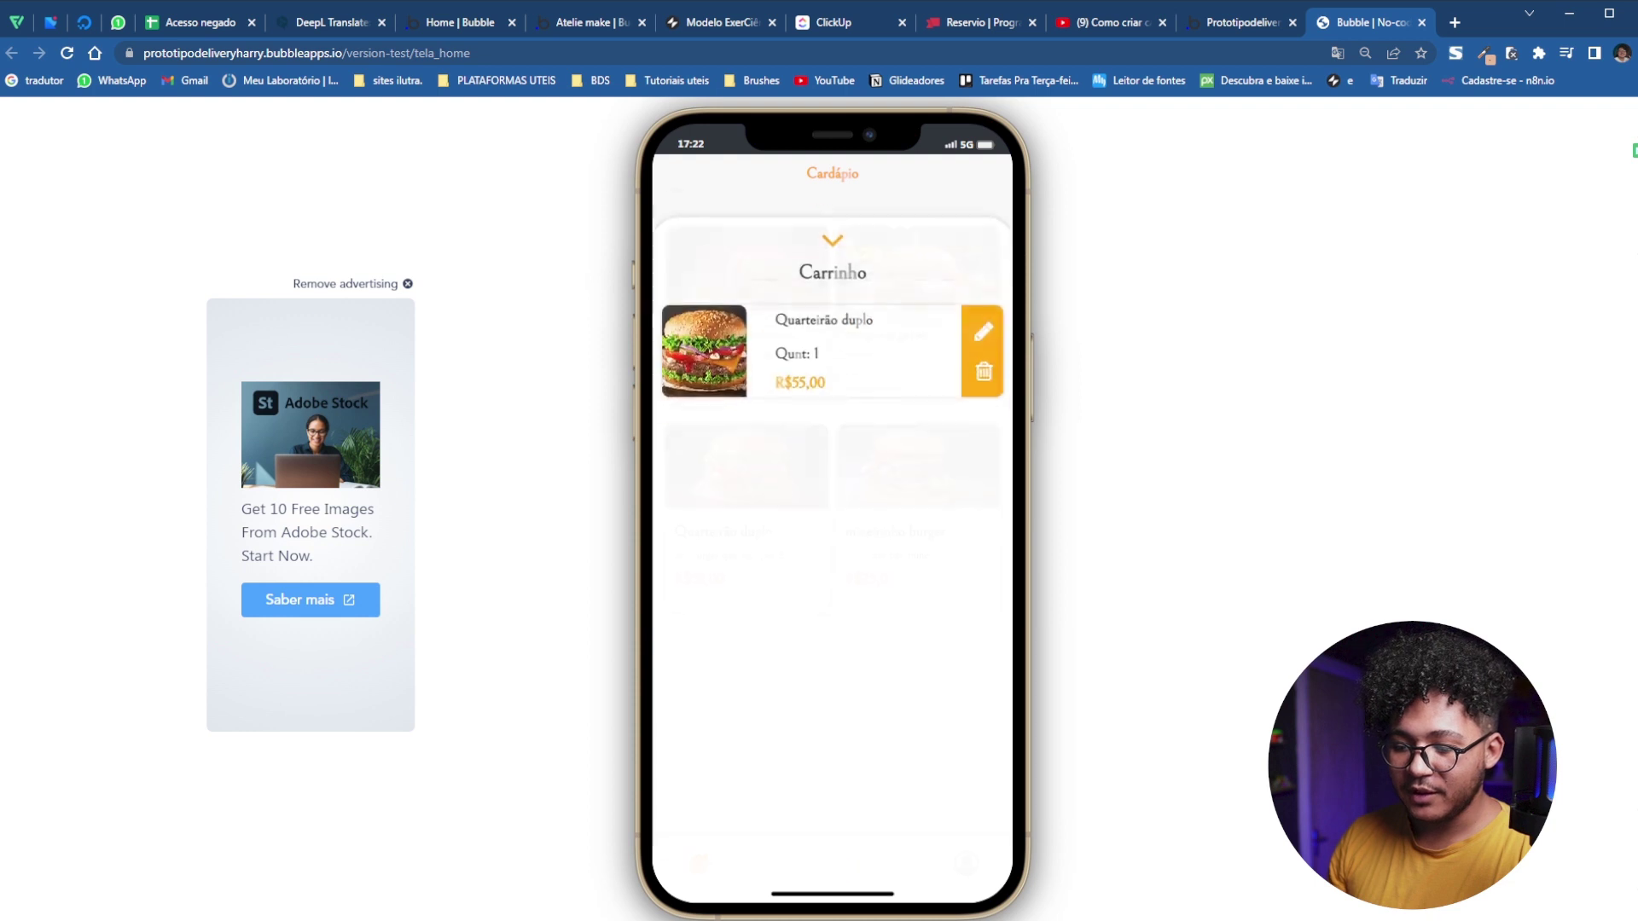
left_click(887, 856)
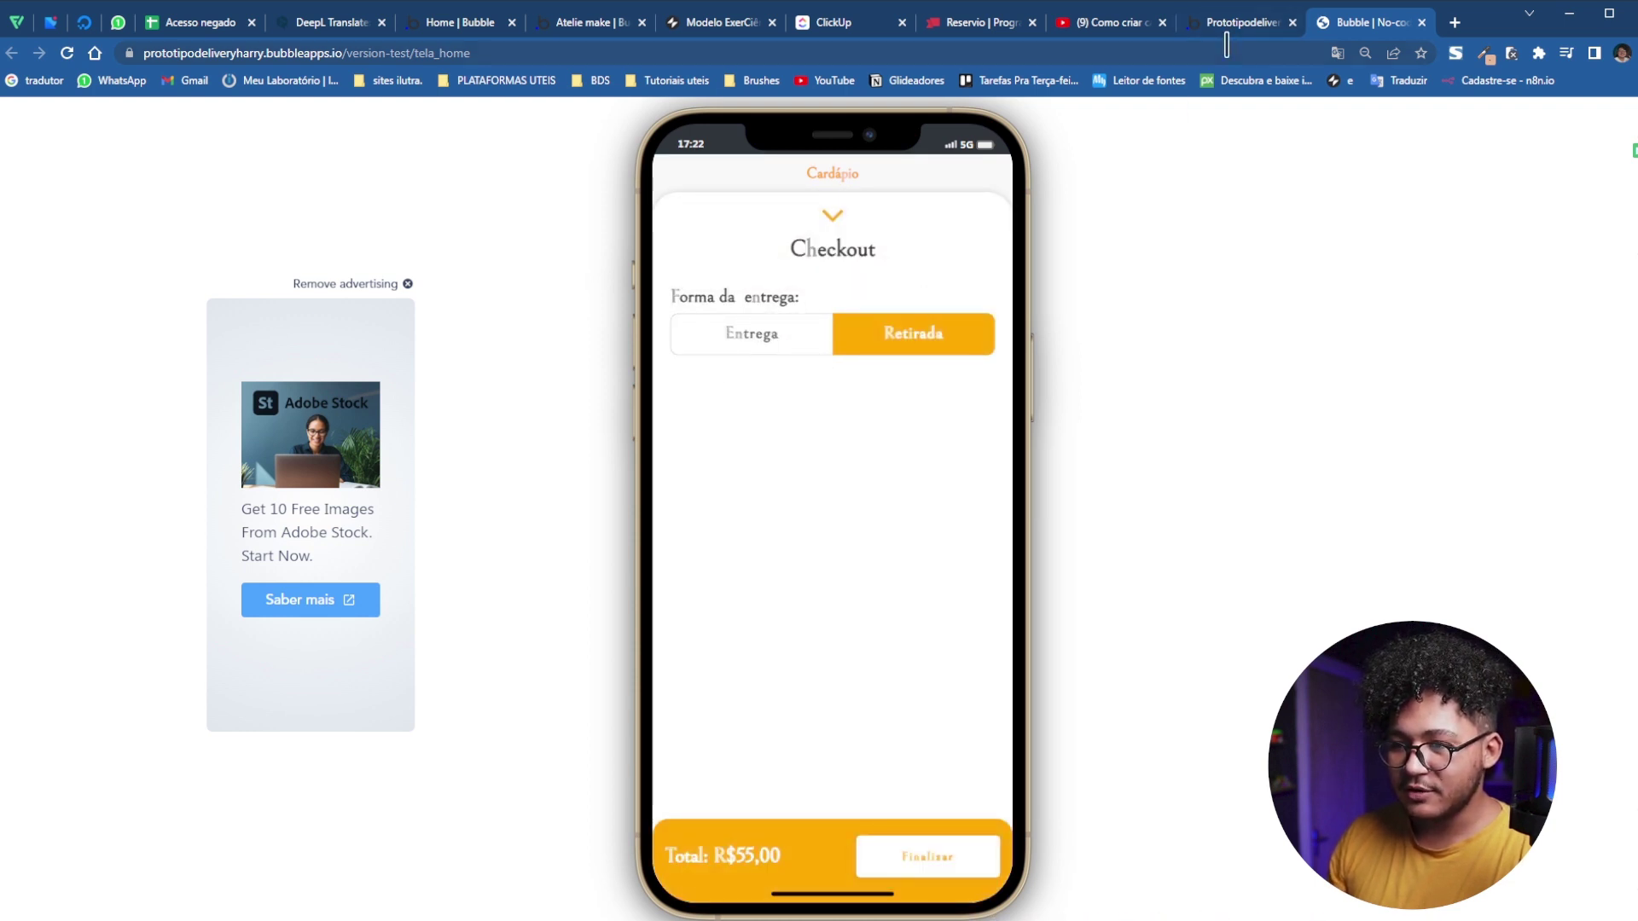
Return to the Bubble editor's page design with the Checkout group shown and close the icon's properties
left_click(1246, 23)
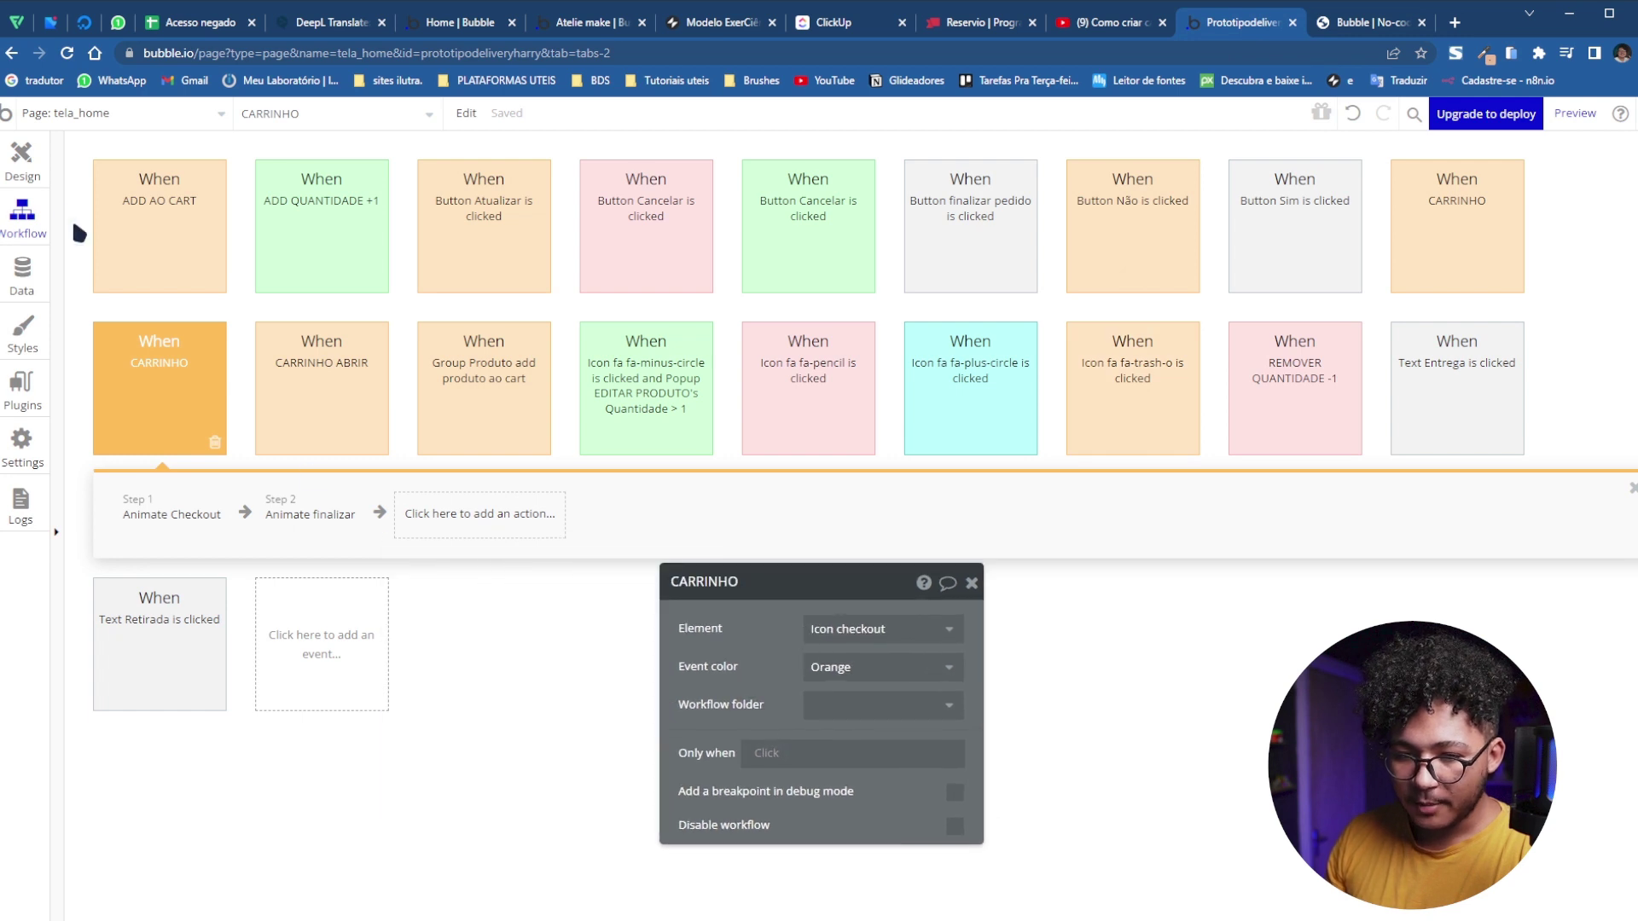
left_click(35, 174)
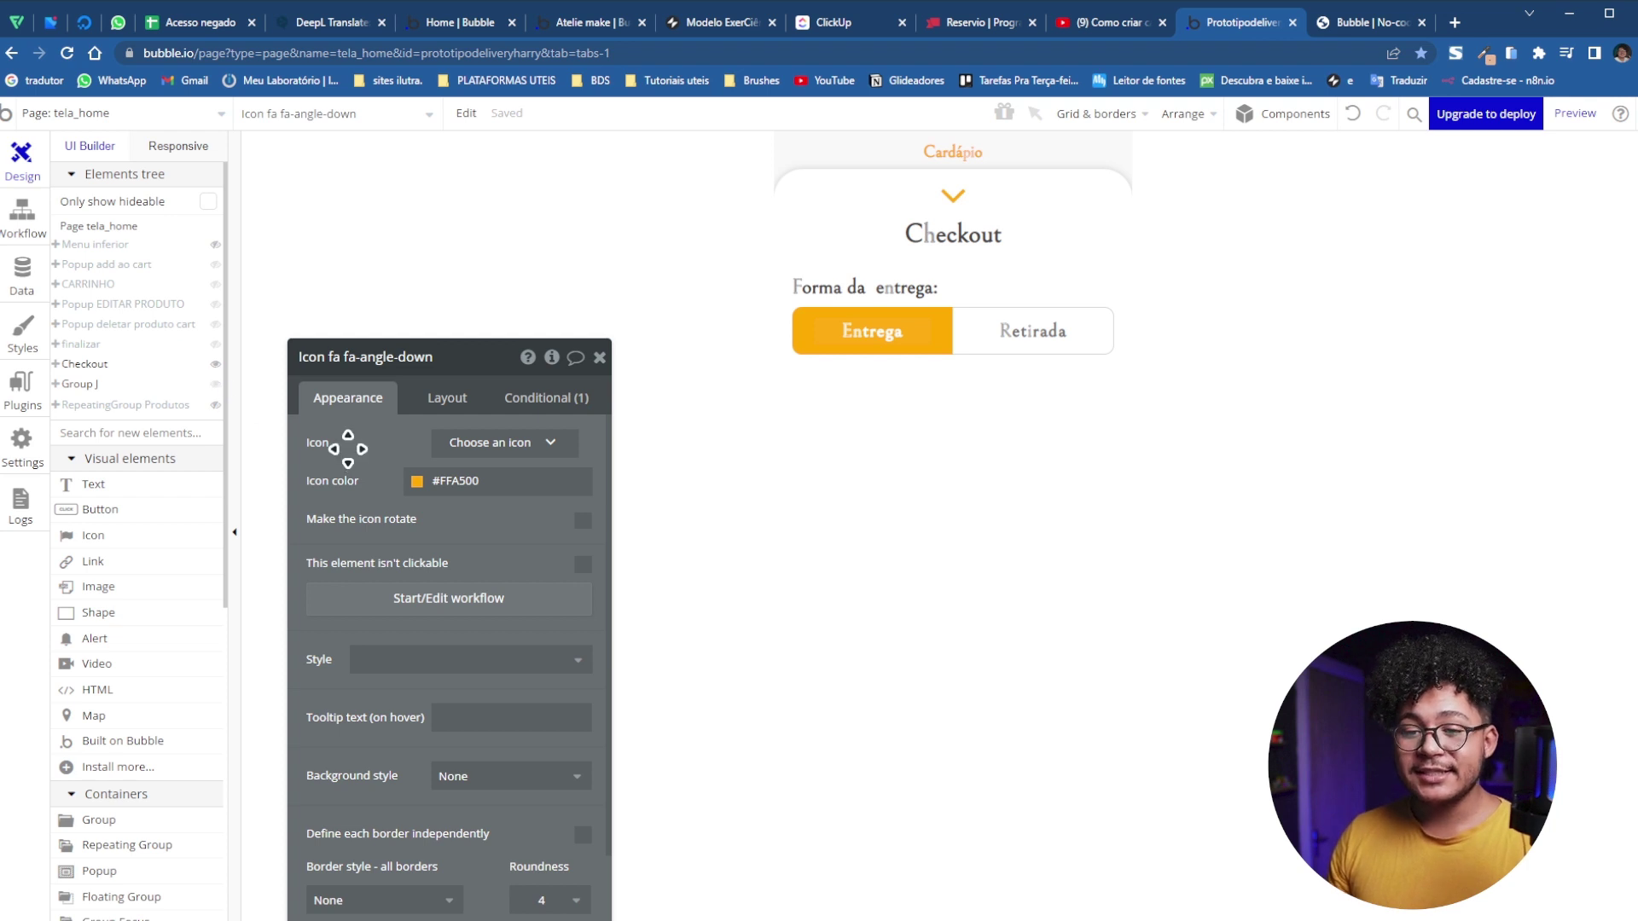
left_click(585, 332)
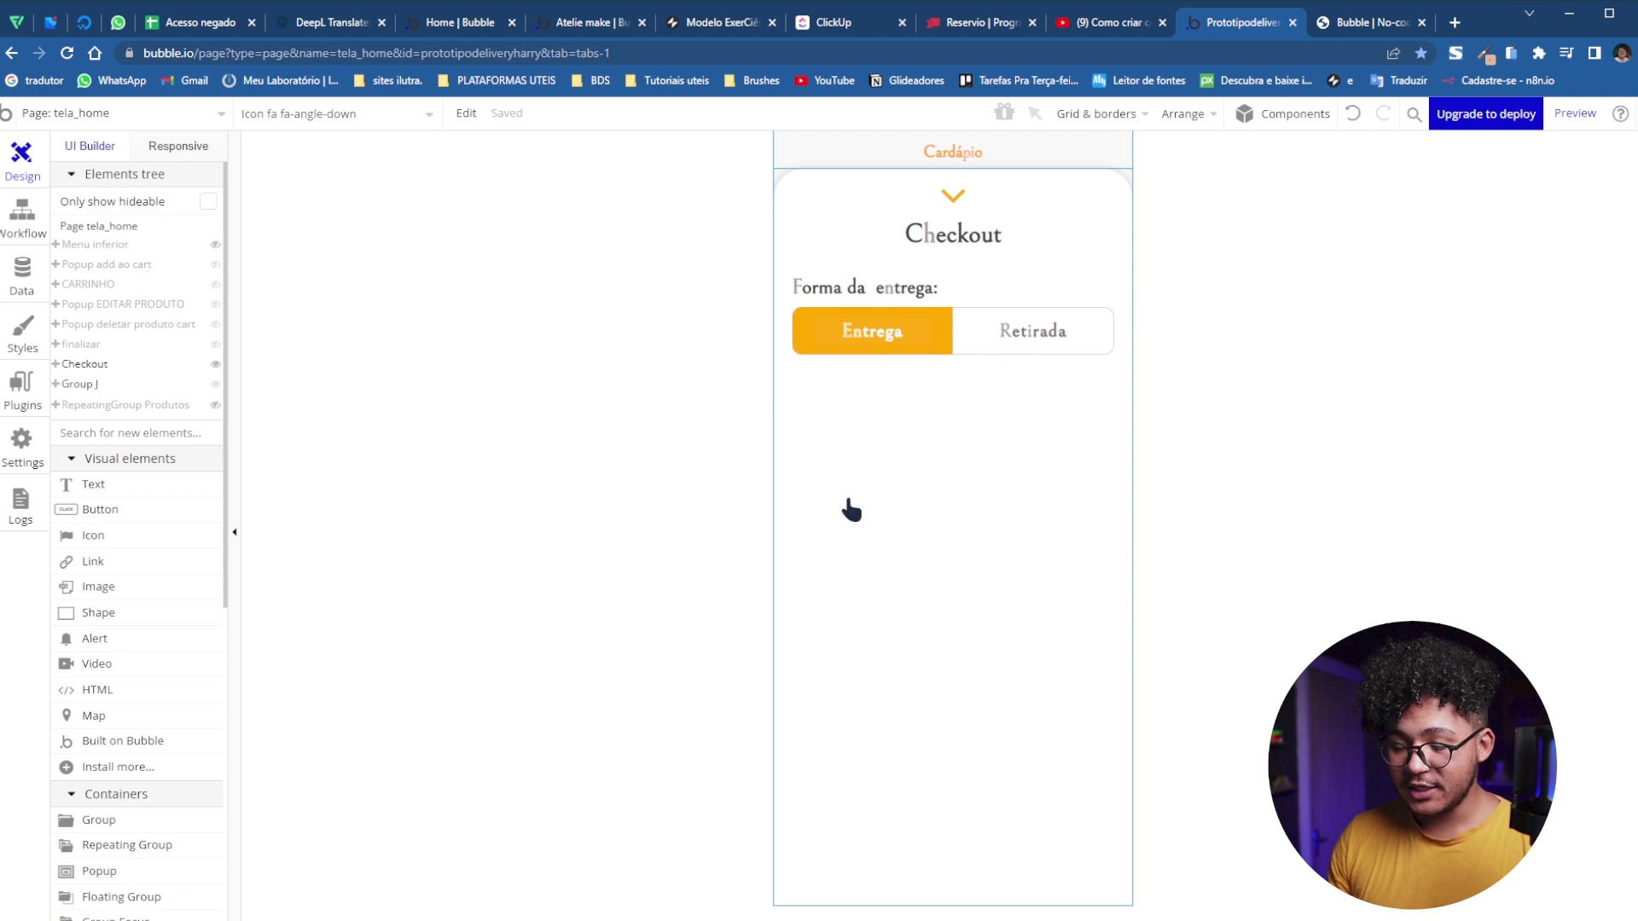
Duplicate the "Forma da entrega:" text in the Checkout group and place the copy below the Entrega/Retirada buttons
scroll(124, 539, "down", 3)
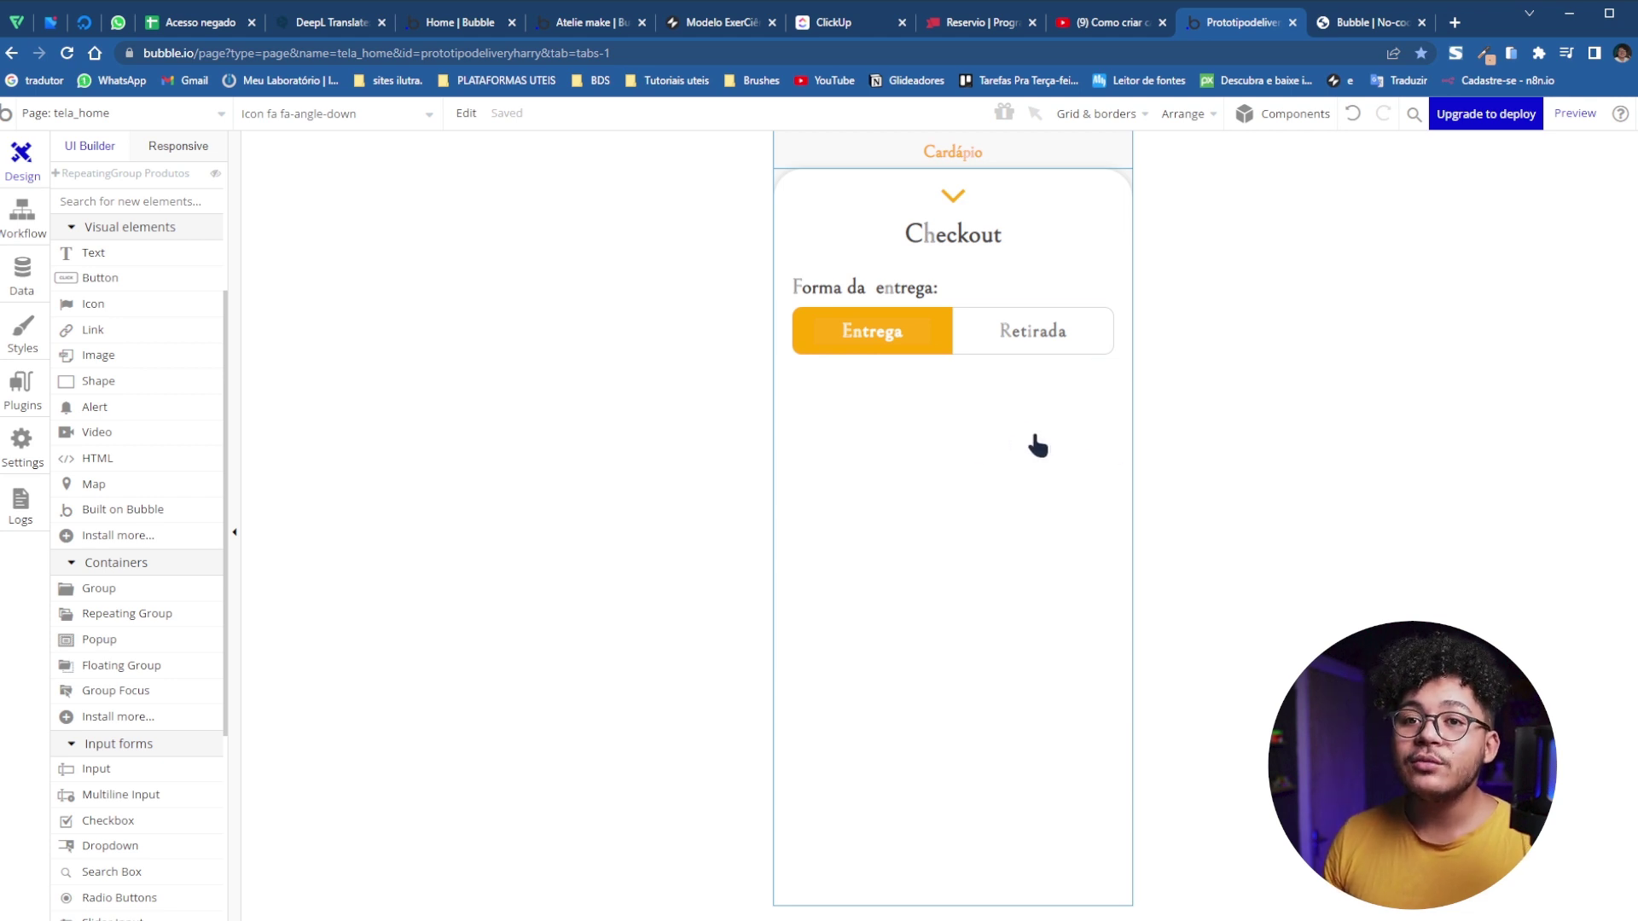
scroll(99, 716, "down", 3)
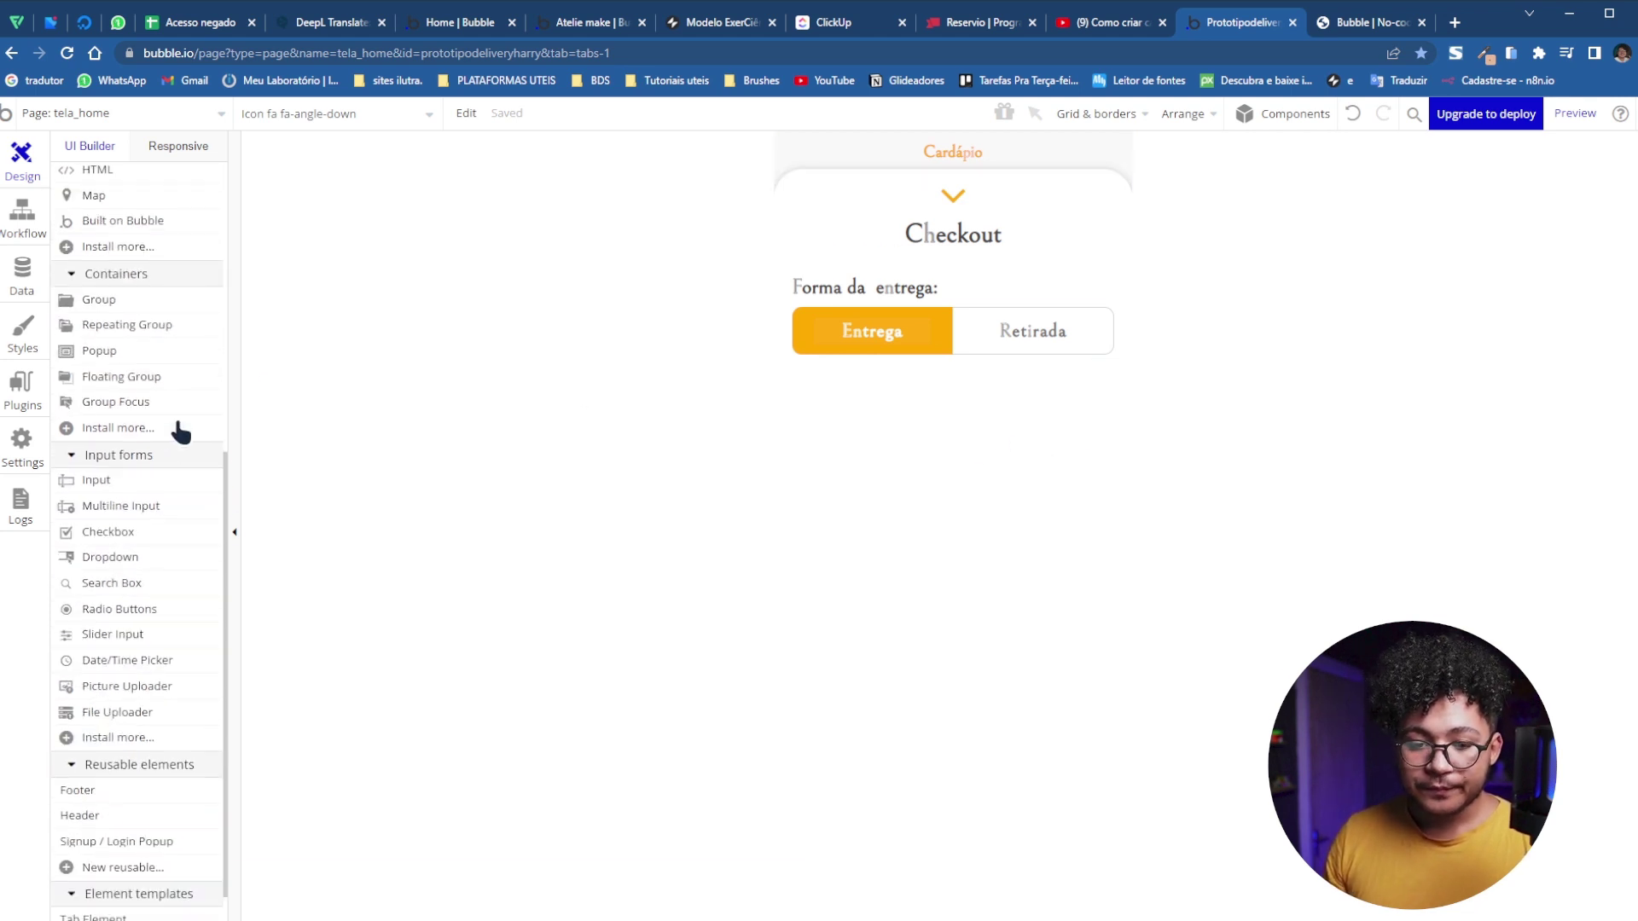
left_click(889, 294)
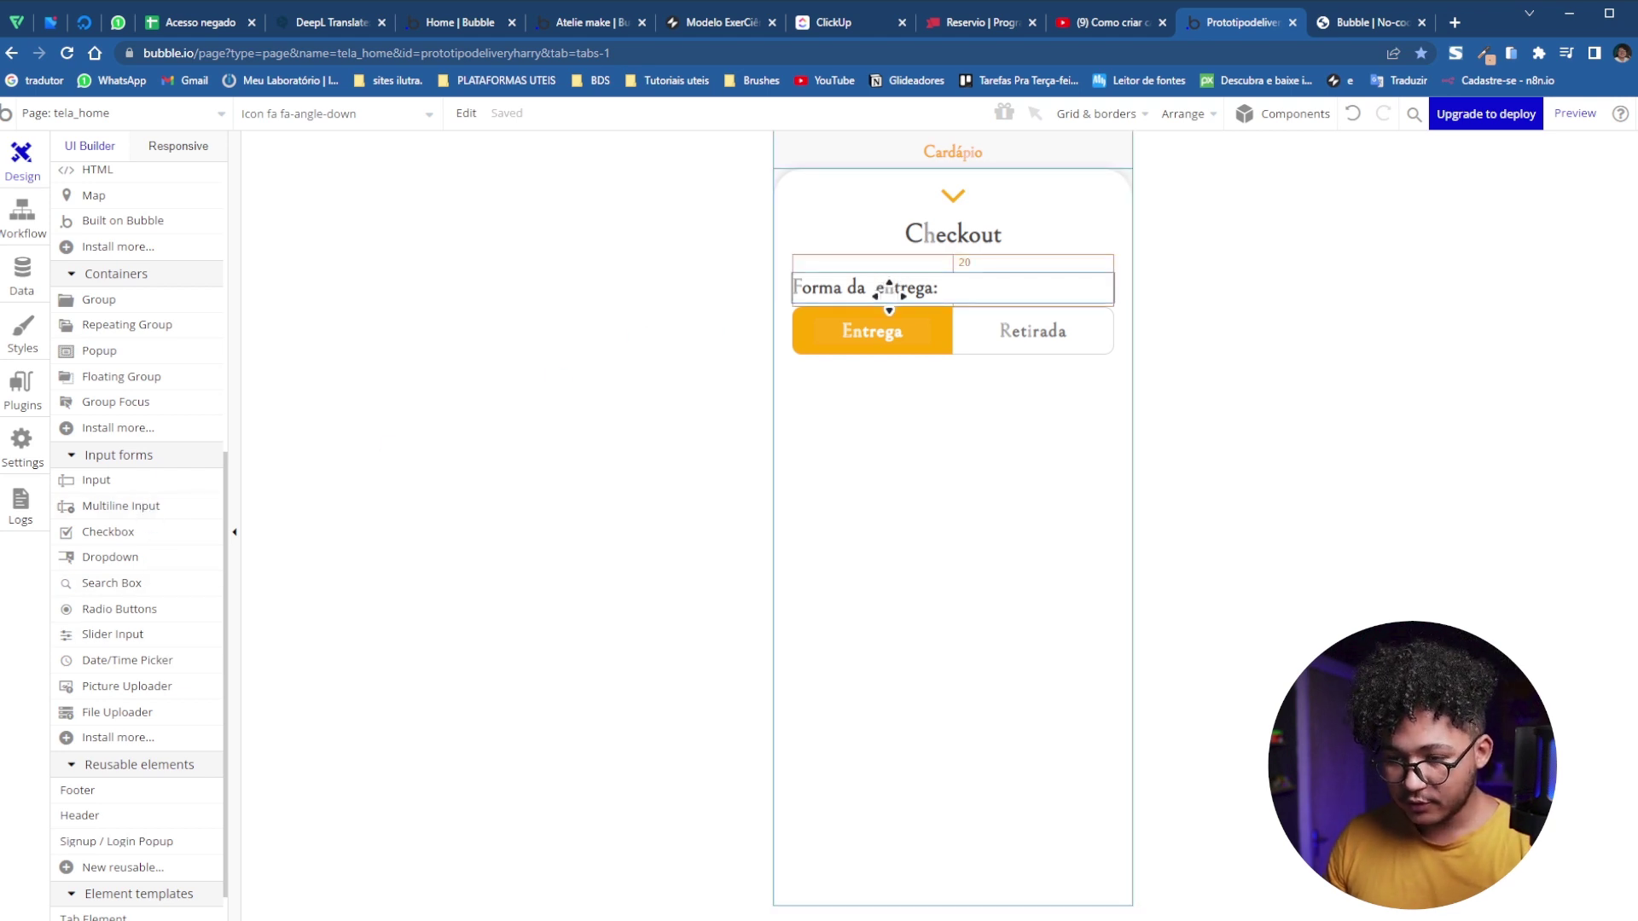
key("ctrl+c")
key("ctrl+v")
left_click(891, 341)
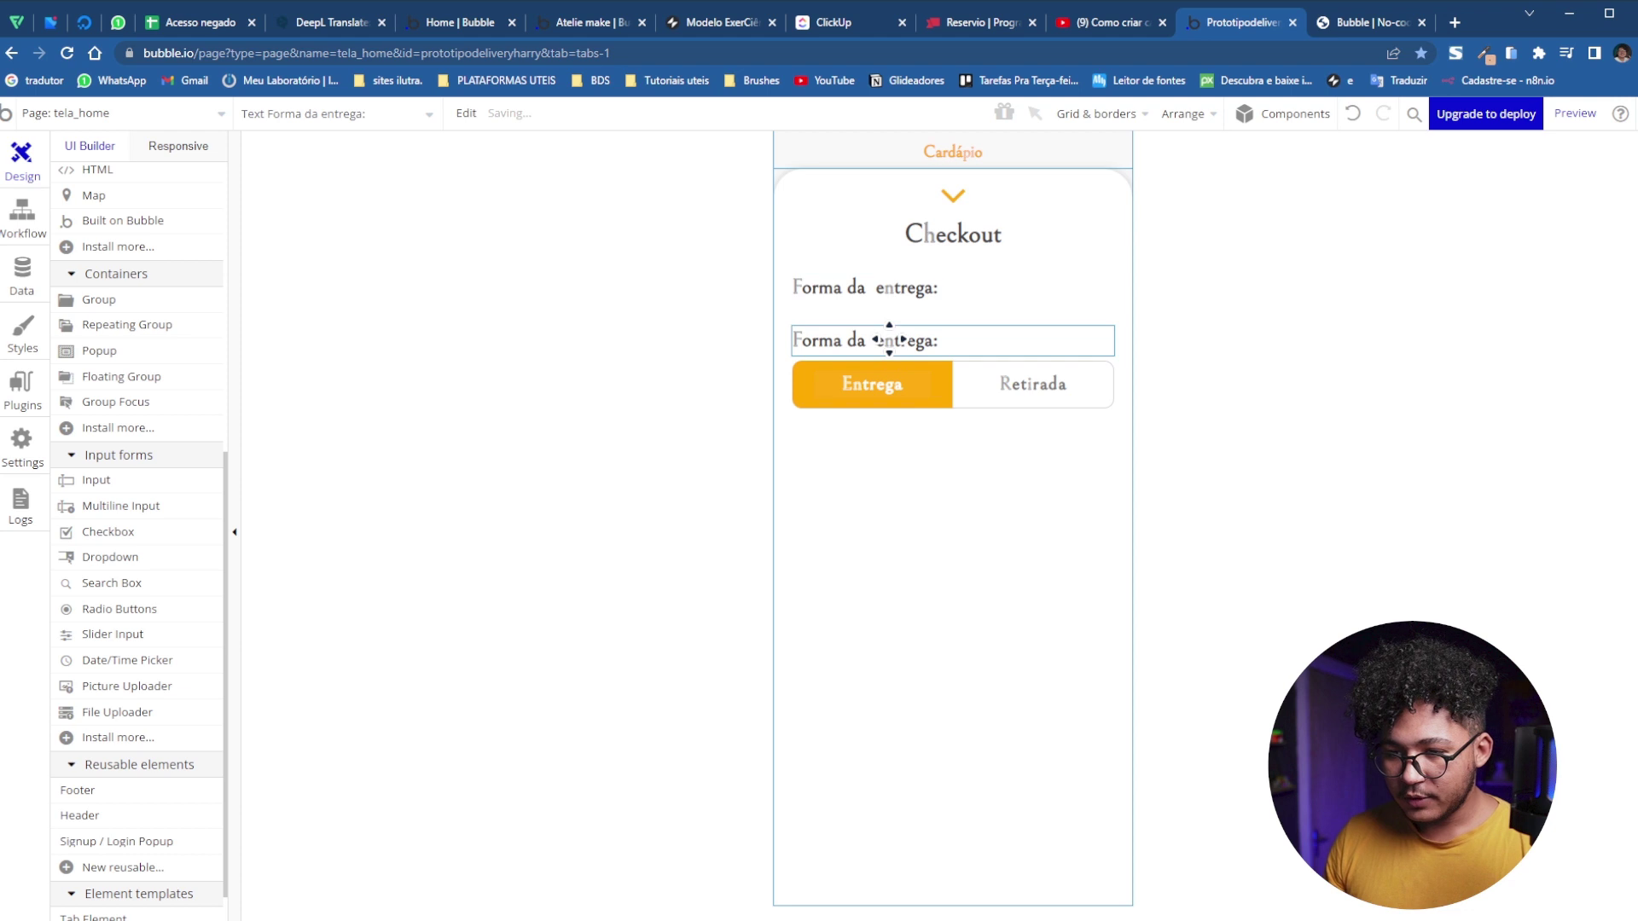
double_click(889, 341)
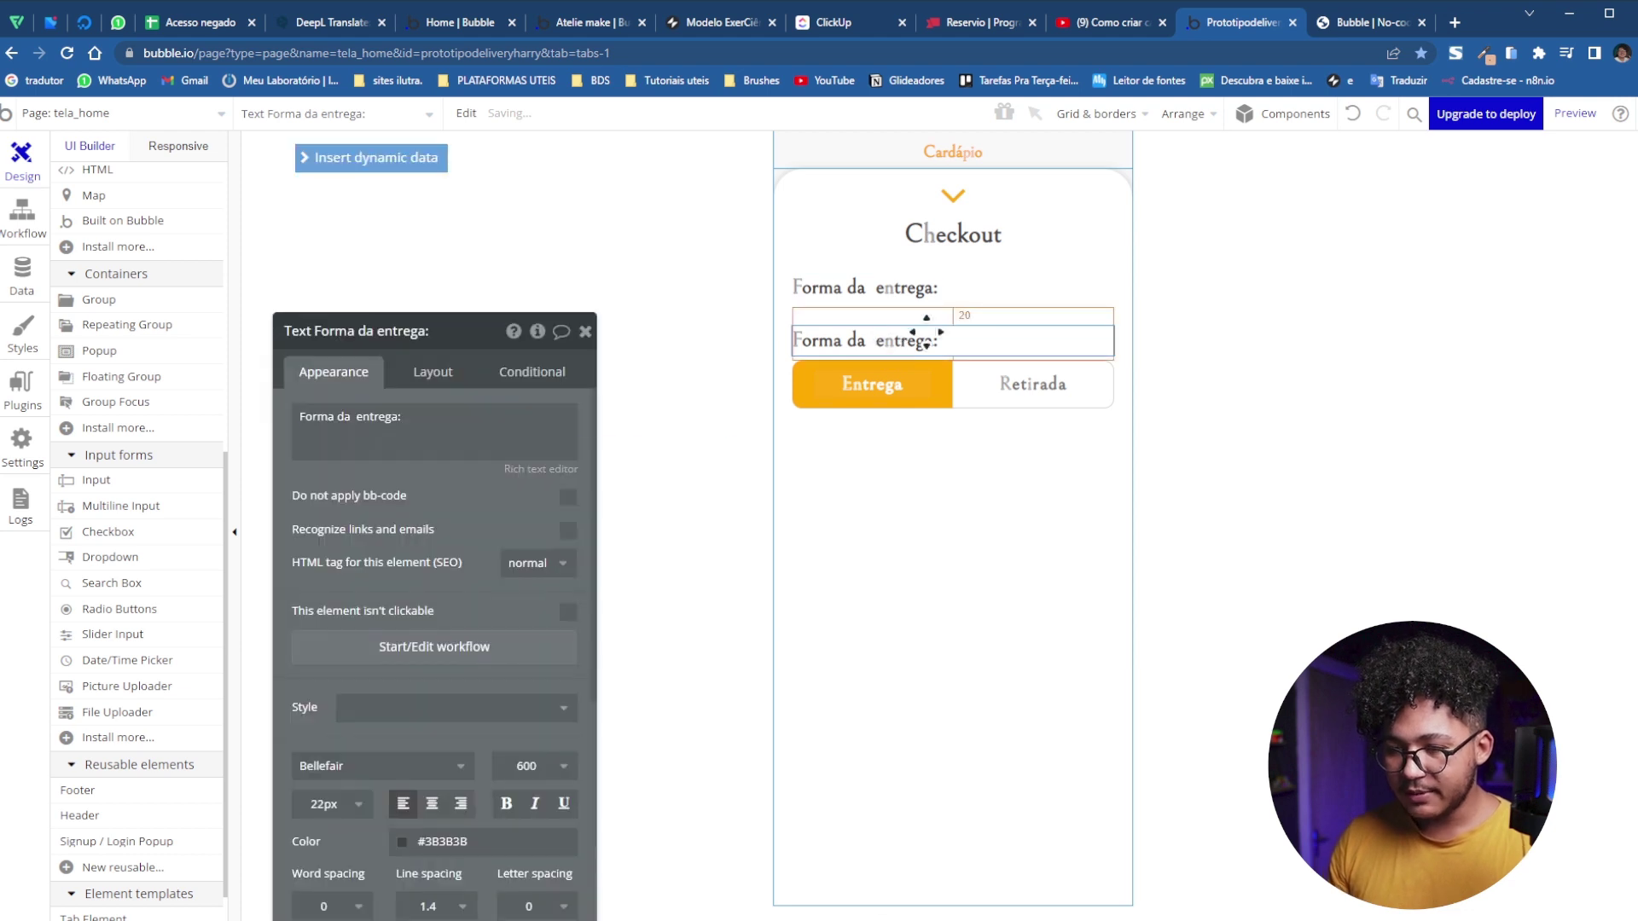
left_click(426, 380)
left_click(450, 511)
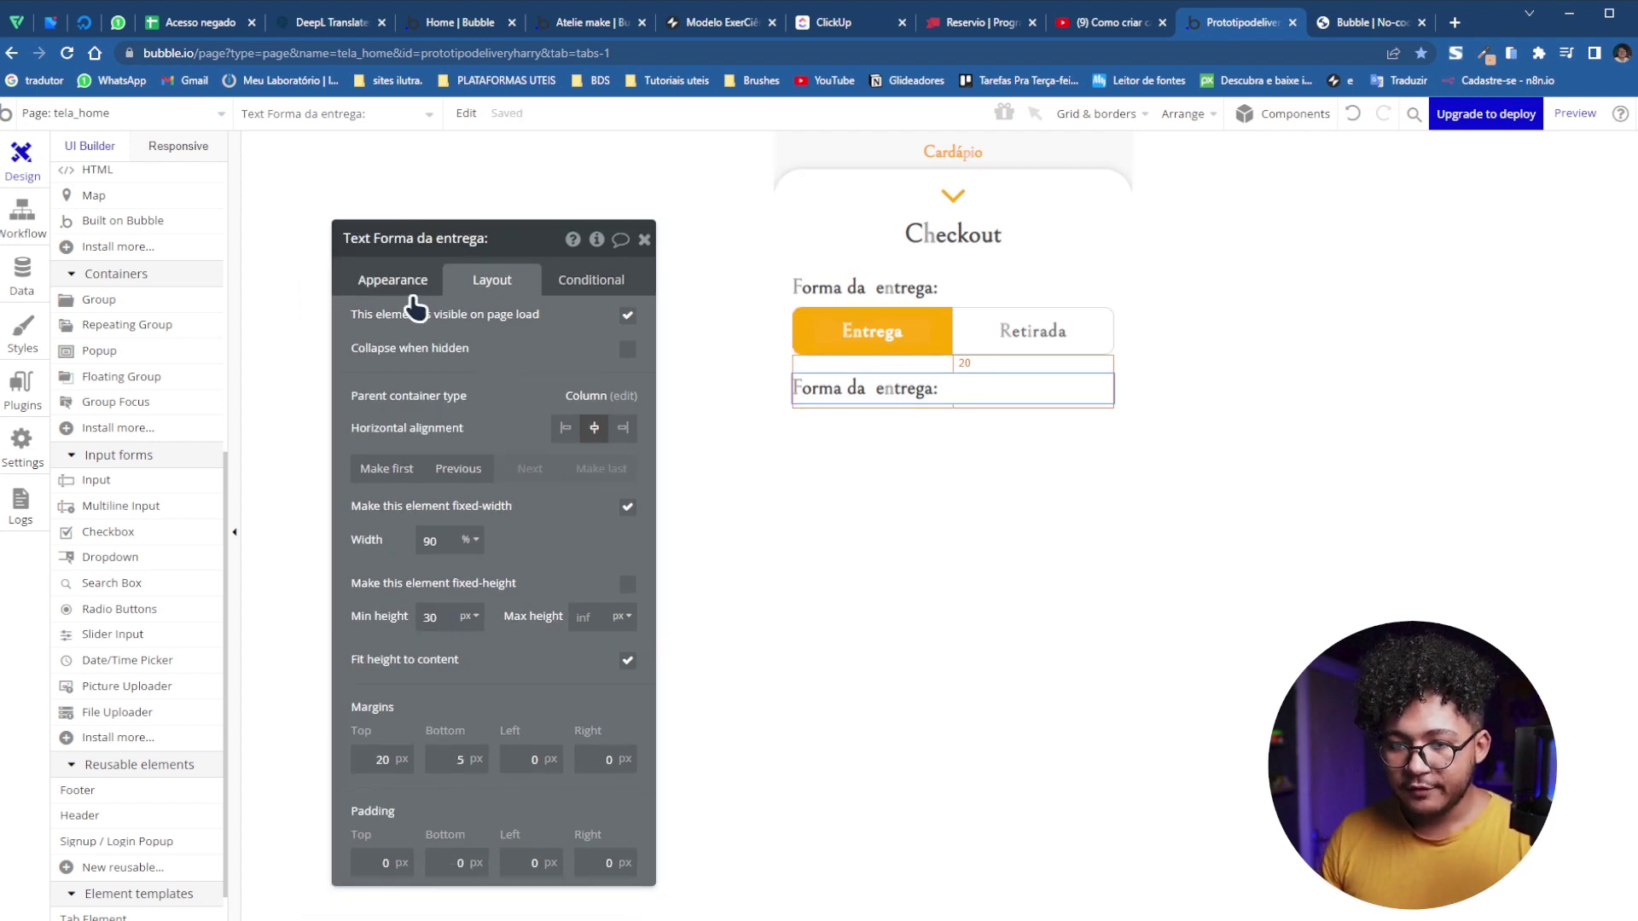
Change the duplicated text's content to "Endereço:"
left_click(397, 290)
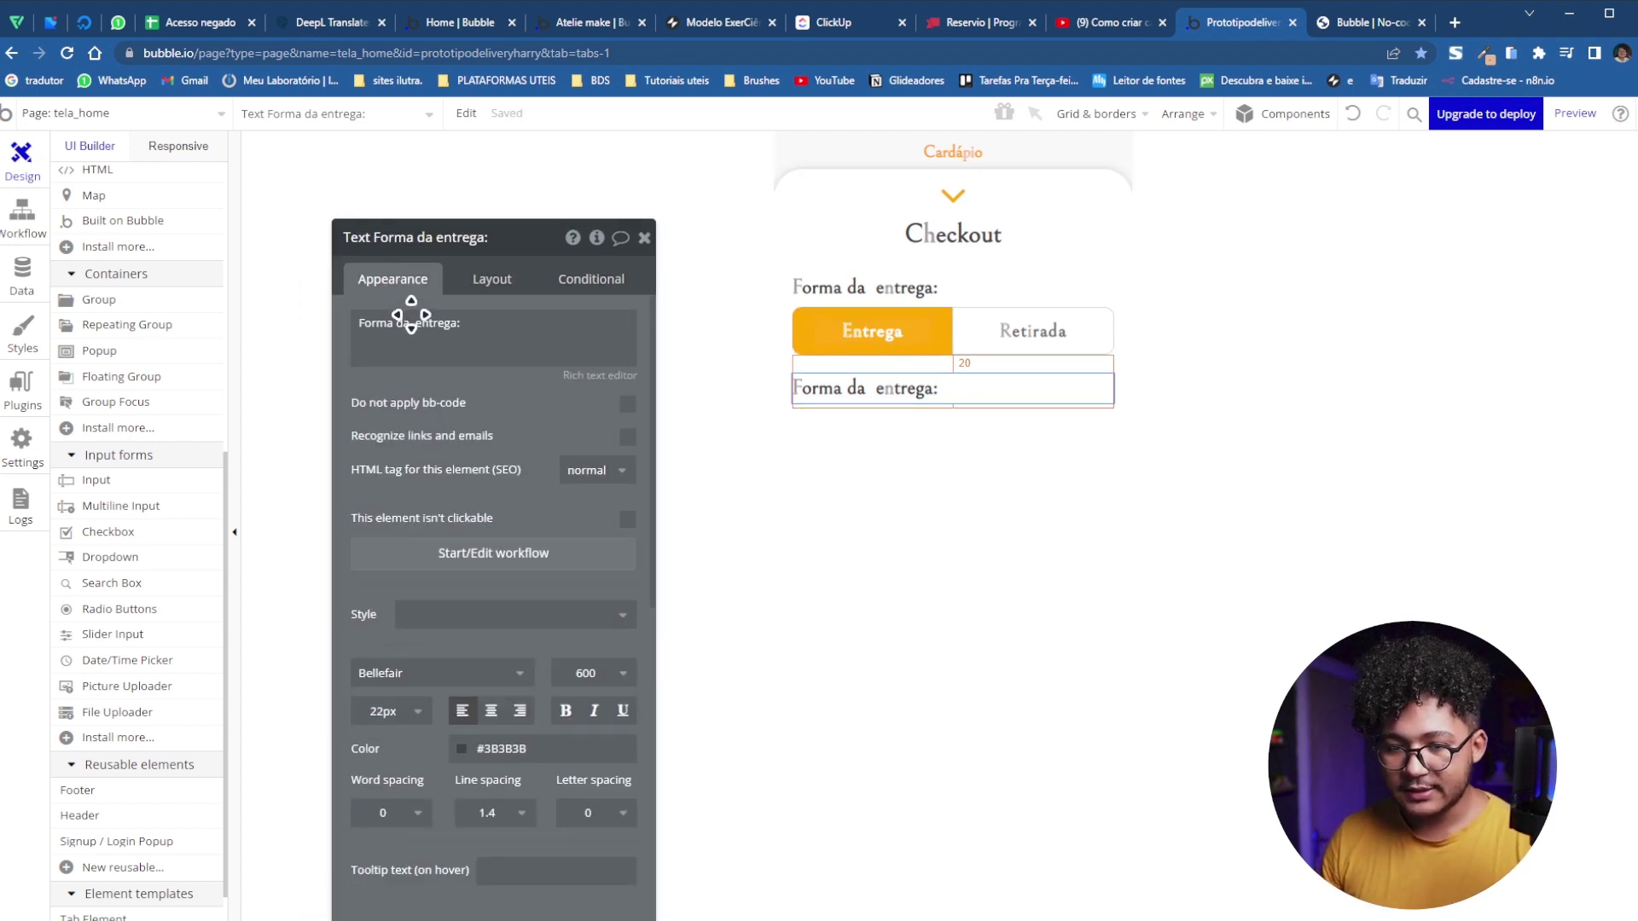
triple_click(423, 324)
type("E")
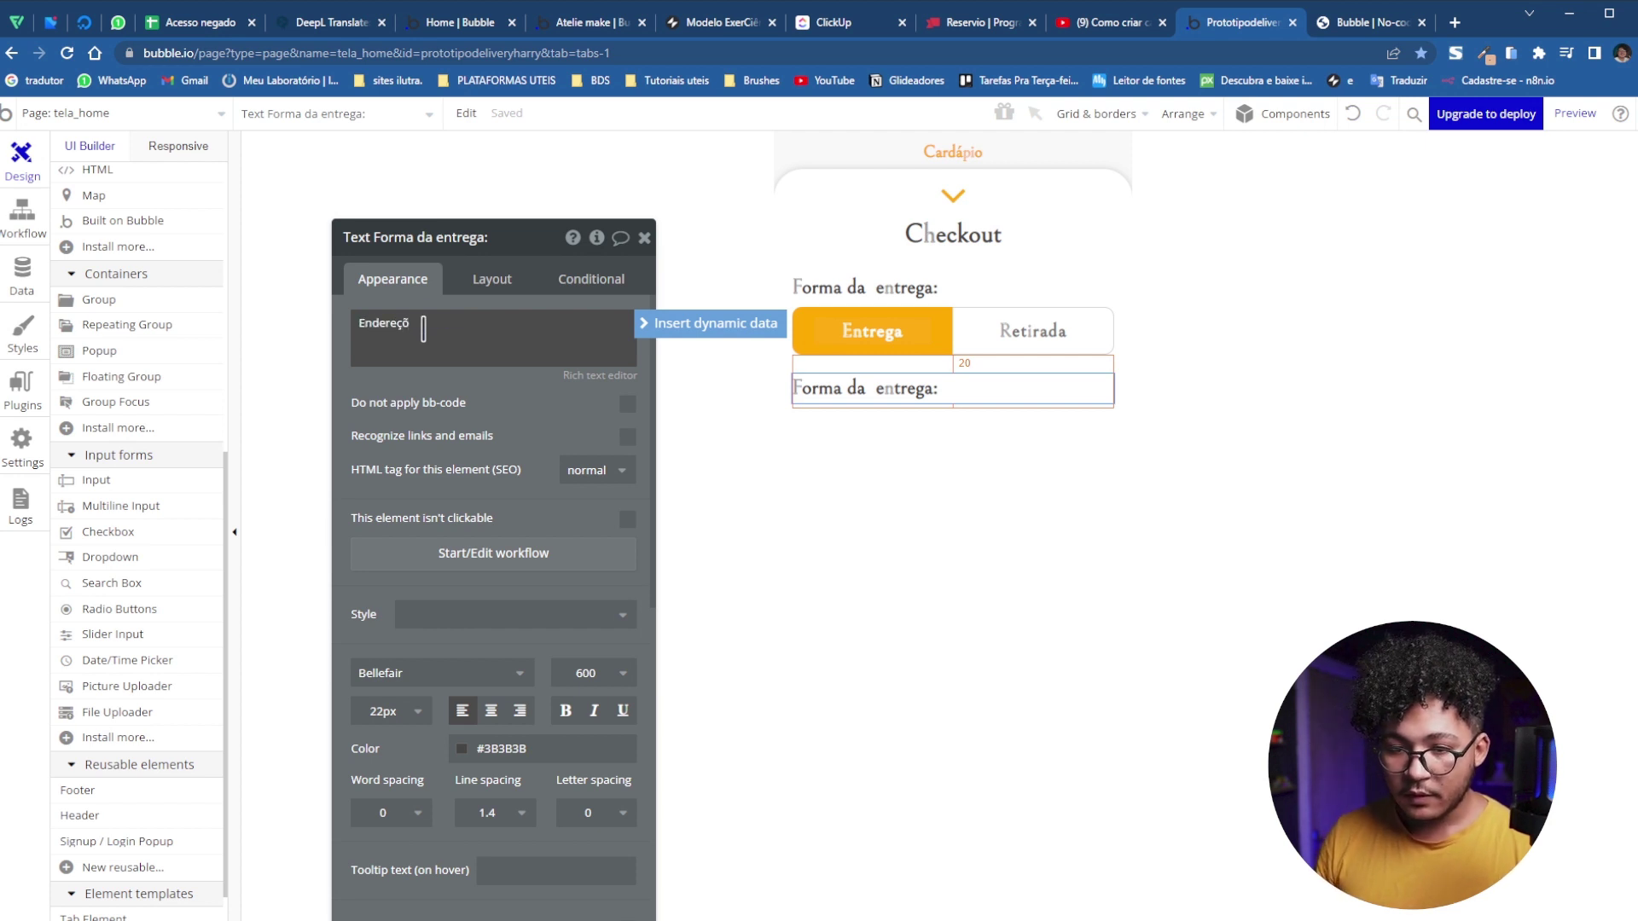
type("ndereçõ")
key("BackSpace")
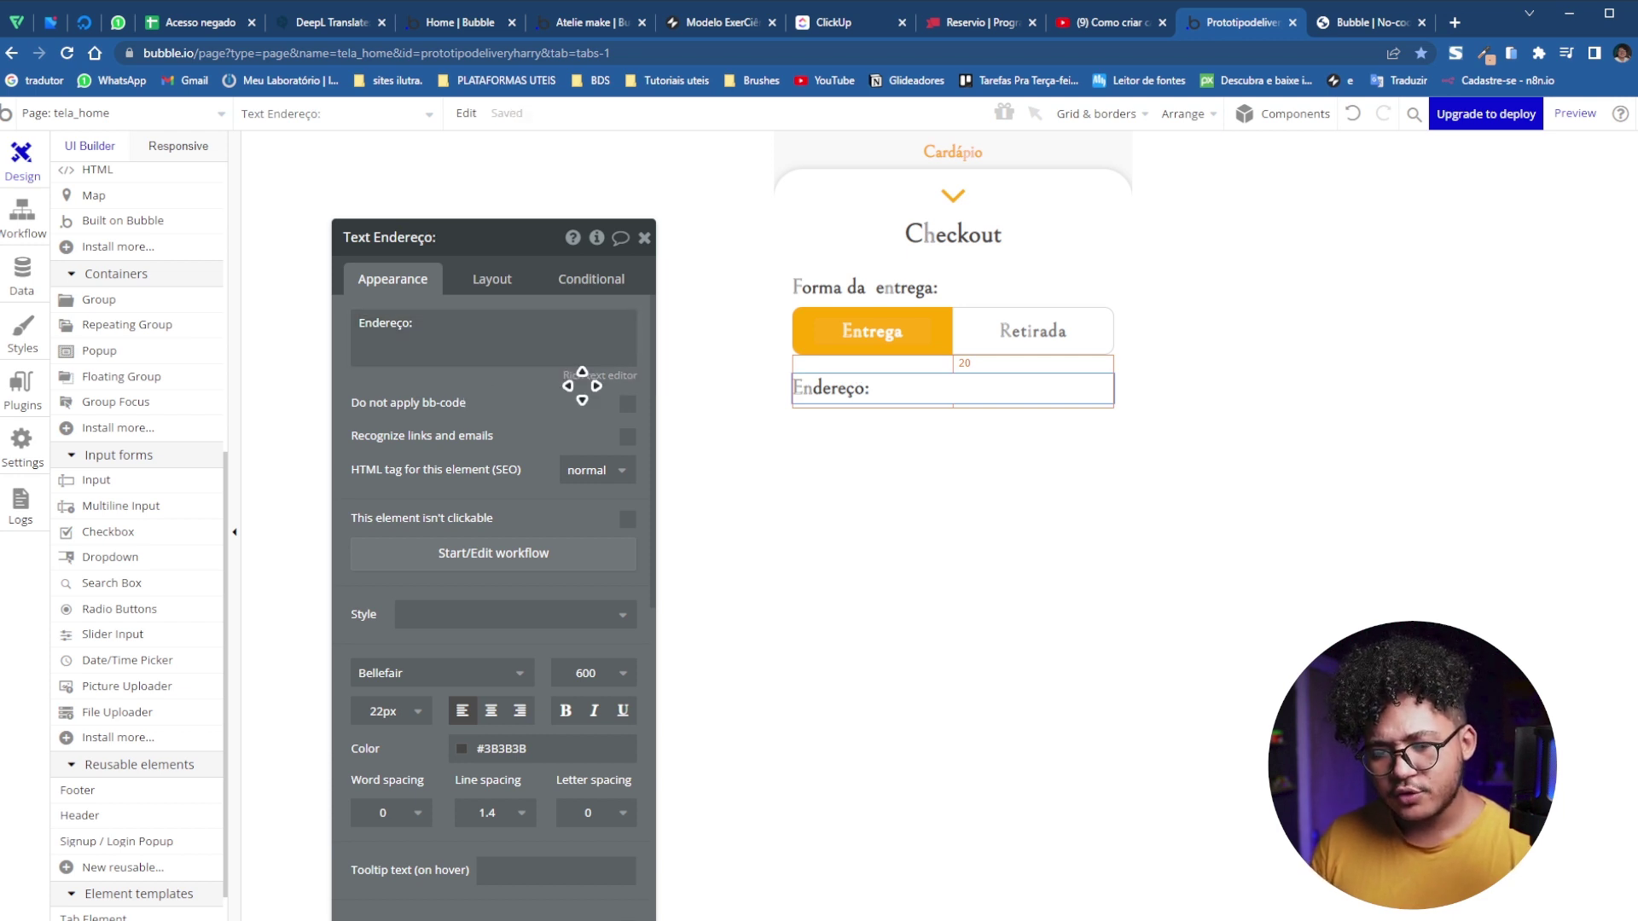
Paste the copied Forma de entrega condition onto the Endereço: text and replace its font color change with the "This element is visible" property
left_click(597, 286)
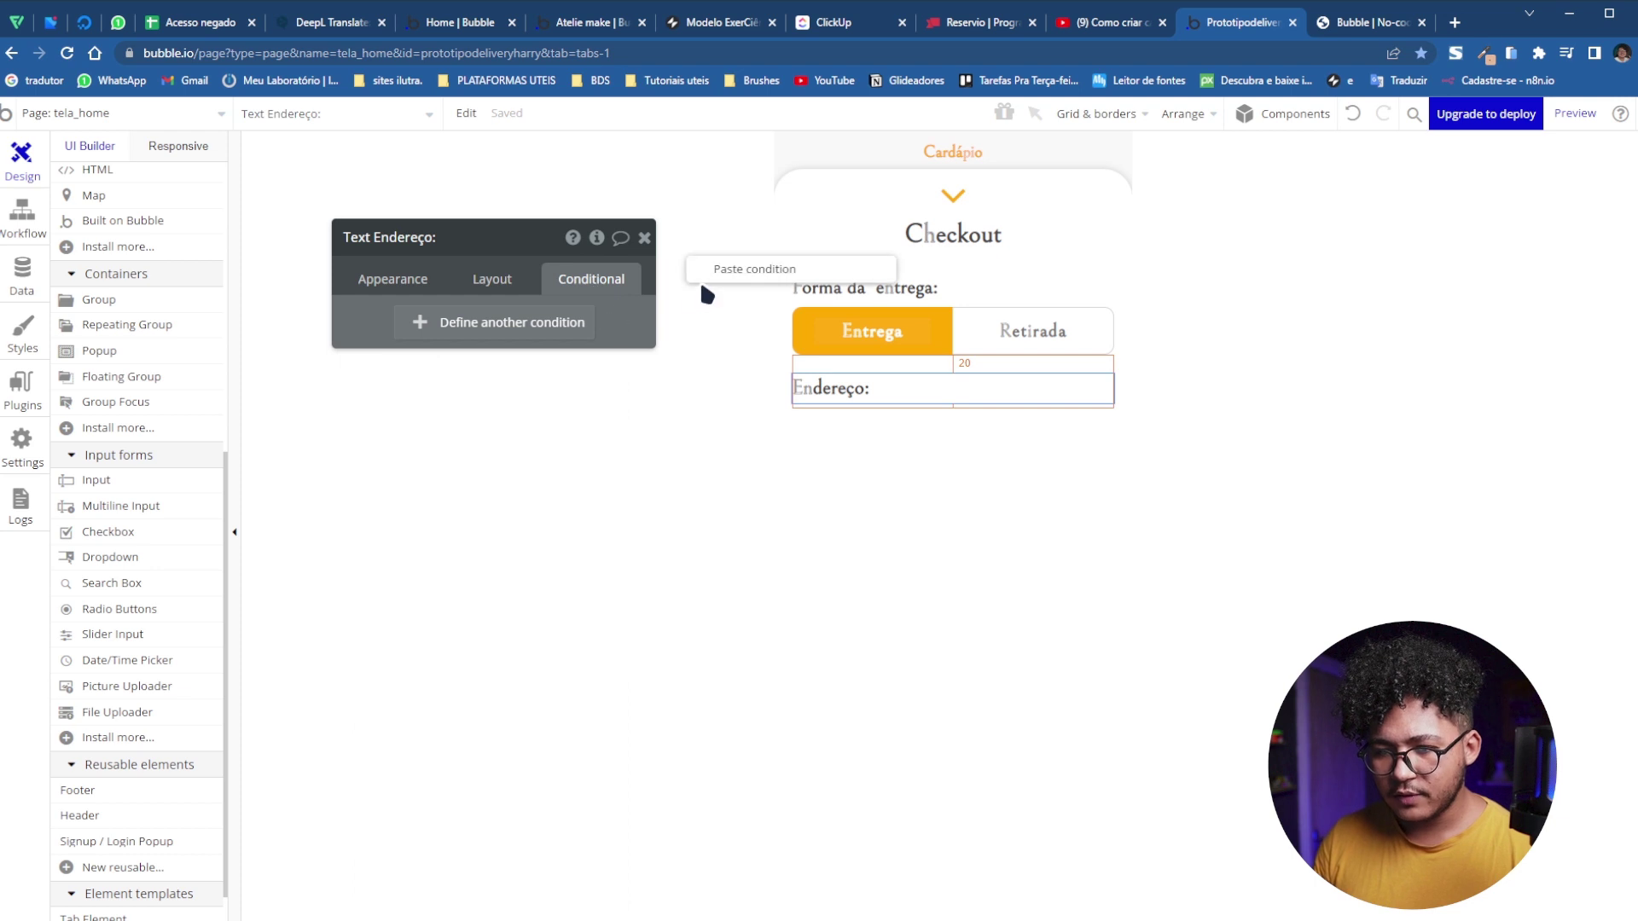
left_click(695, 275)
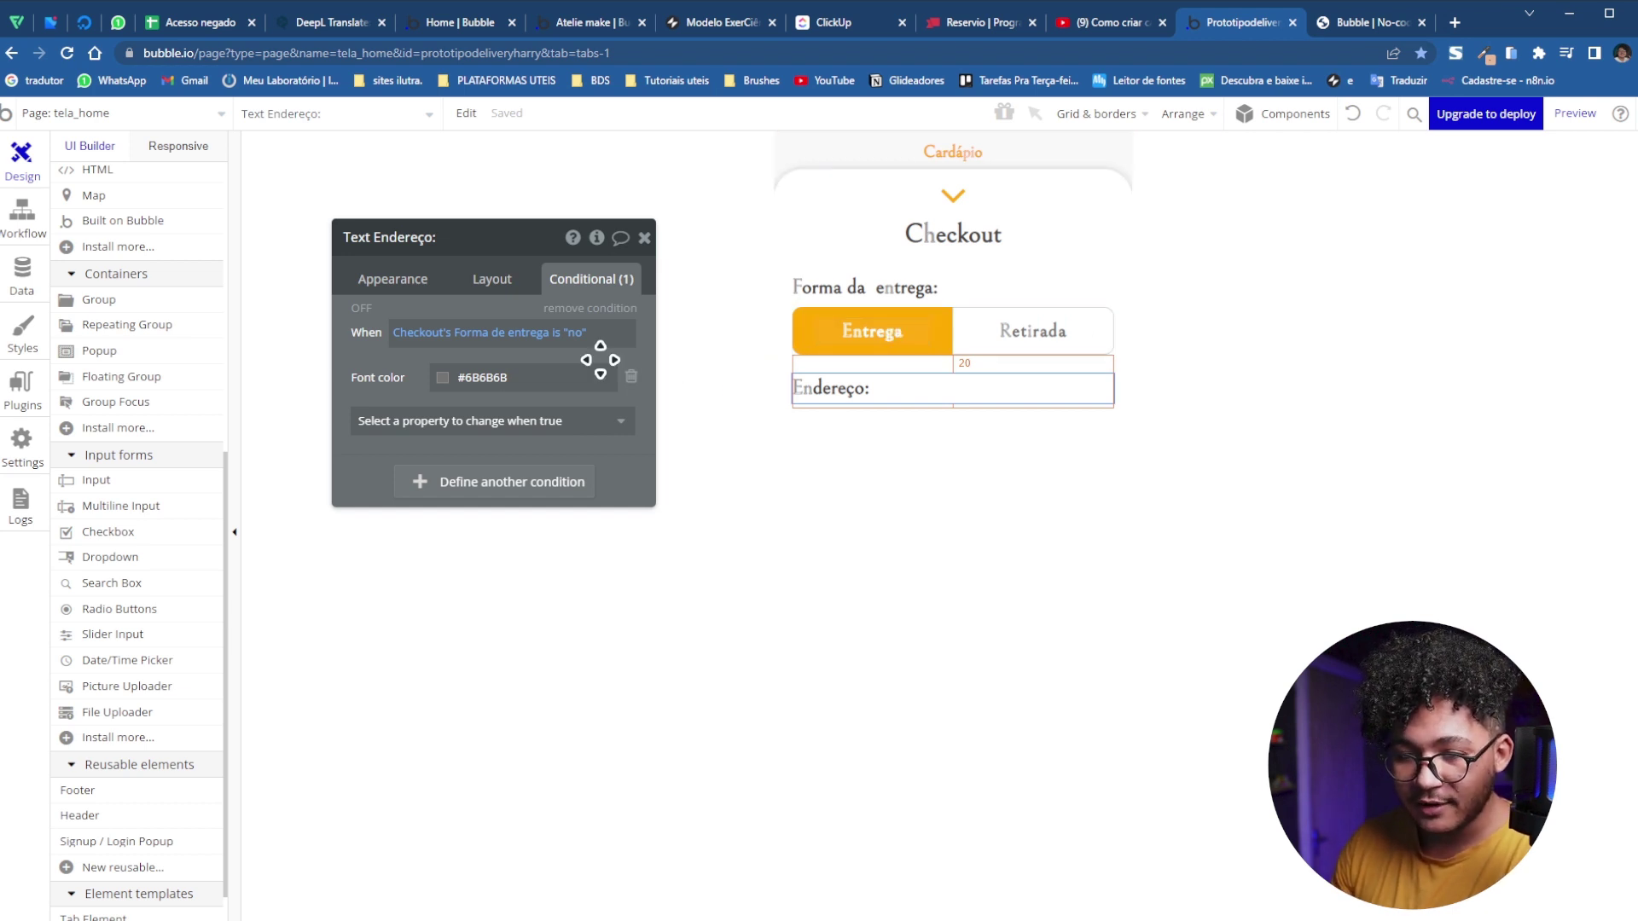
left_click(631, 376)
left_click(609, 386)
left_click(441, 444)
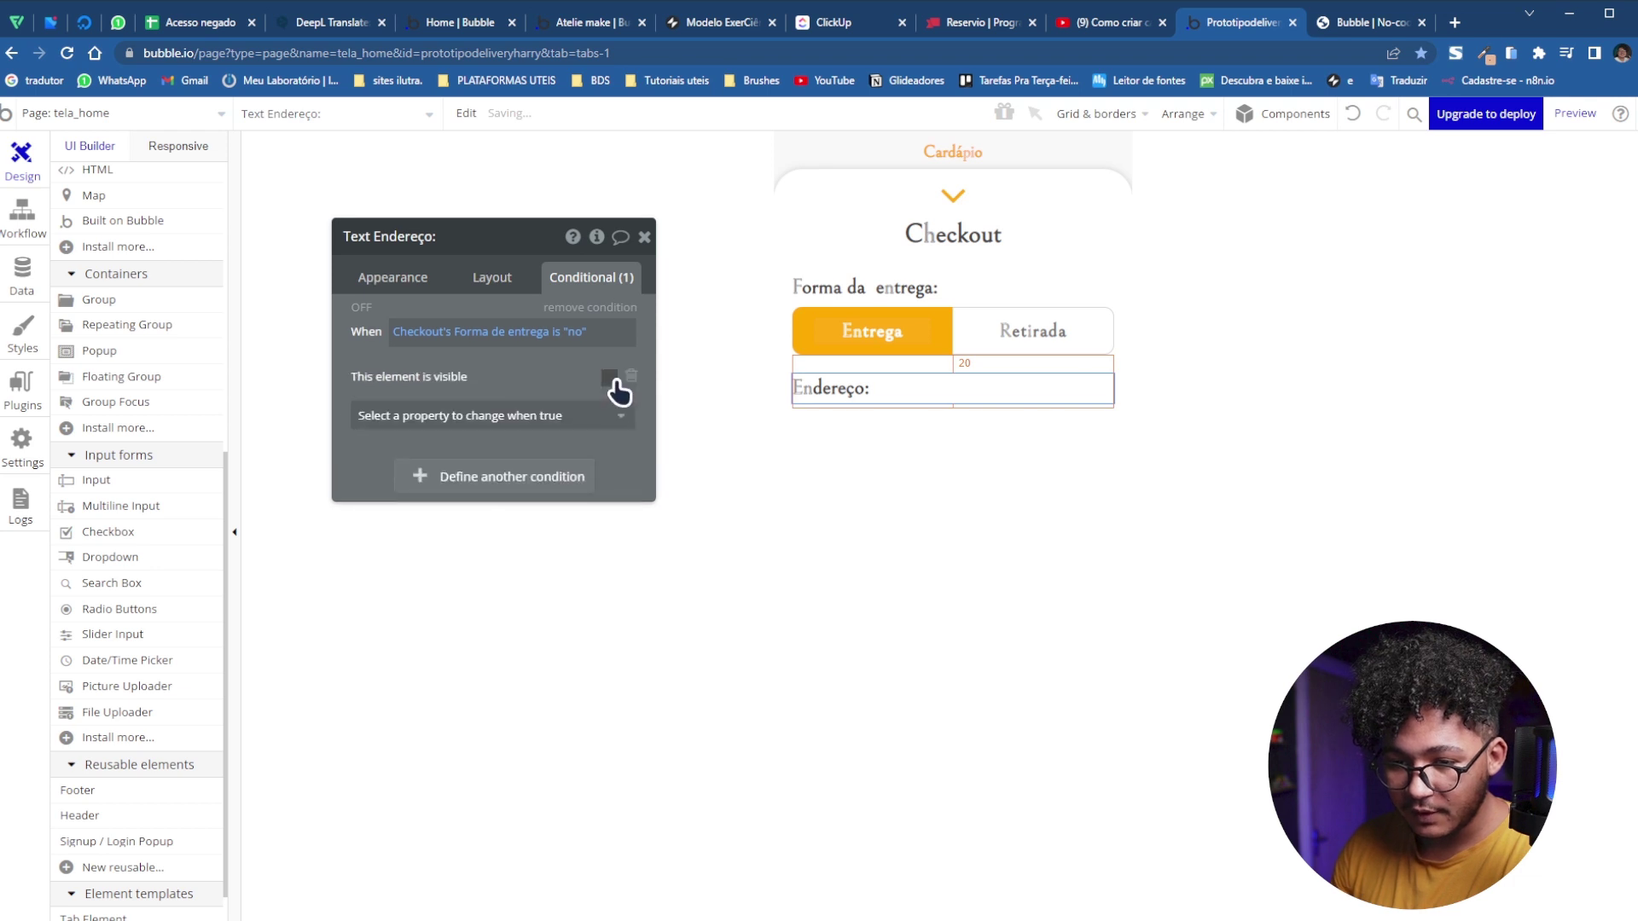
Make the Endereço: text not visible on page load and collapsed when hidden, and close its properties
left_click(505, 286)
left_click(627, 314)
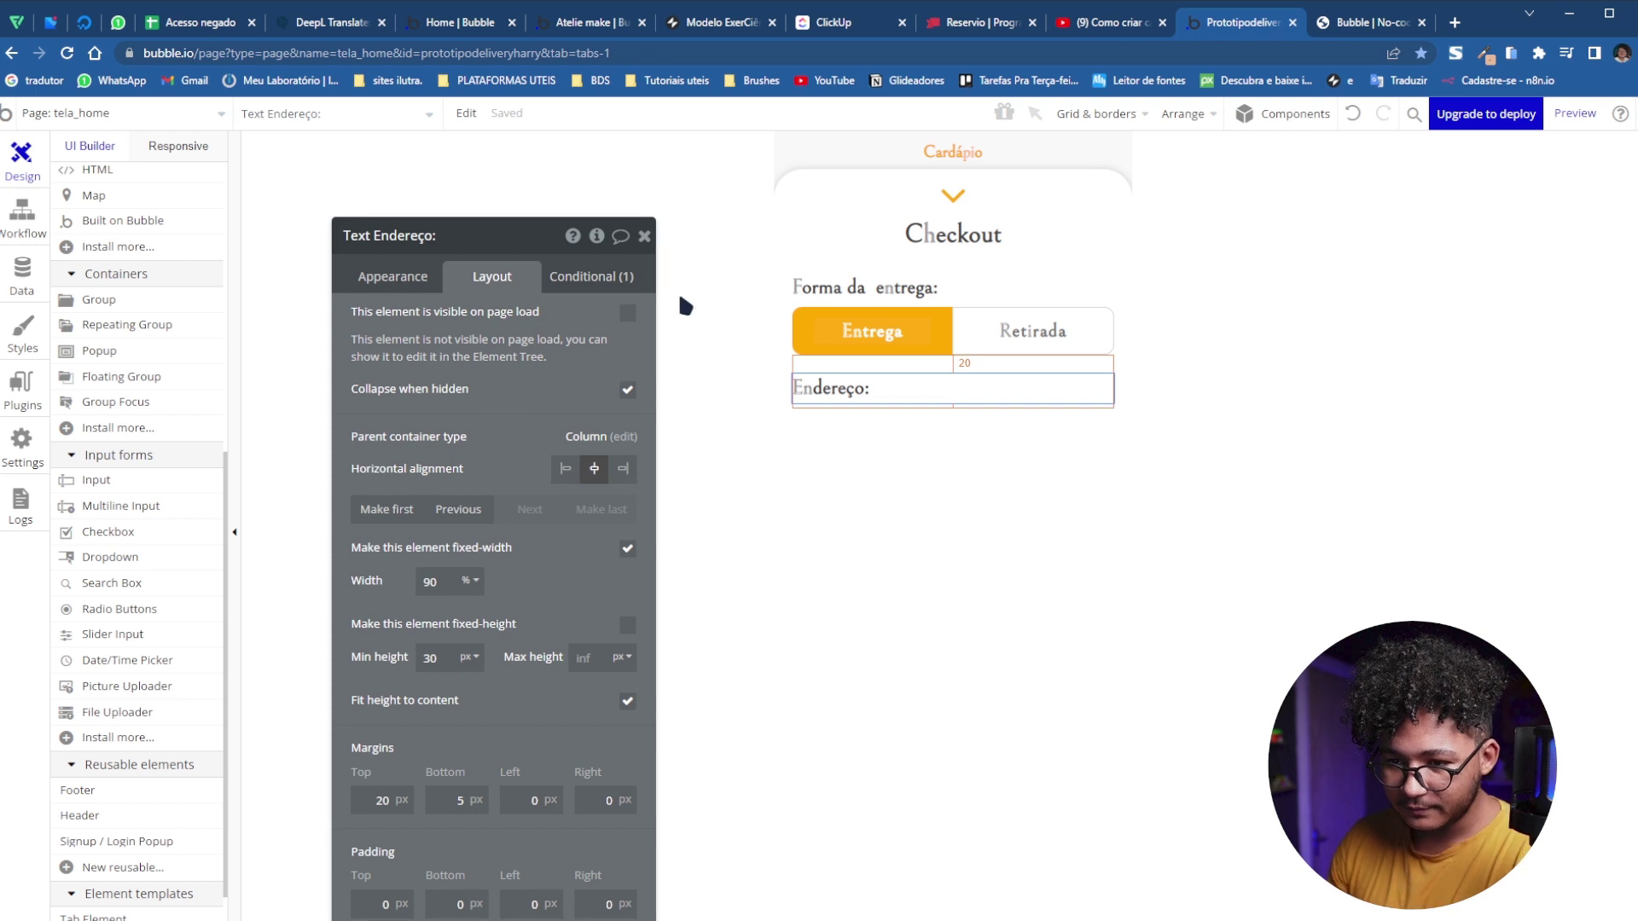
left_click(644, 236)
Draw a group about 305 by 52 px below the Endereço: text and set its container layout to Row
scroll(104, 603, "down", 1)
scroll(137, 483, "up", 4)
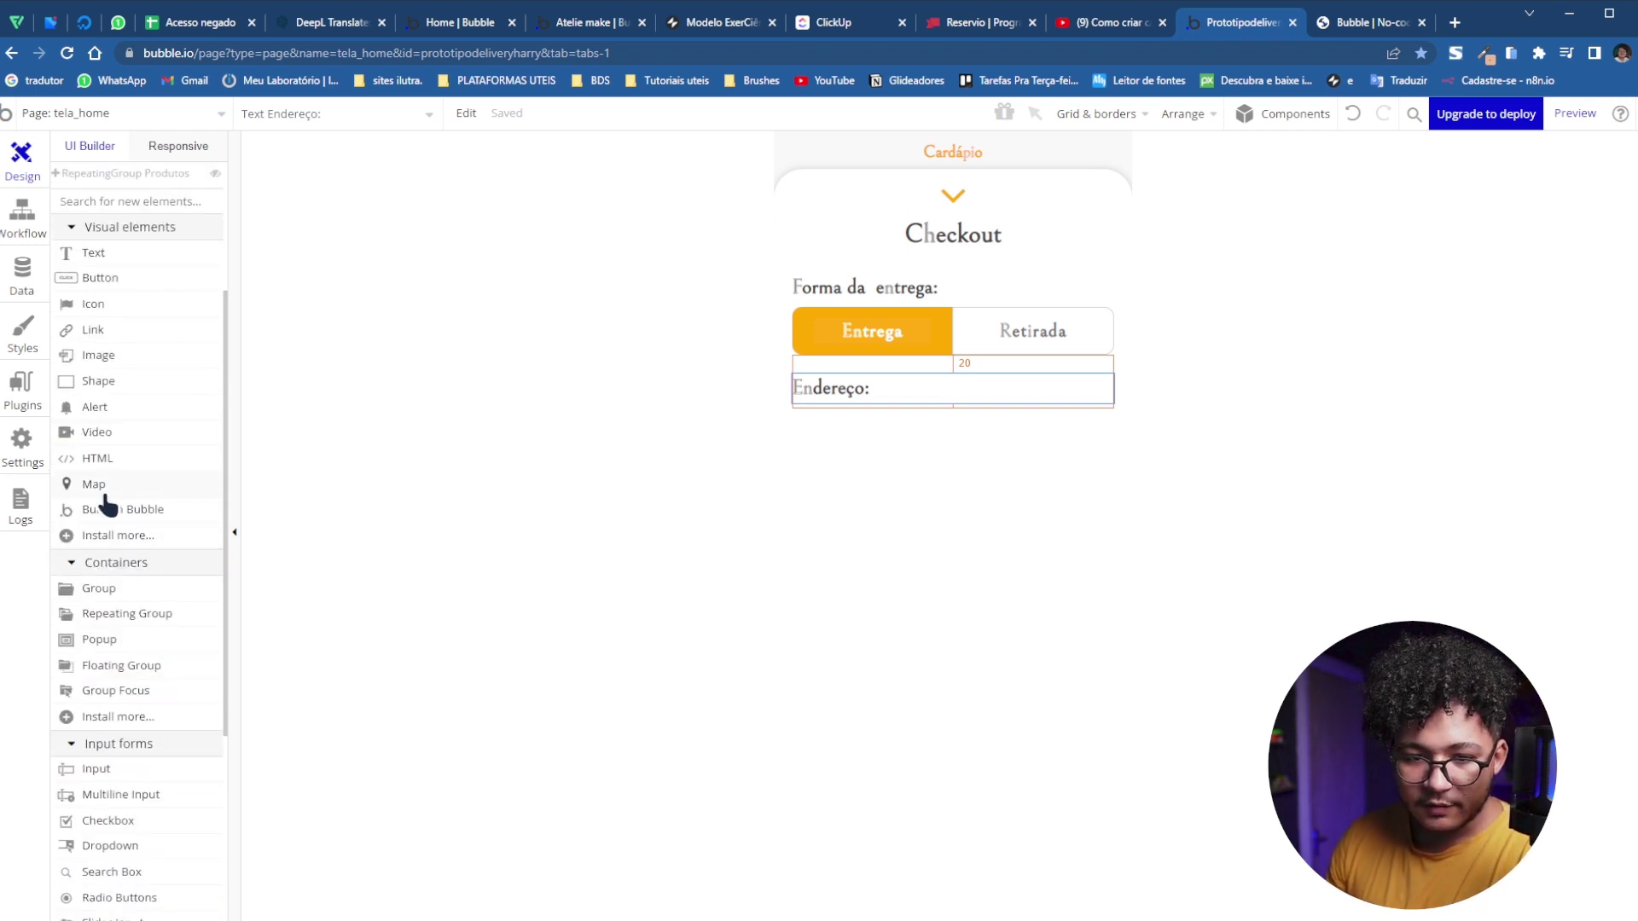
left_click(113, 595)
left_click_drag(808, 436, 1097, 483)
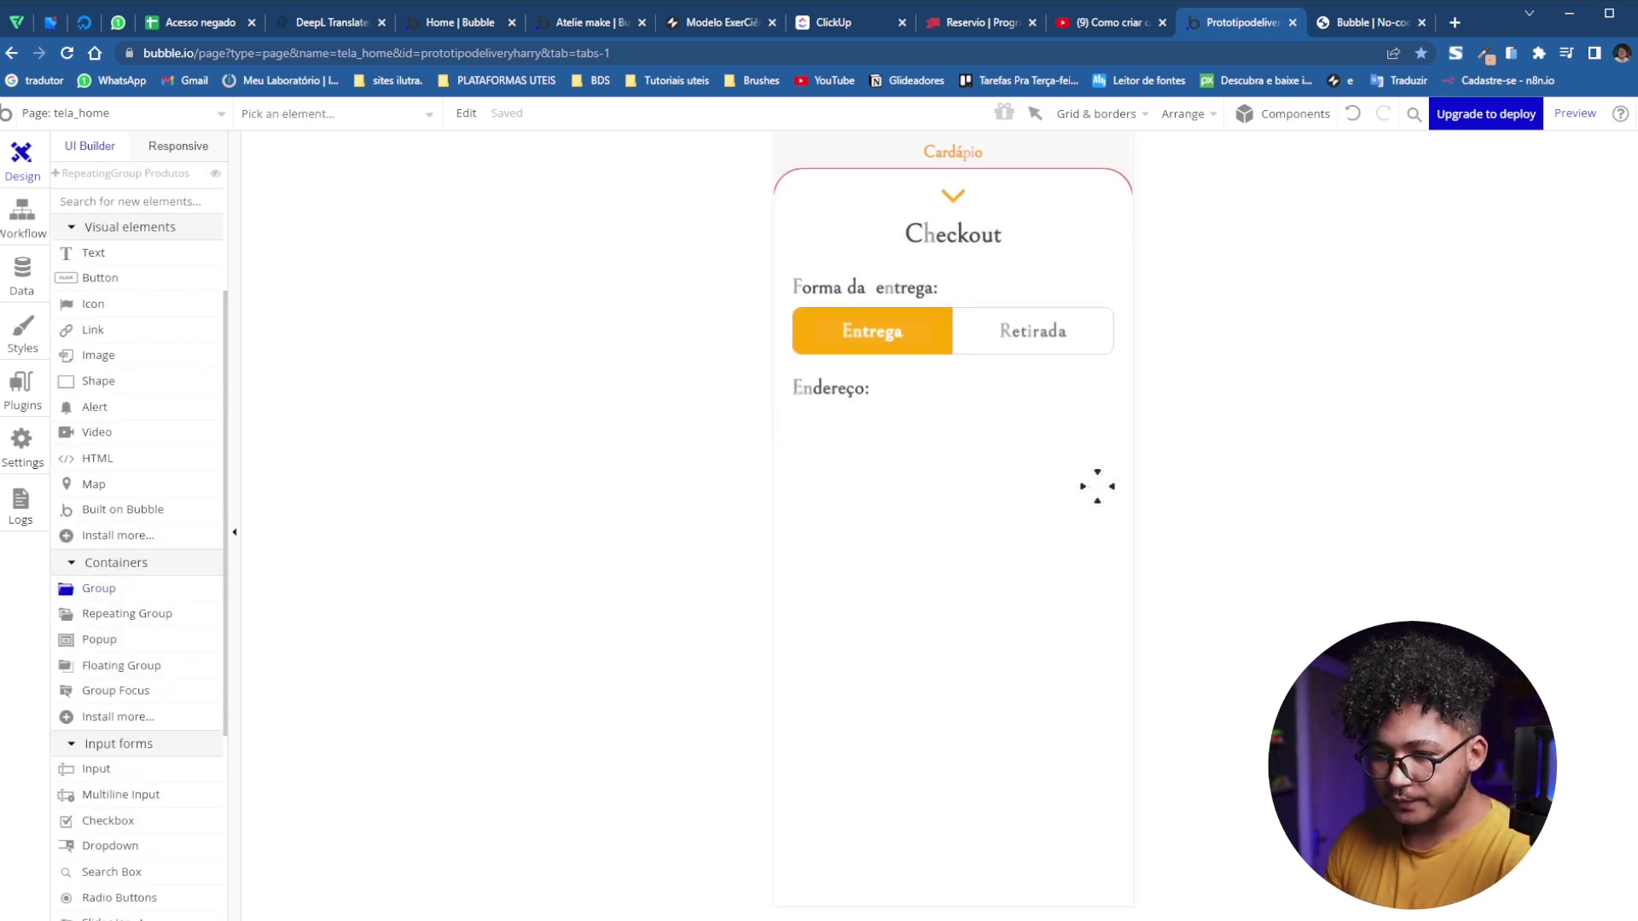
left_click(494, 322)
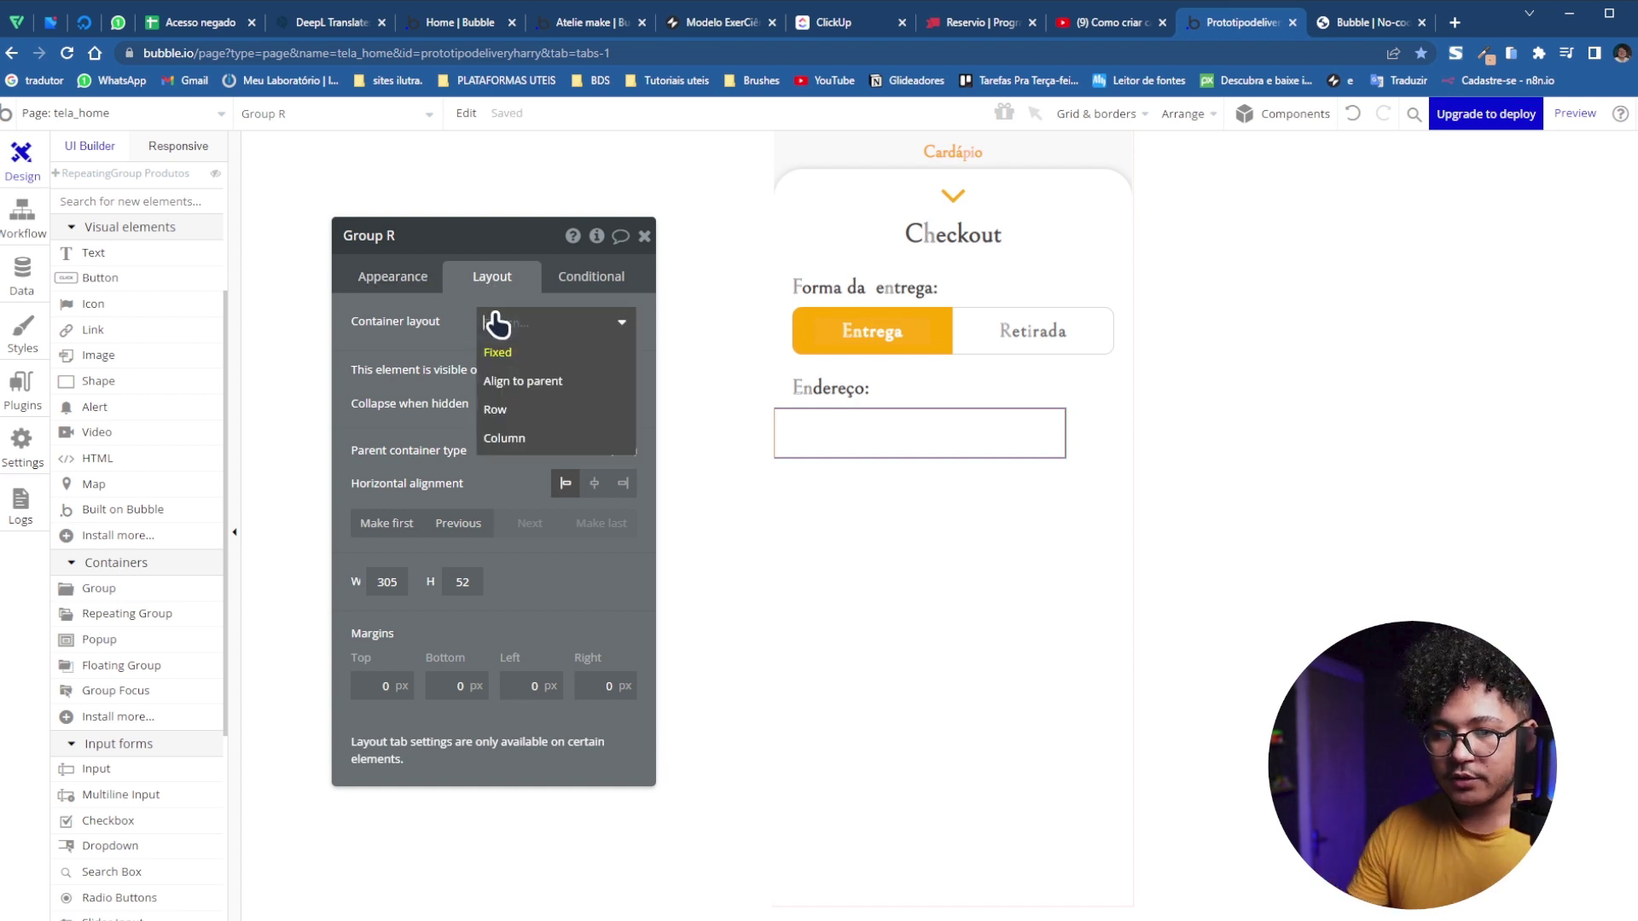
left_click(495, 413)
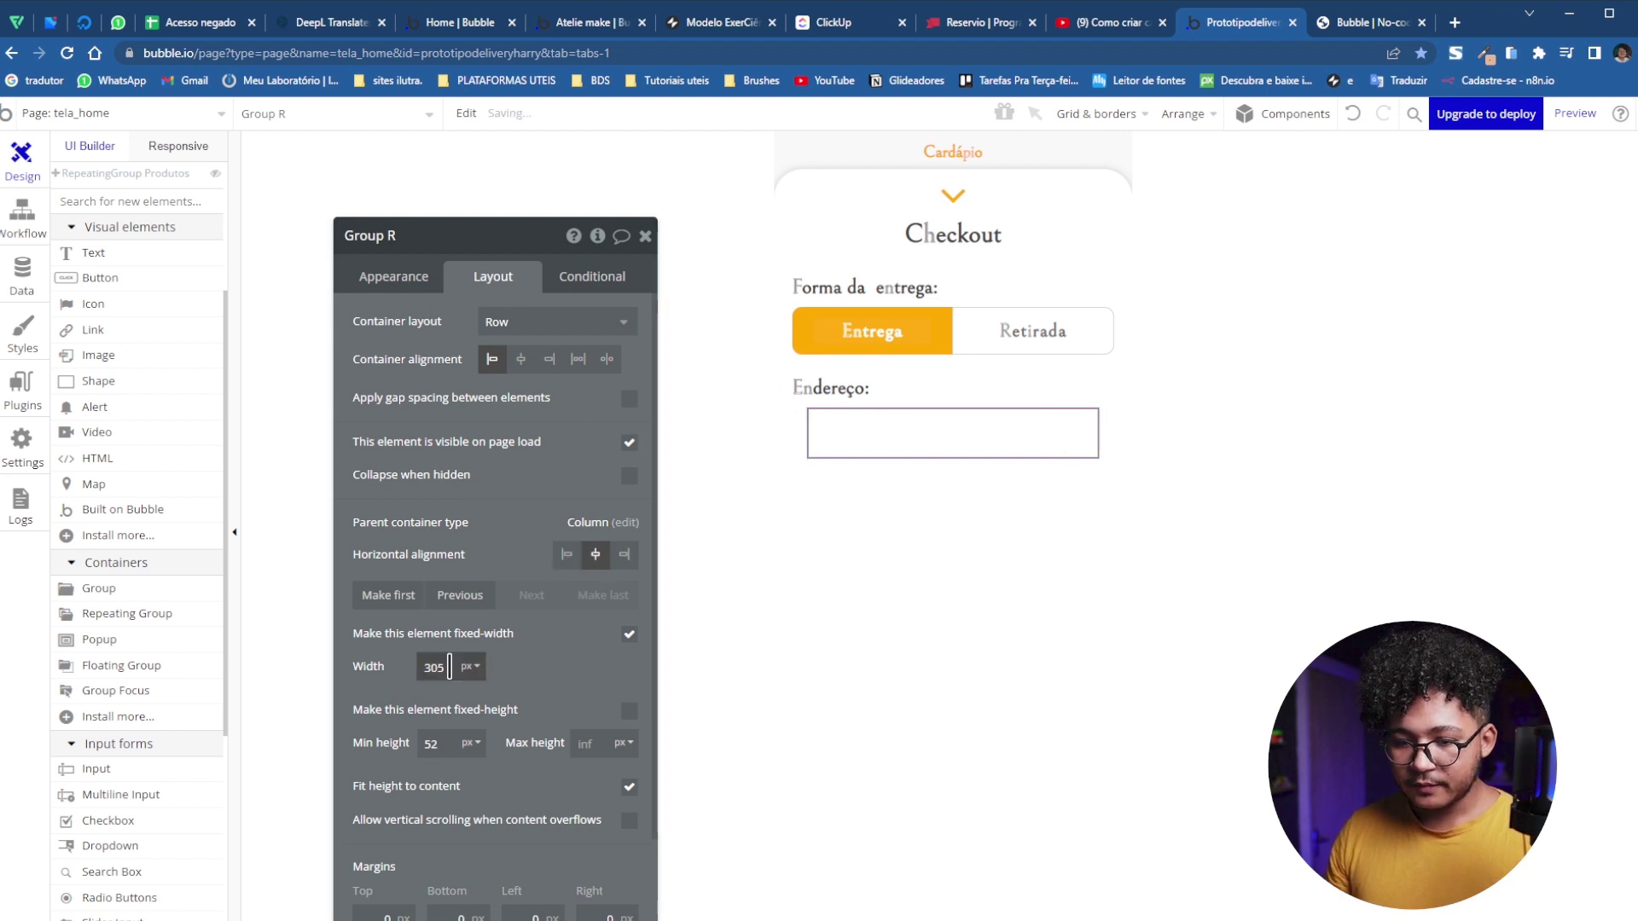
Set the new group's width to 90% and give it a fixed height of 50 px
left_click_drag(446, 666, 407, 667)
type("90")
left_click(471, 666)
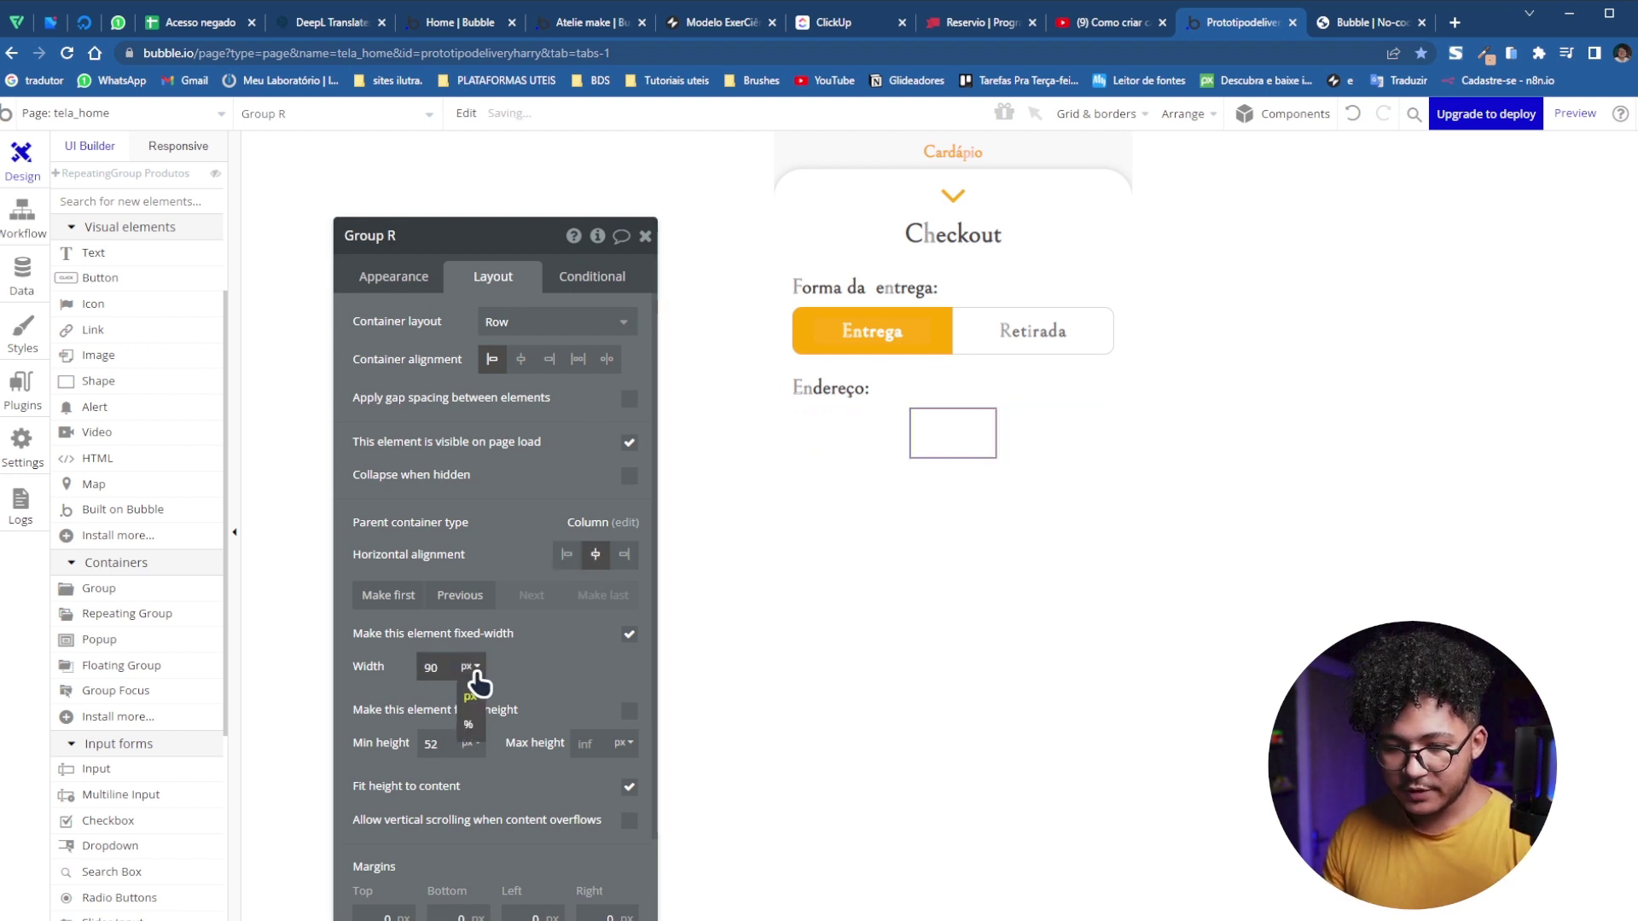
left_click(468, 724)
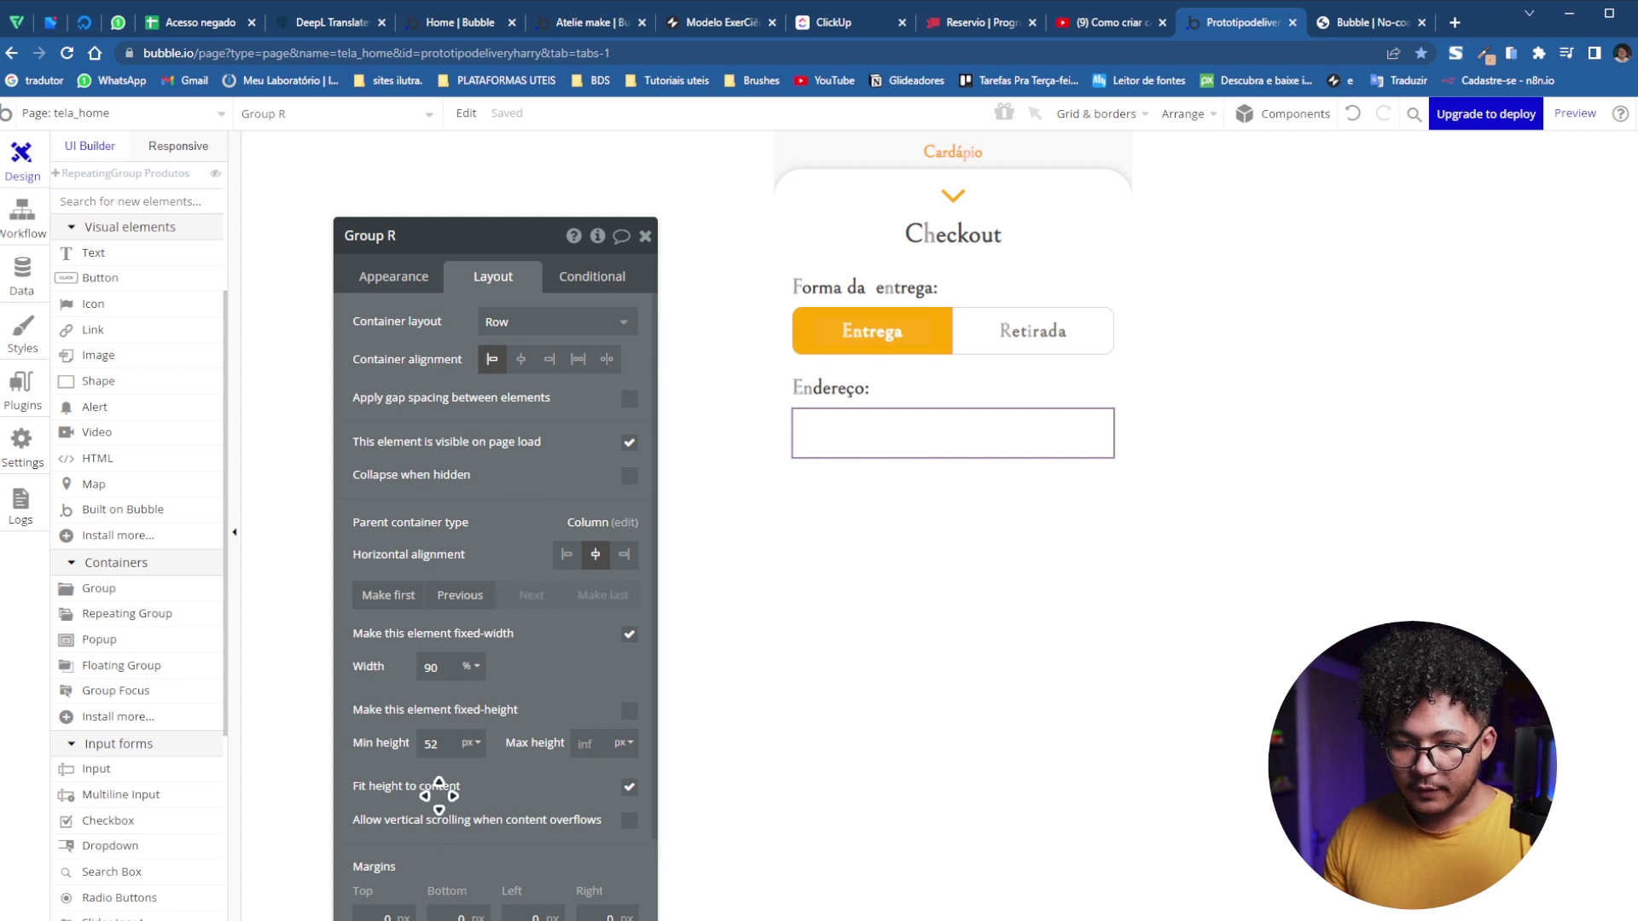
left_click(431, 744)
left_click(458, 702)
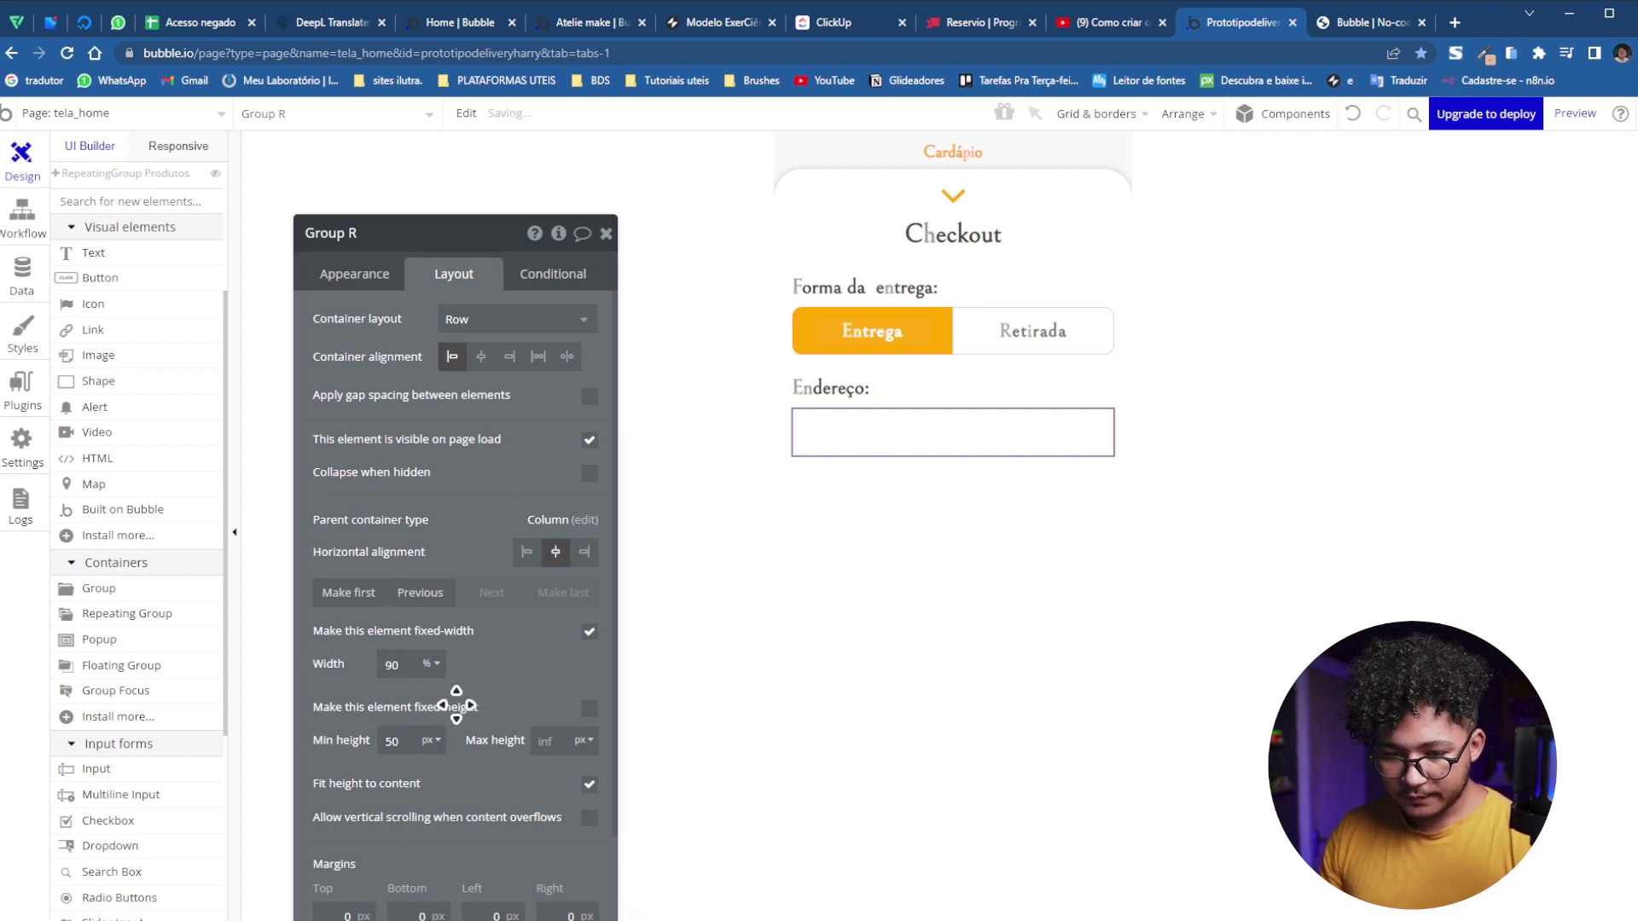
left_click(589, 710)
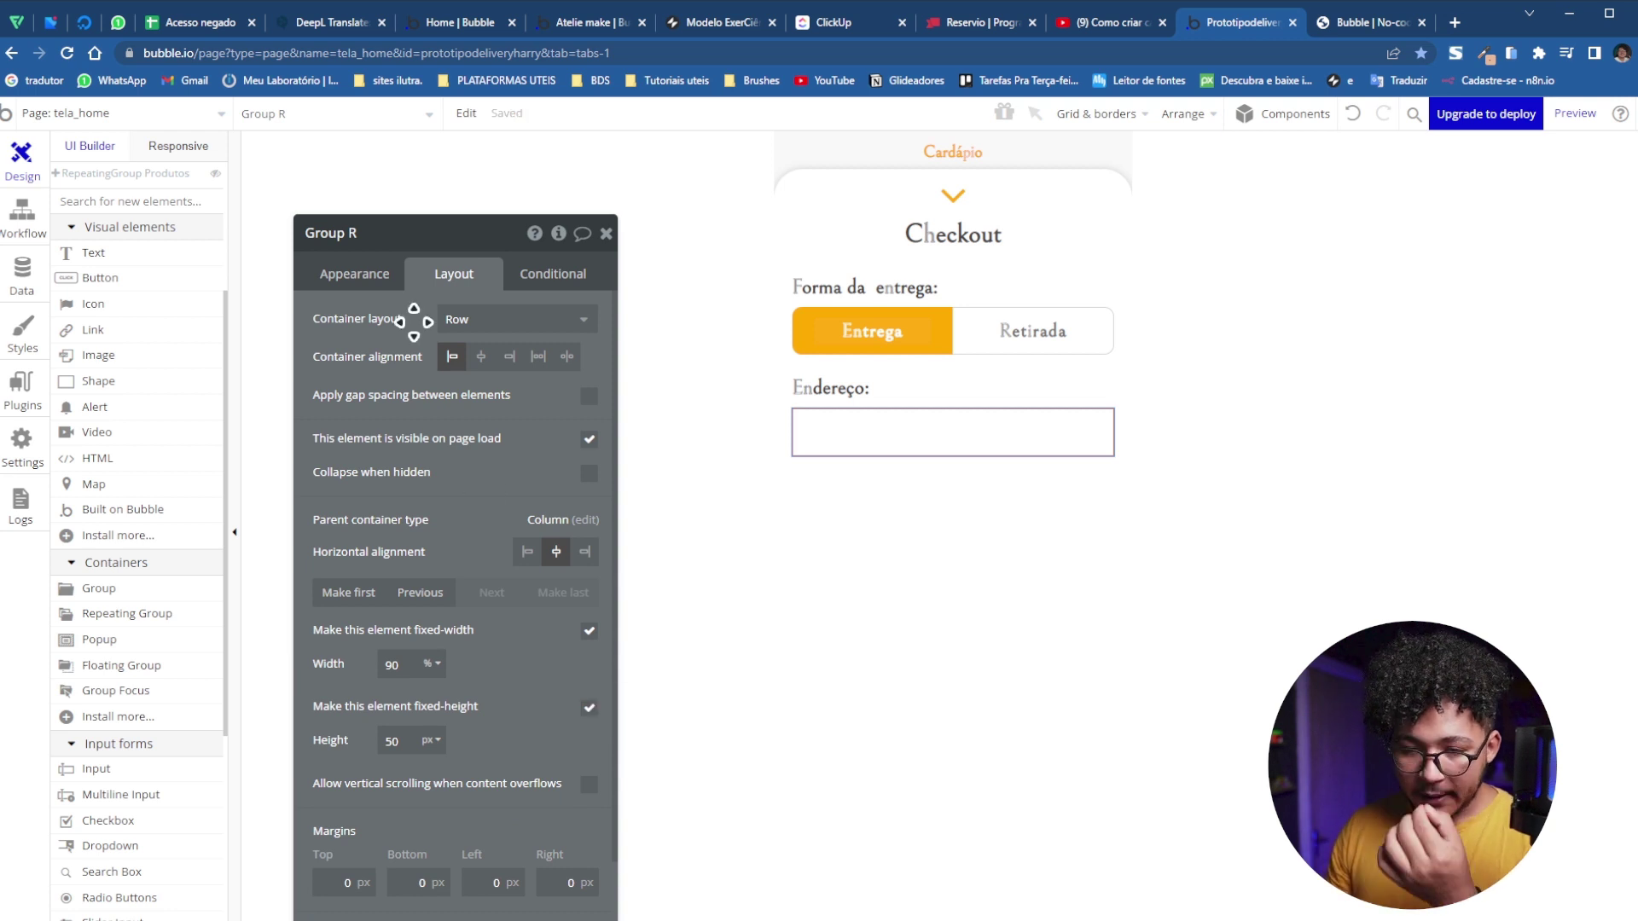
Remove the new group's style and give it a solid border with a roundness of 10
left_click(354, 273)
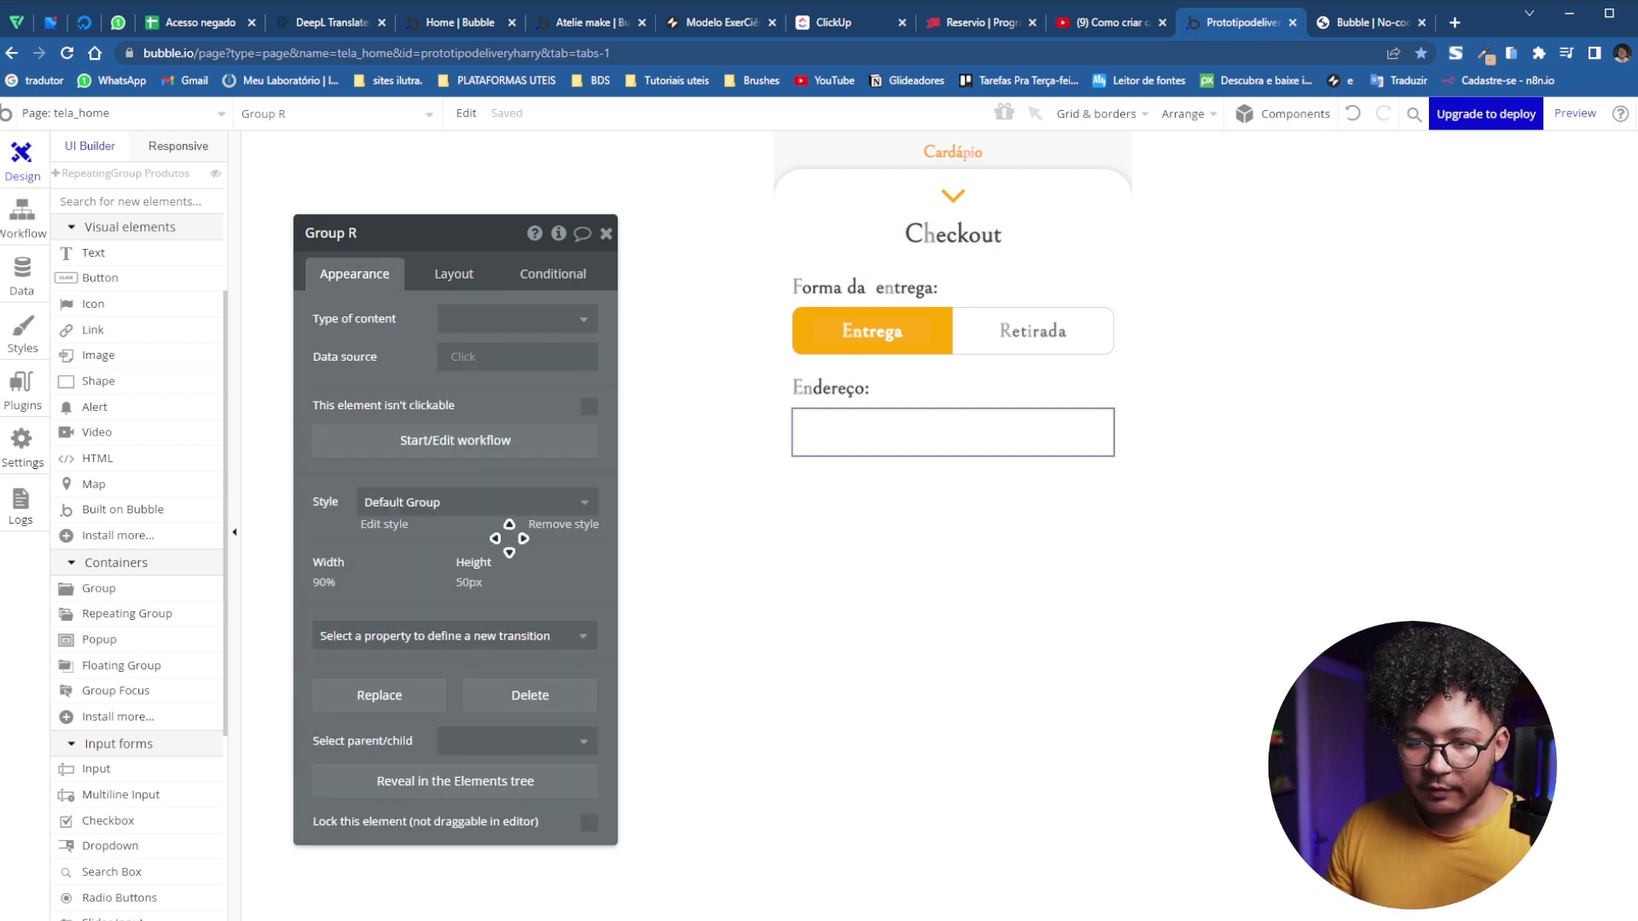
left_click(565, 524)
scroll(395, 653, "down", 1)
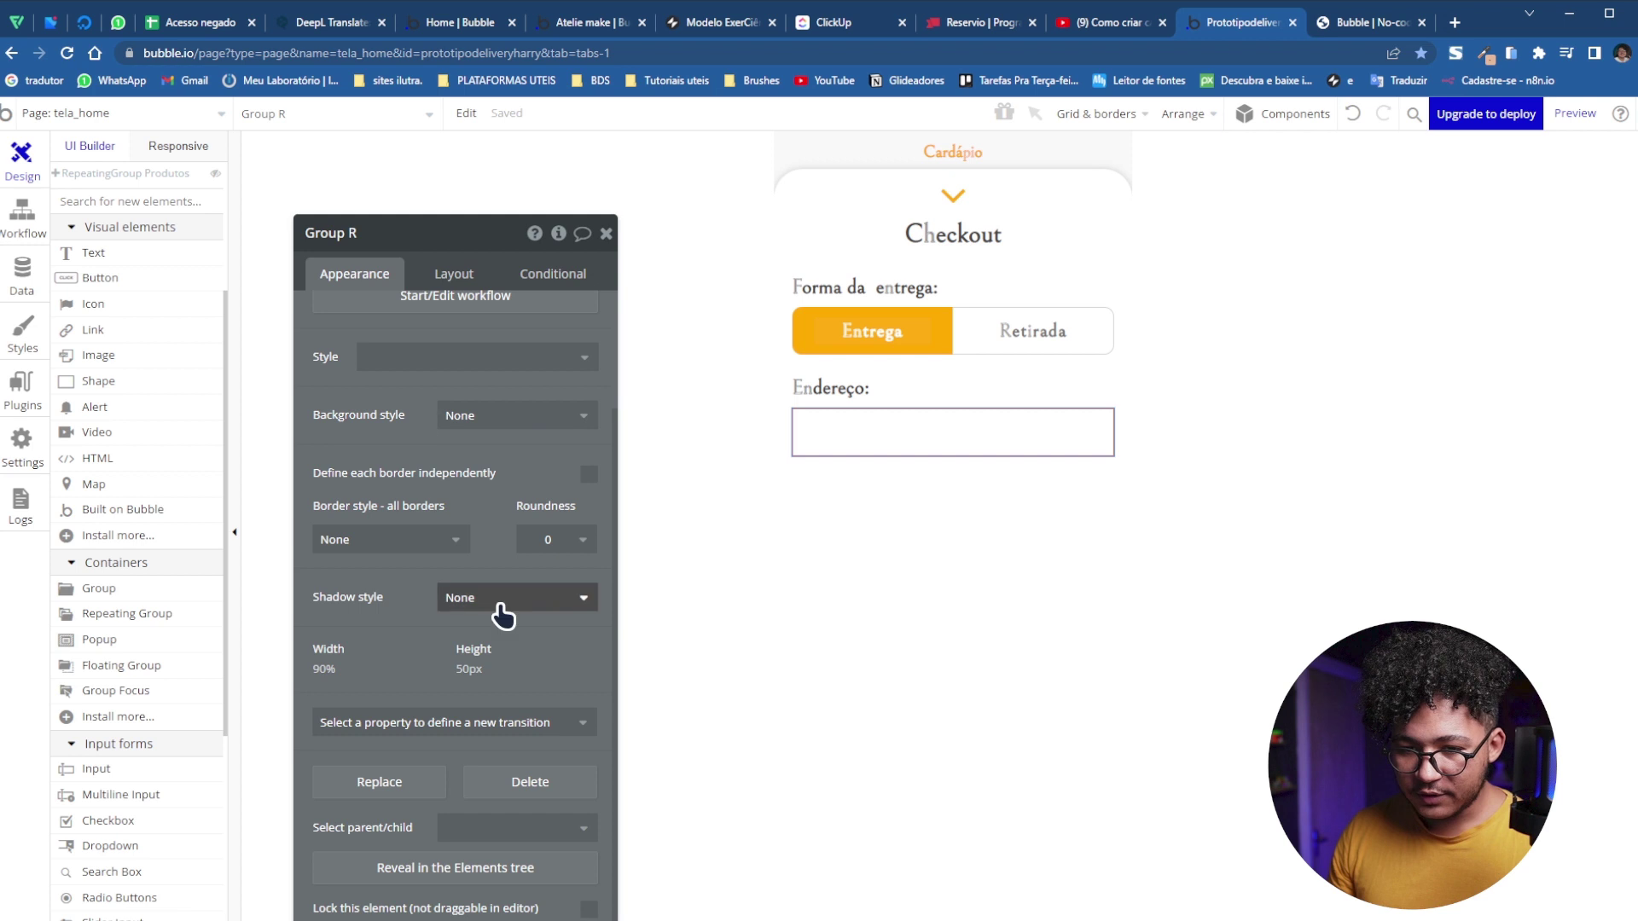
left_click(556, 539)
left_click(537, 683)
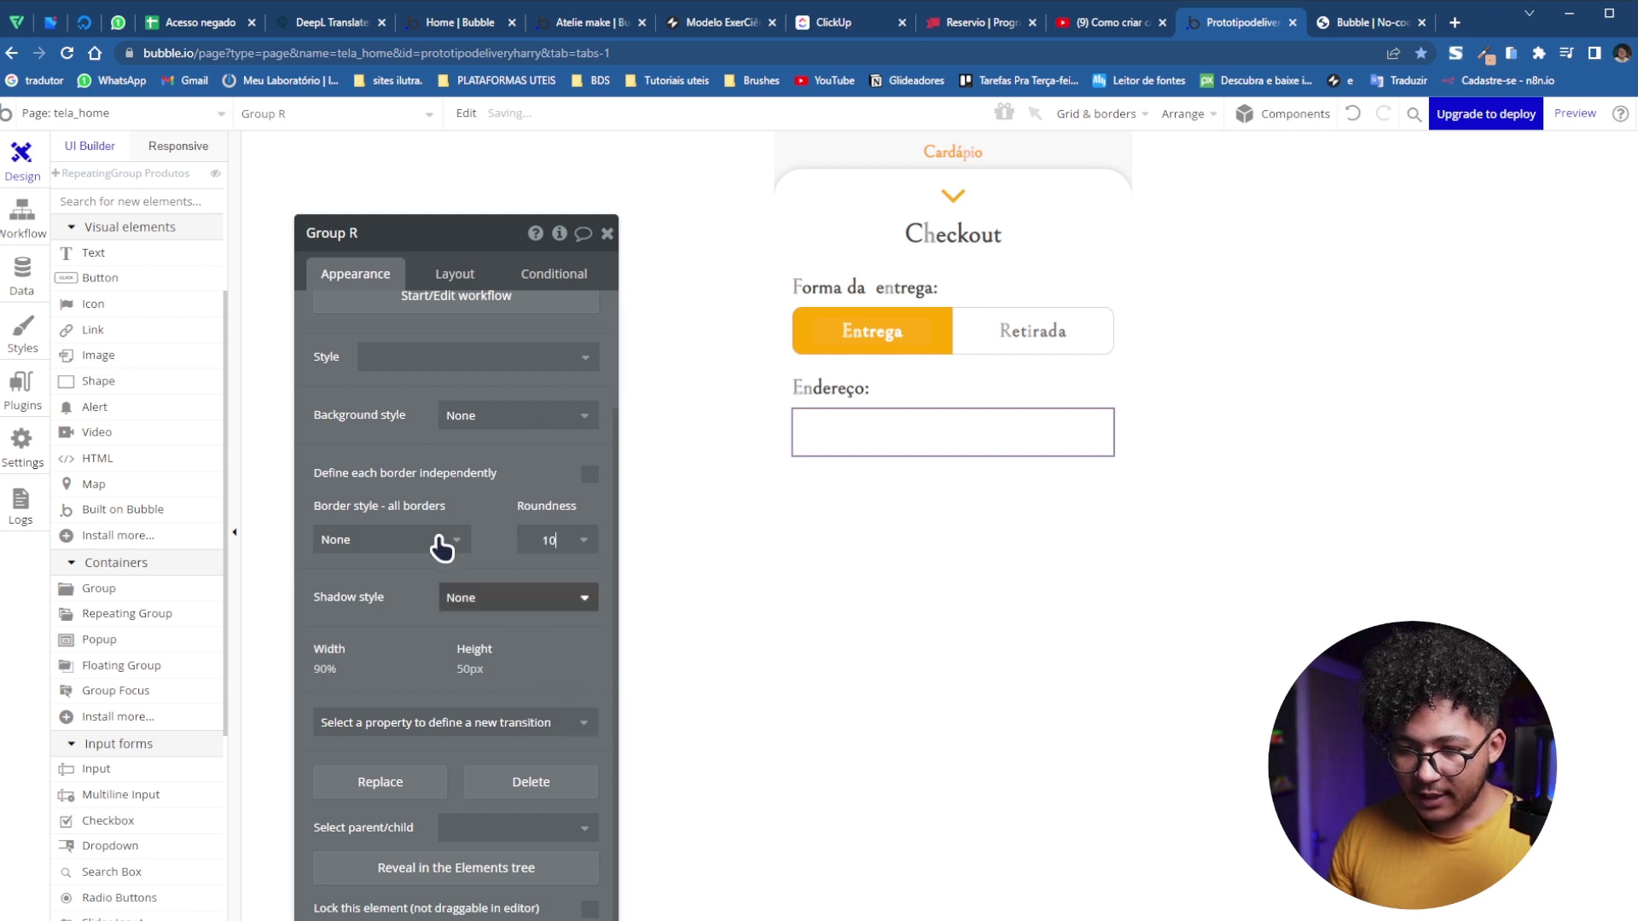
left_click(439, 543)
left_click(424, 604)
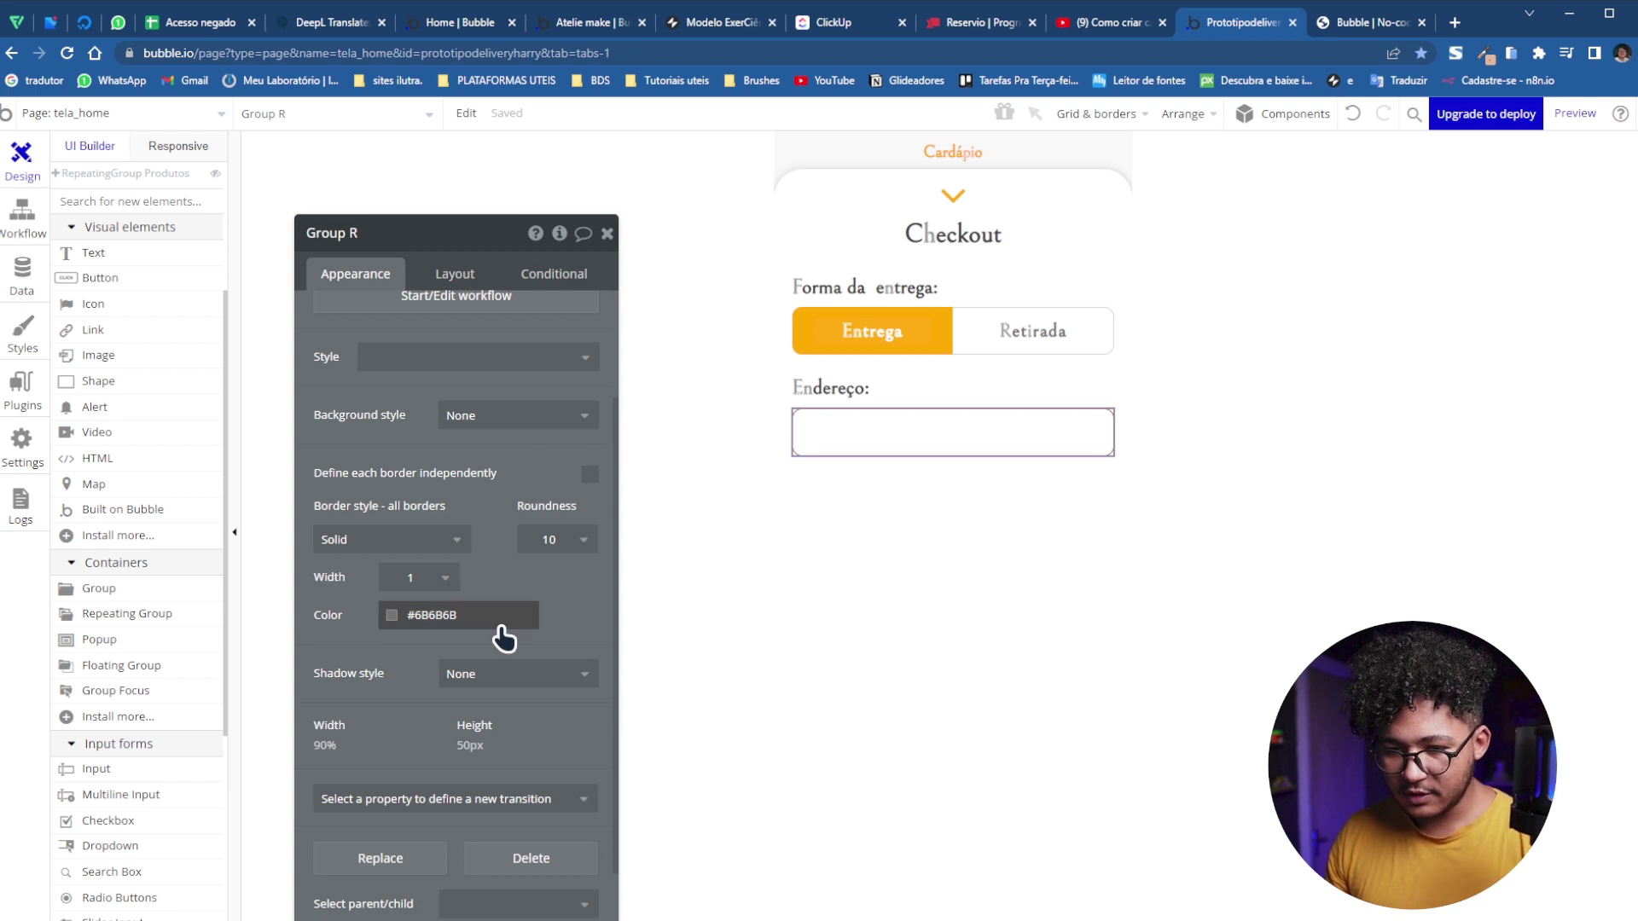
Set the opacity of the address group's #6B6B6B border color to 30
left_click(1089, 625)
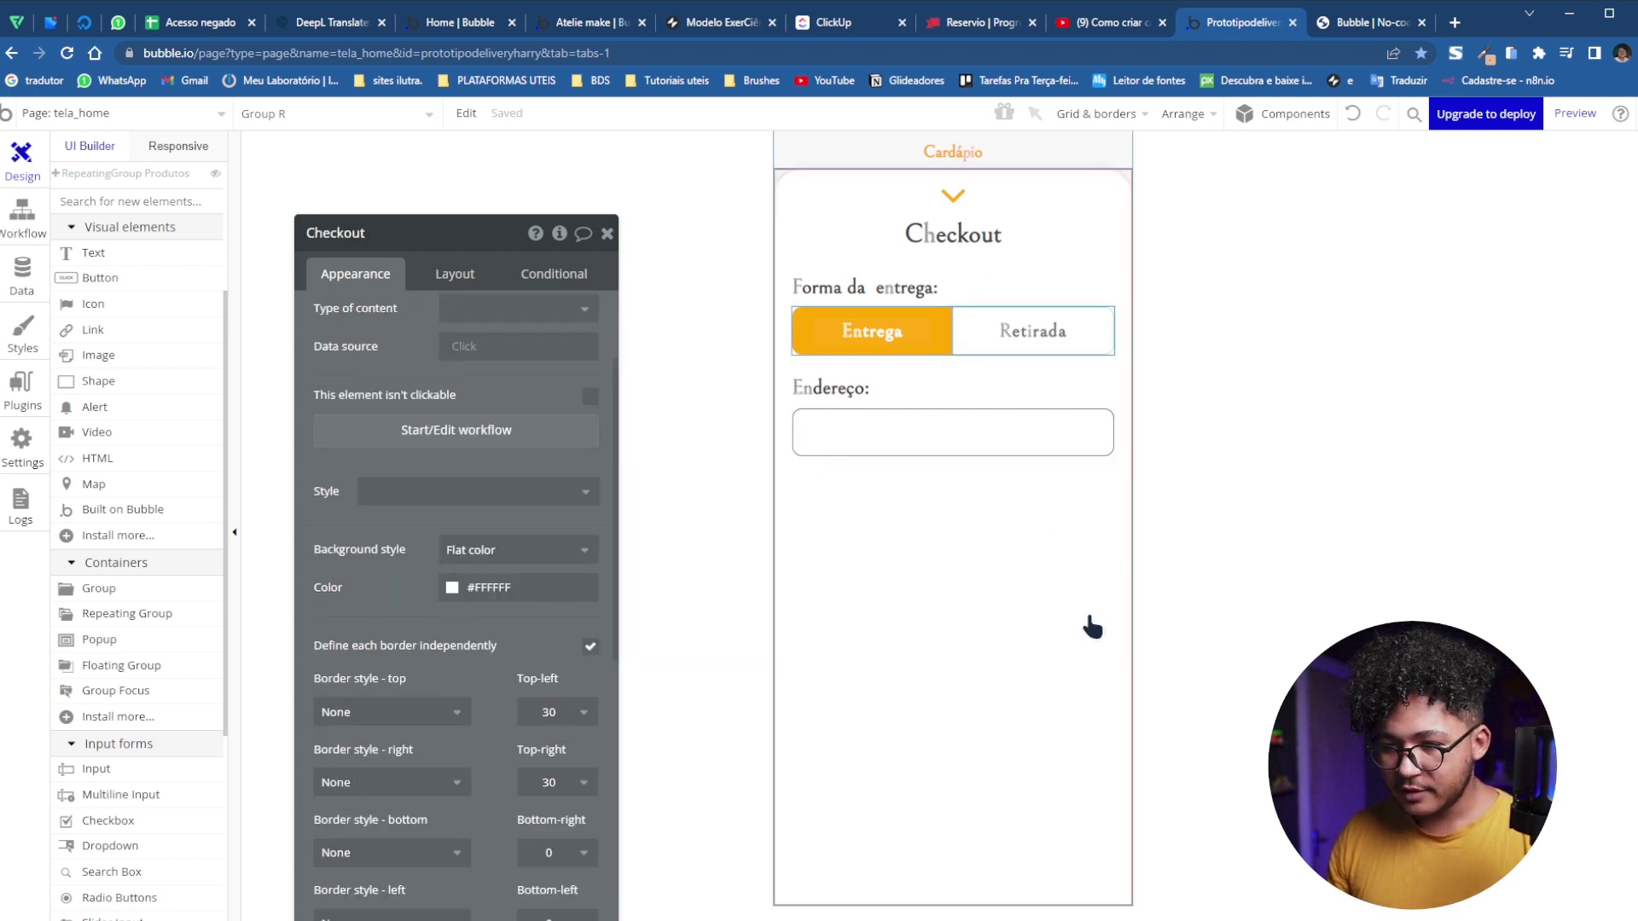
left_click(767, 522)
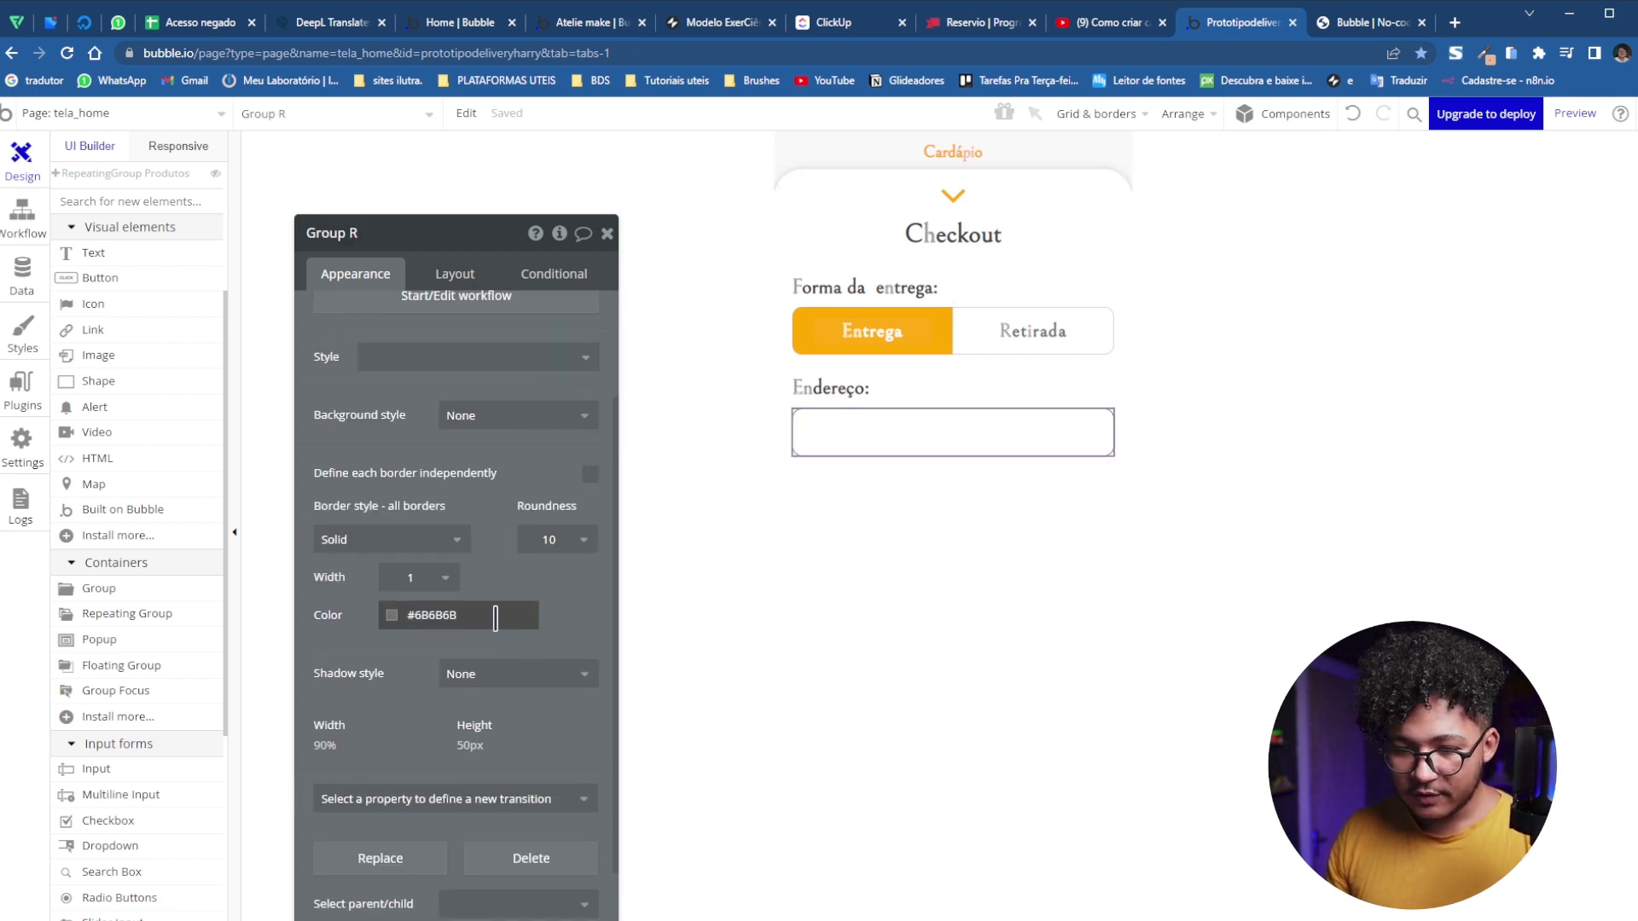
left_click(461, 614)
left_click_drag(523, 812, 542, 815)
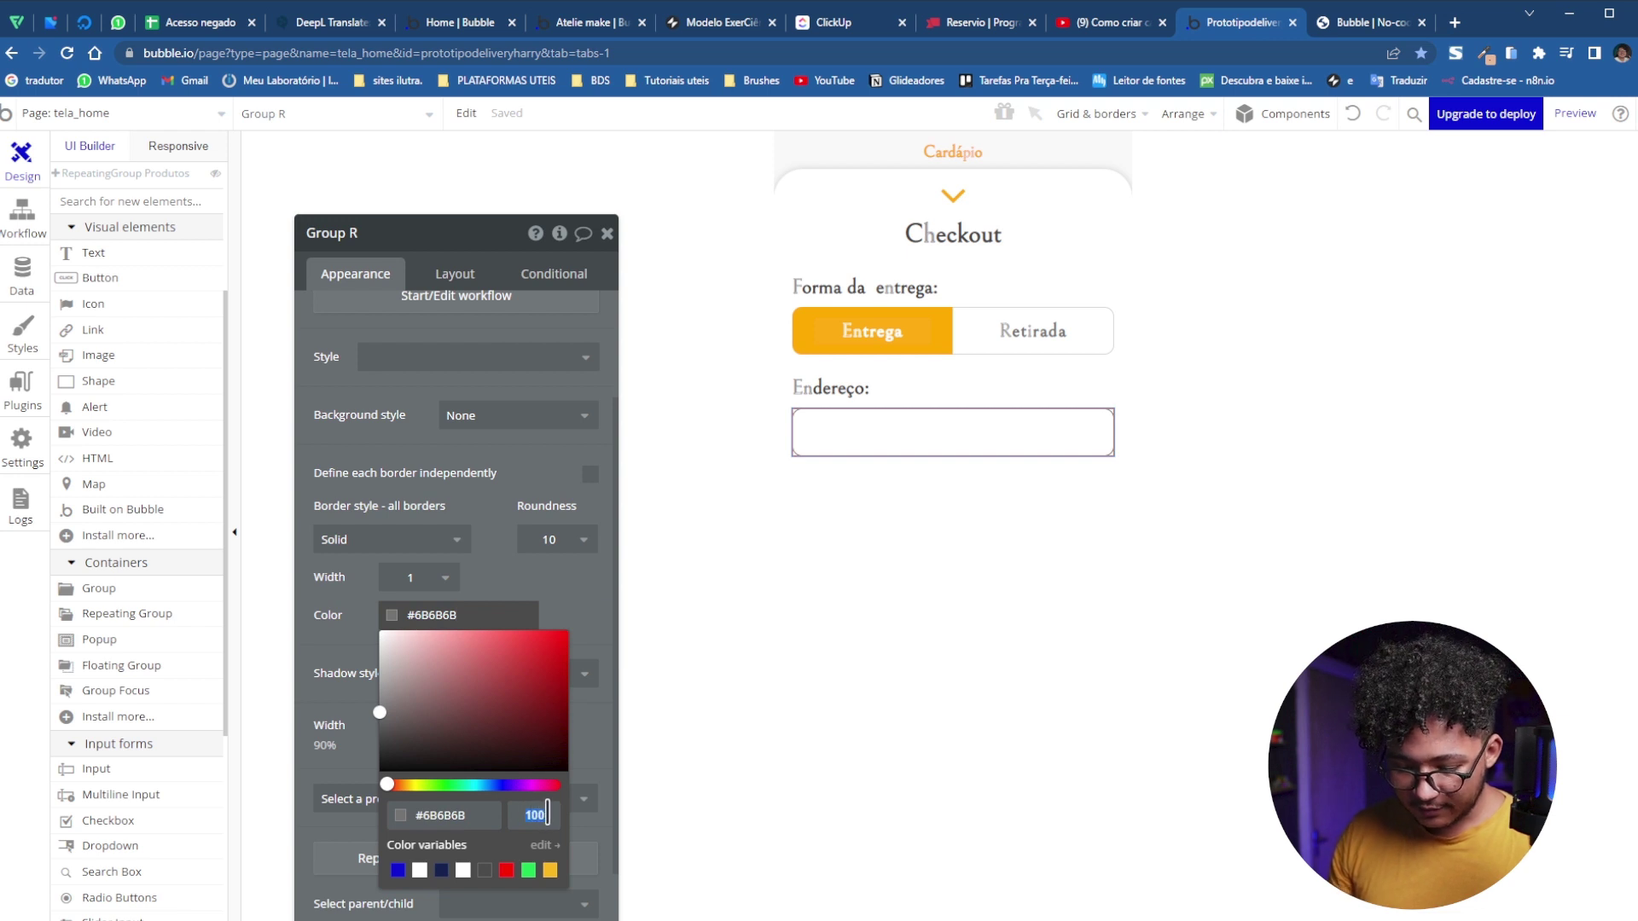
type("30")
left_click(607, 596)
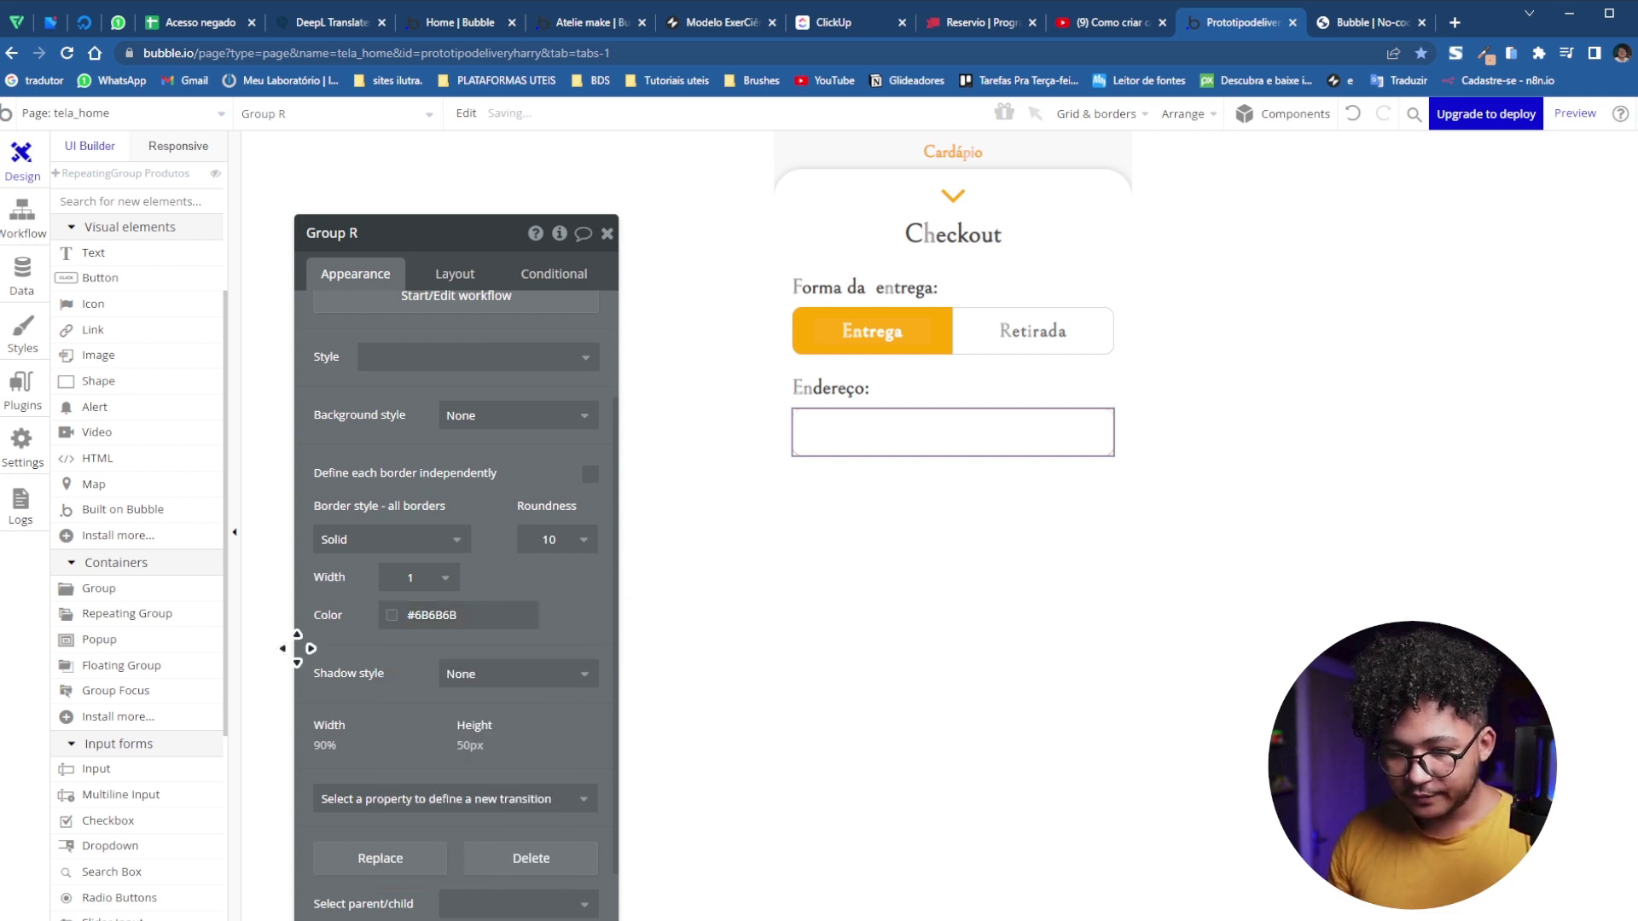
Add a dropdown about 137 by 33 px inside the address group with the placeholder "Selecionar endereço"
scroll(136, 597, "down", 3)
left_click(121, 539)
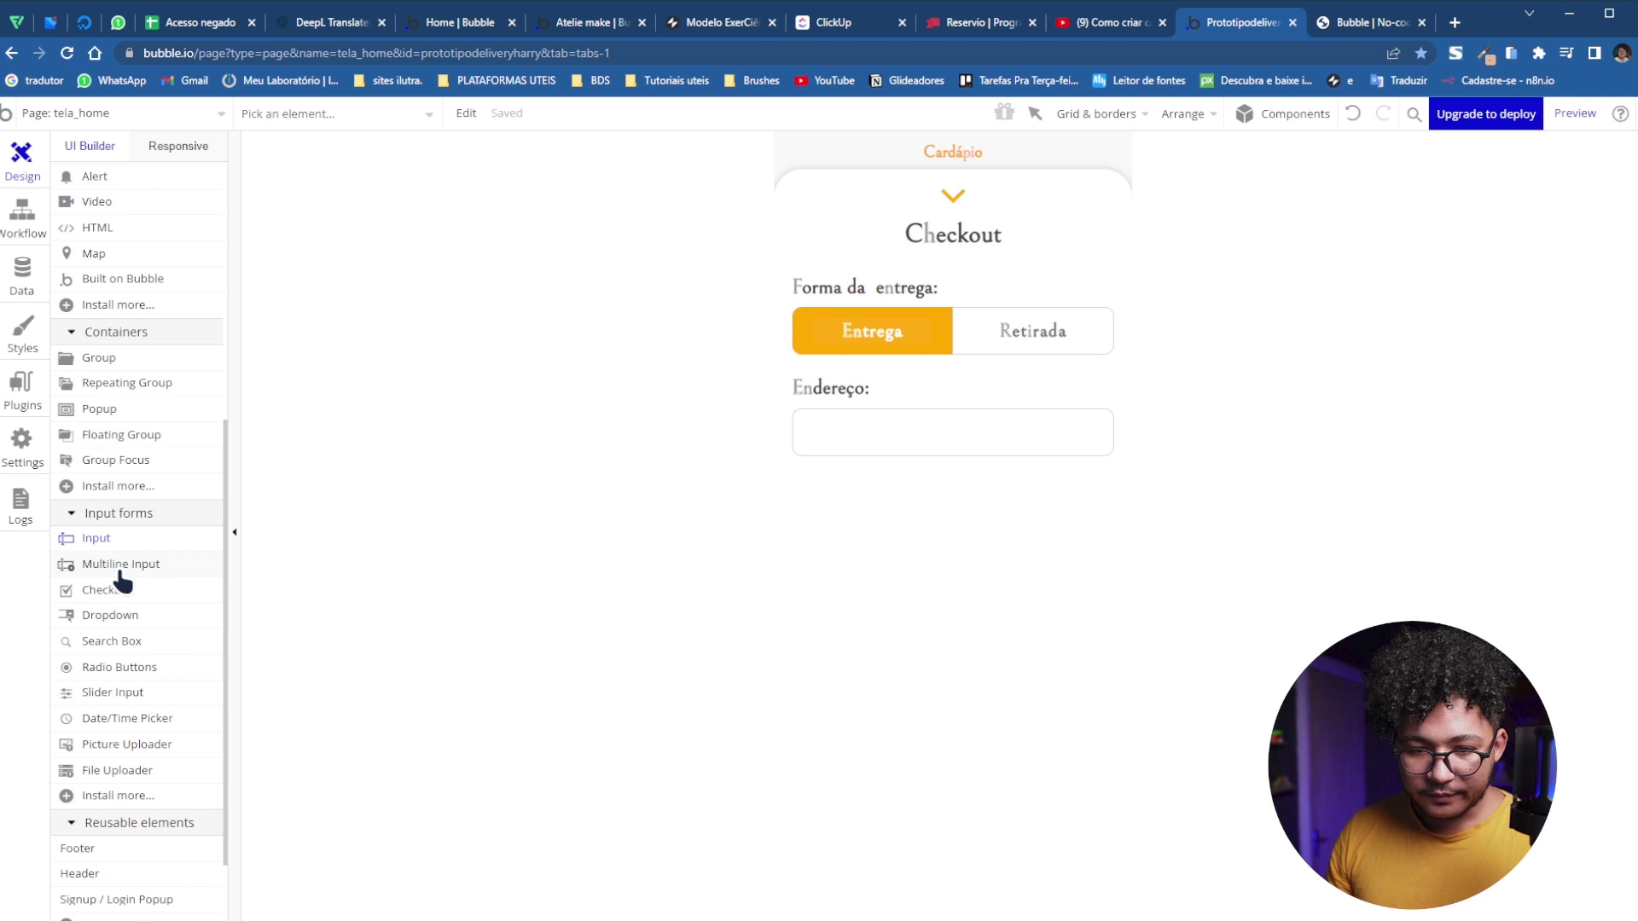
left_click_drag(812, 416, 945, 459)
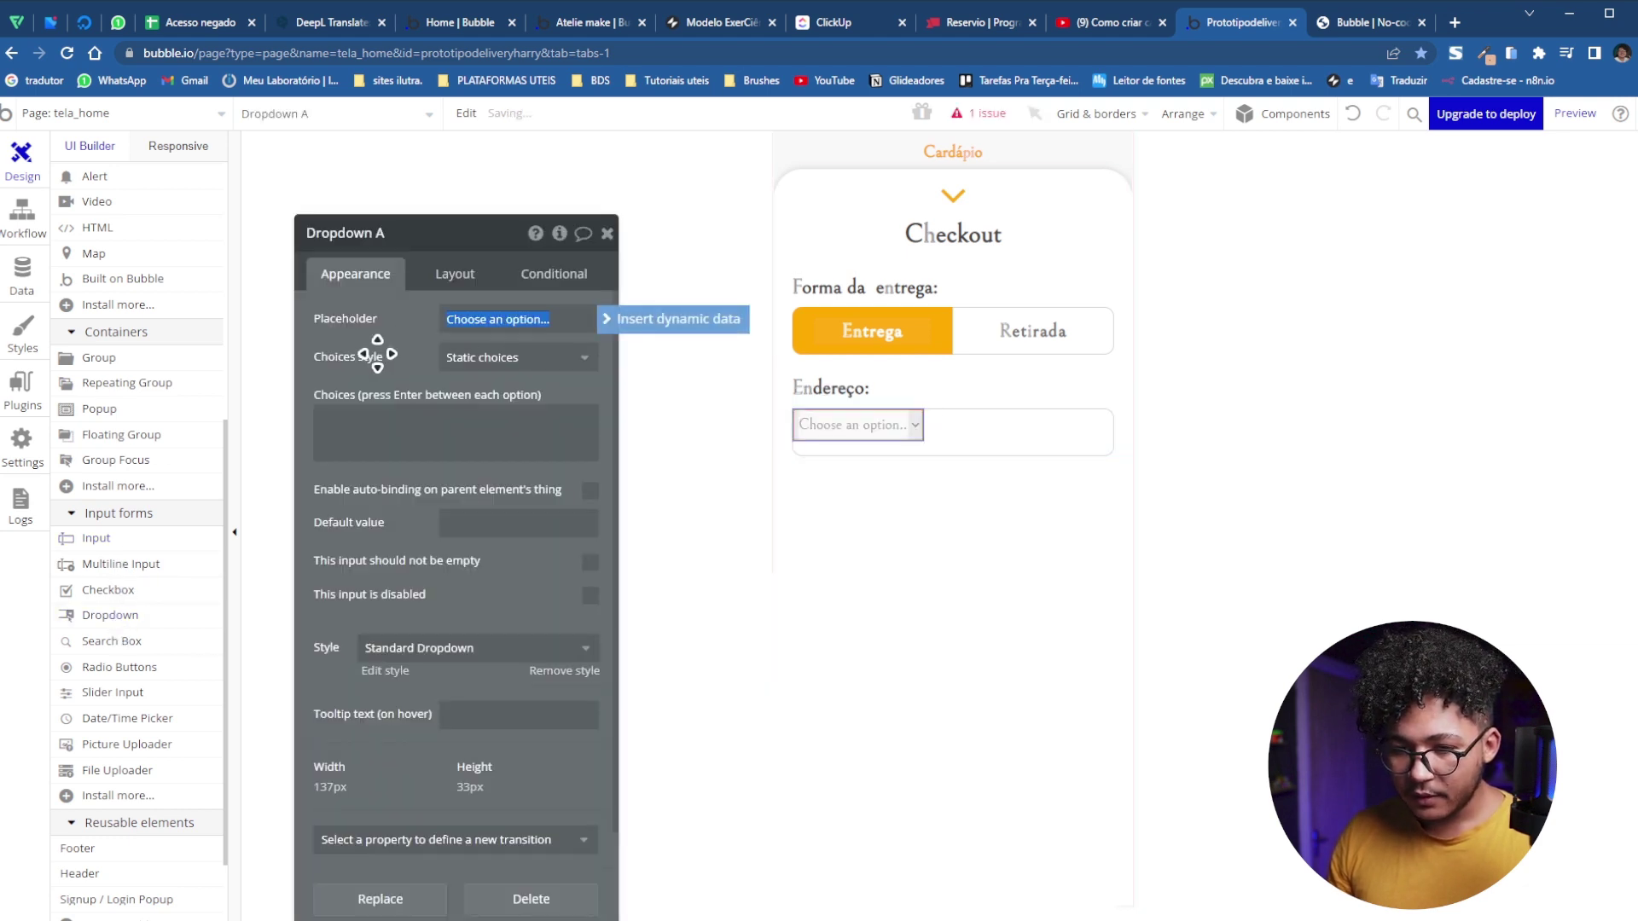
left_click_drag(434, 298, 581, 298)
type("Selecionar endereço")
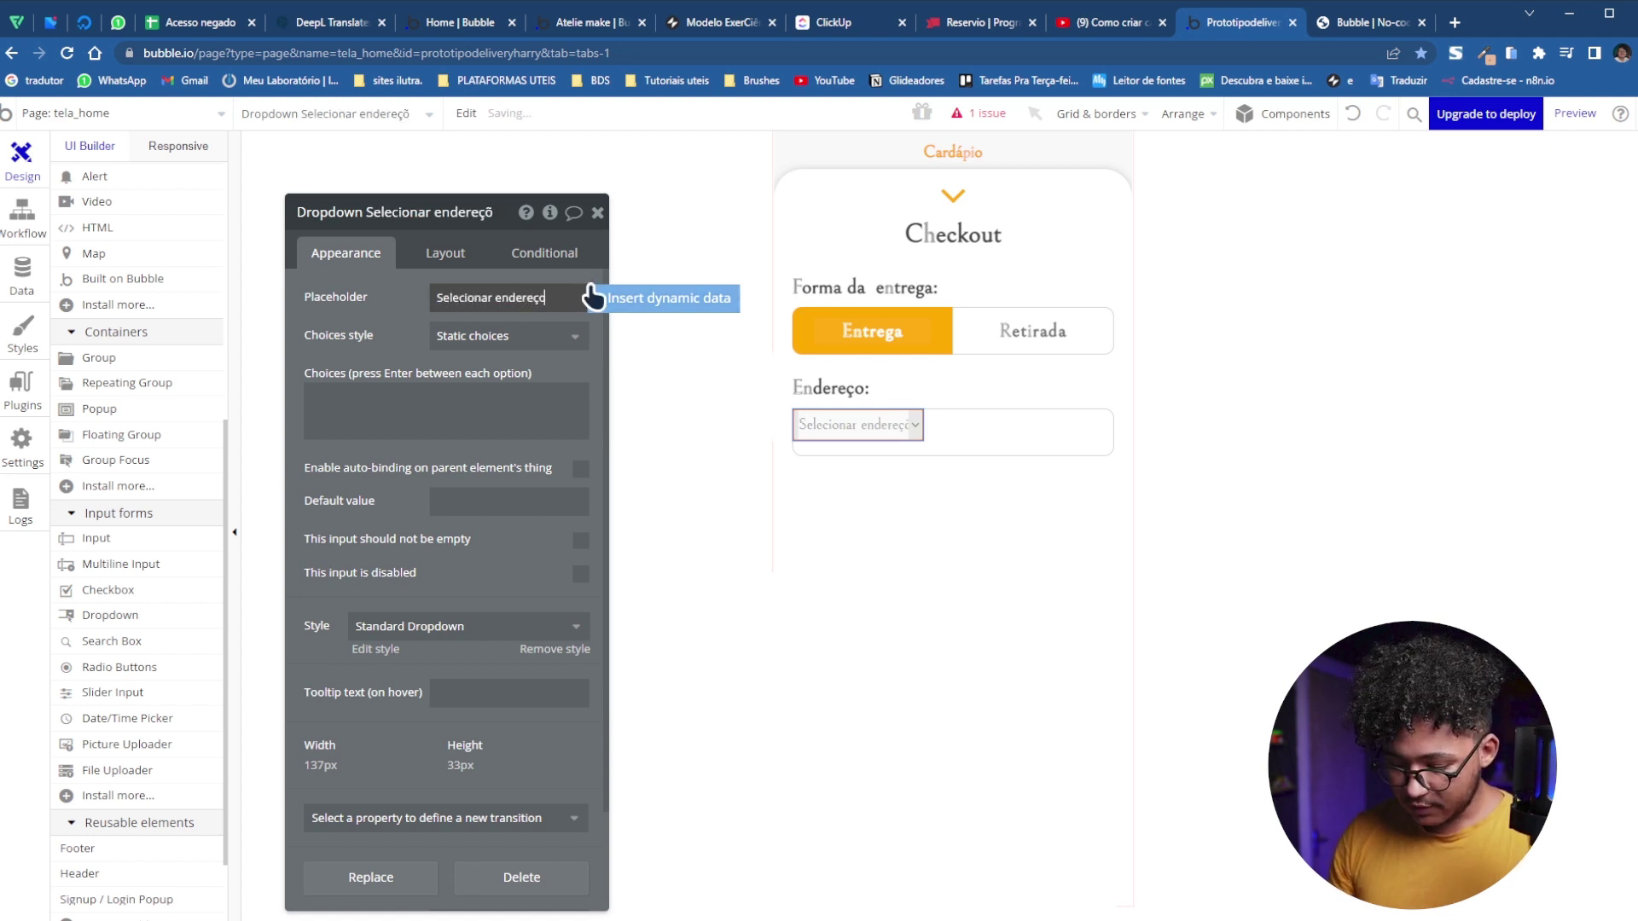
Switch the address dropdown to dynamic choices and set its type of choices to Endereços
left_click(448, 336)
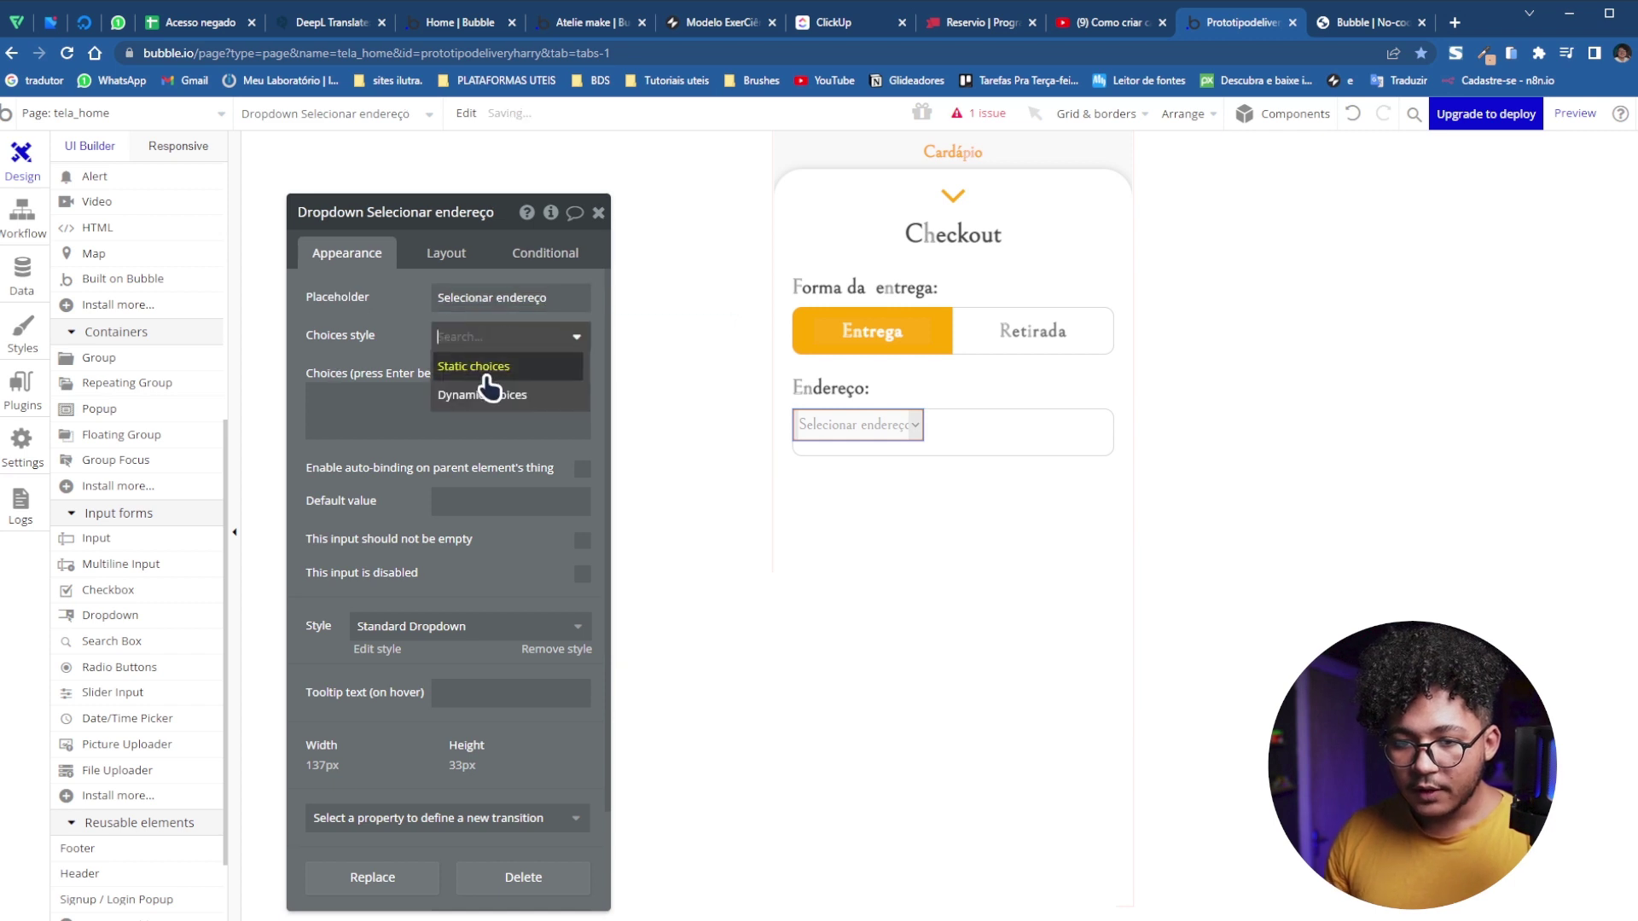
left_click(465, 396)
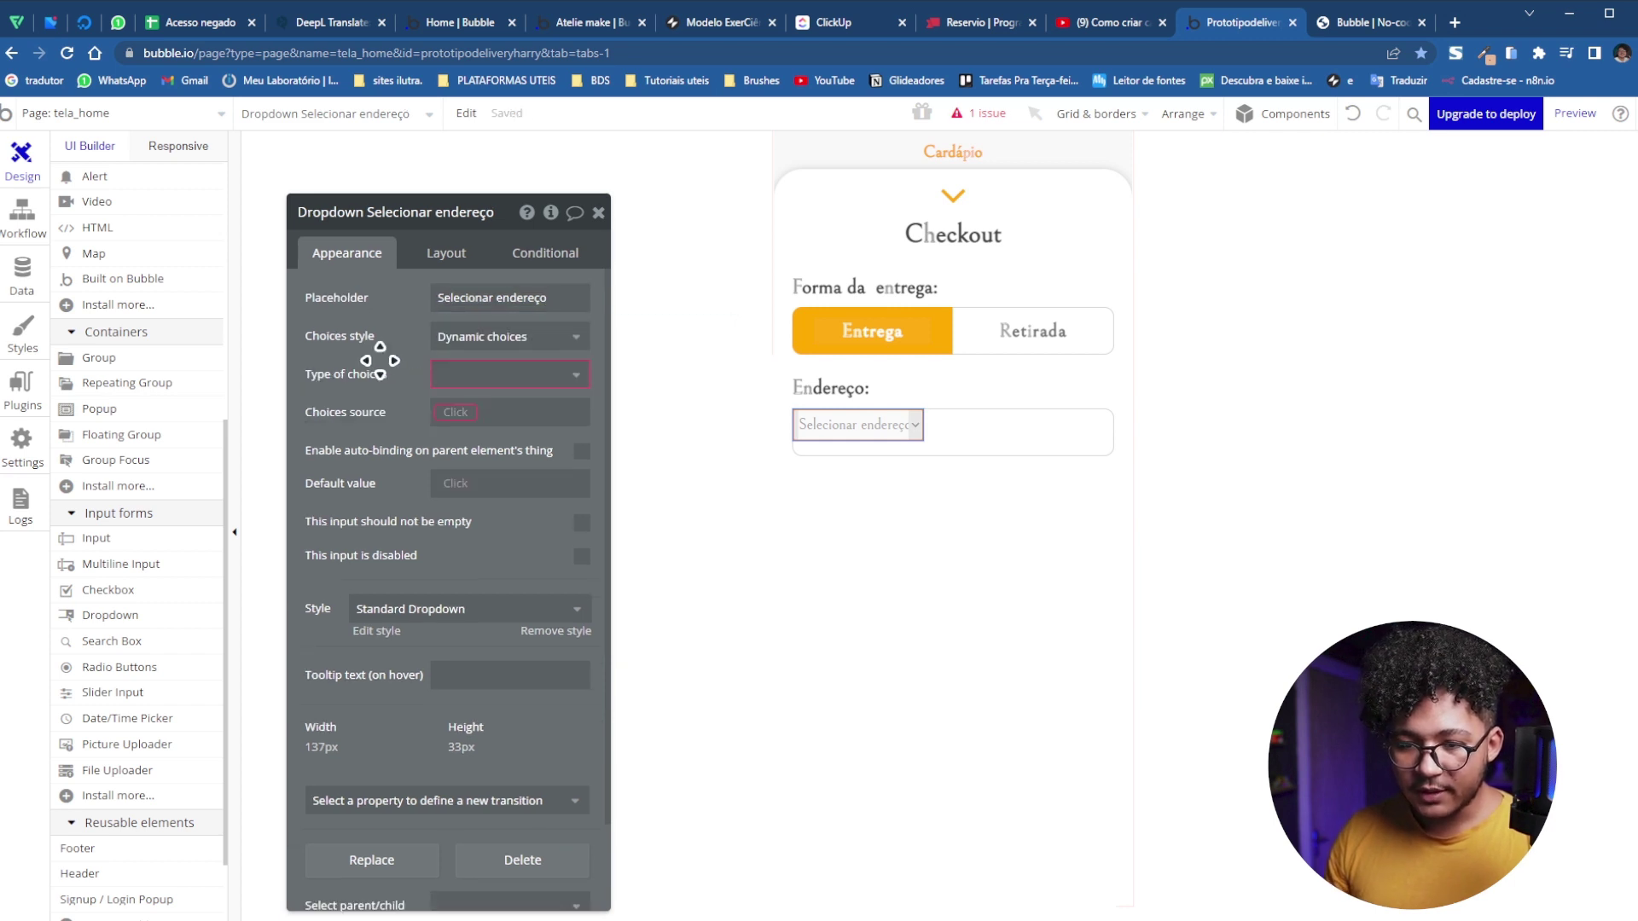
left_click(442, 374)
left_click(503, 492)
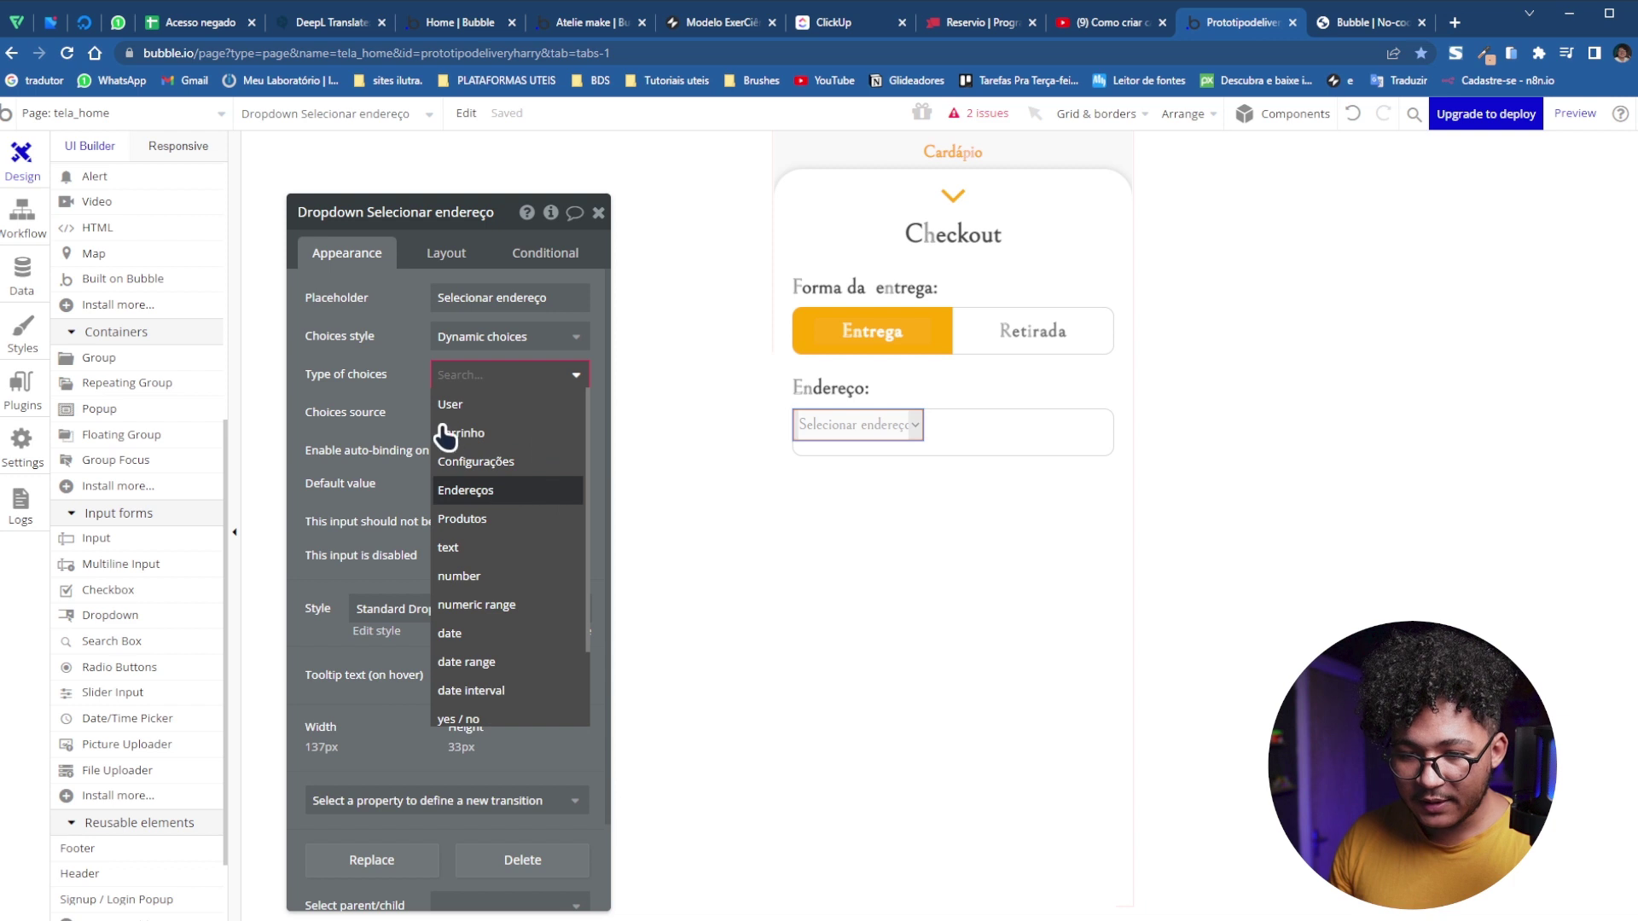
Set the address dropdown's choices source to a search for Endereços and add a blank constraint to that search
left_click(465, 415)
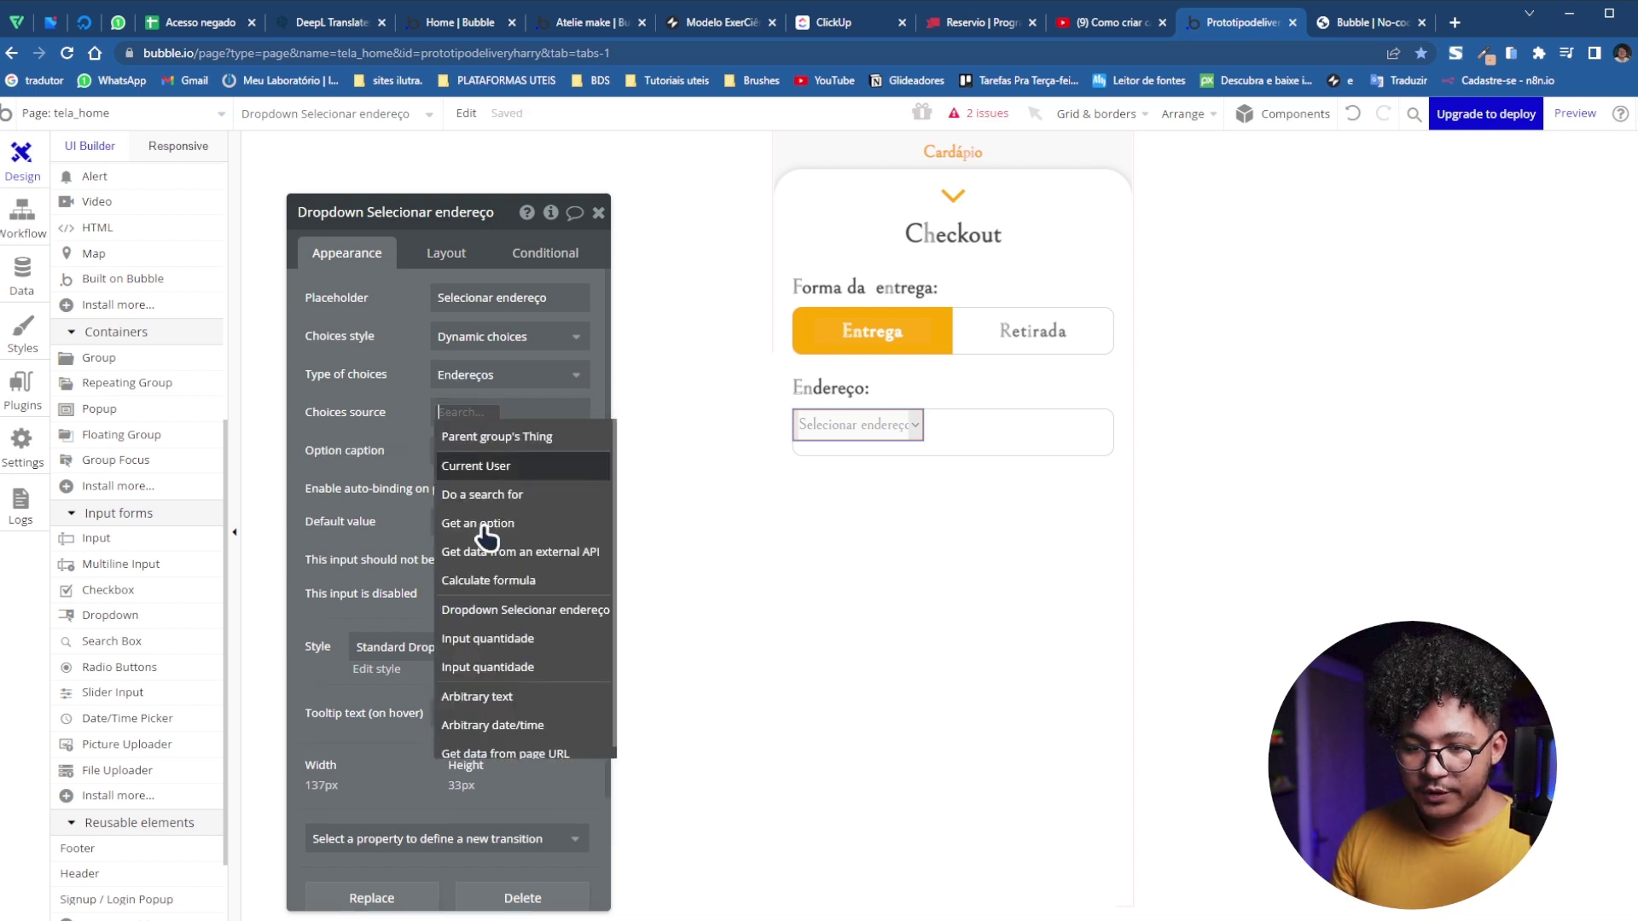
left_click(479, 497)
left_click(837, 258)
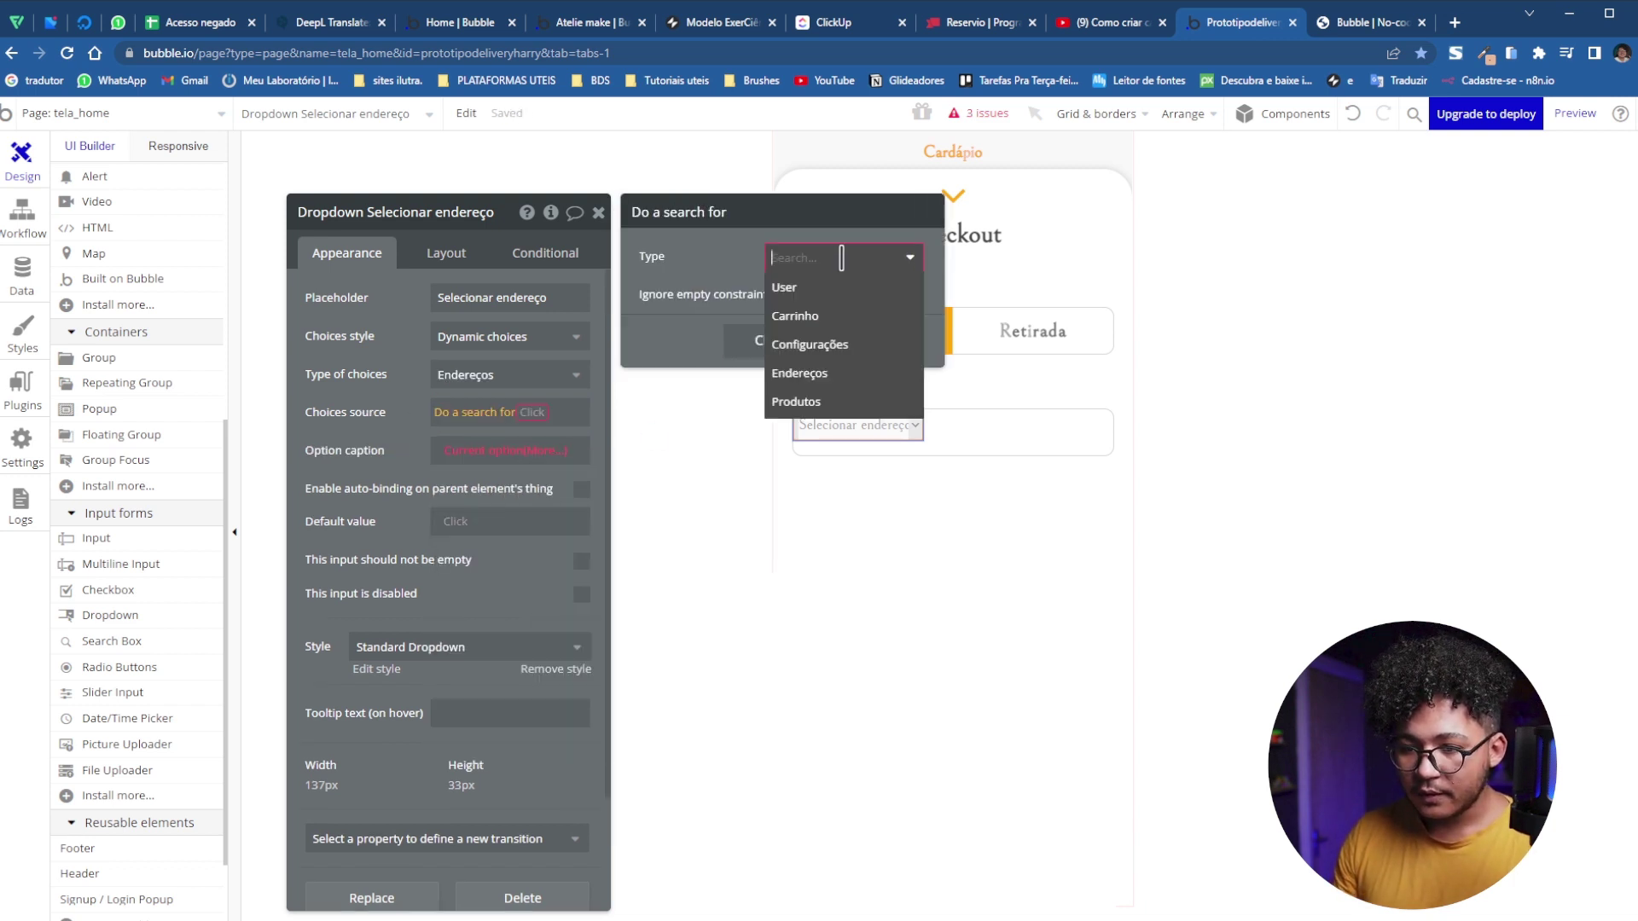
left_click(829, 375)
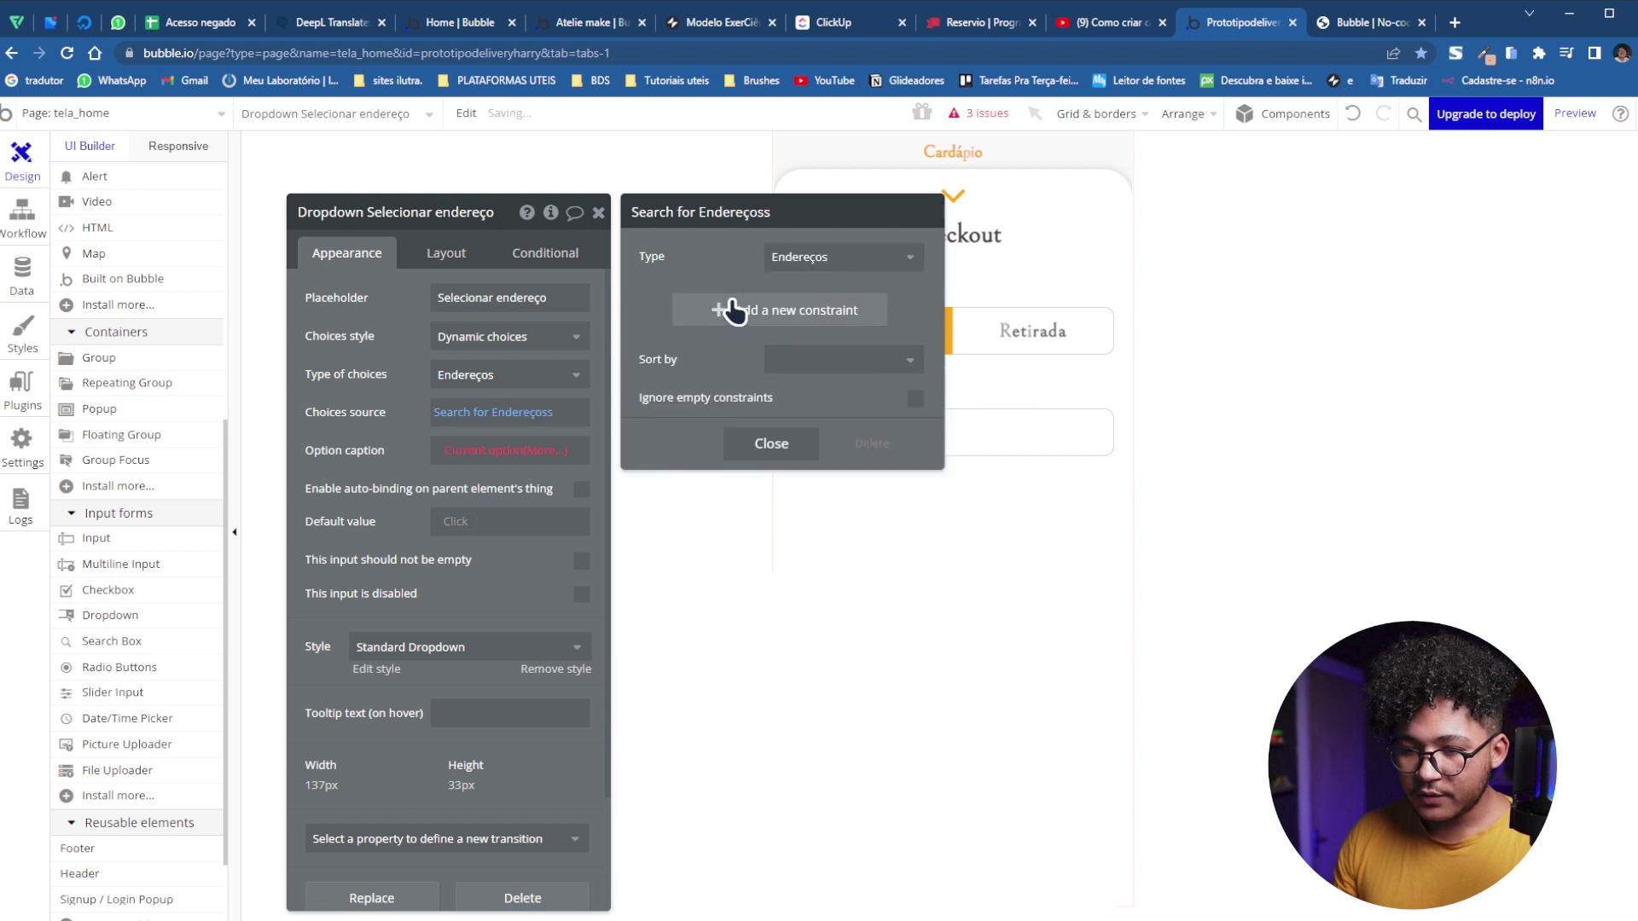
left_click(731, 311)
left_click(667, 300)
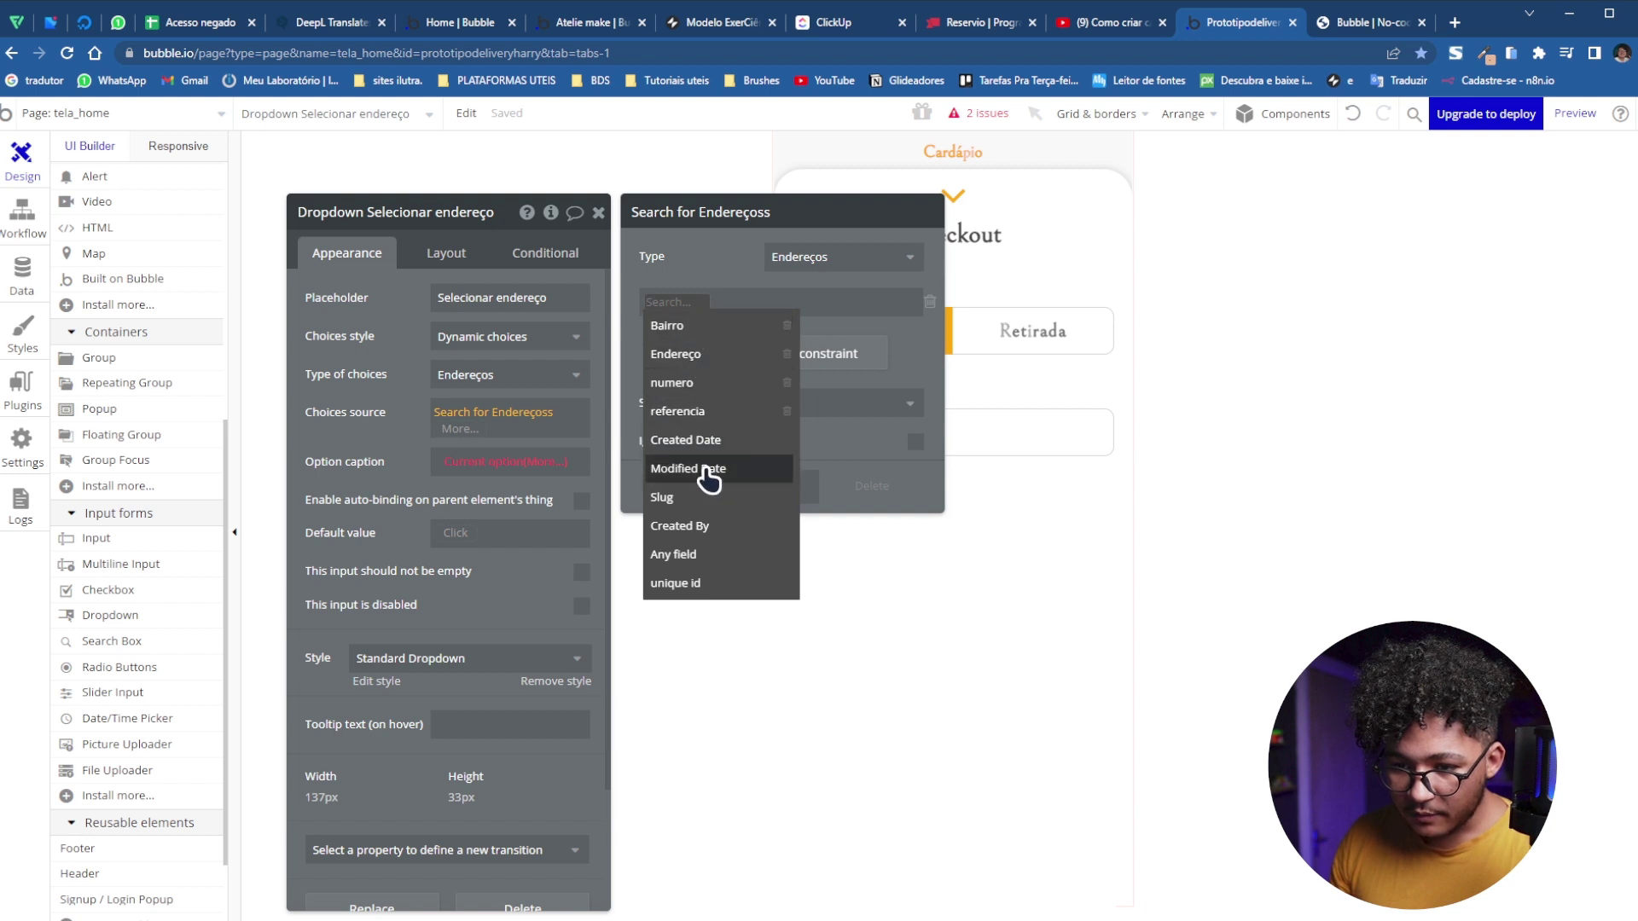
left_click(674, 252)
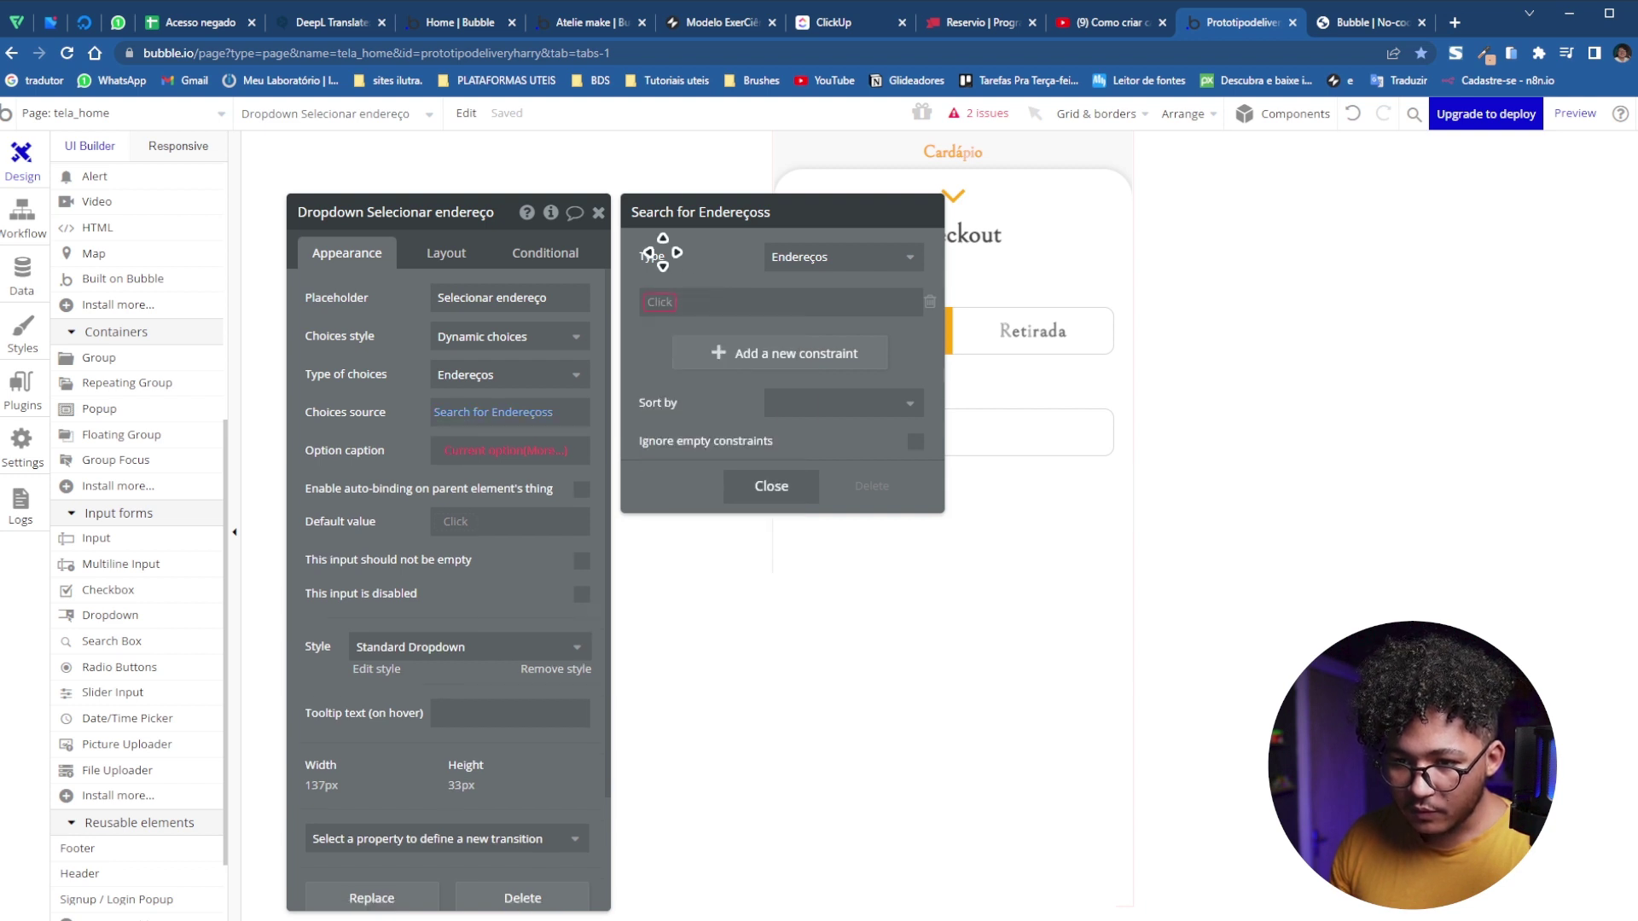
Open a second browser tab with the same tela_home editor page by reusing its URL
left_click(620, 53)
key("ctrl+a")
key("ctrl+c")
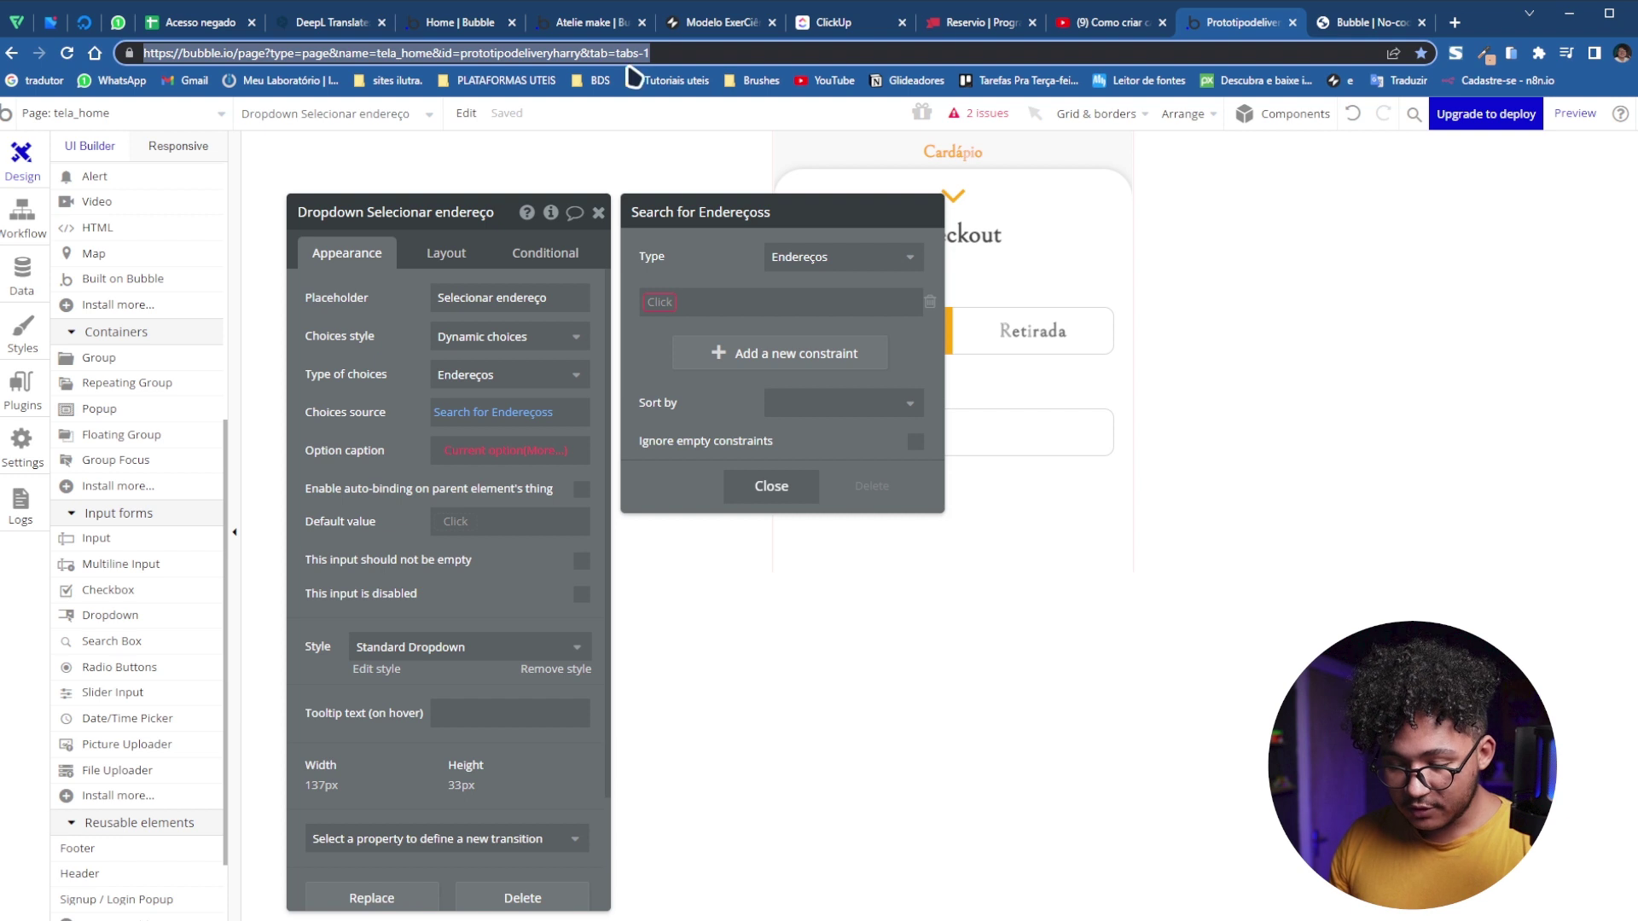
right_click(1263, 26)
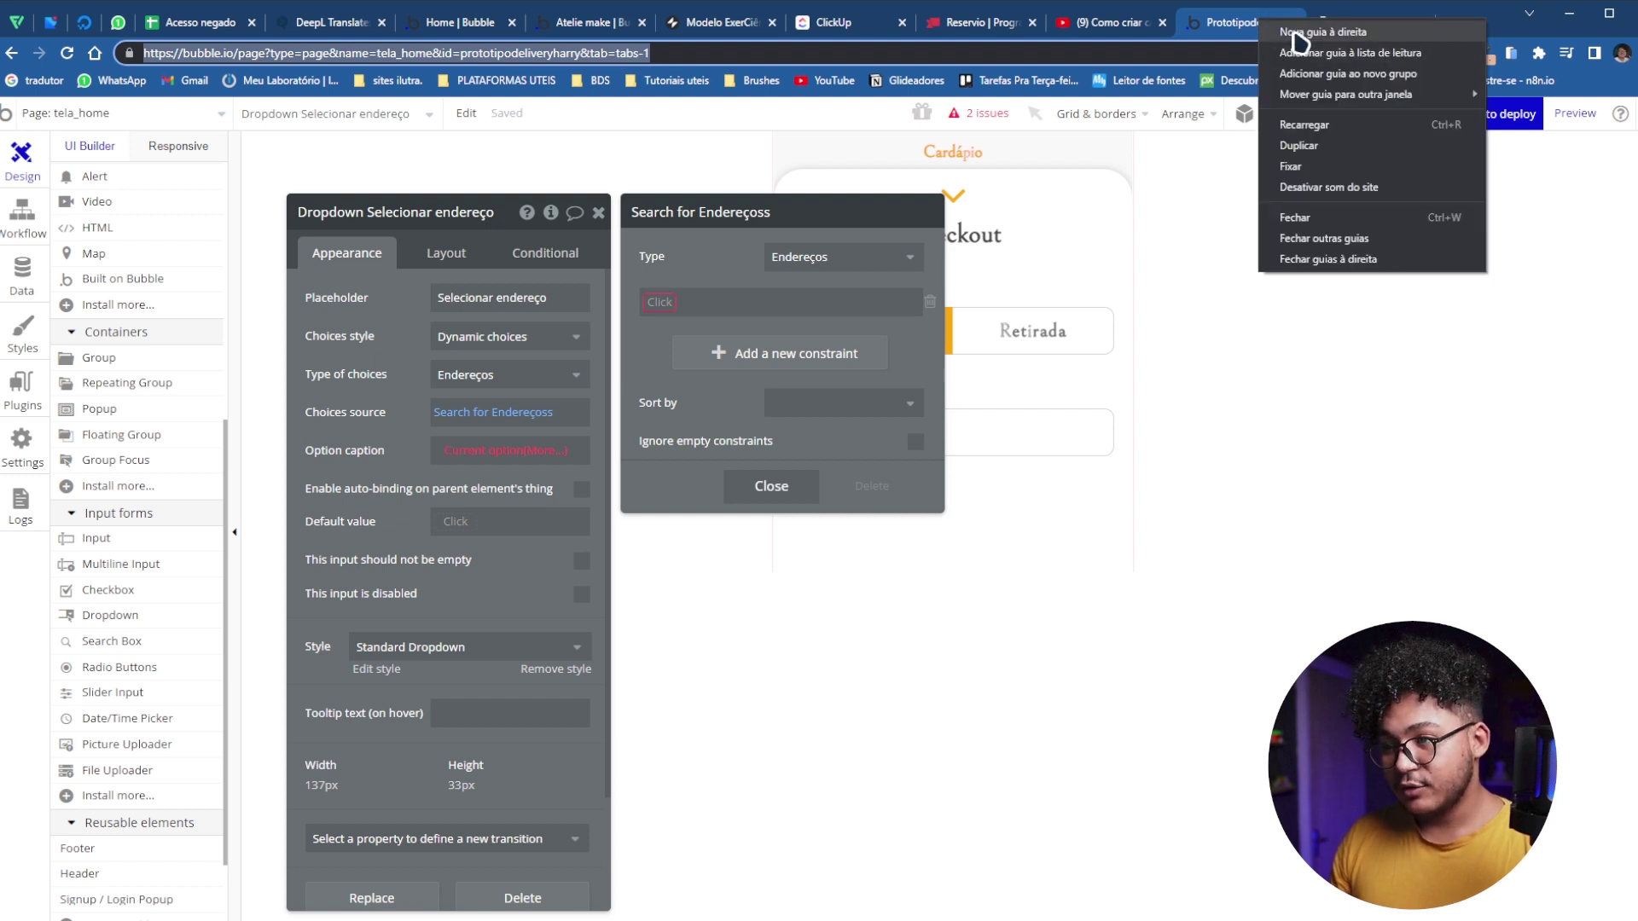
left_click(1298, 40)
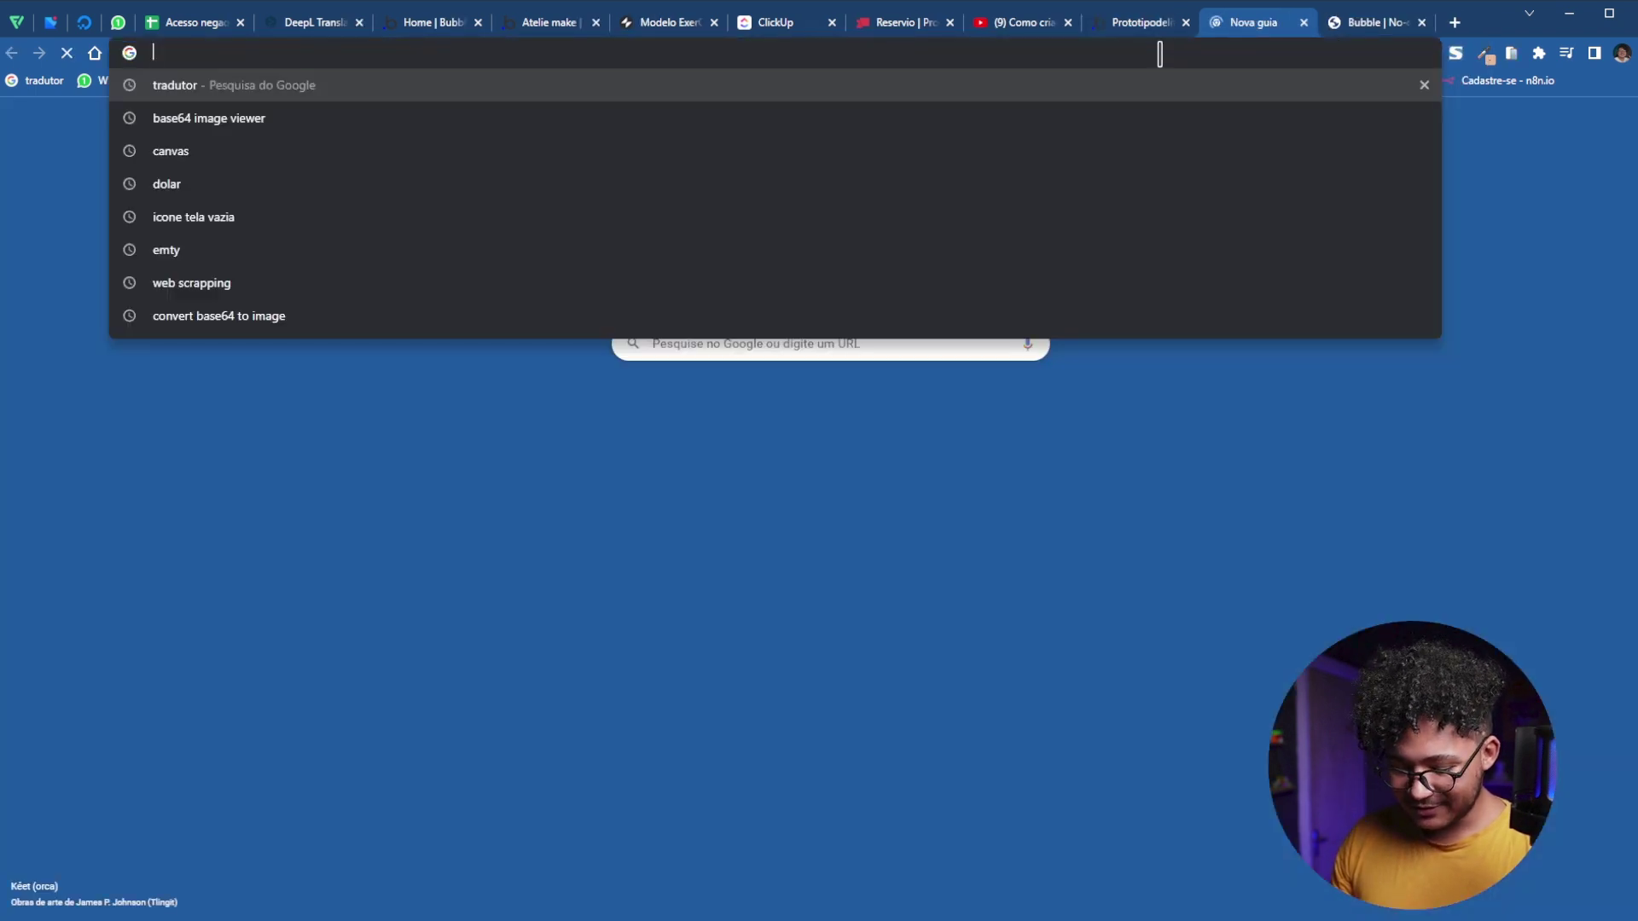
key("ctrl+v")
key("Return")
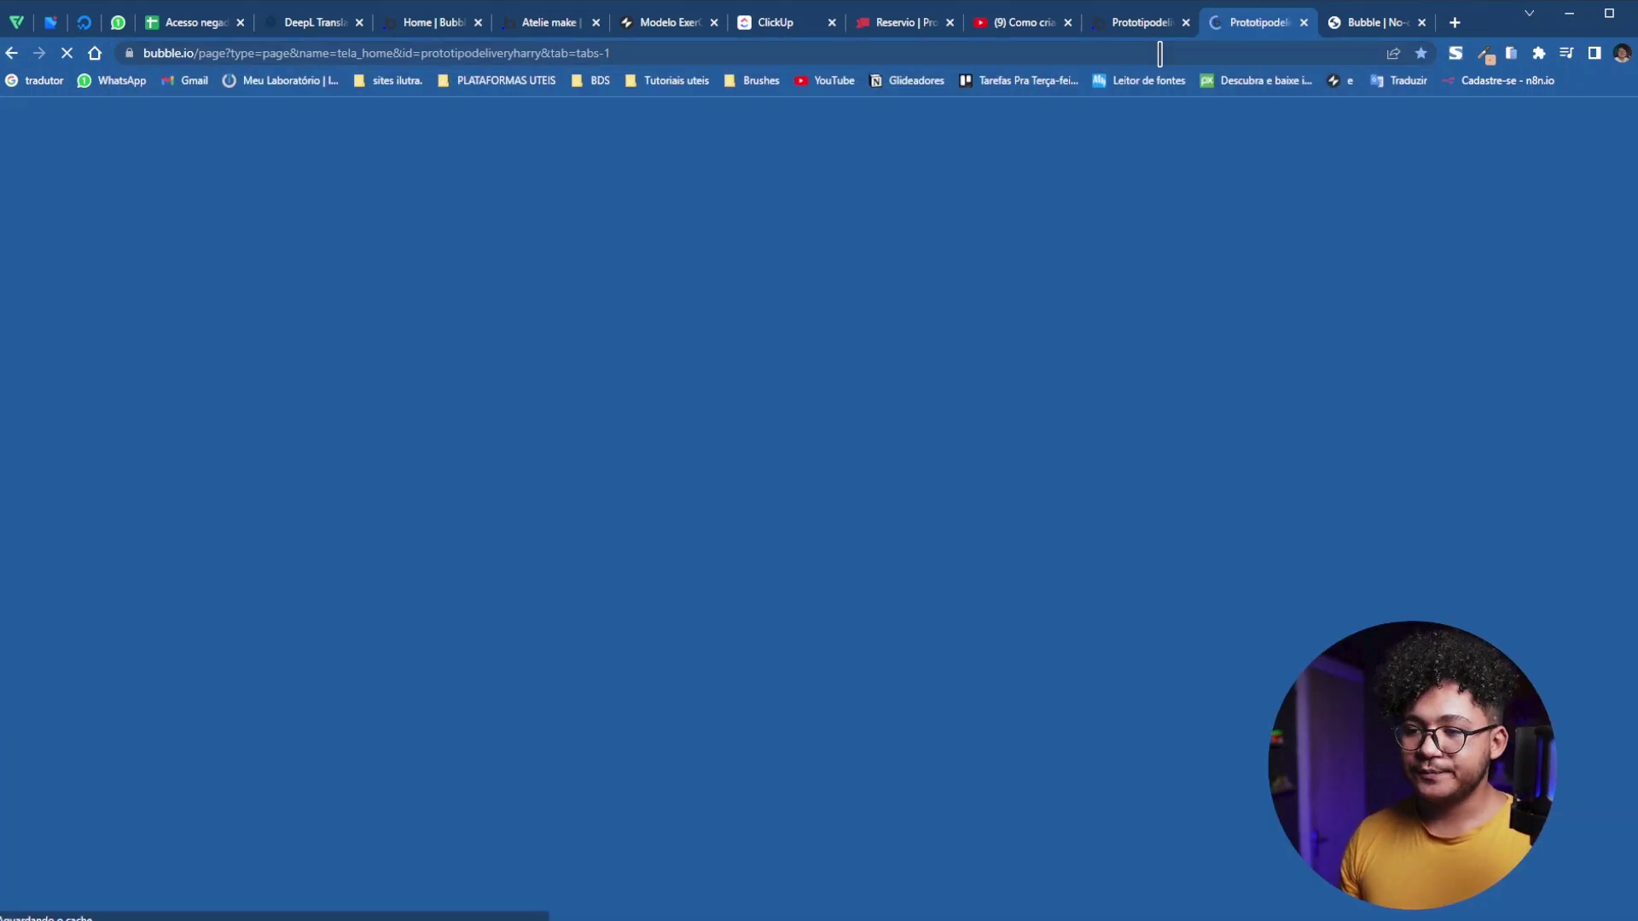
left_click(1158, 26)
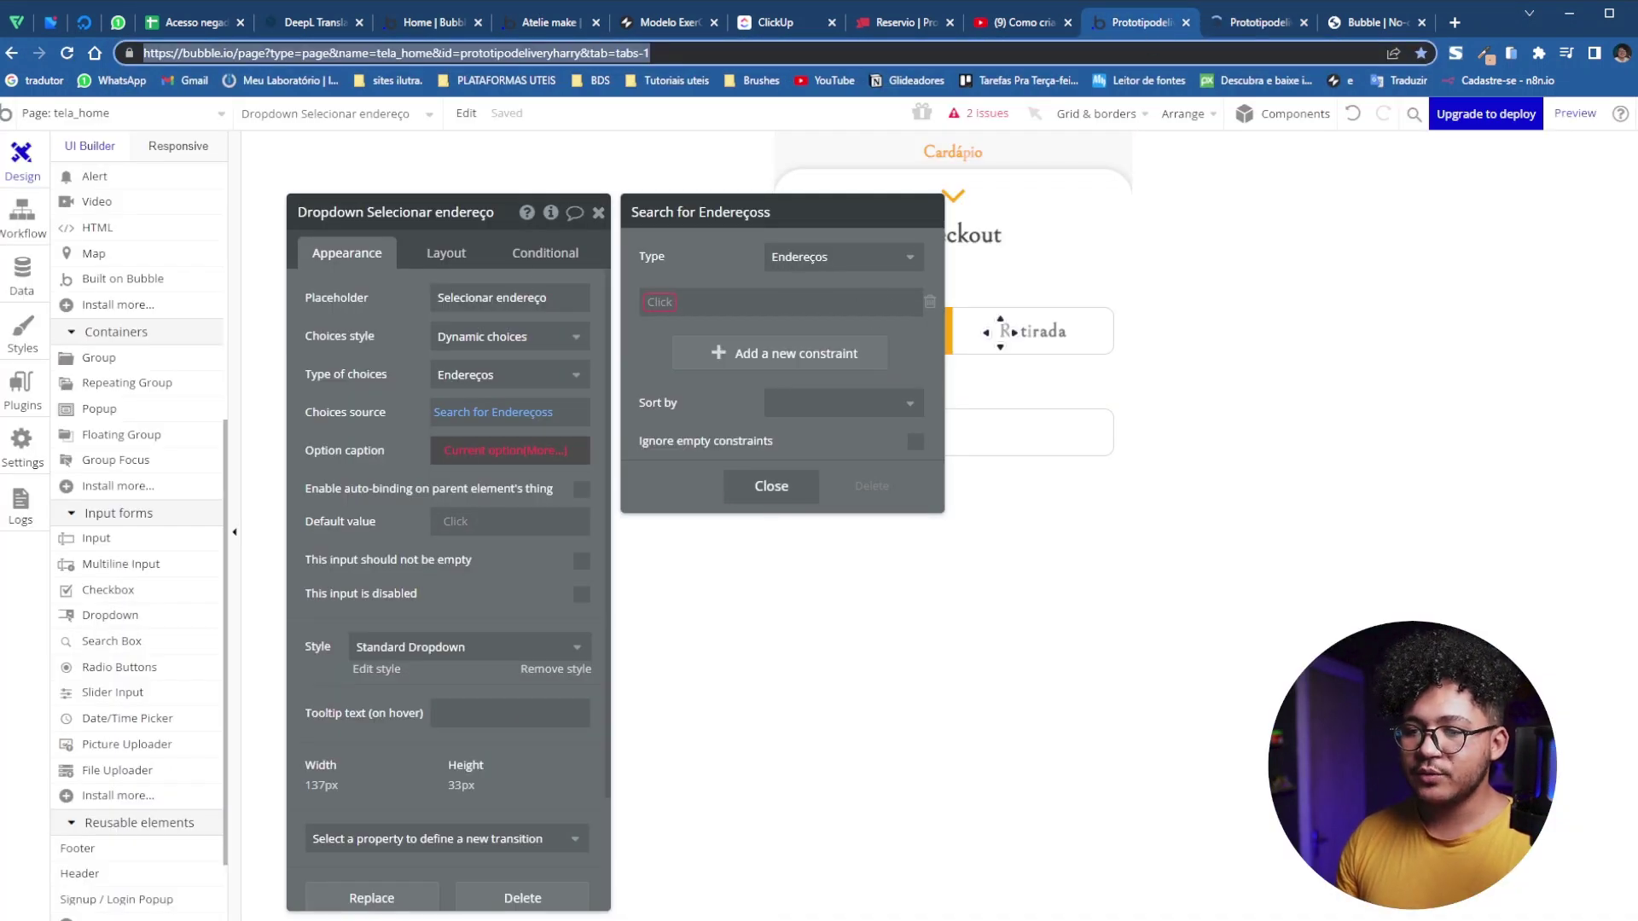
left_click(1236, 28)
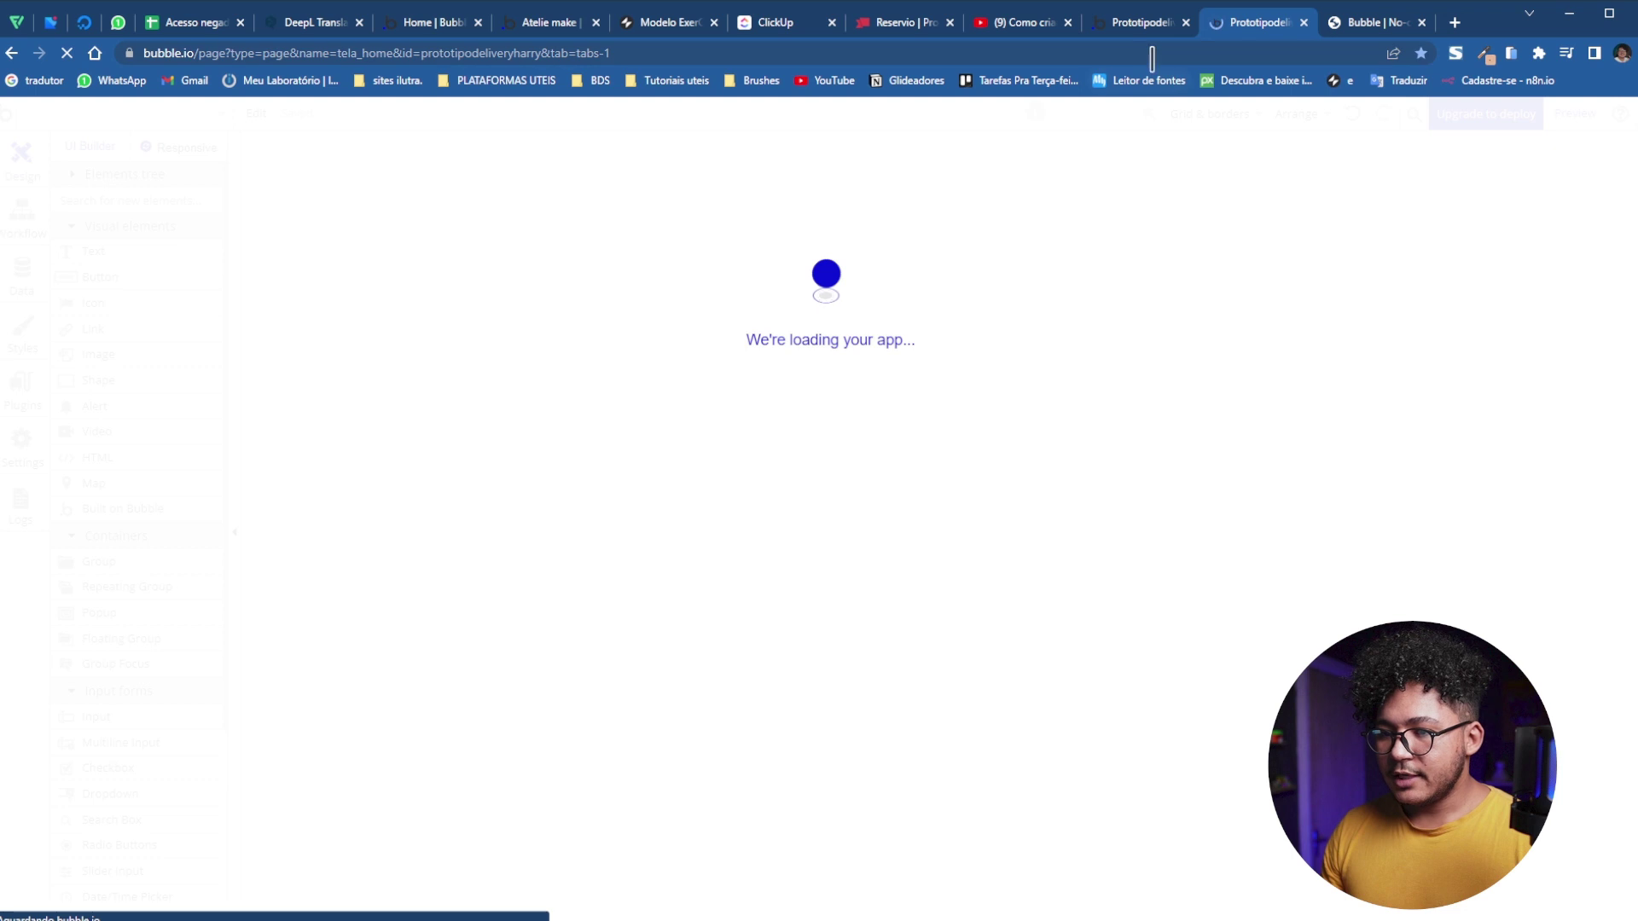
left_click(1147, 22)
In the second editor tab, create a field named user with the type User on the Endereços data type
left_click(1254, 23)
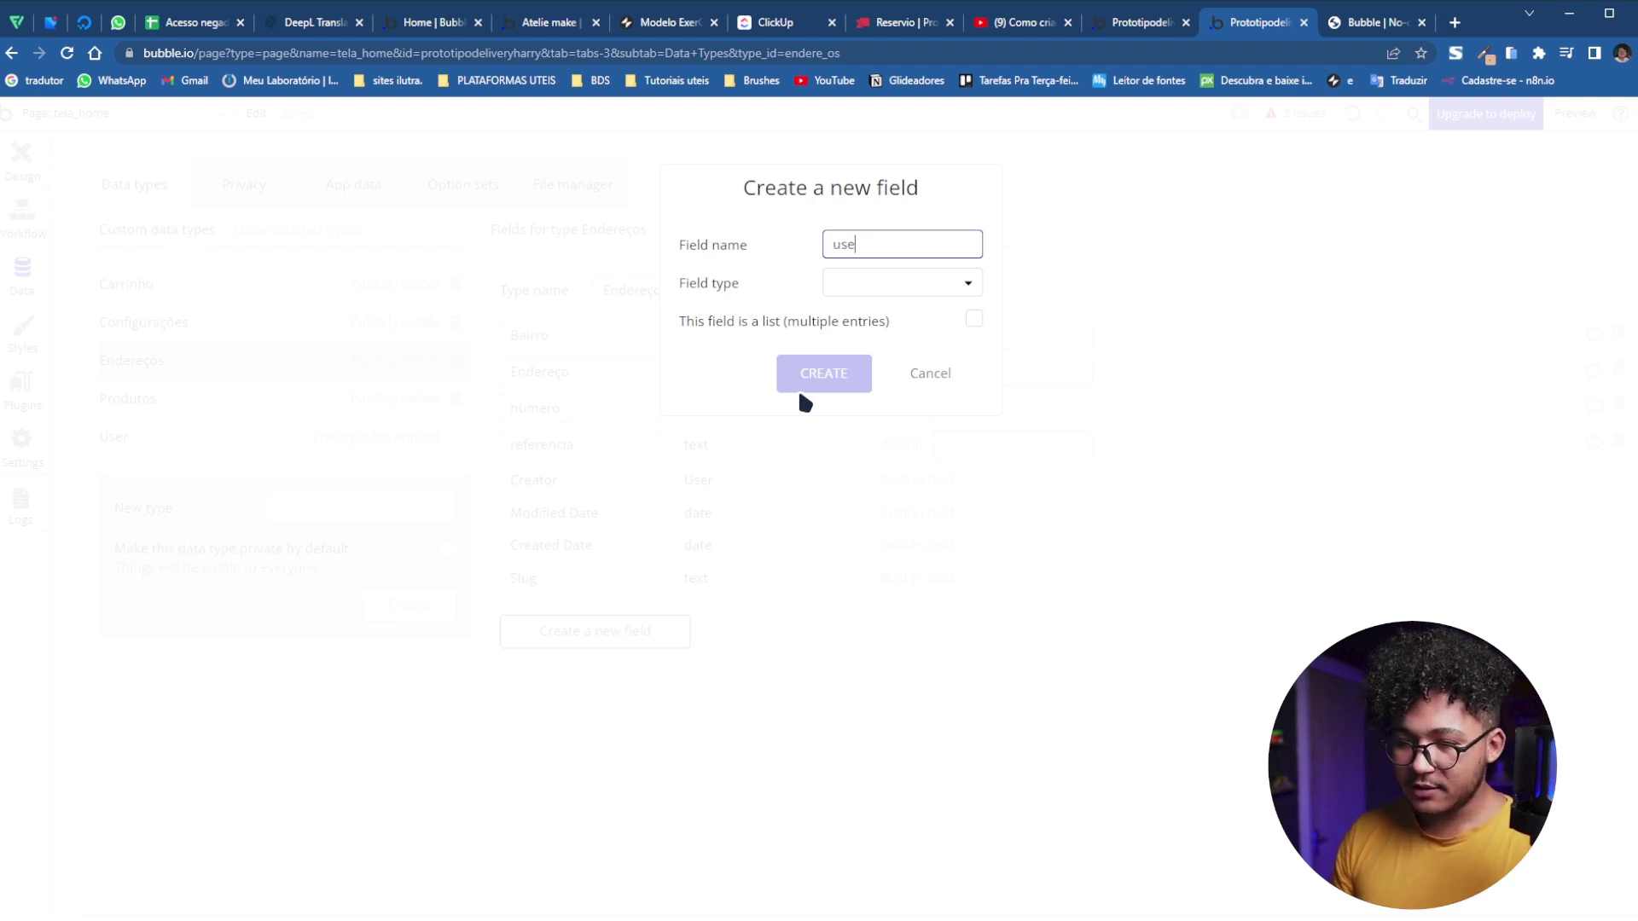
left_click(877, 292)
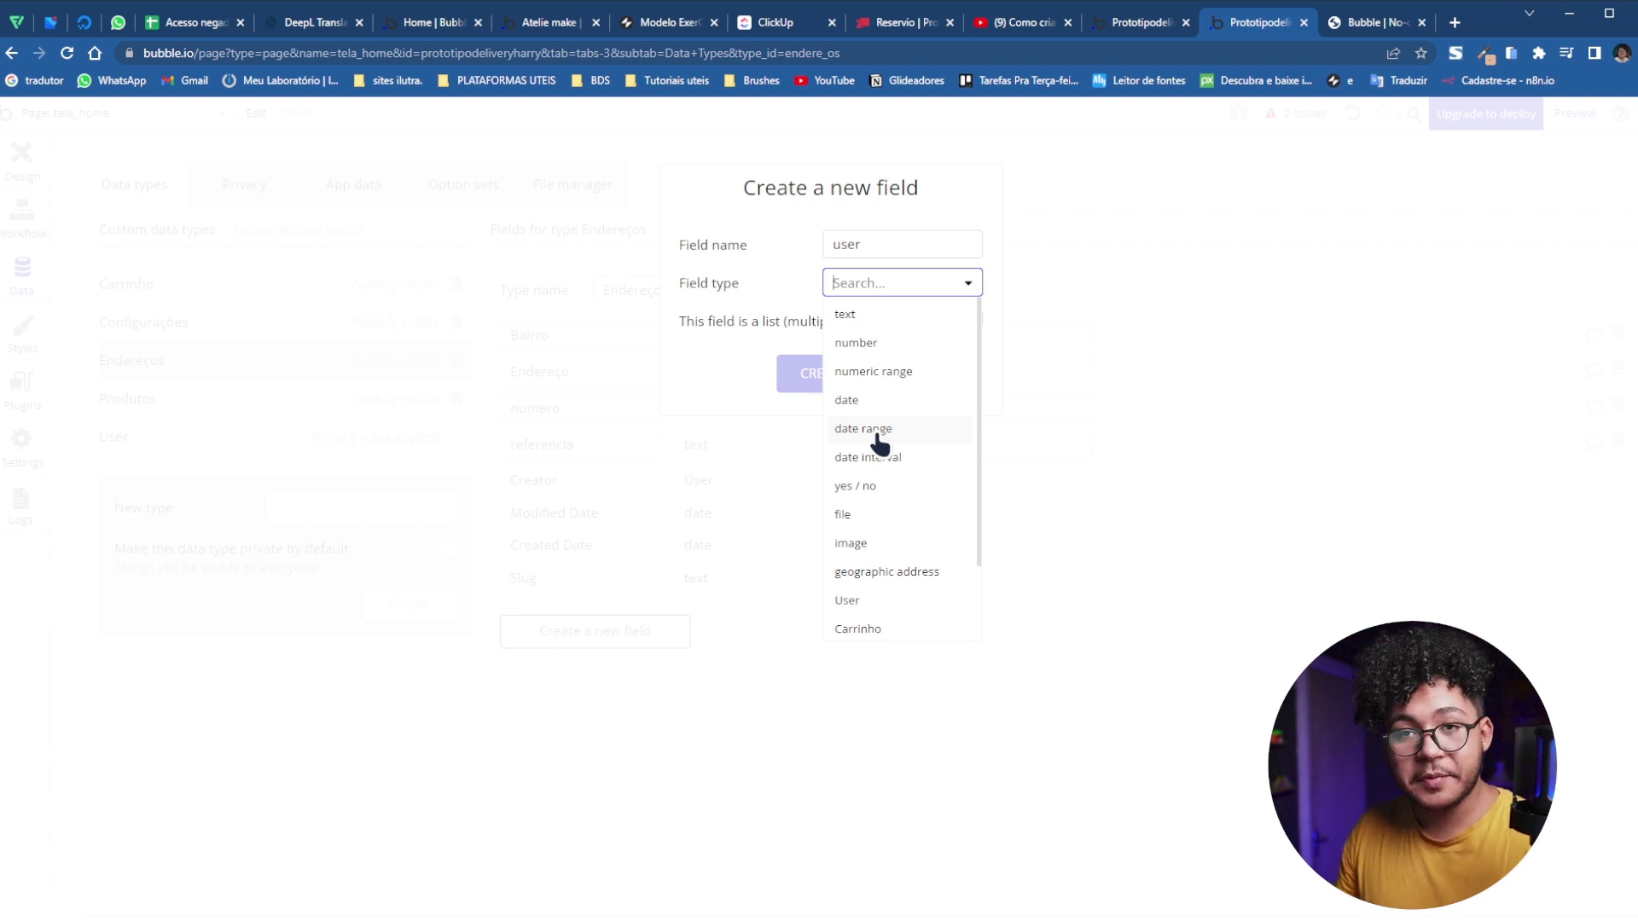
scroll(895, 512, "down", 1)
left_click(885, 506)
left_click(834, 375)
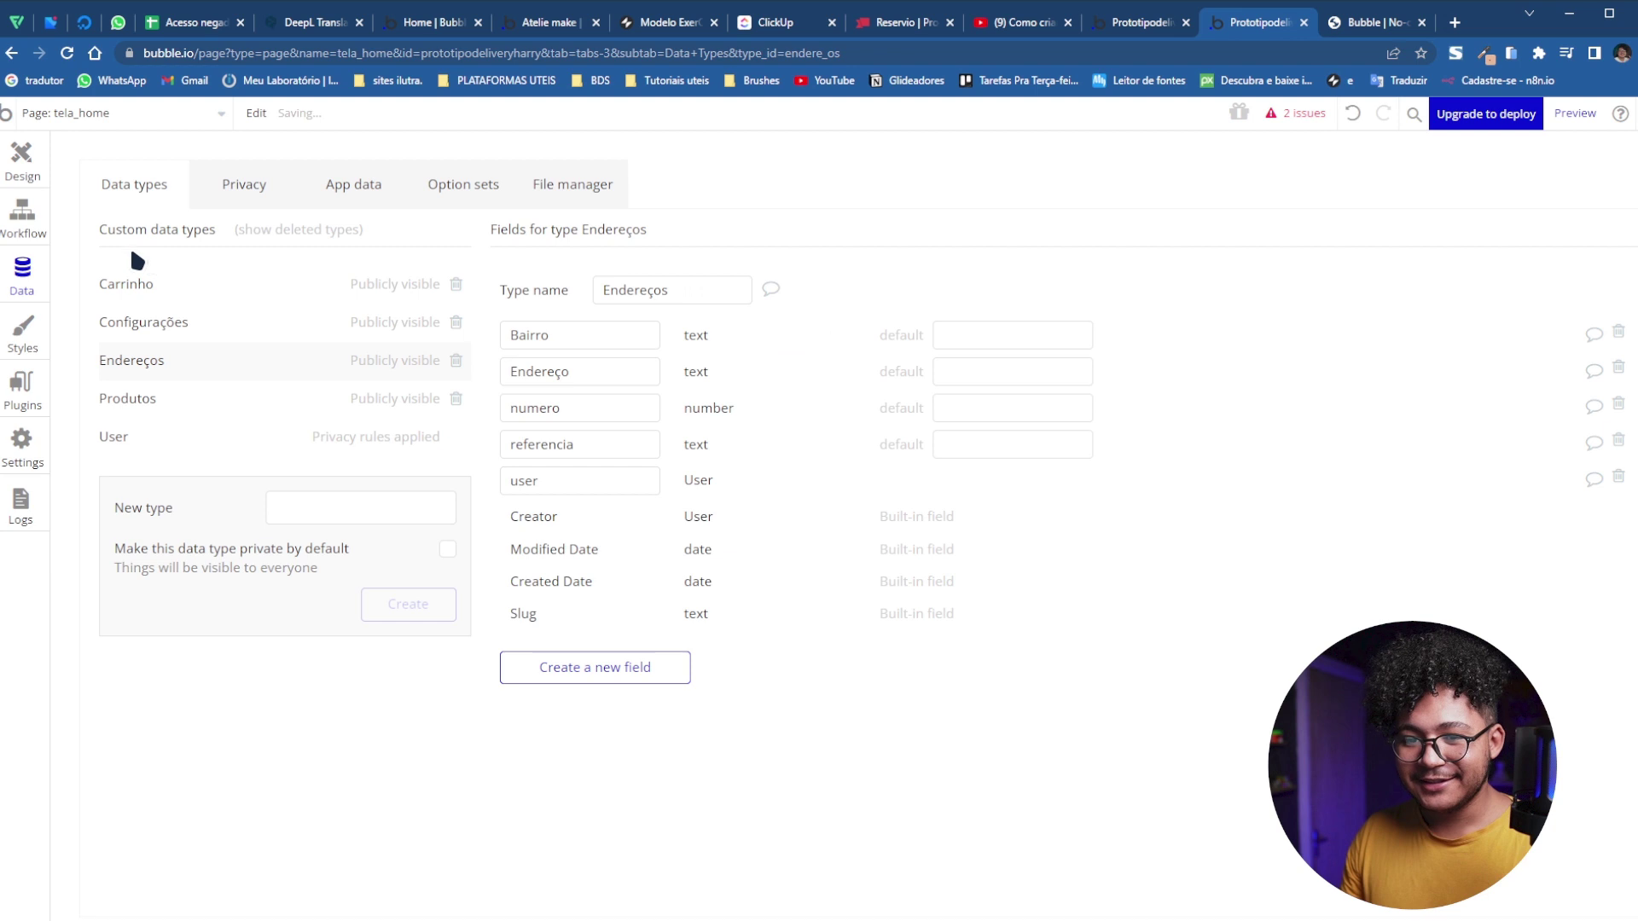
Return to the first editor tab and constrain the Endereços search to user = Current User
left_click(1139, 22)
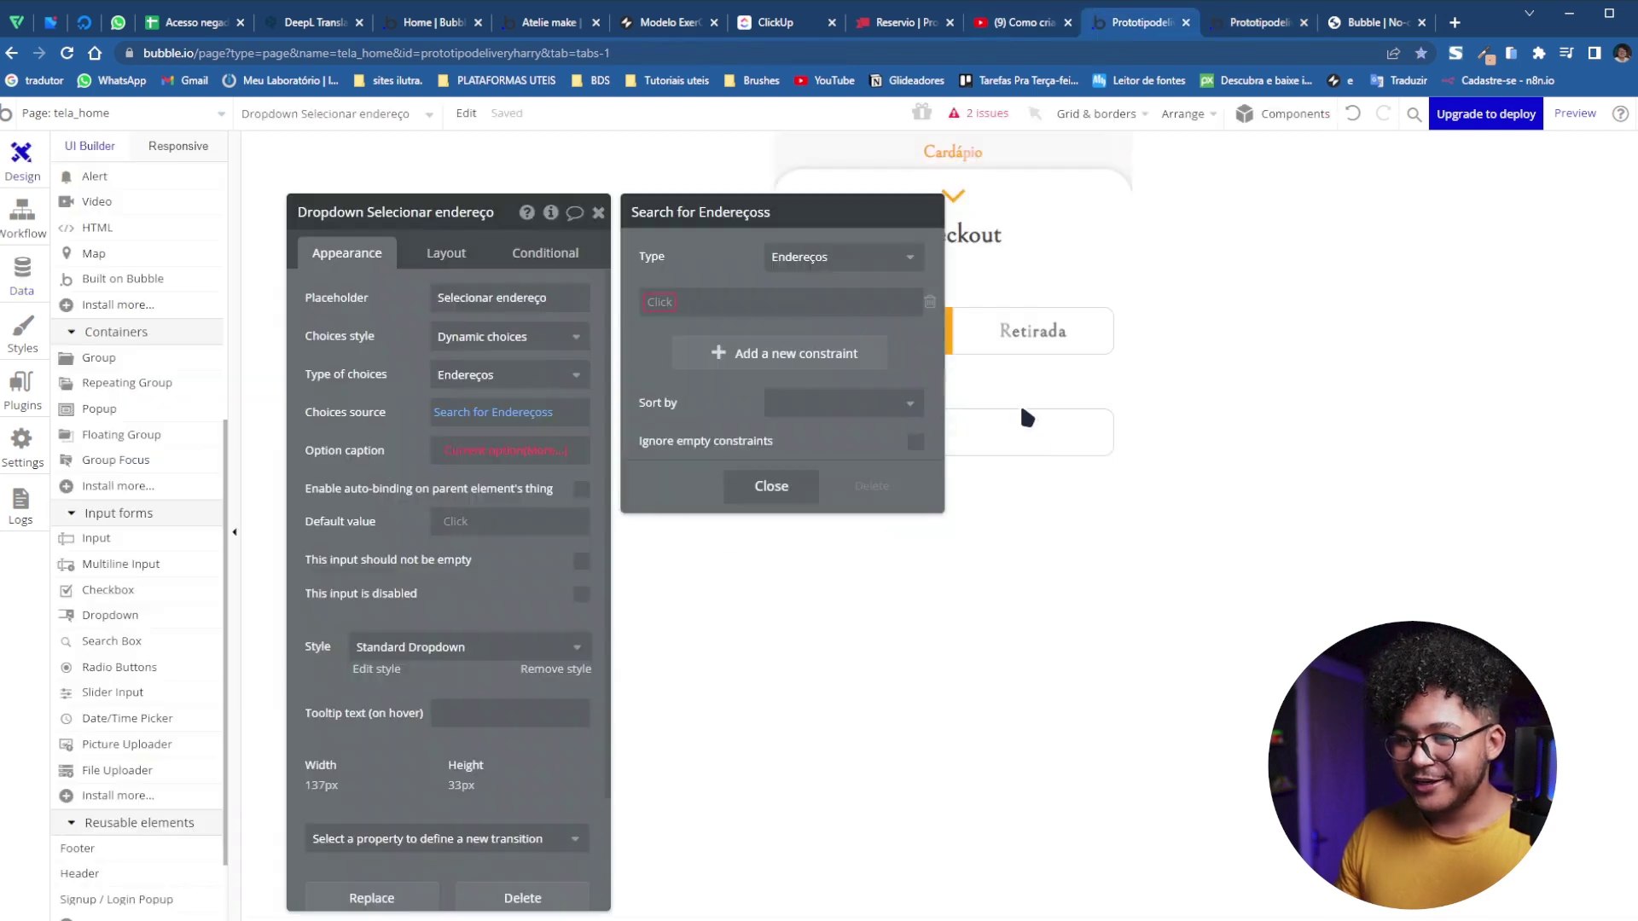
left_click(655, 303)
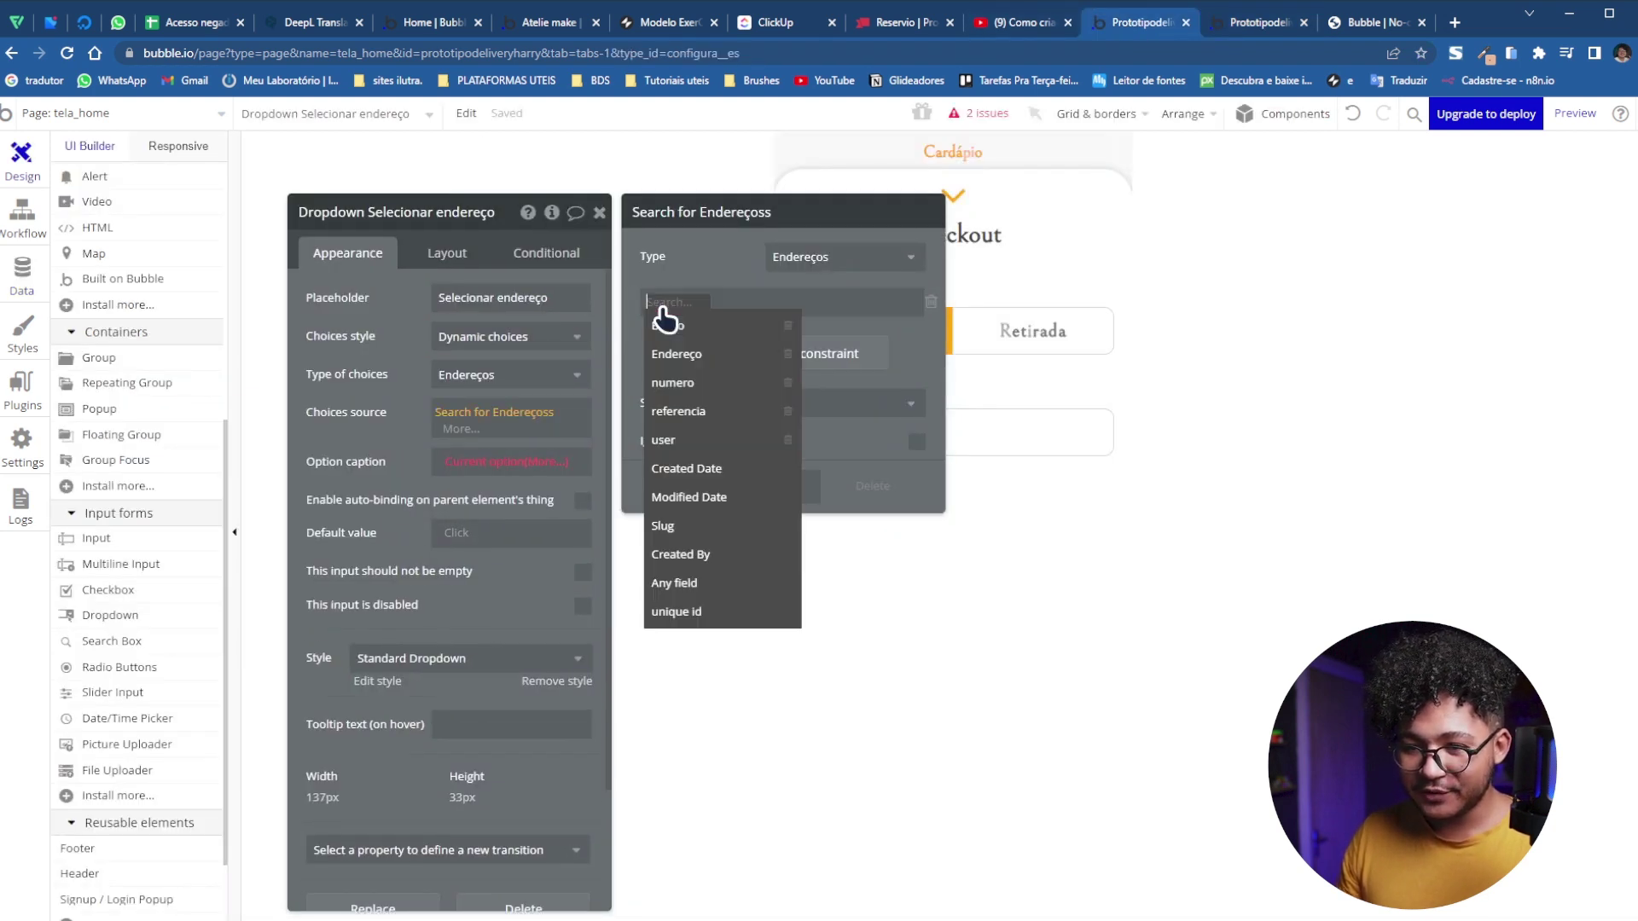
left_click(678, 439)
left_click(691, 315)
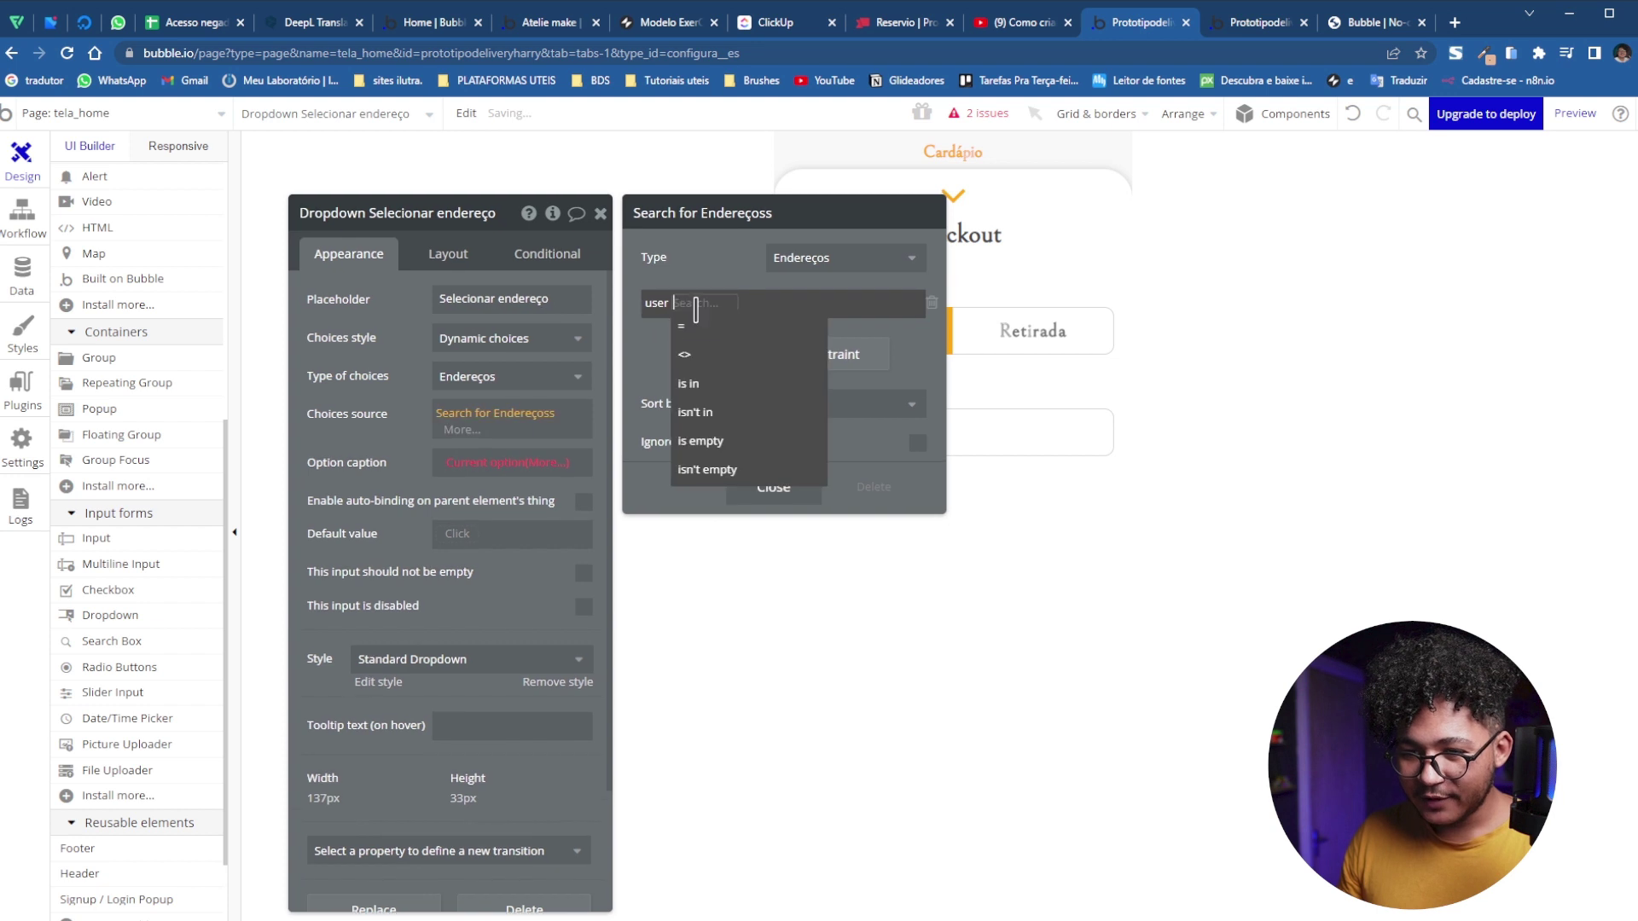
left_click(699, 324)
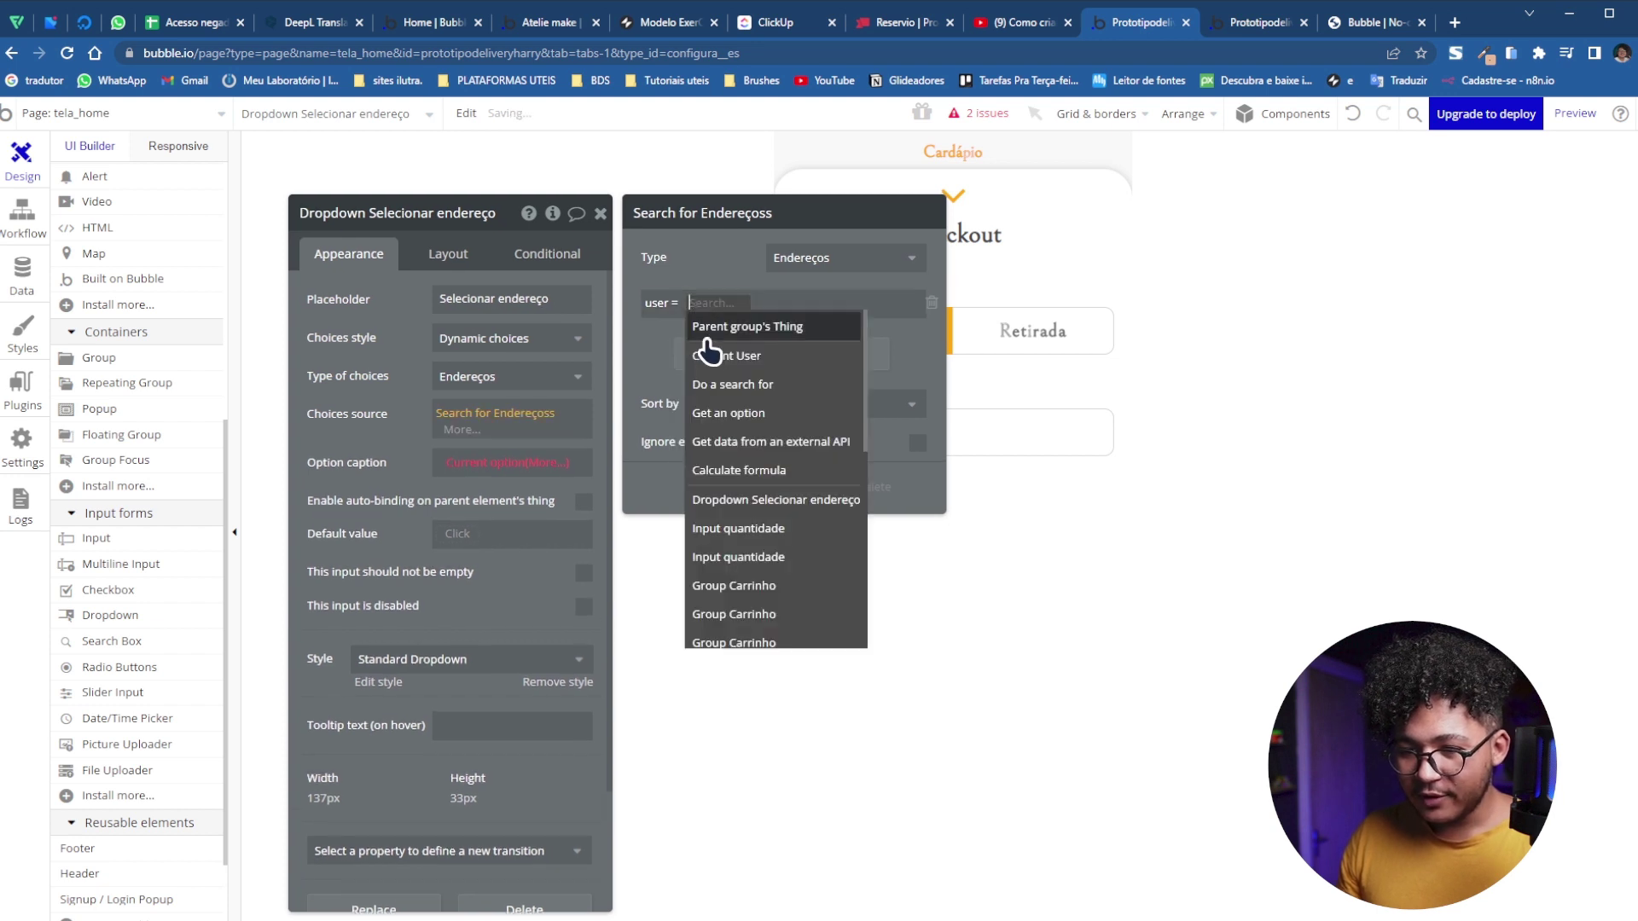
left_click(691, 275)
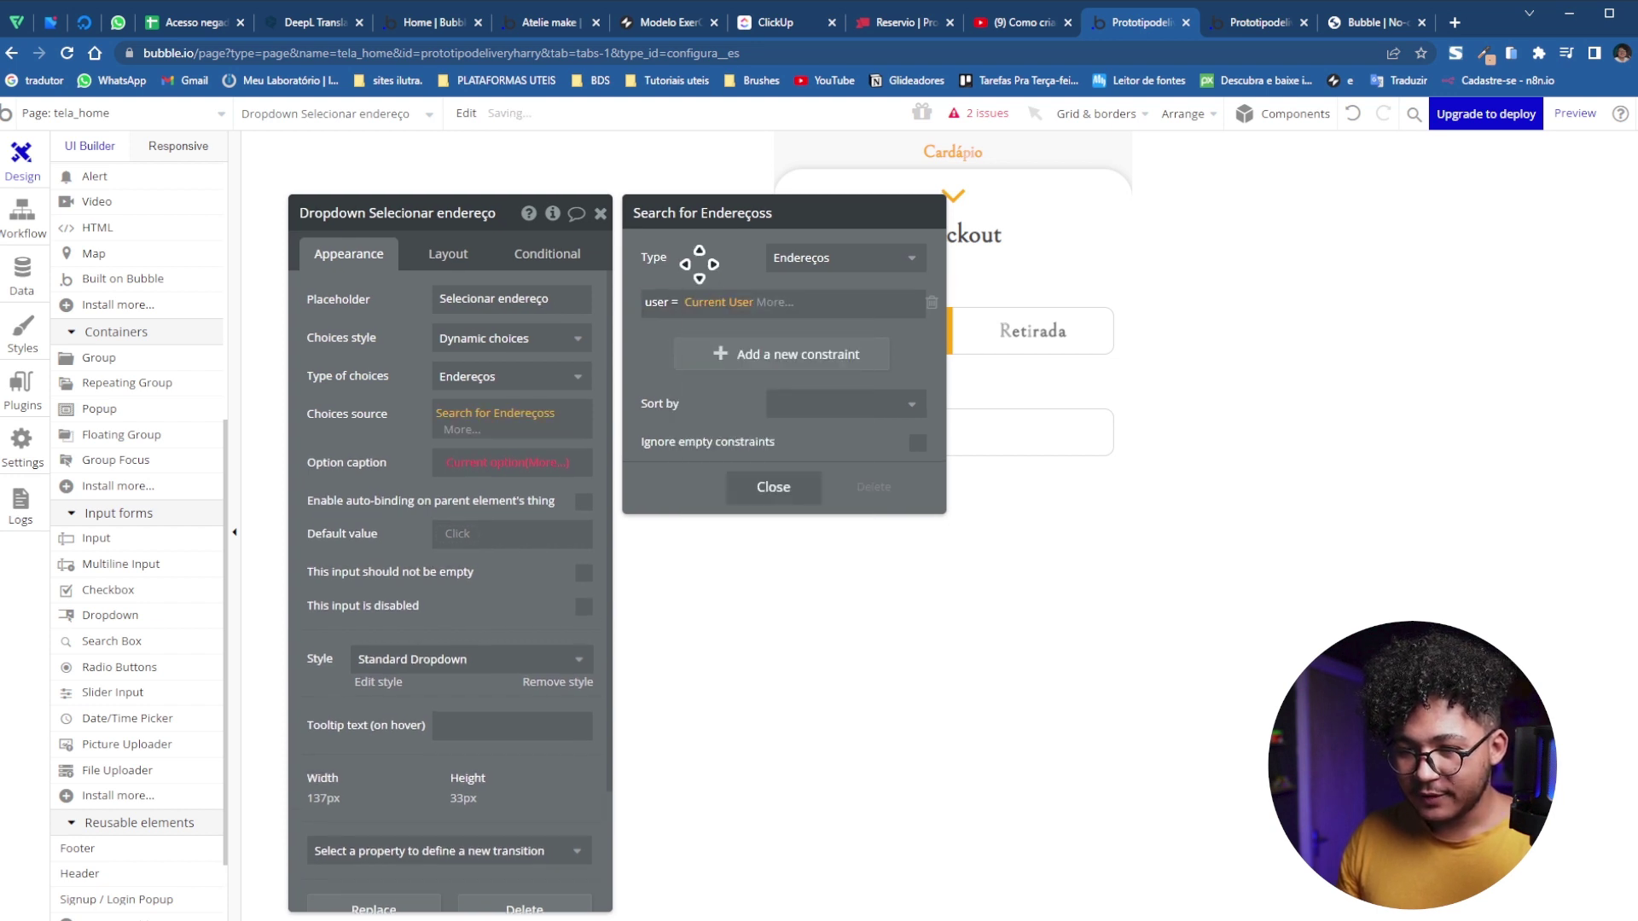
Set the address dropdown's option caption to Current option's Endereço
left_click(536, 462)
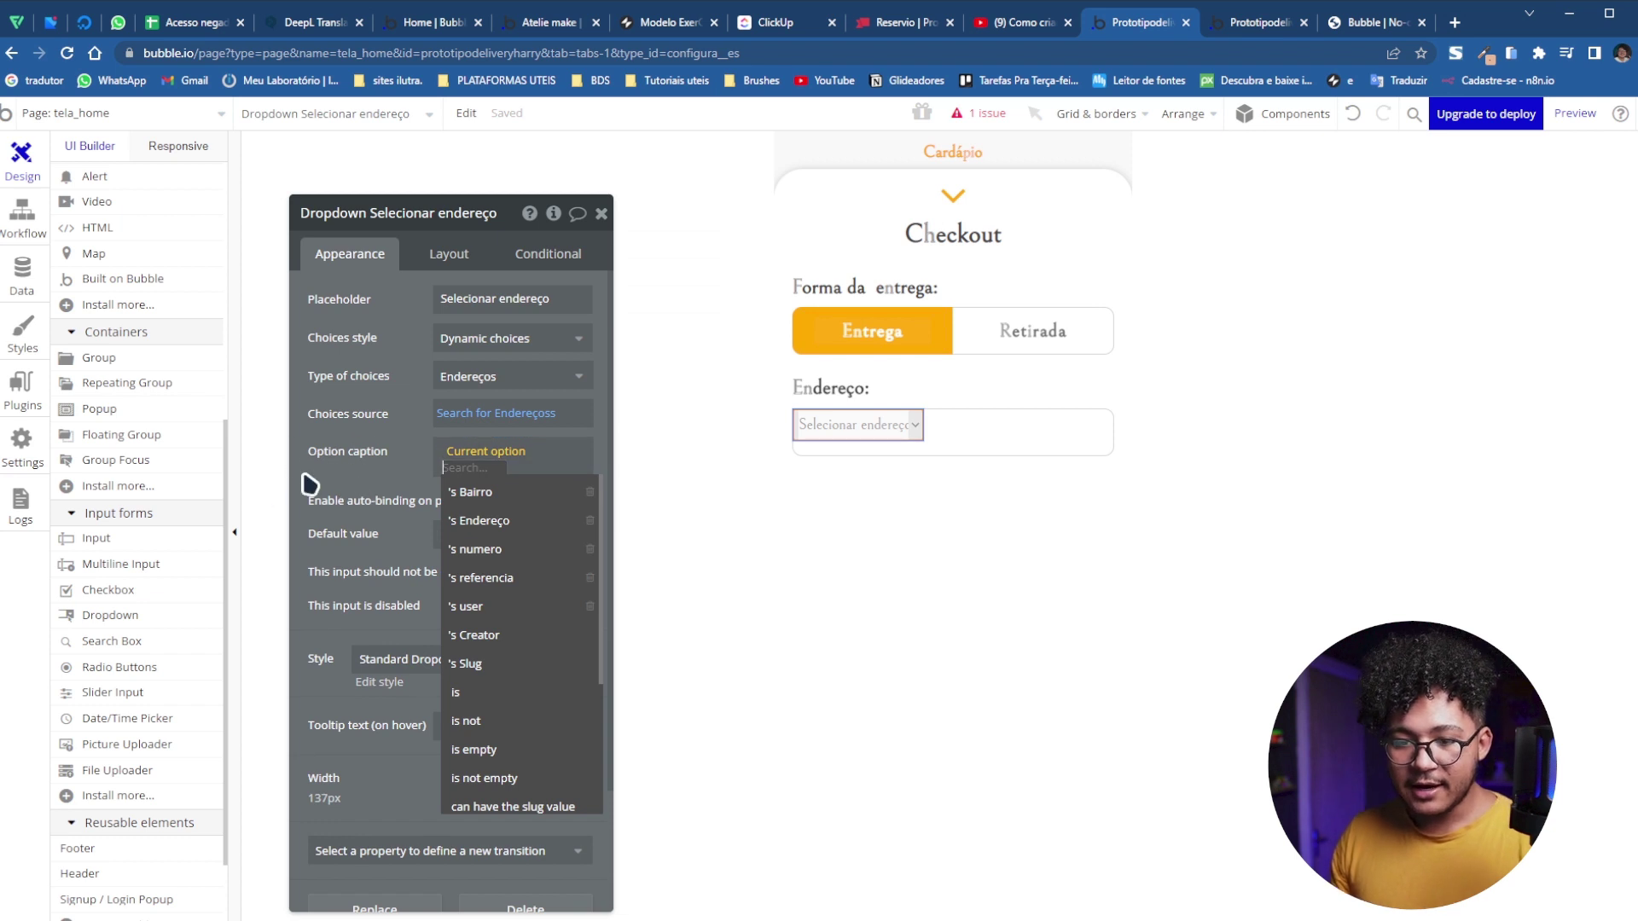
left_click(478, 520)
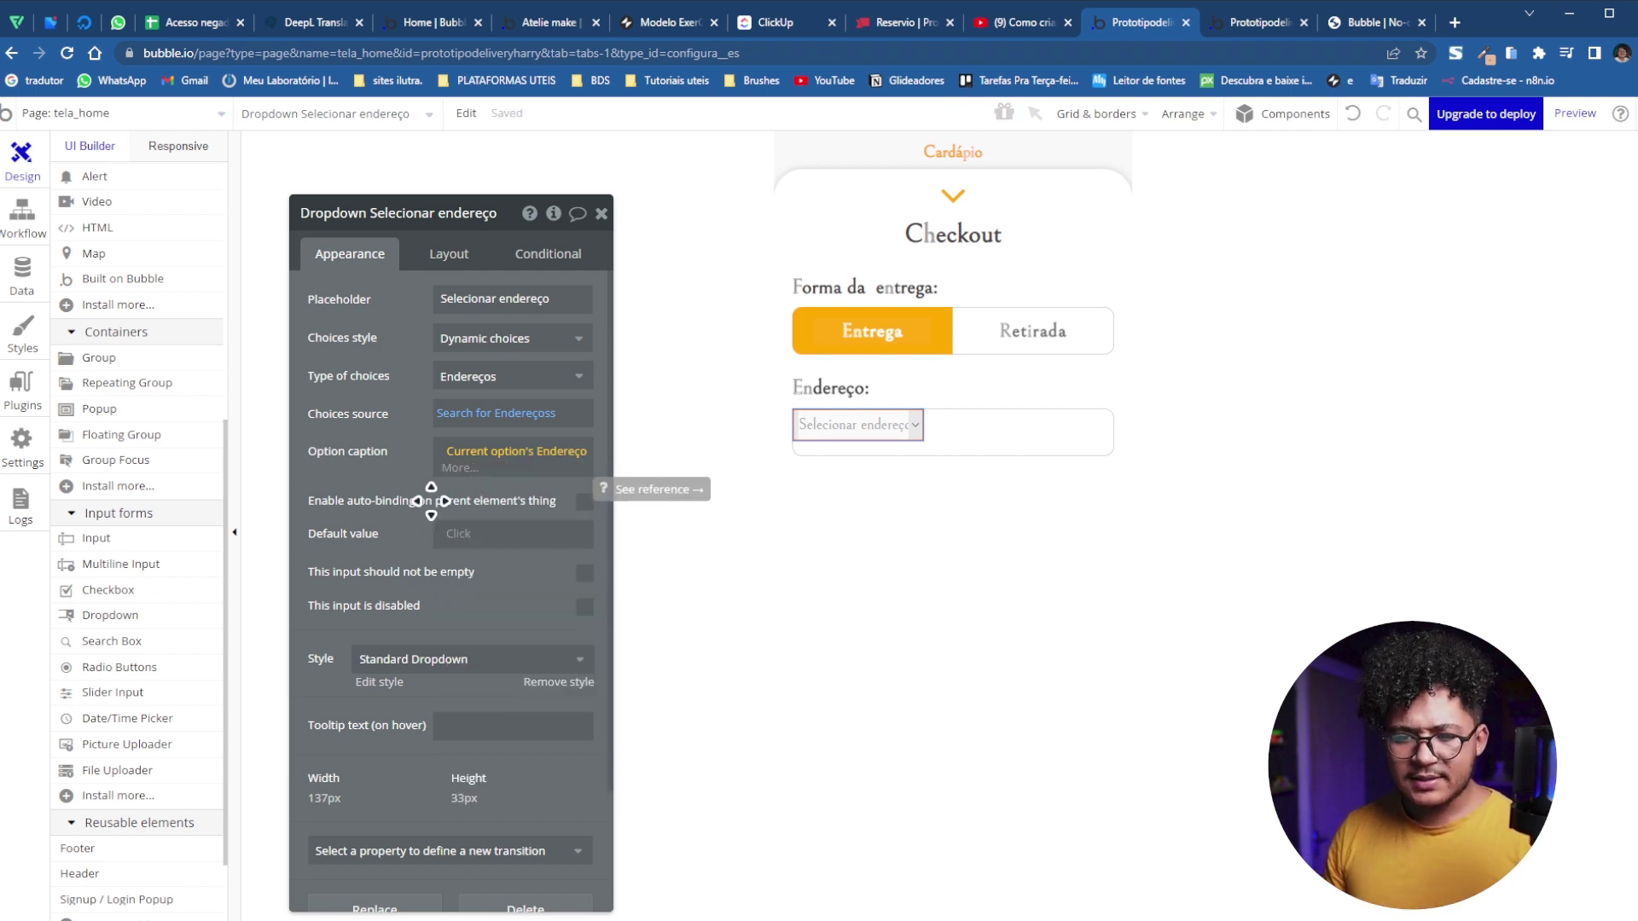
left_click_drag(370, 449, 369, 409)
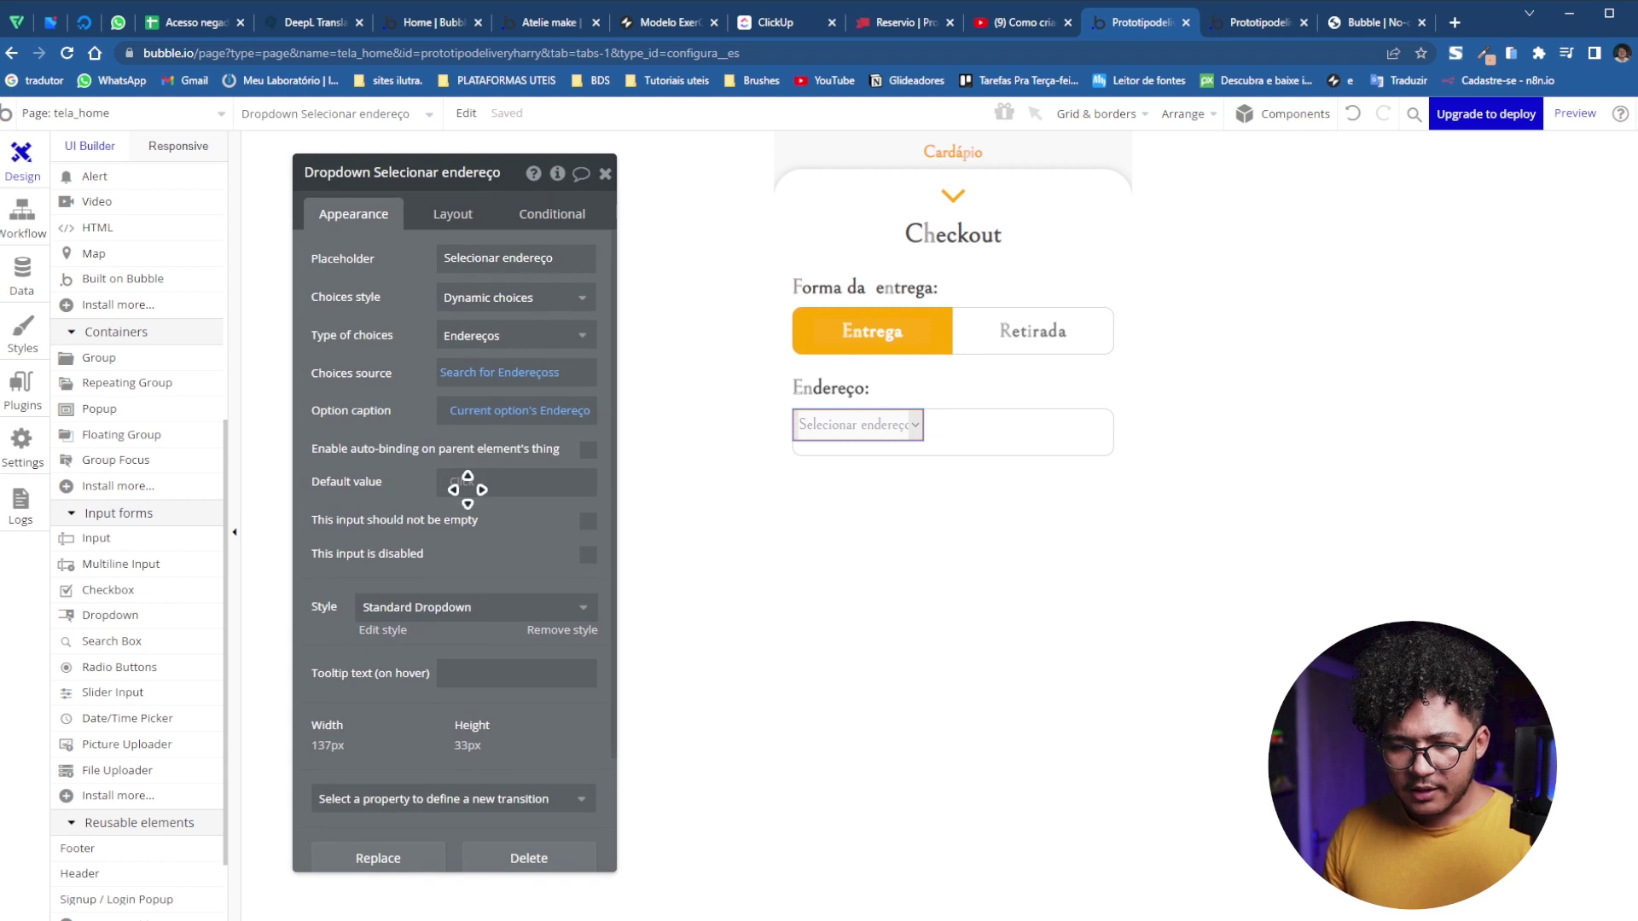
Remove the address dropdown's style and set its font weight to 600
left_click(563, 635)
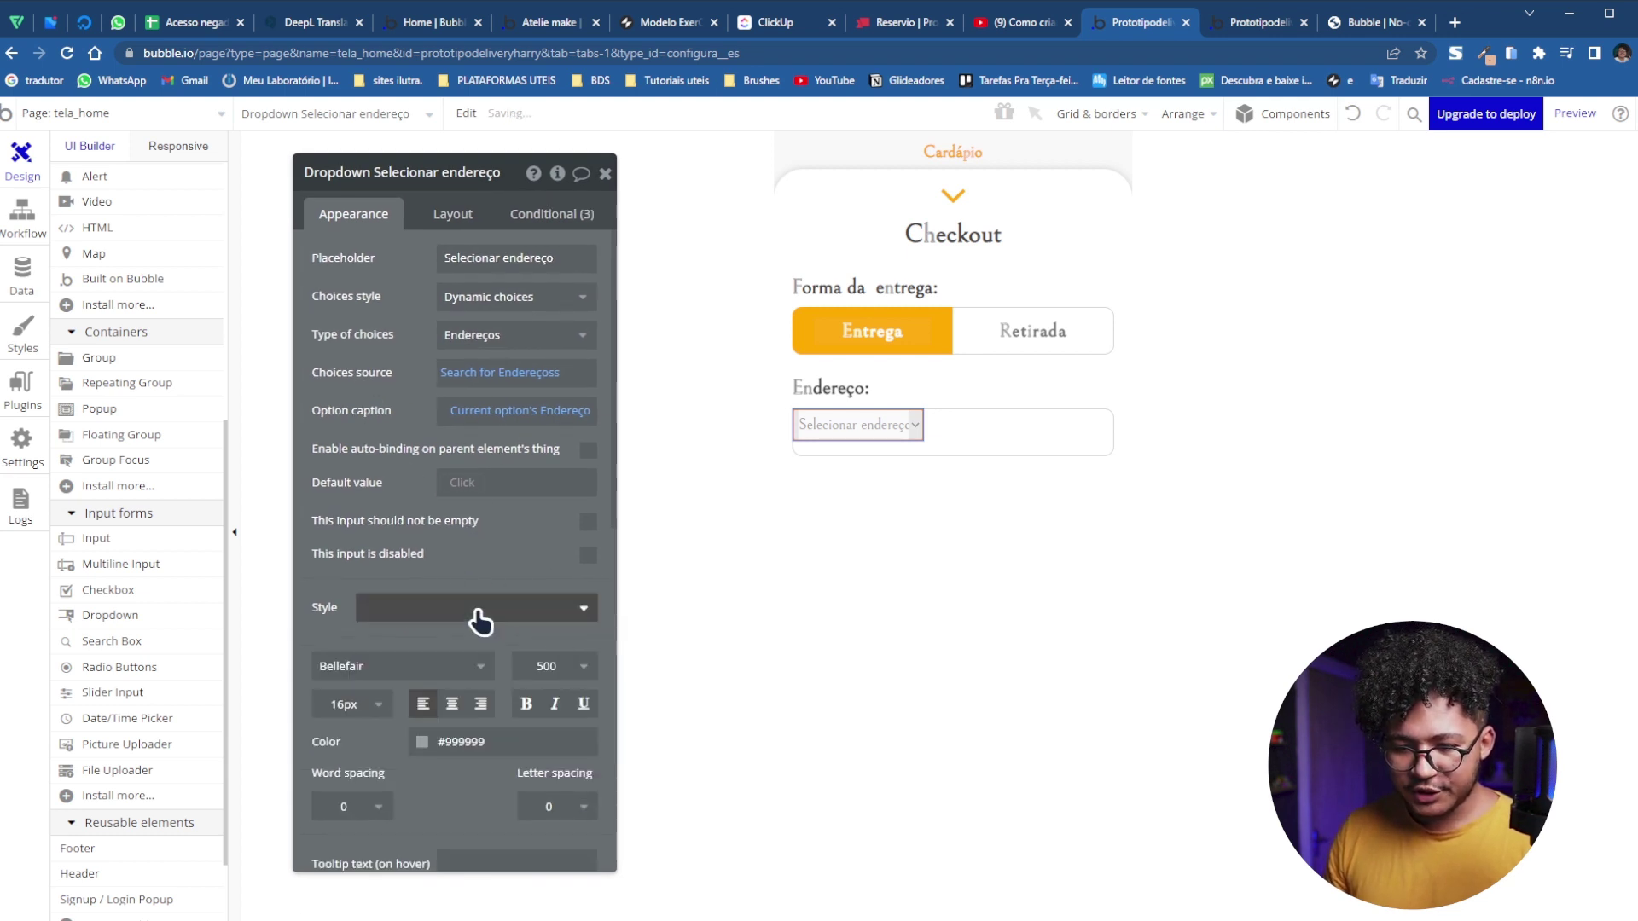
scroll(461, 619, "down", 3)
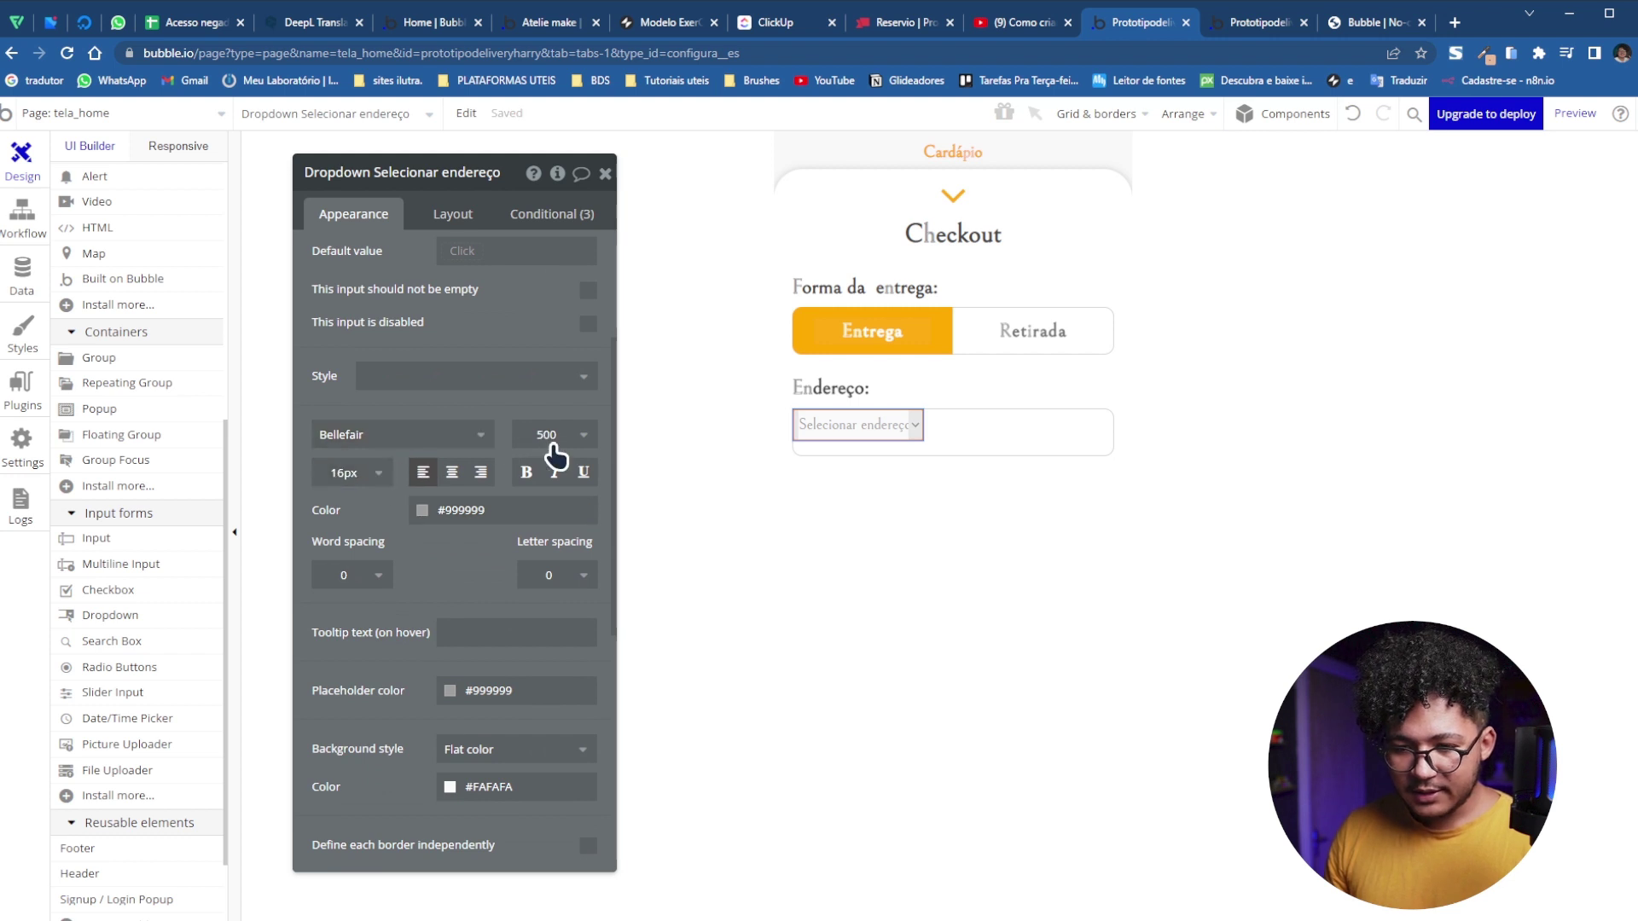
left_click(561, 435)
left_click(547, 433)
left_click(547, 432)
left_click(563, 608)
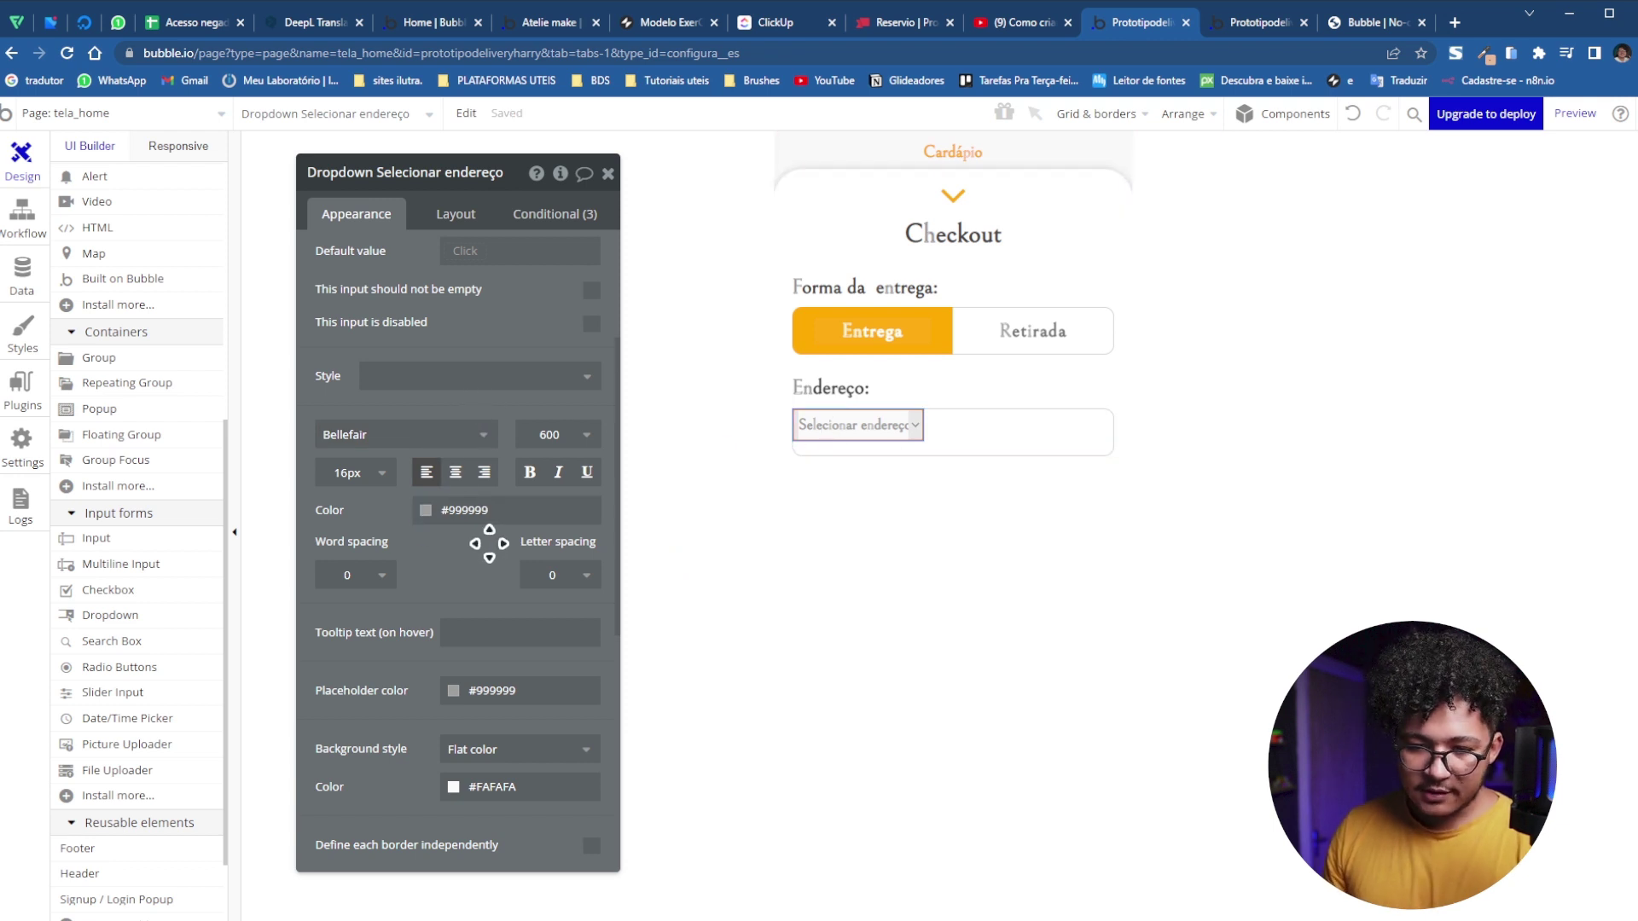
Center the address dropdown vertically in its group and set its height to 100%
left_click(468, 216)
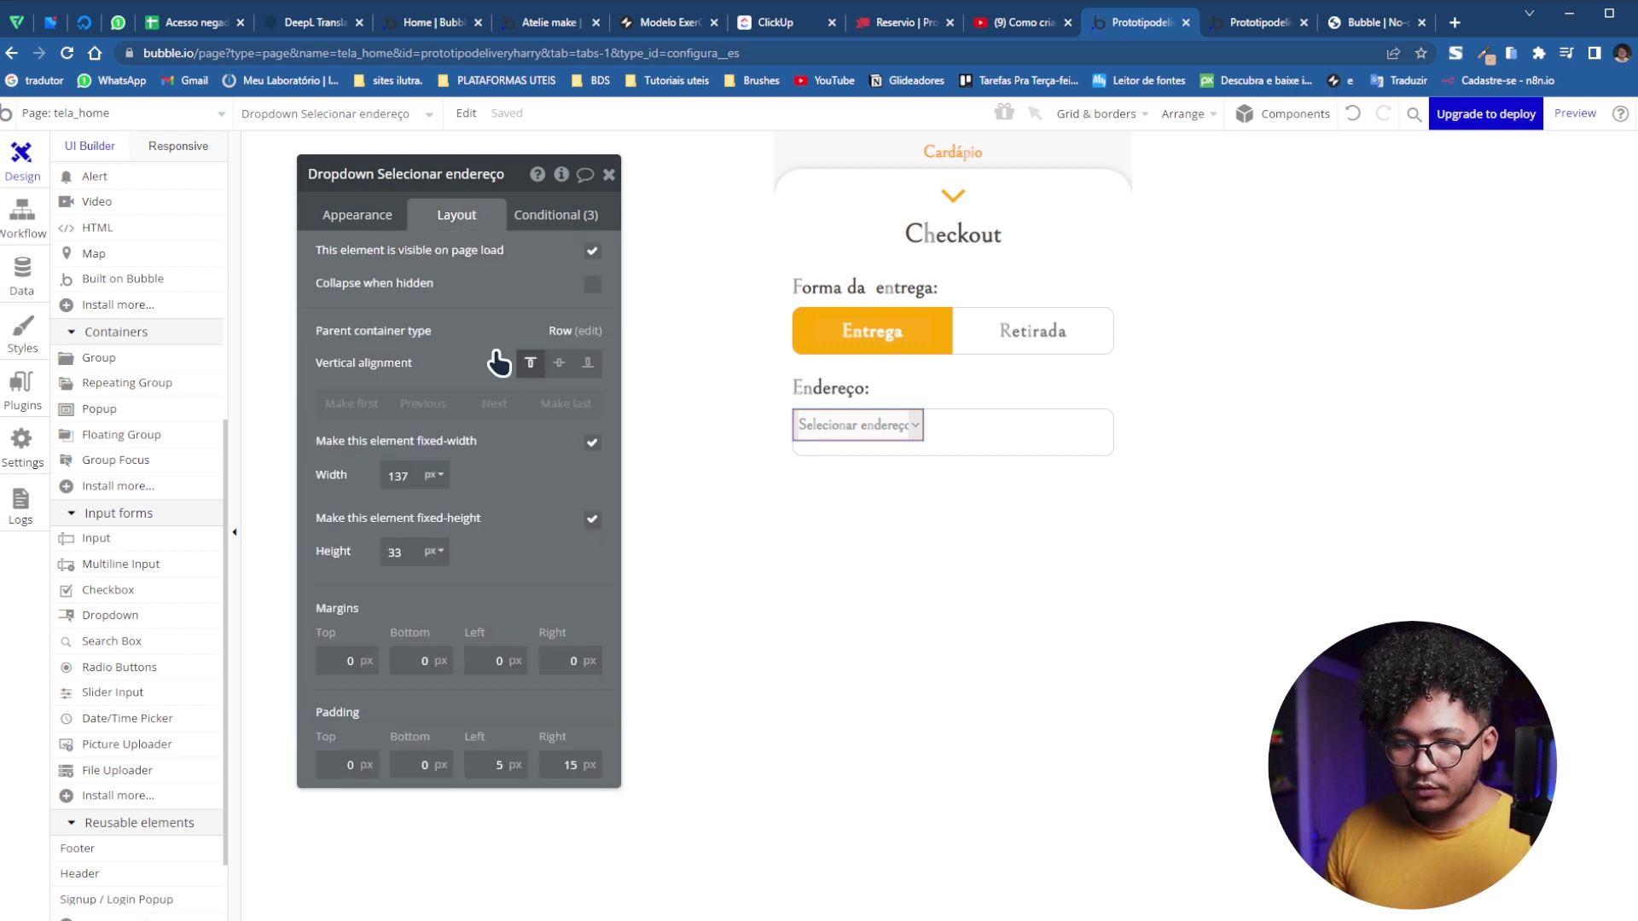
left_click(559, 363)
double_click(394, 553)
type("100")
left_click(435, 551)
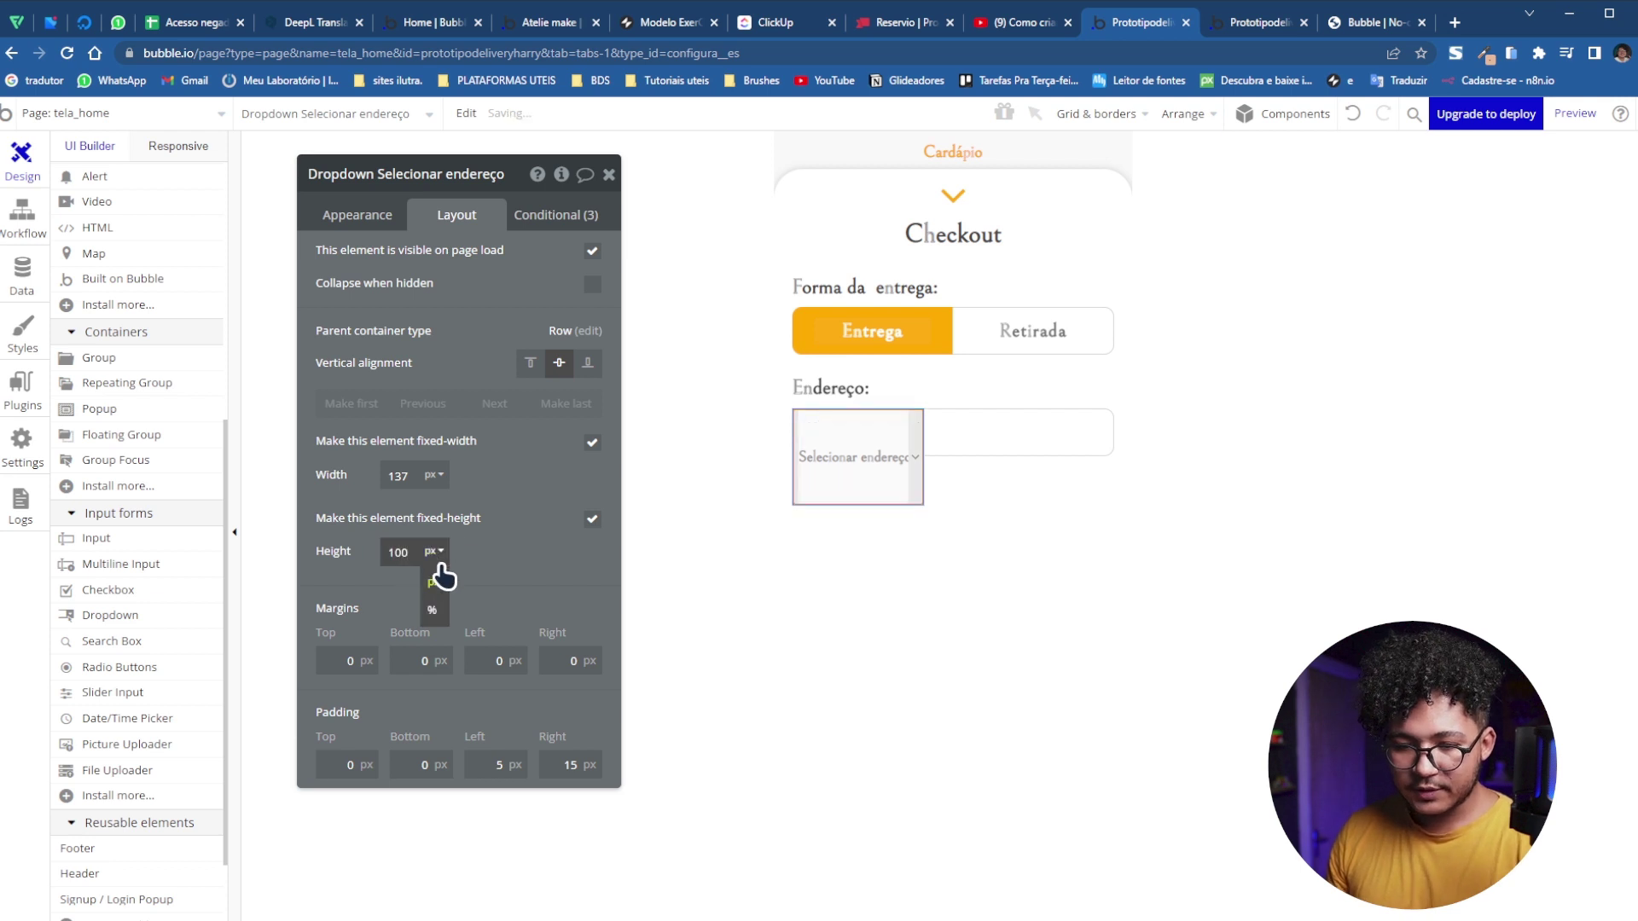
left_click(434, 609)
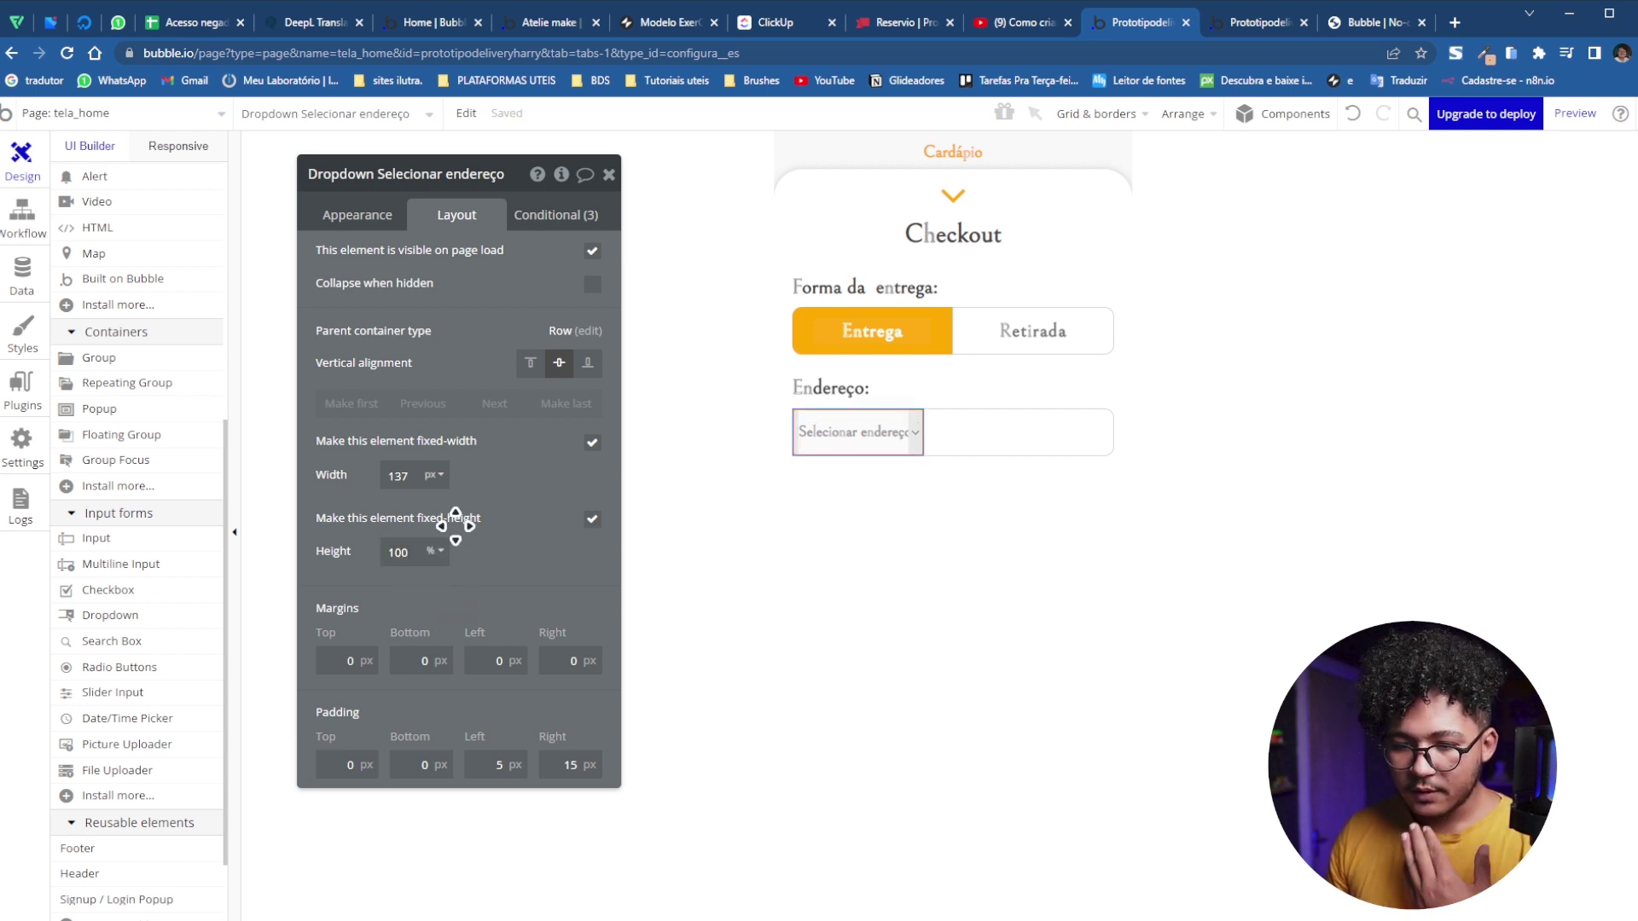
Switch the address dropdown's fixed width to percent, trying 50% and settling on 80%
left_click(406, 476)
left_click_drag(406, 475, 369, 472)
type("5")
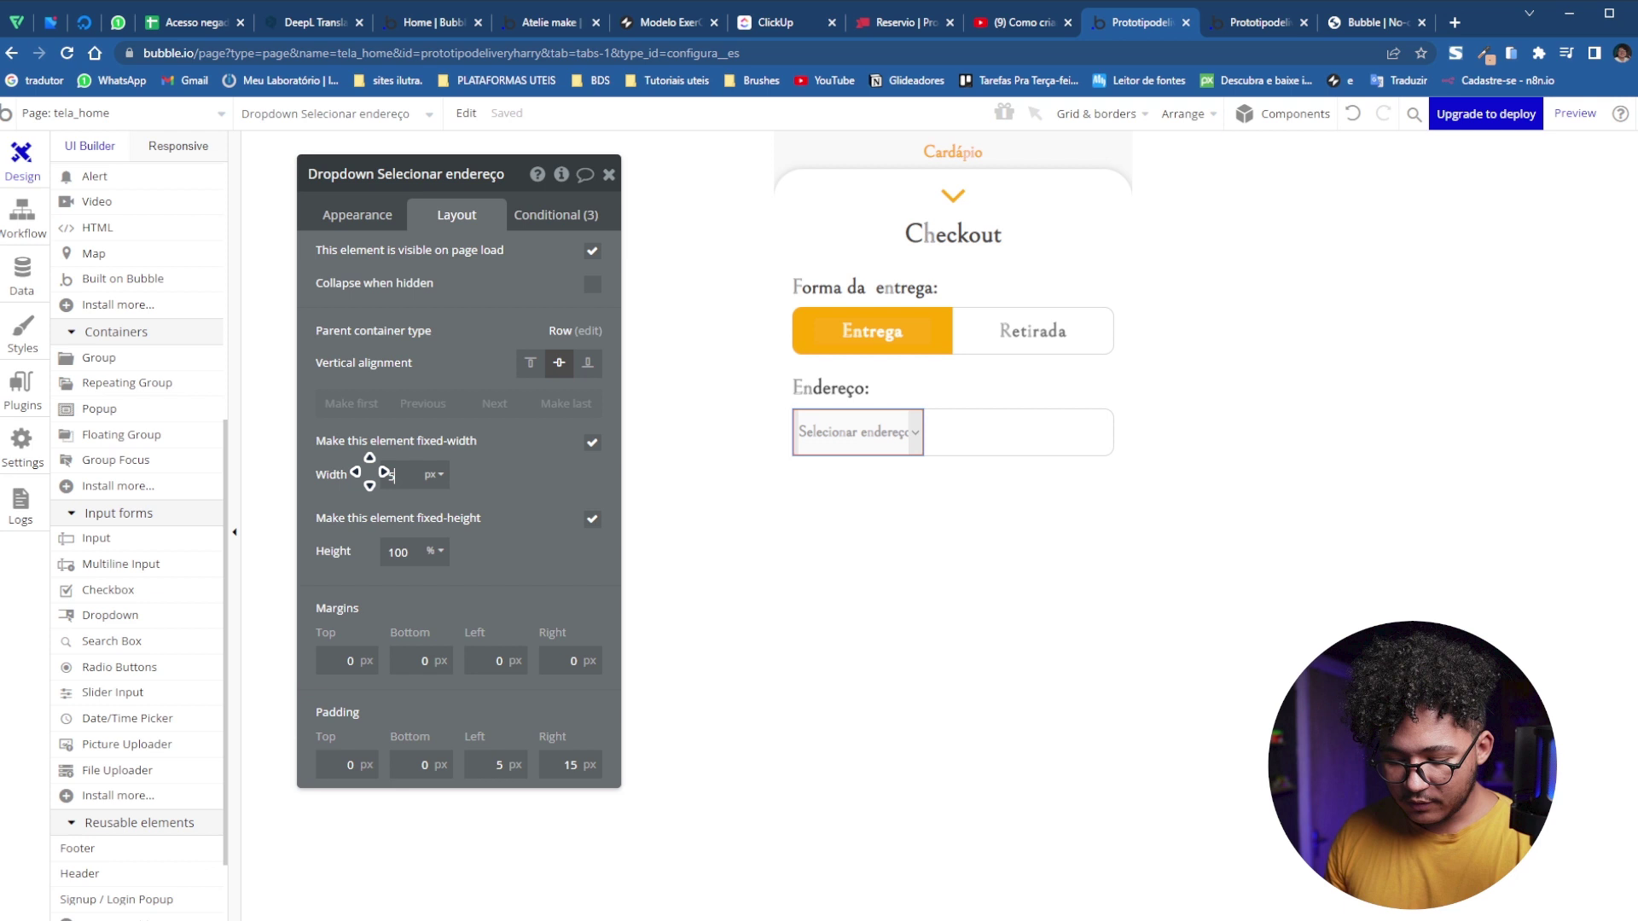
type("0")
left_click(432, 475)
left_click(432, 534)
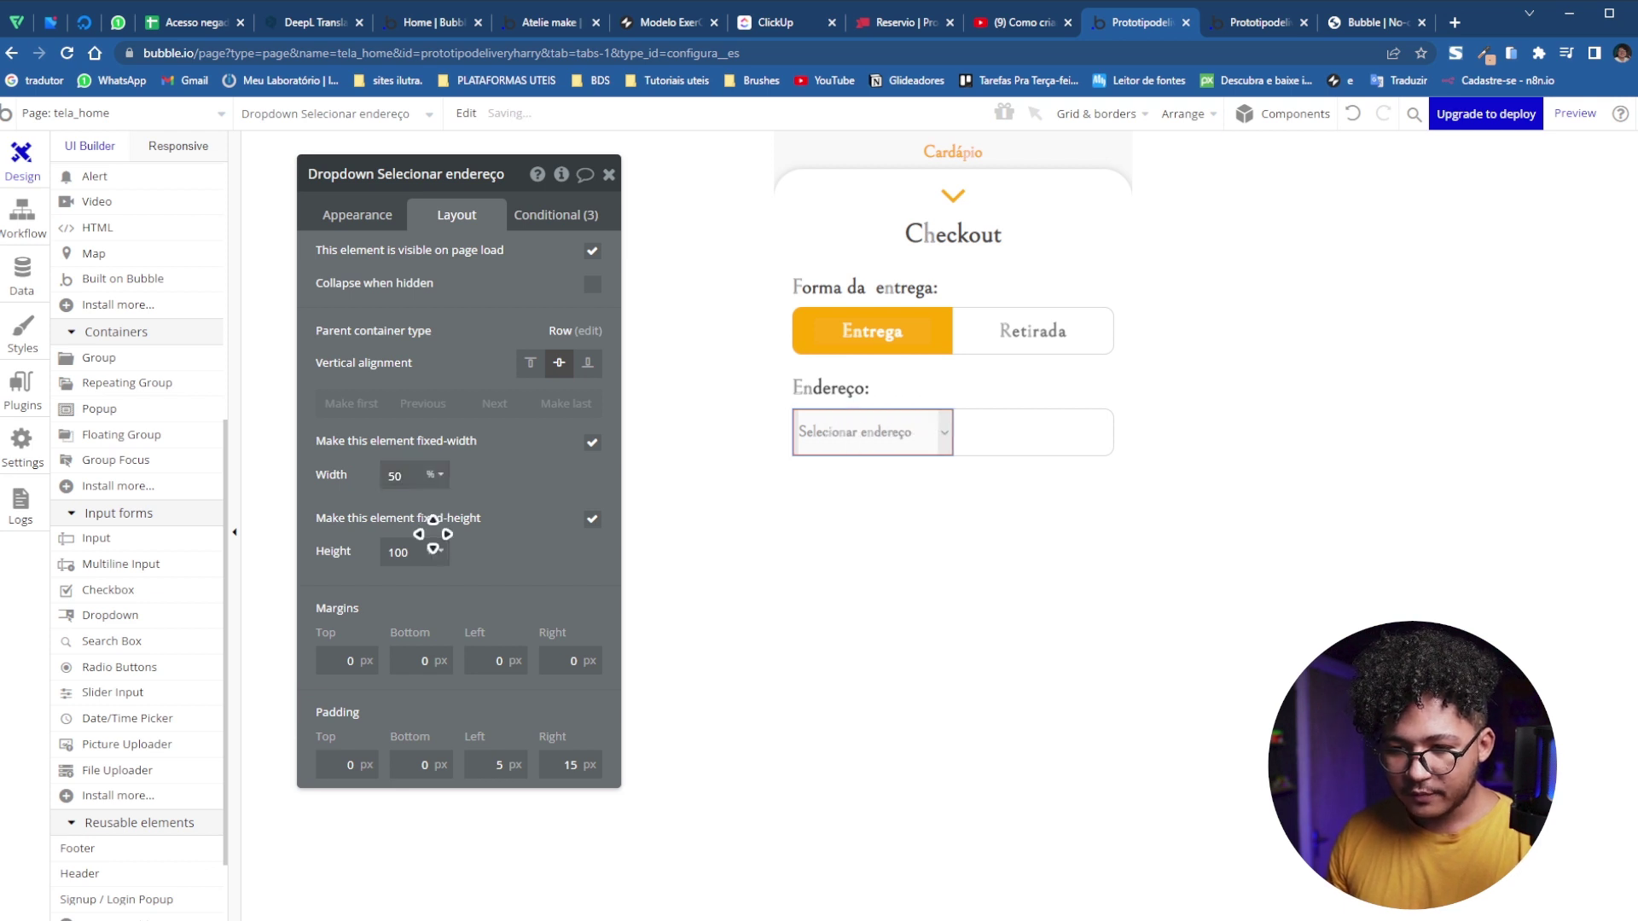
left_click_drag(401, 475, 377, 474)
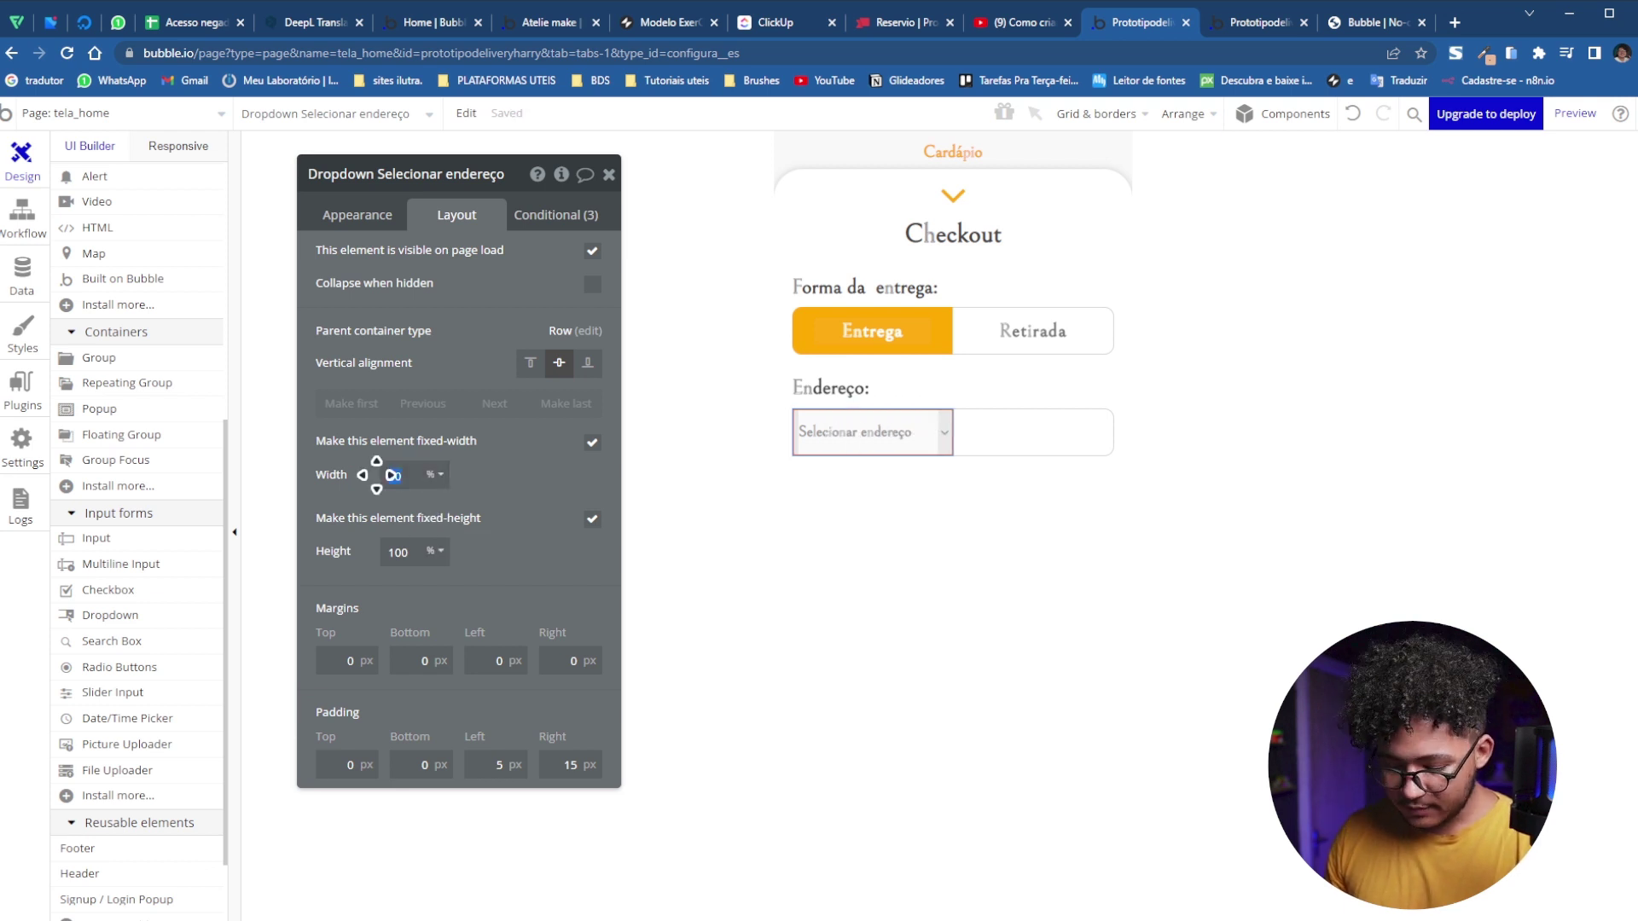
type("80")
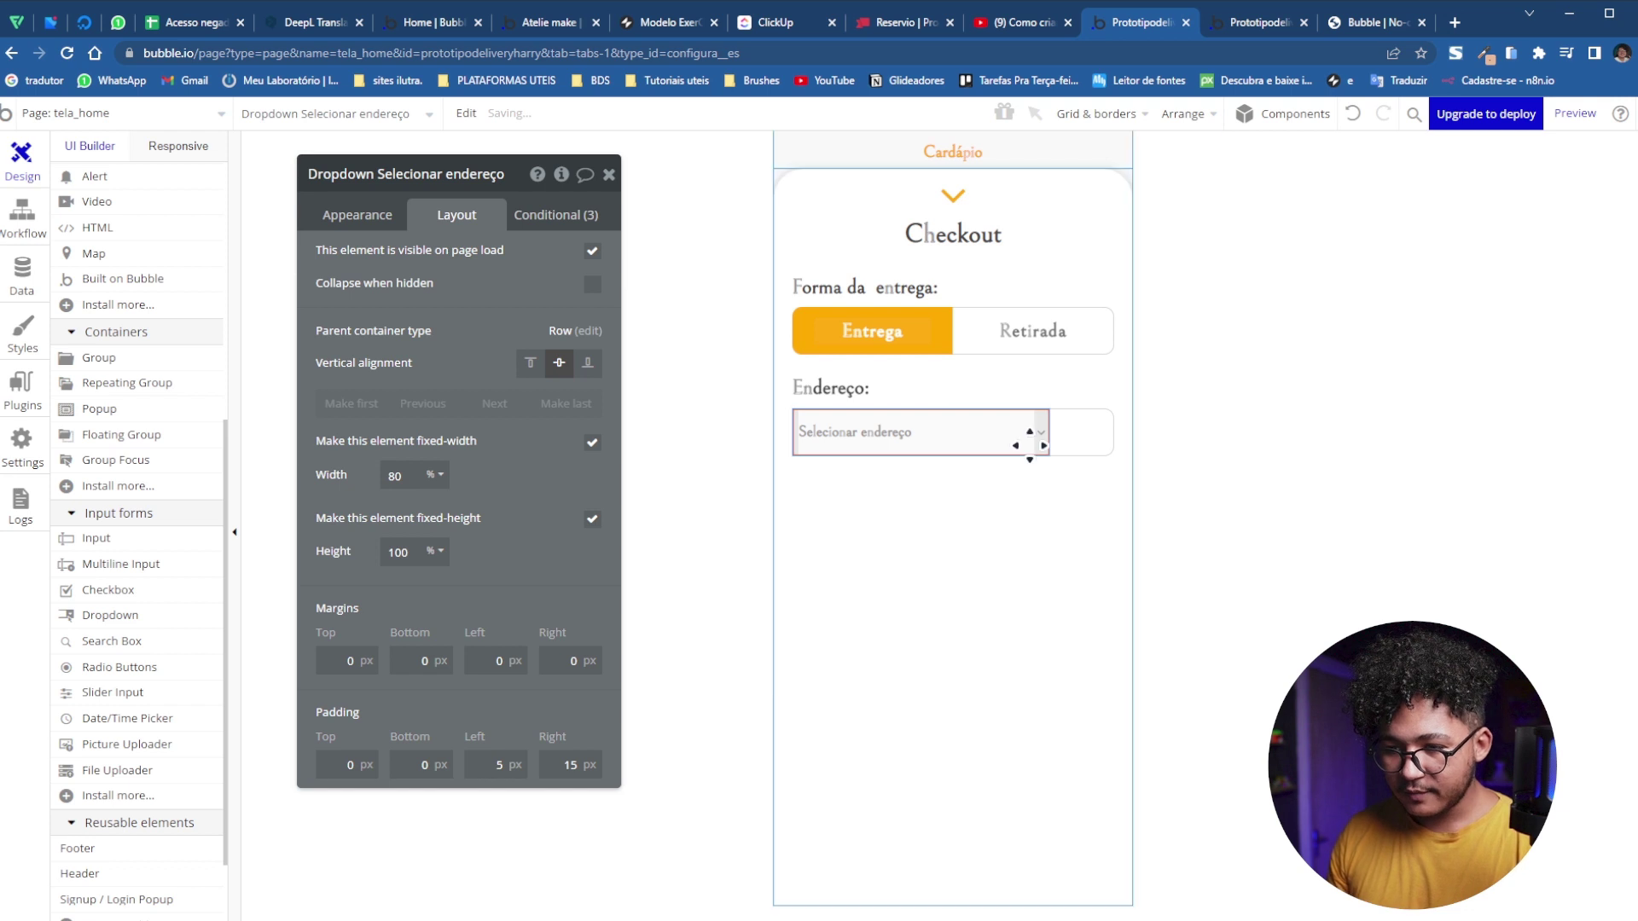
Set the address dropdown's background style to None
left_click(936, 553)
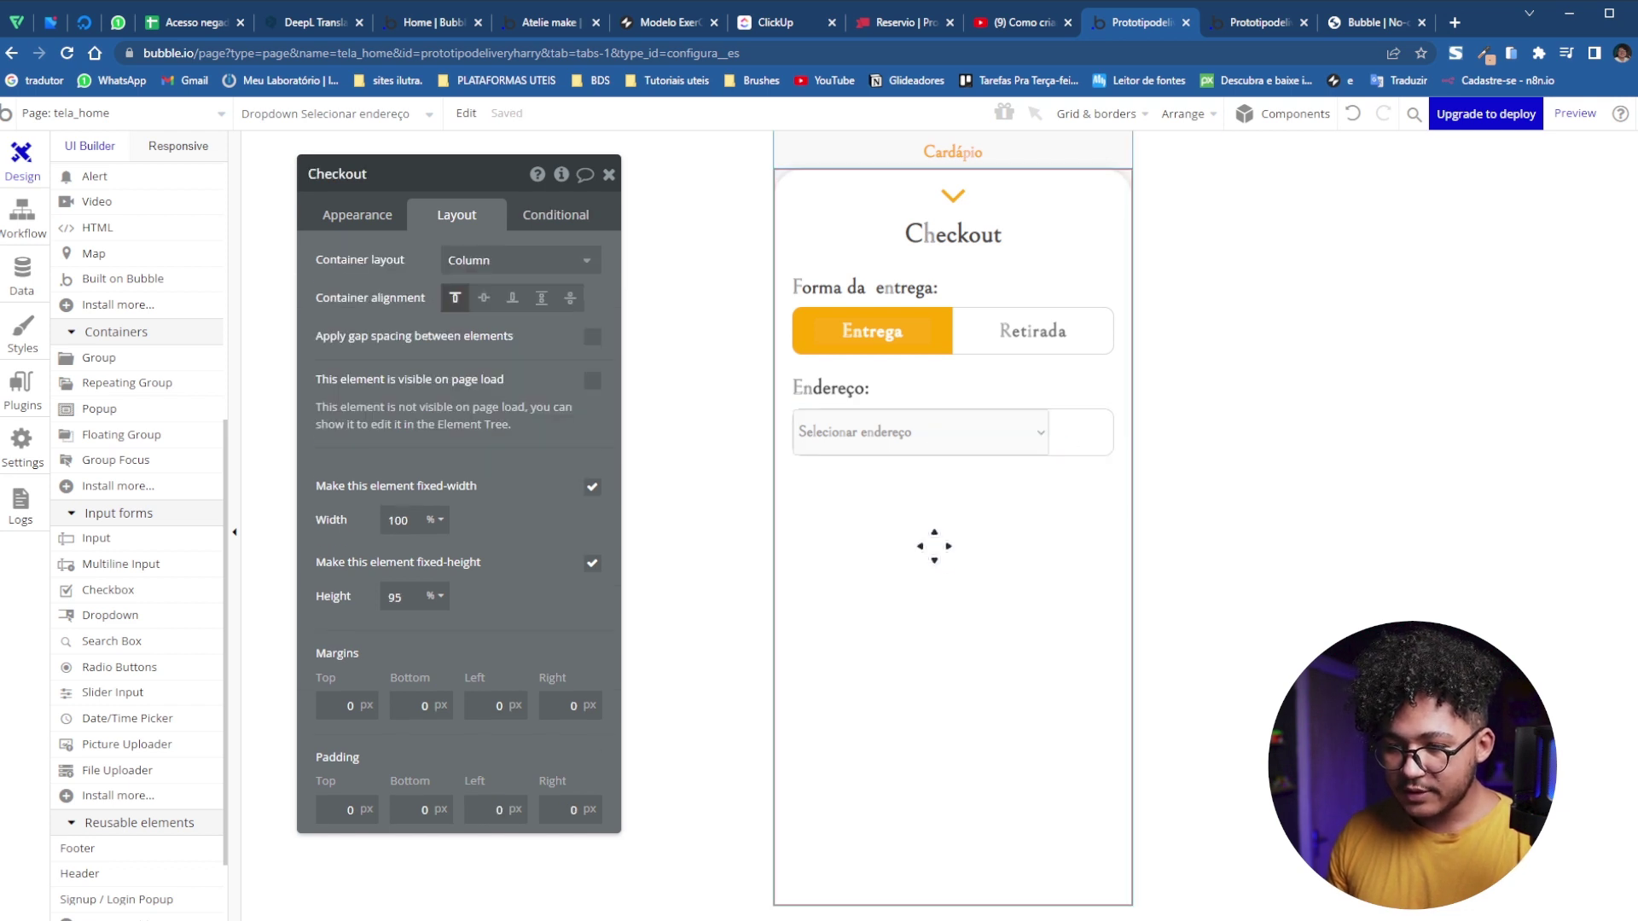
left_click(972, 455)
left_click(970, 439)
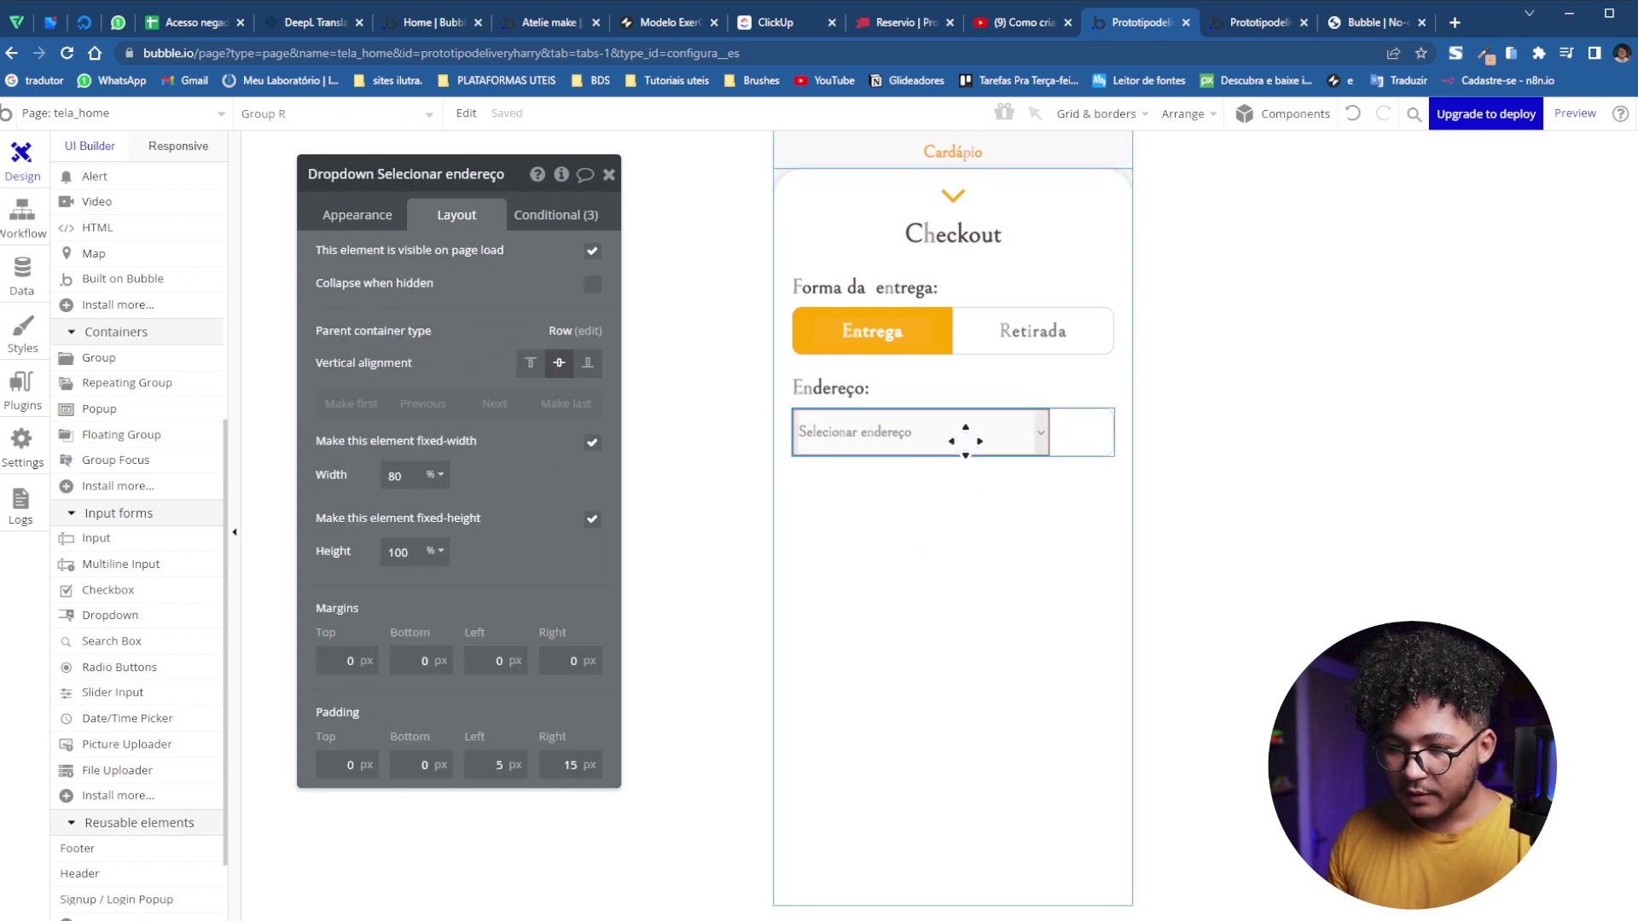
left_click(327, 219)
scroll(442, 482, "down", 3)
scroll(472, 578, "down", 1)
scroll(472, 578, "down", 2)
left_click(529, 522)
left_click(464, 544)
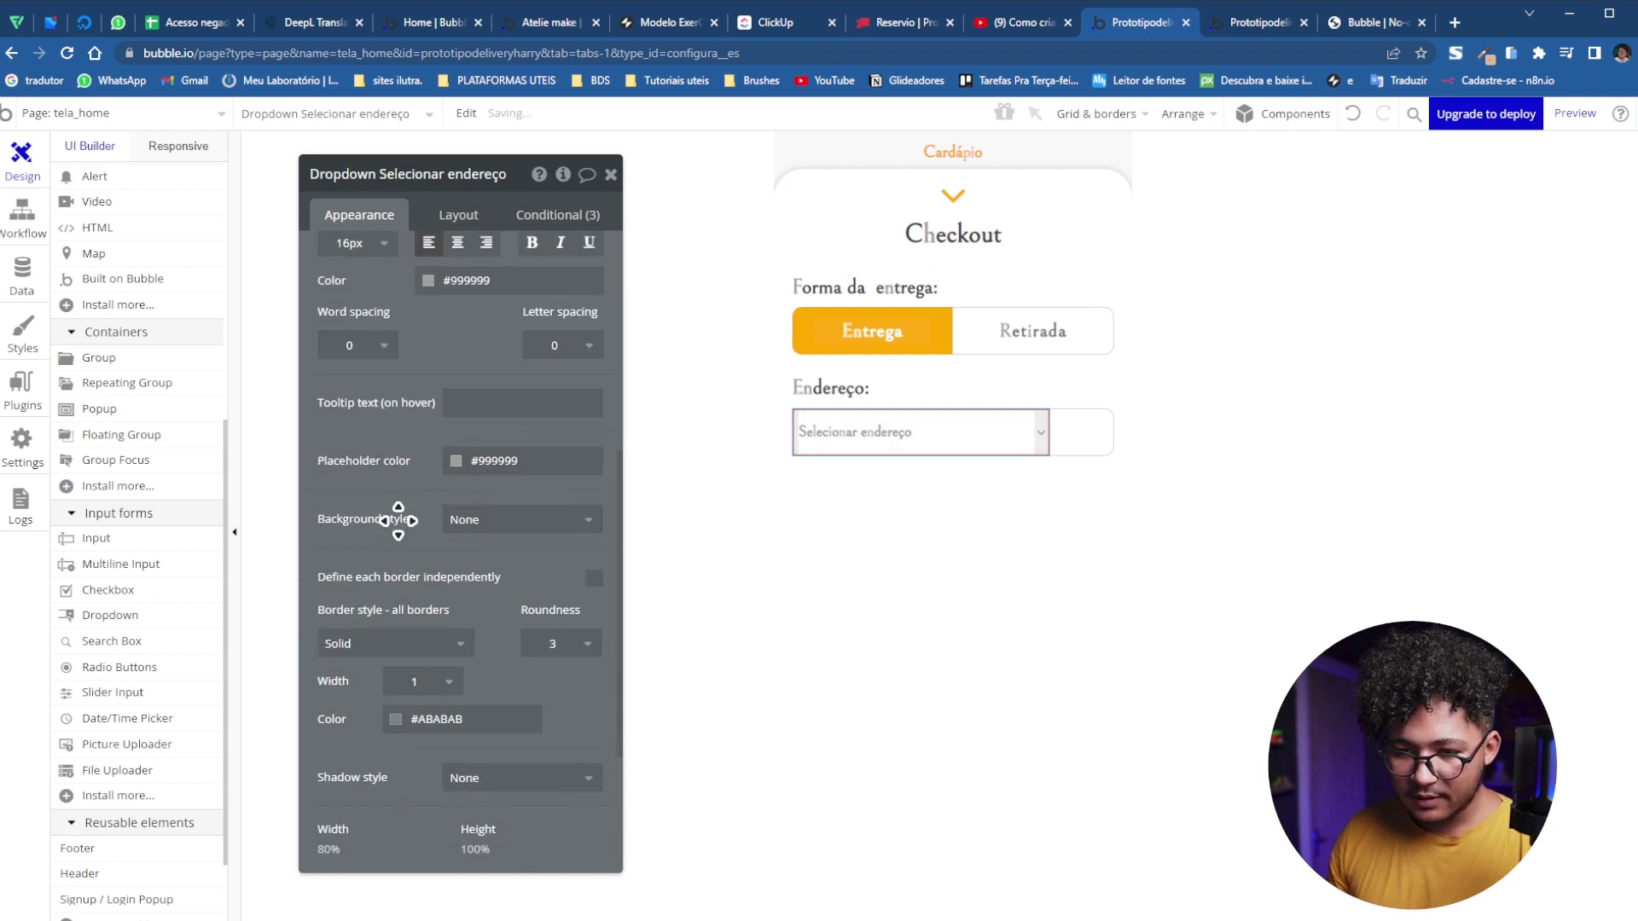
Set the address dropdown's border roundness to 0 and its border style to None
scroll(398, 521, "down", 2)
left_click(569, 472)
left_click(565, 500)
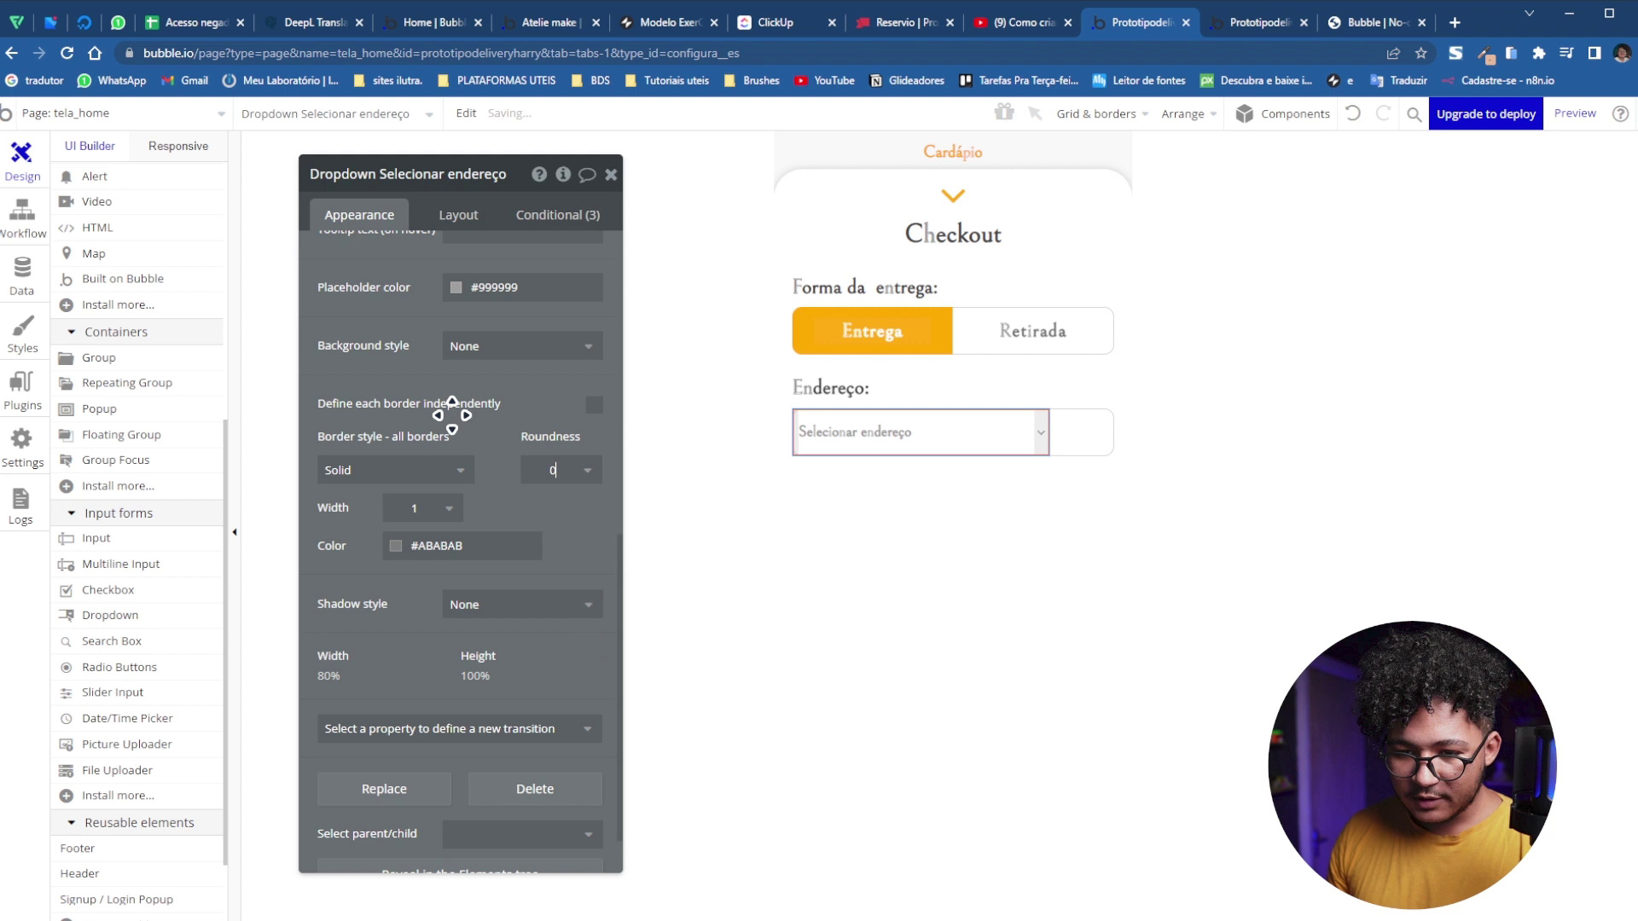
left_click(424, 472)
left_click(401, 498)
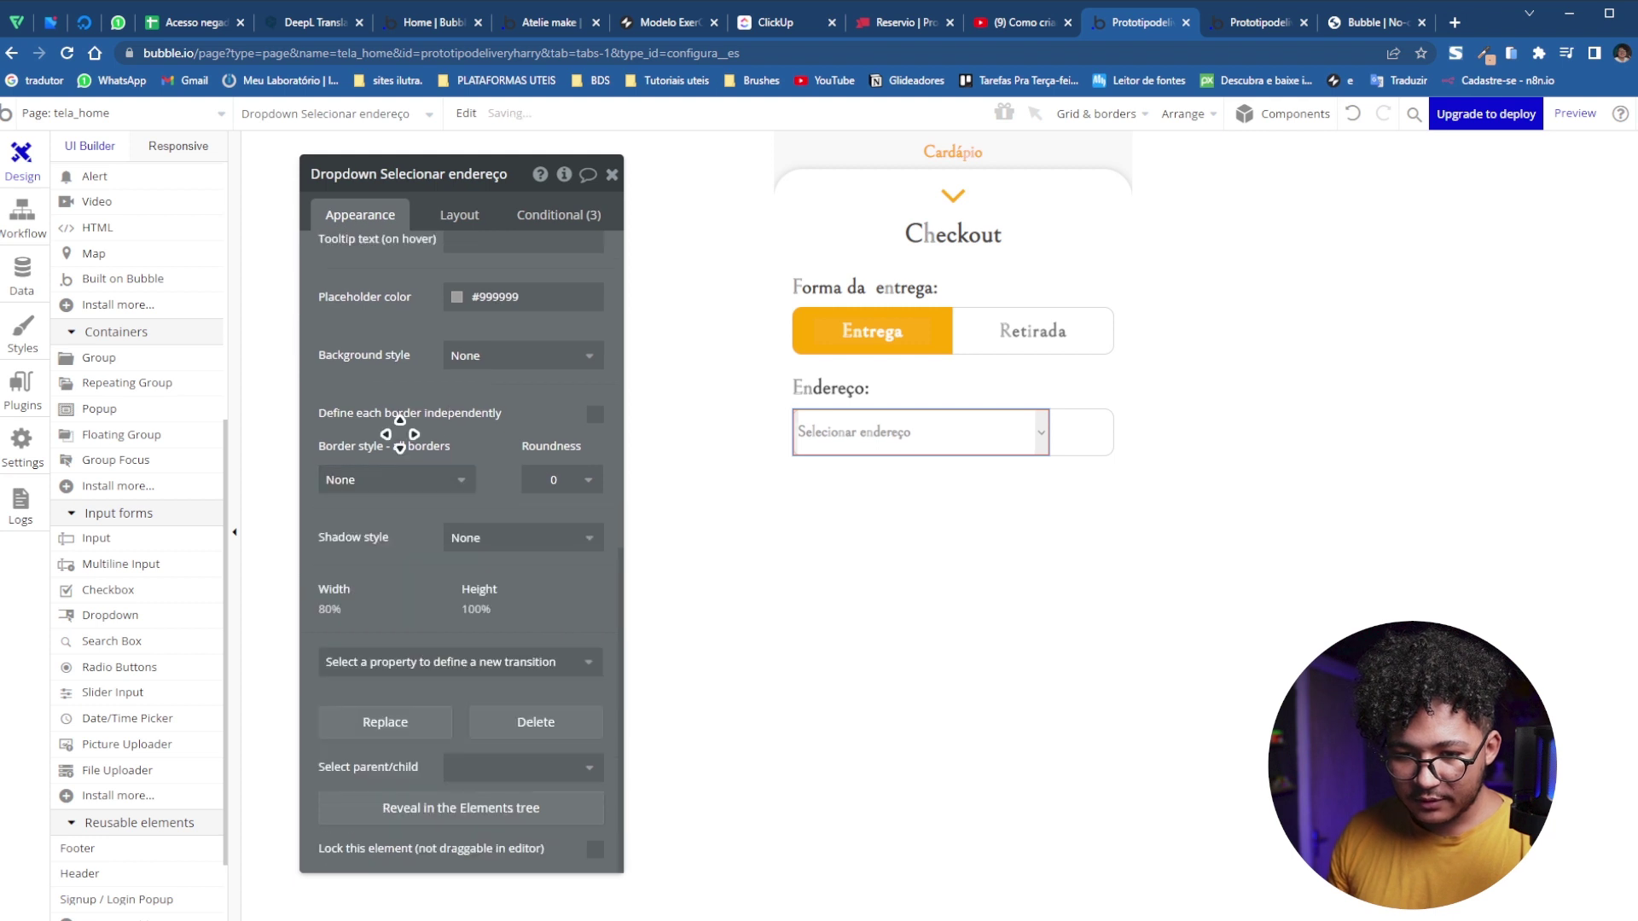
left_click(903, 519)
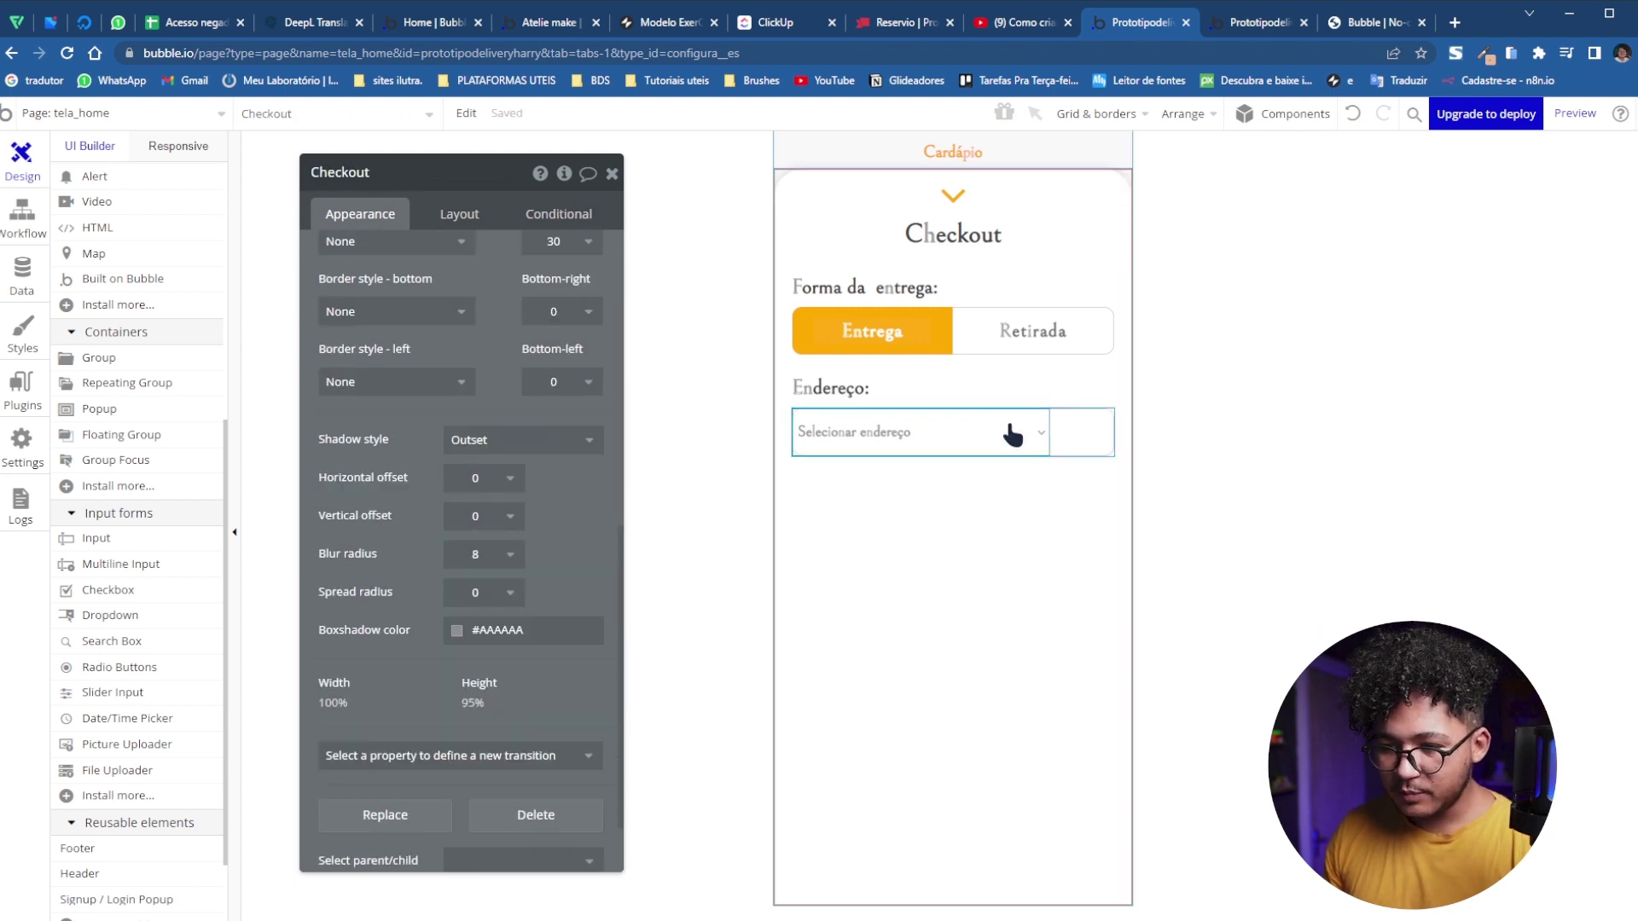
Draw a group about 35 by 28 px beside the dropdown in the address row and remove its style
left_click(165, 362)
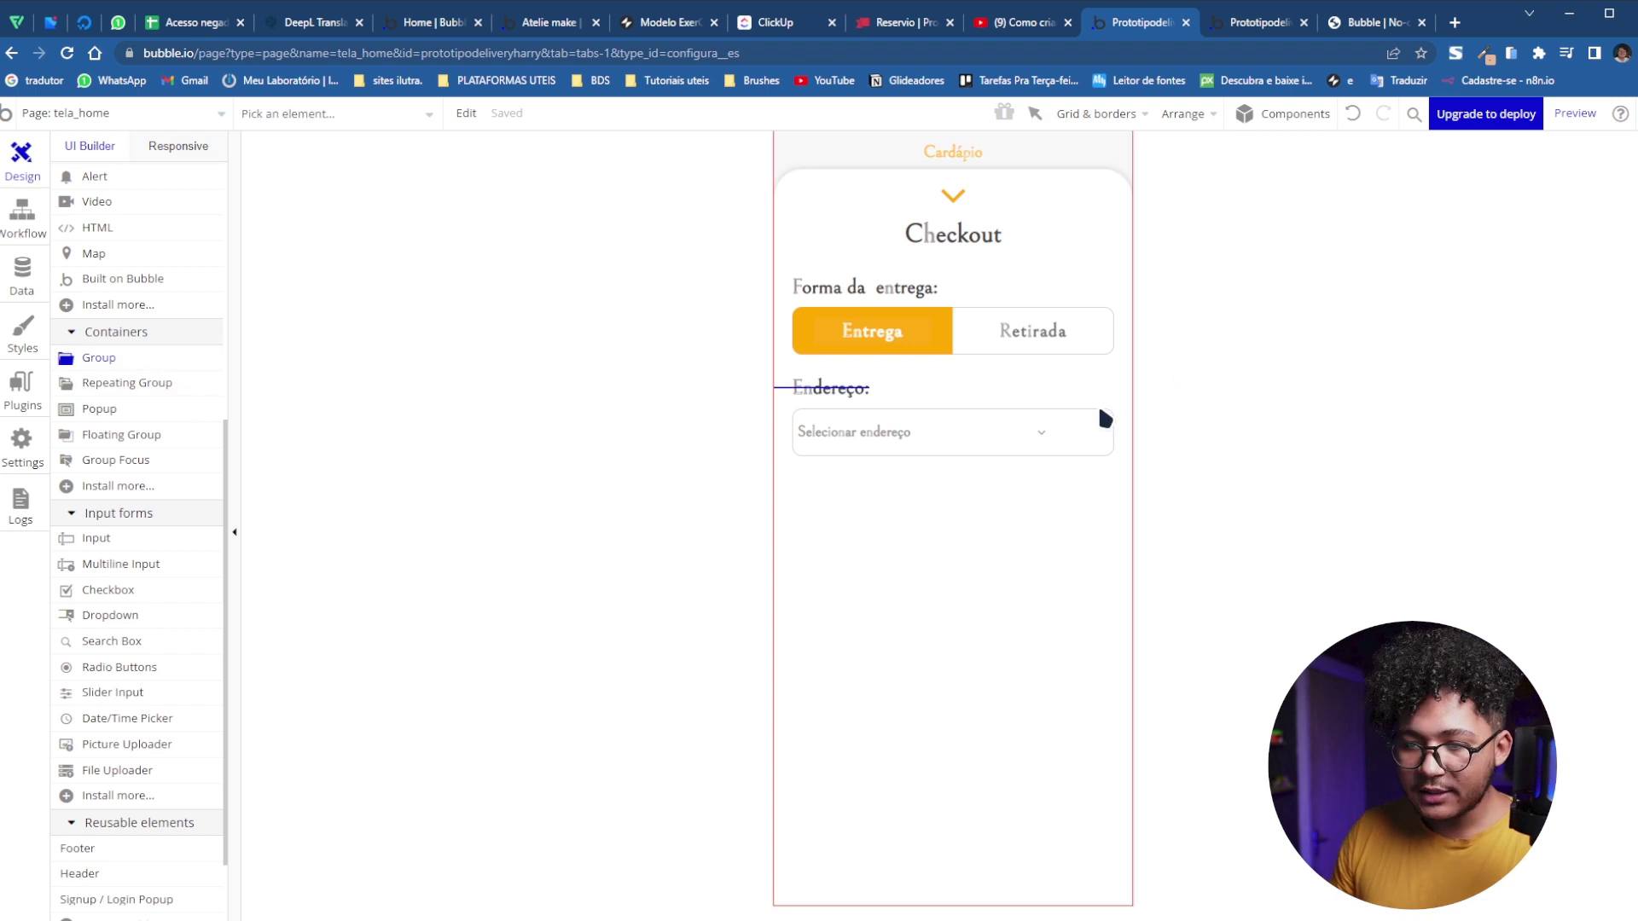
left_click_drag(1102, 450, 1104, 452)
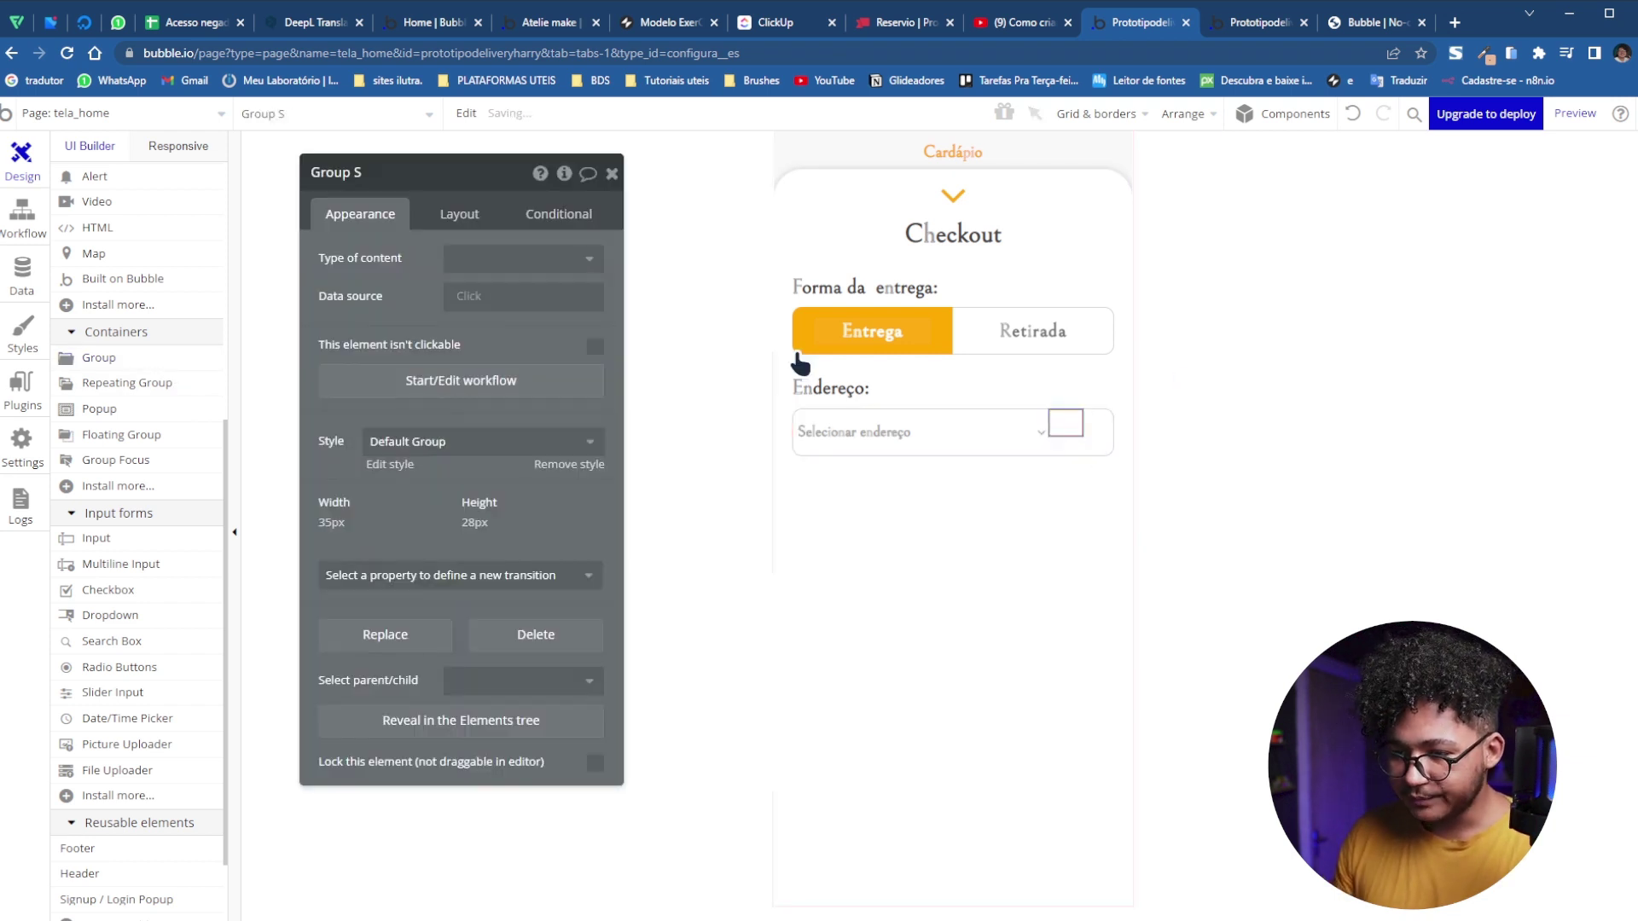
left_click(570, 465)
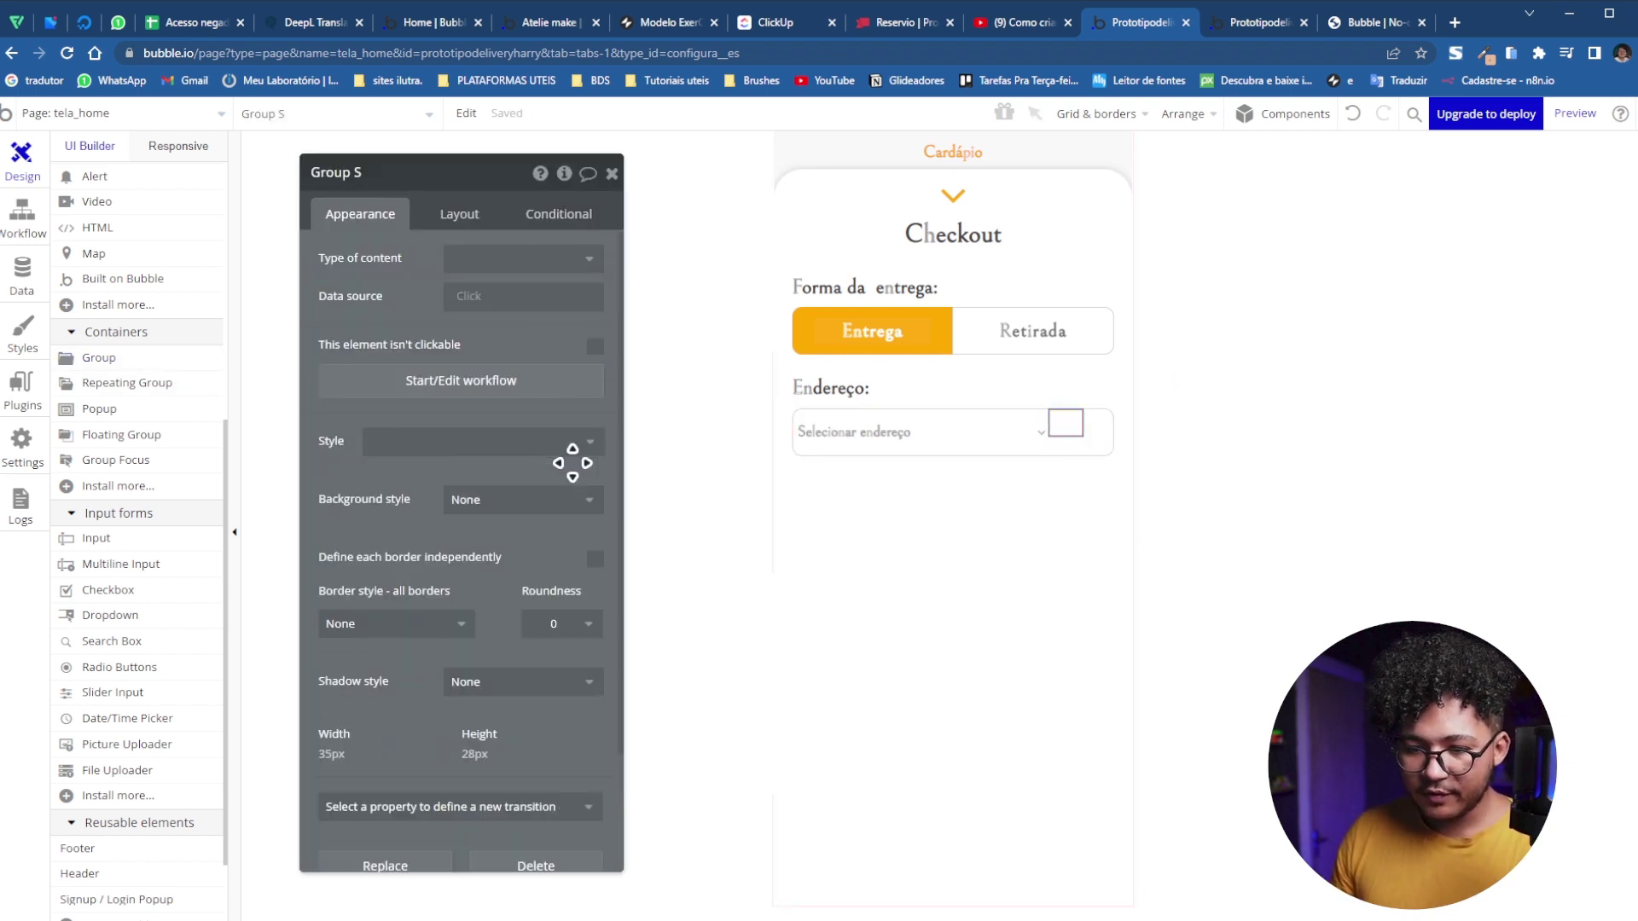
Give the new group a flat color background of #FFA500
left_click(555, 505)
left_click(552, 559)
left_click(550, 537)
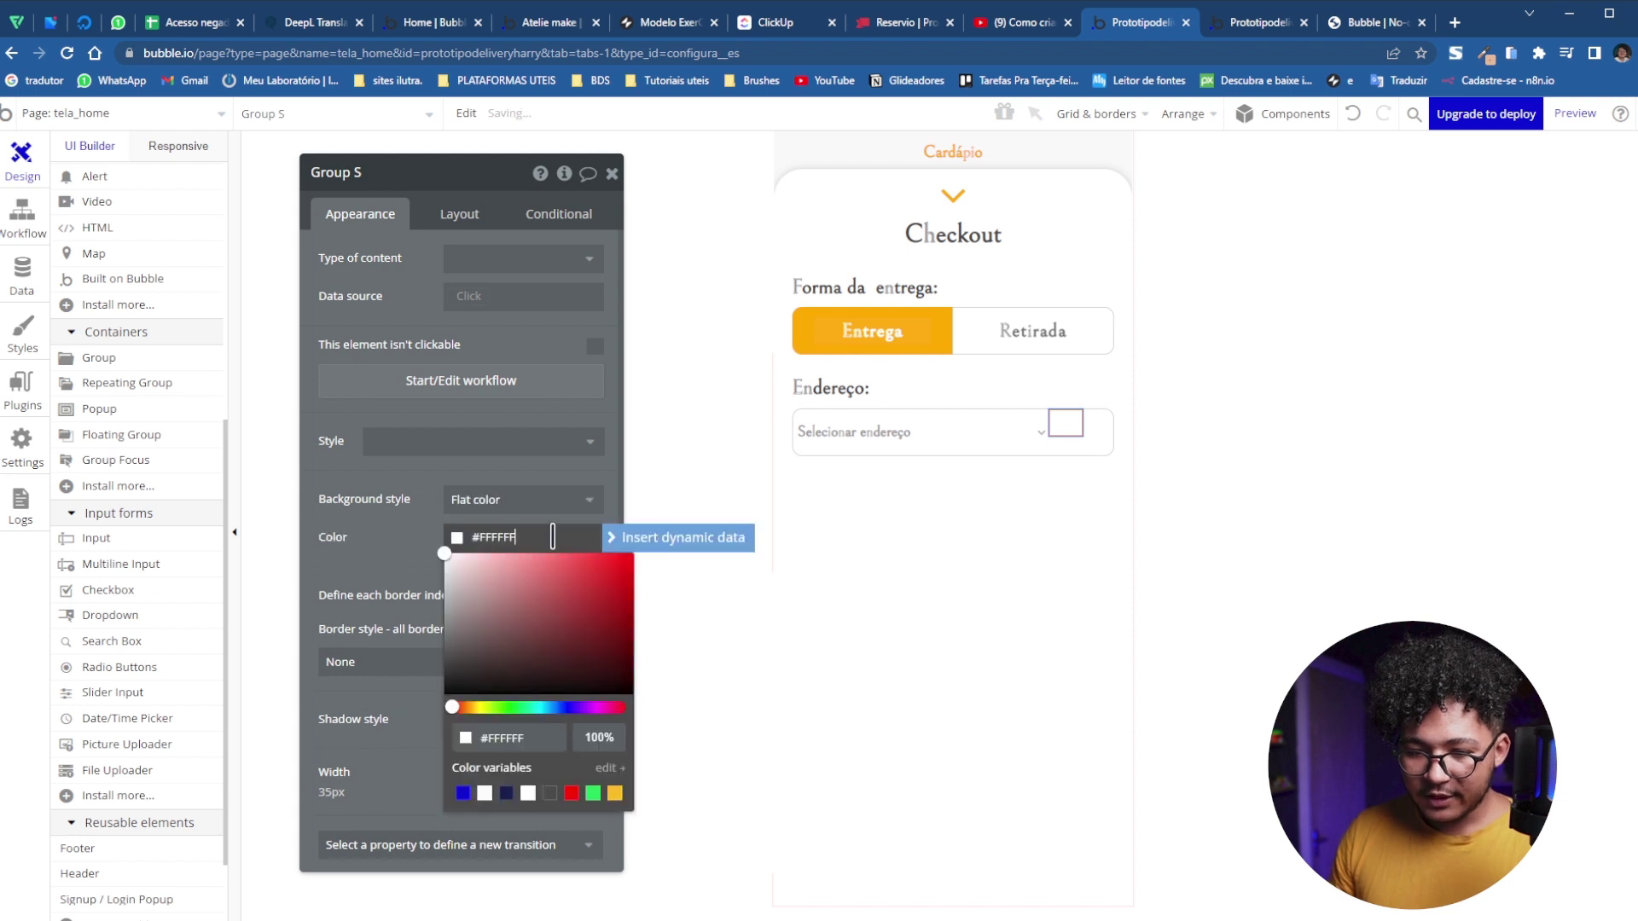
key("BackSpace")
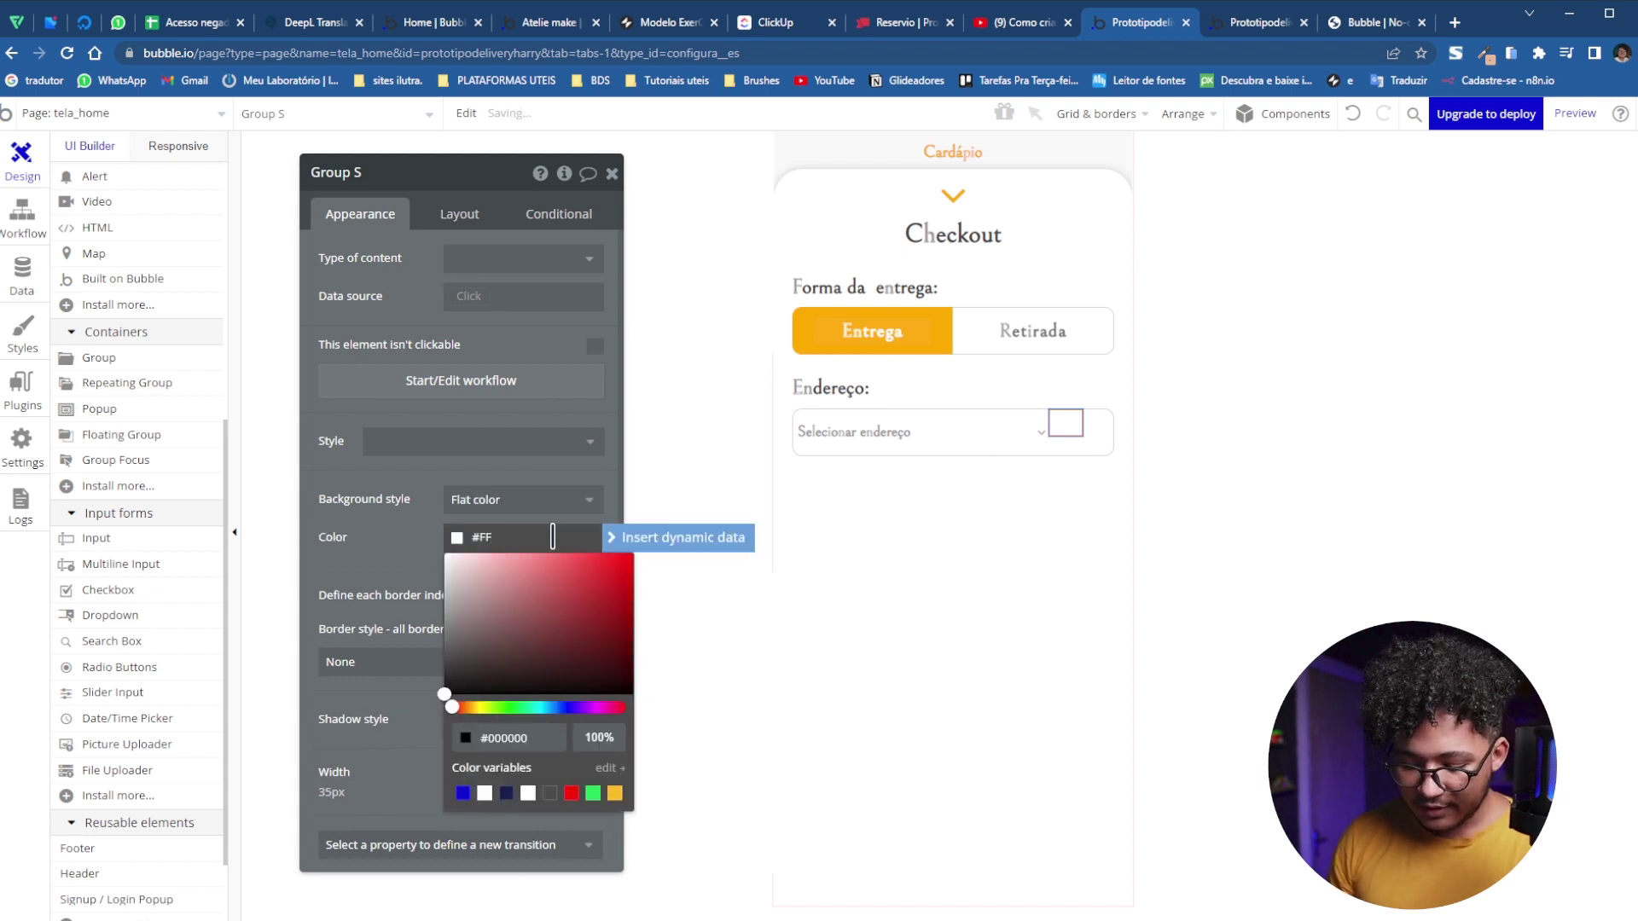
type("a500")
left_click(379, 537)
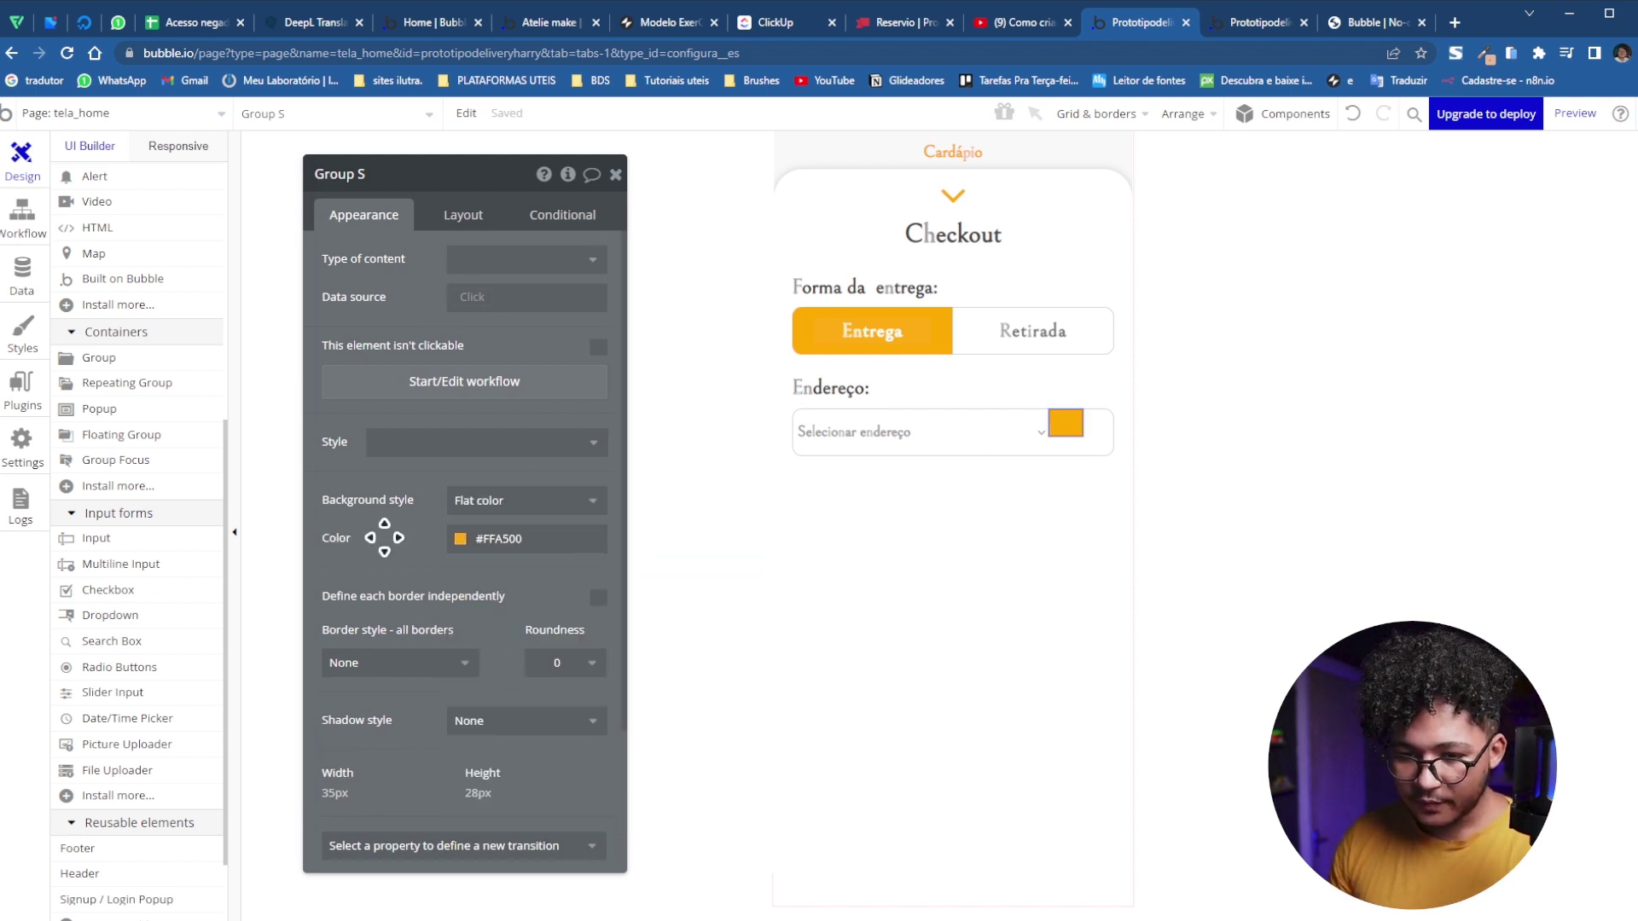
Set the orange group's container layout to Align to parent and its fixed width to 20%
left_click(470, 217)
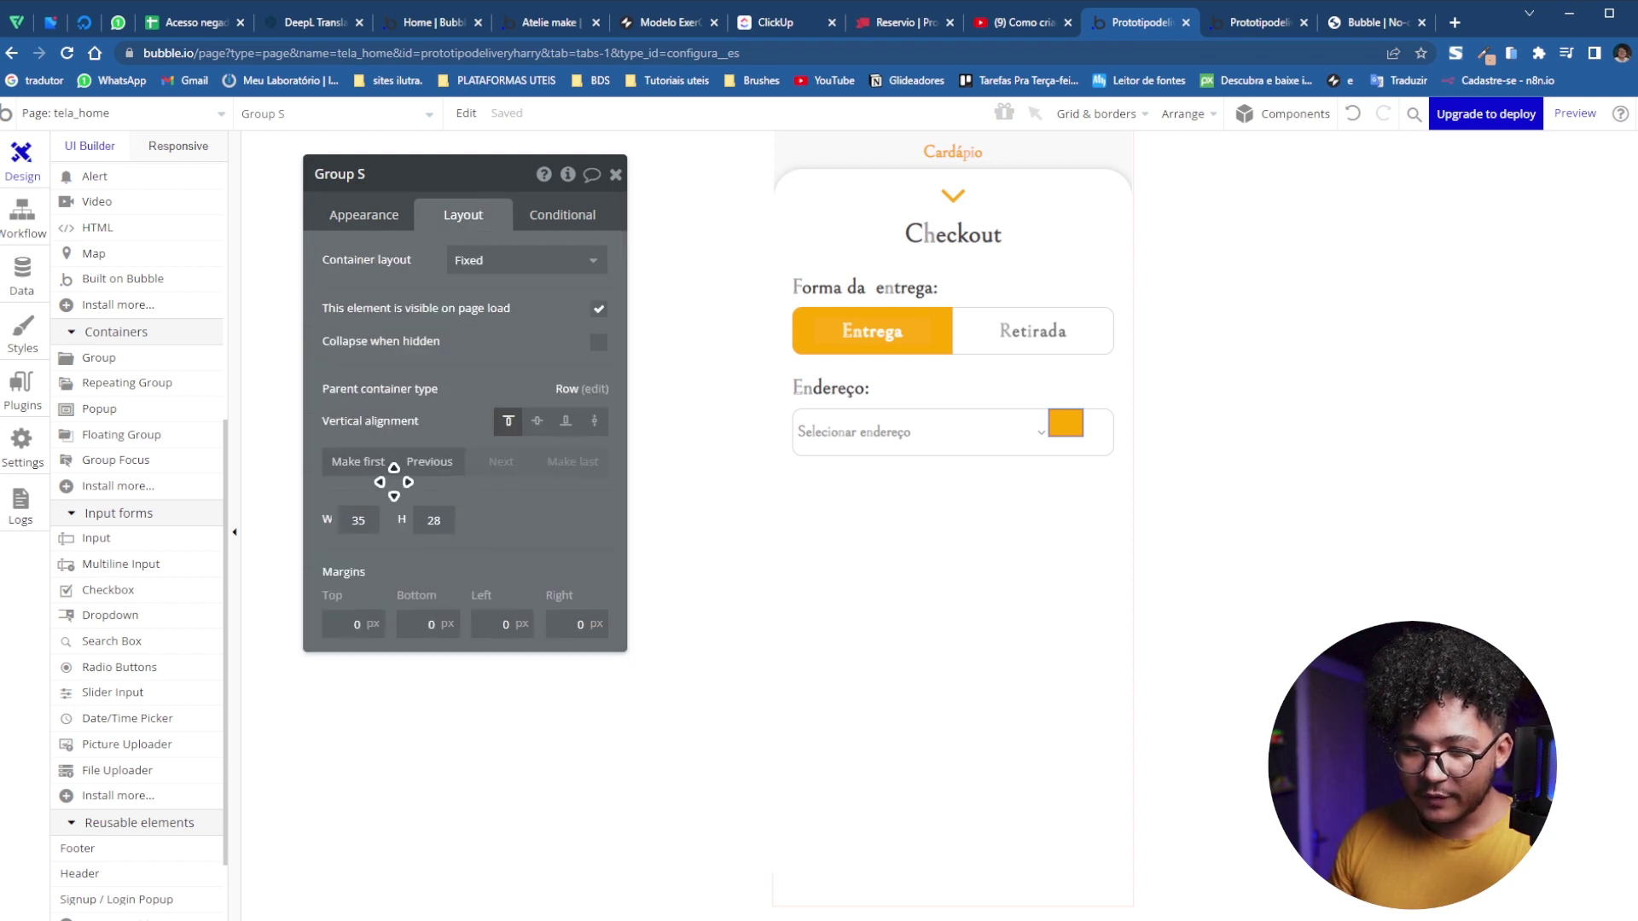
left_click(502, 261)
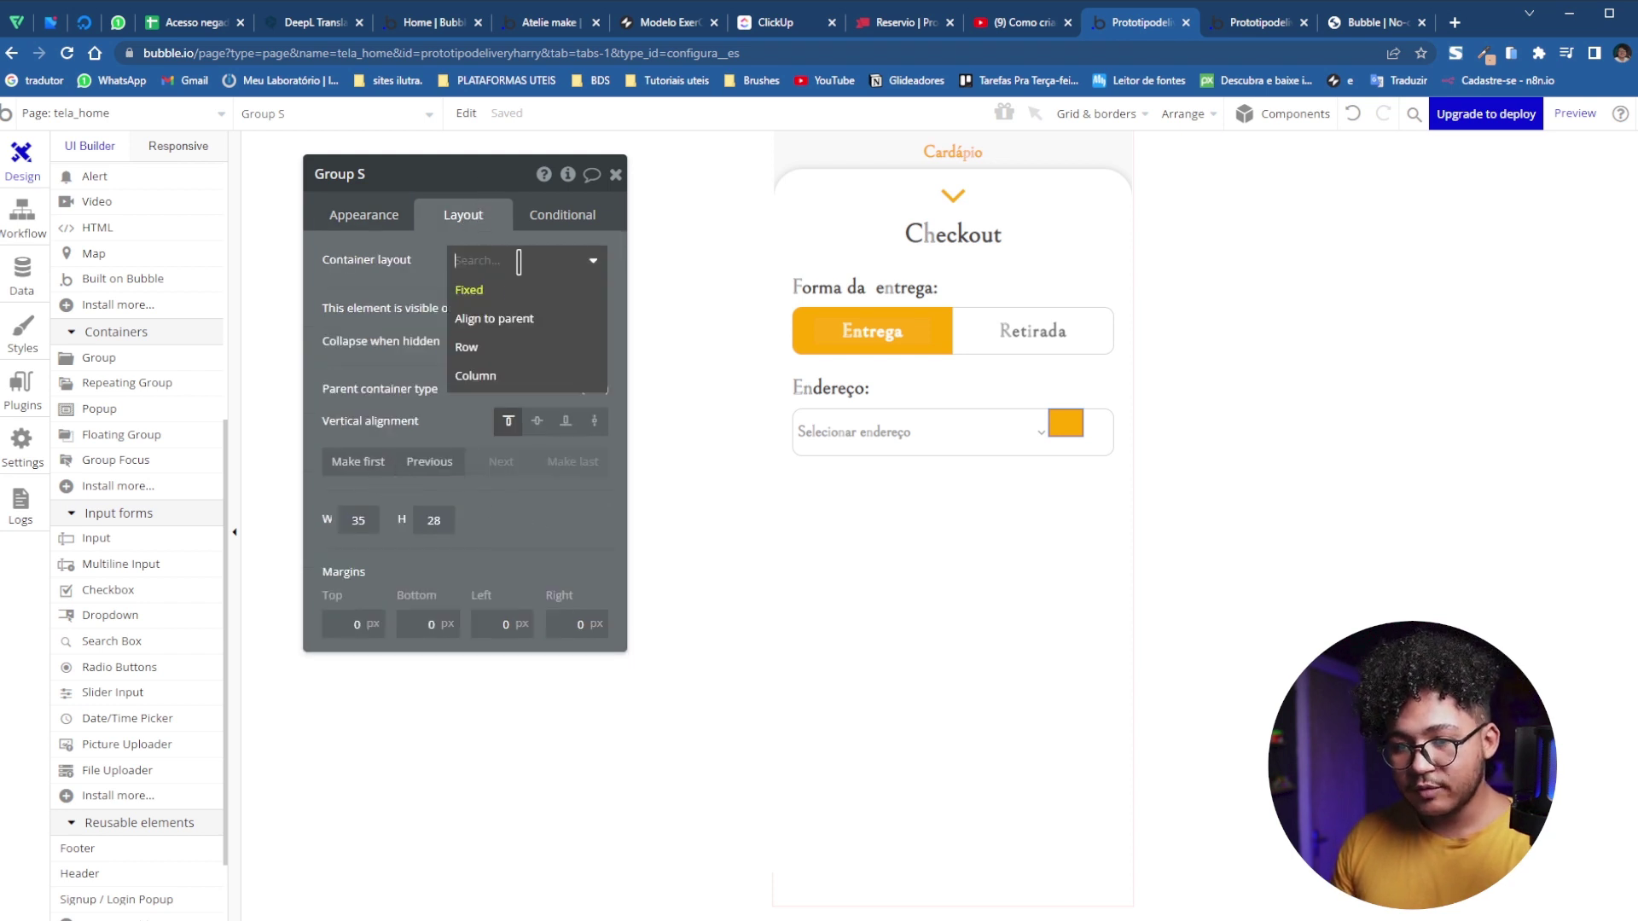
left_click(504, 324)
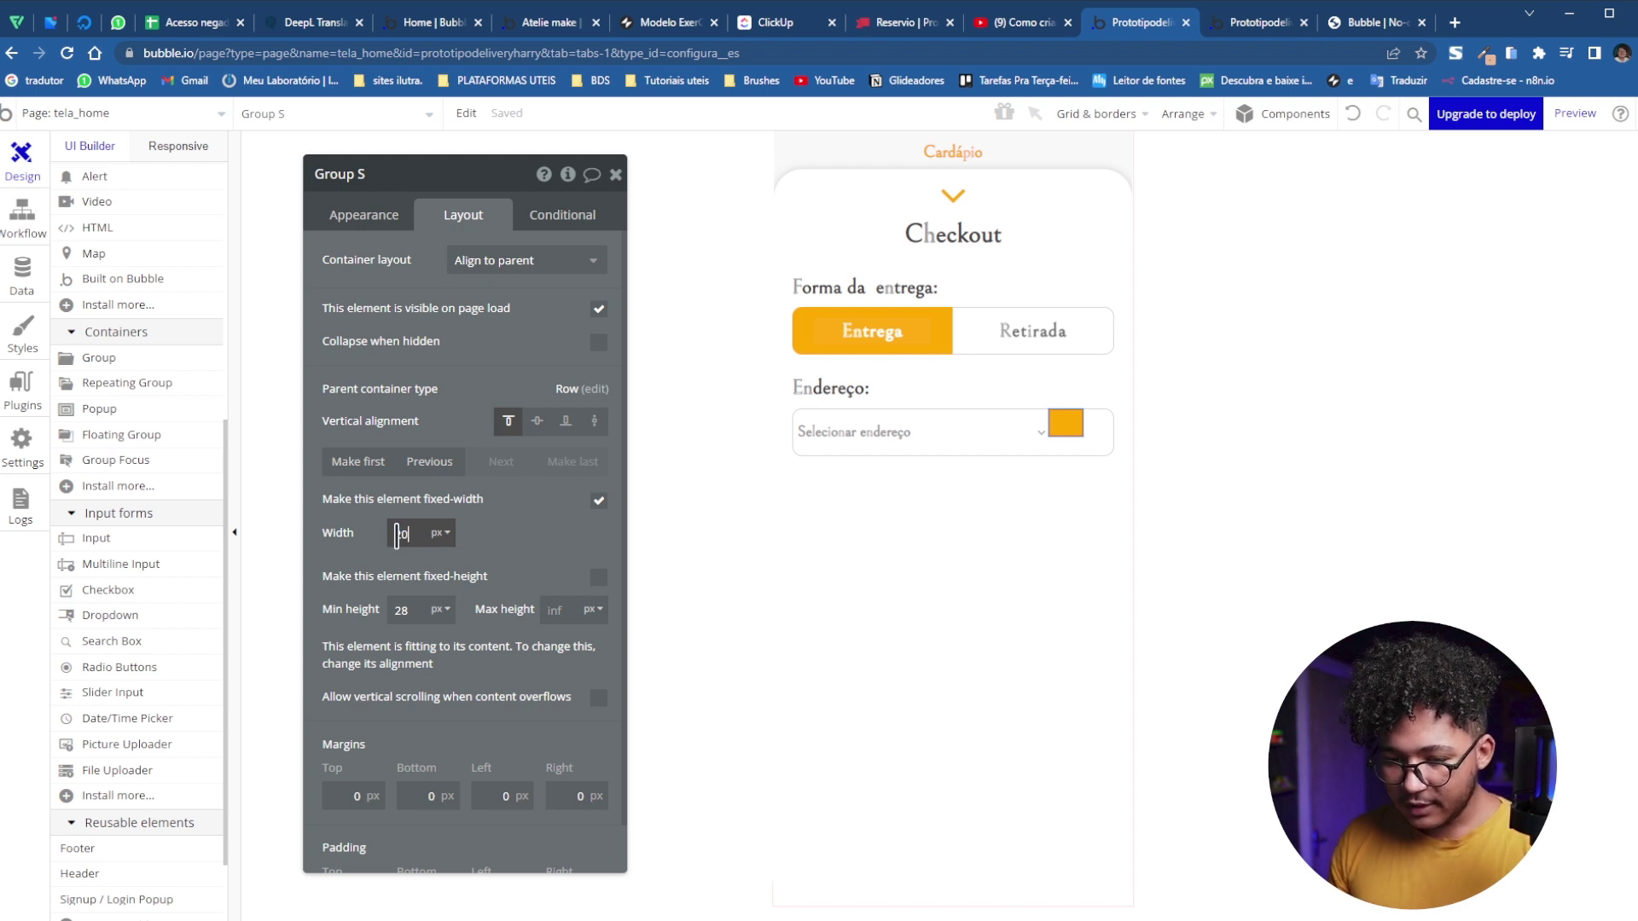
left_click(439, 545)
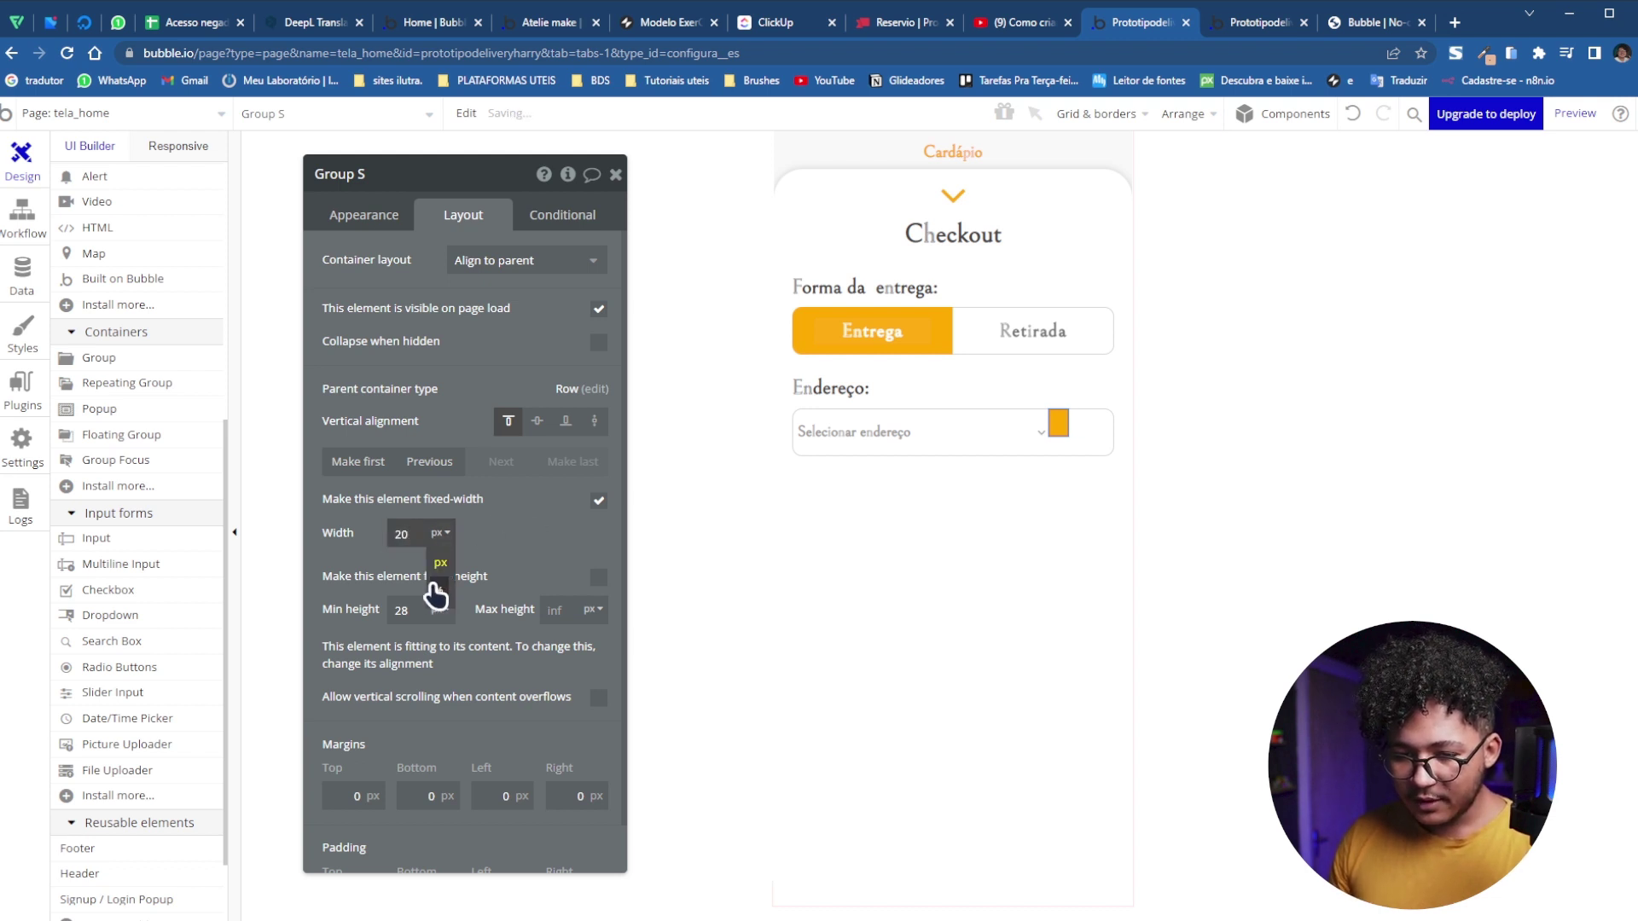
left_click(432, 584)
Give the orange group a fixed height of 100%
left_click_drag(423, 616, 349, 606)
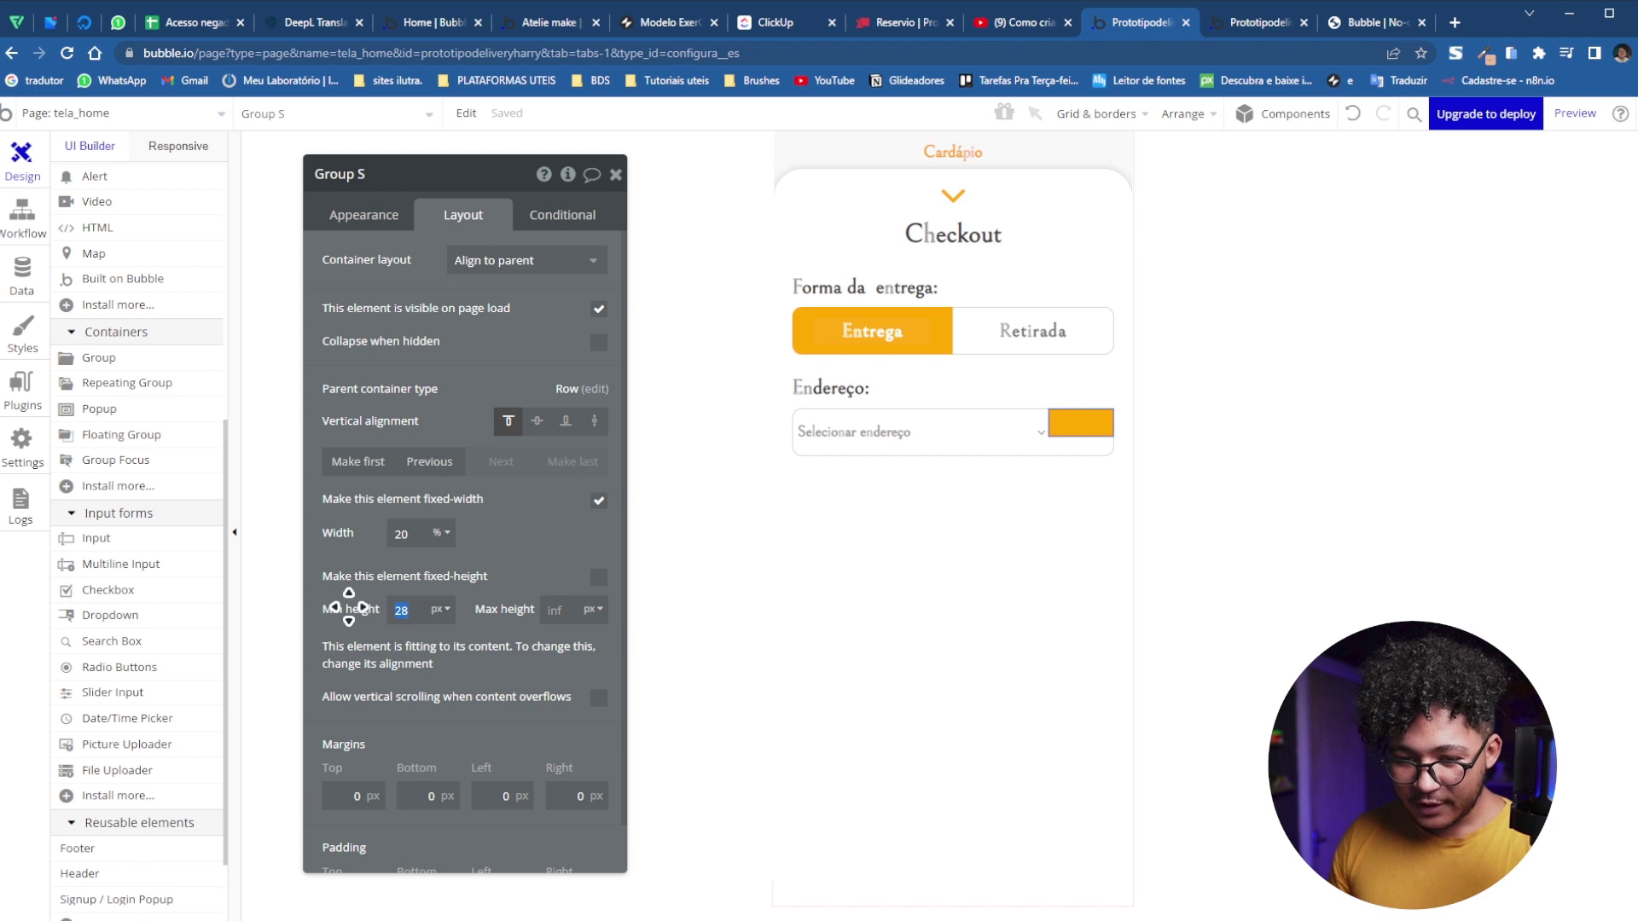
left_click(437, 610)
left_click(440, 659)
left_click(597, 582)
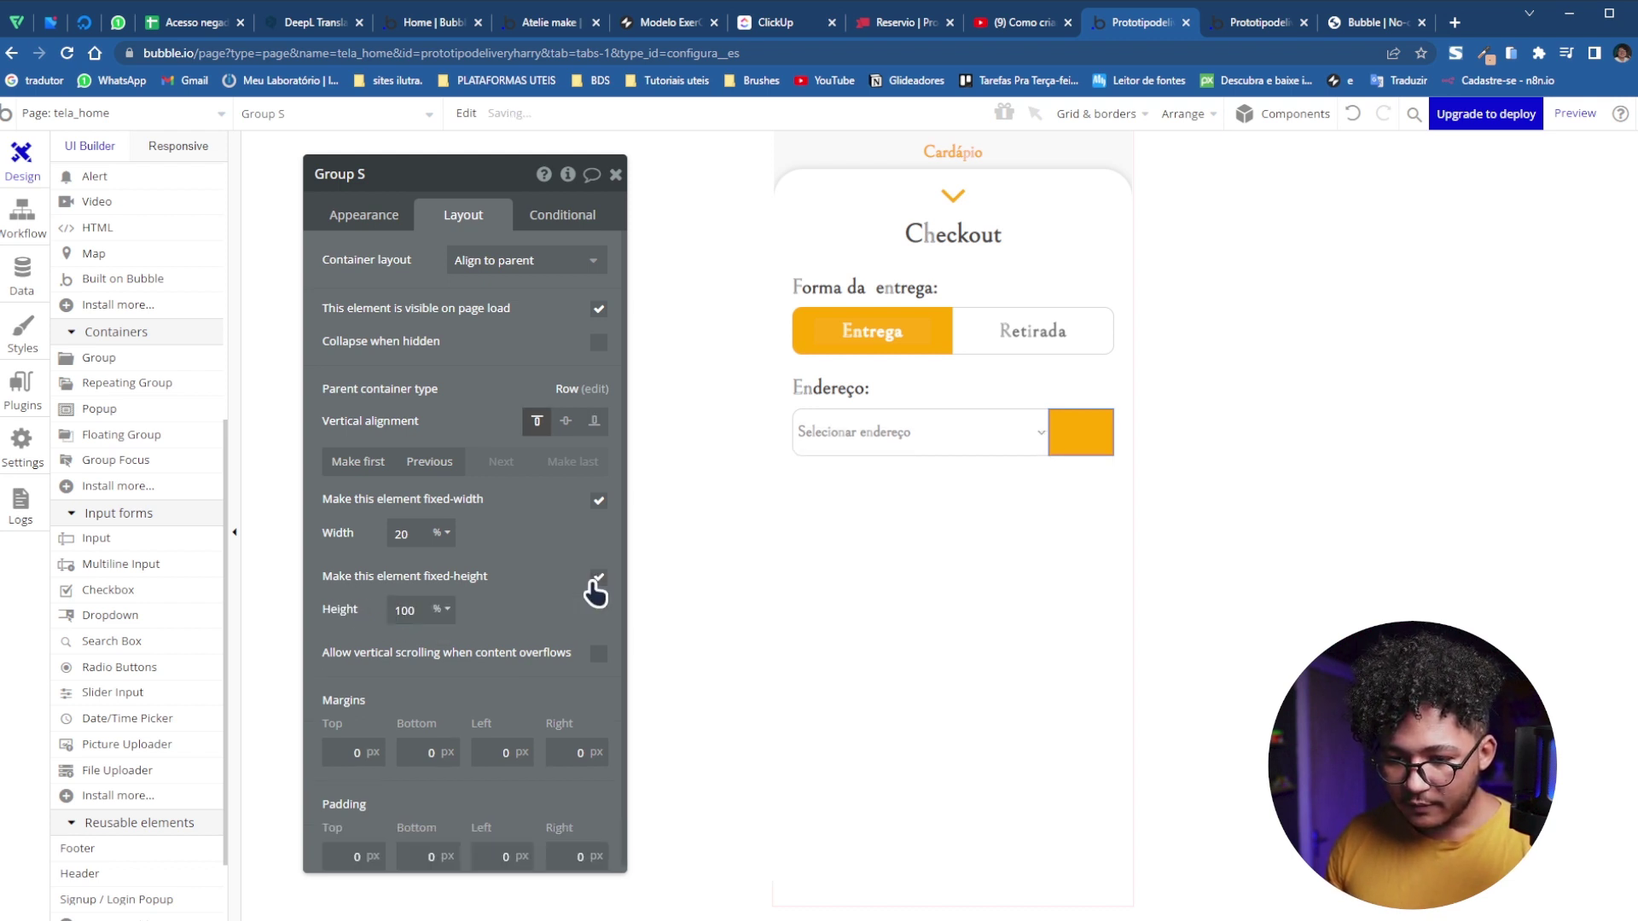
left_click(969, 585)
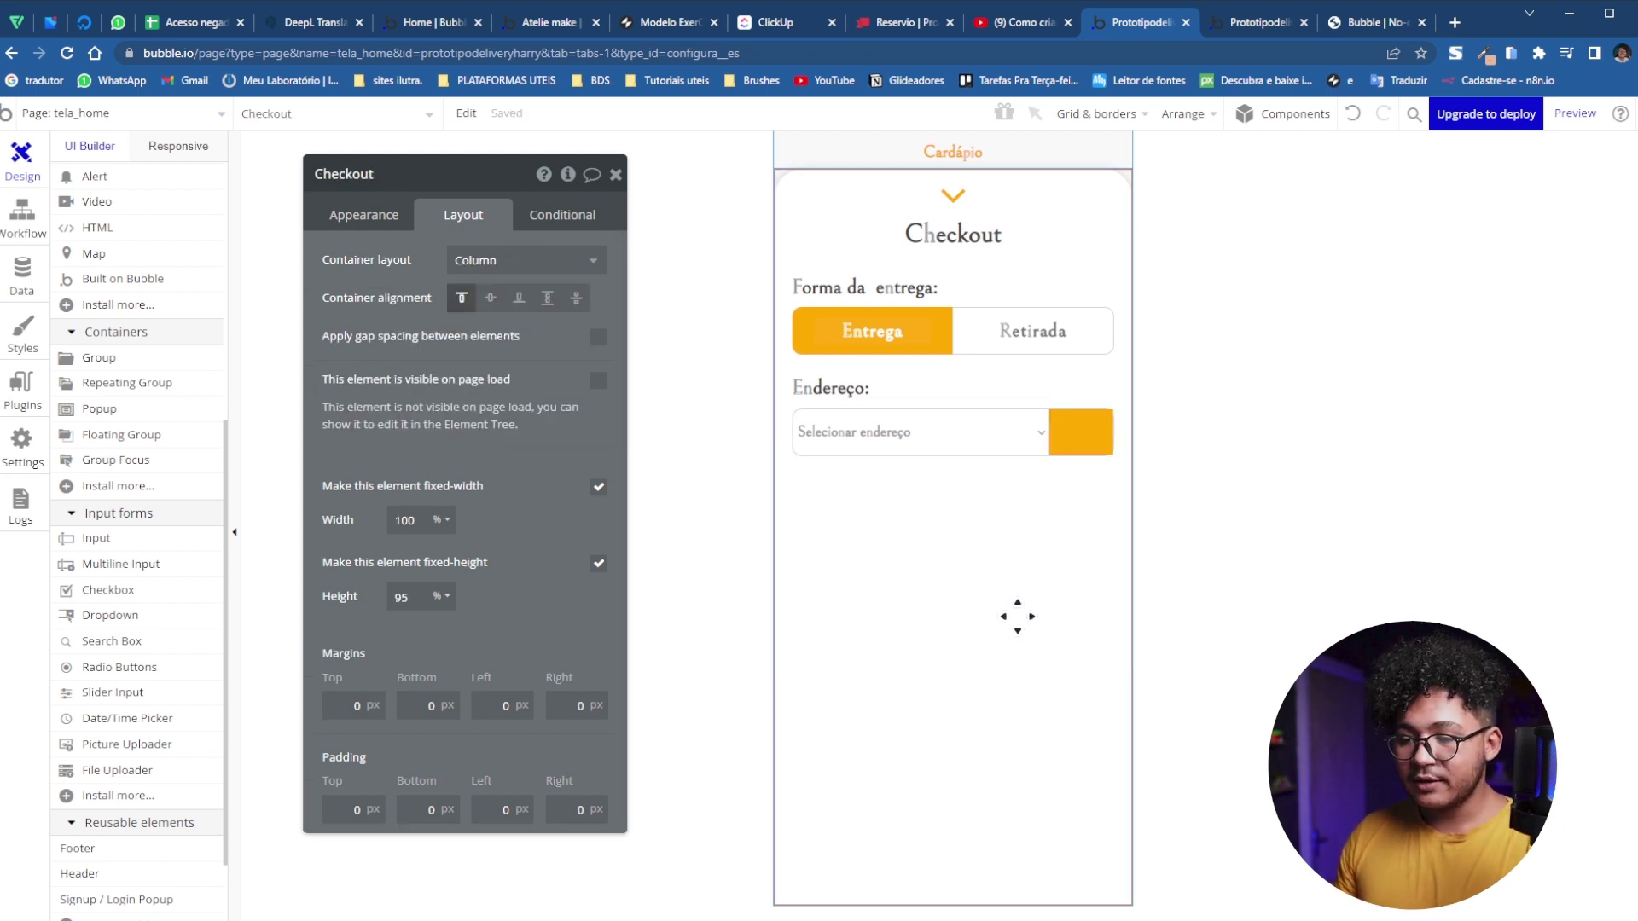
Define the orange group's borders independently and set its bottom-right and top-right roundness to 10
left_click(1078, 439)
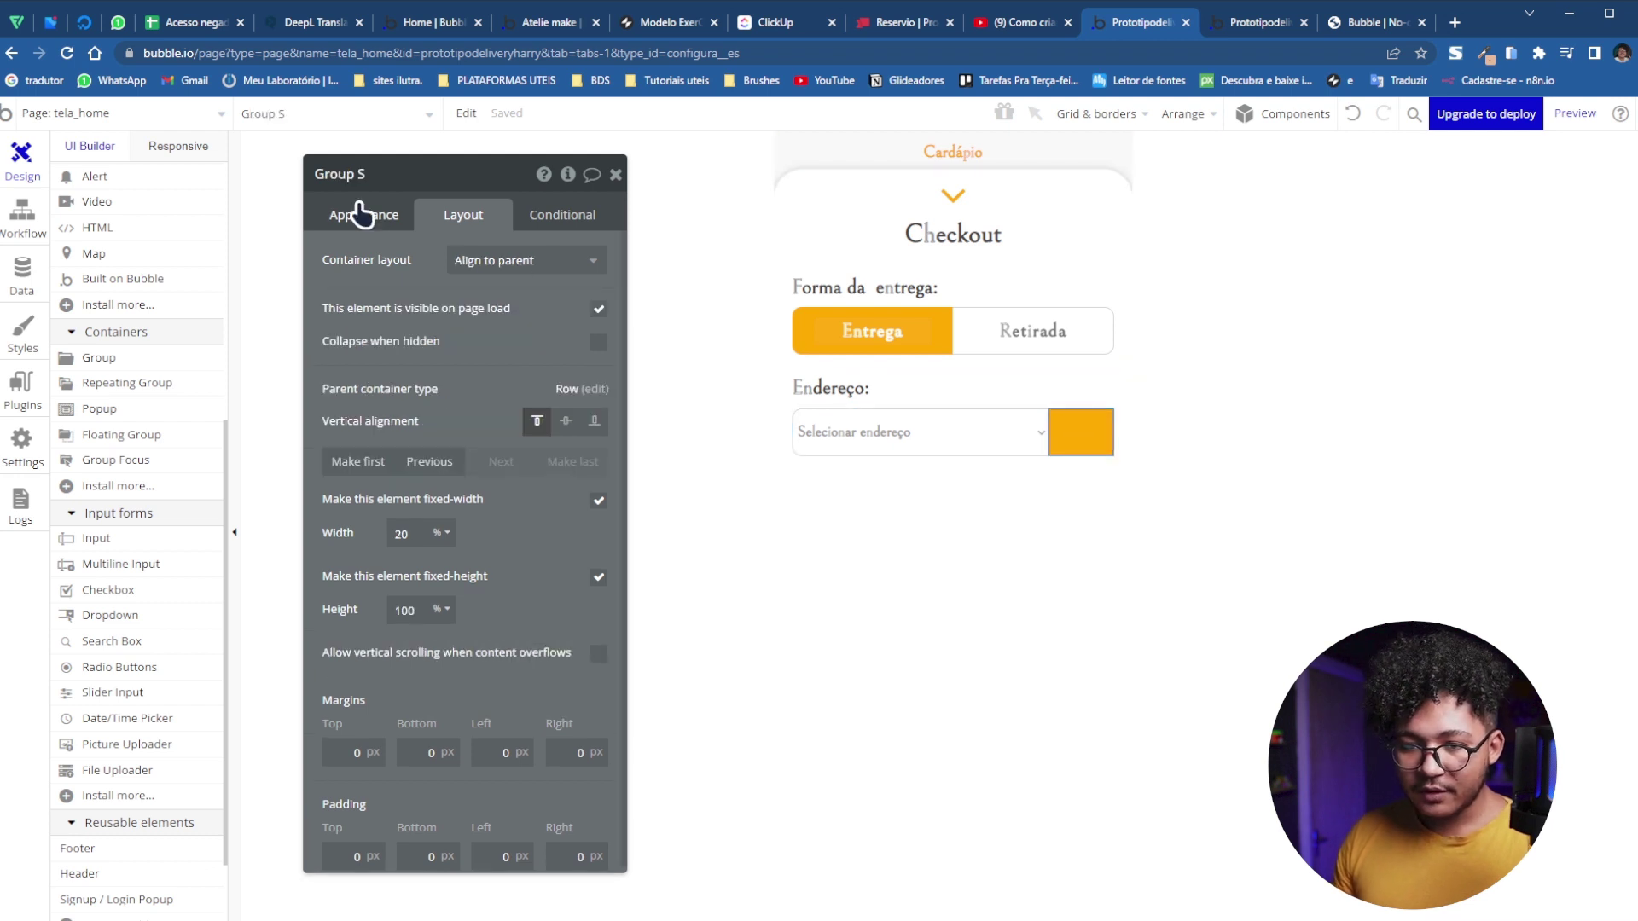
left_click(361, 215)
scroll(458, 534, "down", 2)
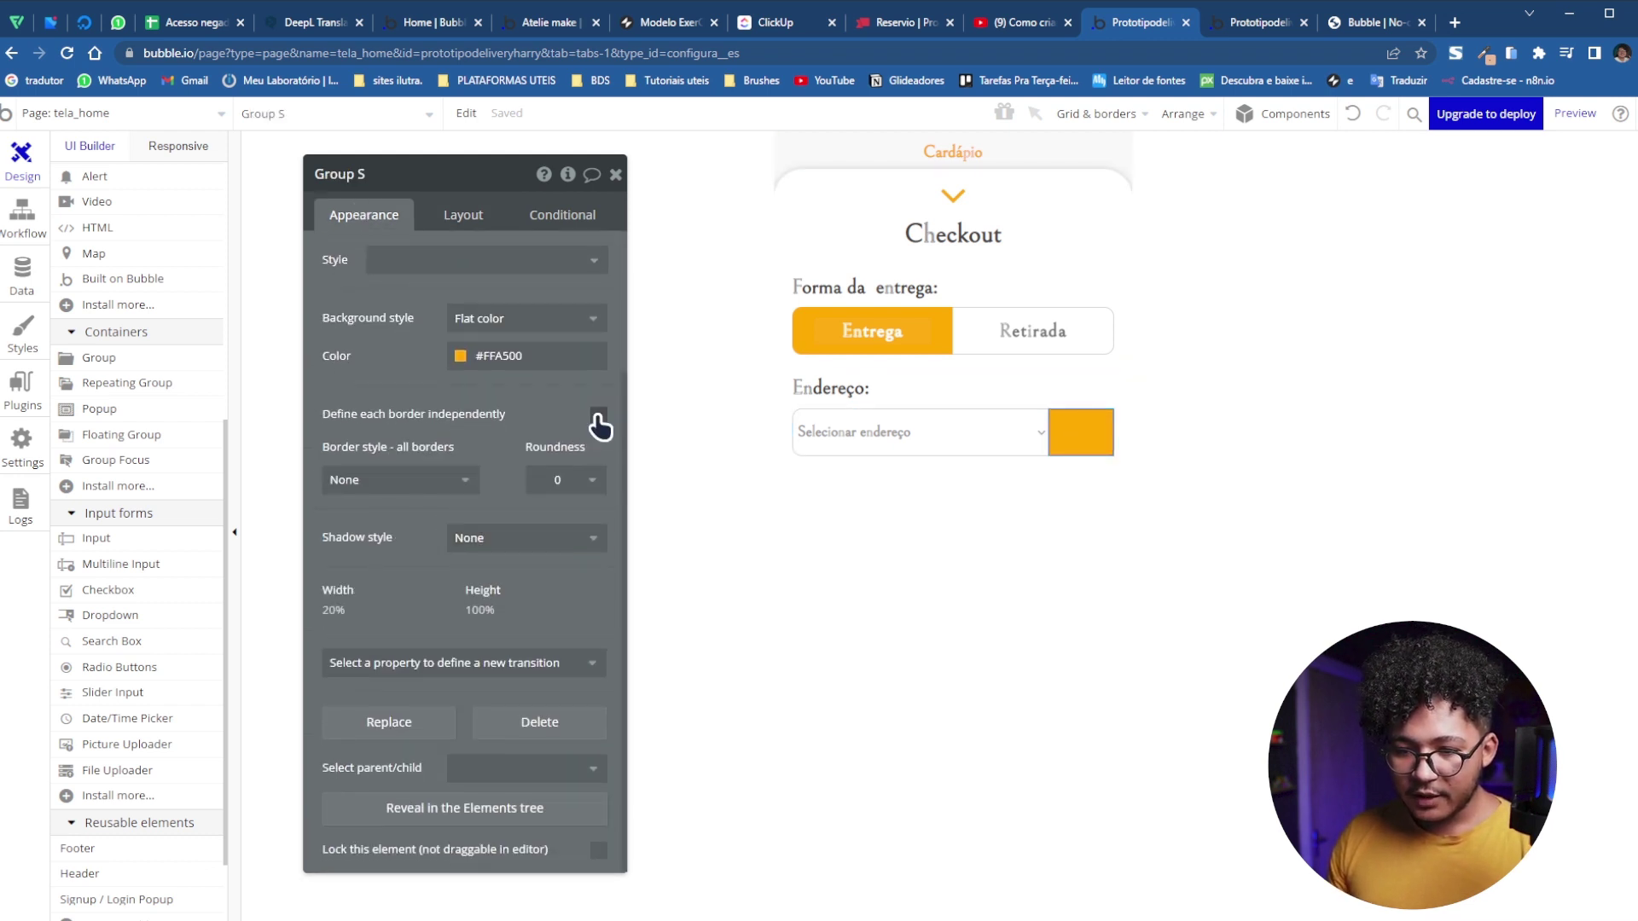
left_click(599, 415)
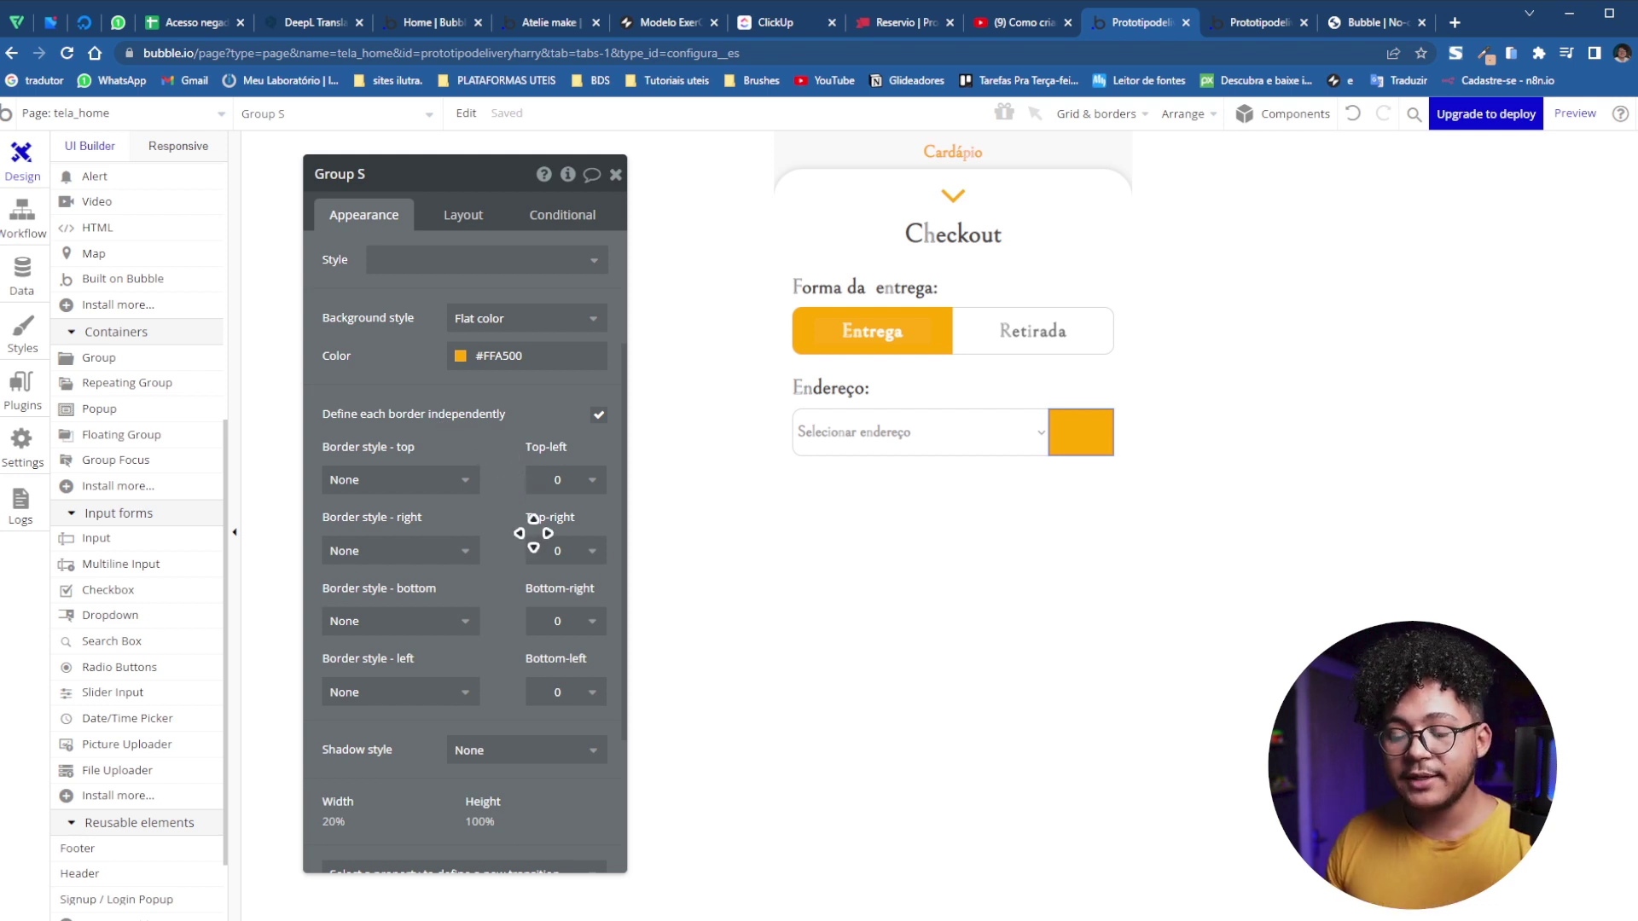
left_click(593, 627)
left_click(574, 765)
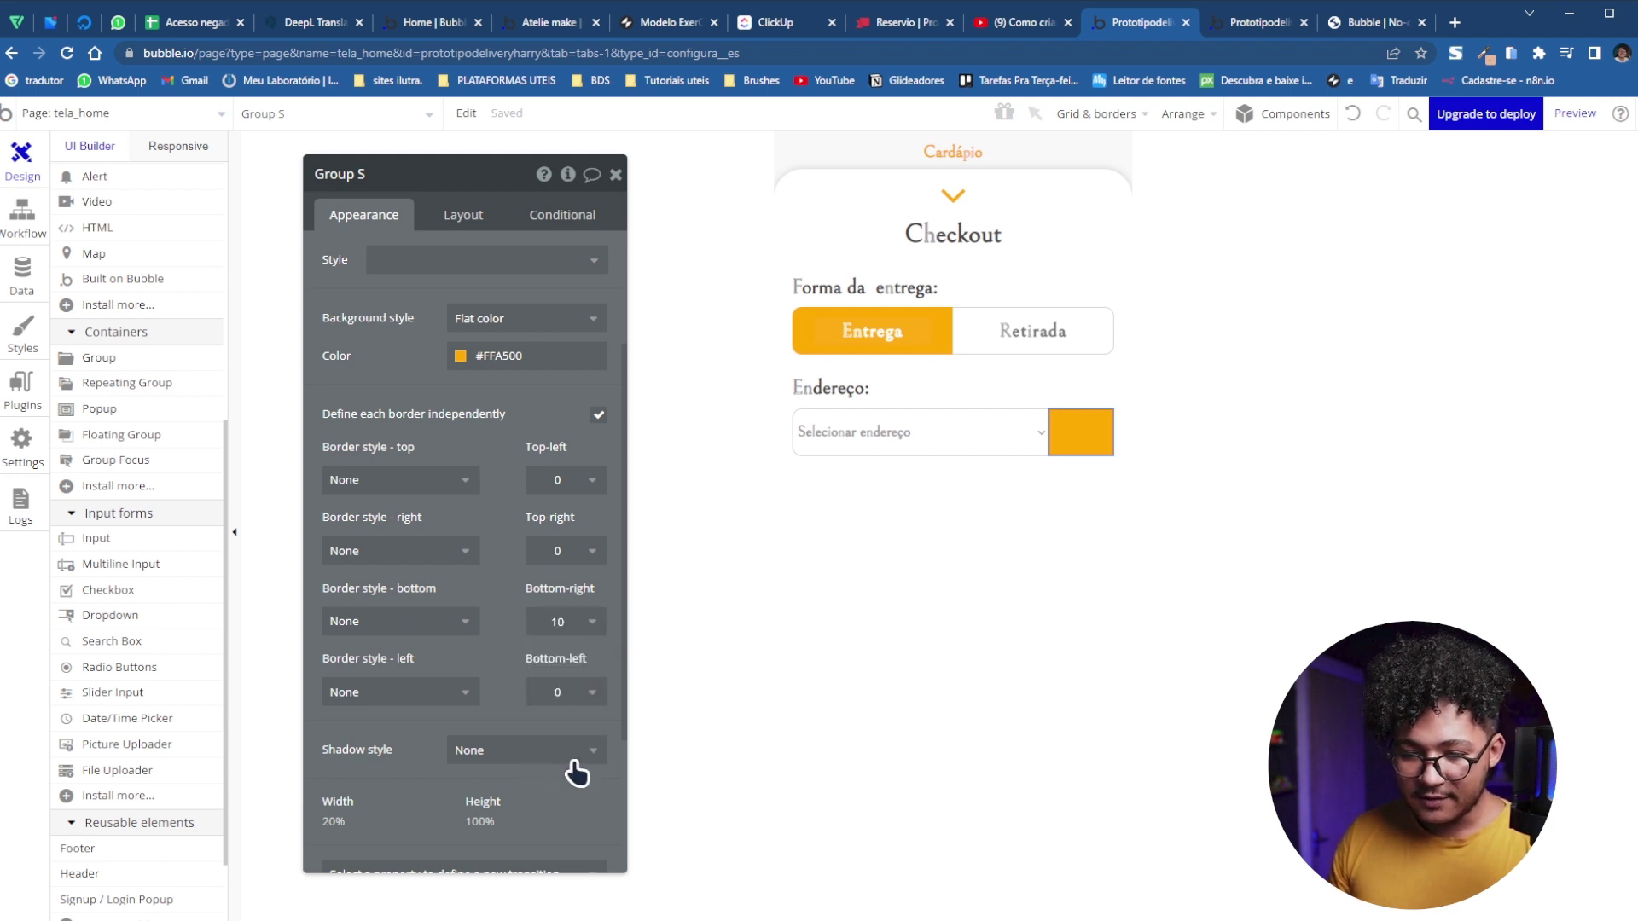
left_click(591, 559)
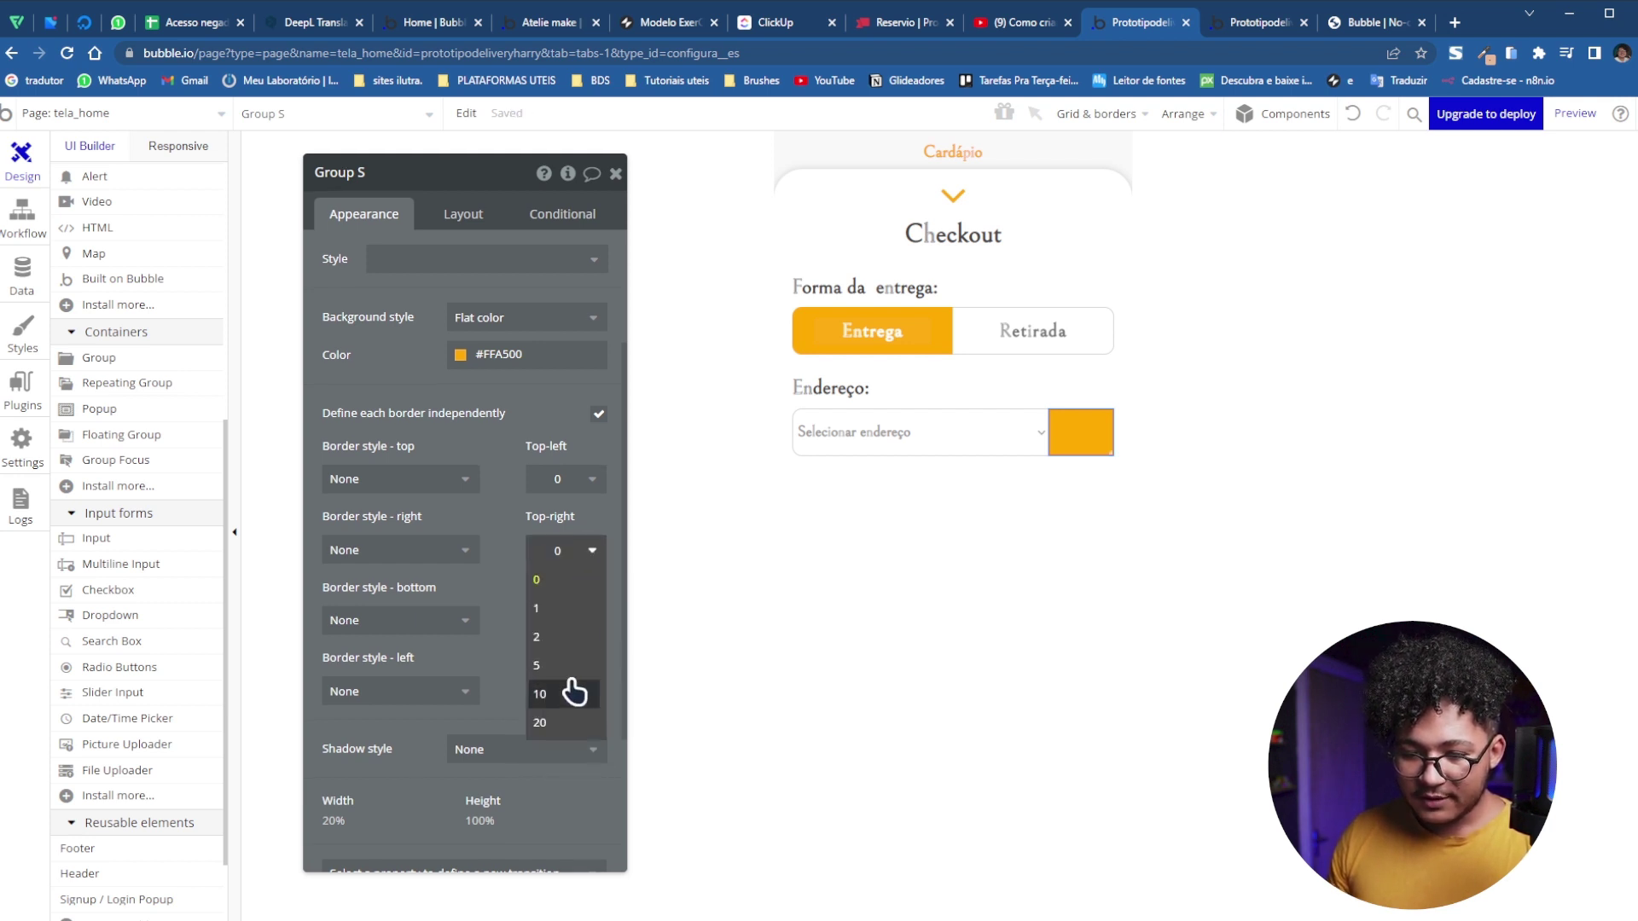
left_click(574, 693)
left_click(1021, 669)
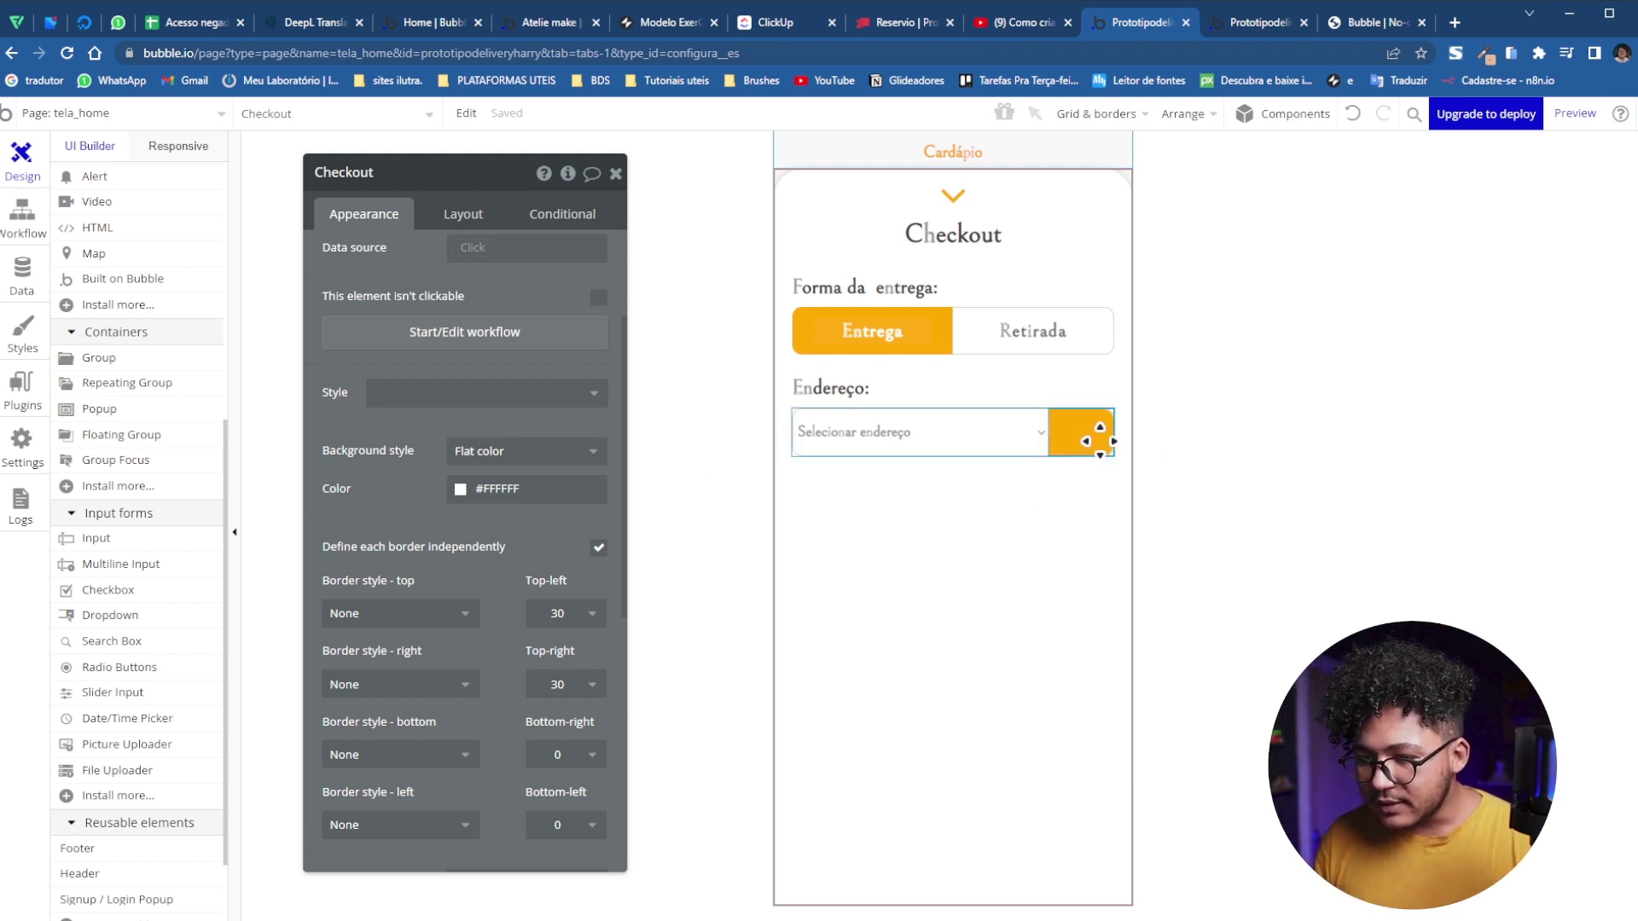
Try widening the orange group to 21%, and restore its width to 20%
left_click(1098, 439)
left_click(483, 226)
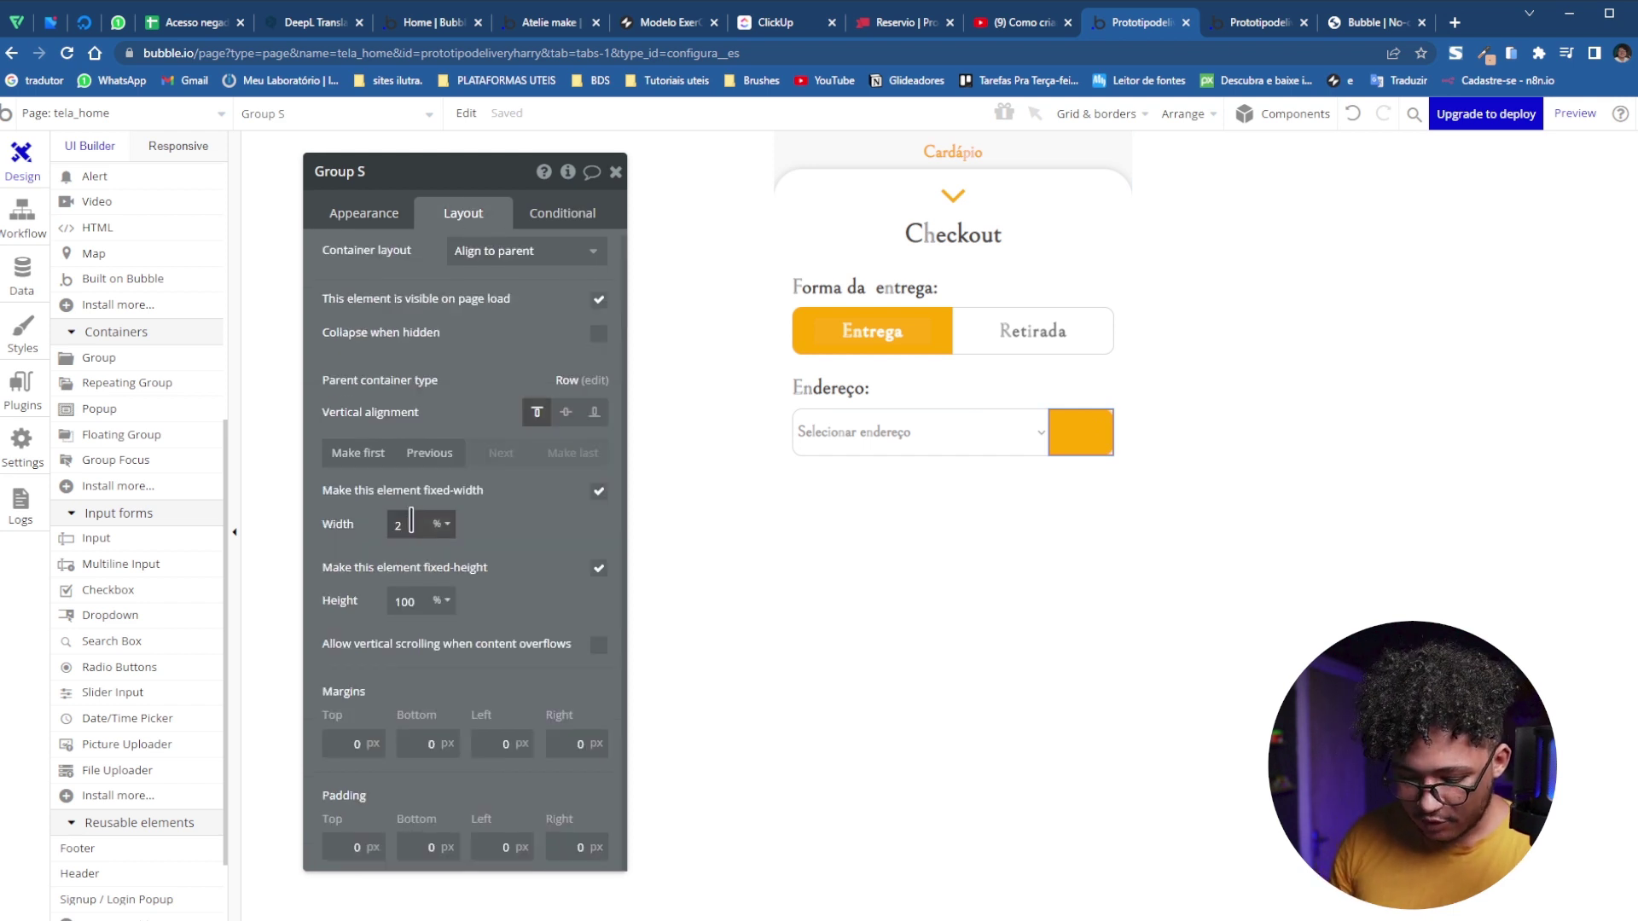
key("Return")
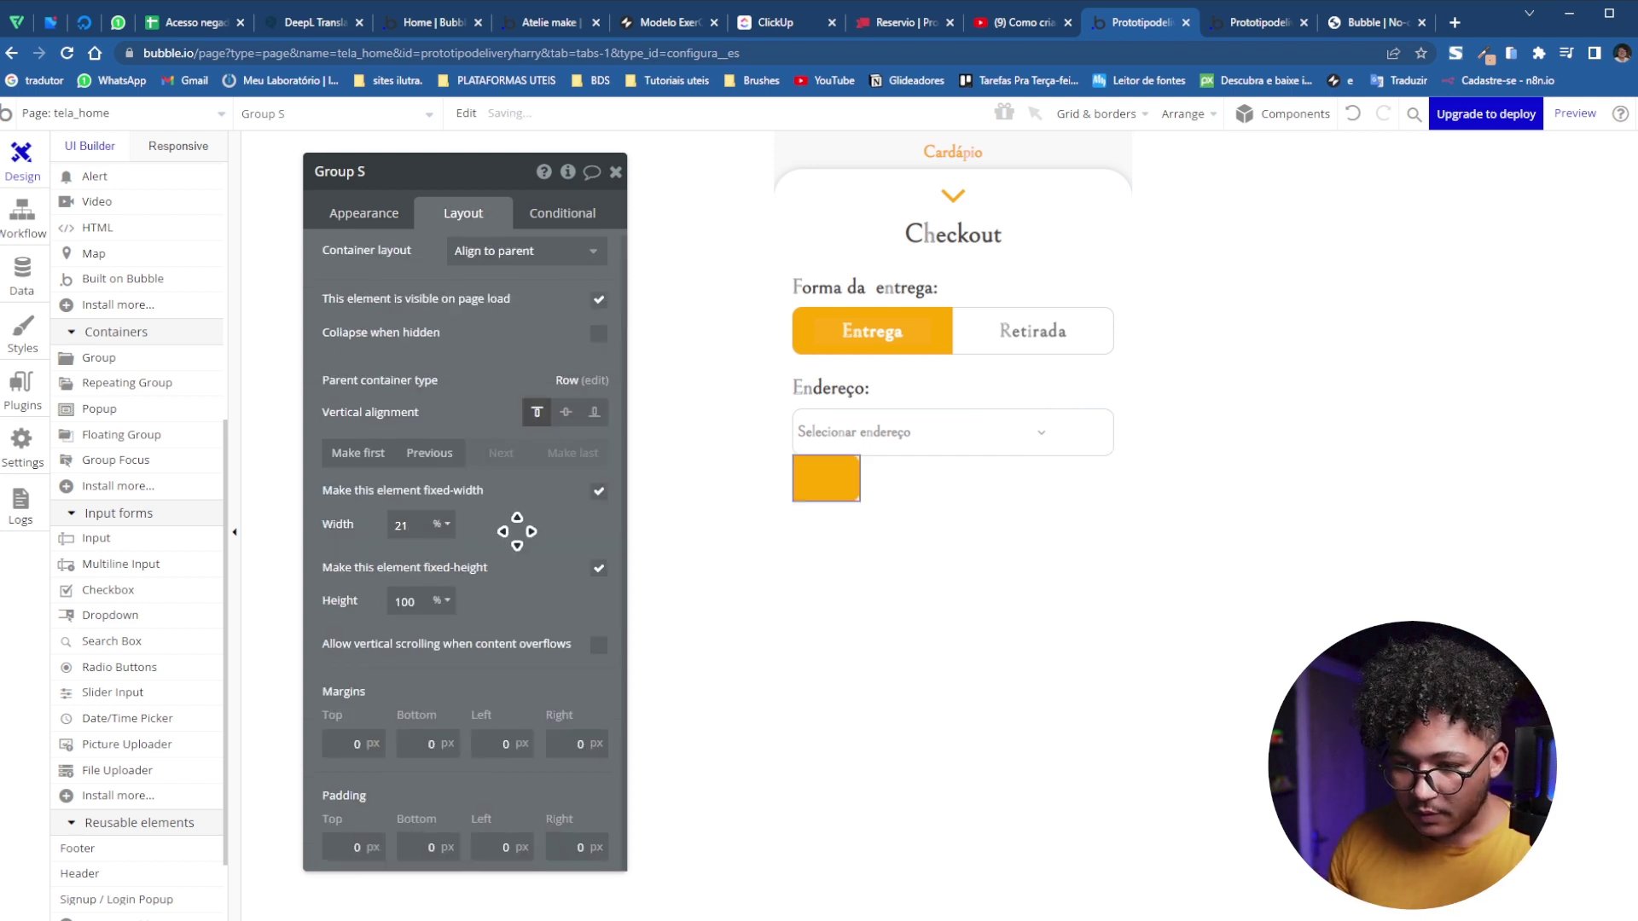
left_click(1099, 424)
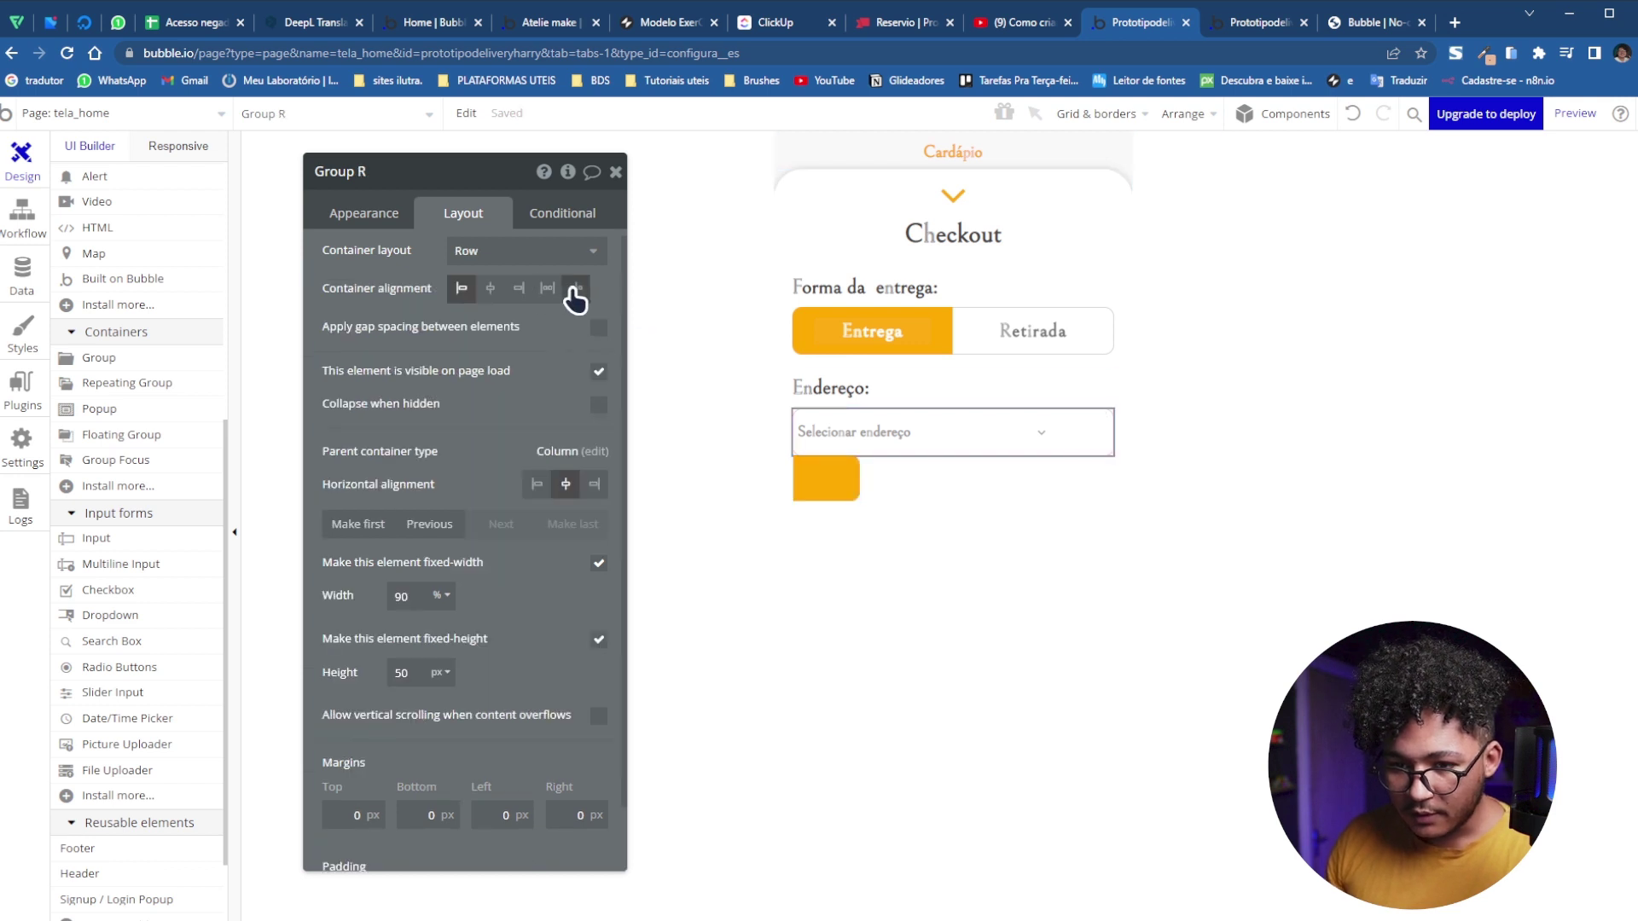
left_click(826, 480)
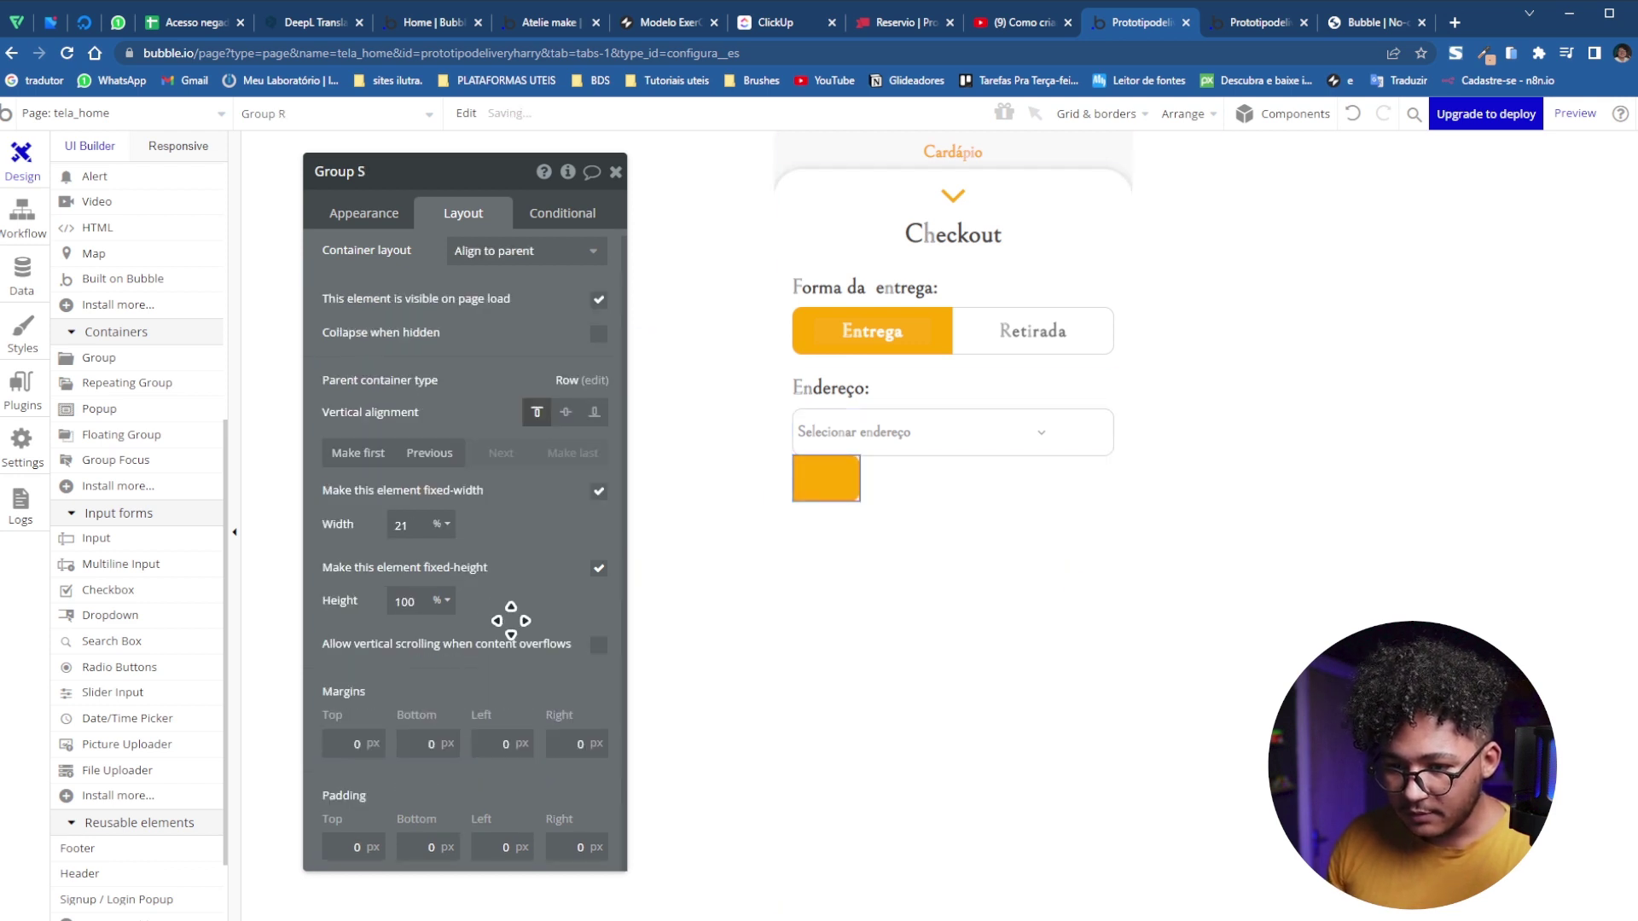
left_click(419, 522)
type("20")
key("Return")
left_click(917, 530)
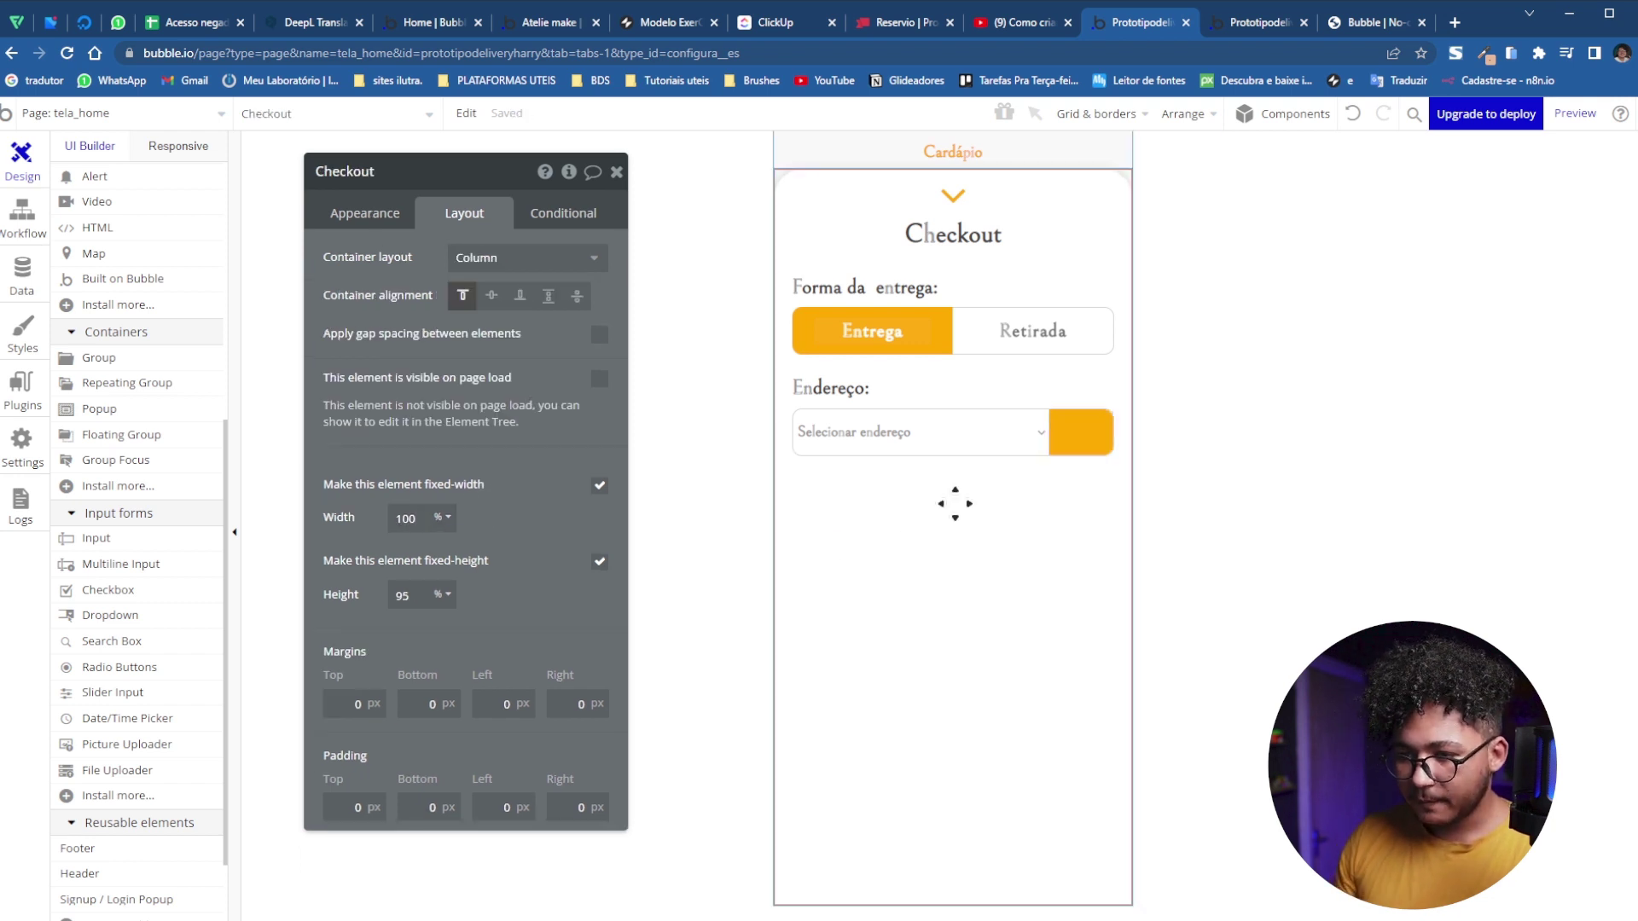
Place a bars icon inside the orange group and center it both ways
scroll(83, 587, "up", 5)
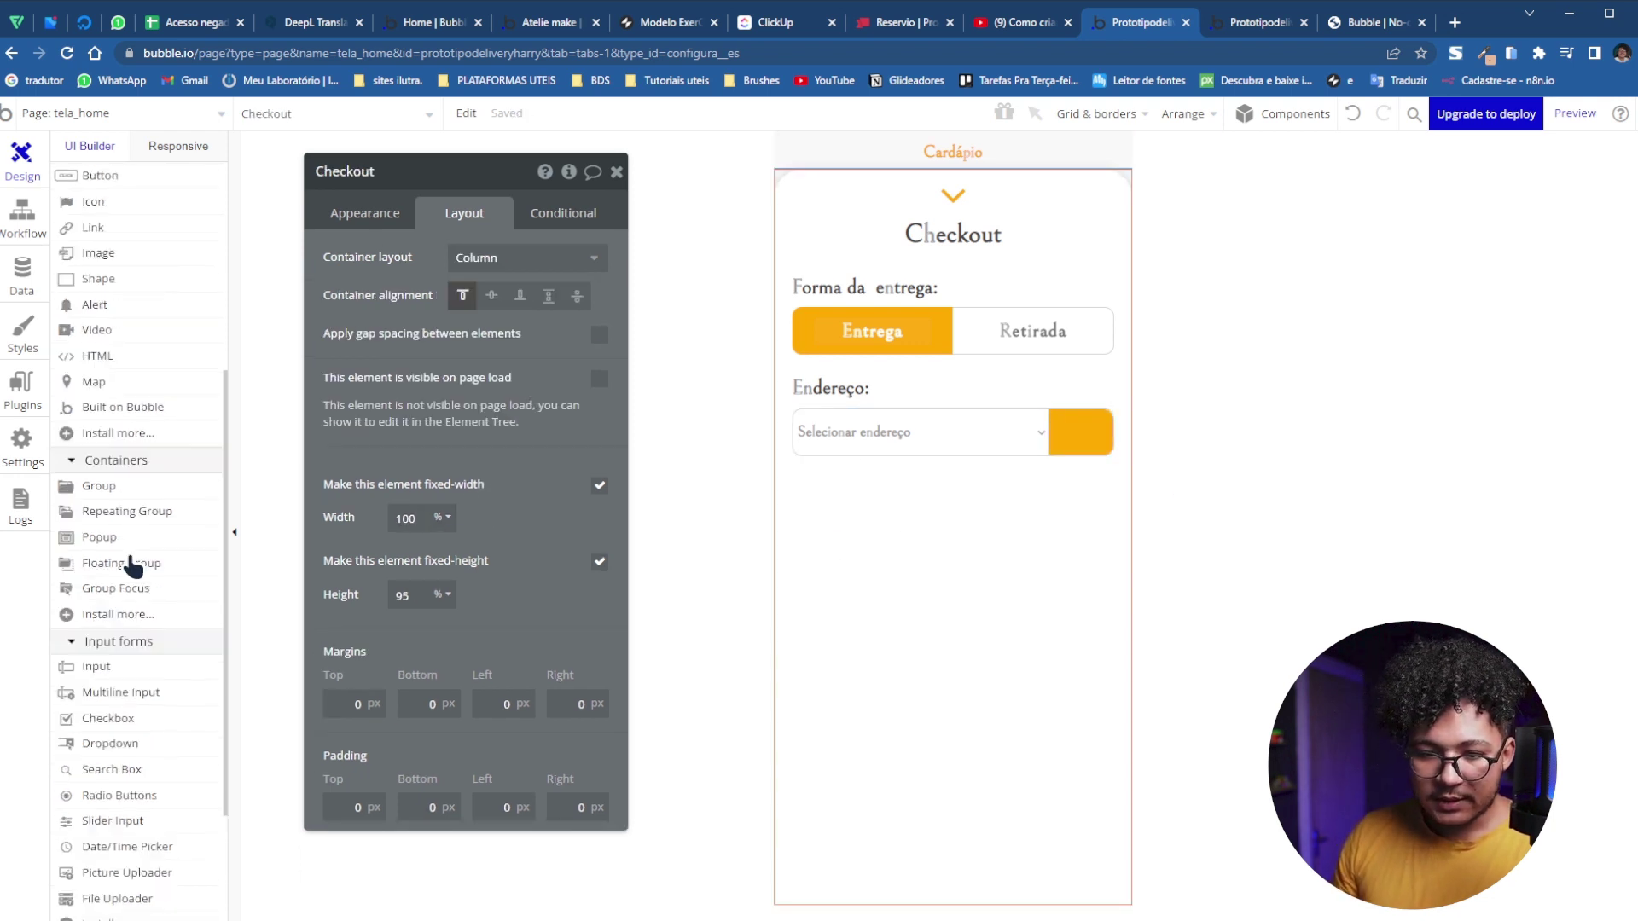
left_click(95, 535)
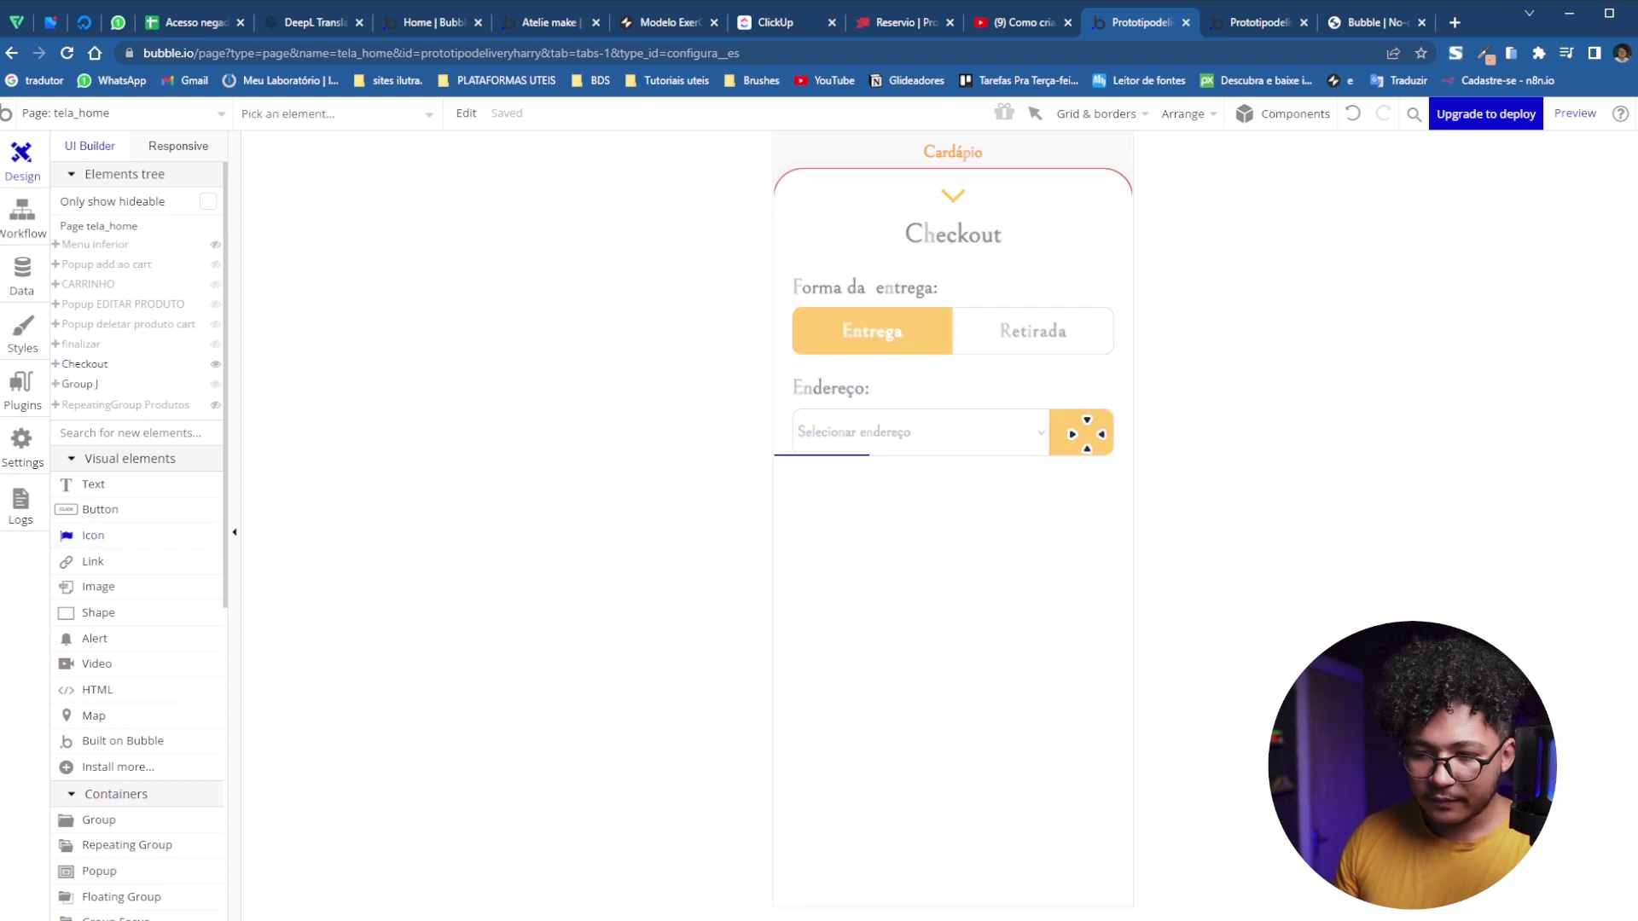
left_click(1106, 474)
left_click(464, 214)
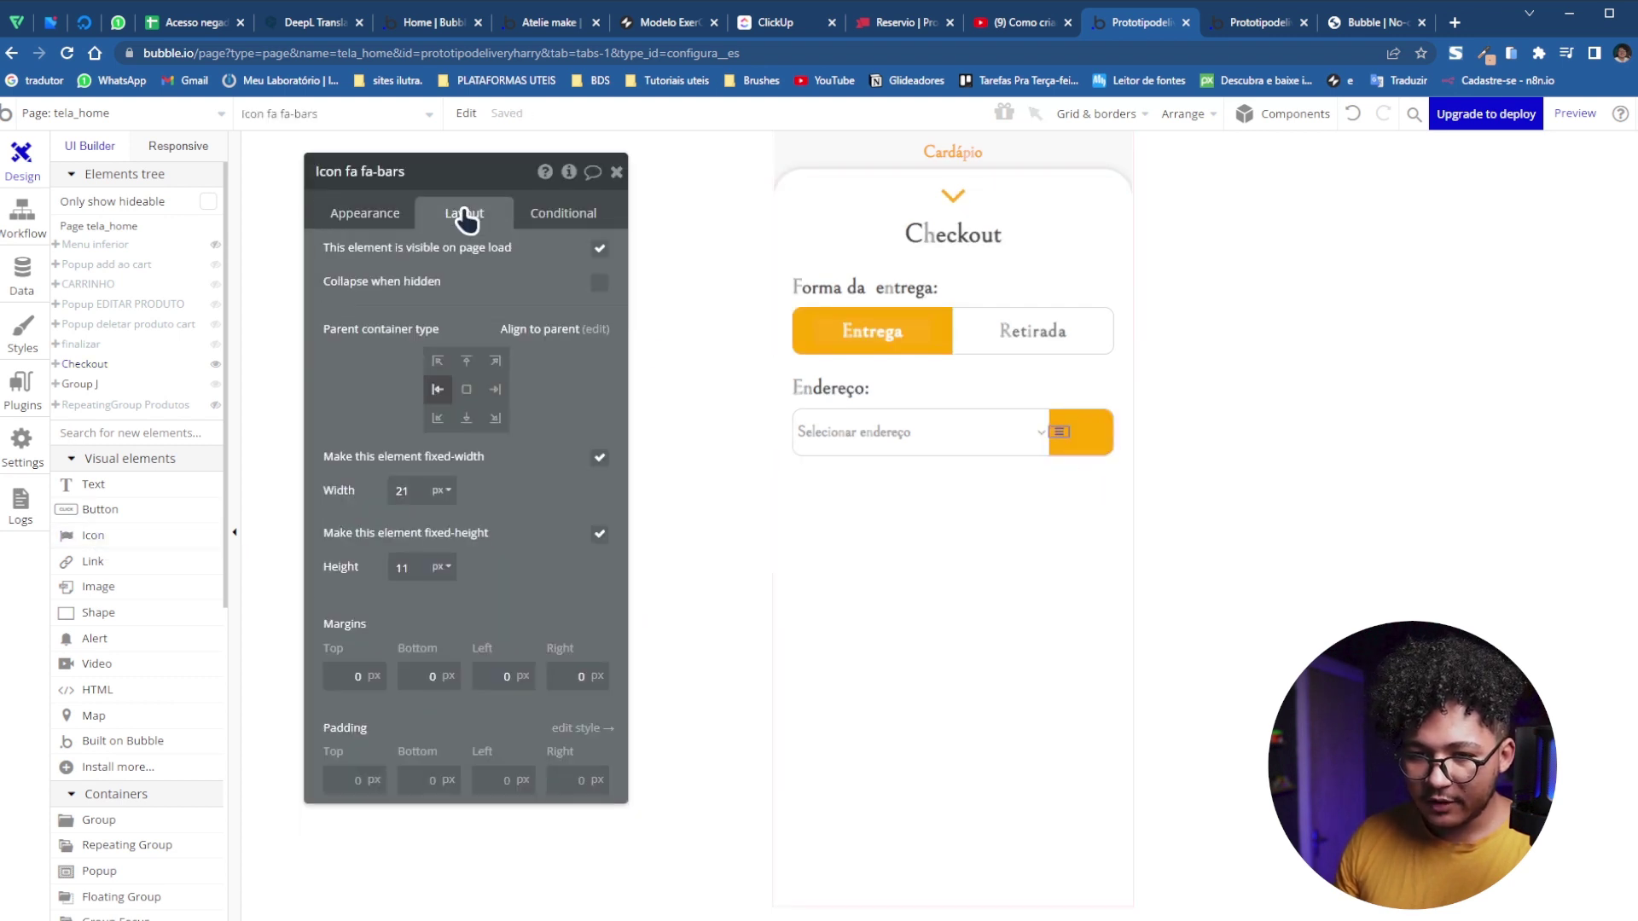
left_click(474, 393)
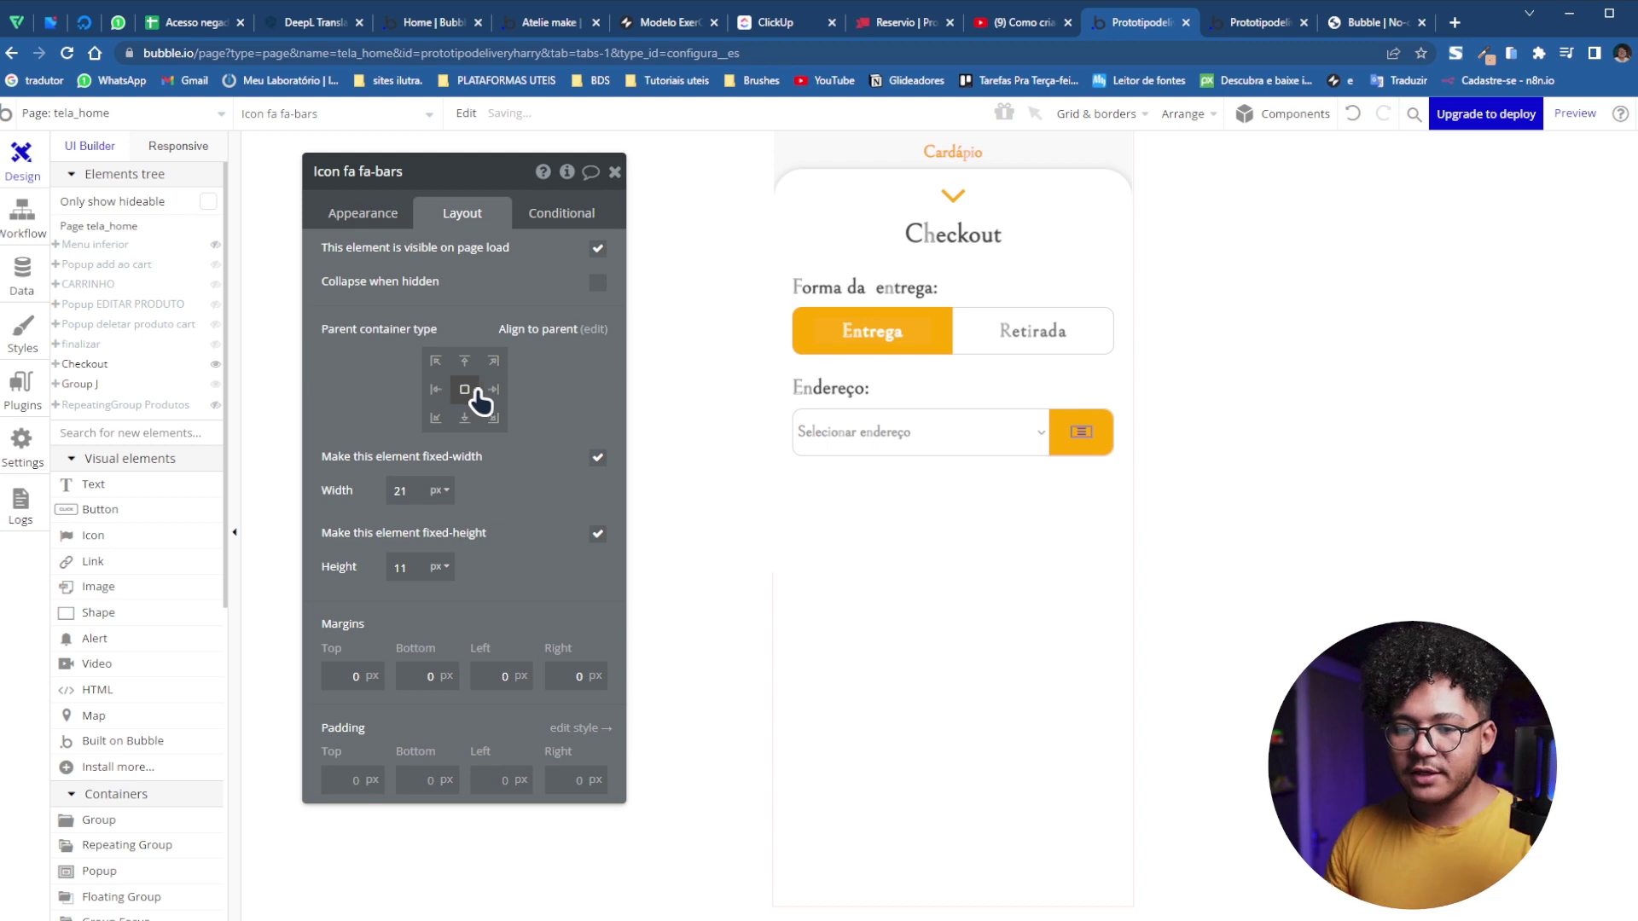
Resize the bars icon, trying 25 by 25 px and settling on a width and height of 20 px
left_click(418, 490)
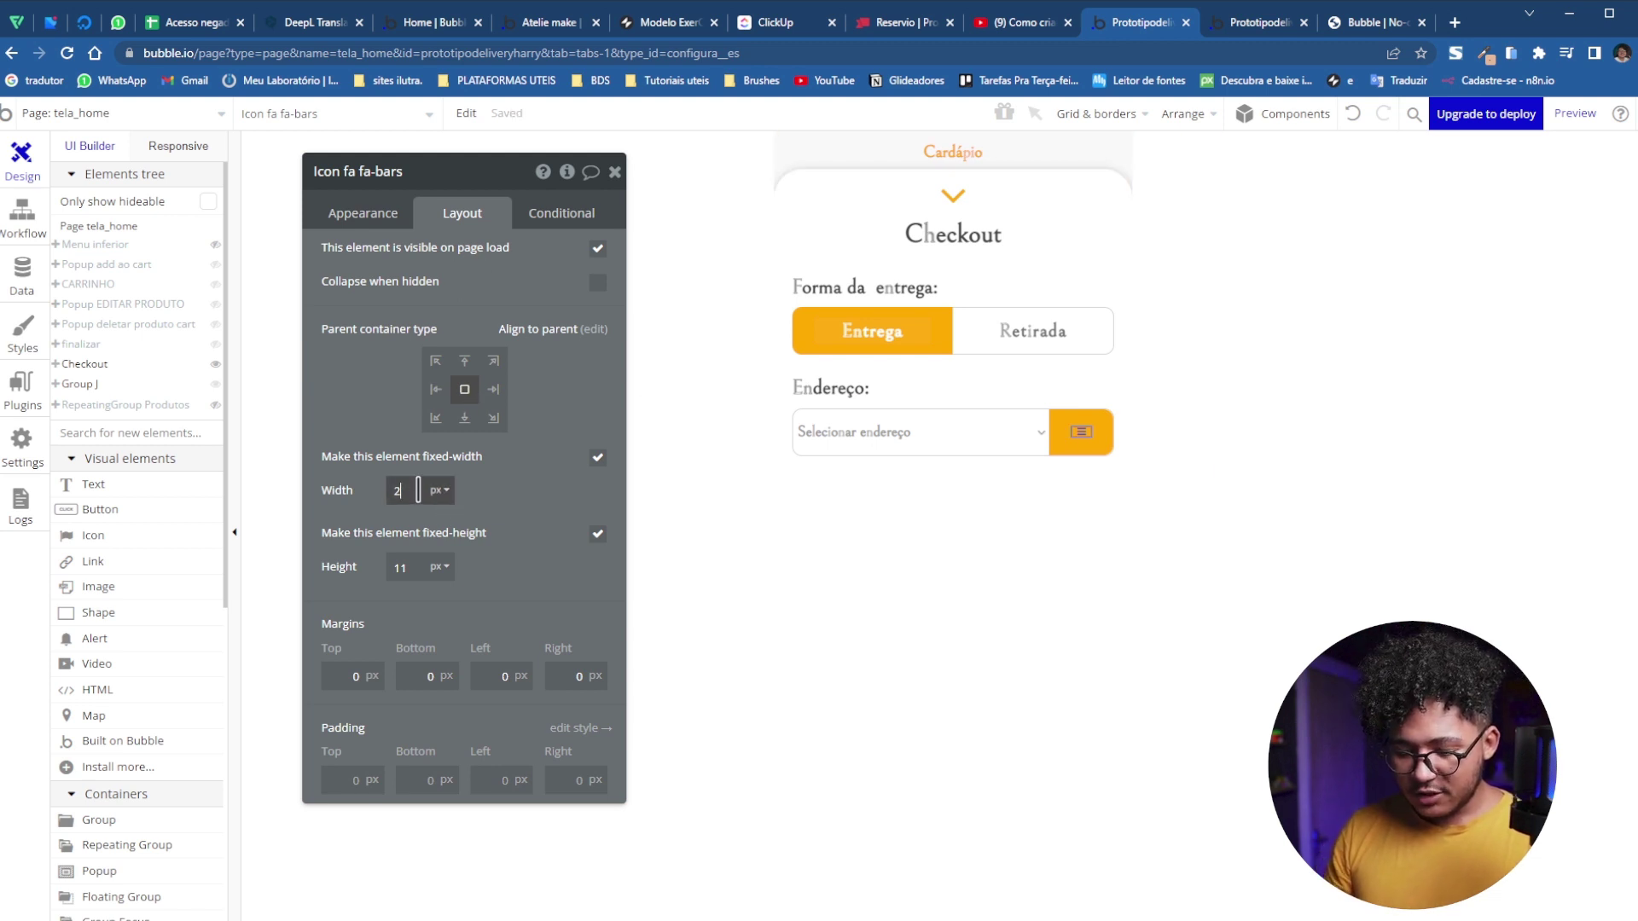
key("Tab")
type("25")
left_click(529, 553)
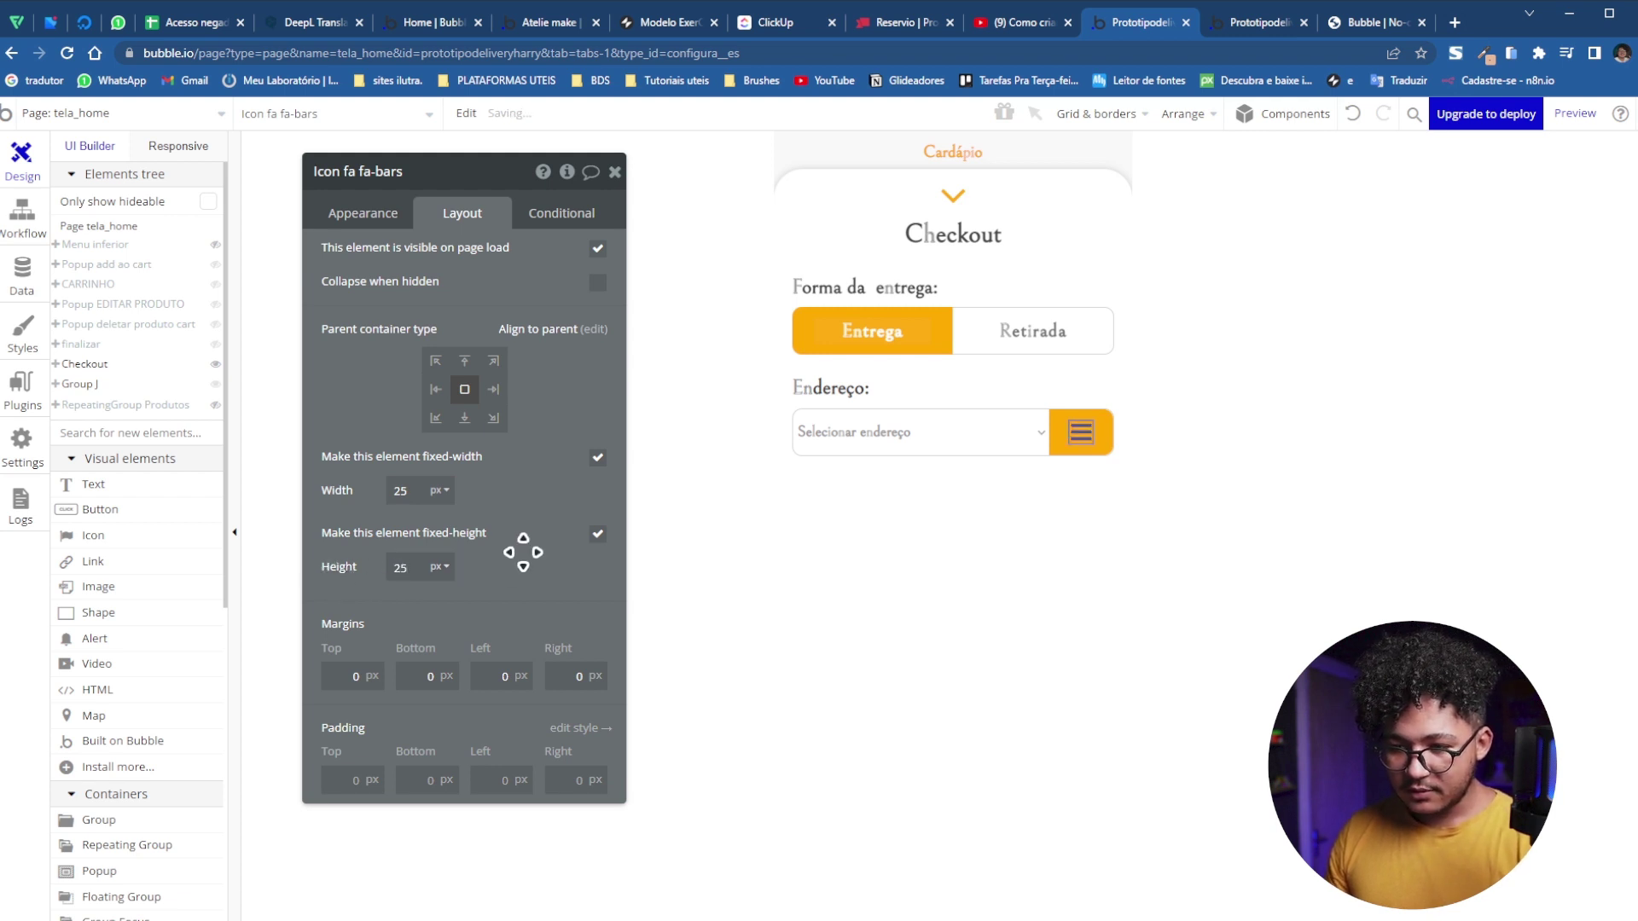
left_click(405, 565)
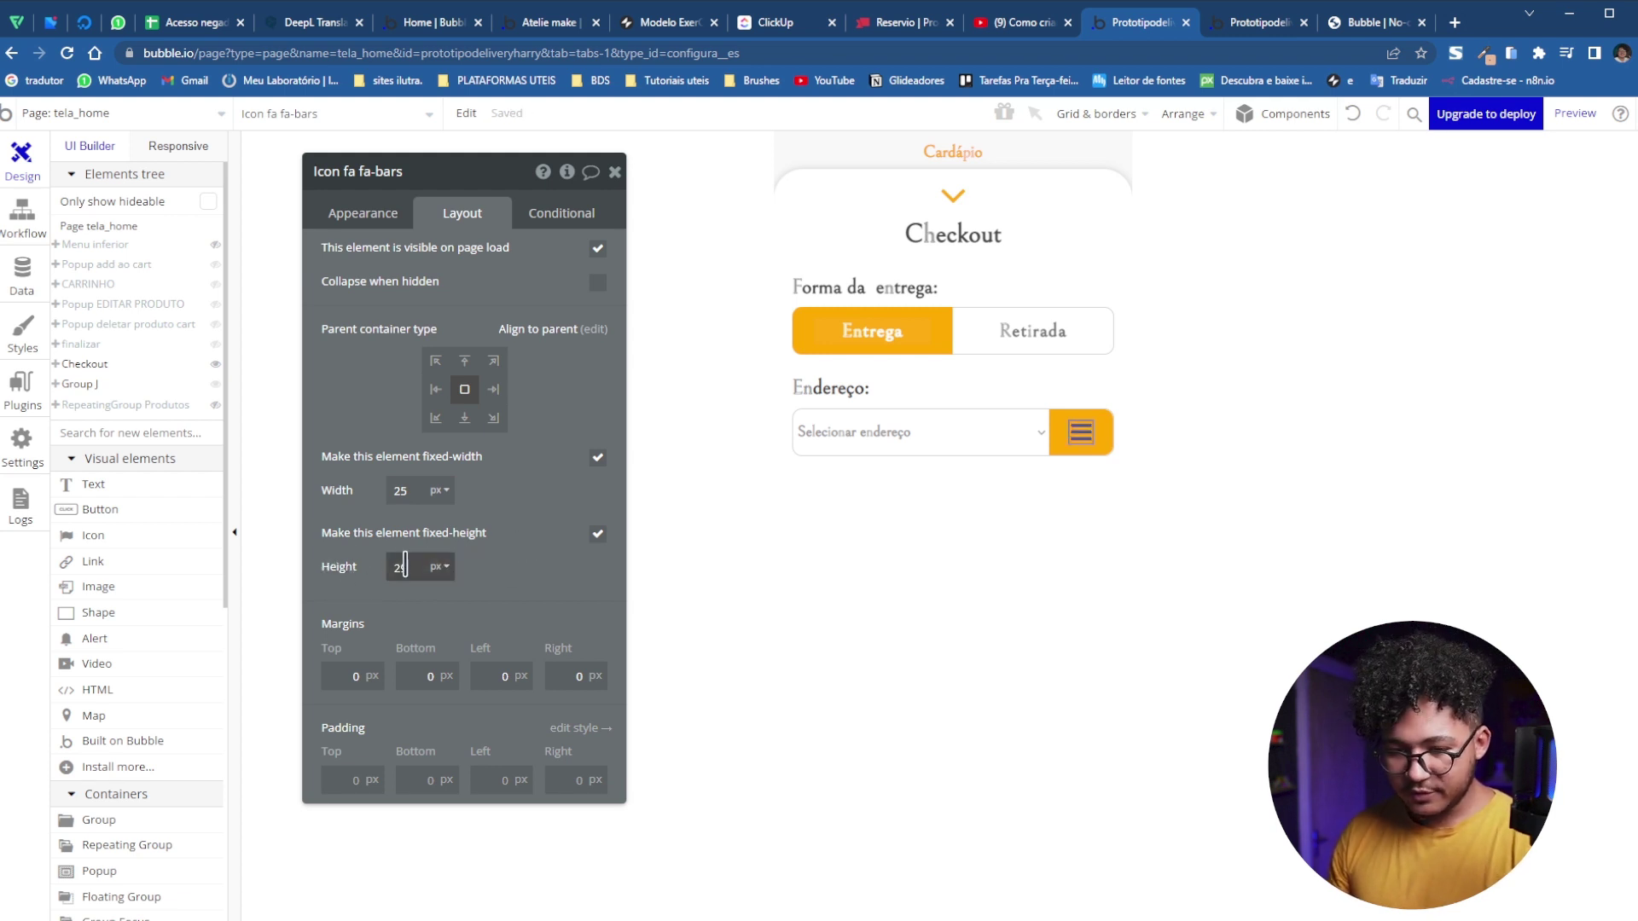
type("0")
left_click(418, 491)
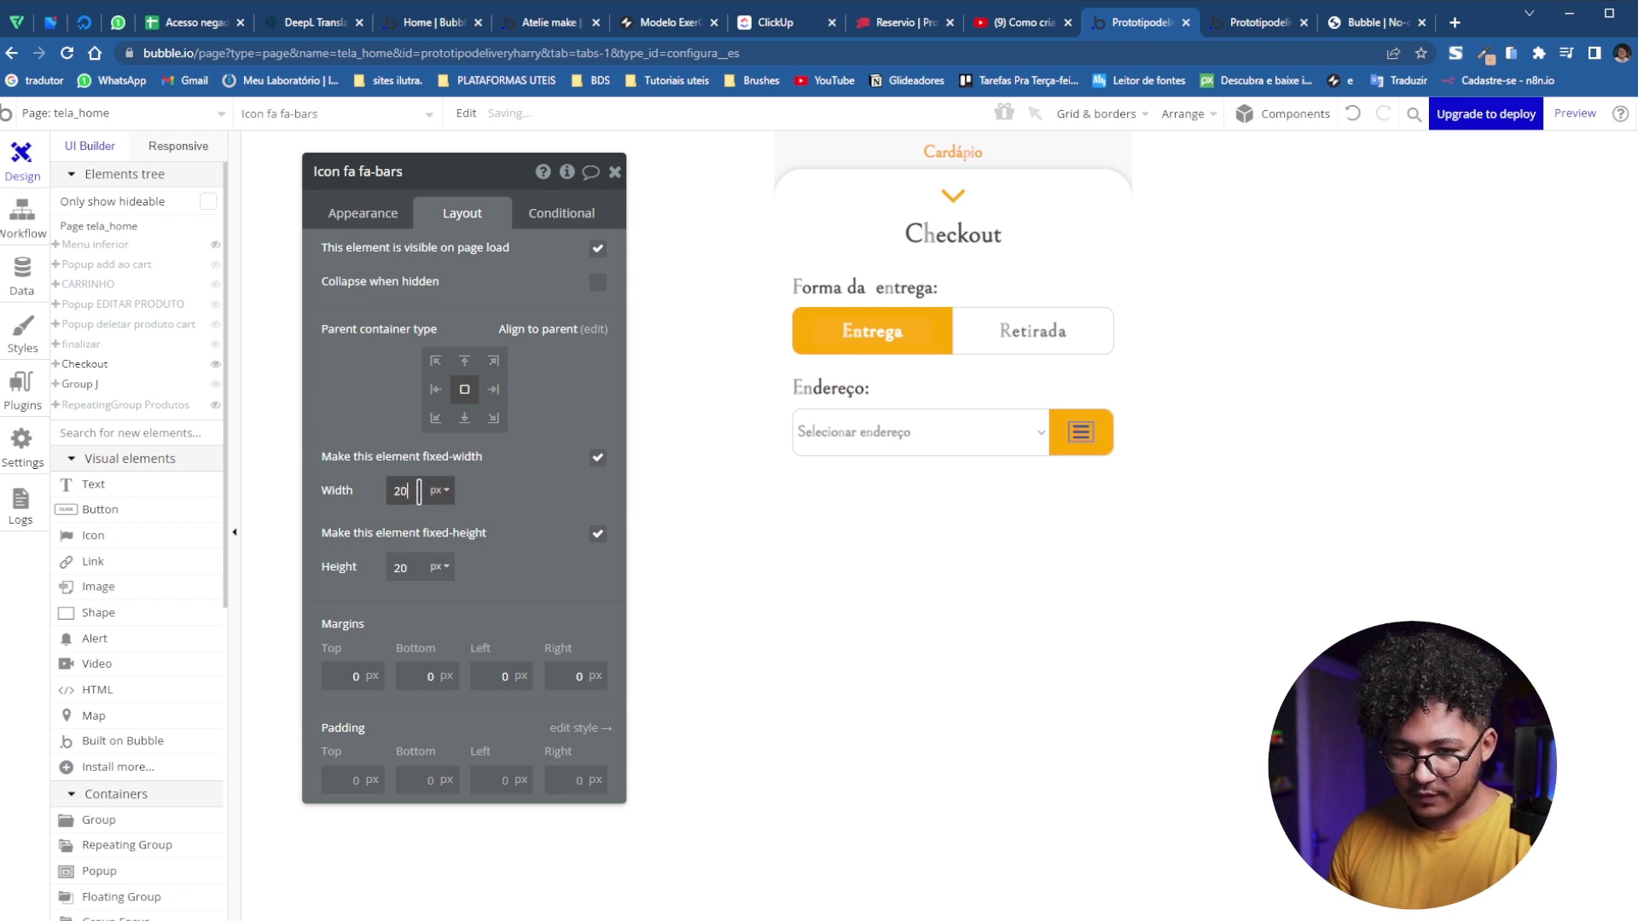
Replace the bars icon in the orange group with the plus icon
left_click(369, 223)
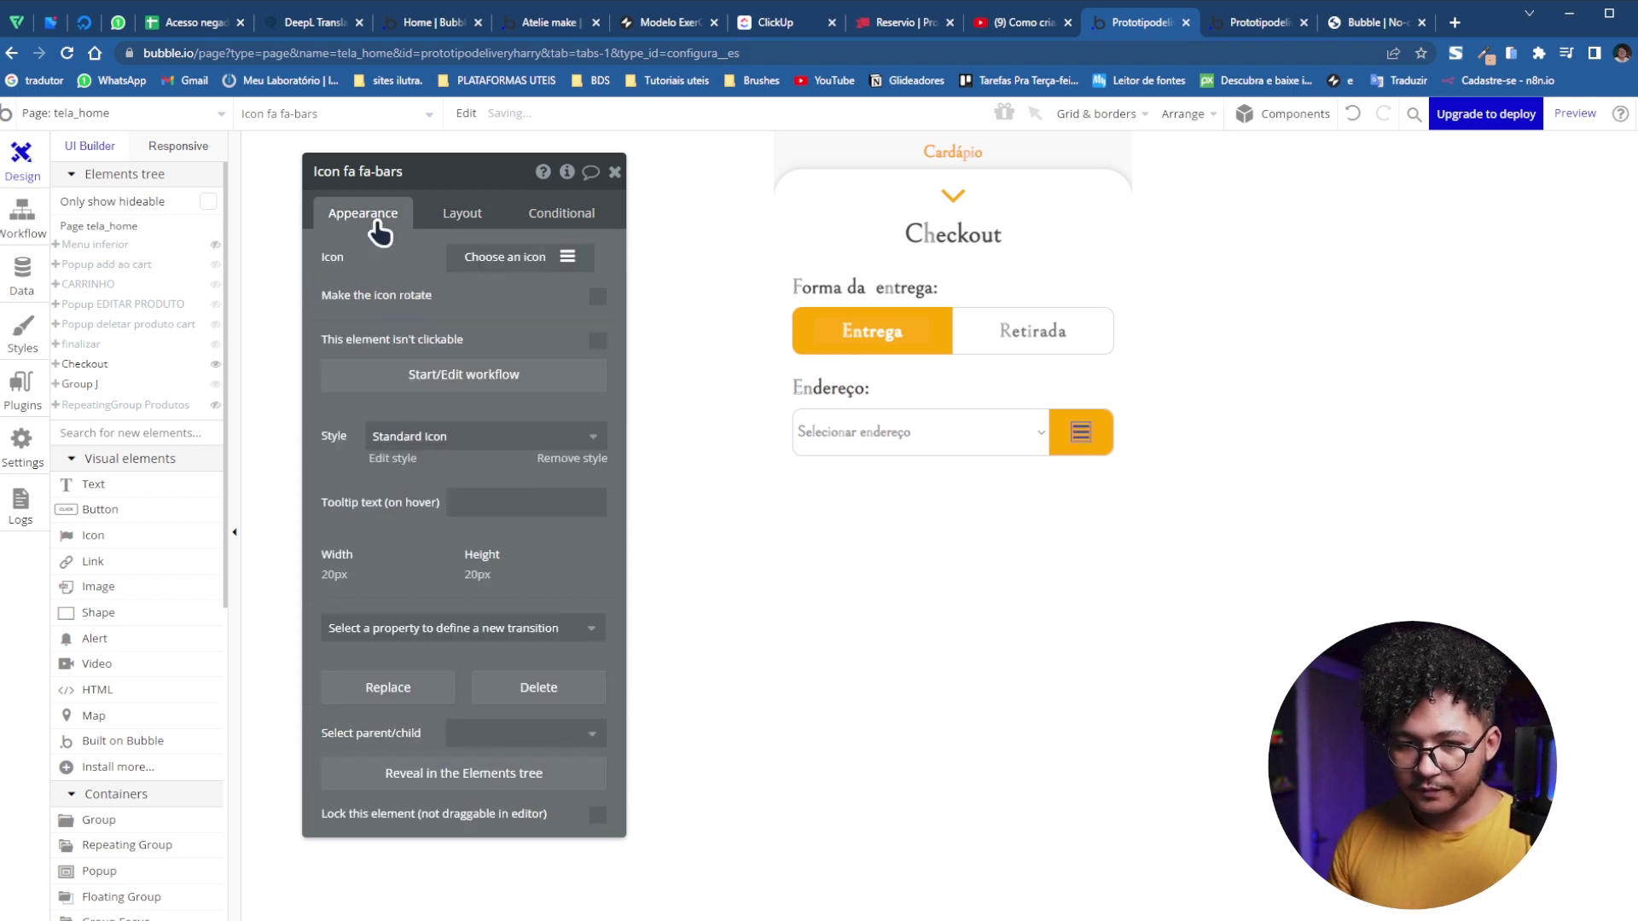
left_click(567, 264)
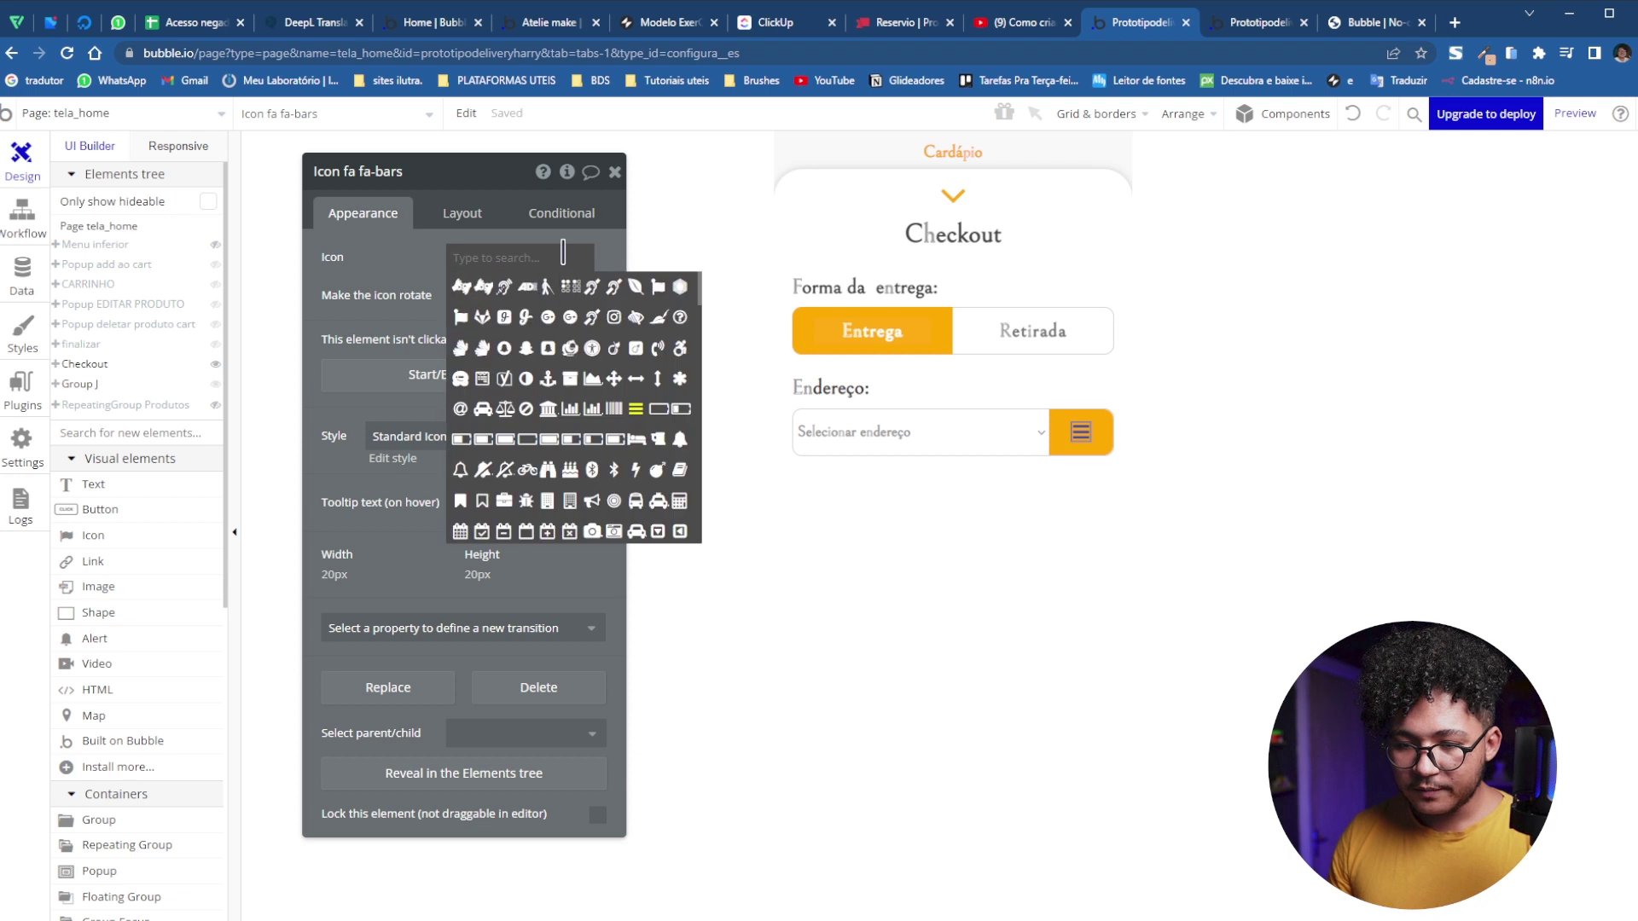
scroll(661, 478, "down", 3)
scroll(662, 477, "down", 5)
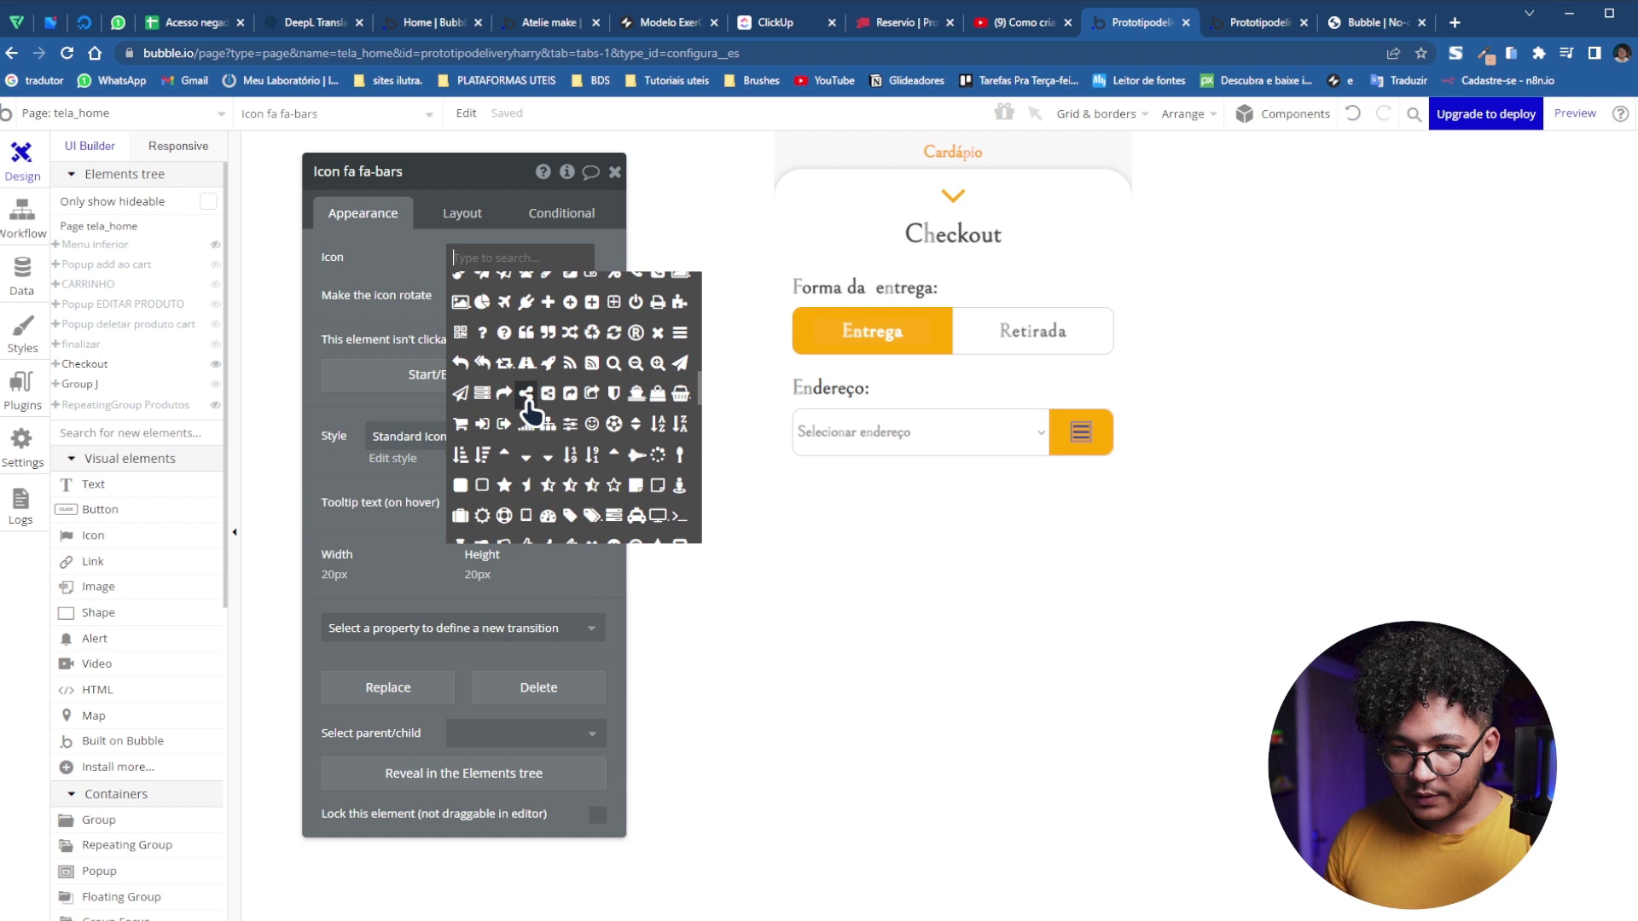
left_click(547, 302)
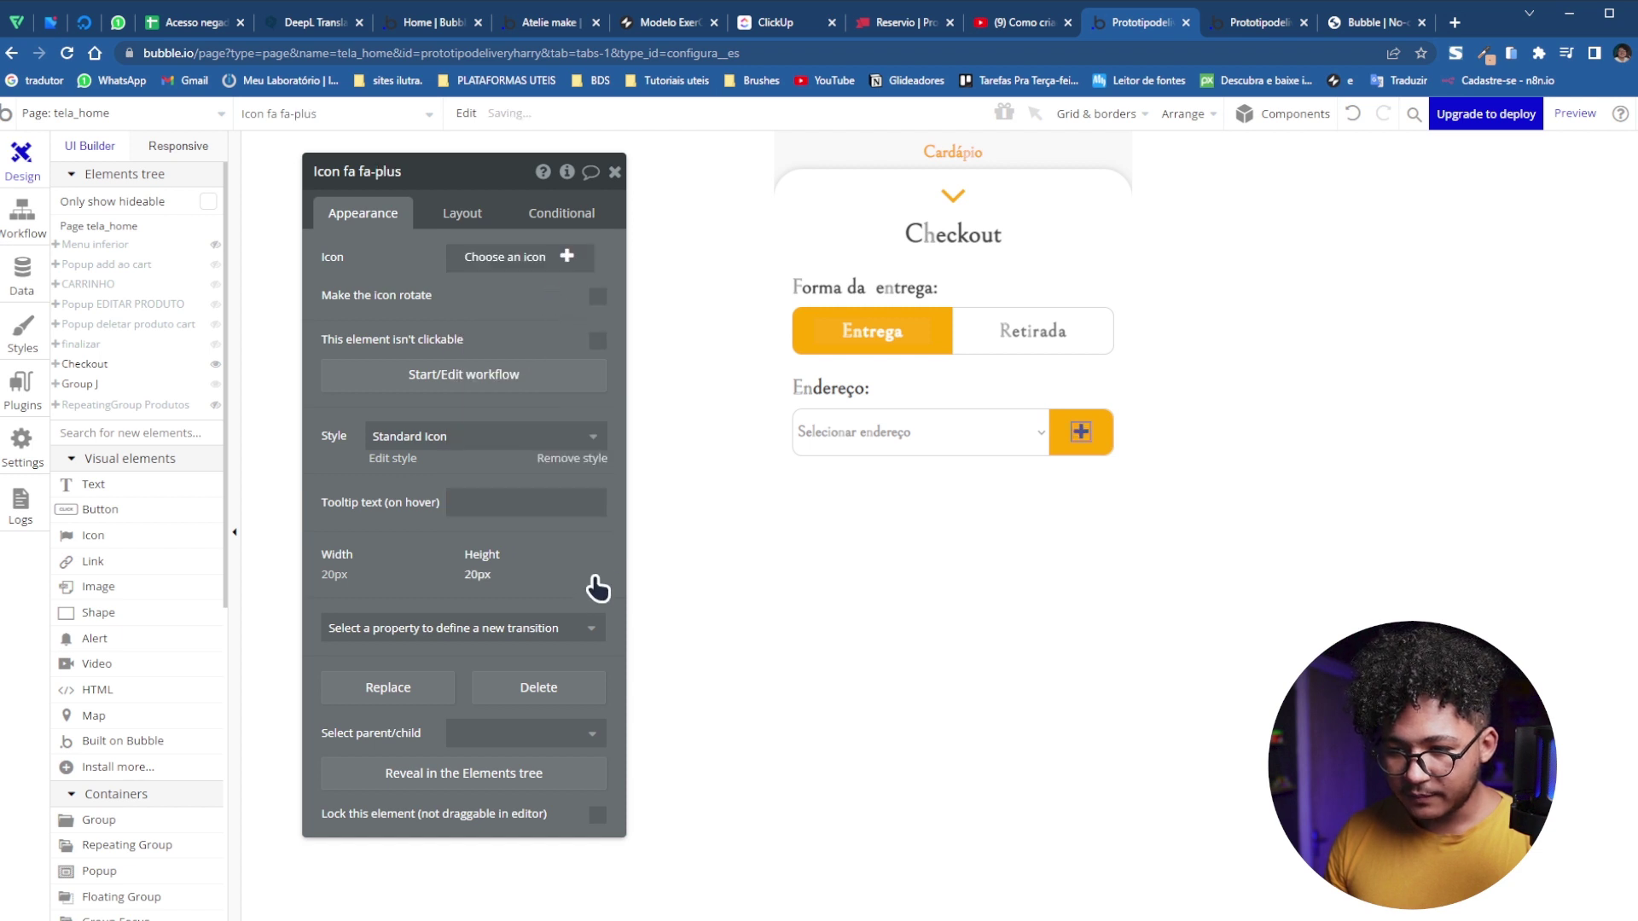
Detach the plus icon from its Standard Icon style and set its color to white (#FFFFFF)
left_click(592, 461)
left_click(472, 297)
left_click_drag(475, 354, 359, 278)
left_click(358, 278)
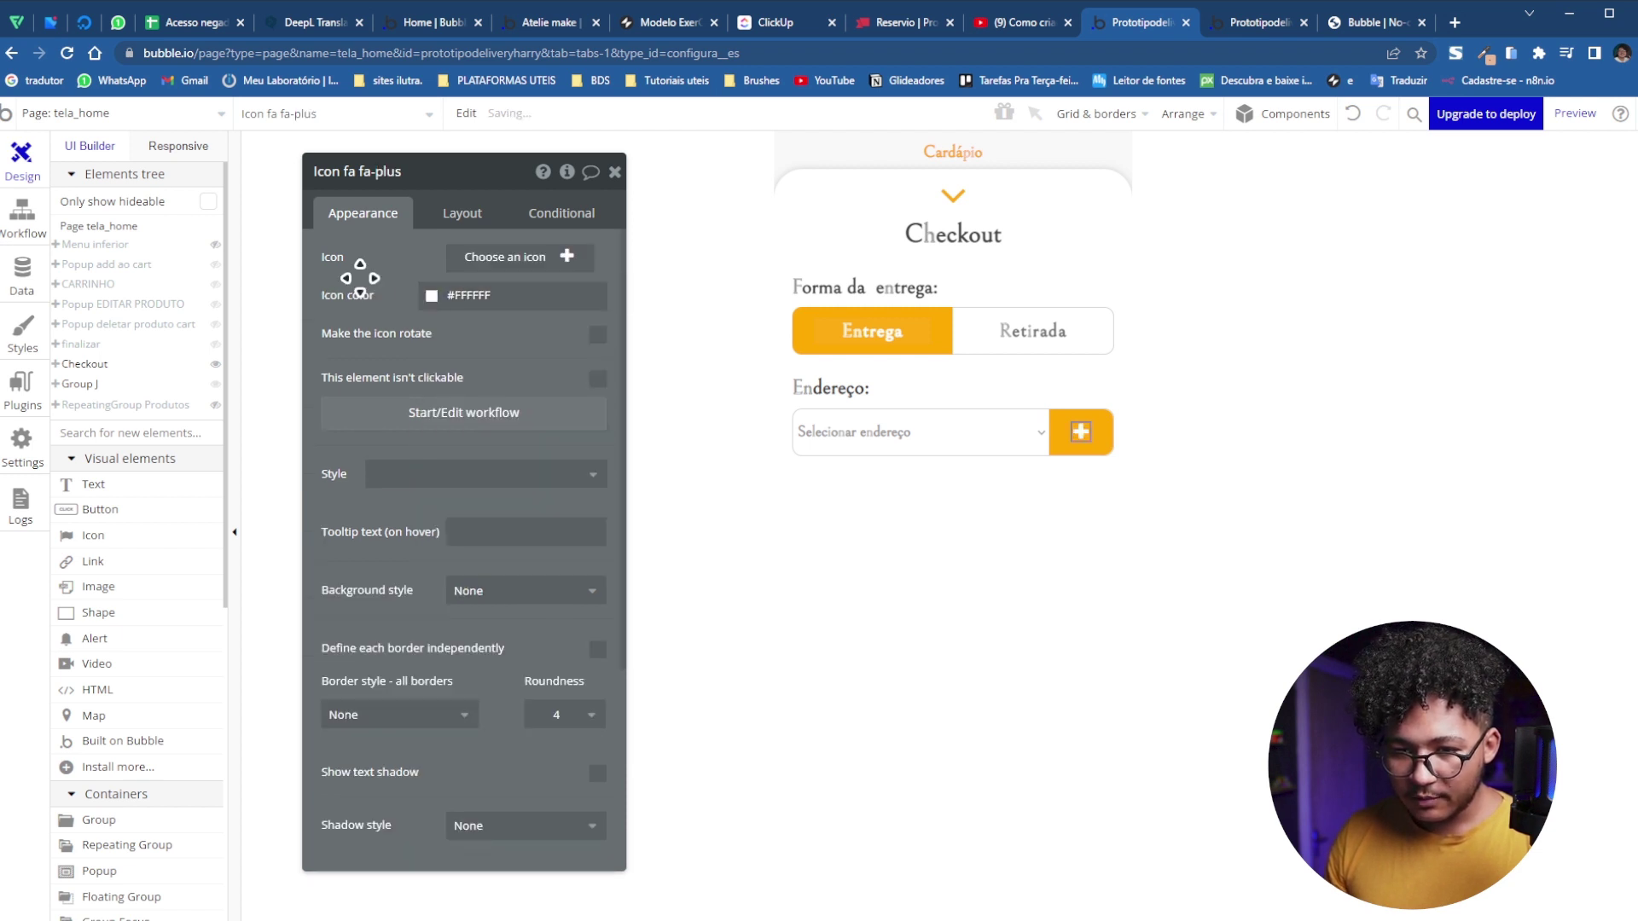
left_click(1041, 552)
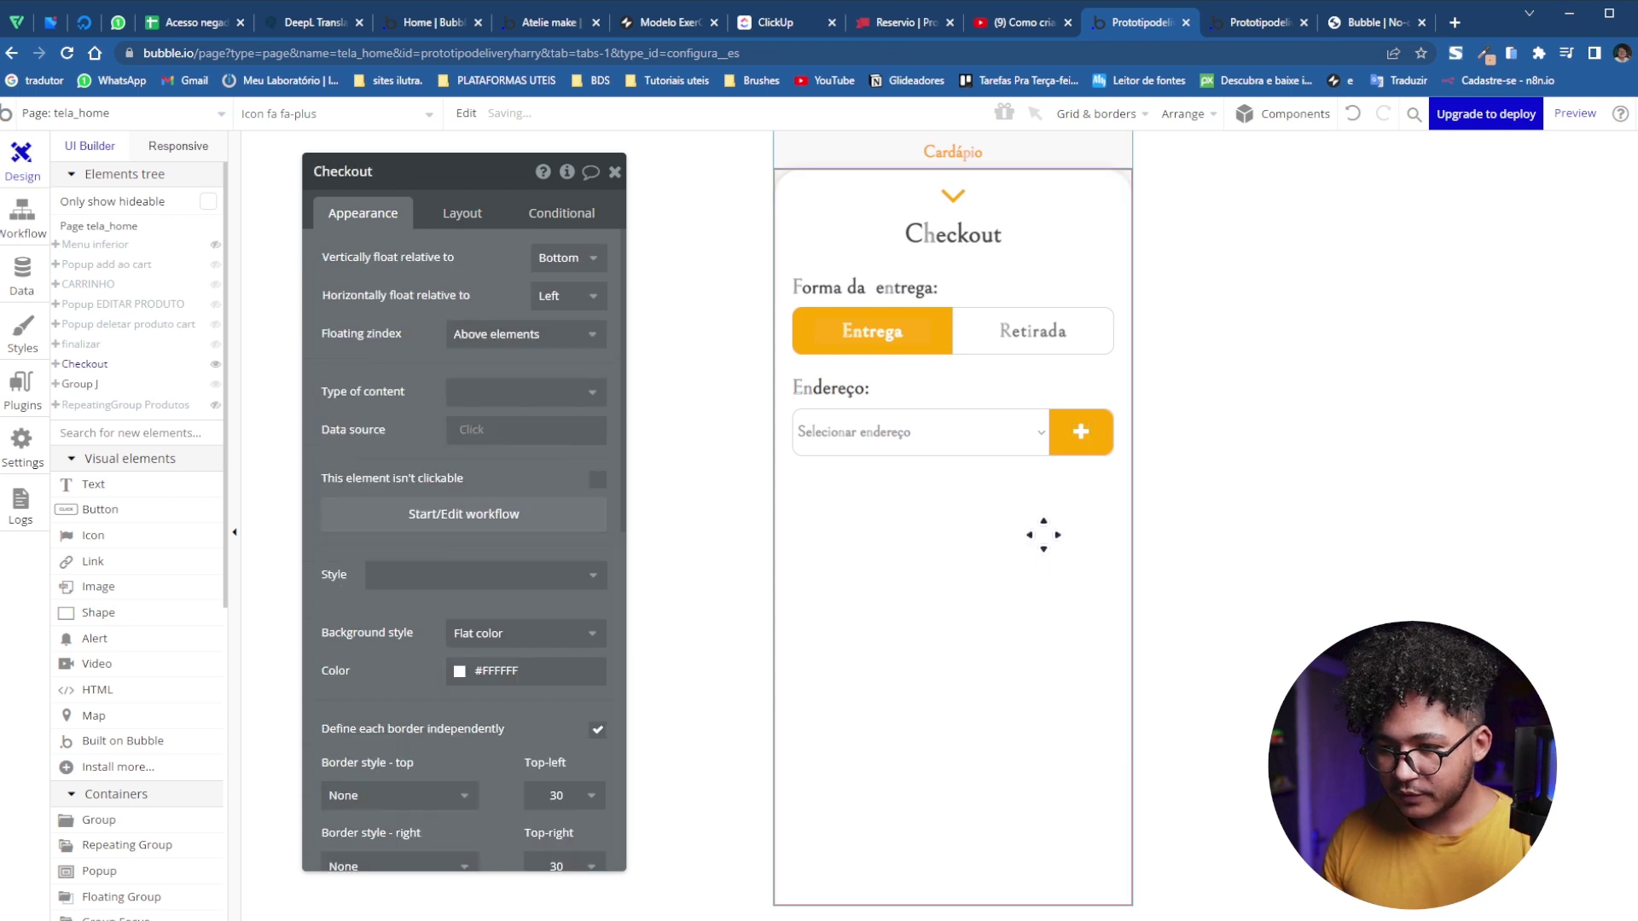
Set the width of the orange group around the plus icon to 15%
left_click(1044, 435)
left_click(1066, 436)
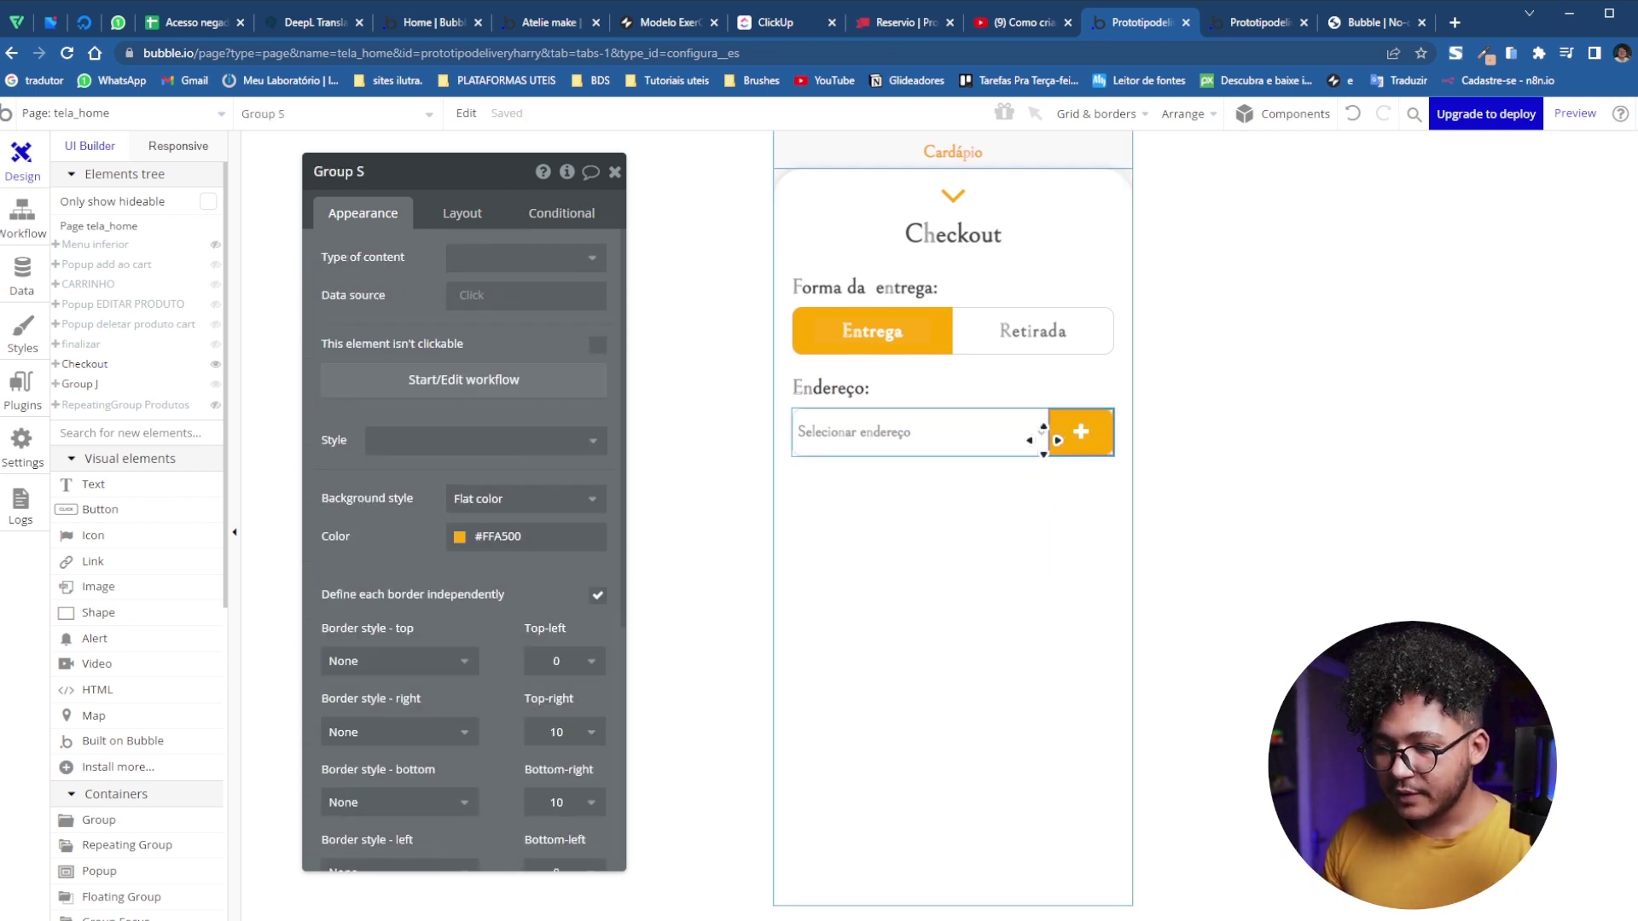
left_click(456, 213)
left_click_drag(402, 535, 378, 537)
type("15")
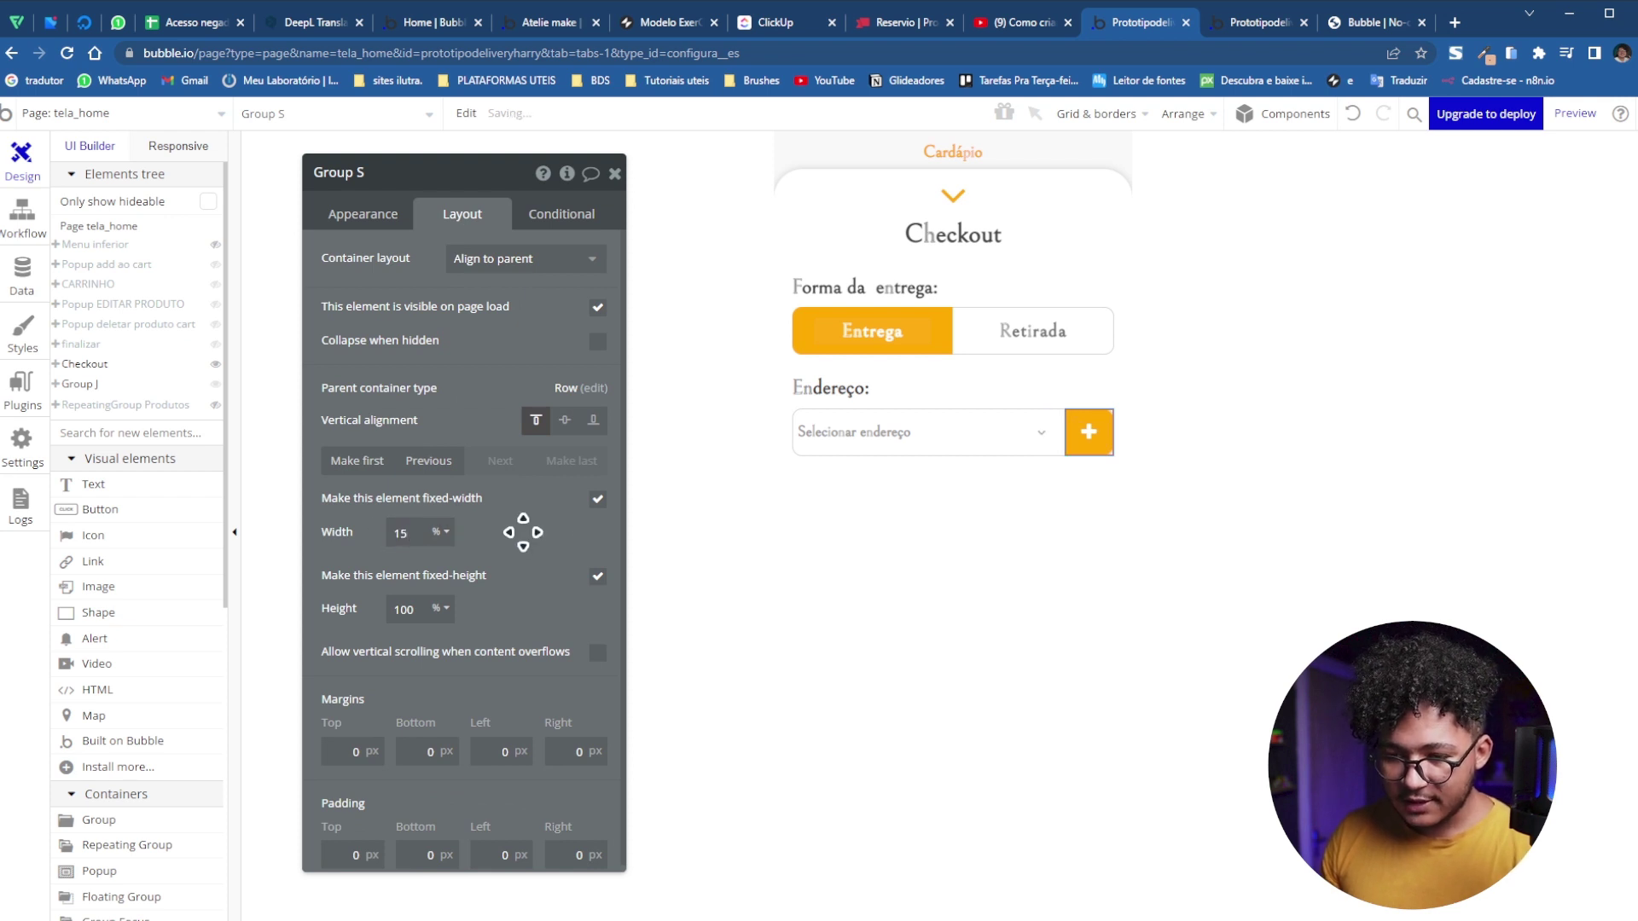
Set the width of the Selecionar endereço dropdown to 85%
left_click(1021, 446)
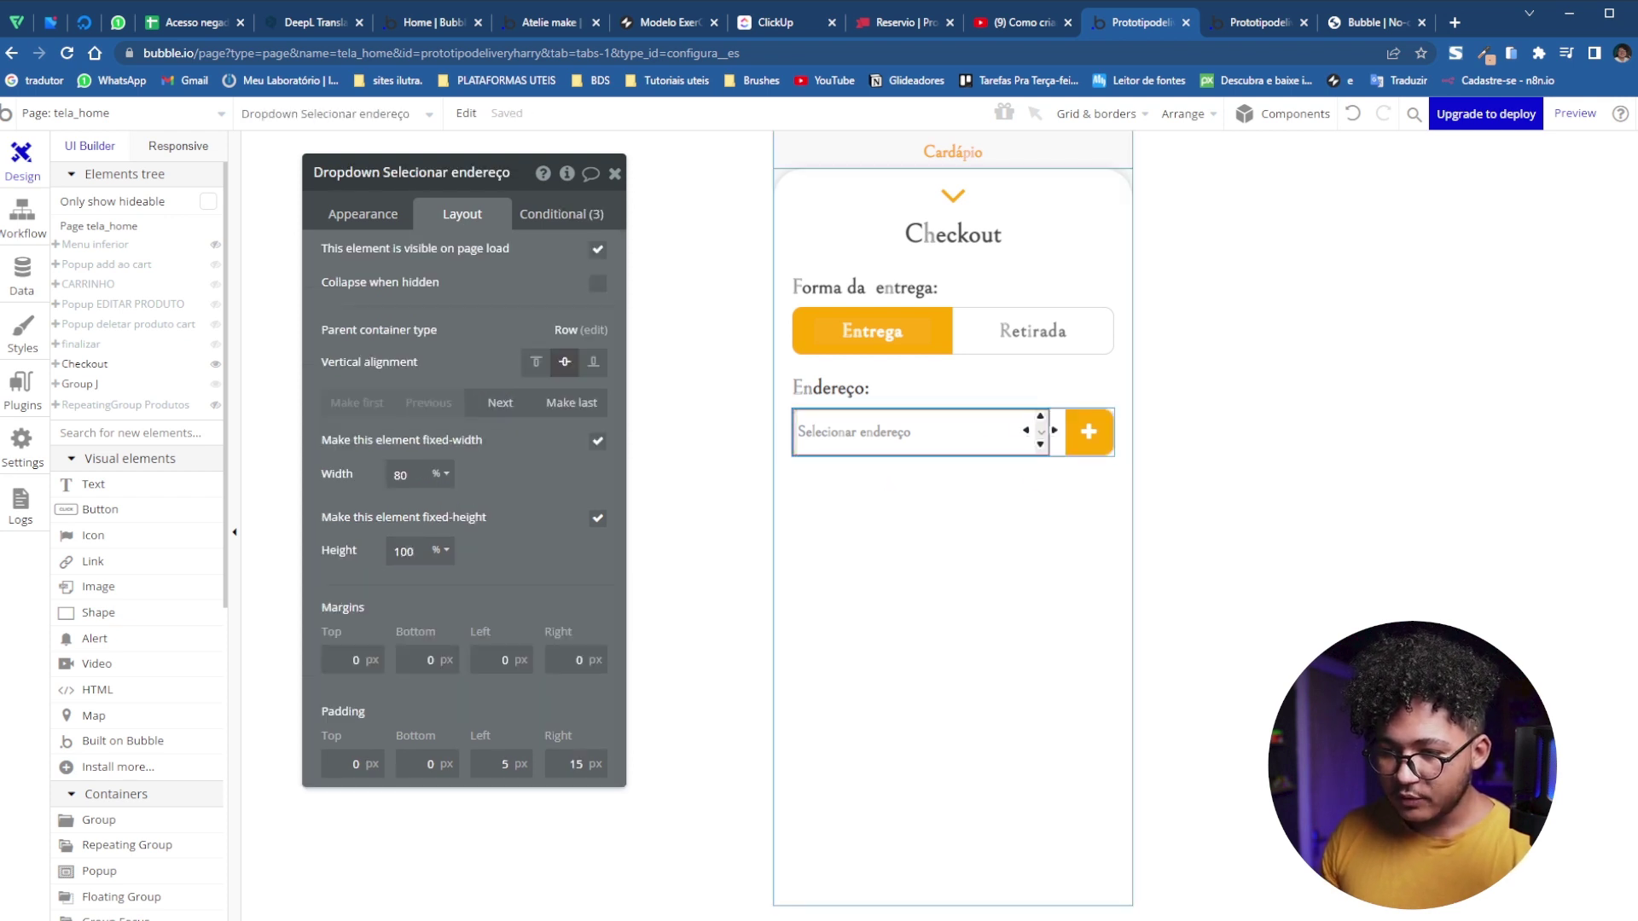
key("BackSpace")
type("5")
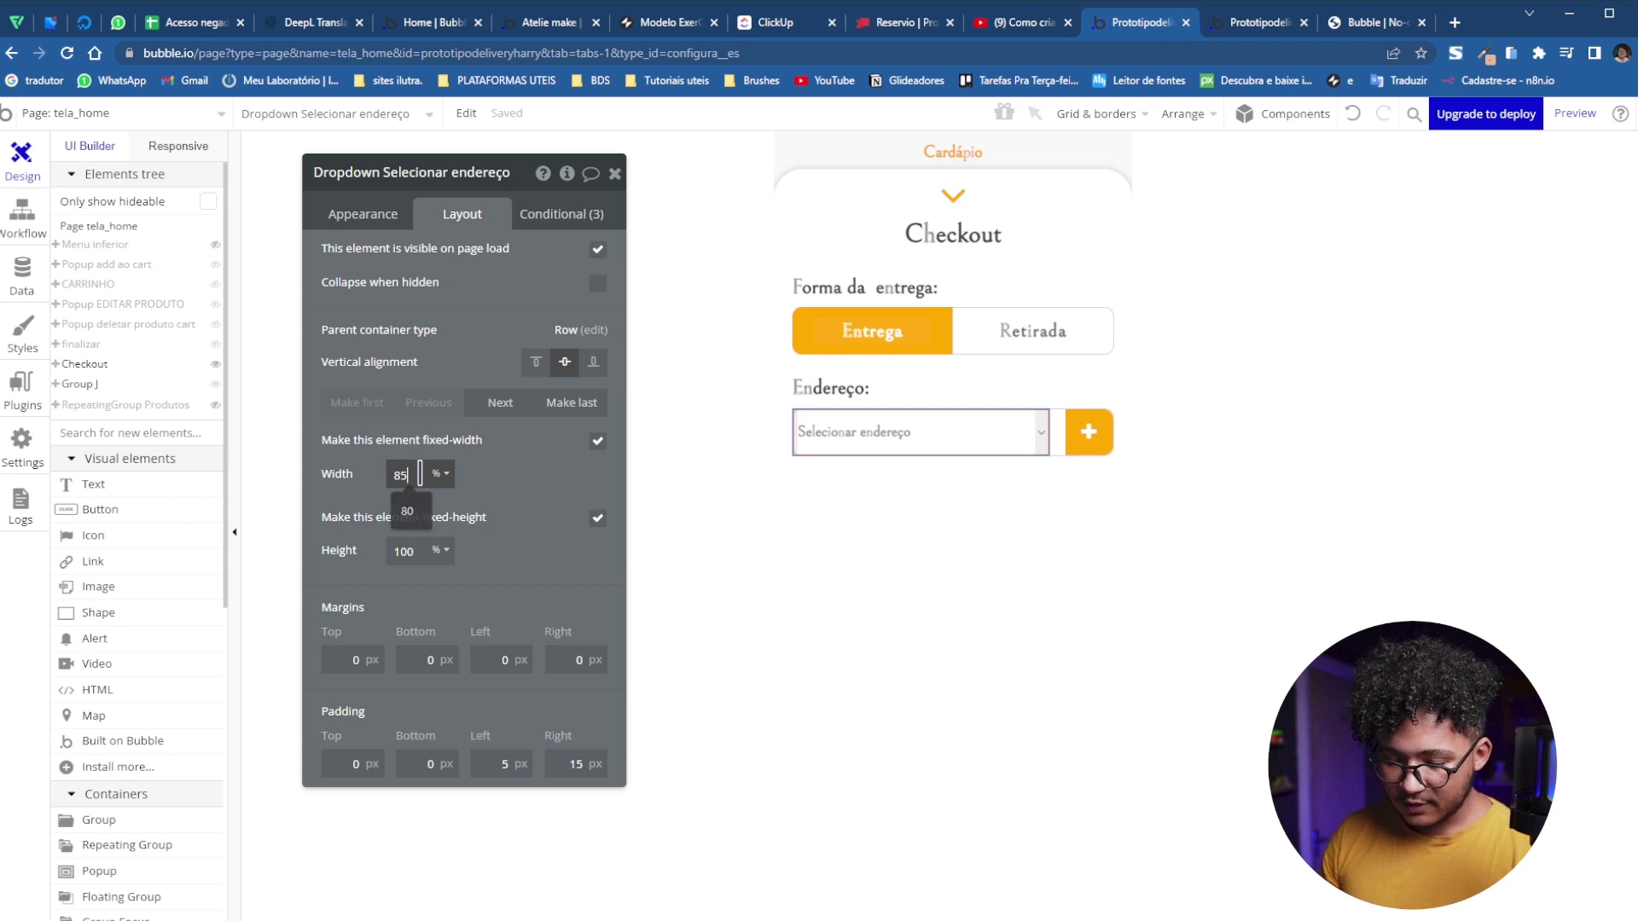
left_click(931, 615)
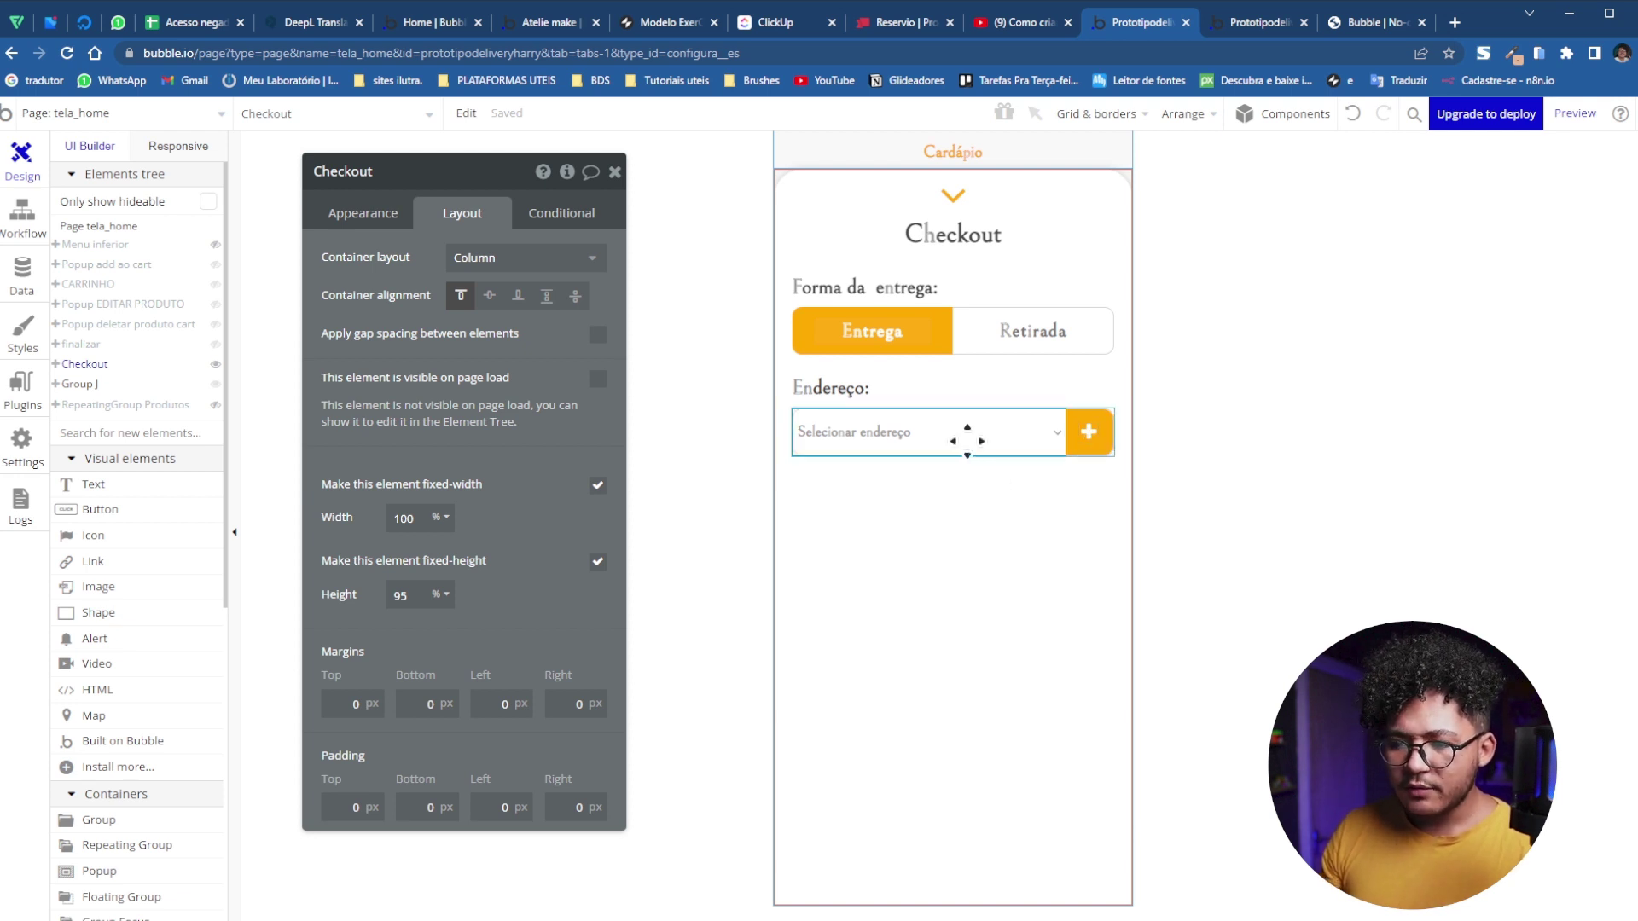
left_click(999, 426)
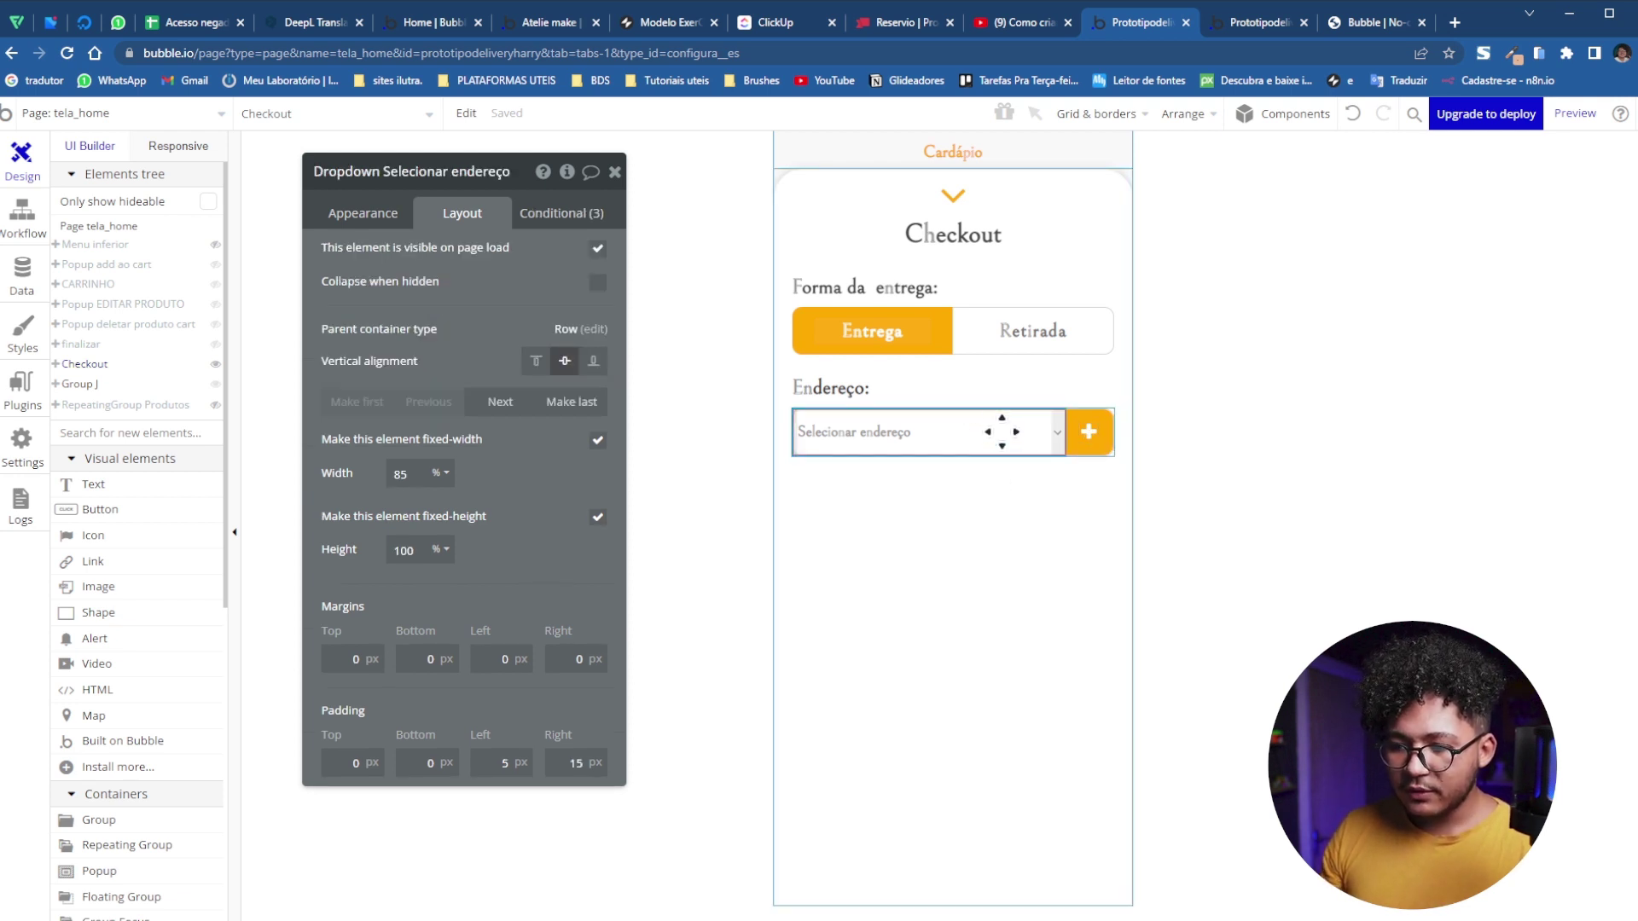
left_click(354, 221)
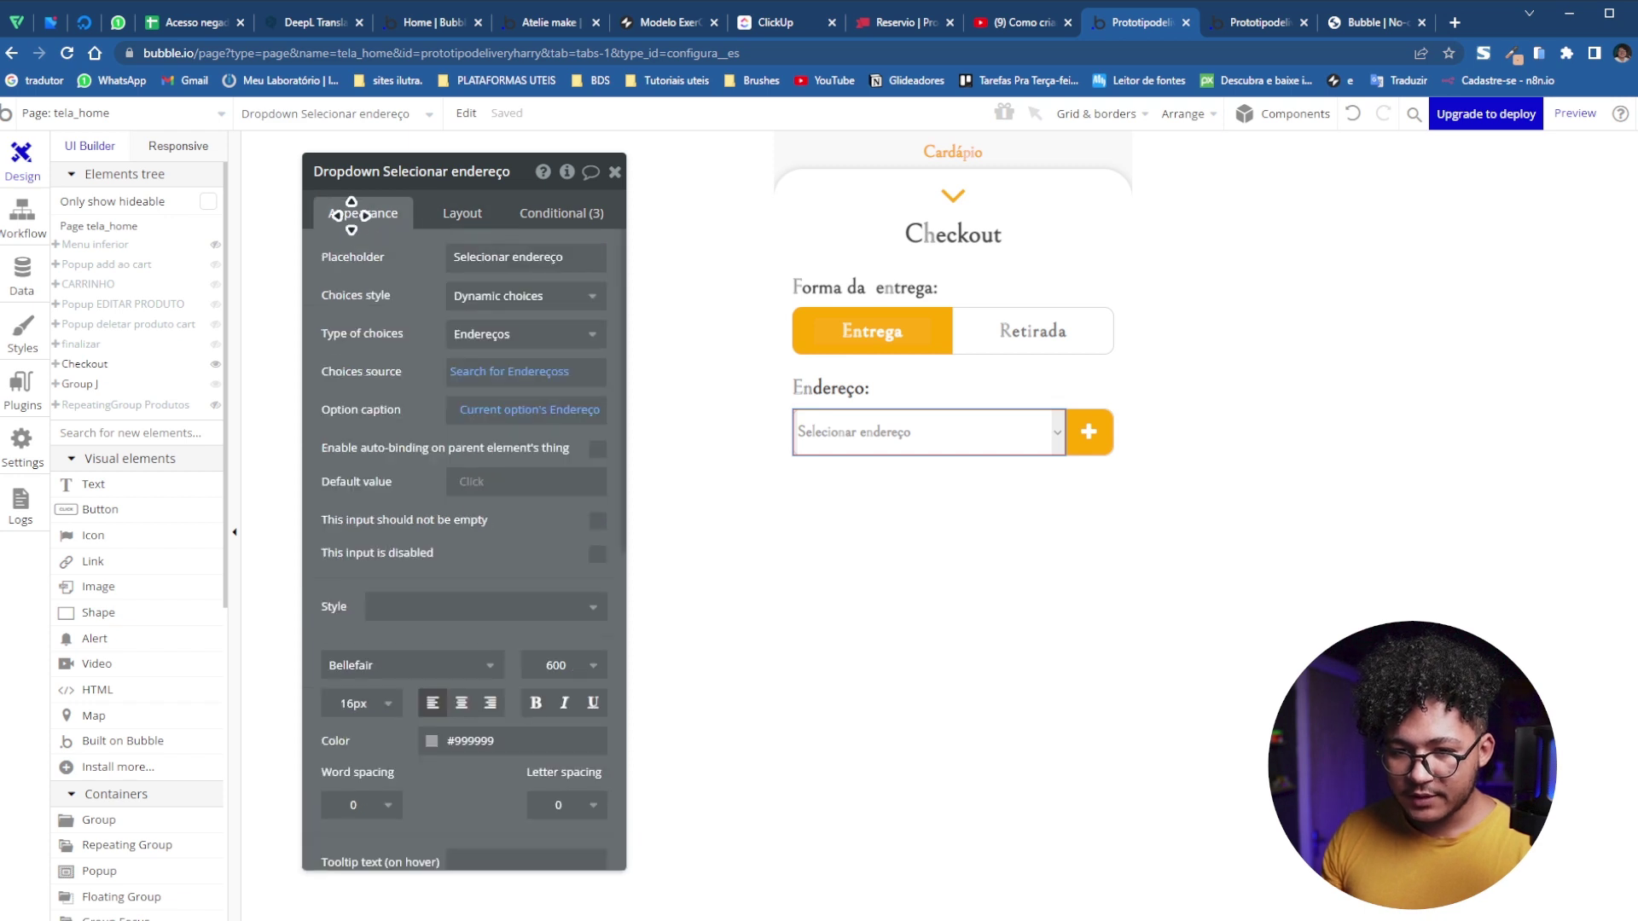
left_click(461, 491)
left_click(397, 468)
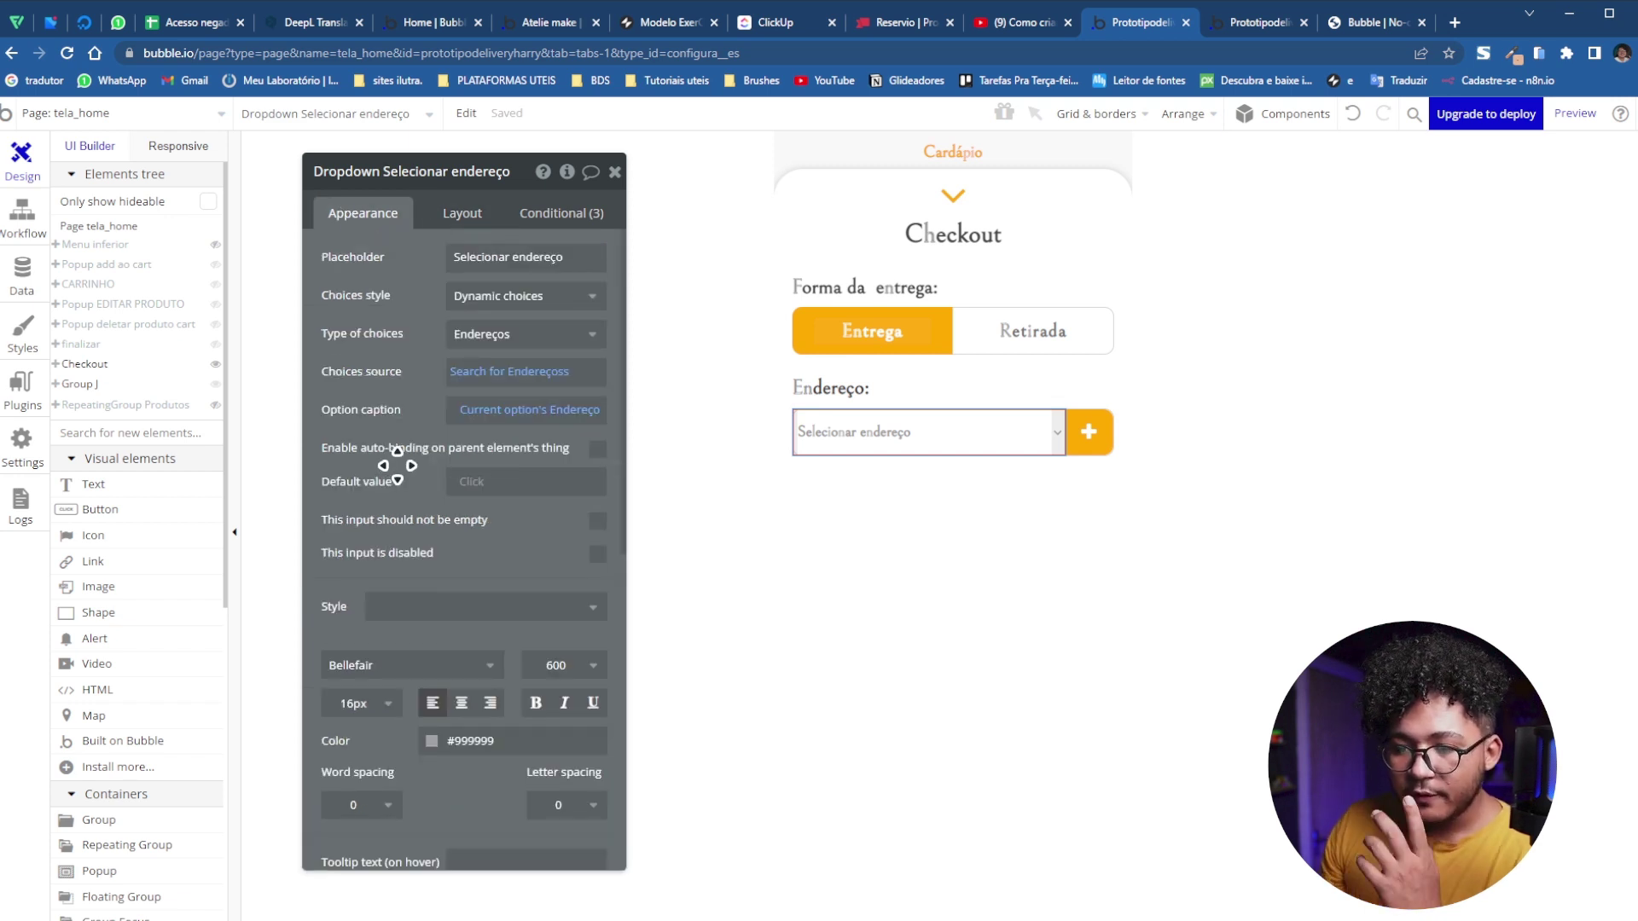
Create a custom state named "endereço criado" of type Endereços on the Checkout floating group
left_click(563, 213)
left_click(567, 172)
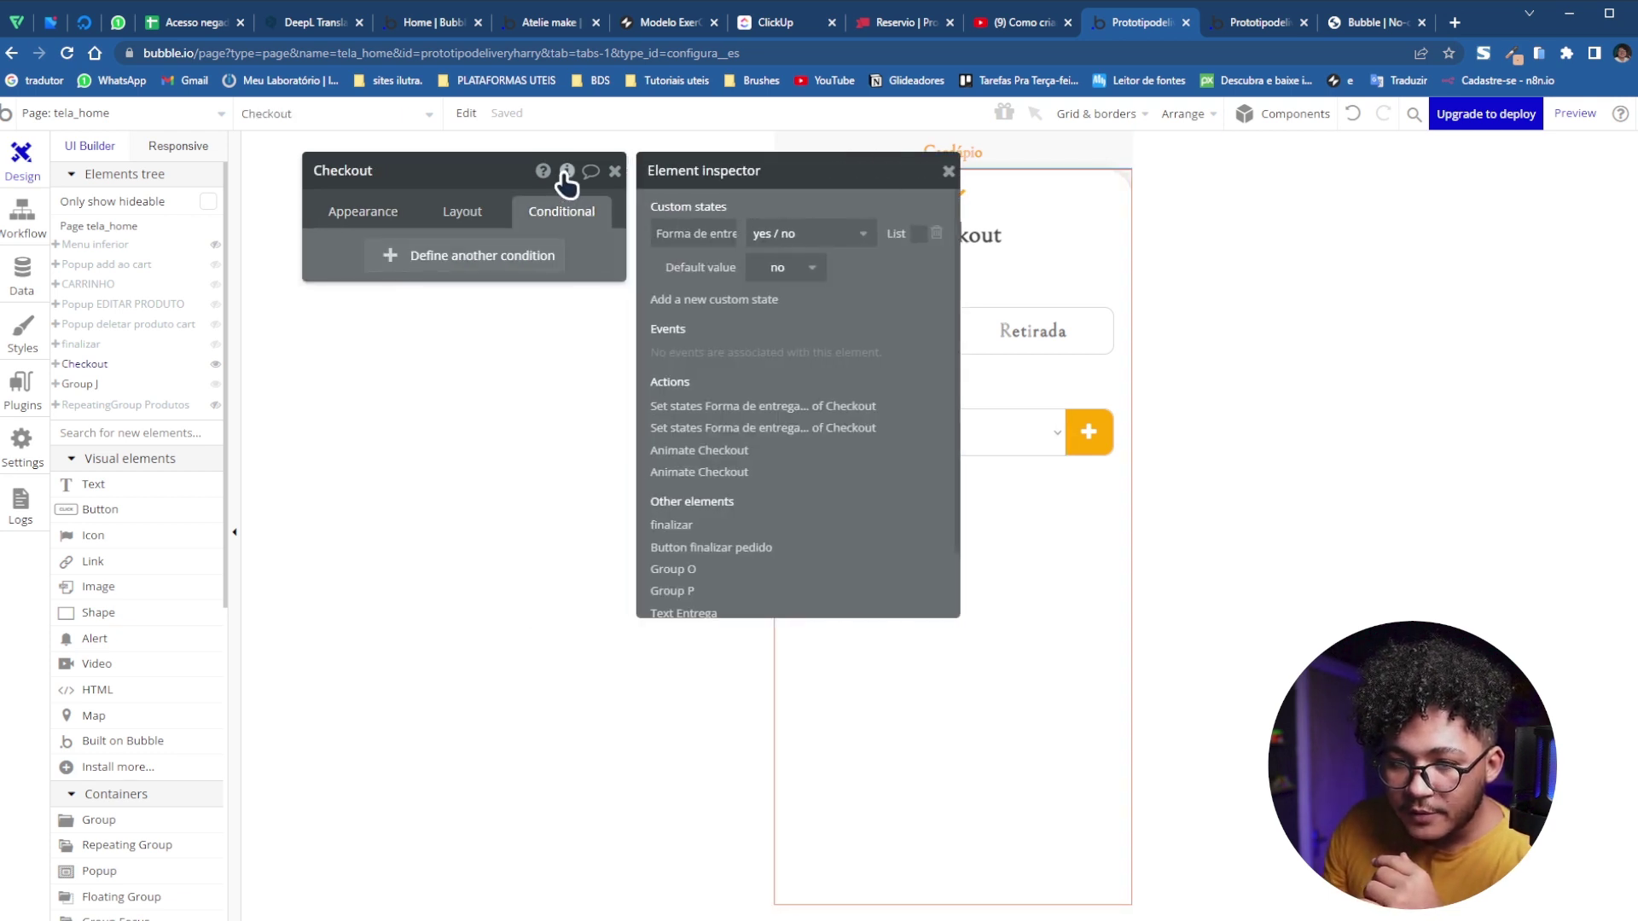
left_click(703, 300)
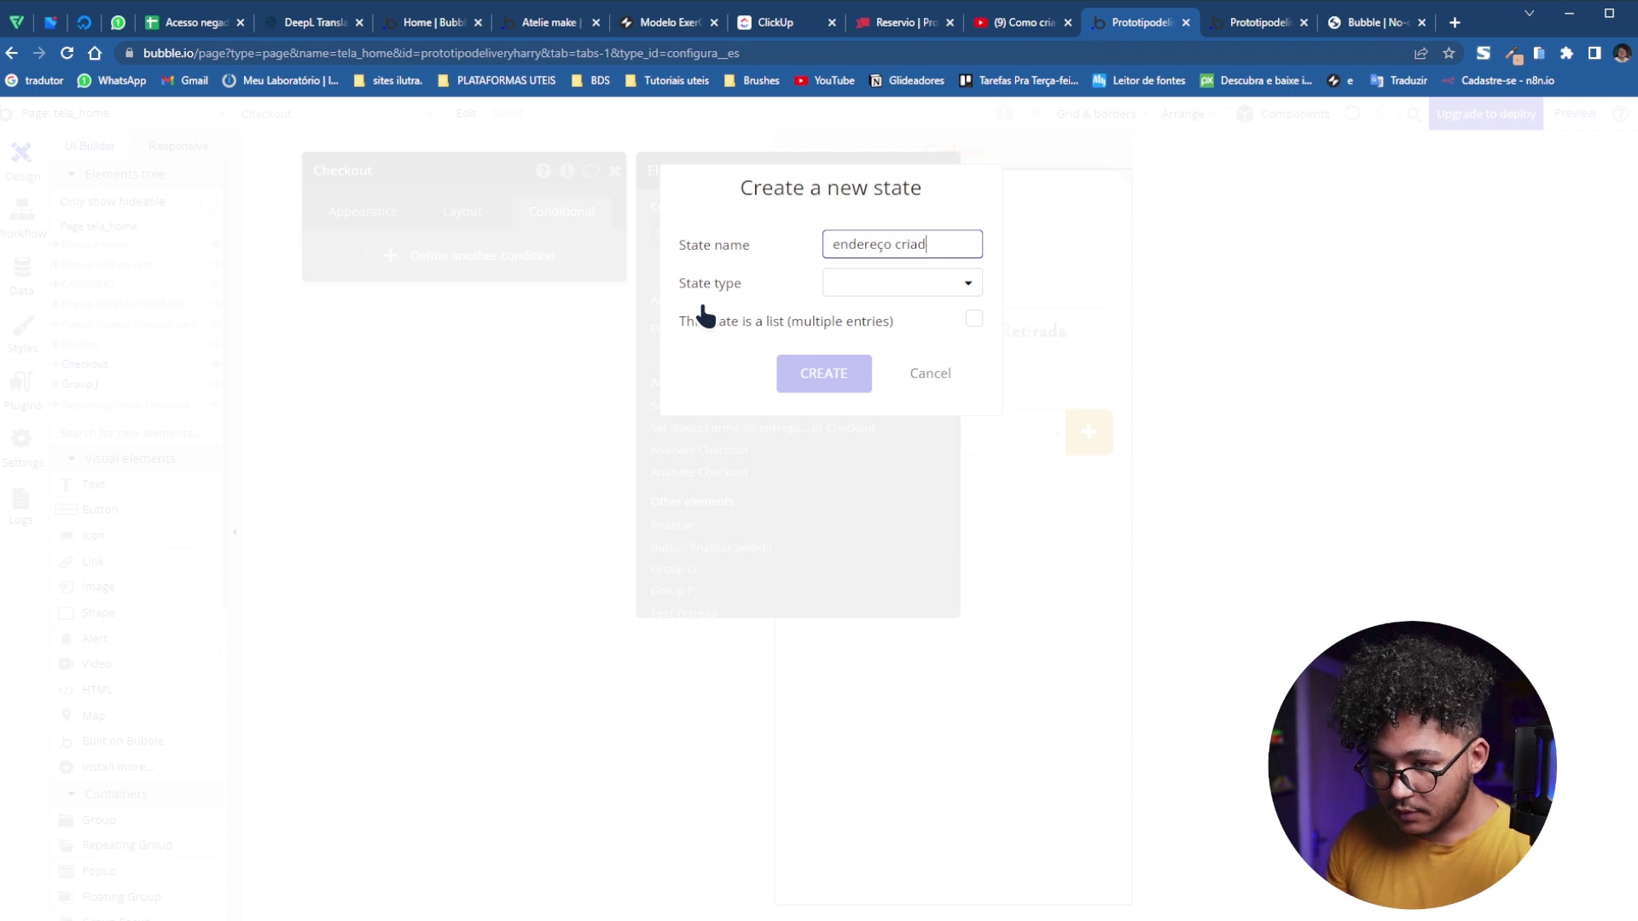
left_click(895, 288)
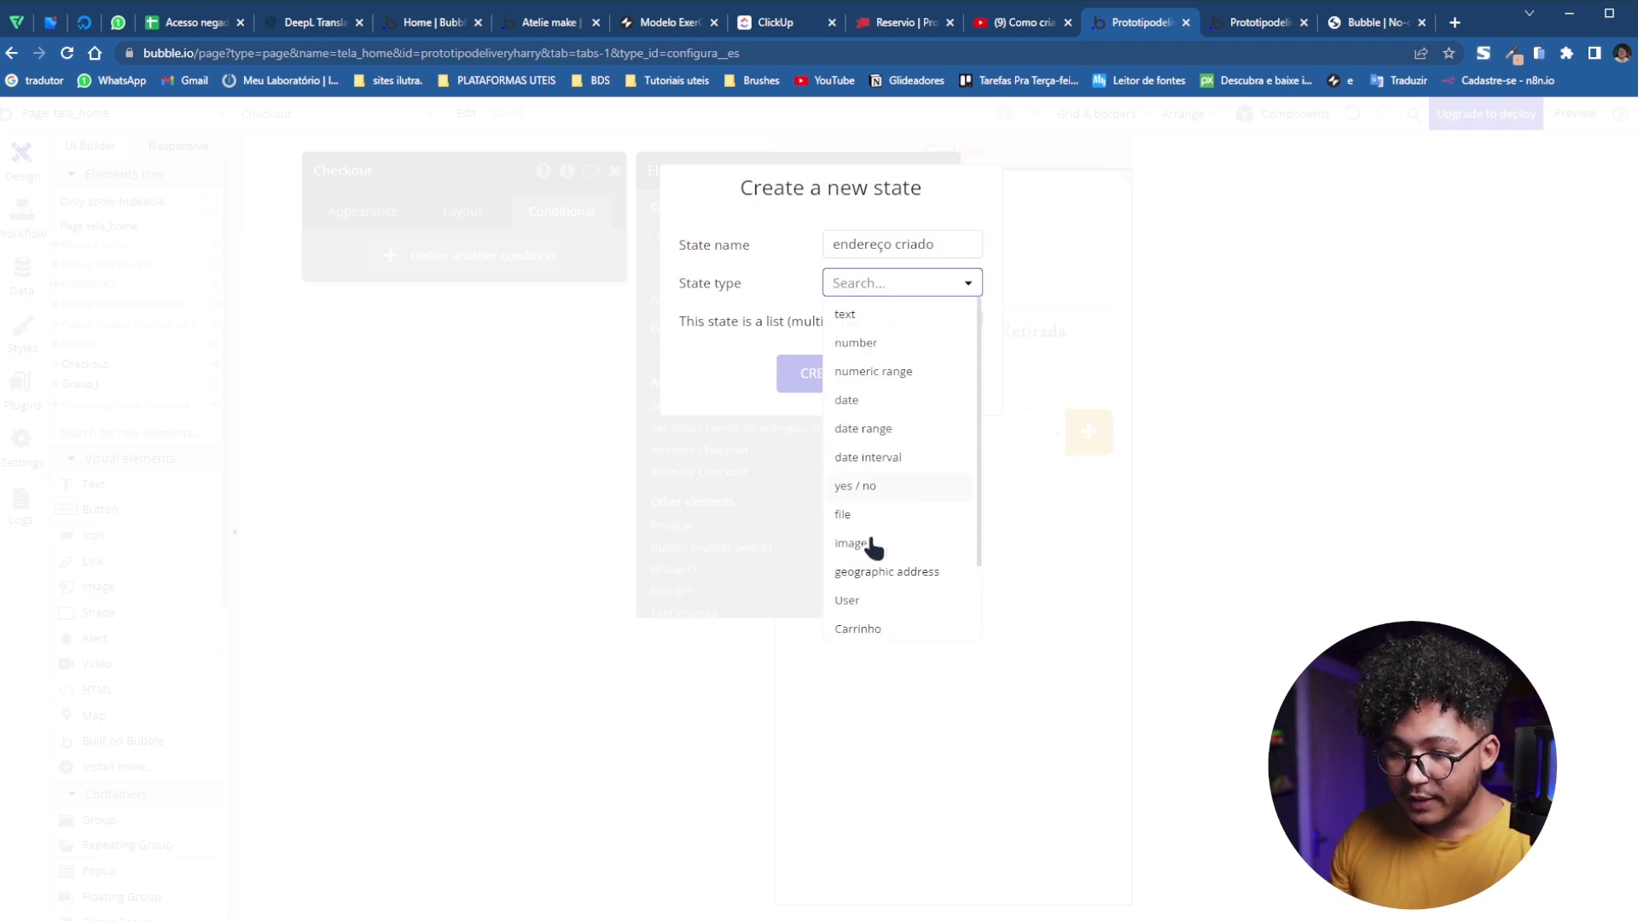
scroll(891, 452, "down", 2)
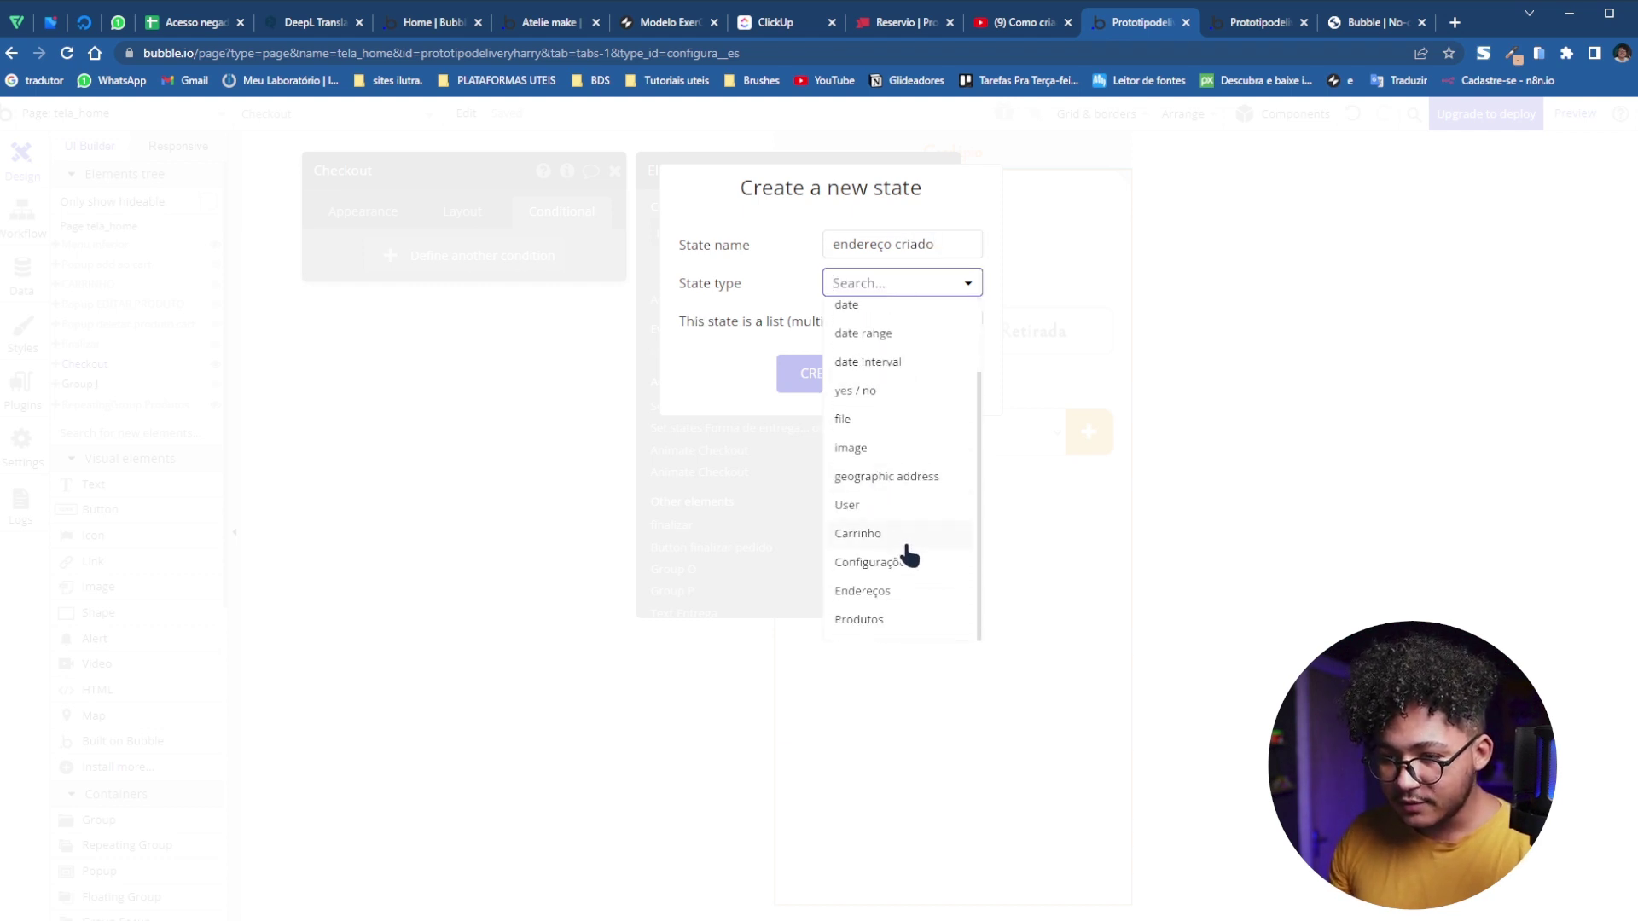
left_click(863, 591)
left_click(821, 381)
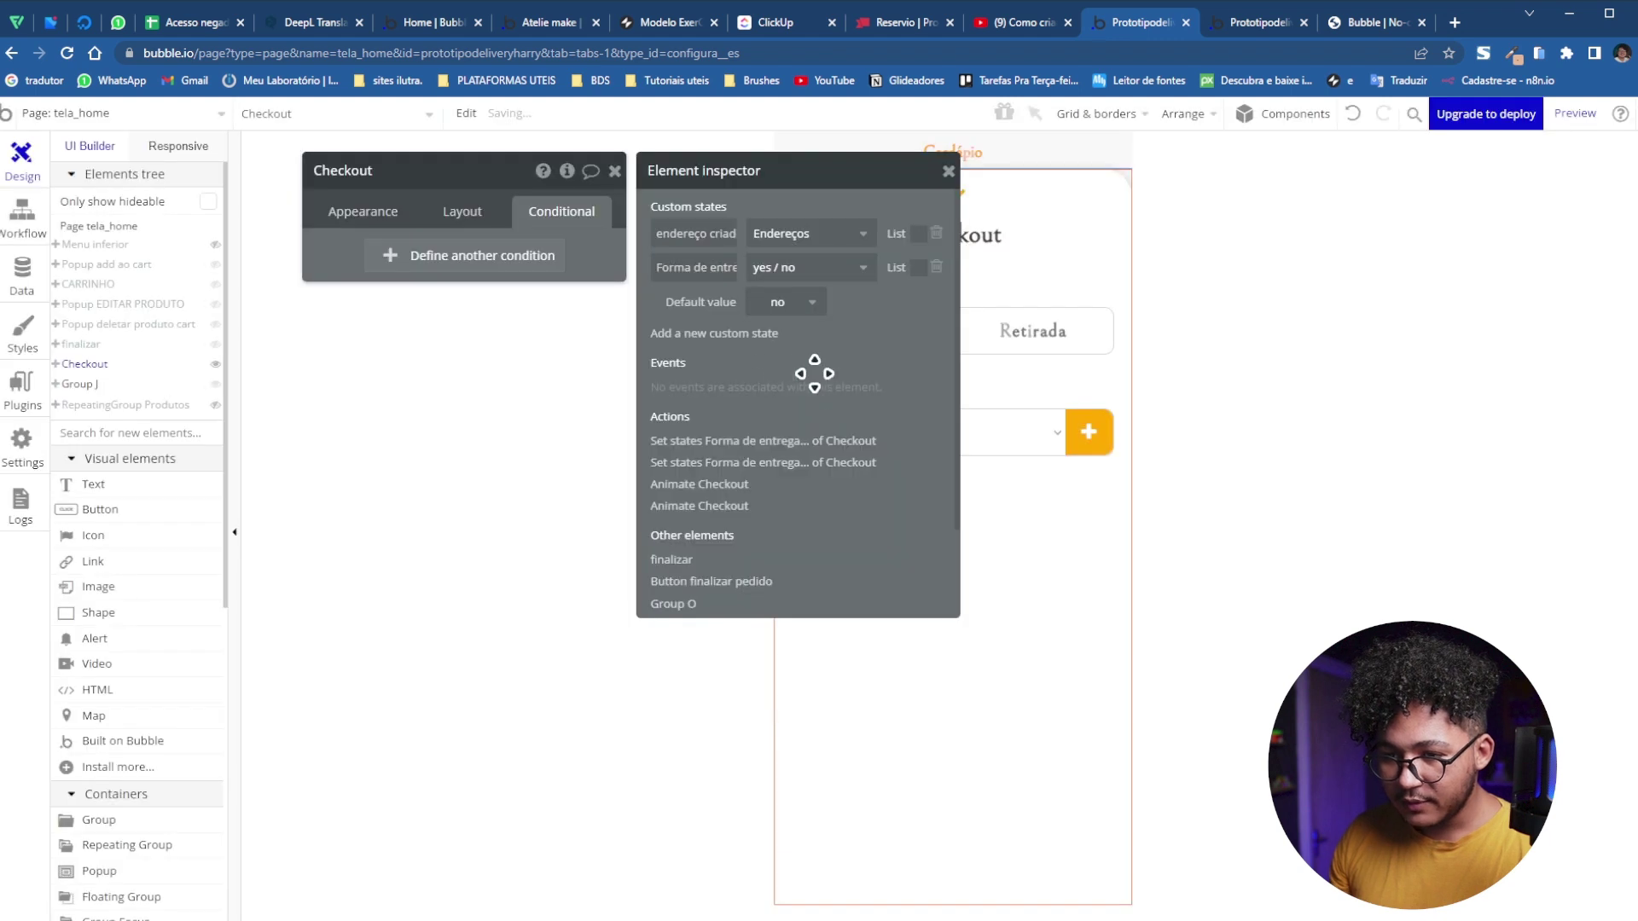
Remove the "This Dropdown is focused" condition from the Selecionar endereço dropdown
left_click(935, 439)
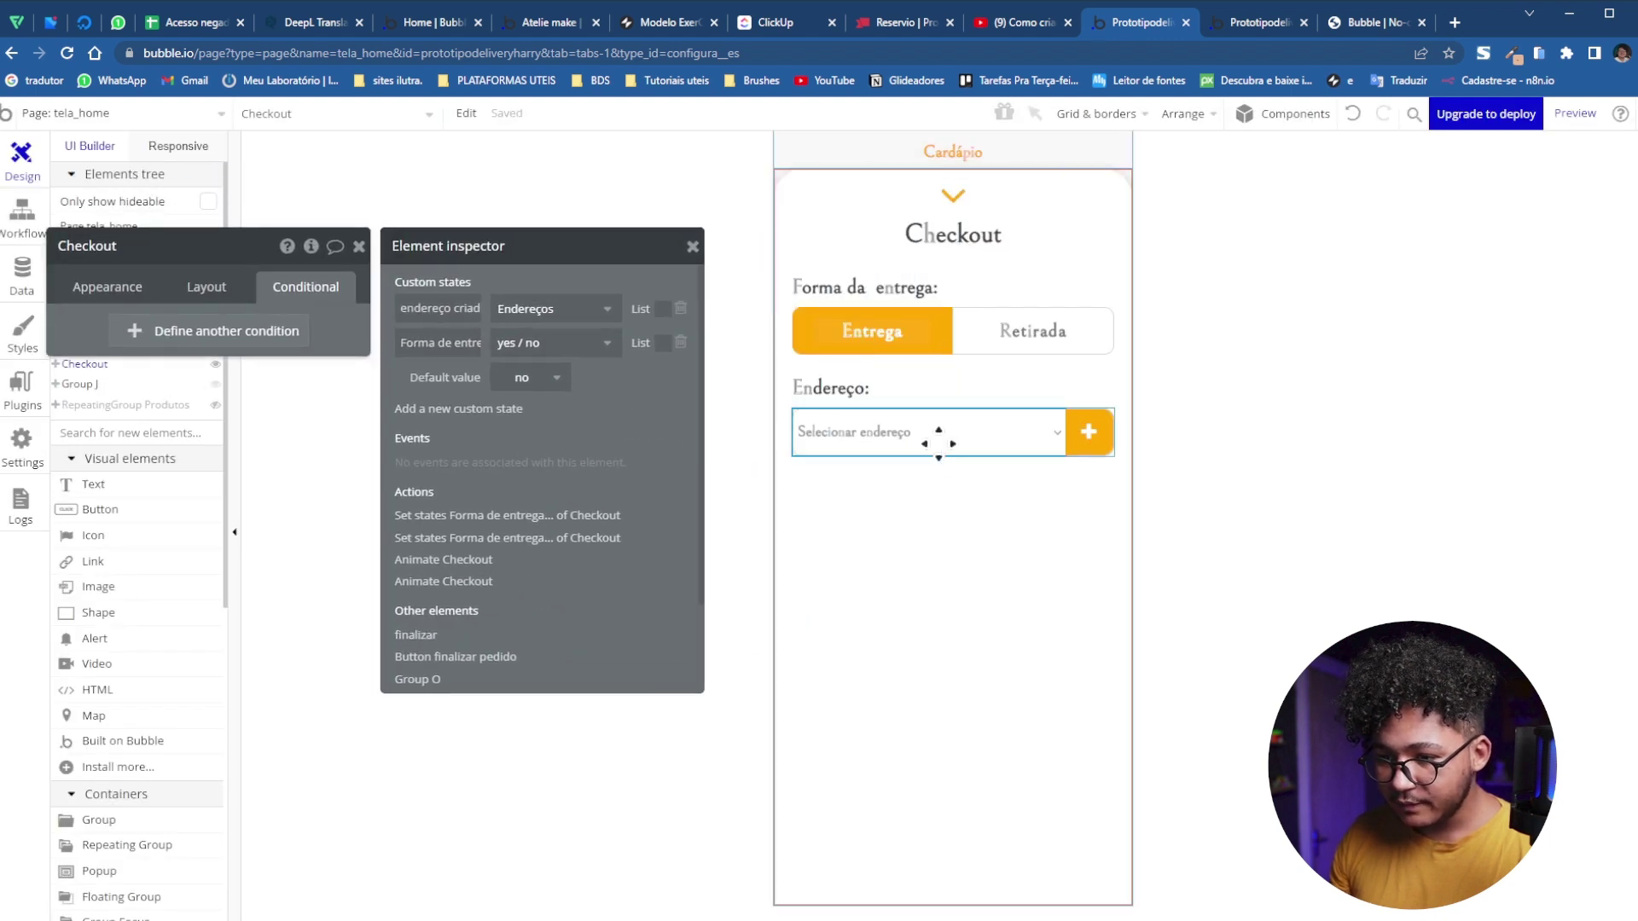
left_click_drag(80, 329, 585, 401)
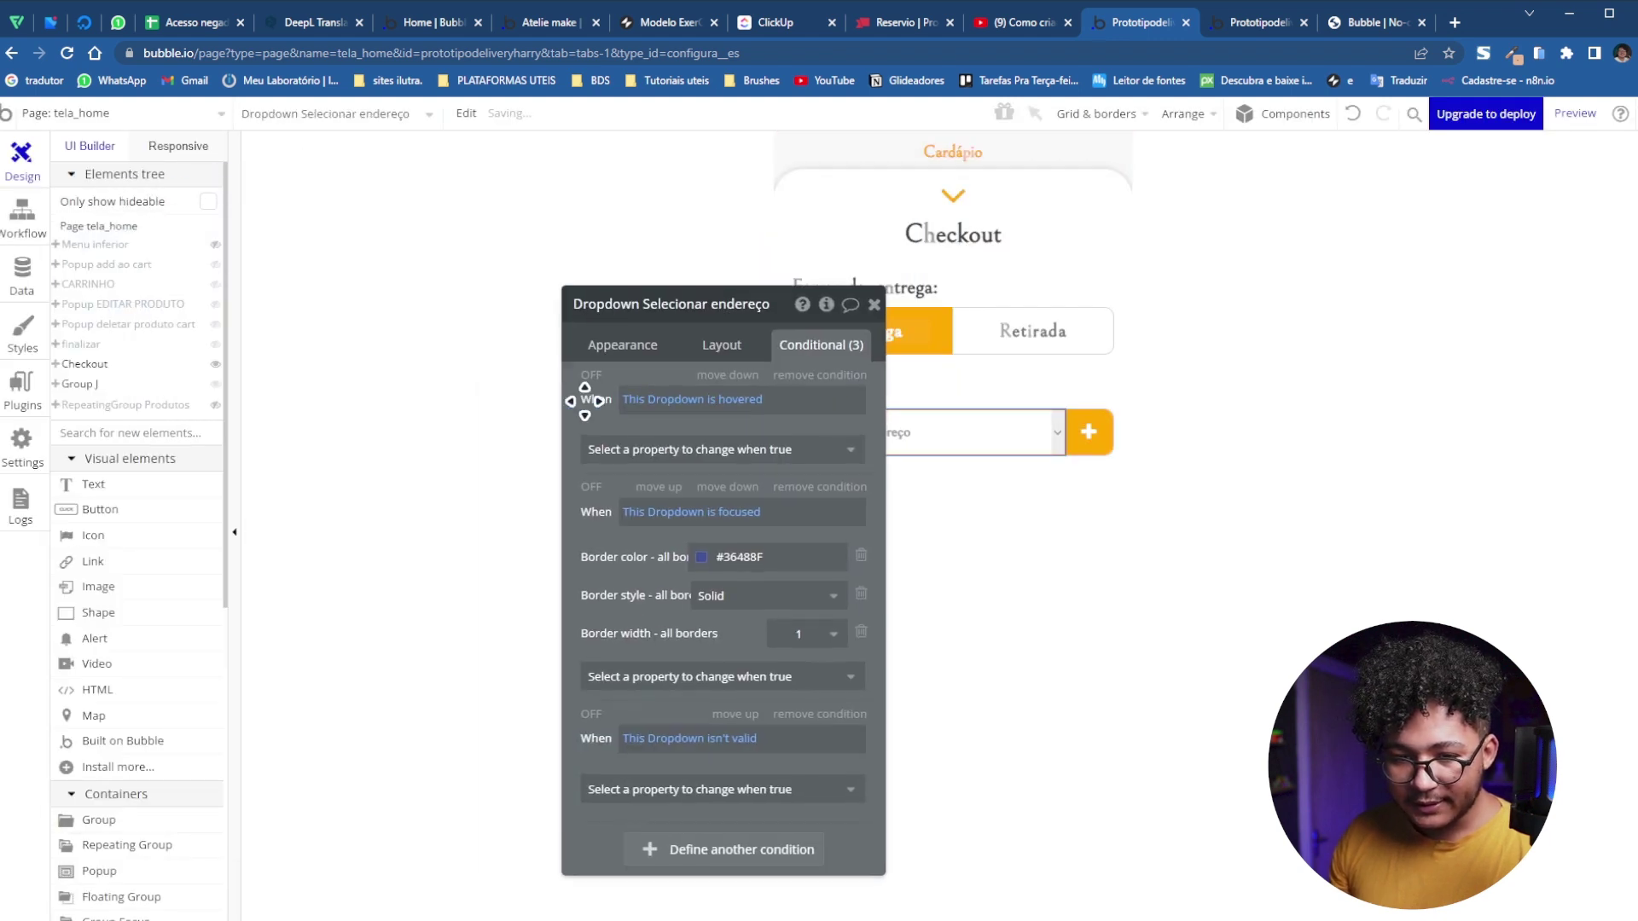
left_click(802, 487)
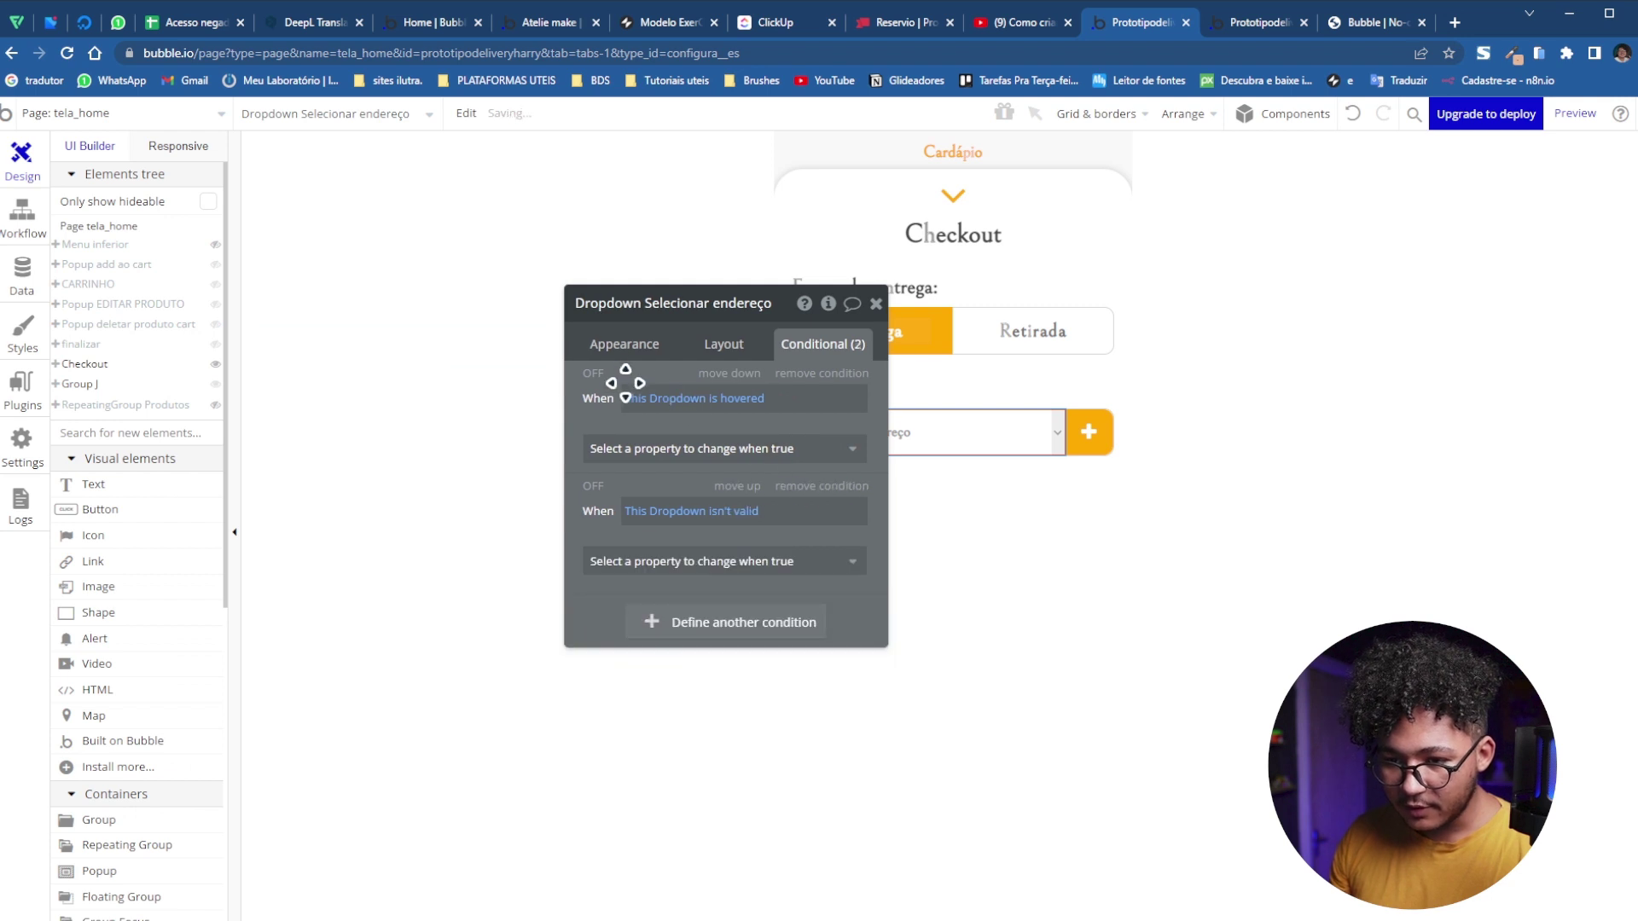
Set the default value of the Selecionar endereço dropdown to Checkout's endereço criado
left_click(616, 345)
left_click_drag(616, 346, 511, 234)
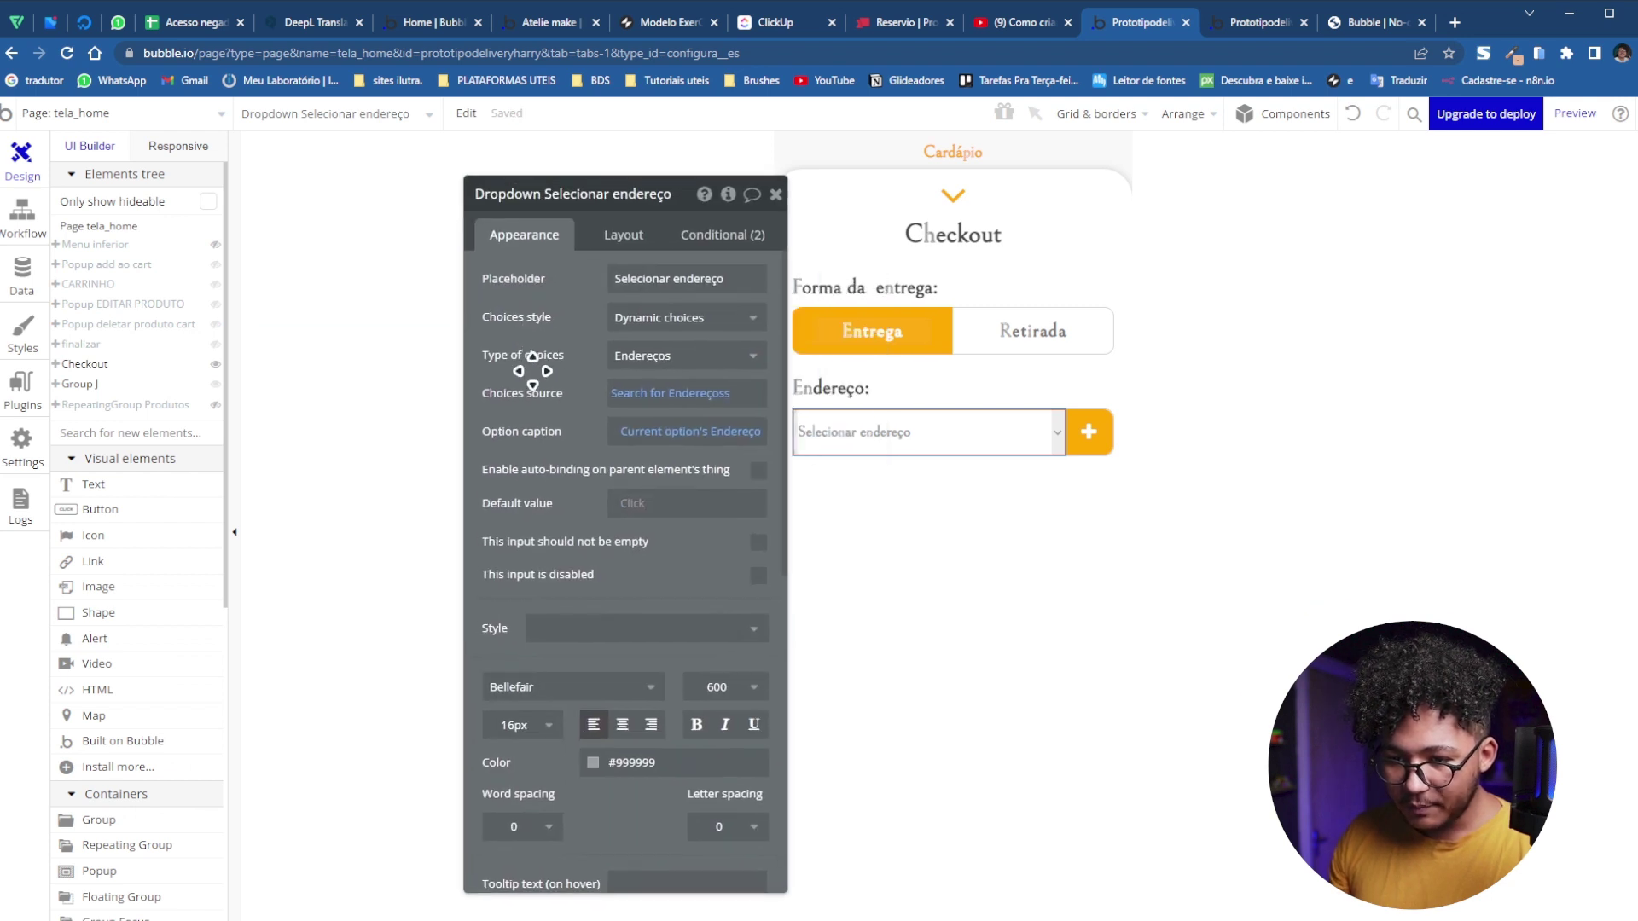
left_click(635, 503)
type("che")
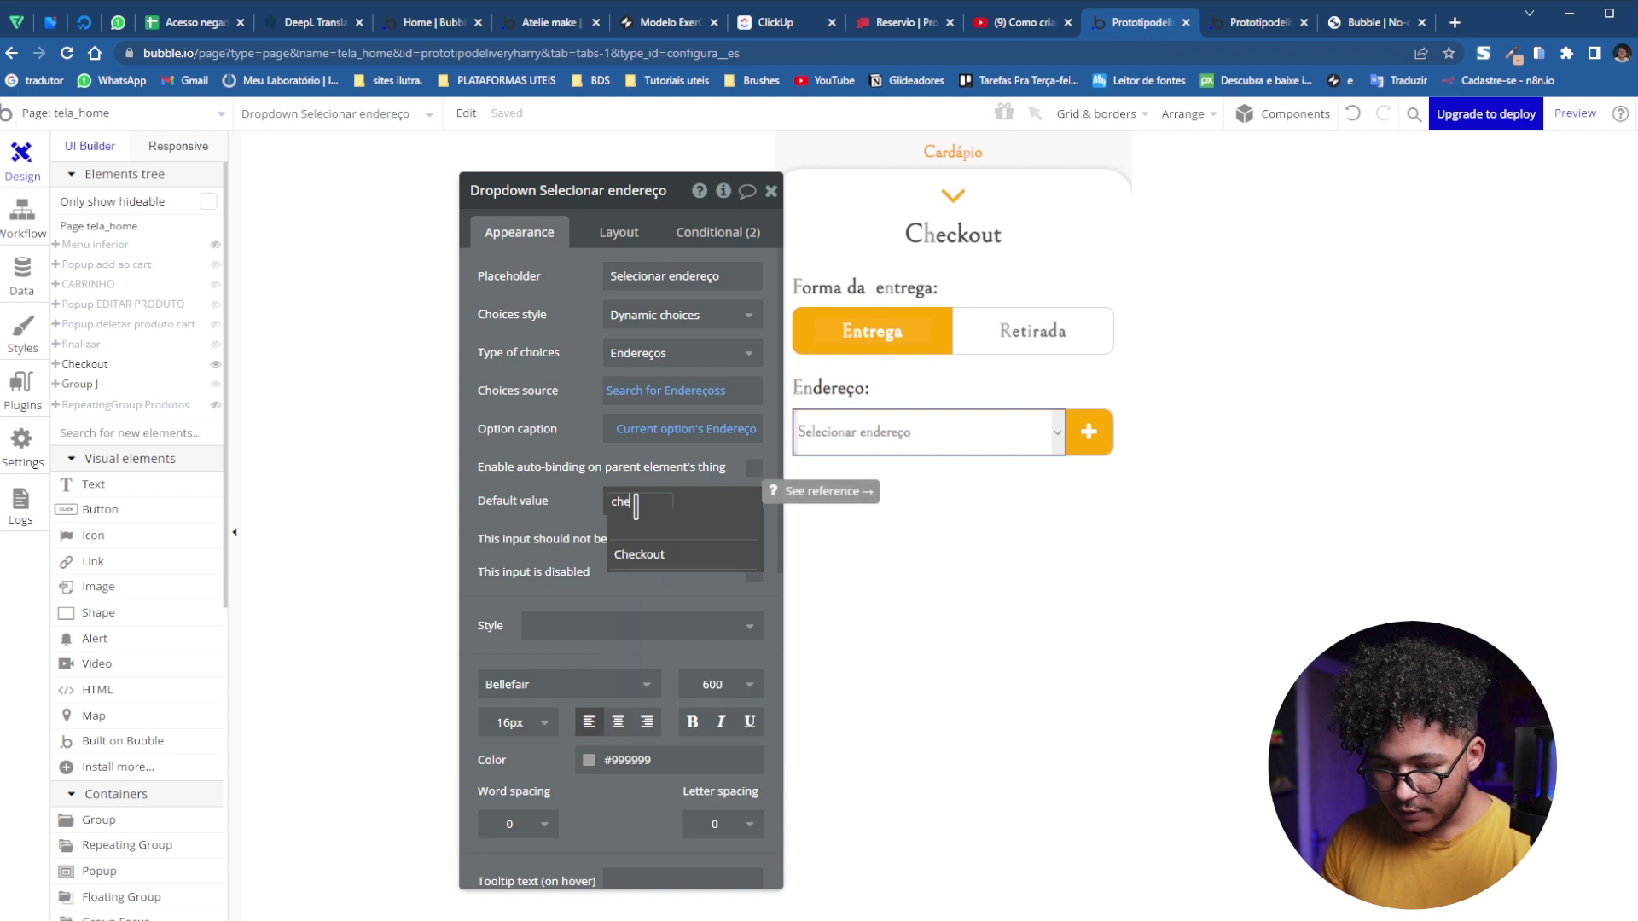
left_click(632, 556)
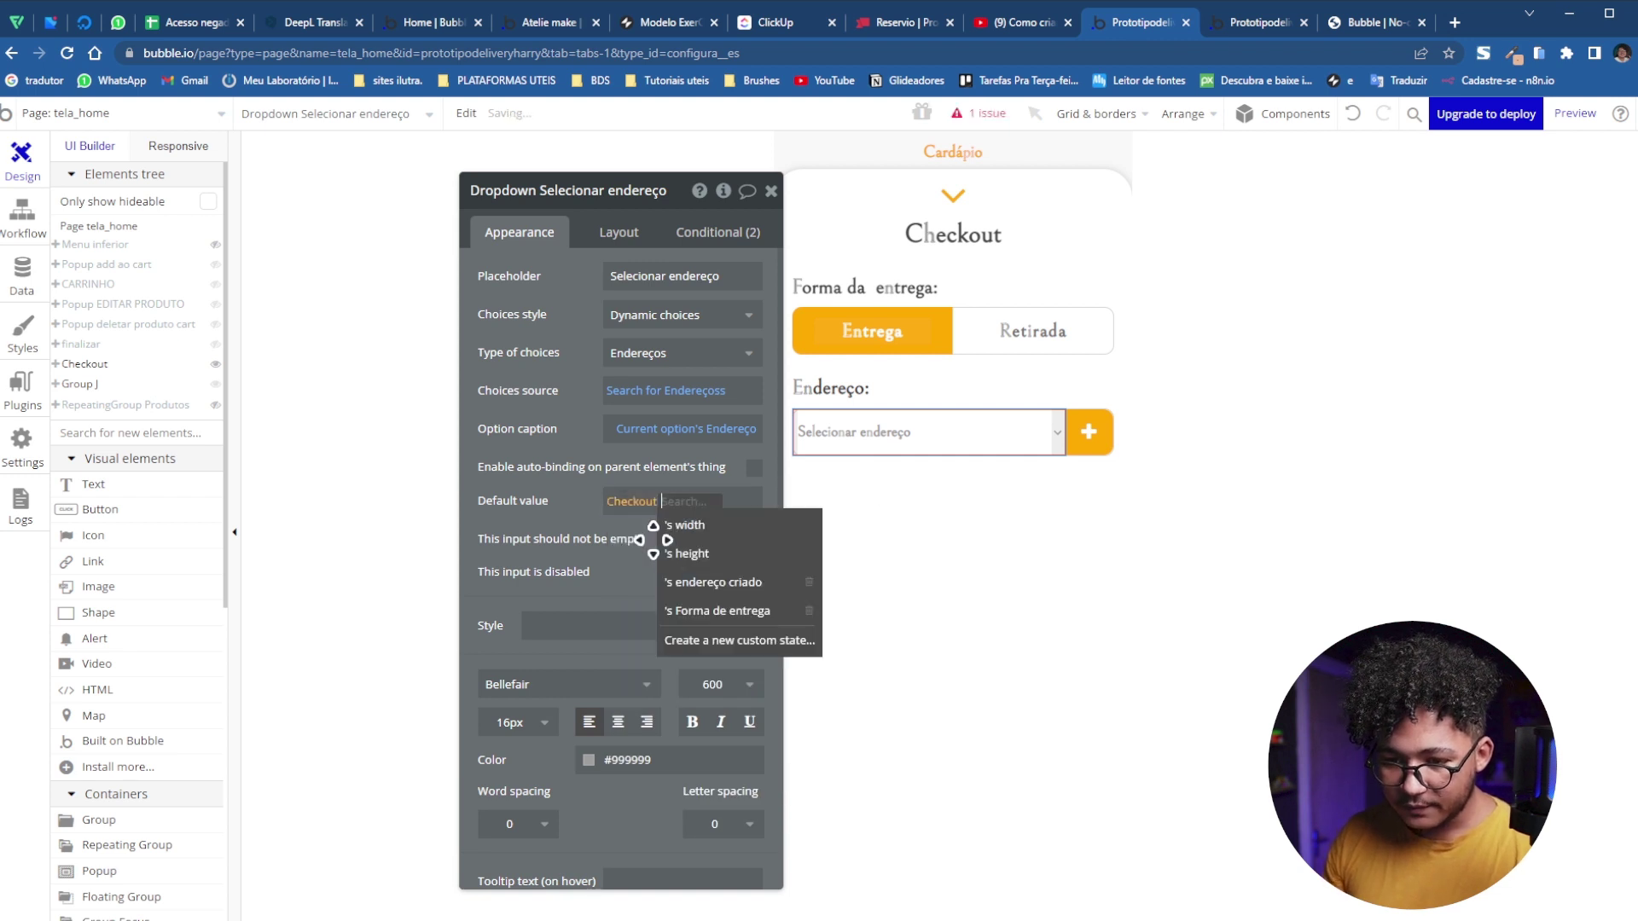
left_click(713, 582)
left_click(529, 535)
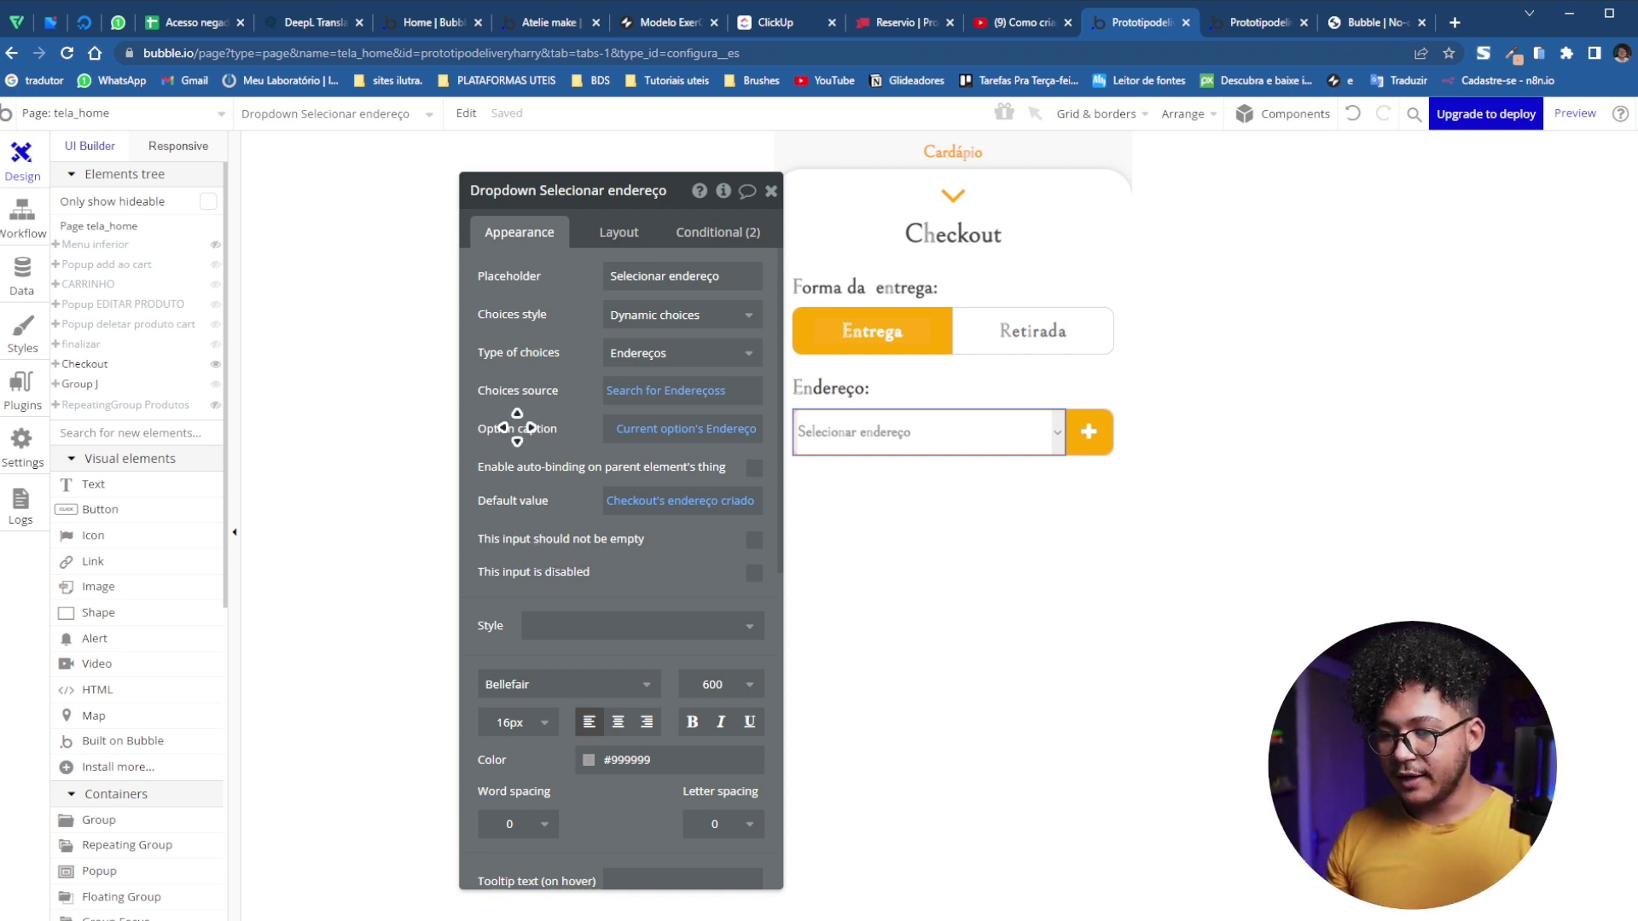
Examine the existing Popup add ao cart and its settings as a reference for a new popup
left_click_drag(523, 445, 493, 427)
scroll(92, 546, "down", 3)
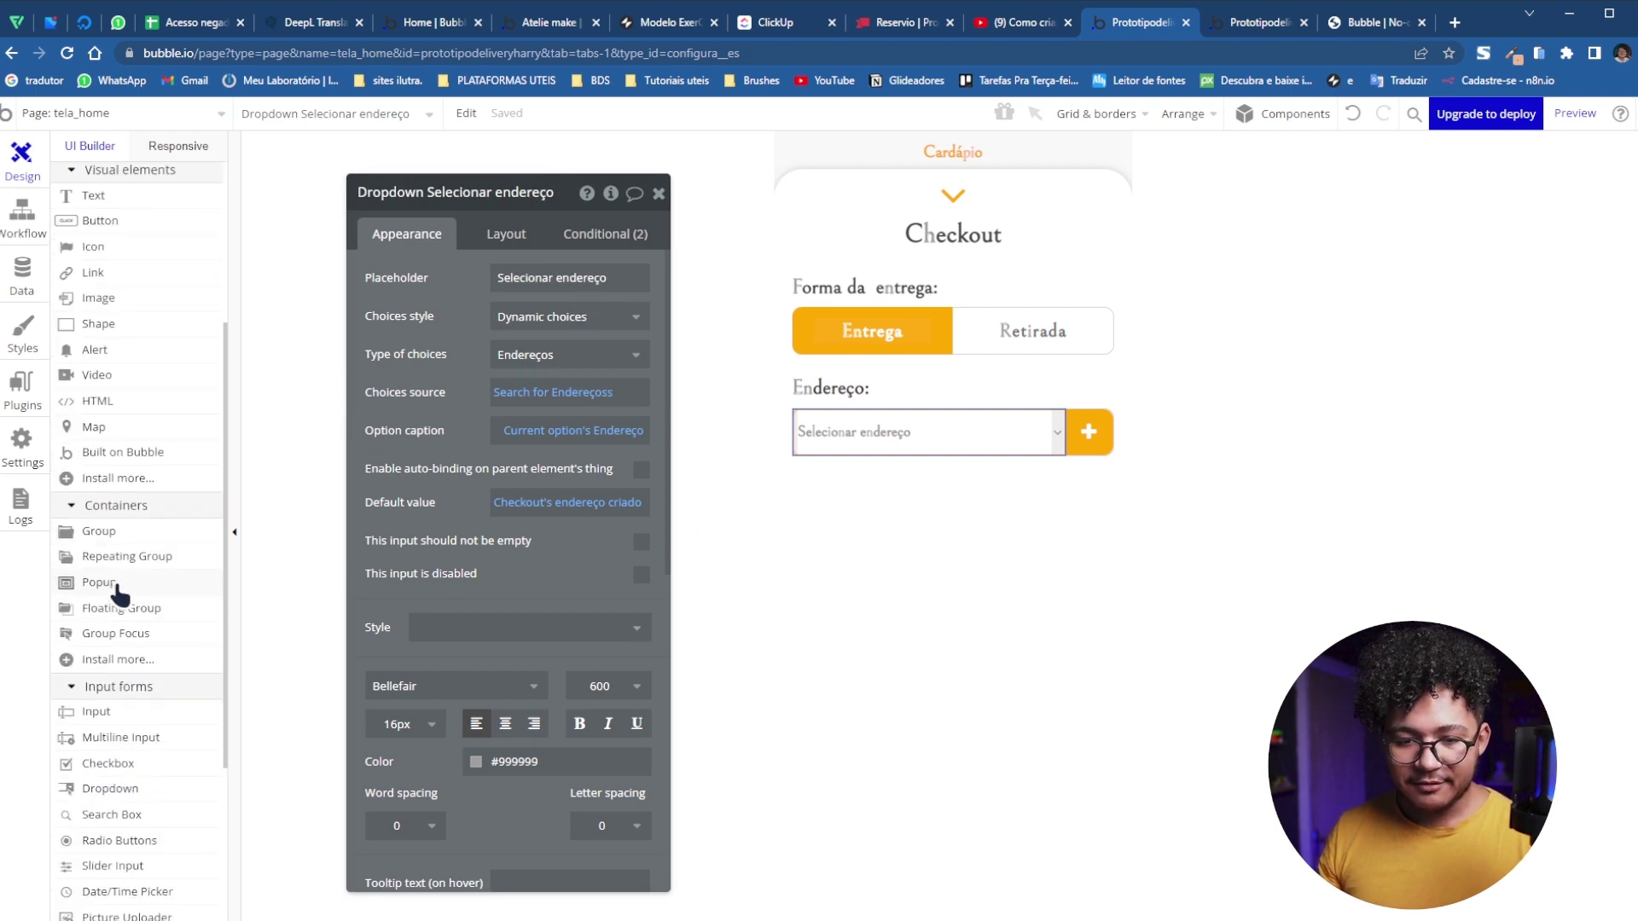
scroll(151, 394, "up", 3)
scroll(164, 589, "down", 1)
scroll(140, 444, "up", 1)
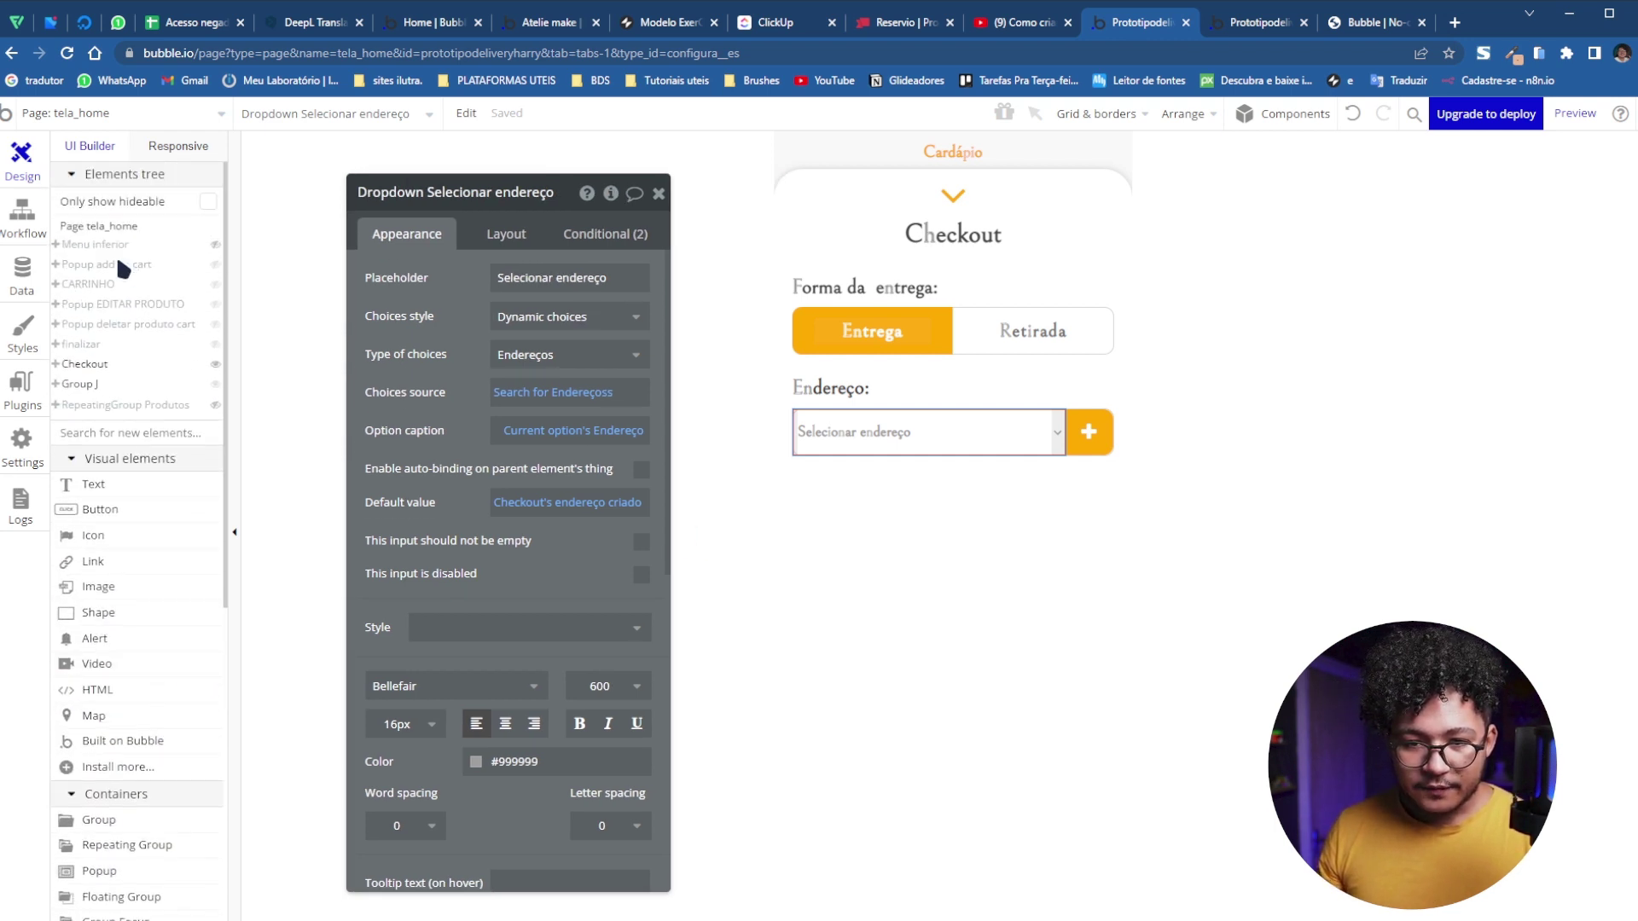
left_click(214, 266)
left_click(214, 265)
left_click(214, 265)
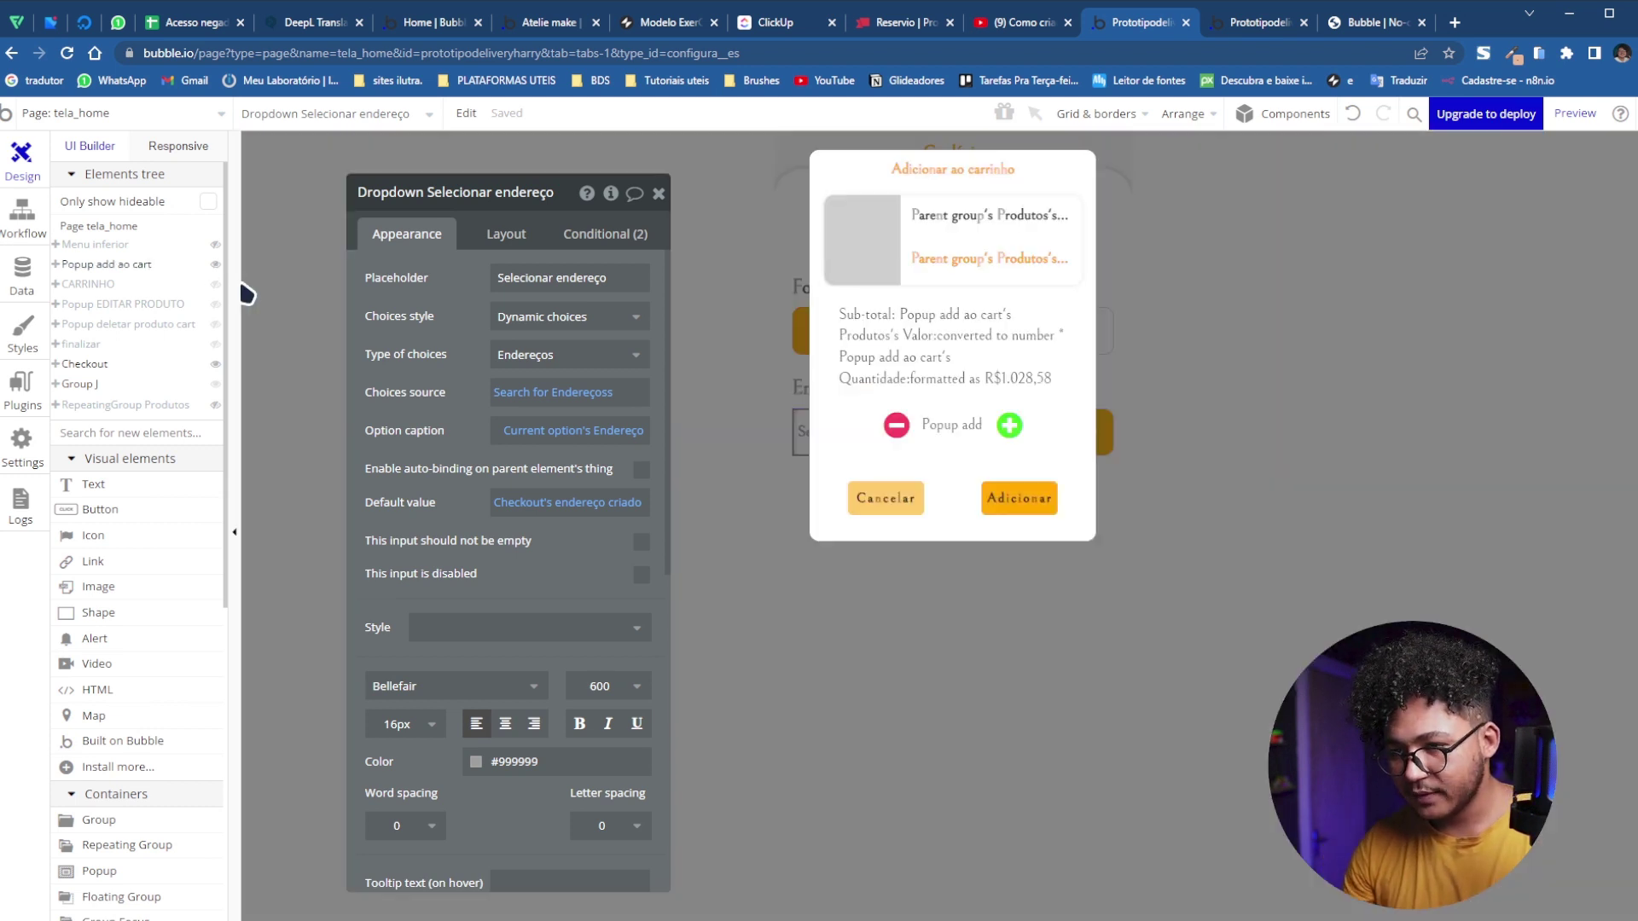
left_click(818, 198)
left_click(817, 202)
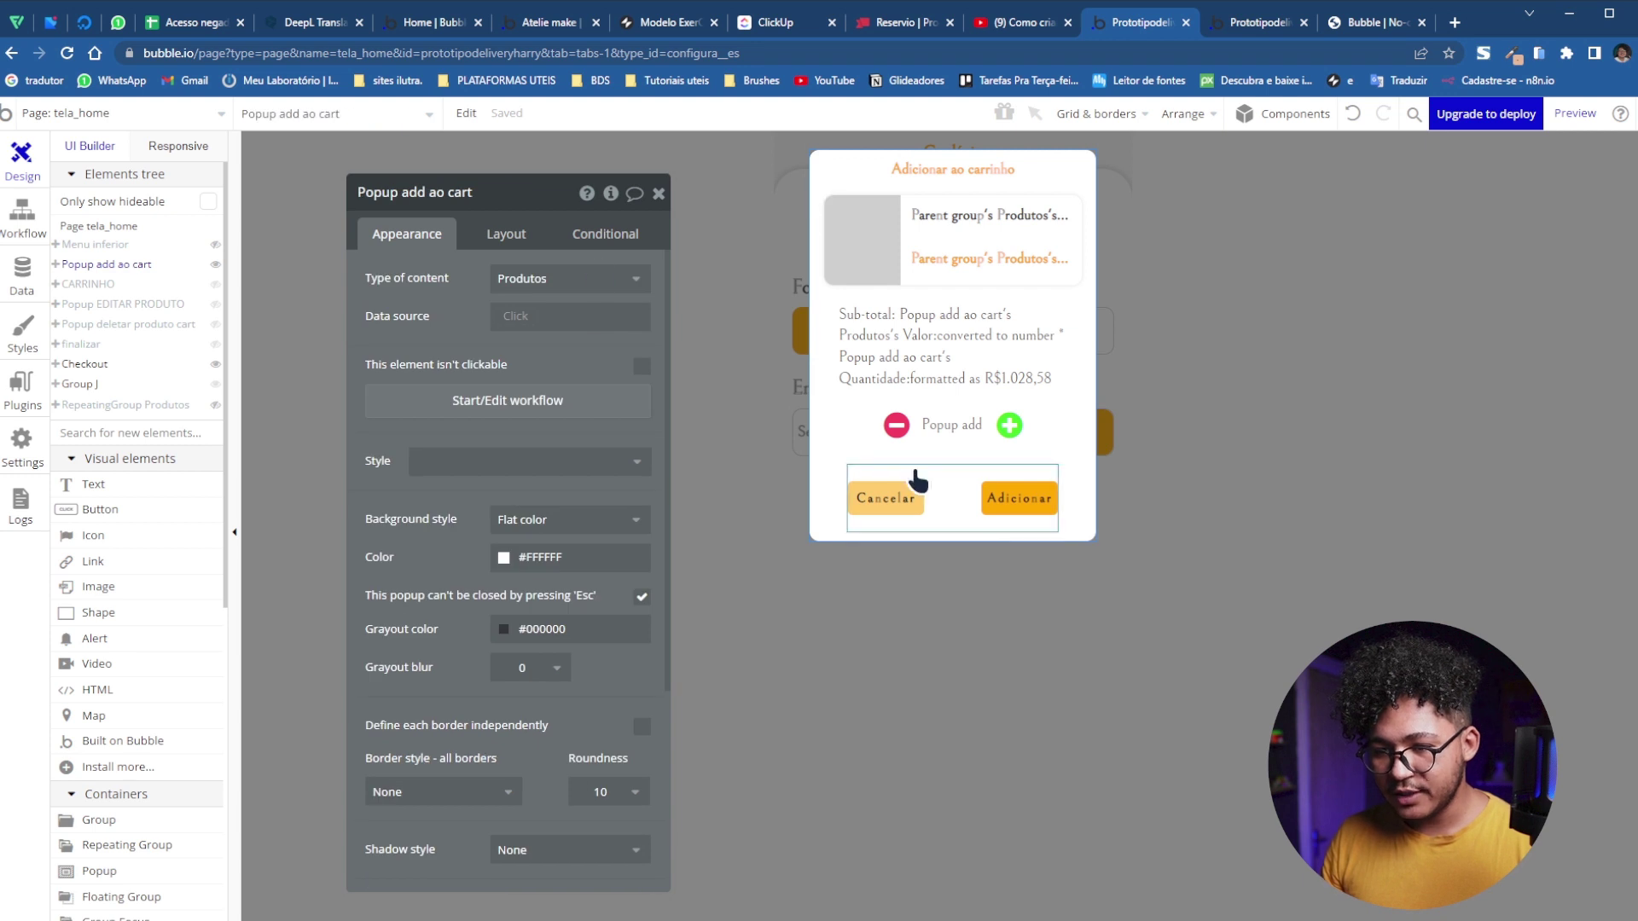
left_click(506, 236)
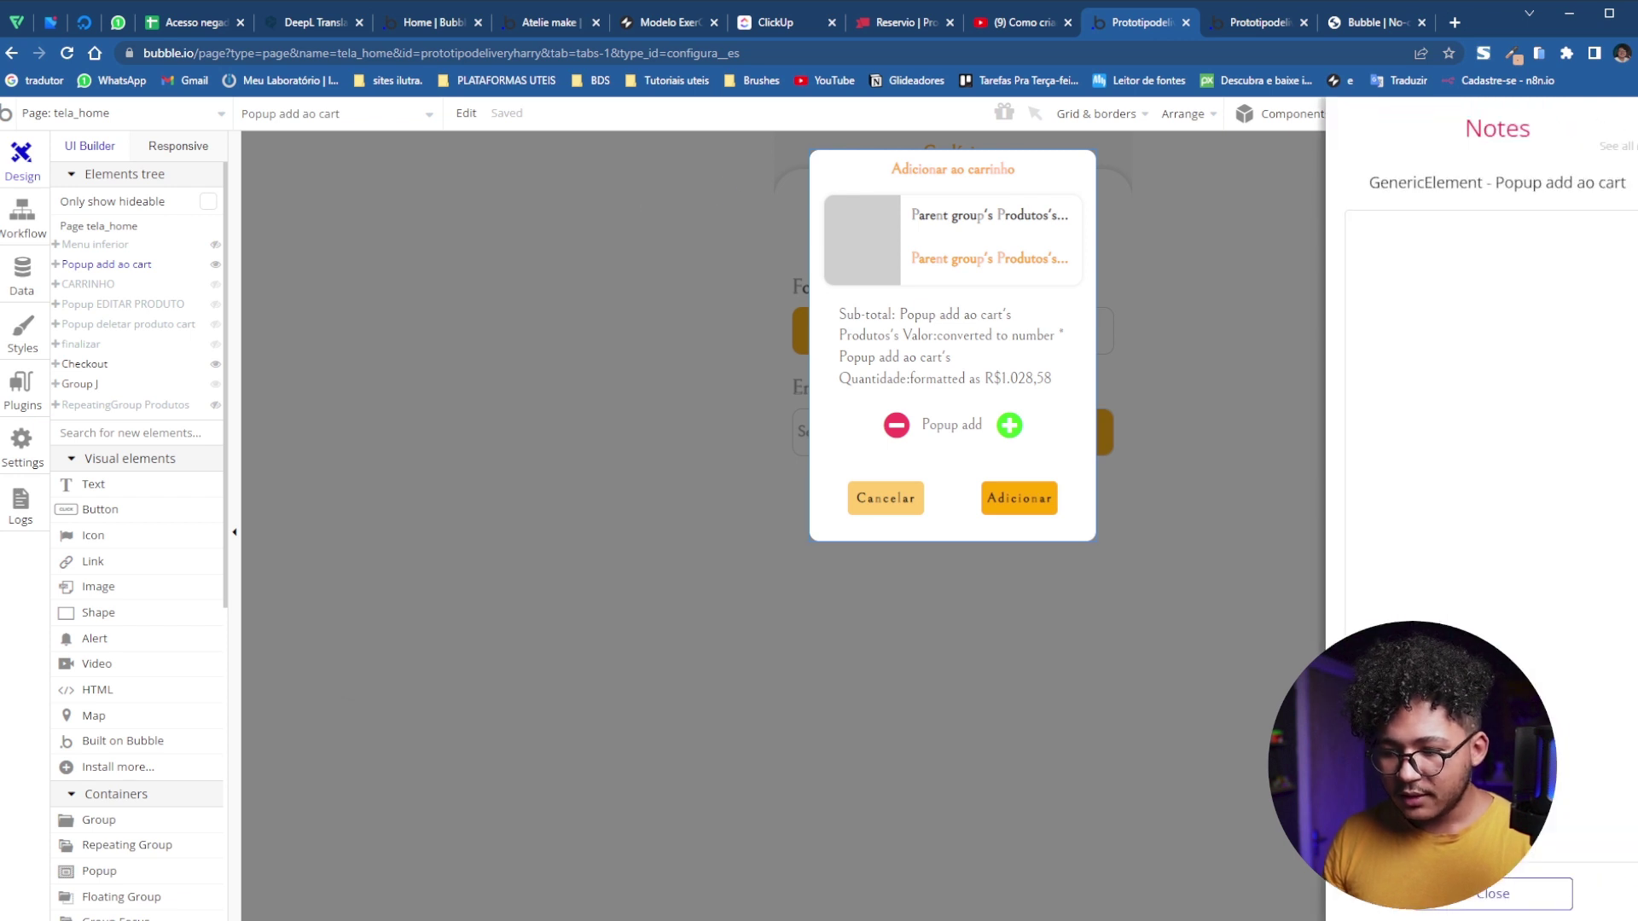
left_click(1491, 894)
left_click(243, 656)
Draw a new popup about 189 by 178 px on the tela_home page
scroll(145, 723, "down", 3)
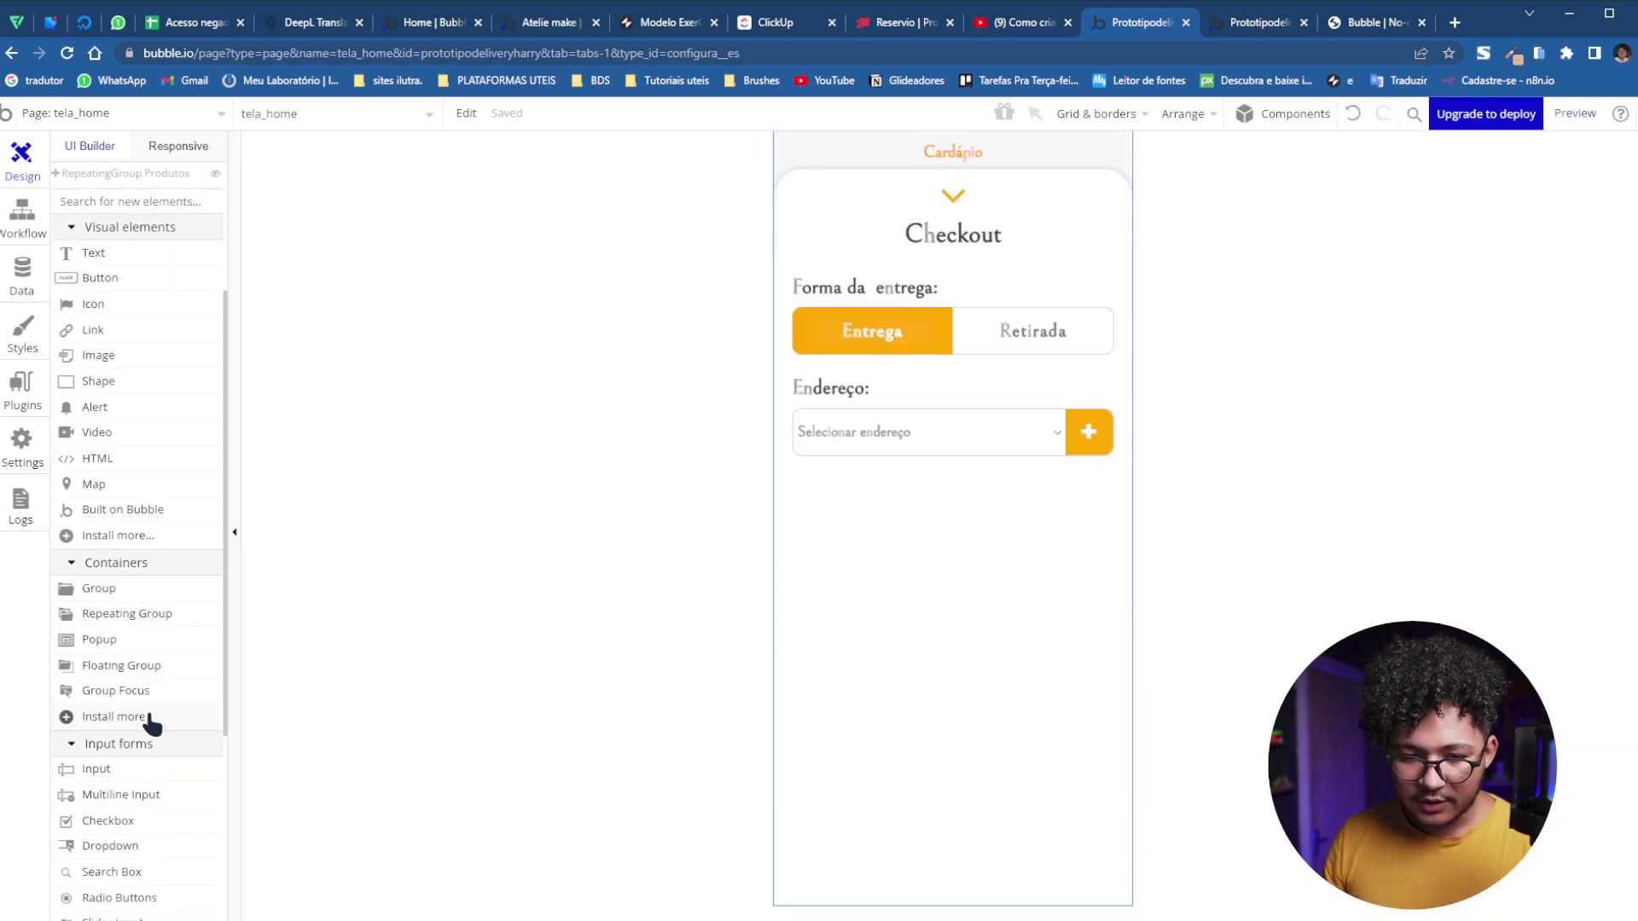
left_click(139, 642)
left_click_drag(862, 608, 1043, 776)
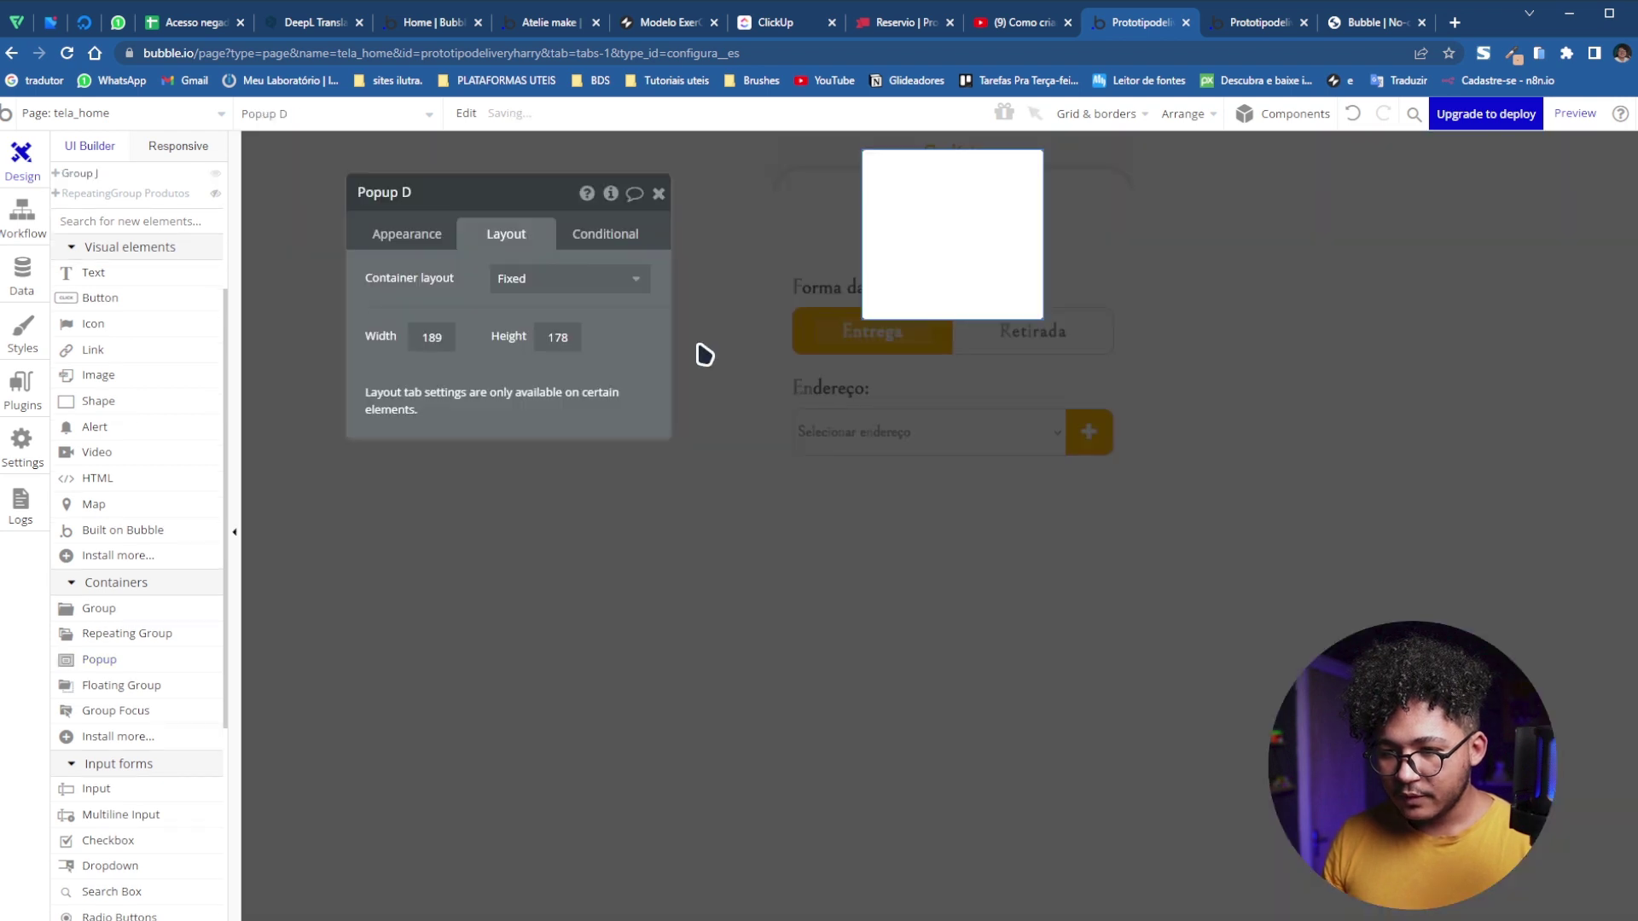
Give the new popup a Column container layout with a width of 200 px and a fixed height of 300 px
left_click(535, 287)
key("Return")
double_click(447, 451)
type("200")
double_click(459, 529)
type("300")
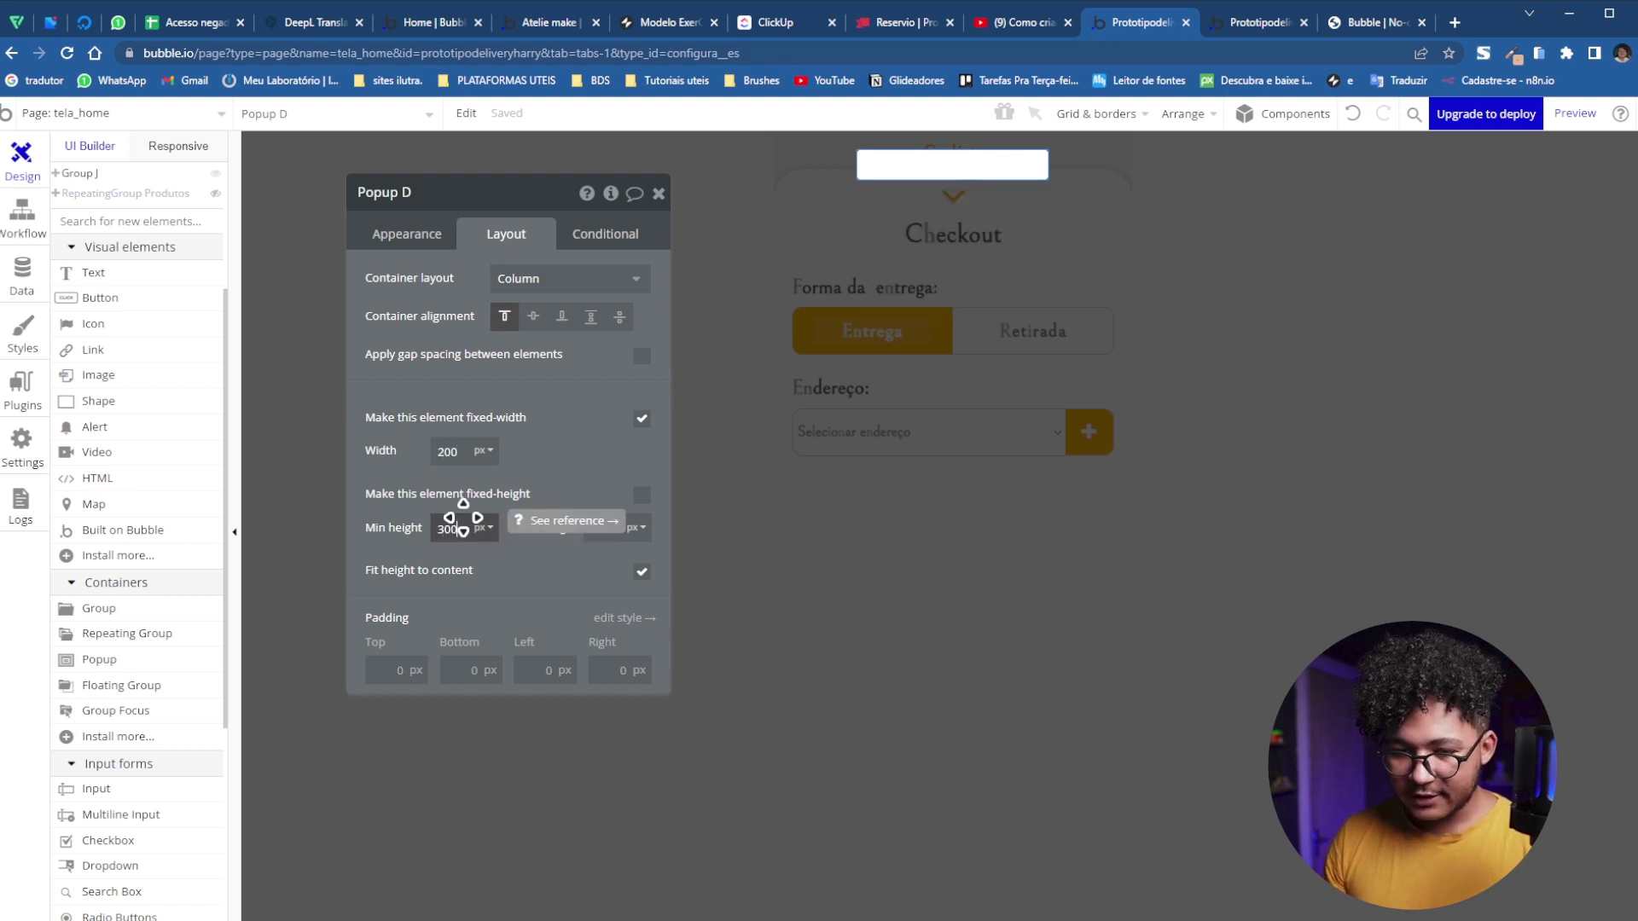
left_click(640, 497)
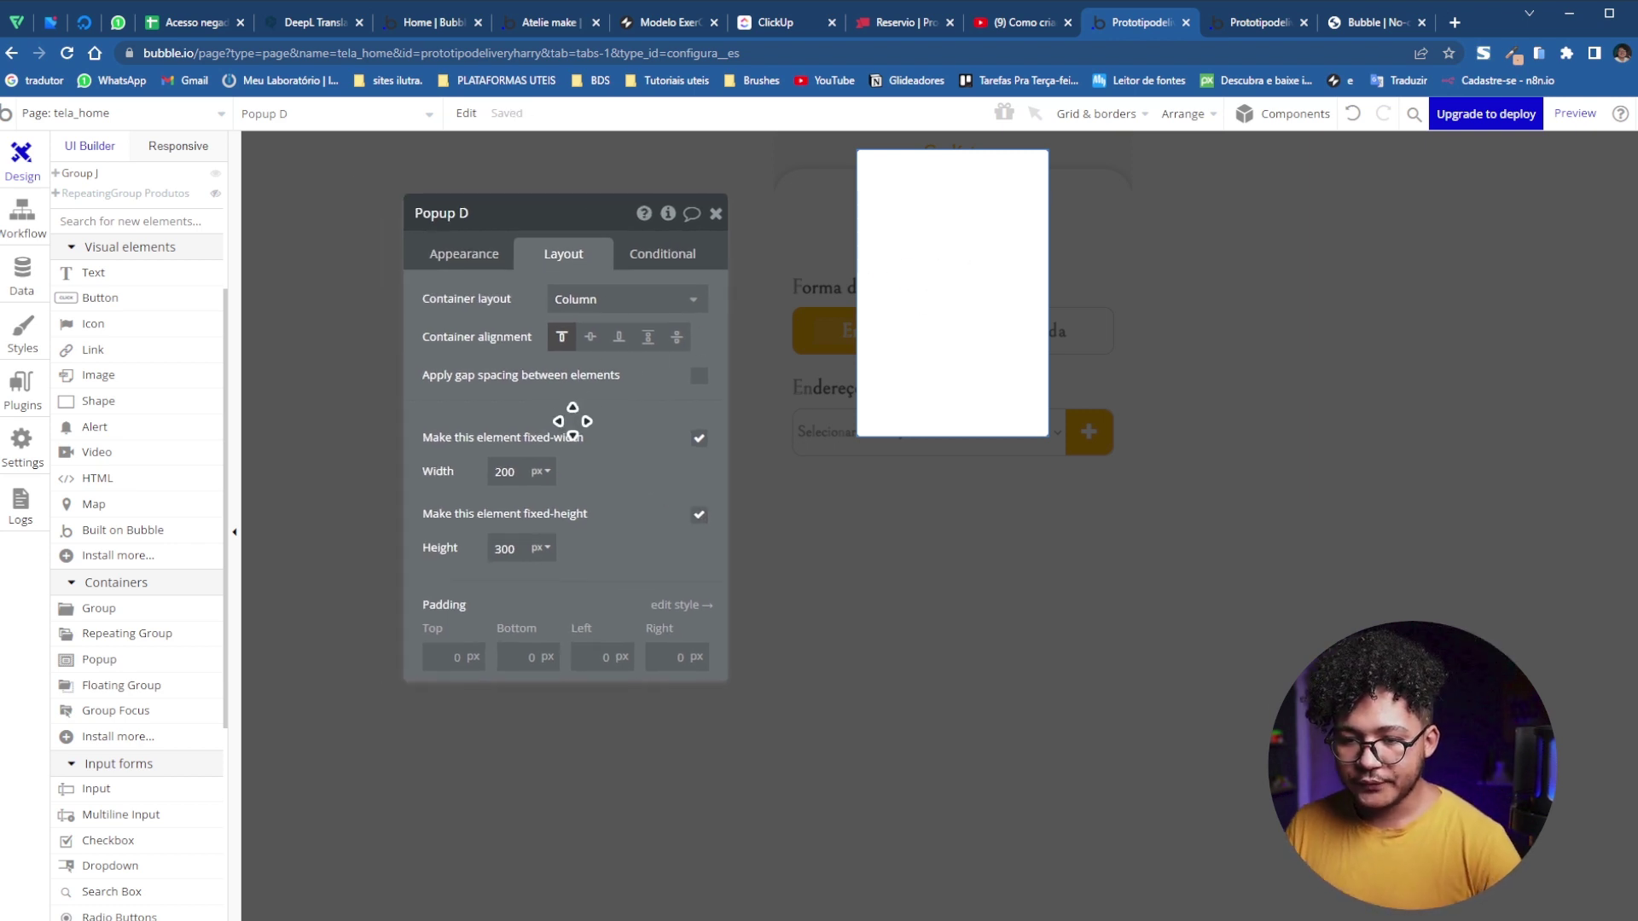
Set the new popup's fixed width to 250 px
left_click(458, 466)
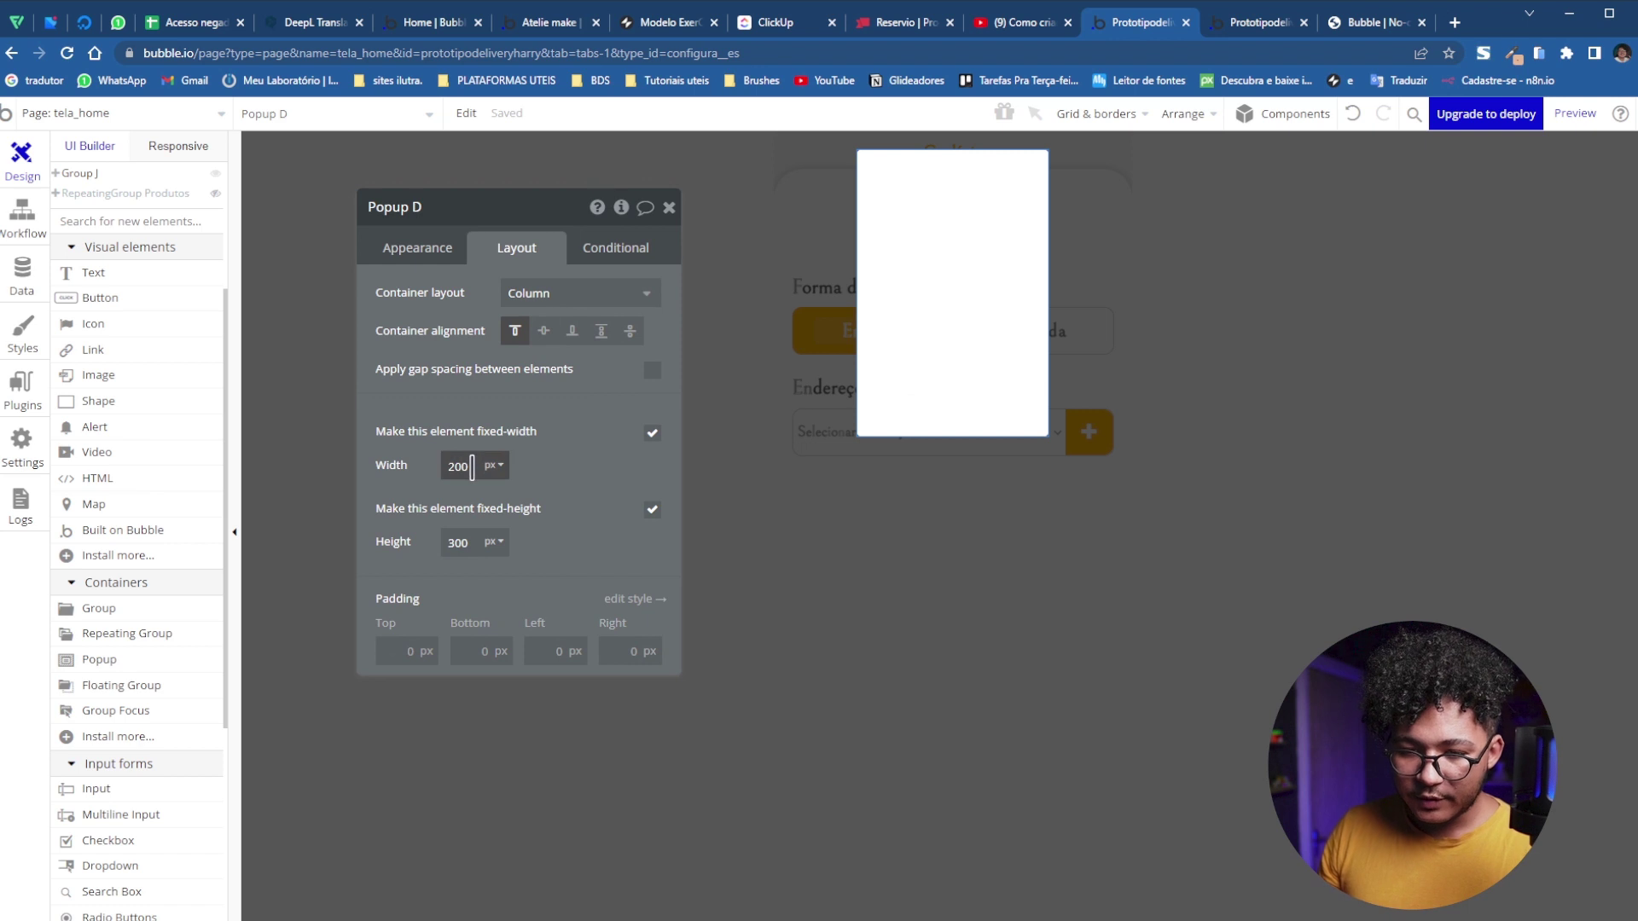
key("BackSpace")
type("5")
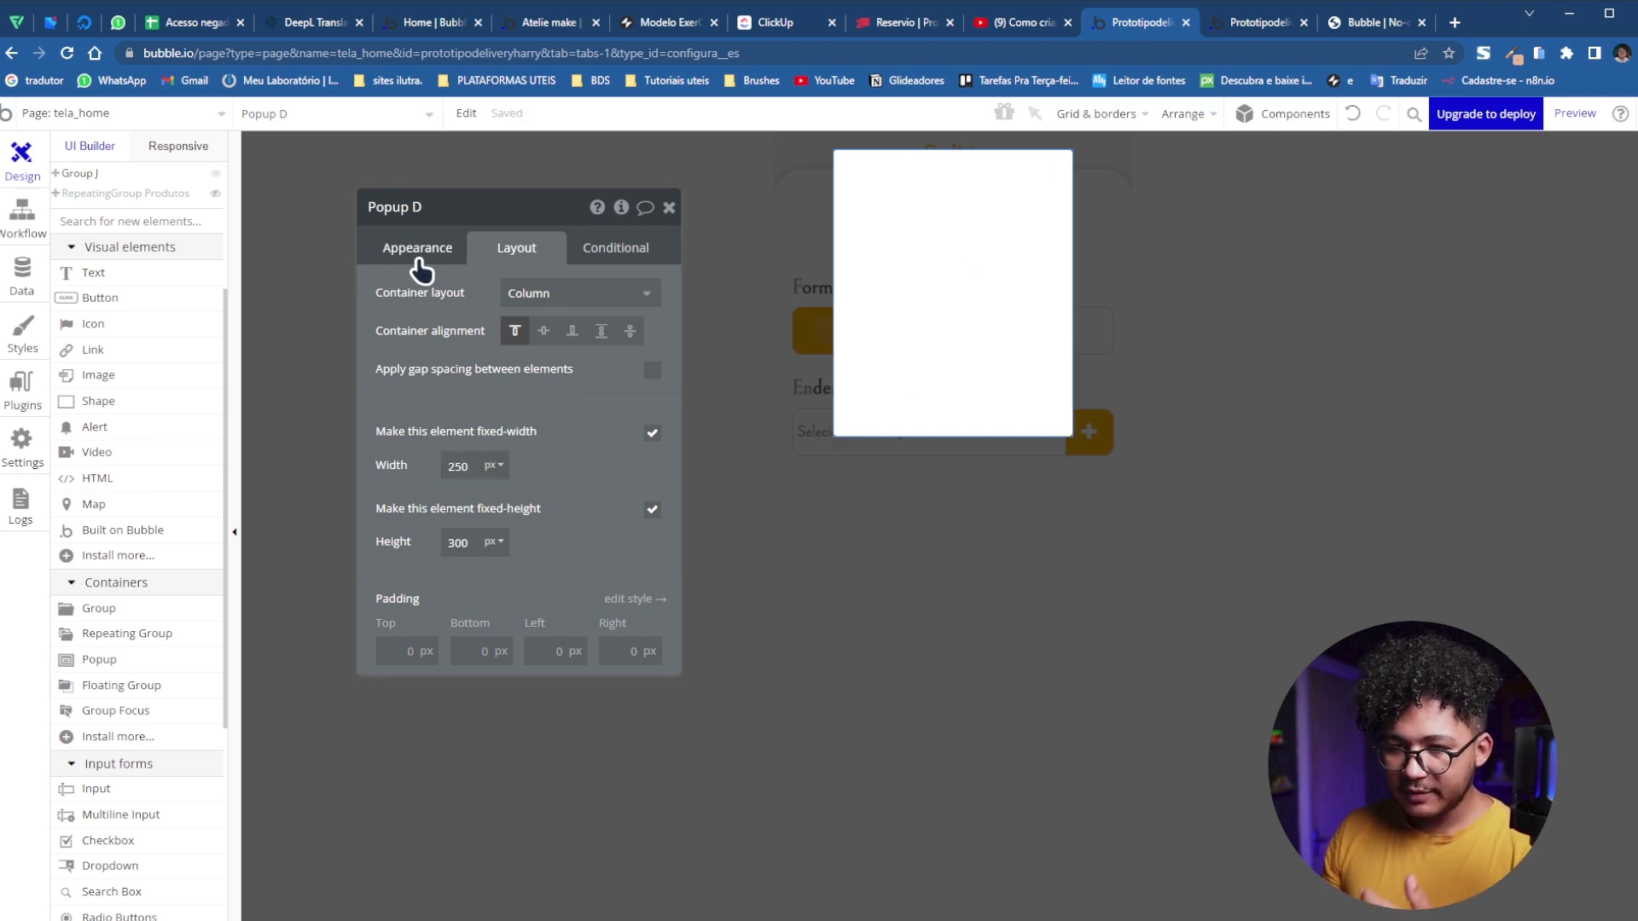
Rename the new popup as "Popup novo endereço"
left_click(413, 254)
left_click(458, 200)
key("BackSpace")
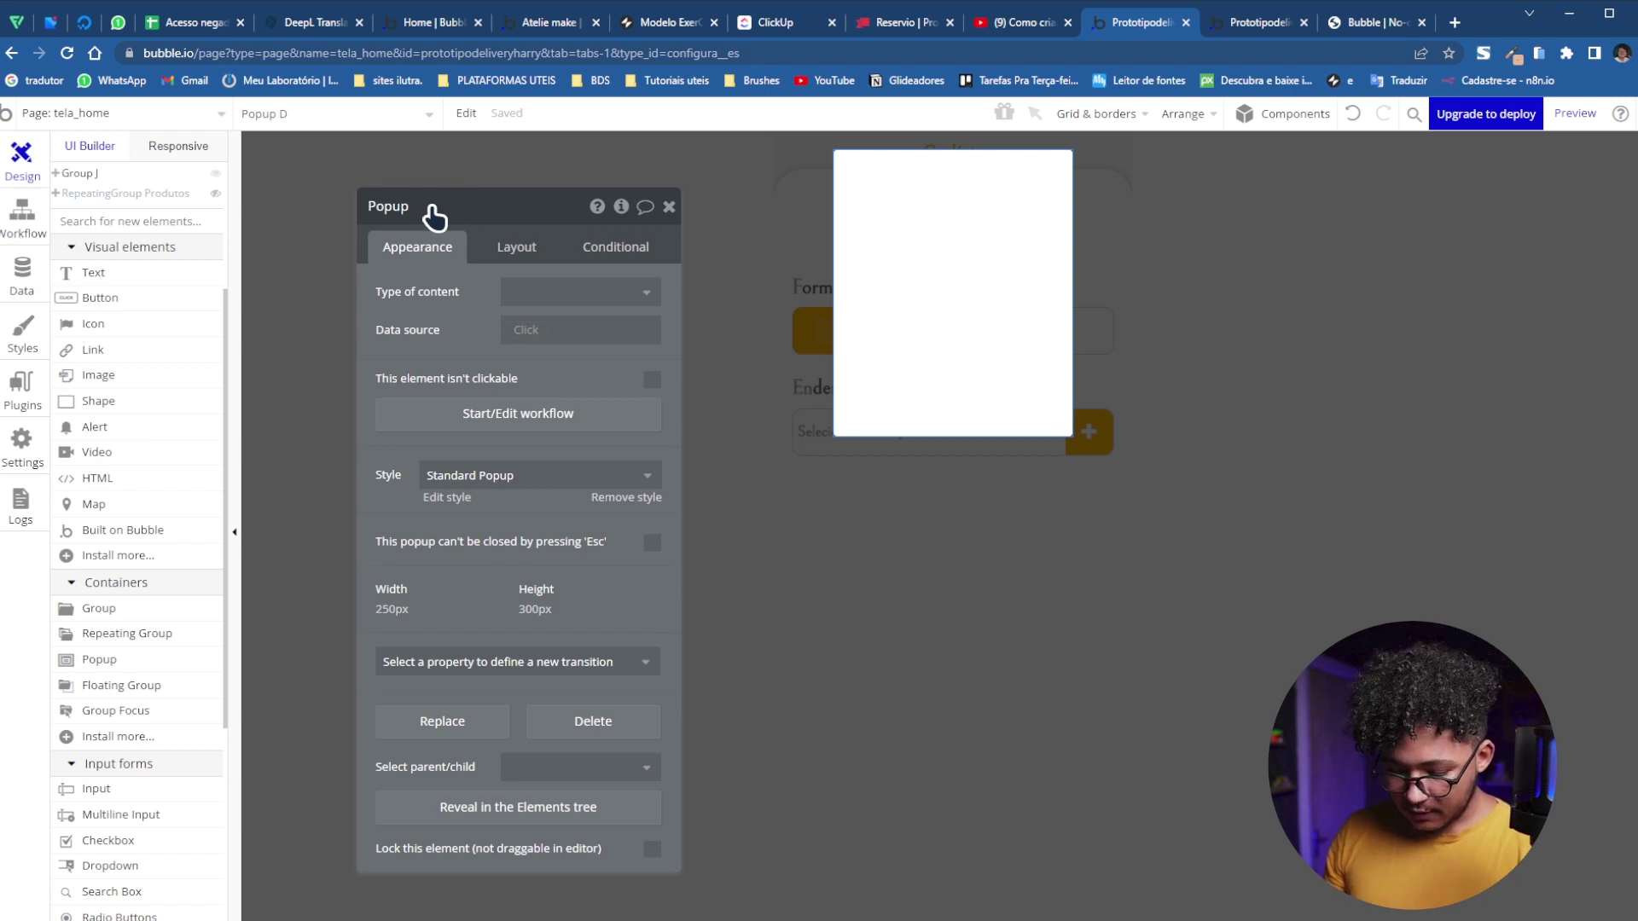
type("novo endereço")
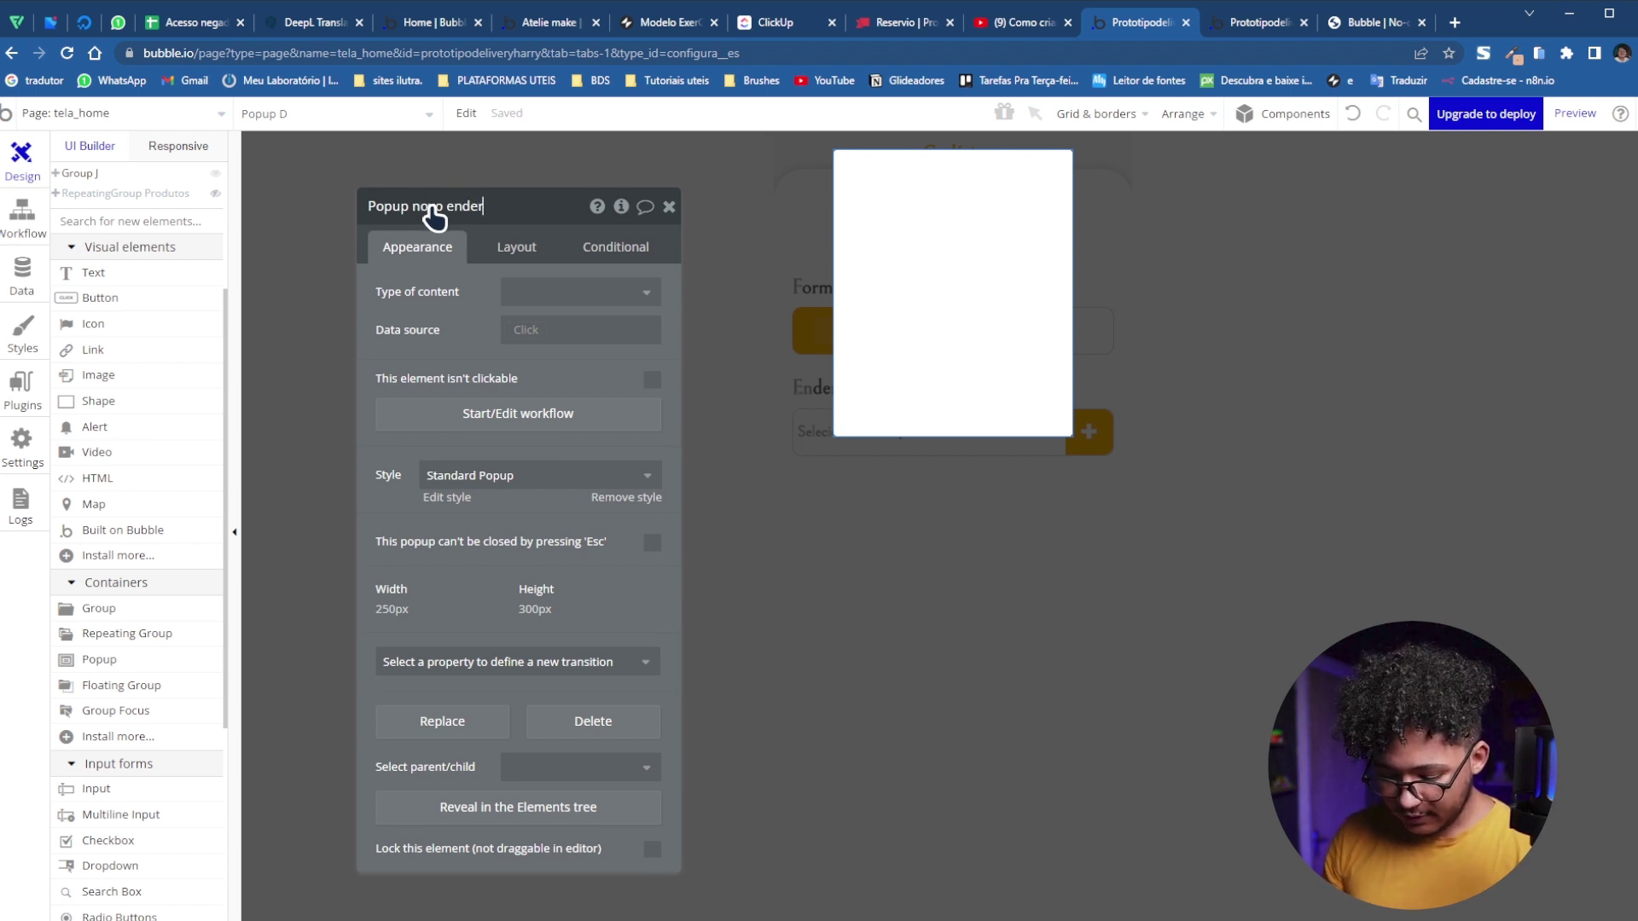
key("BackSpace")
type("o")
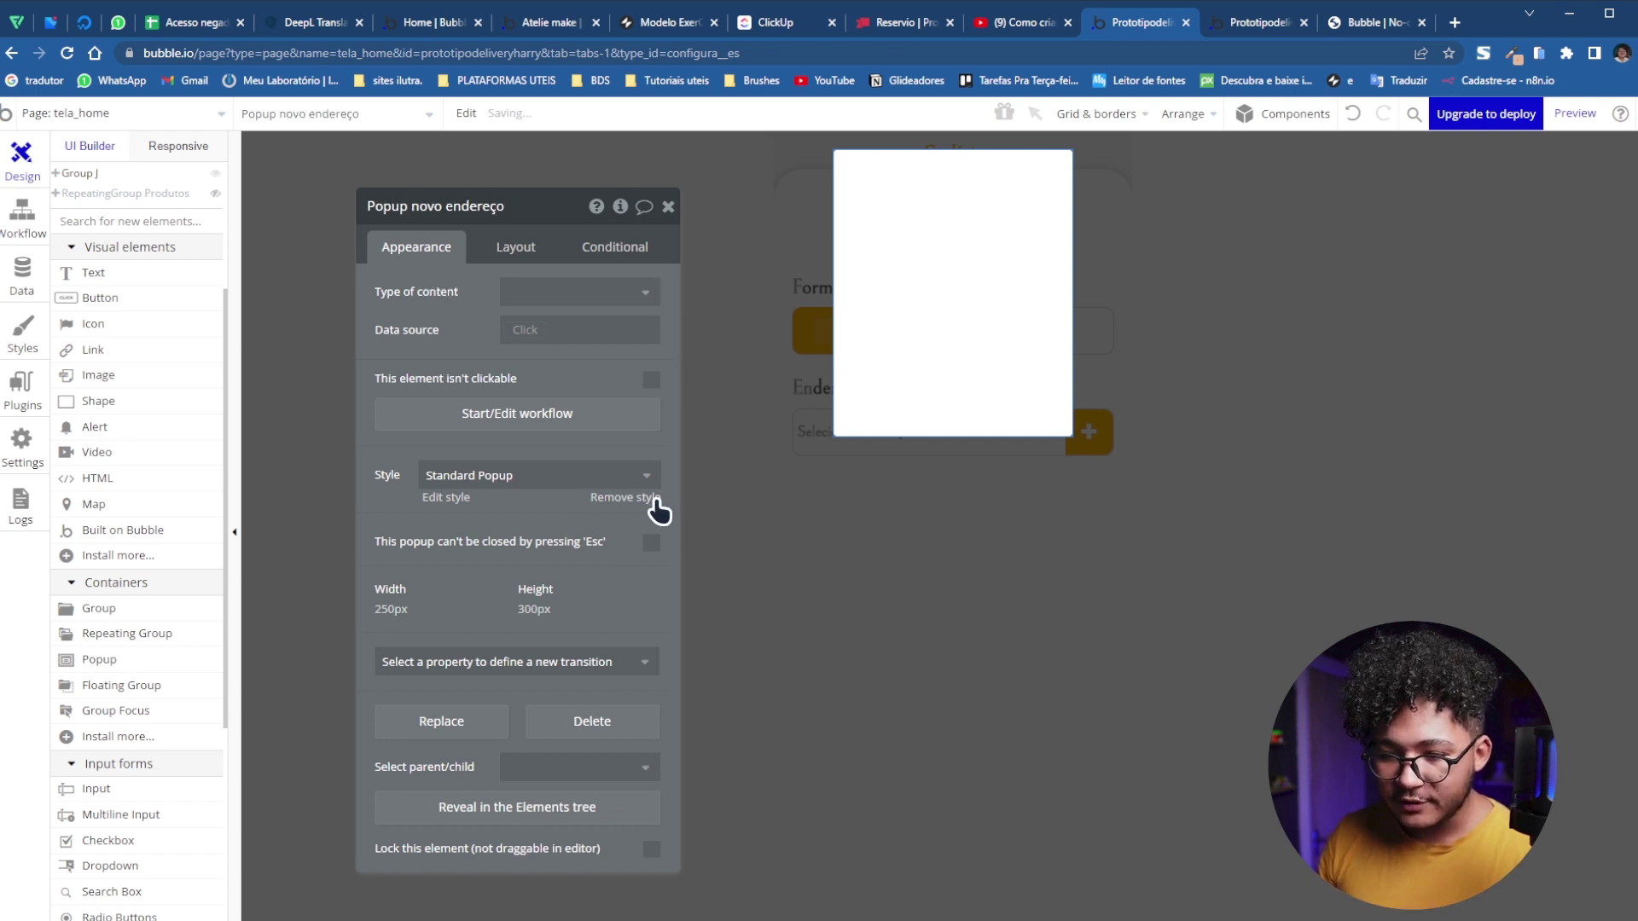
Detach the Standard Popup style from Popup novo endereço and set its border roundness to 10
left_click(653, 499)
scroll(426, 580, "down", 3)
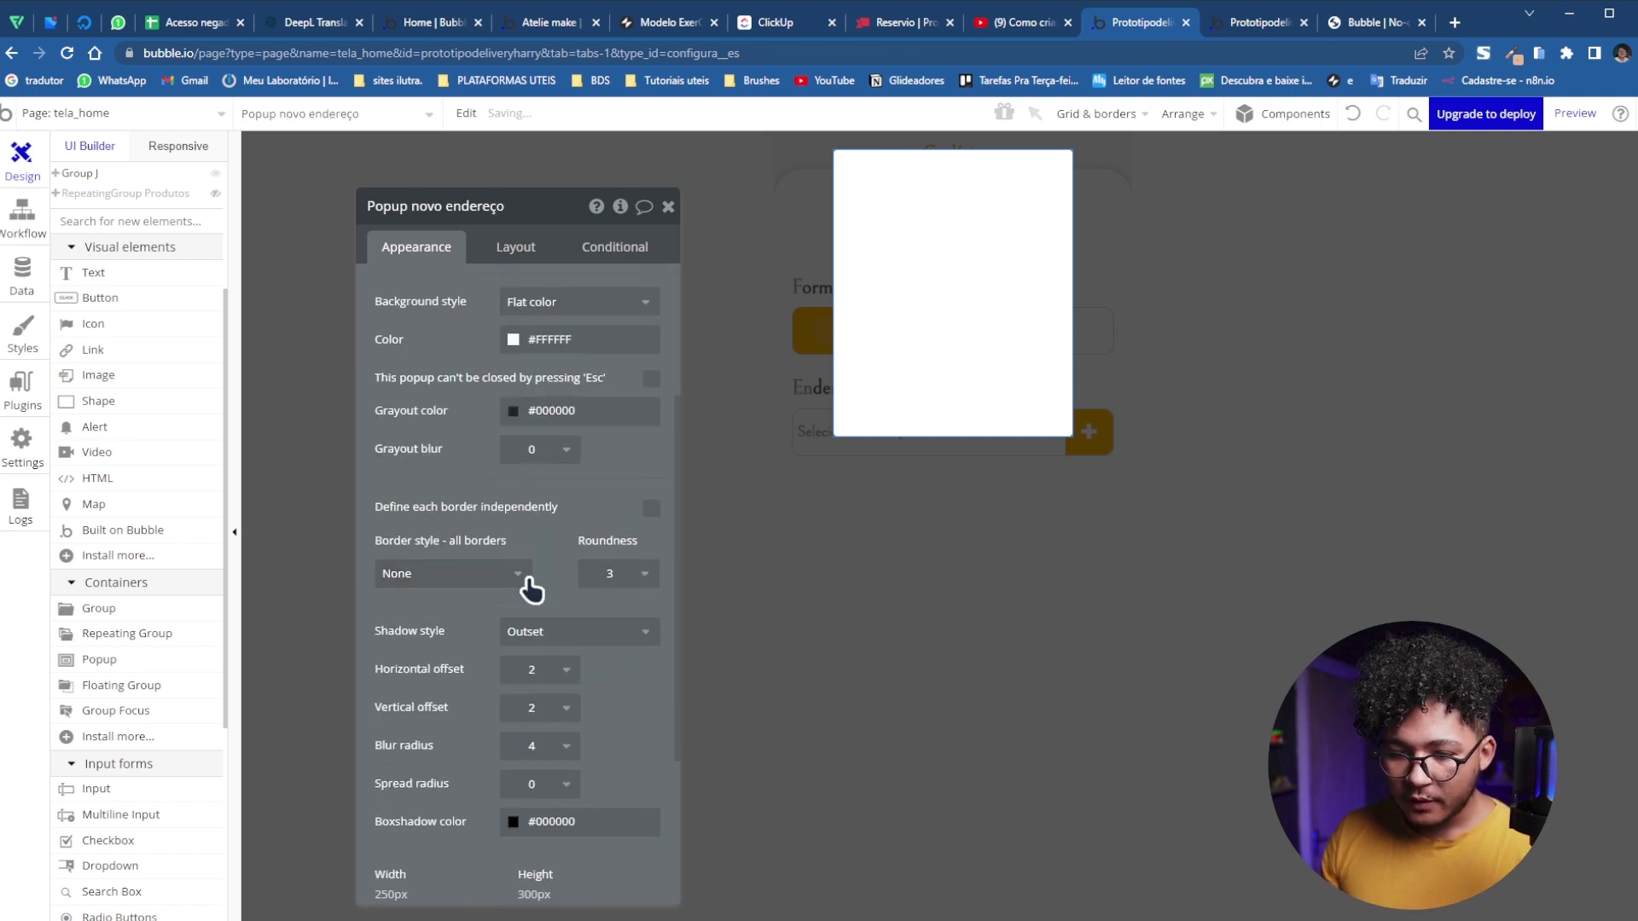
left_click(627, 574)
left_click(616, 719)
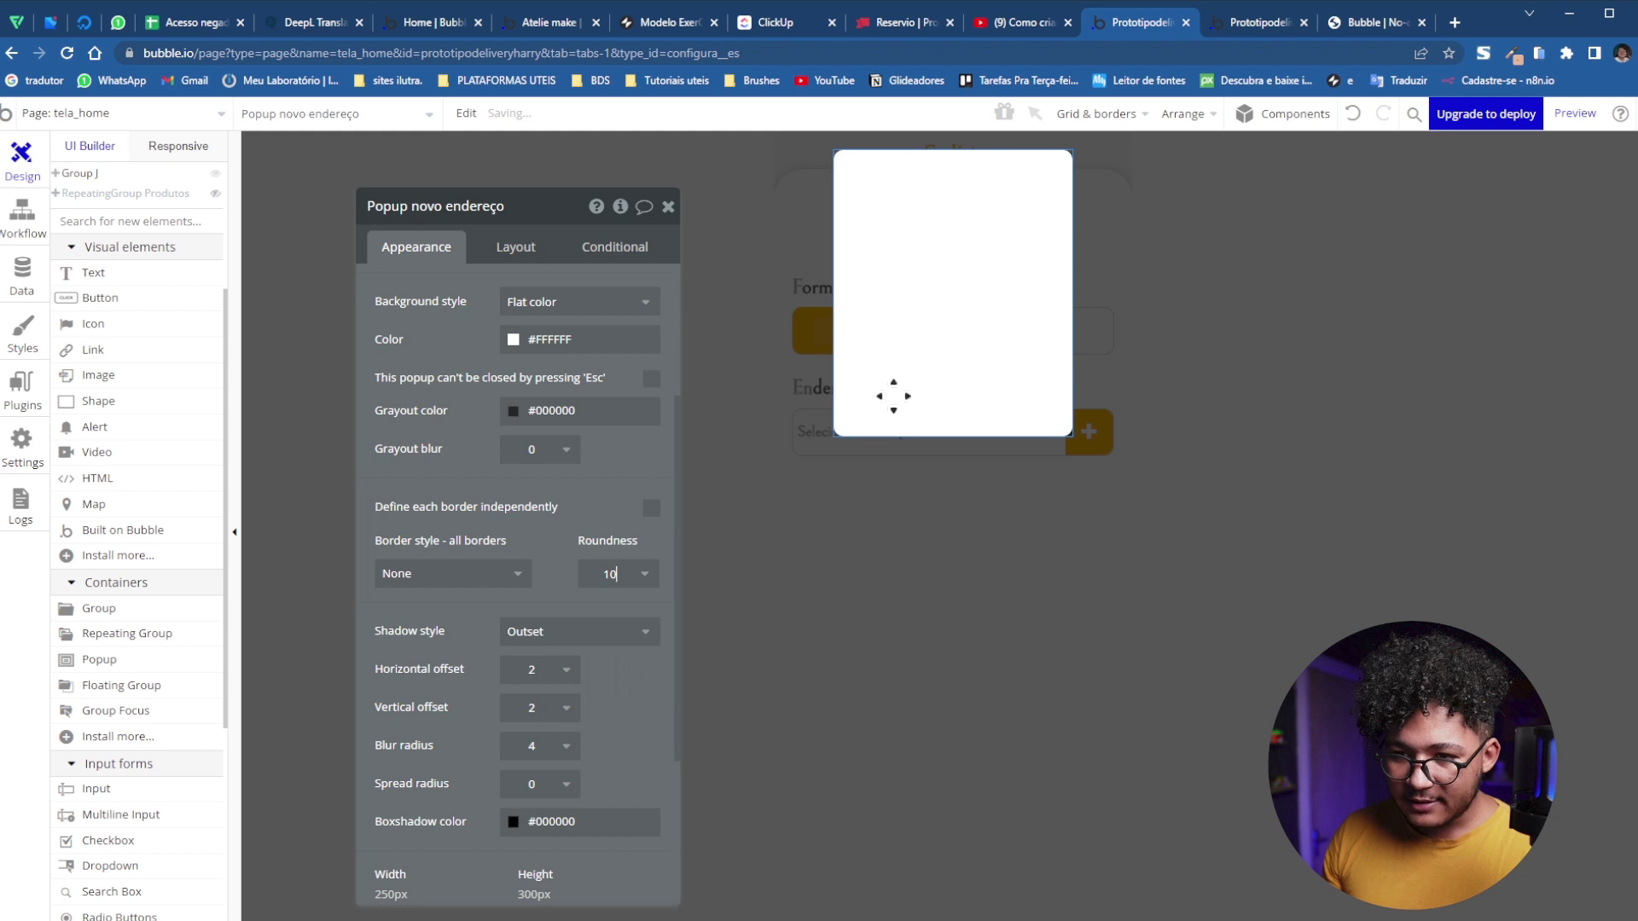
Add a text element reading "Novo Endereço" at the top of Popup novo endereço
scroll(157, 629, "up", 2)
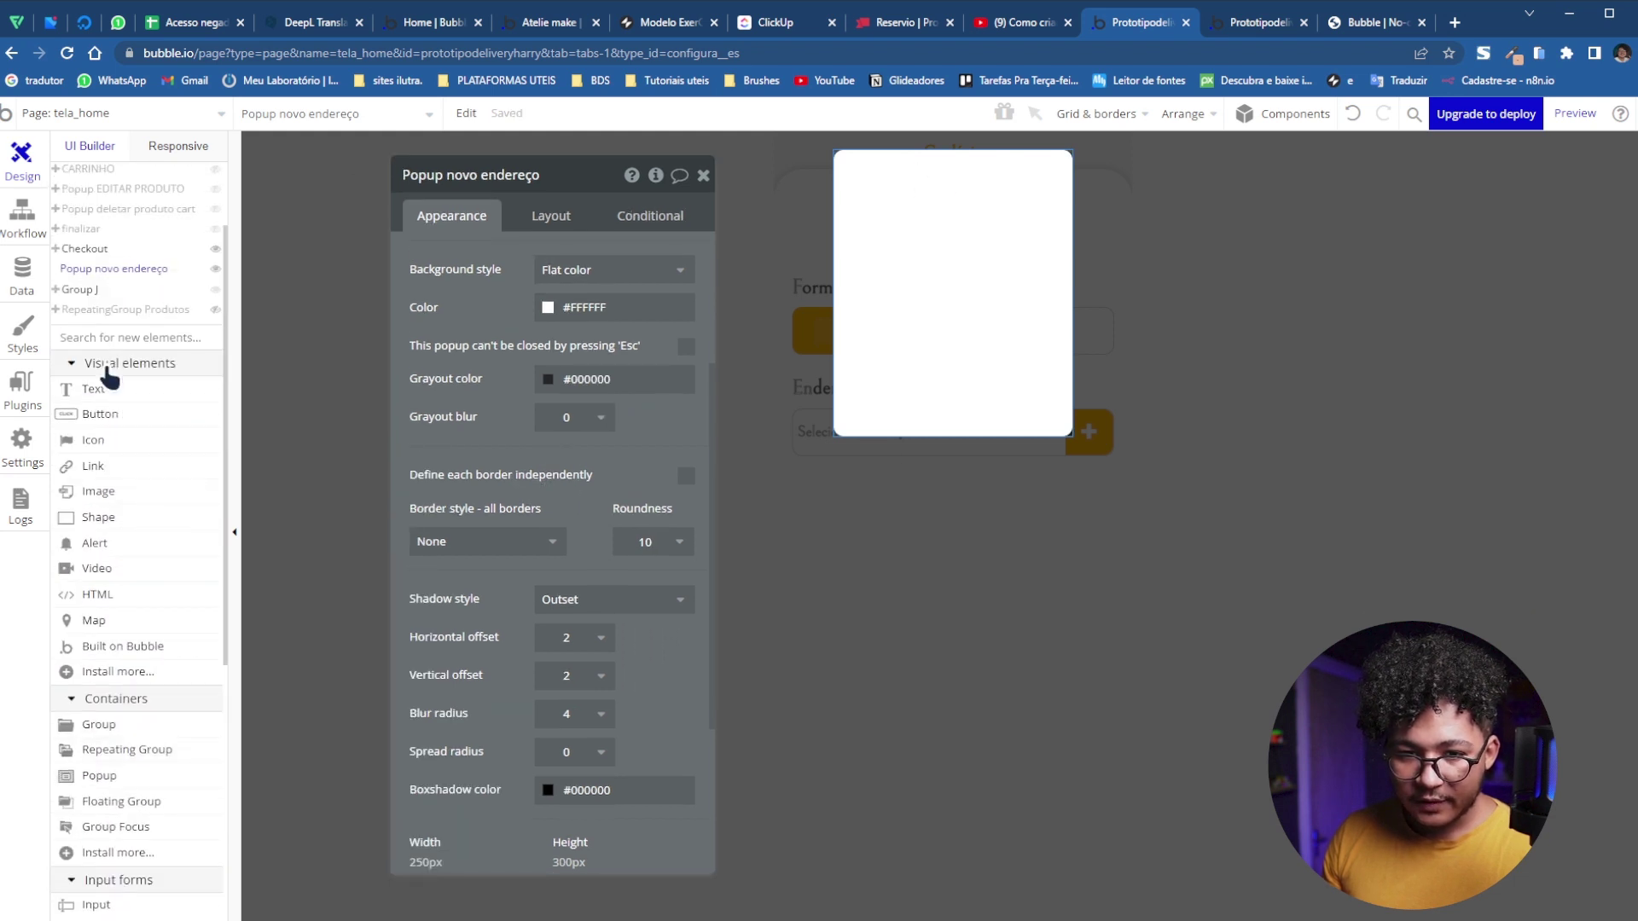
key("Escape")
left_click(874, 174)
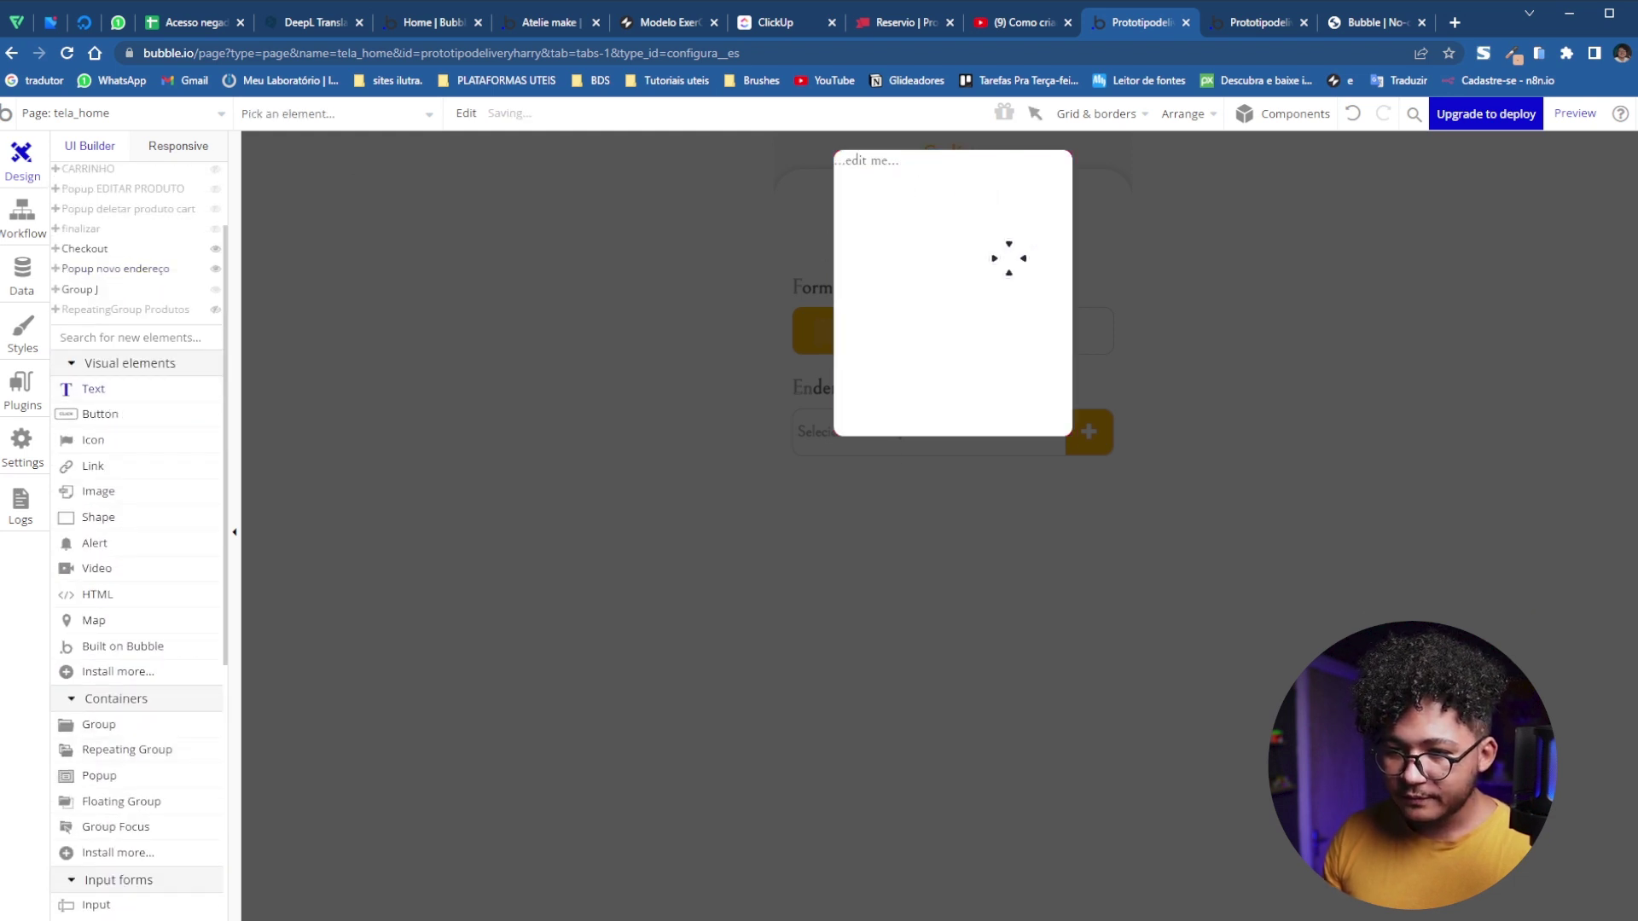
scroll(501, 310, "up", 2)
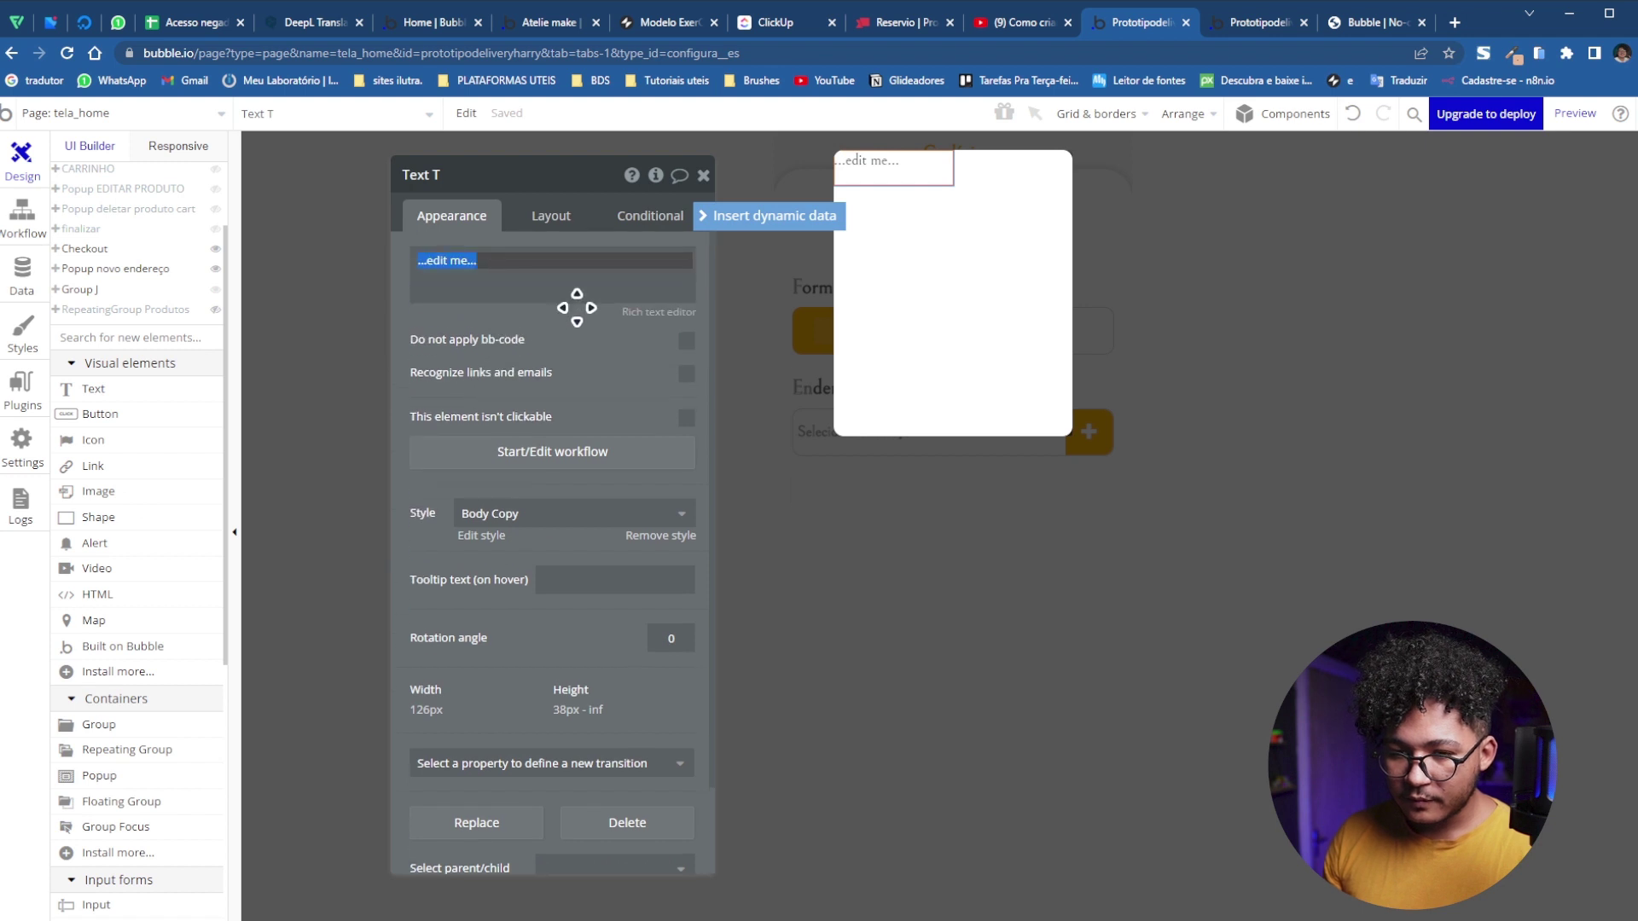
type("Novo E")
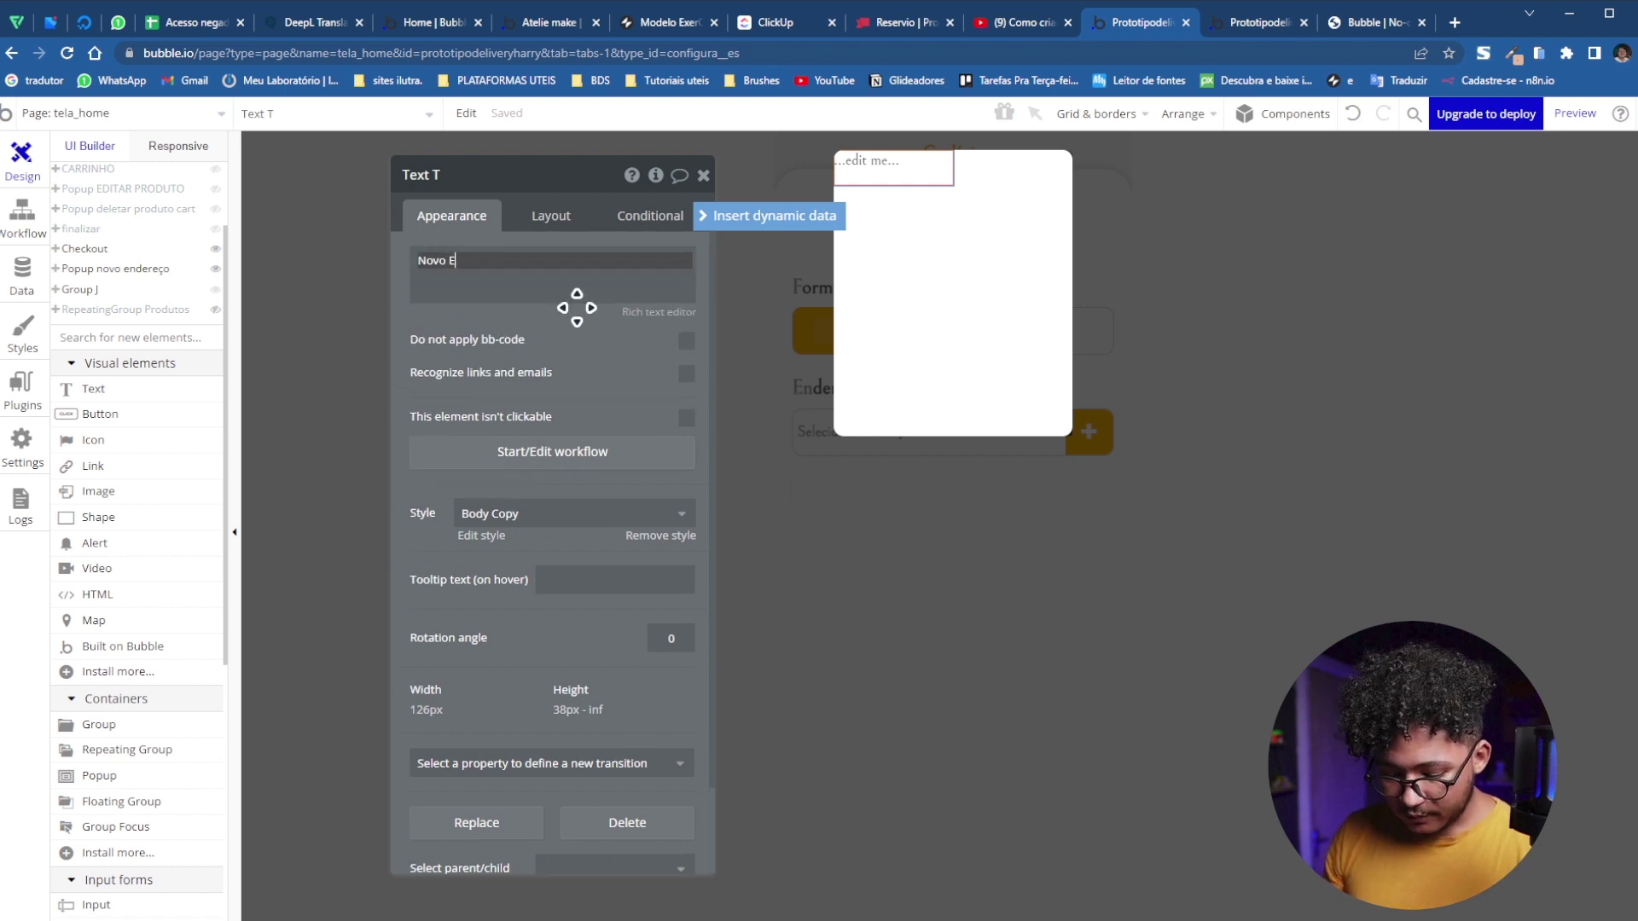
type("ndereço")
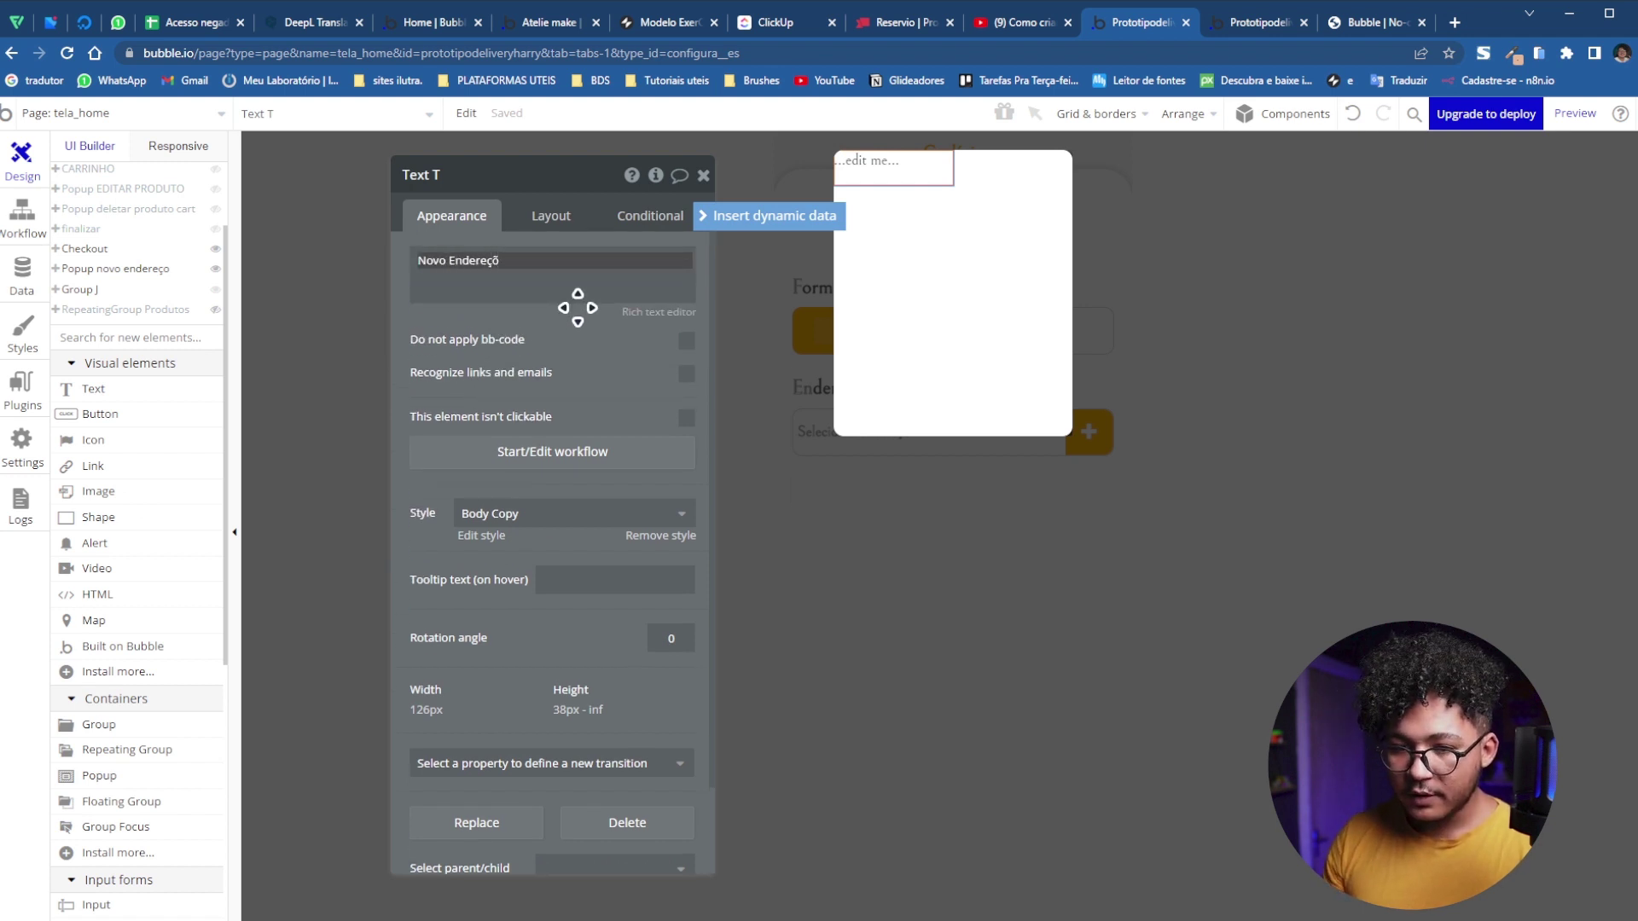
left_click(580, 307)
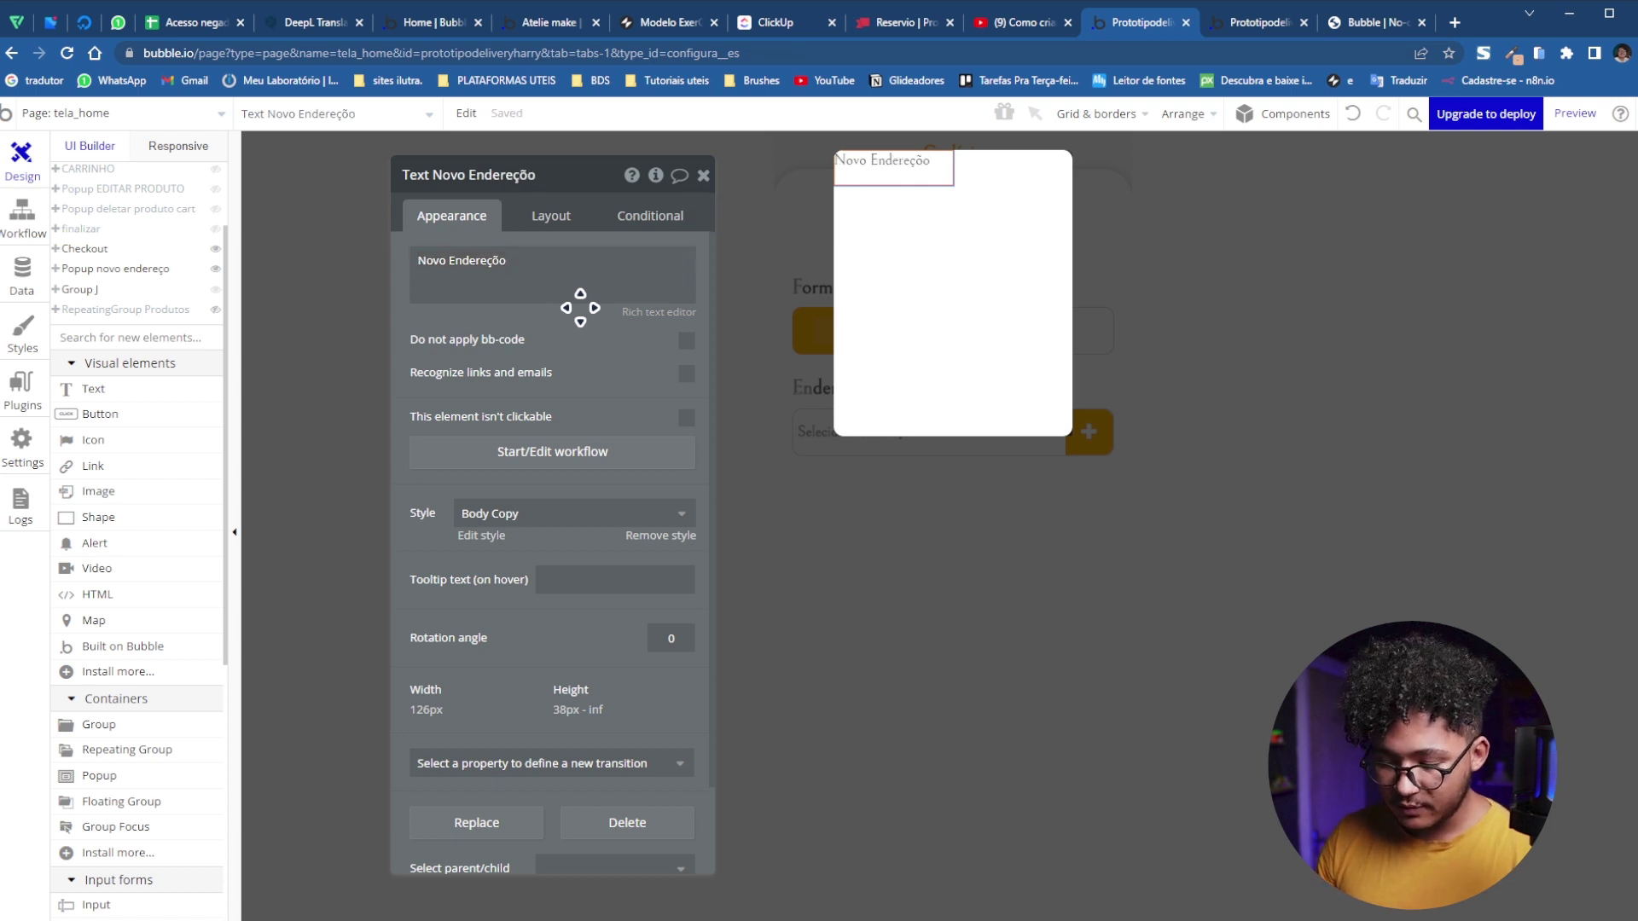
left_click(547, 260)
left_click(547, 260)
key("BackSpace")
type("o")
left_click(537, 321)
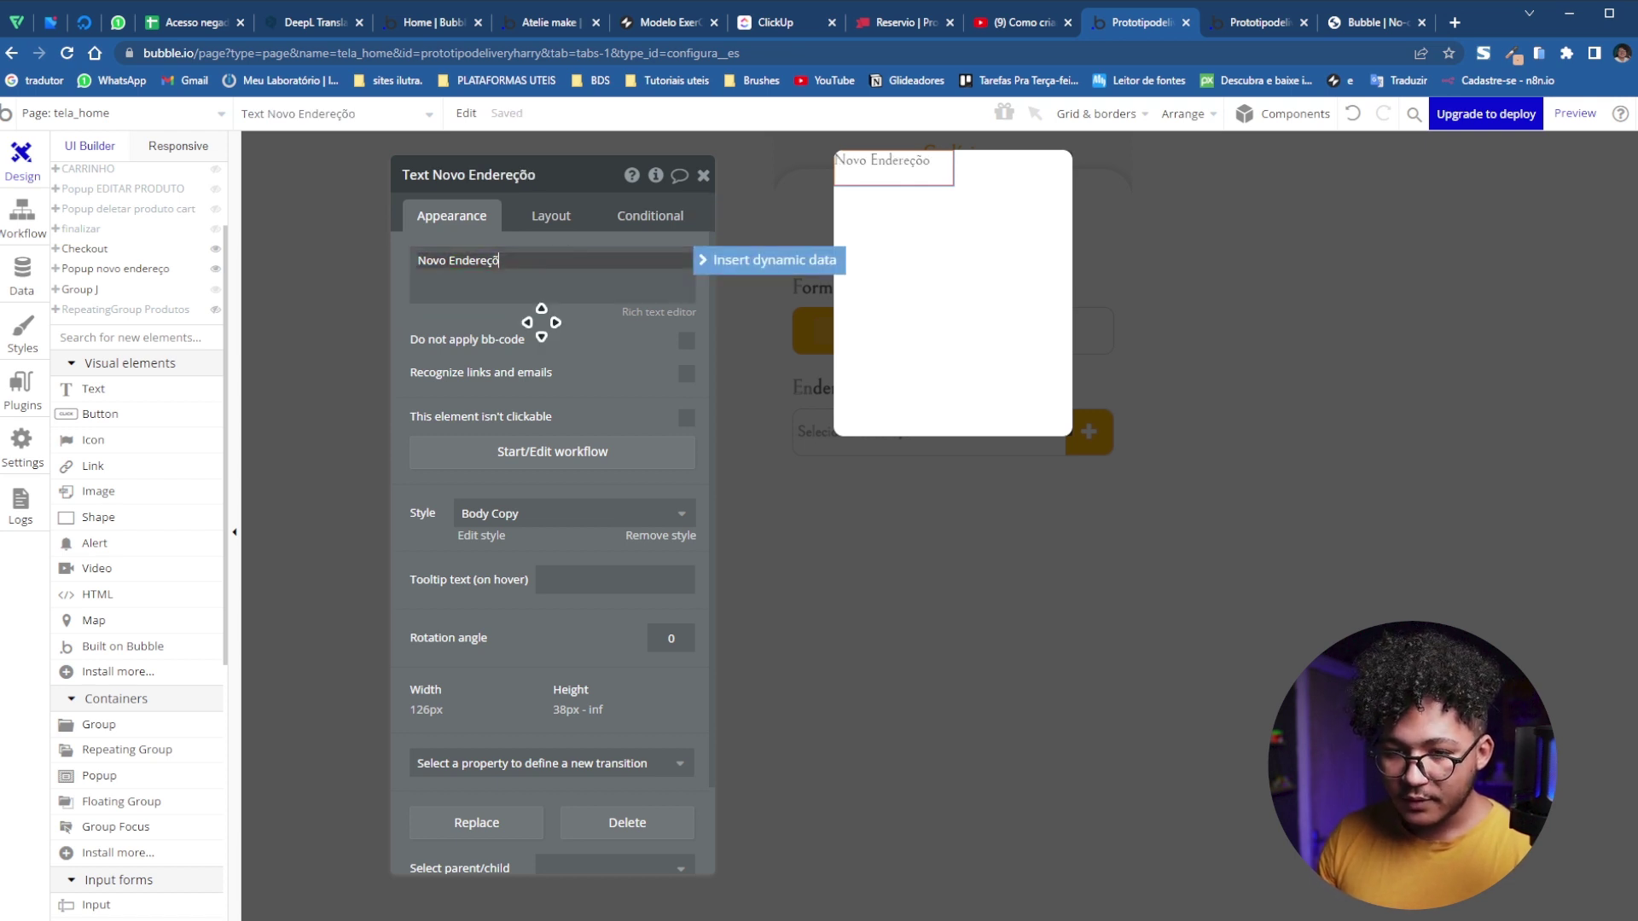
Center the Novo Endereço text horizontally in the popup and set its top margin to 10 px
left_click(551, 216)
left_click(655, 364)
left_click(447, 696)
type("10")
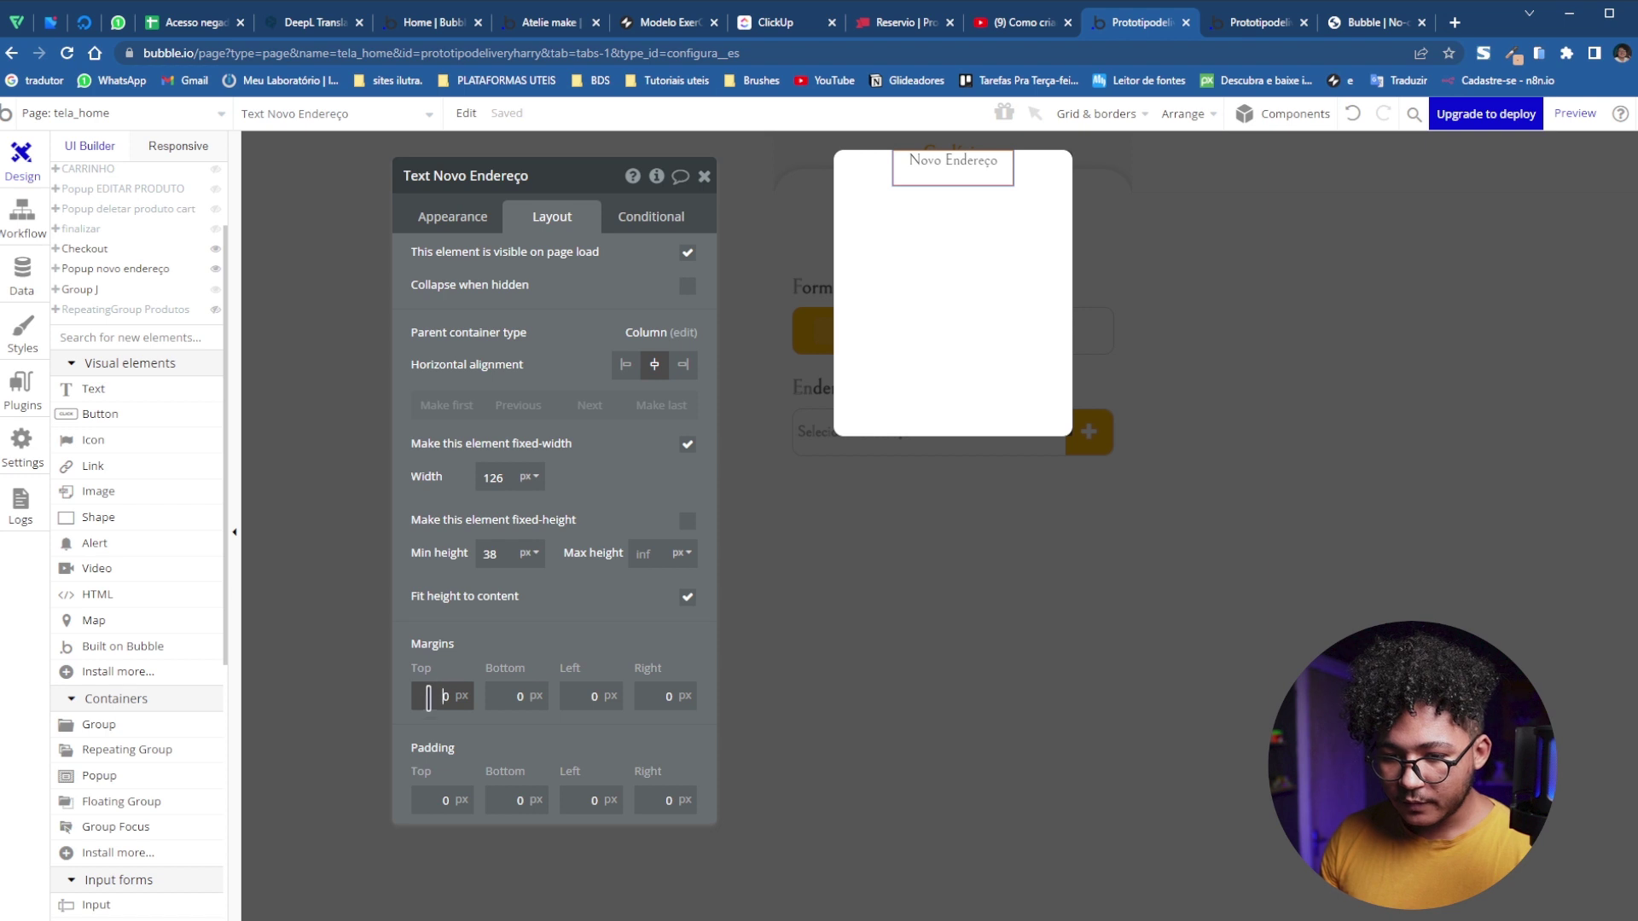